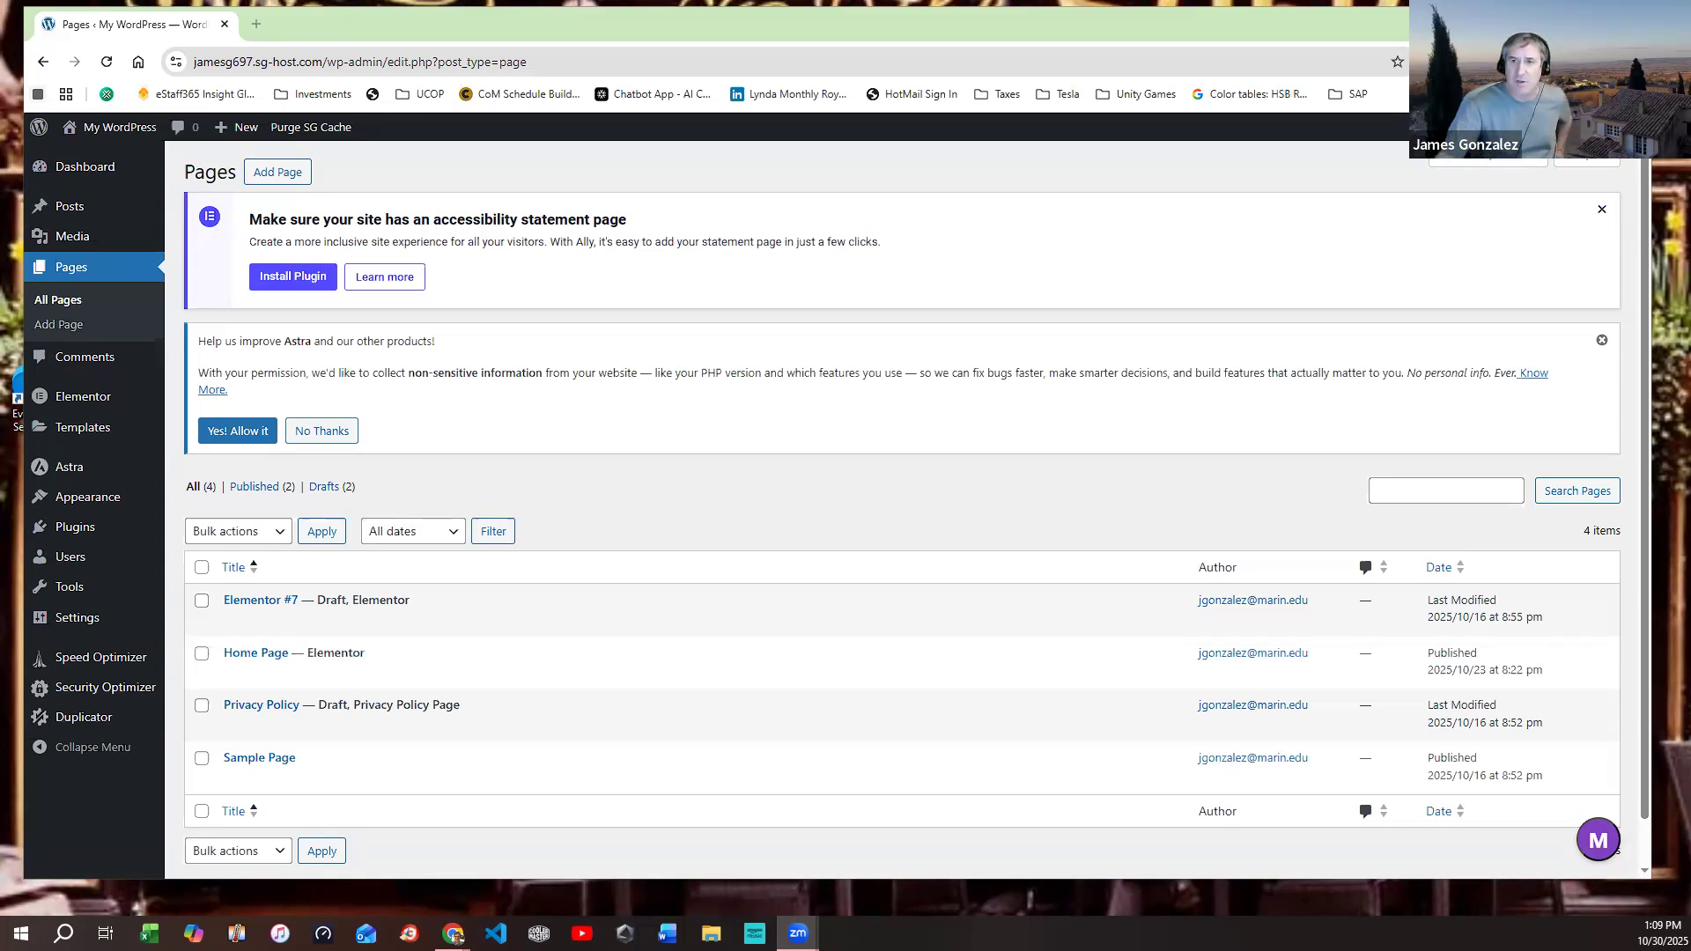
Open the Home Page from the WordPress pages list for editing with Elementor
key(alt+Tab)
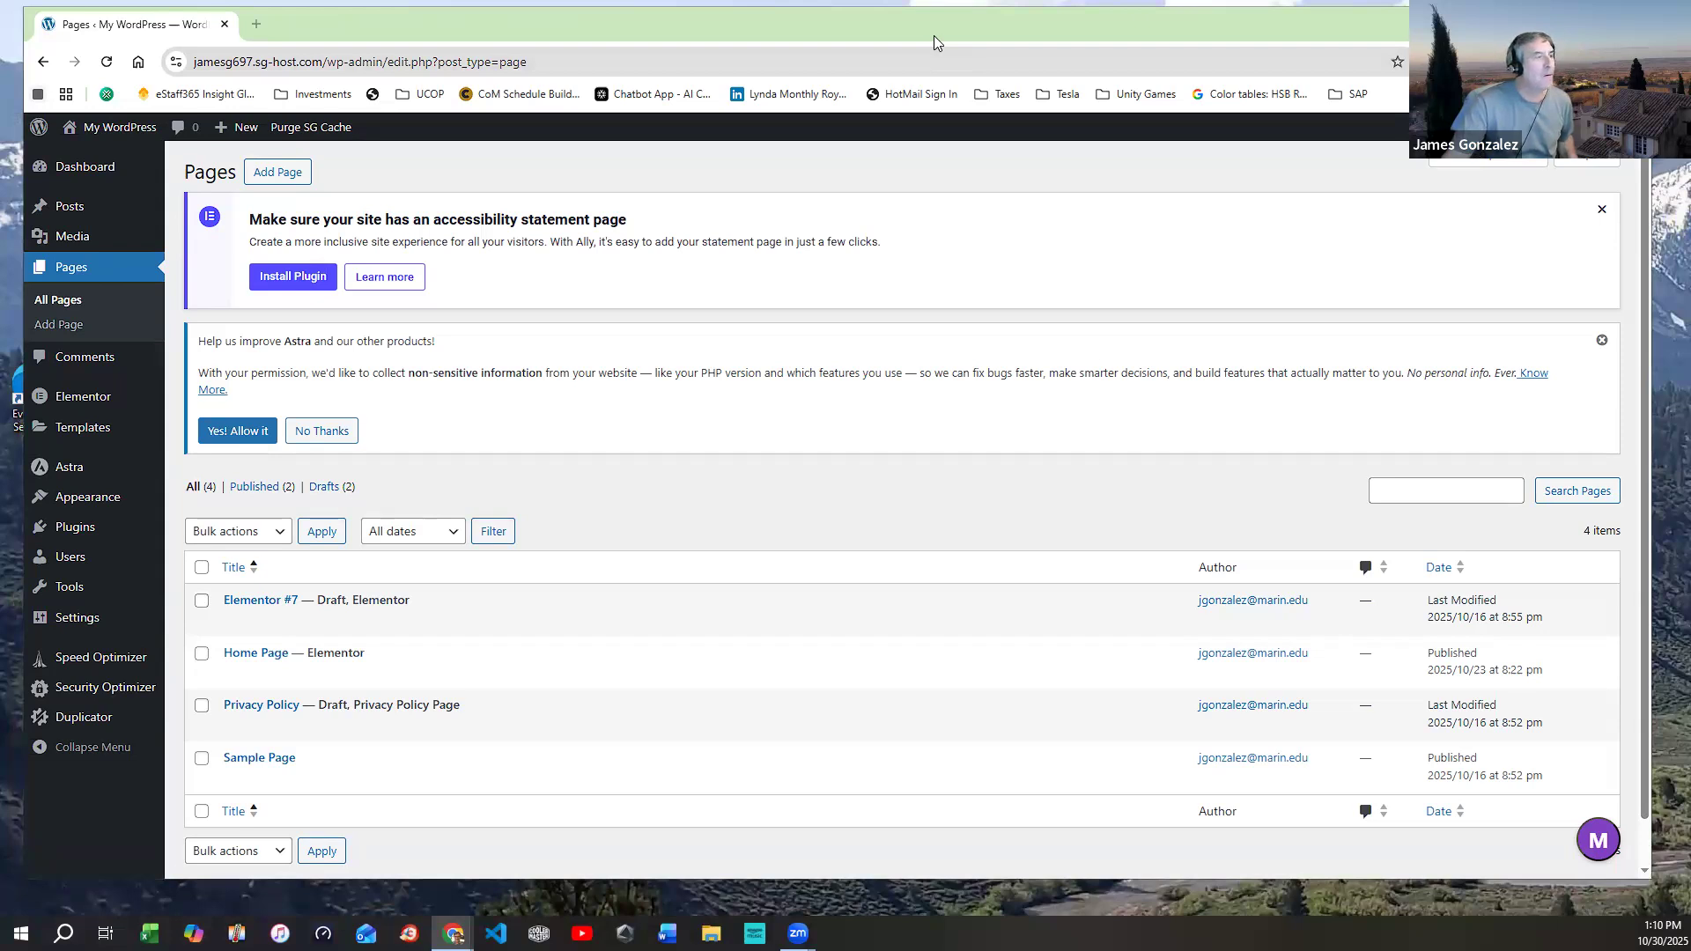
drag(901, 21, 898, 14)
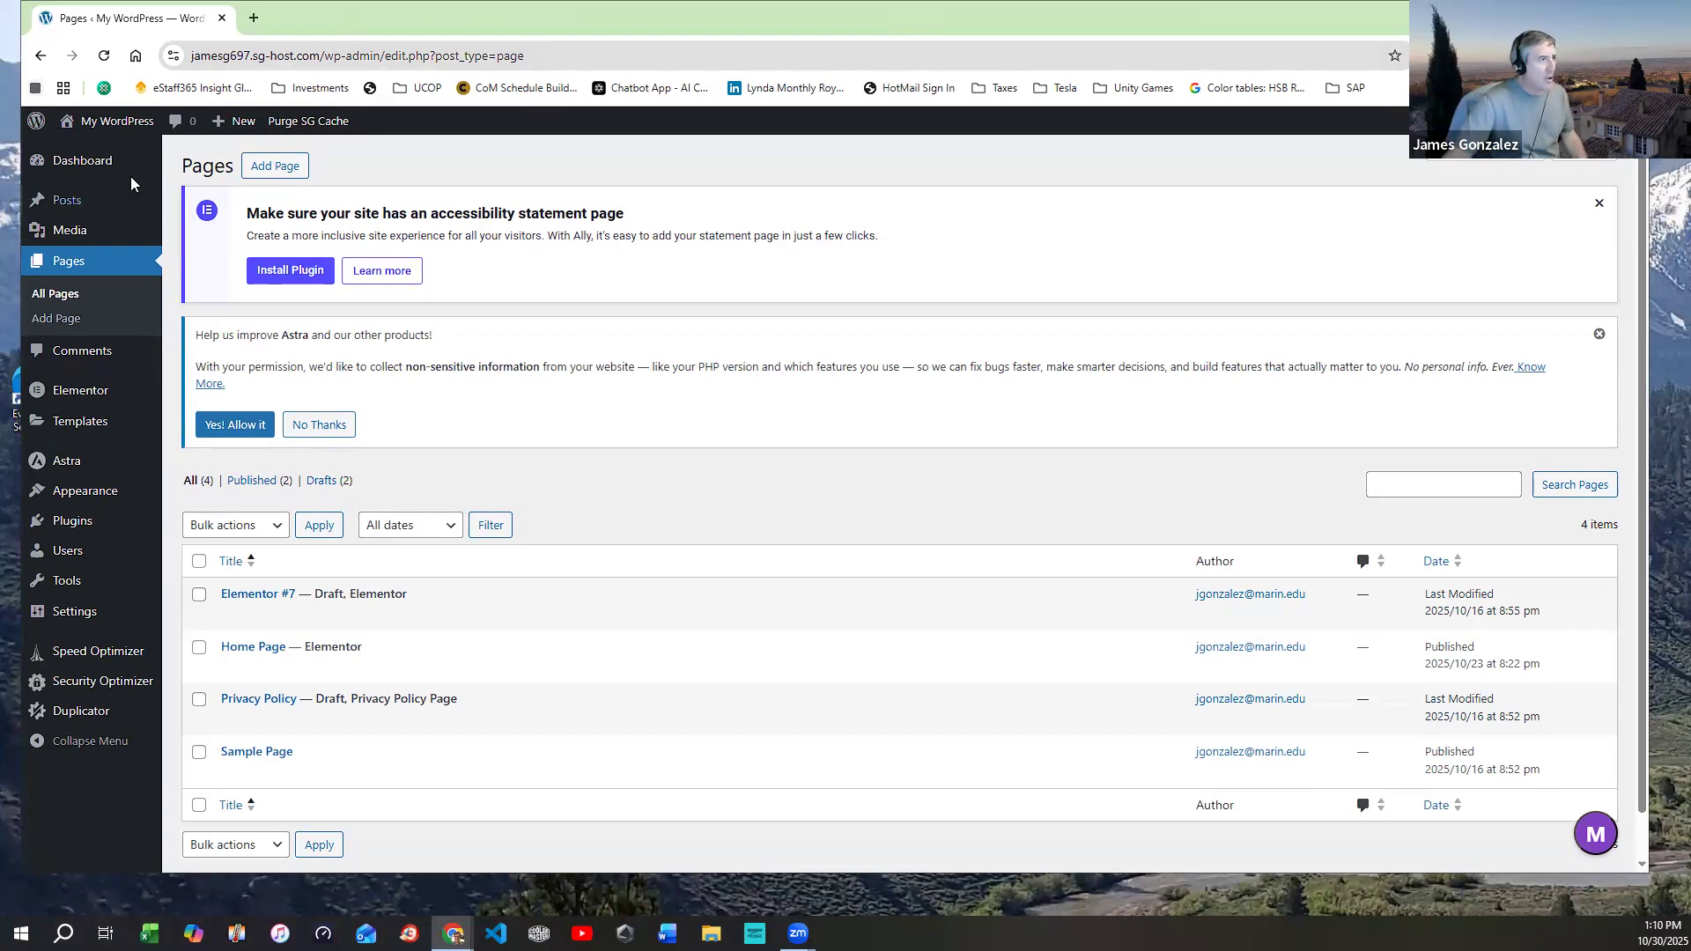
click(98, 264)
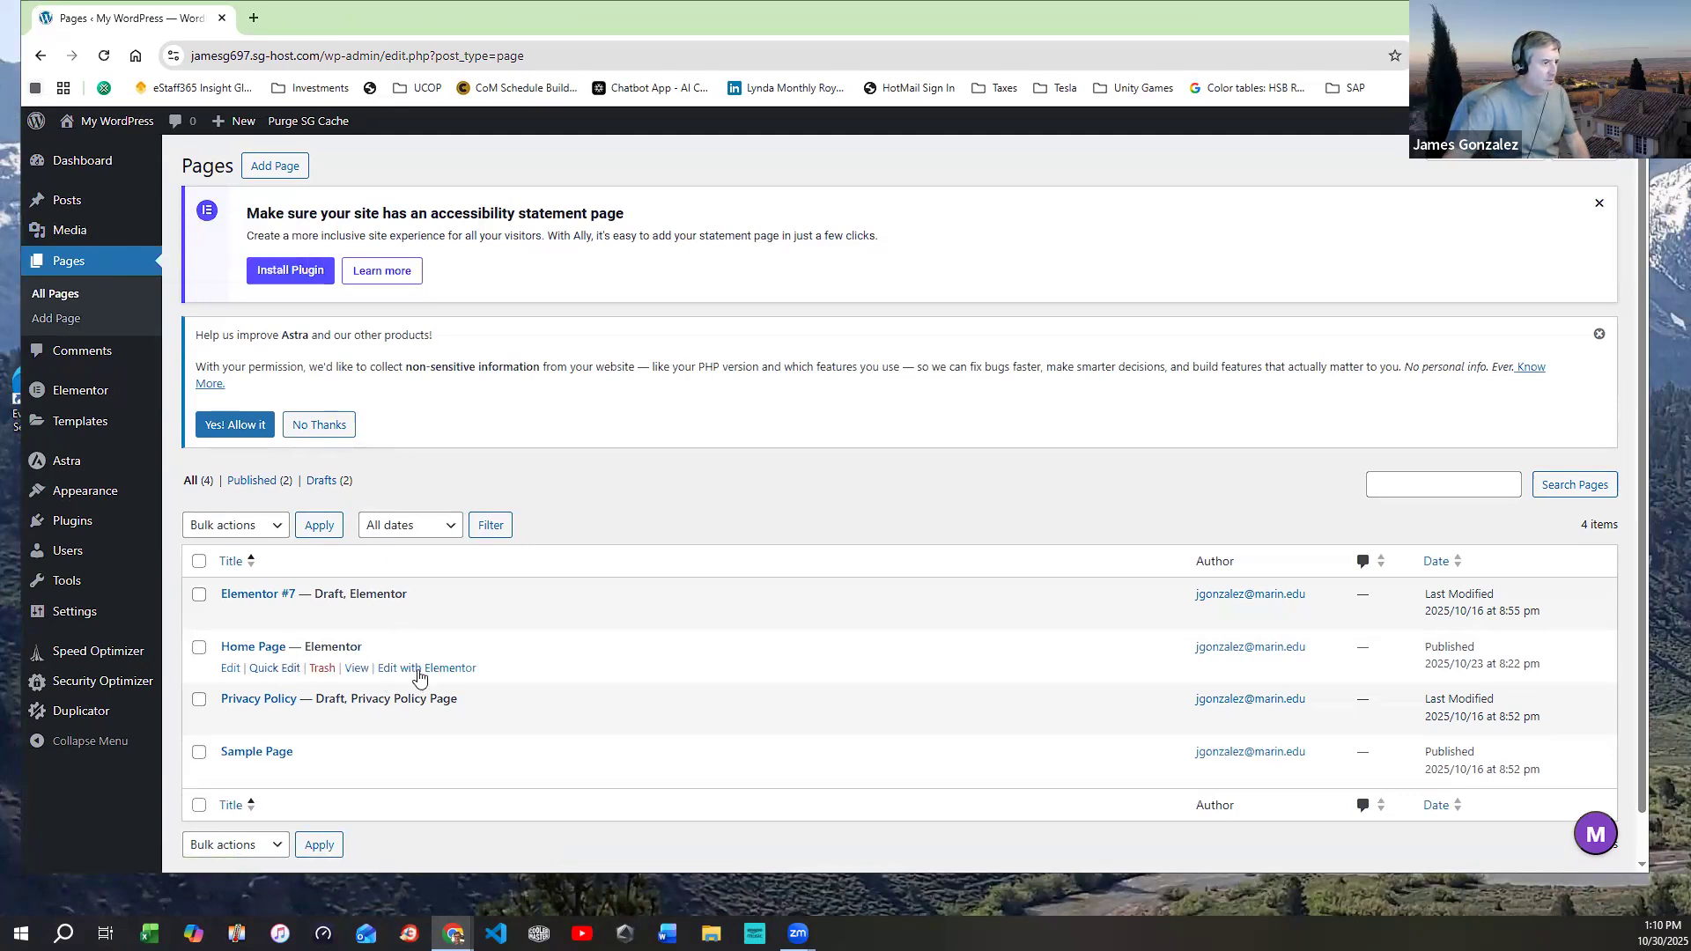
click(421, 672)
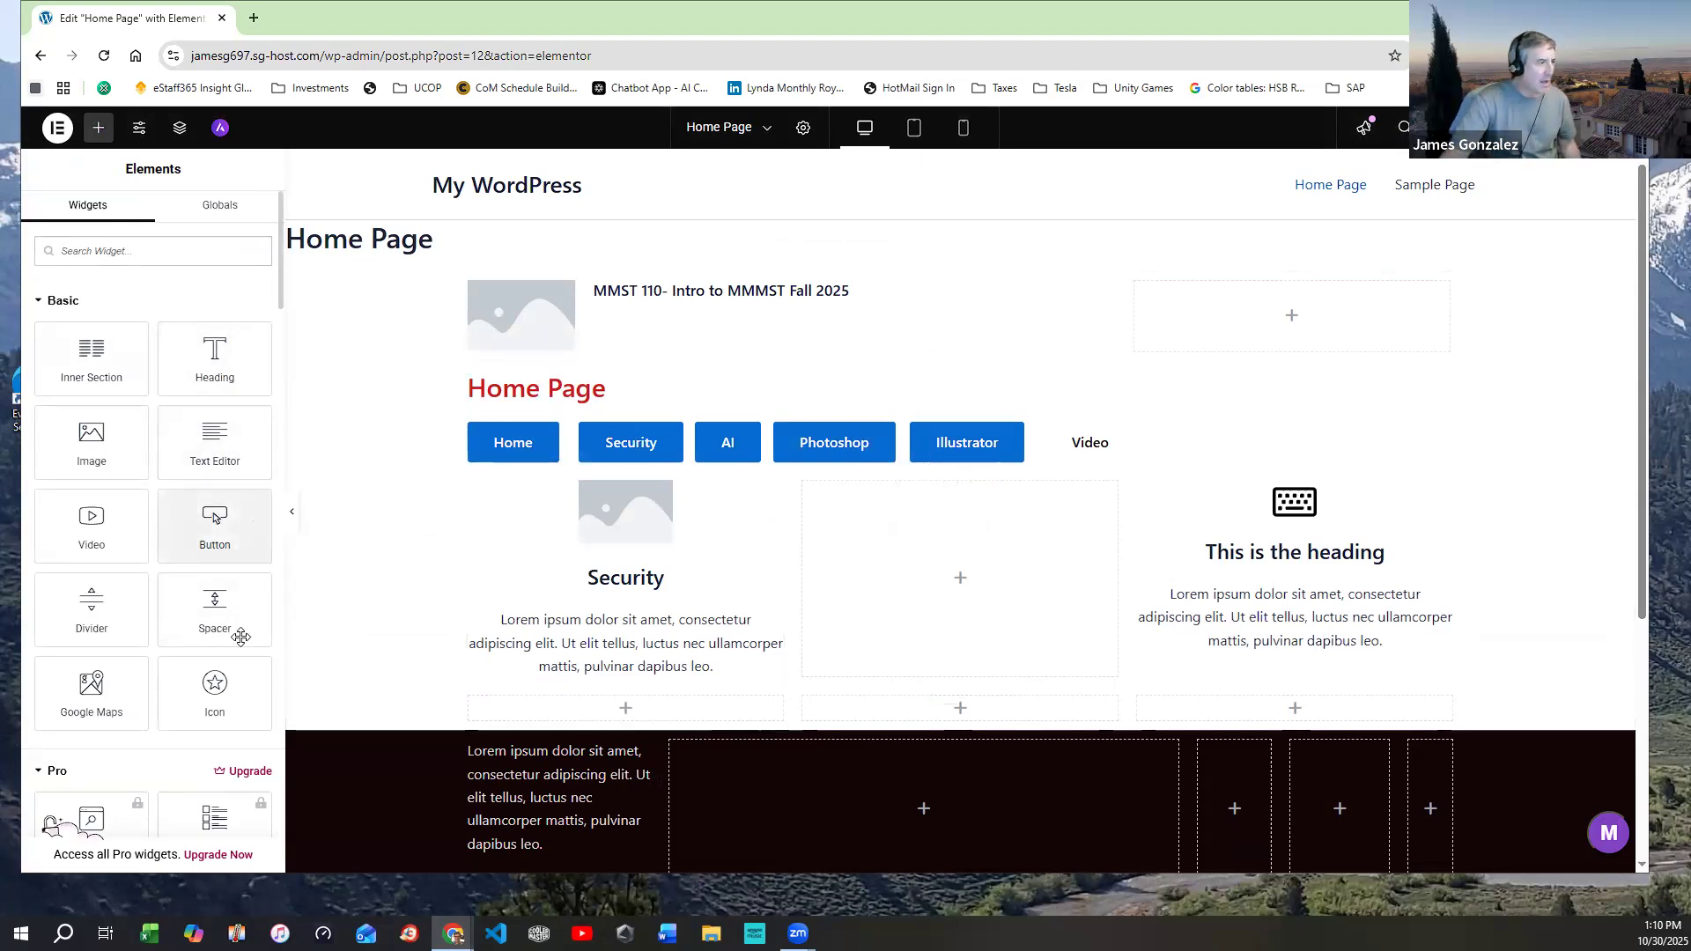
Collapse the Pro widget group and add an Icon Box widget to the empty middle column beside the Security box
scroll(815, 641, down, 4)
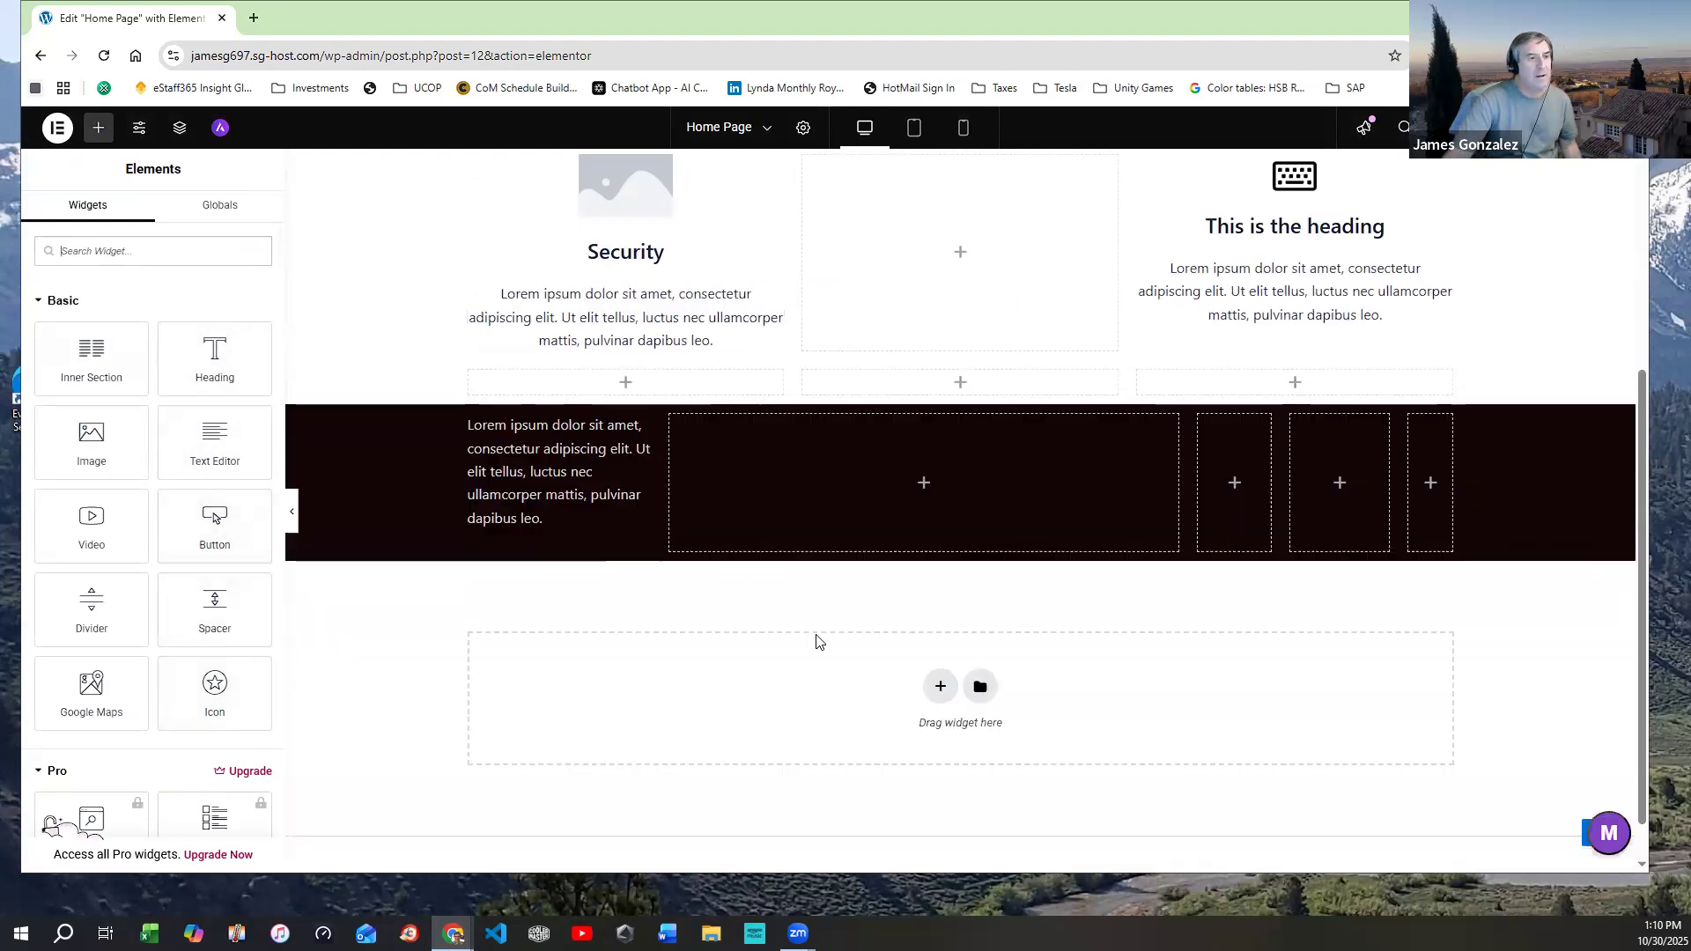
scroll(317, 603, down, 1)
scroll(194, 685, down, 3)
scroll(194, 685, down, 1)
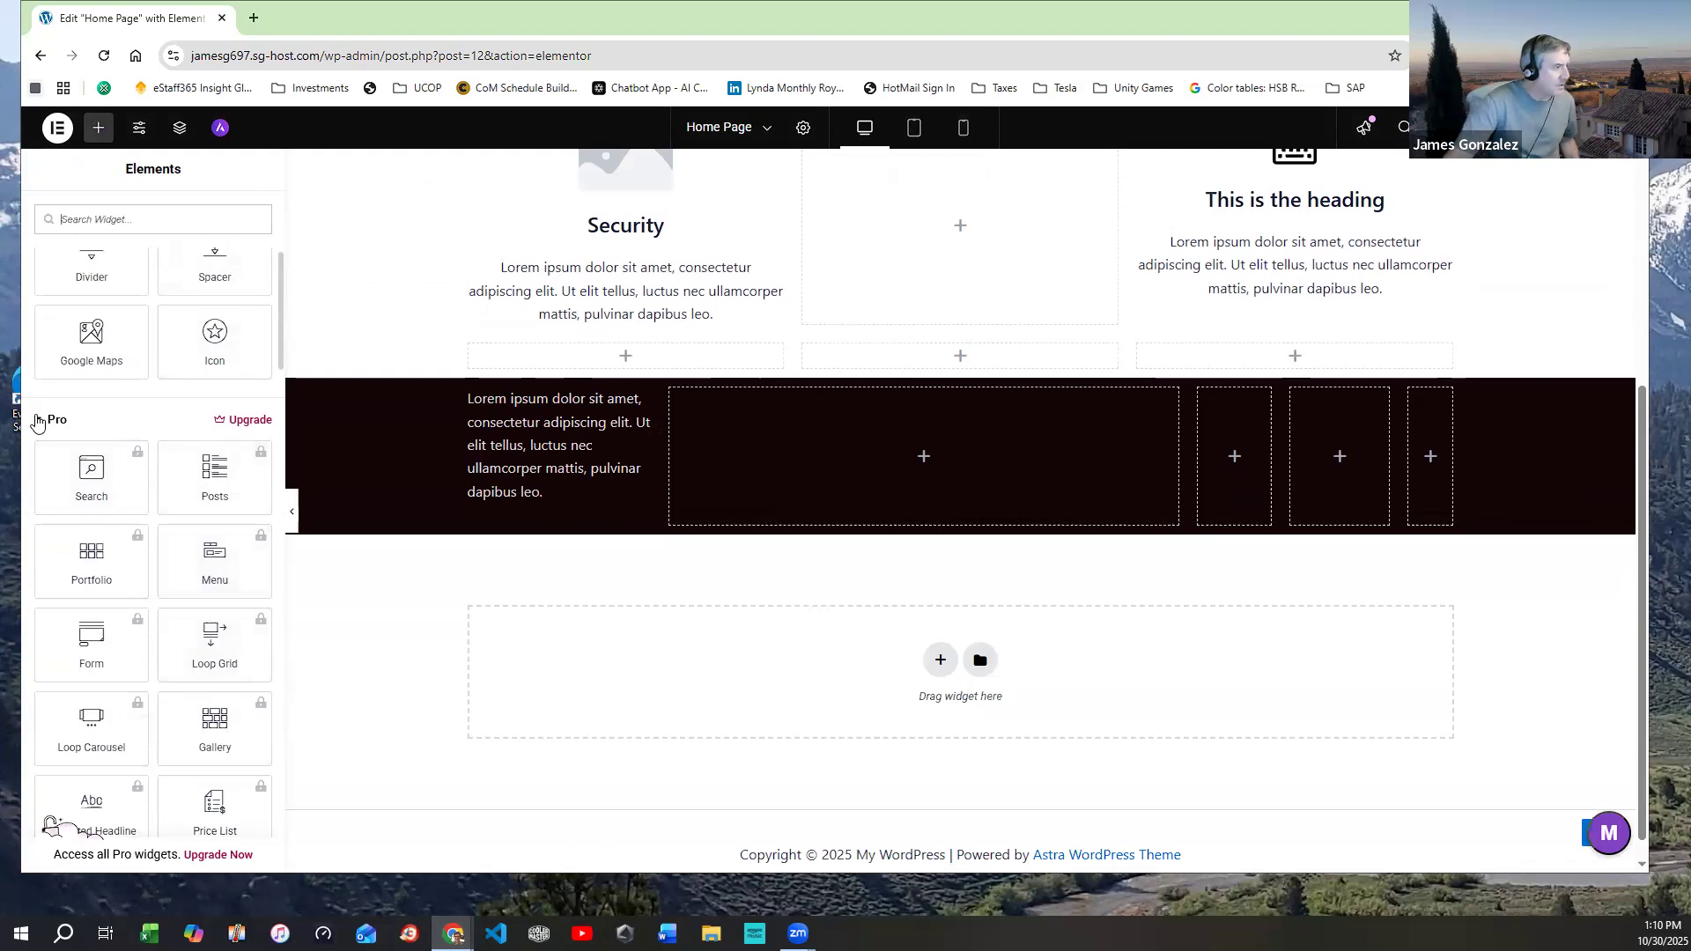
click(38, 421)
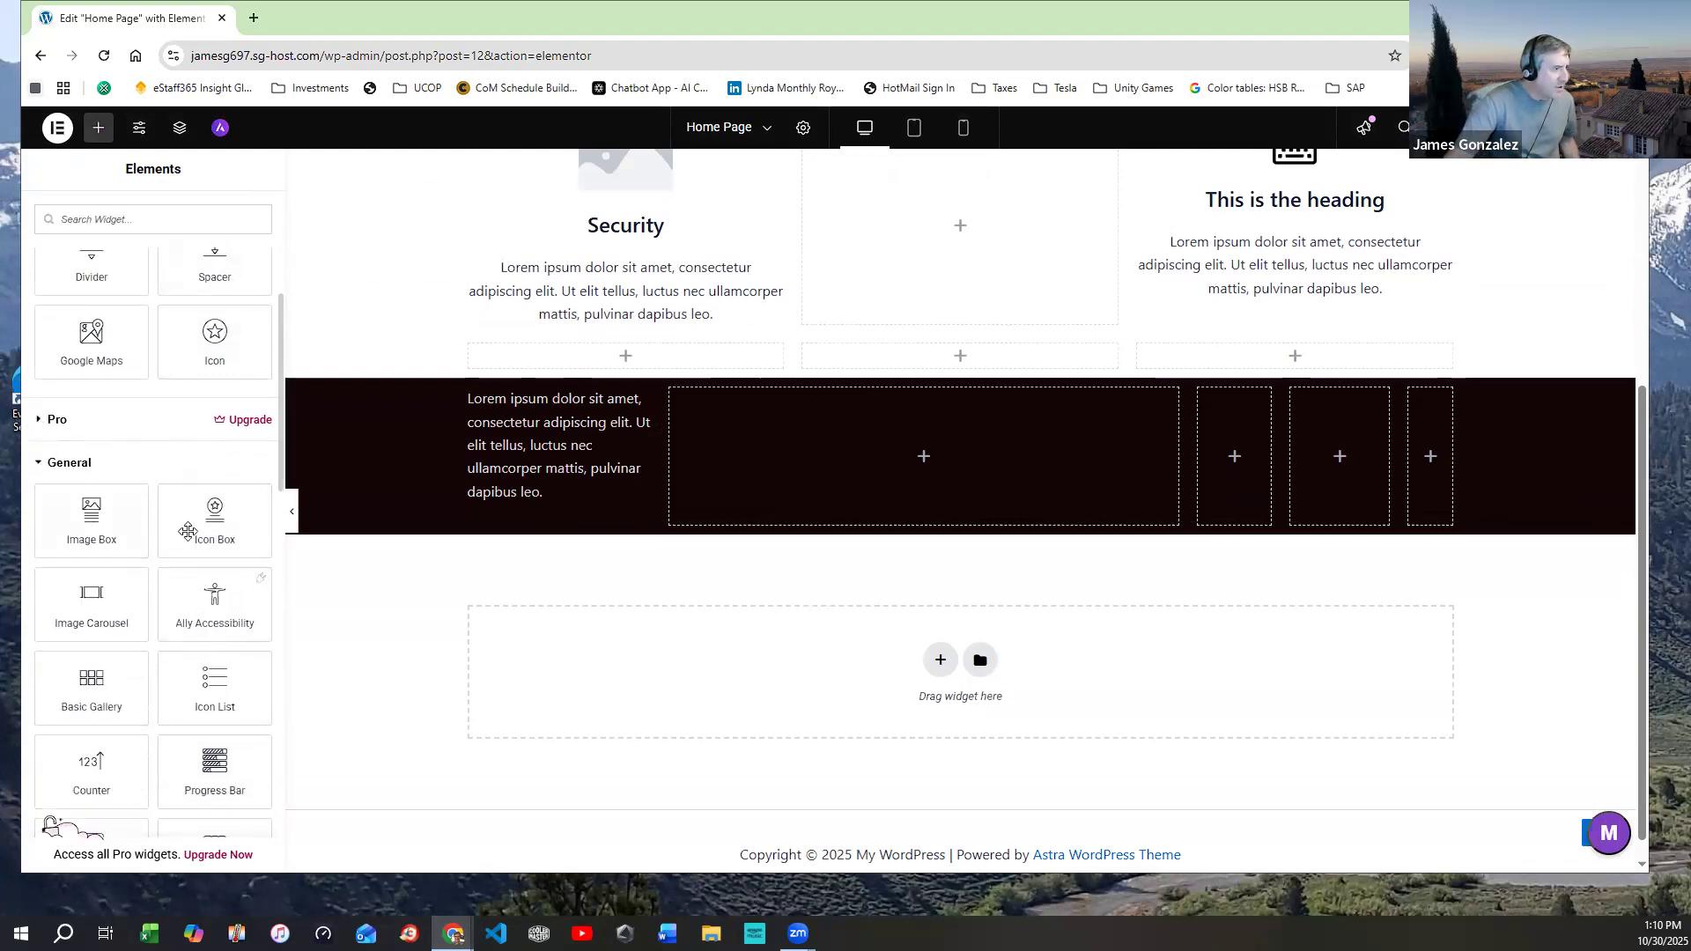
scroll(673, 552, up, 4)
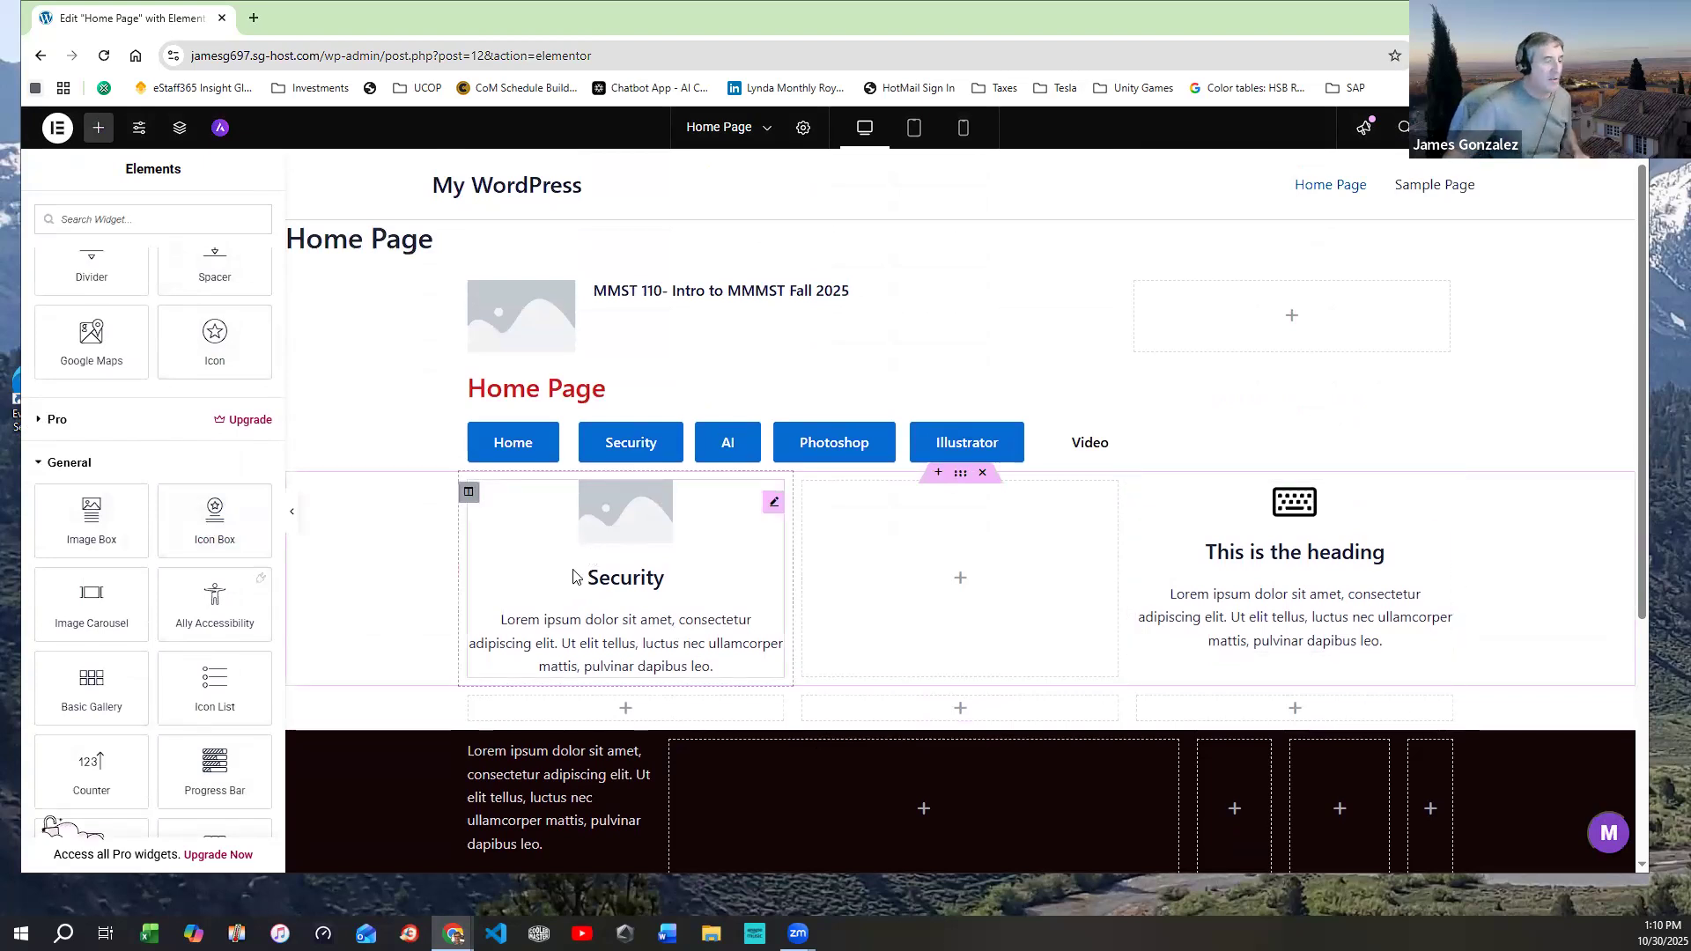
drag(235, 513, 892, 539)
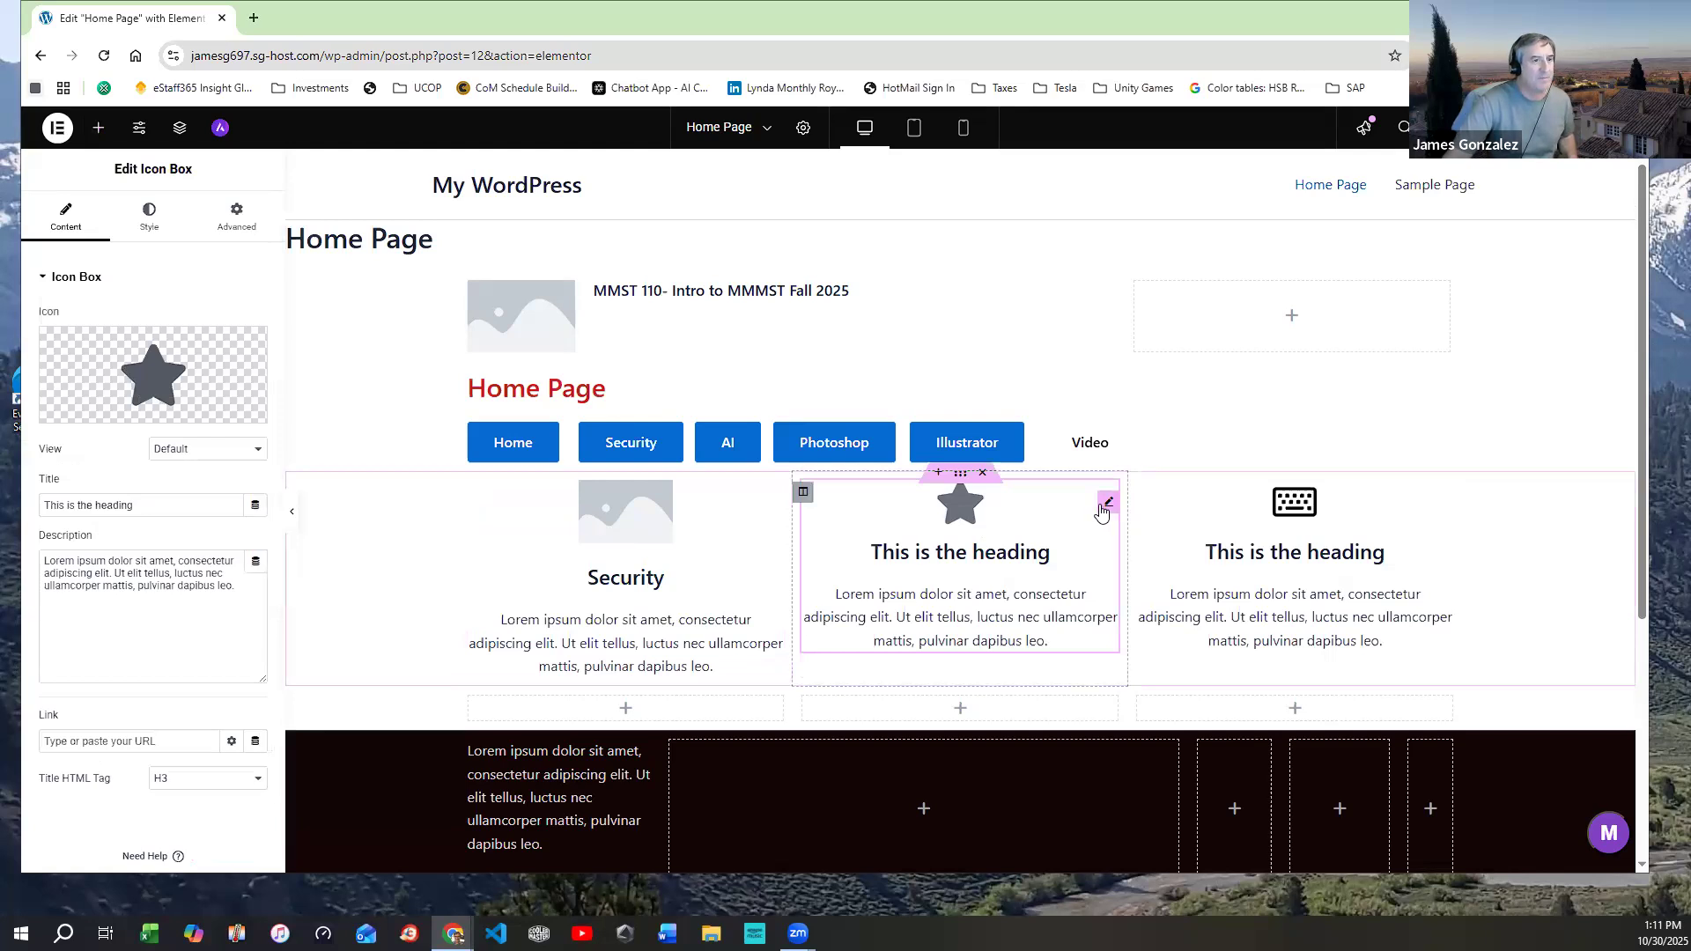
Replace the middle icon box's star with the spray can icon from the Icon Library
mouse_move(163, 353)
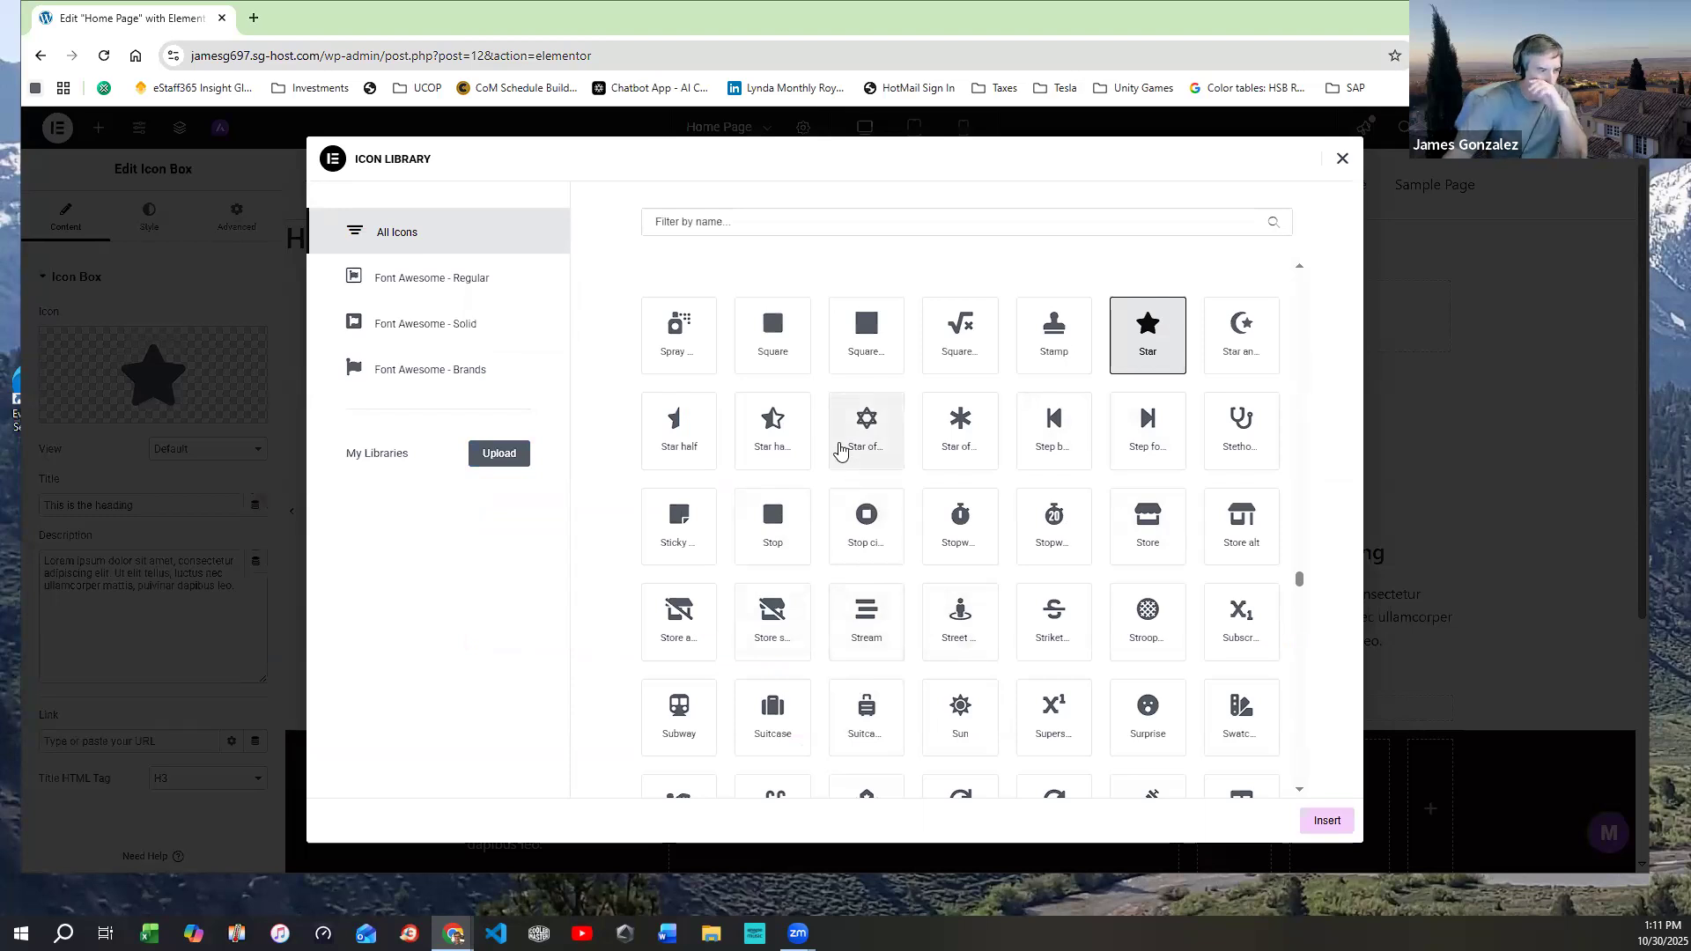
click(662, 333)
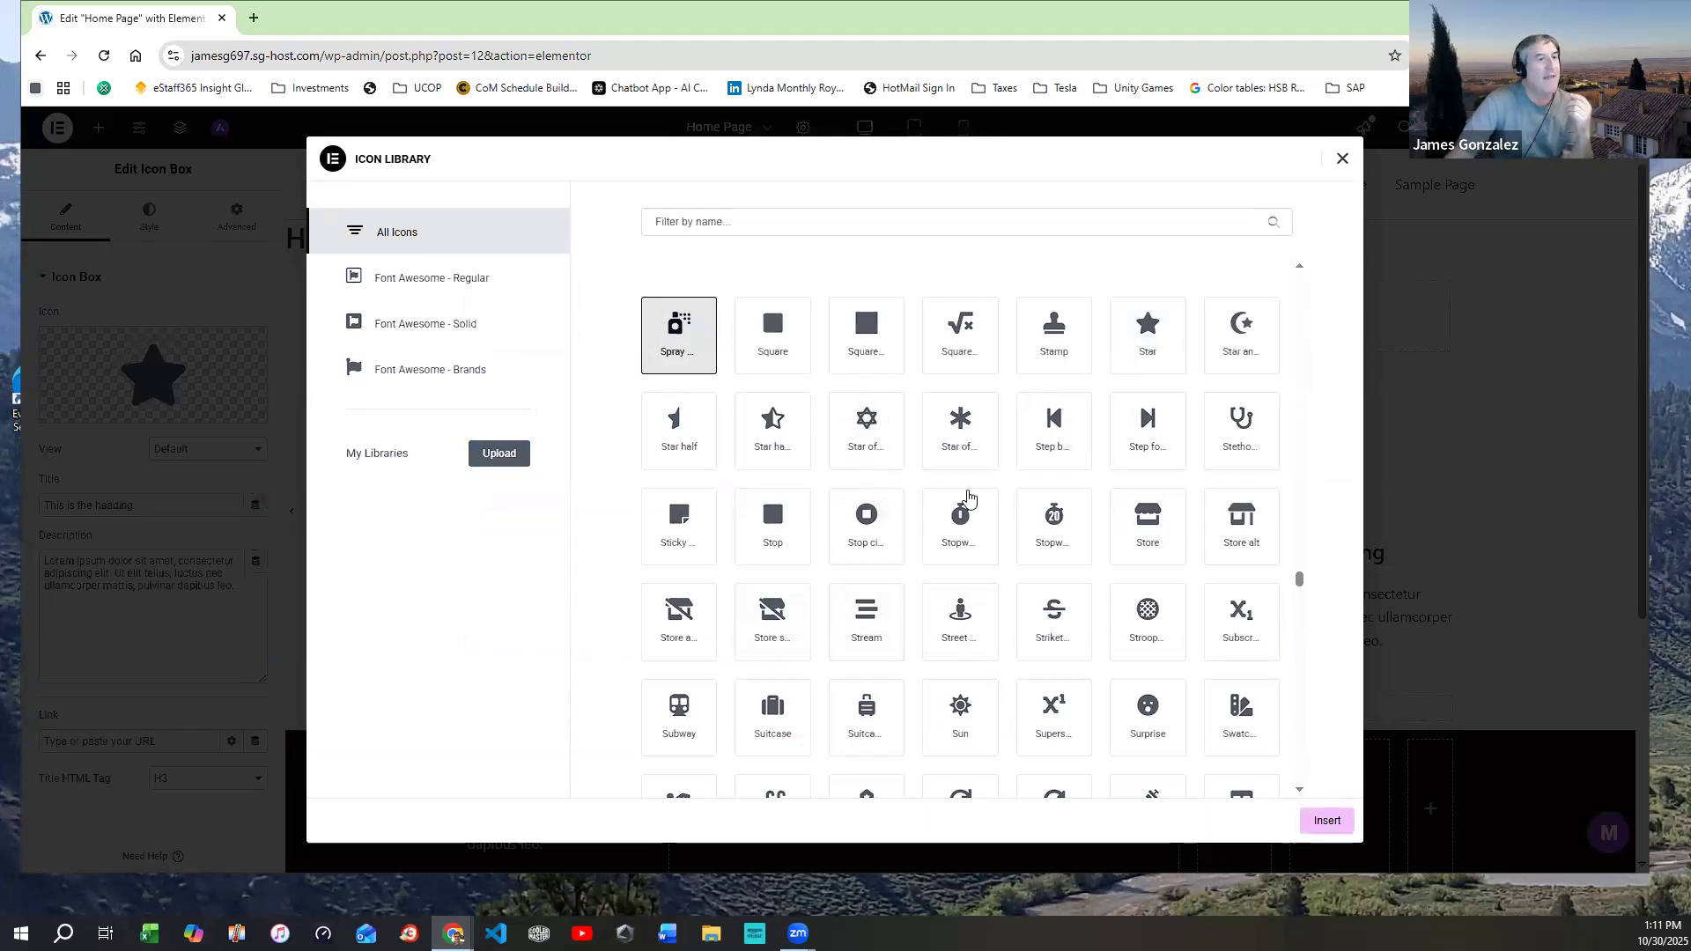
click(1325, 821)
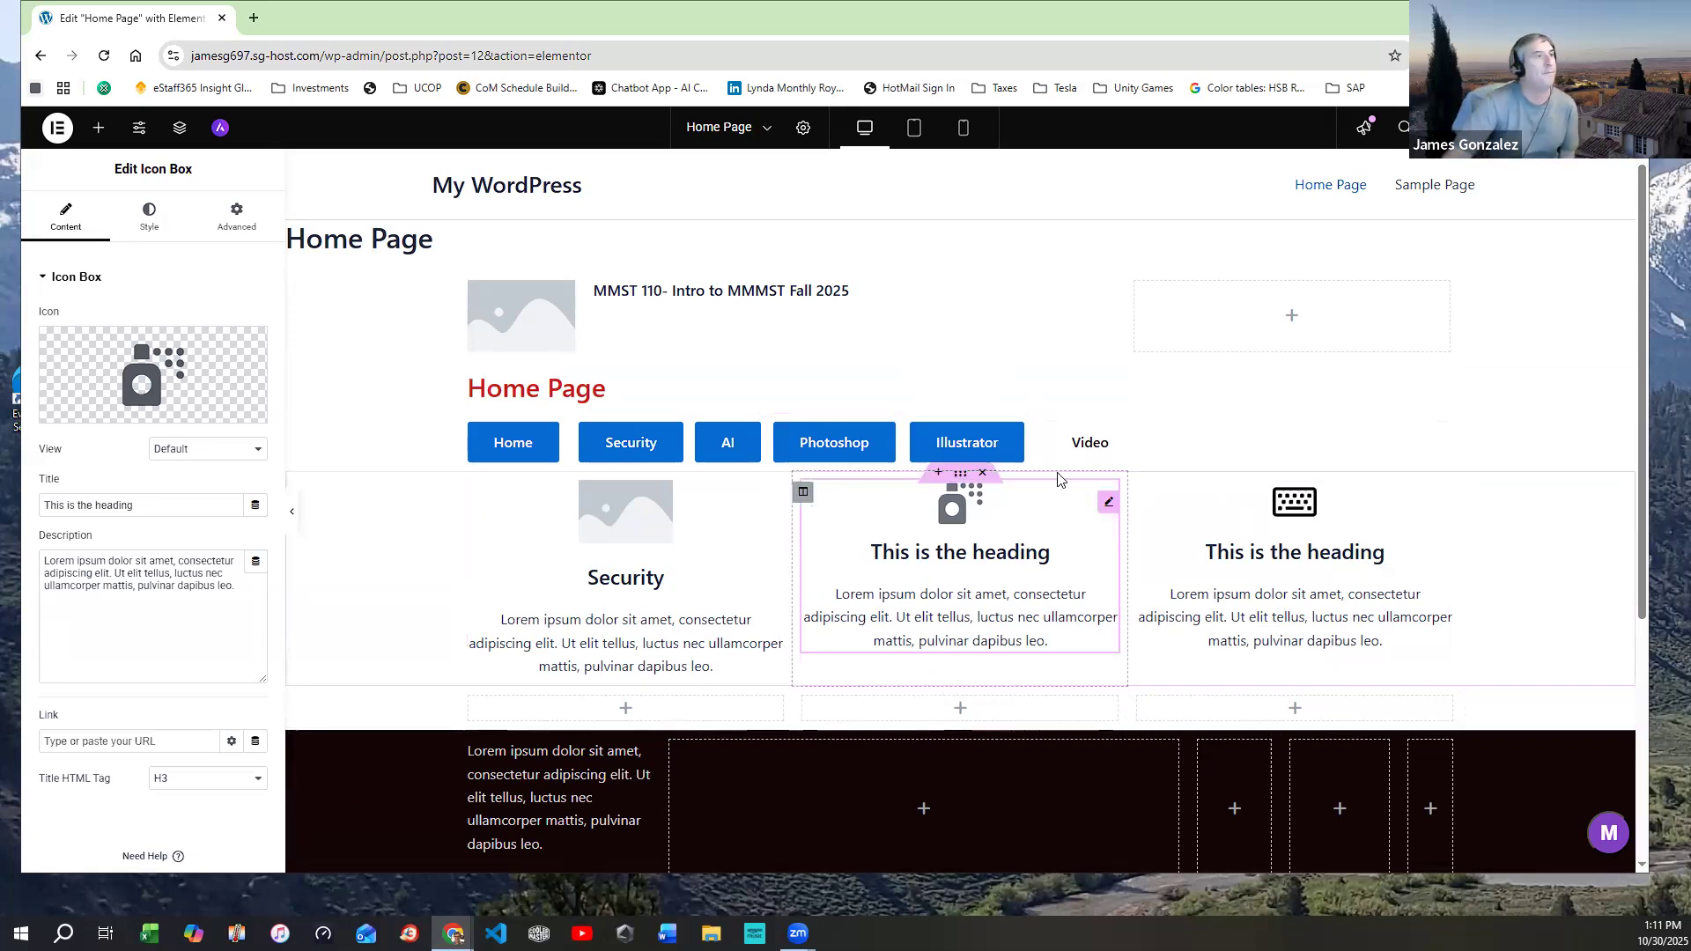
Search for "adobe color palette generator" in a new browser tab, open the Adobe Color site and dismiss its What's New window
click(49, 131)
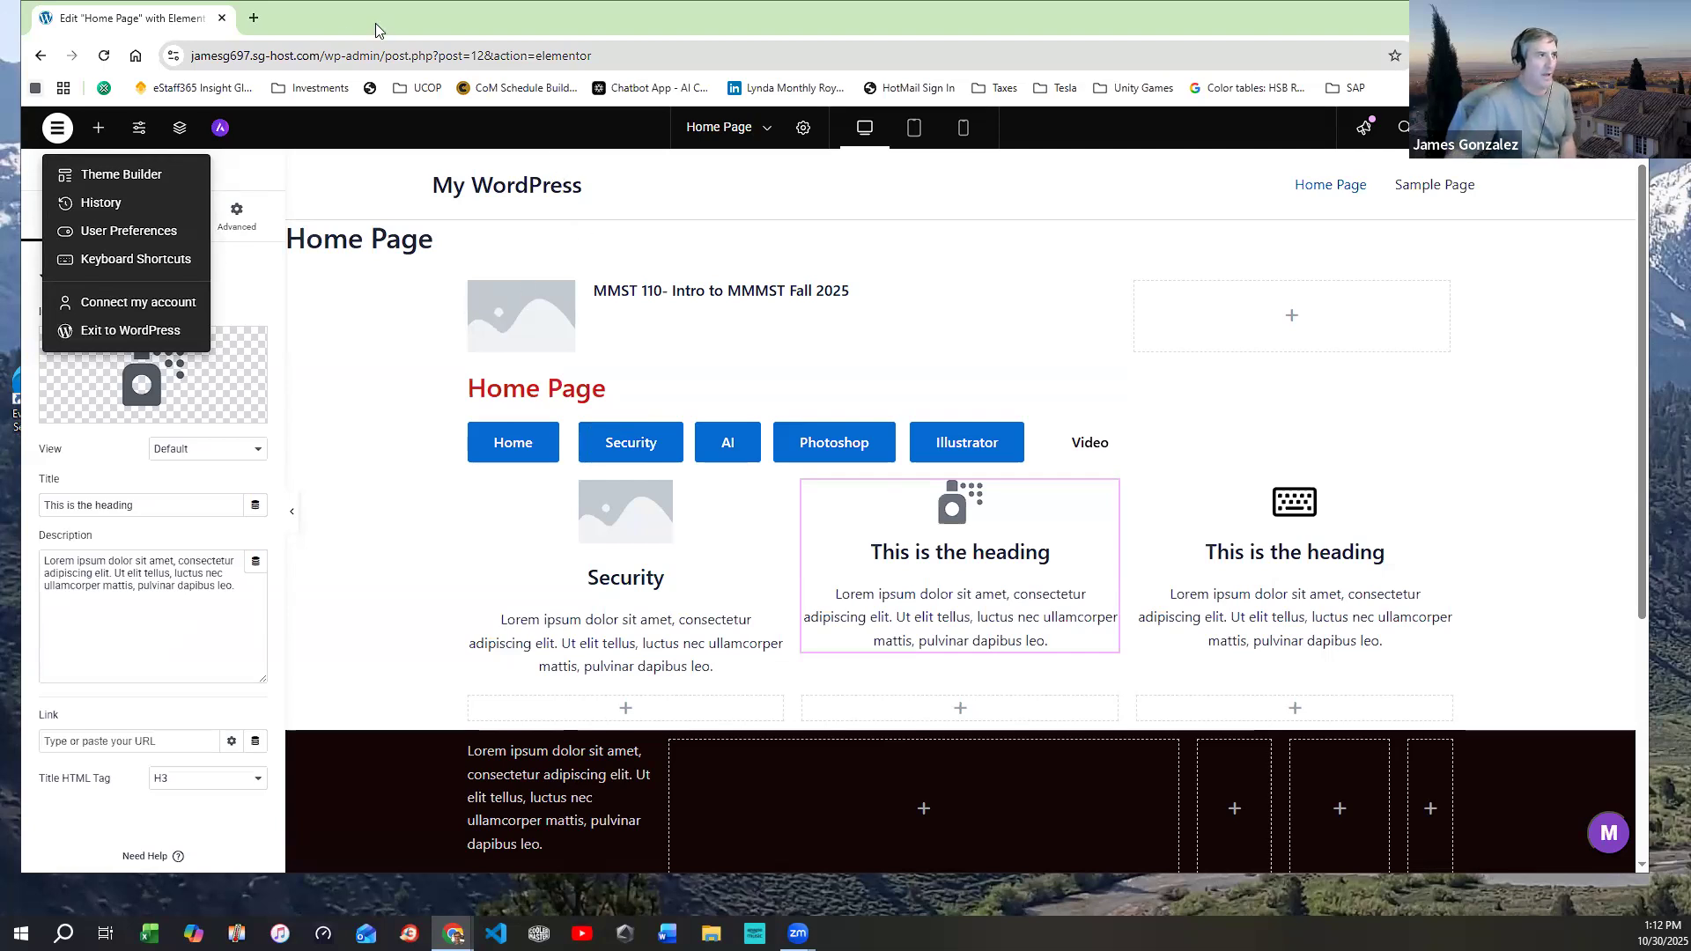
click(252, 19)
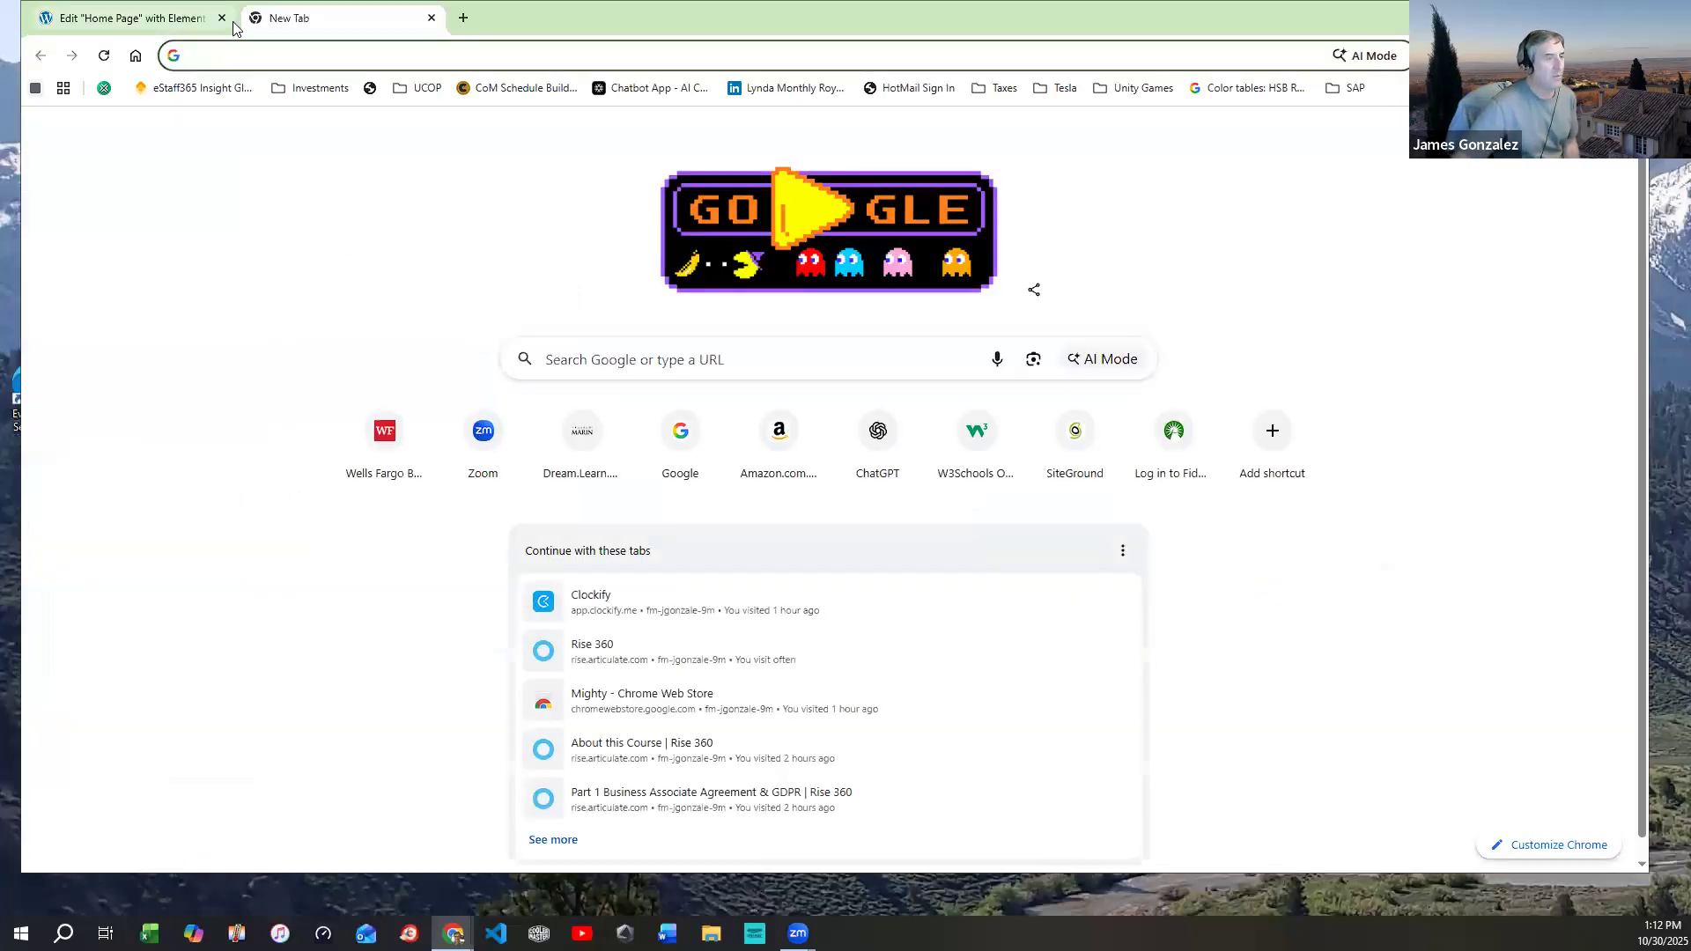
click(356, 59)
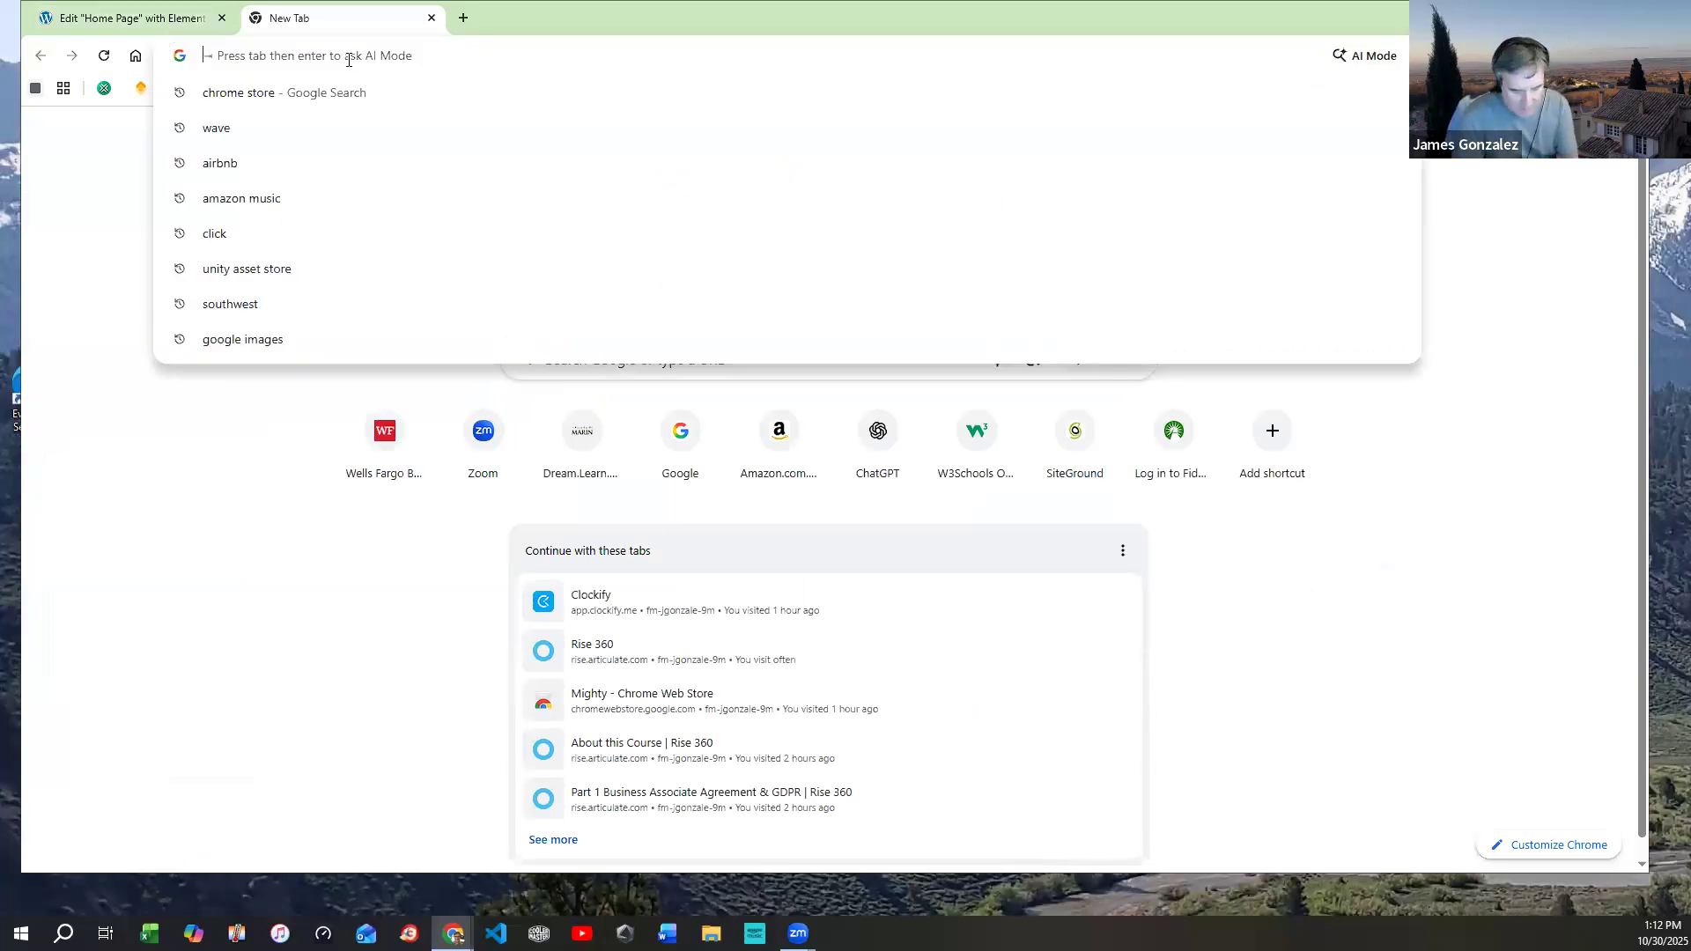
text(adobe color)
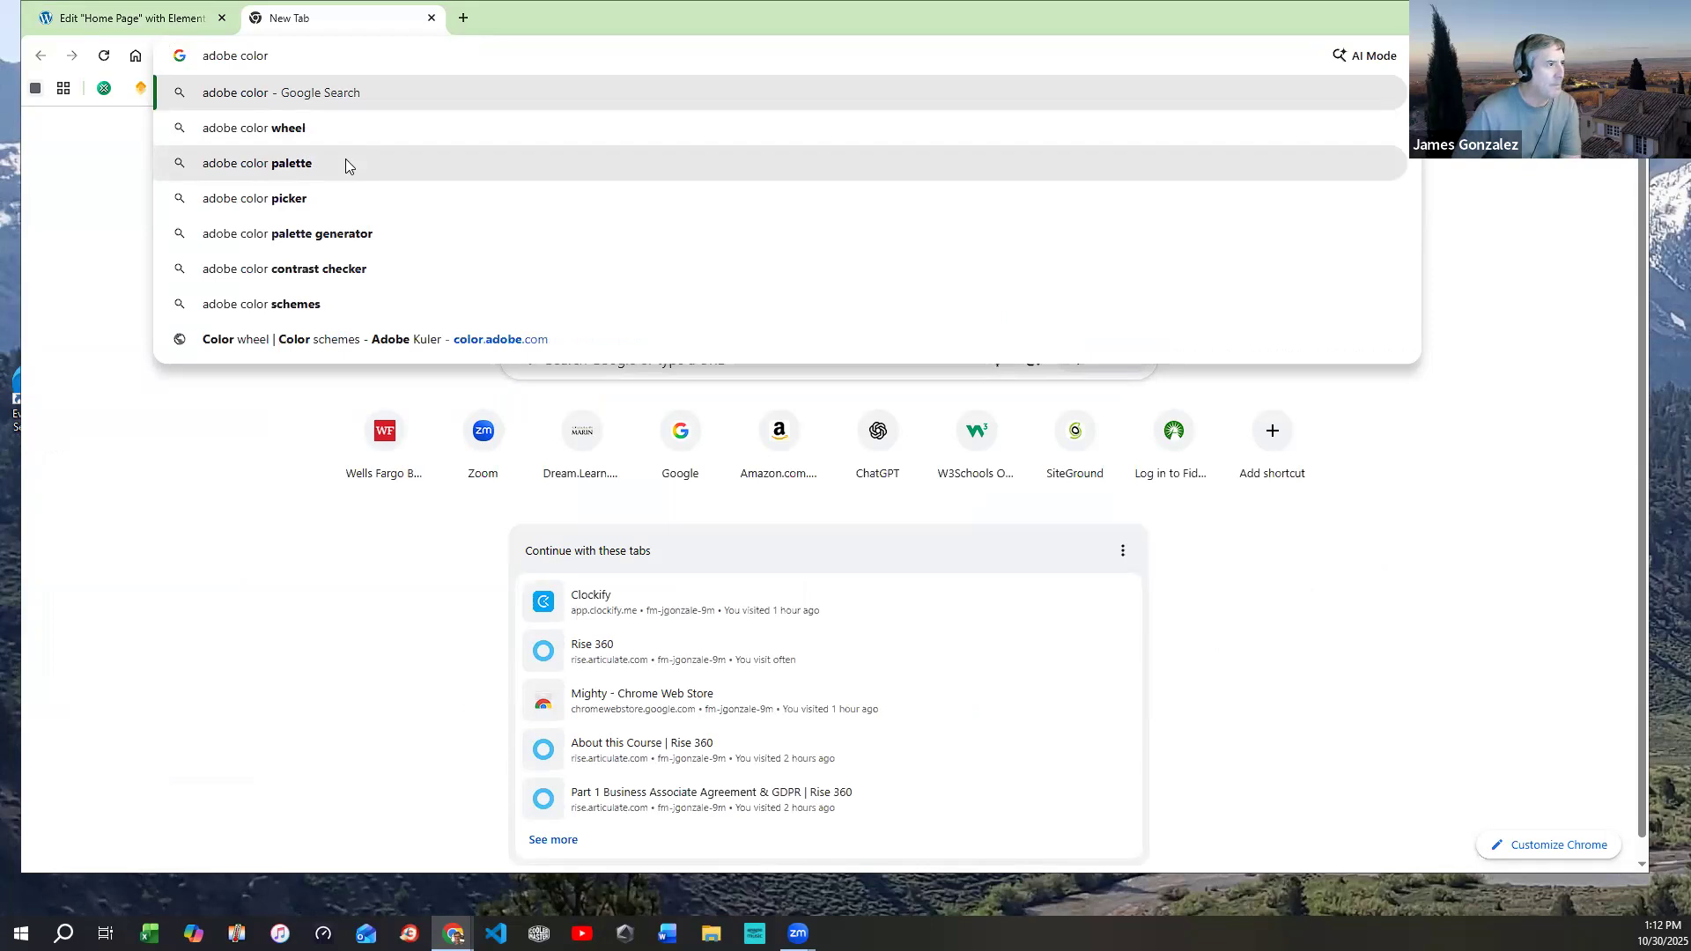
click(316, 235)
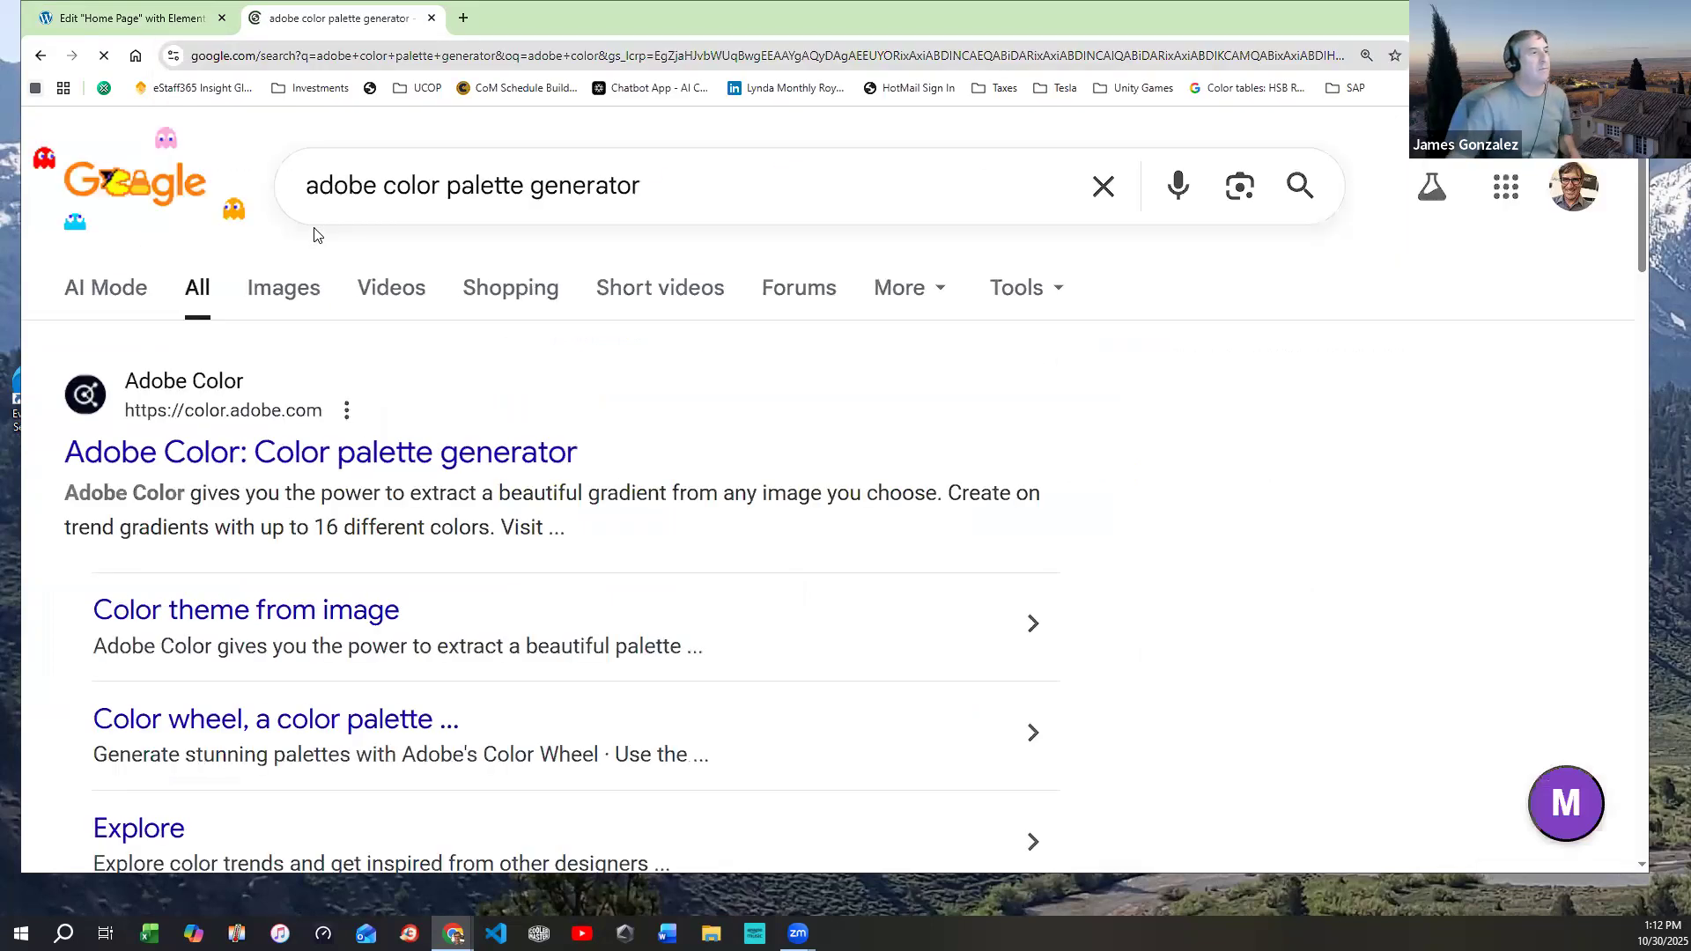
click(409, 458)
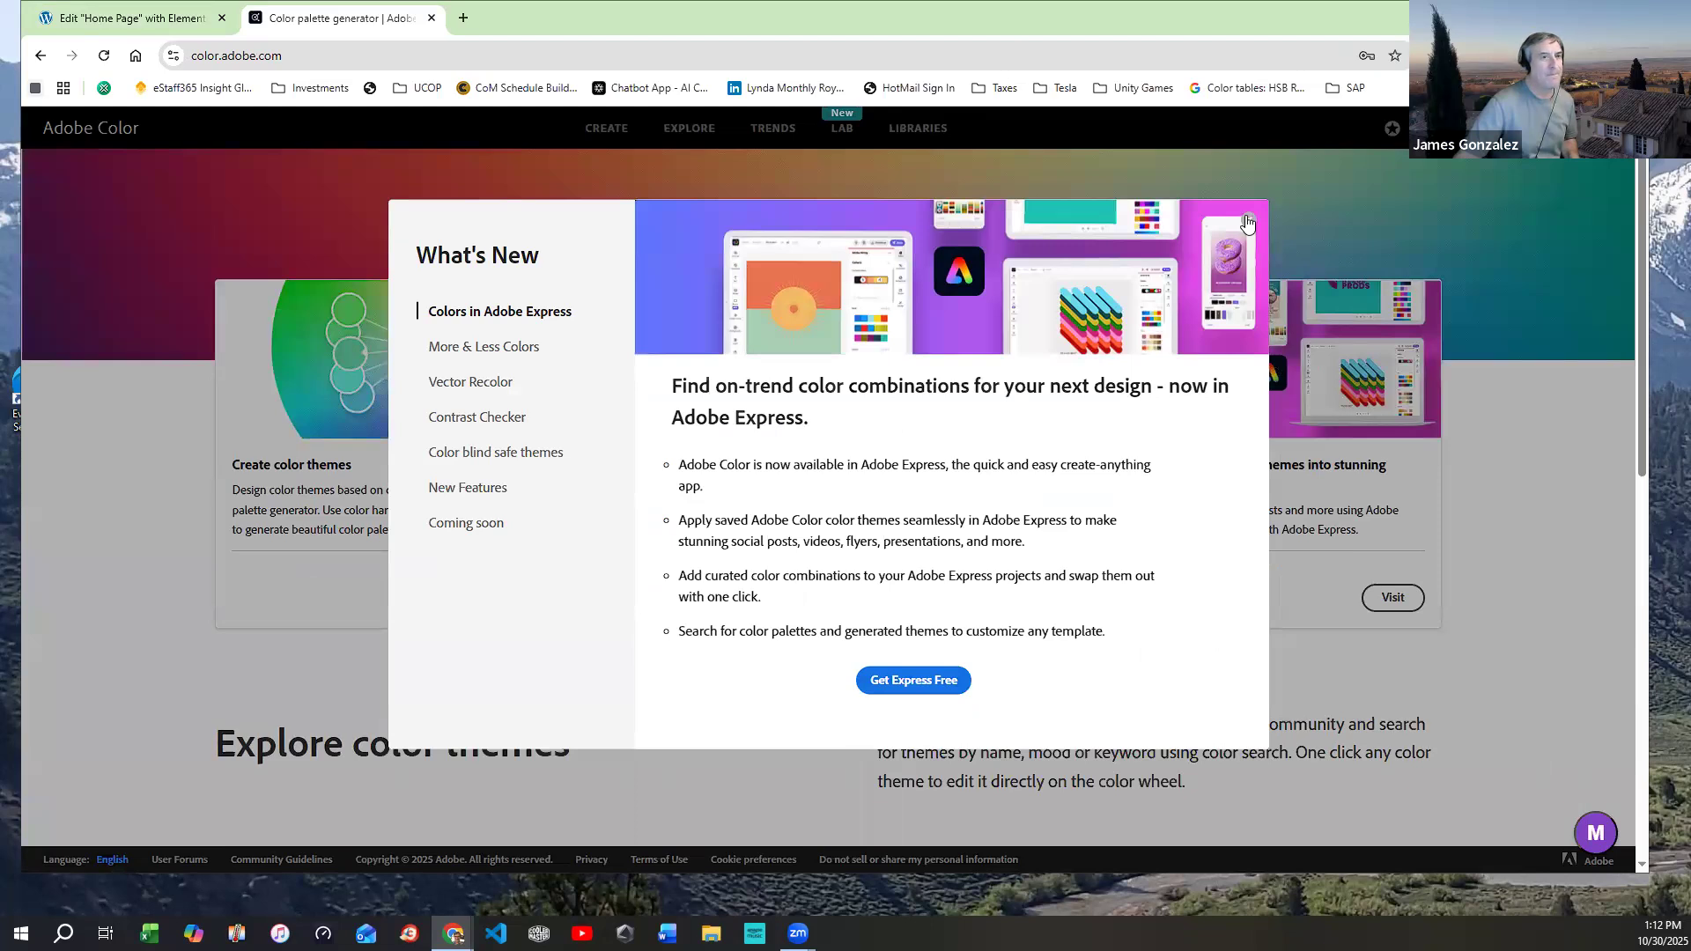
click(1247, 222)
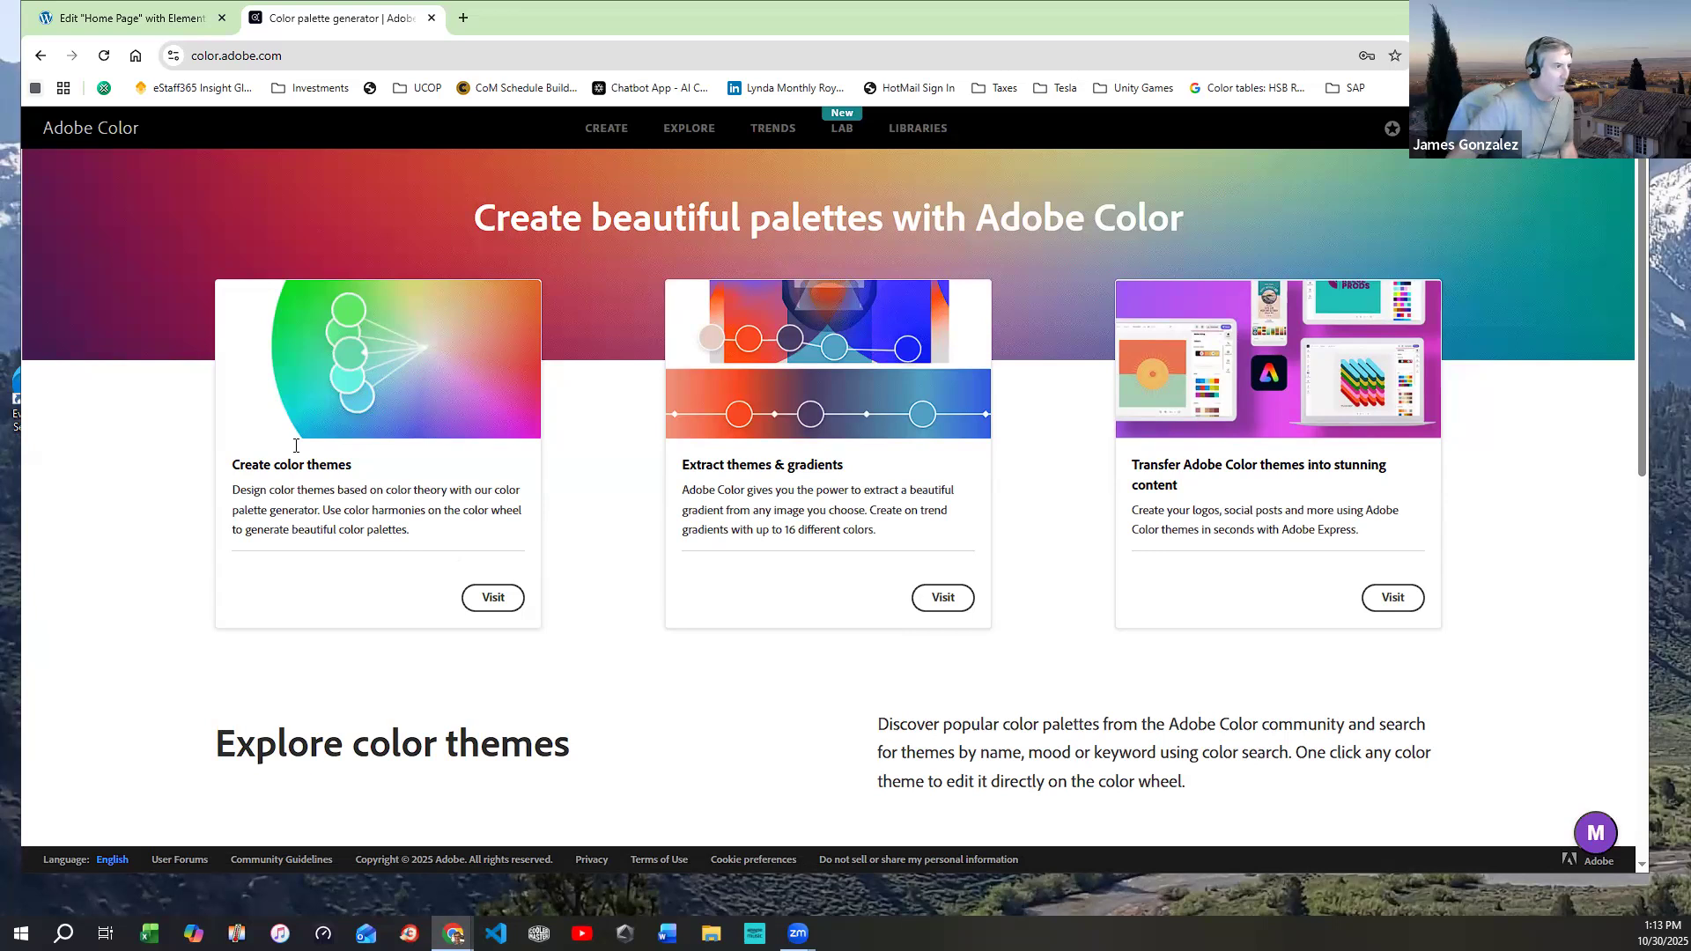
View the Adobe Color wheel page and browse the Trends palettes by industry, from Fashion through Flavour
click(495, 598)
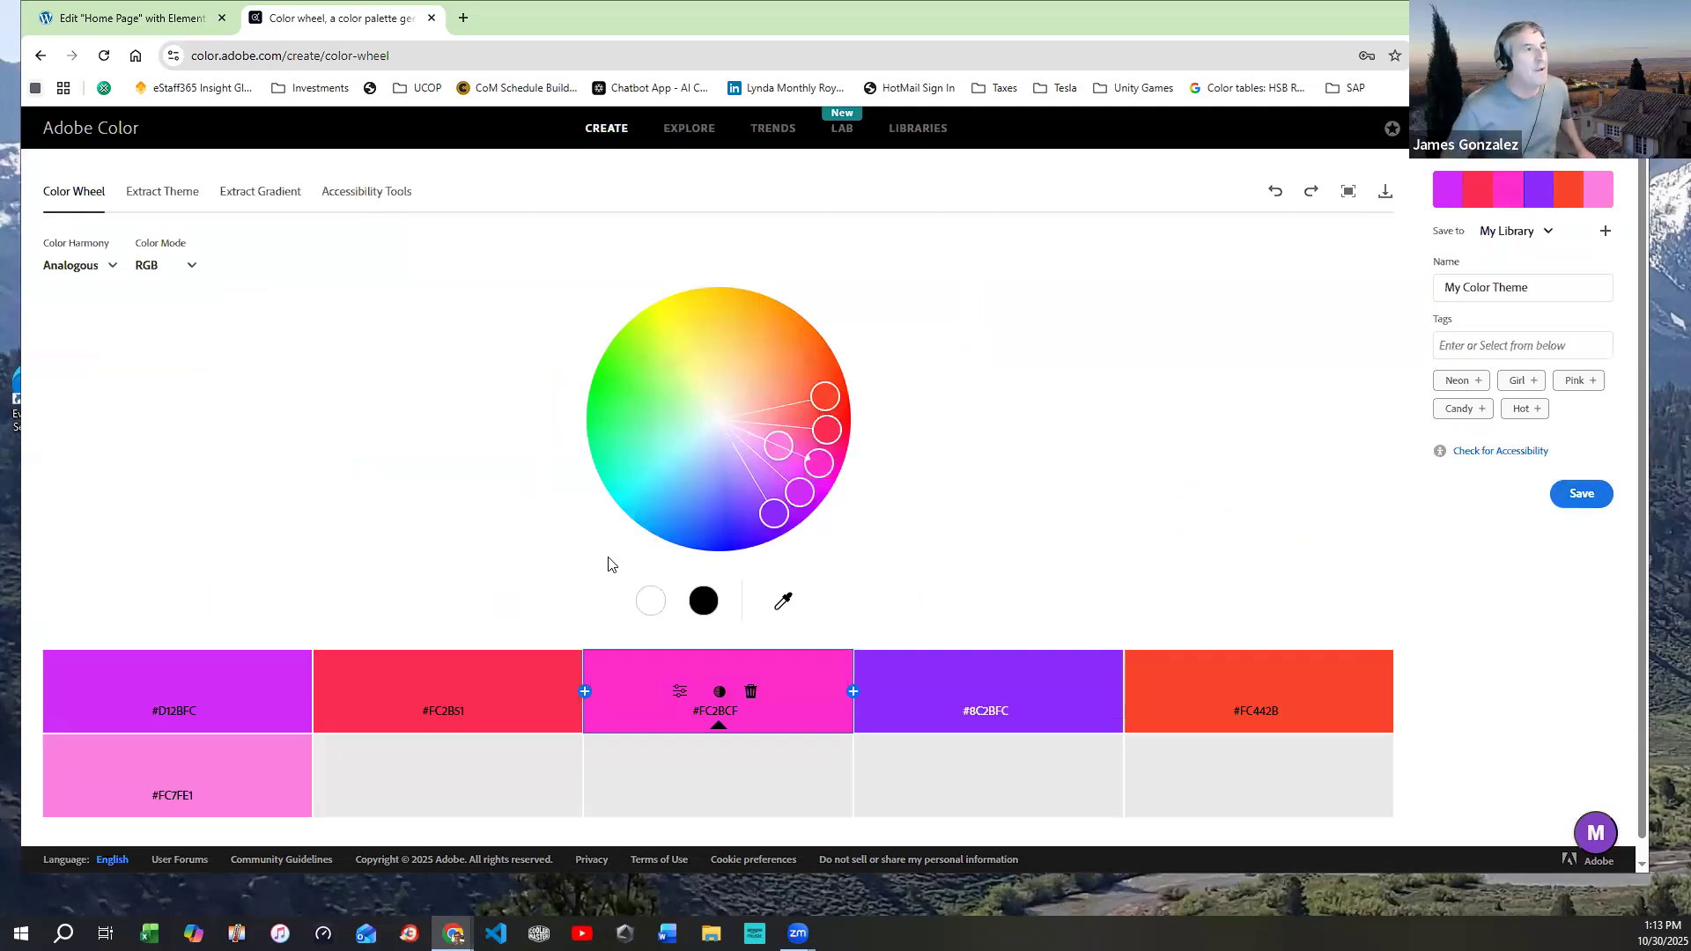
click(765, 132)
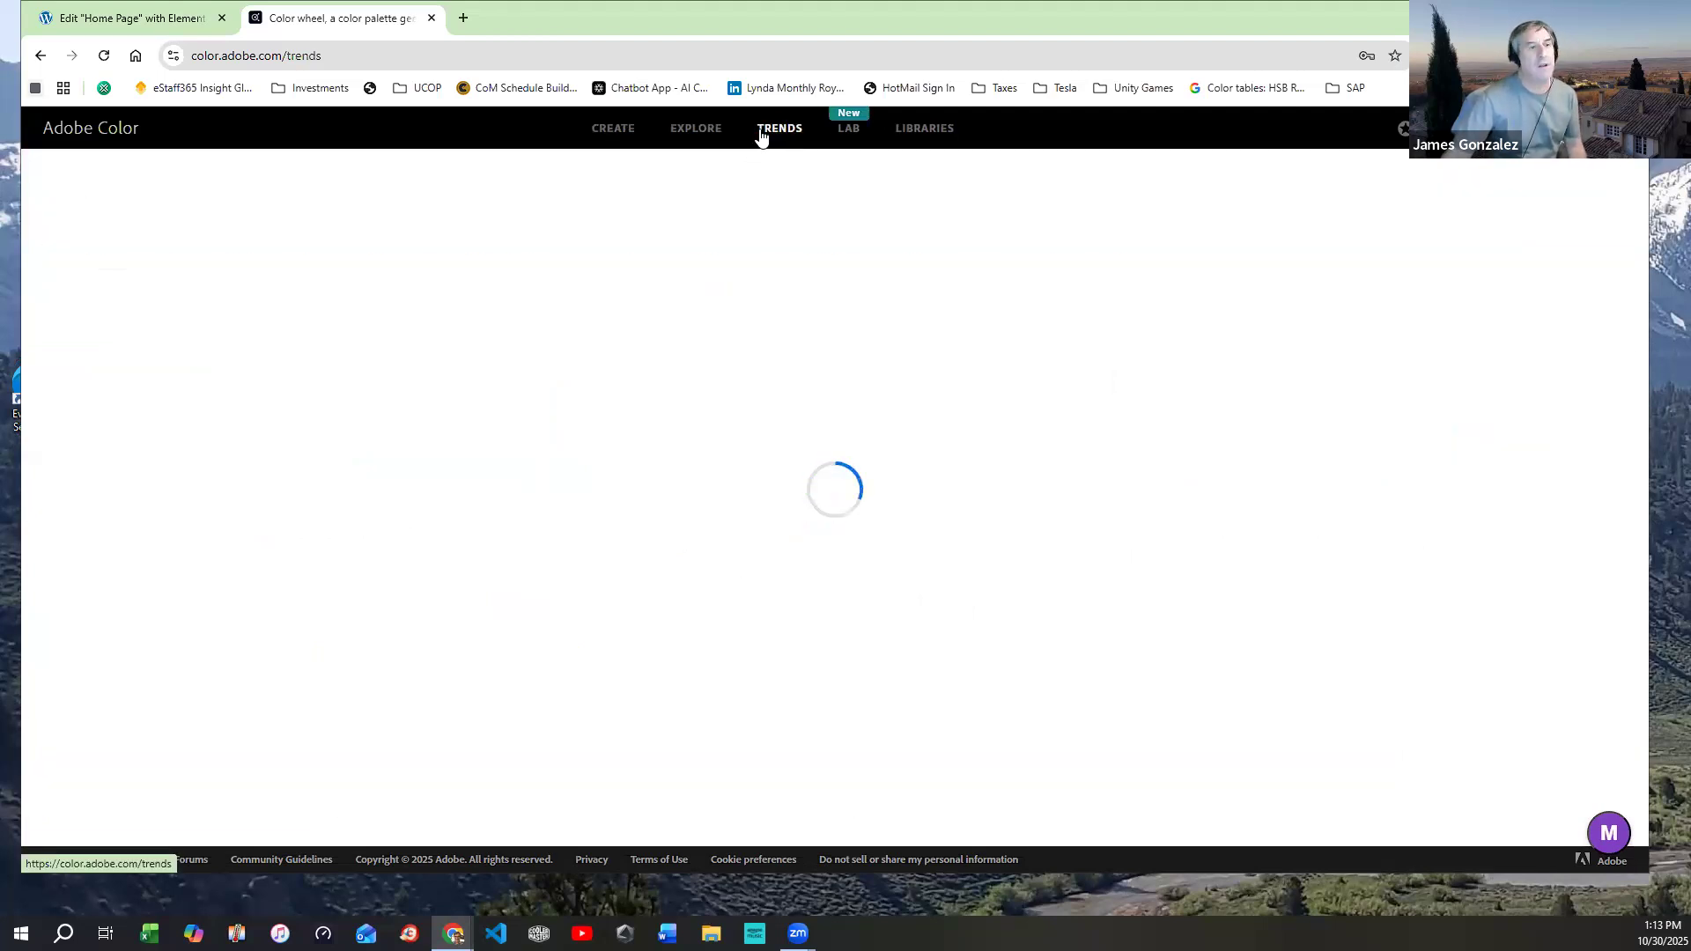
mouse_move(793, 487)
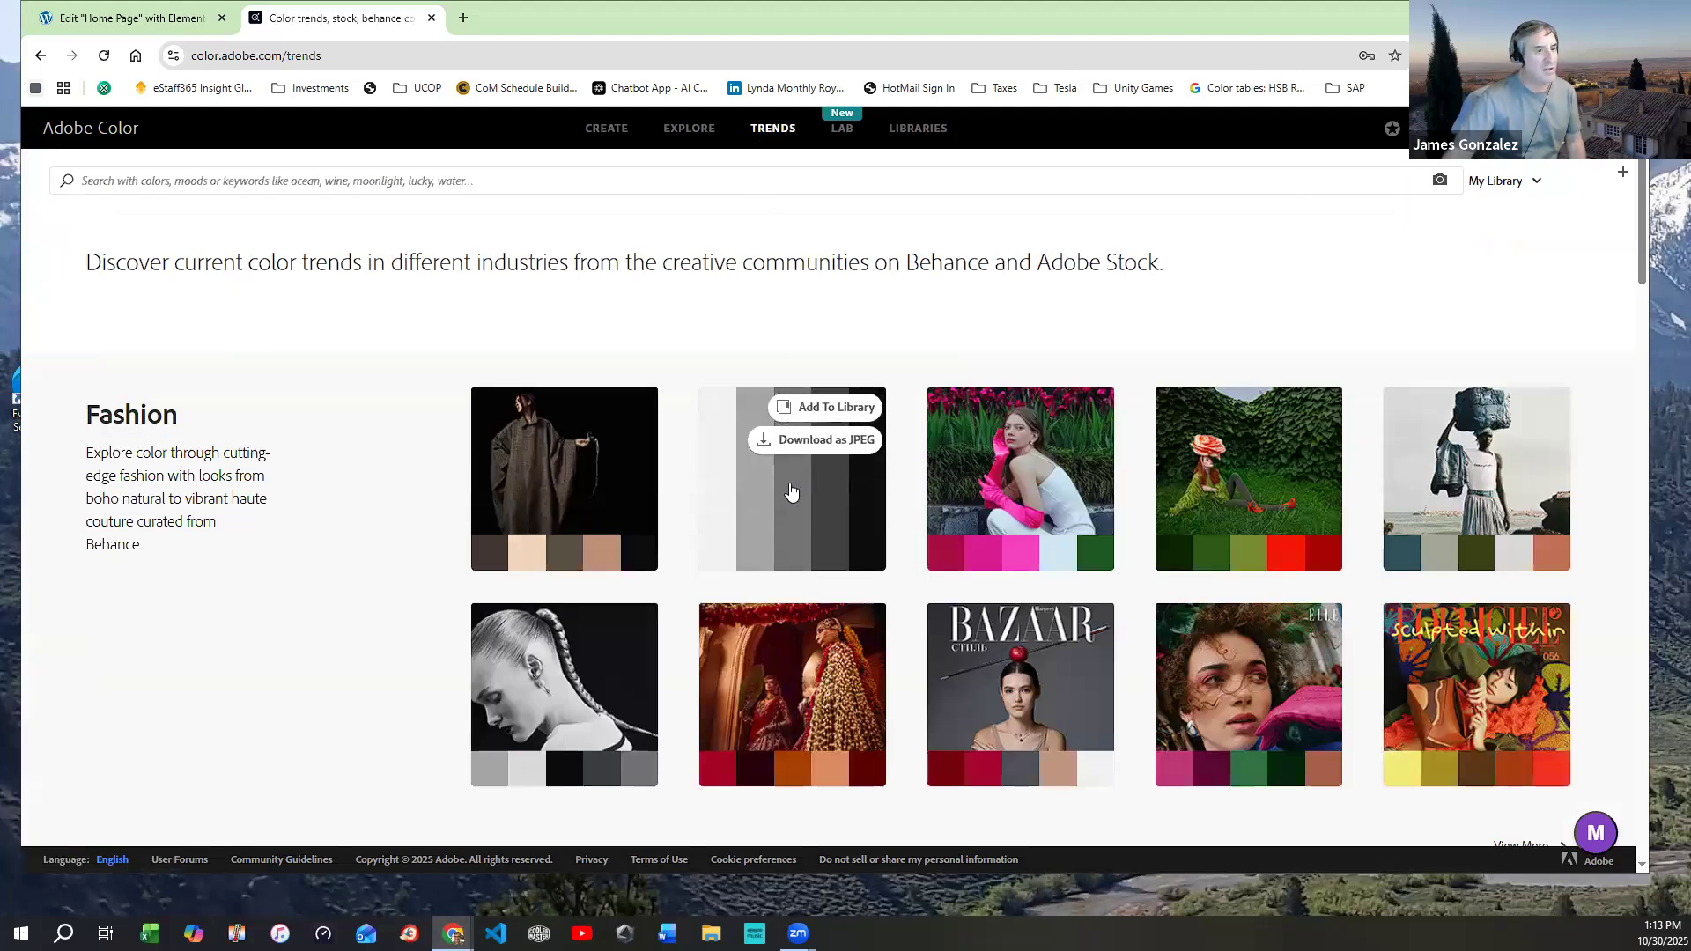
scroll(792, 488, down, 1)
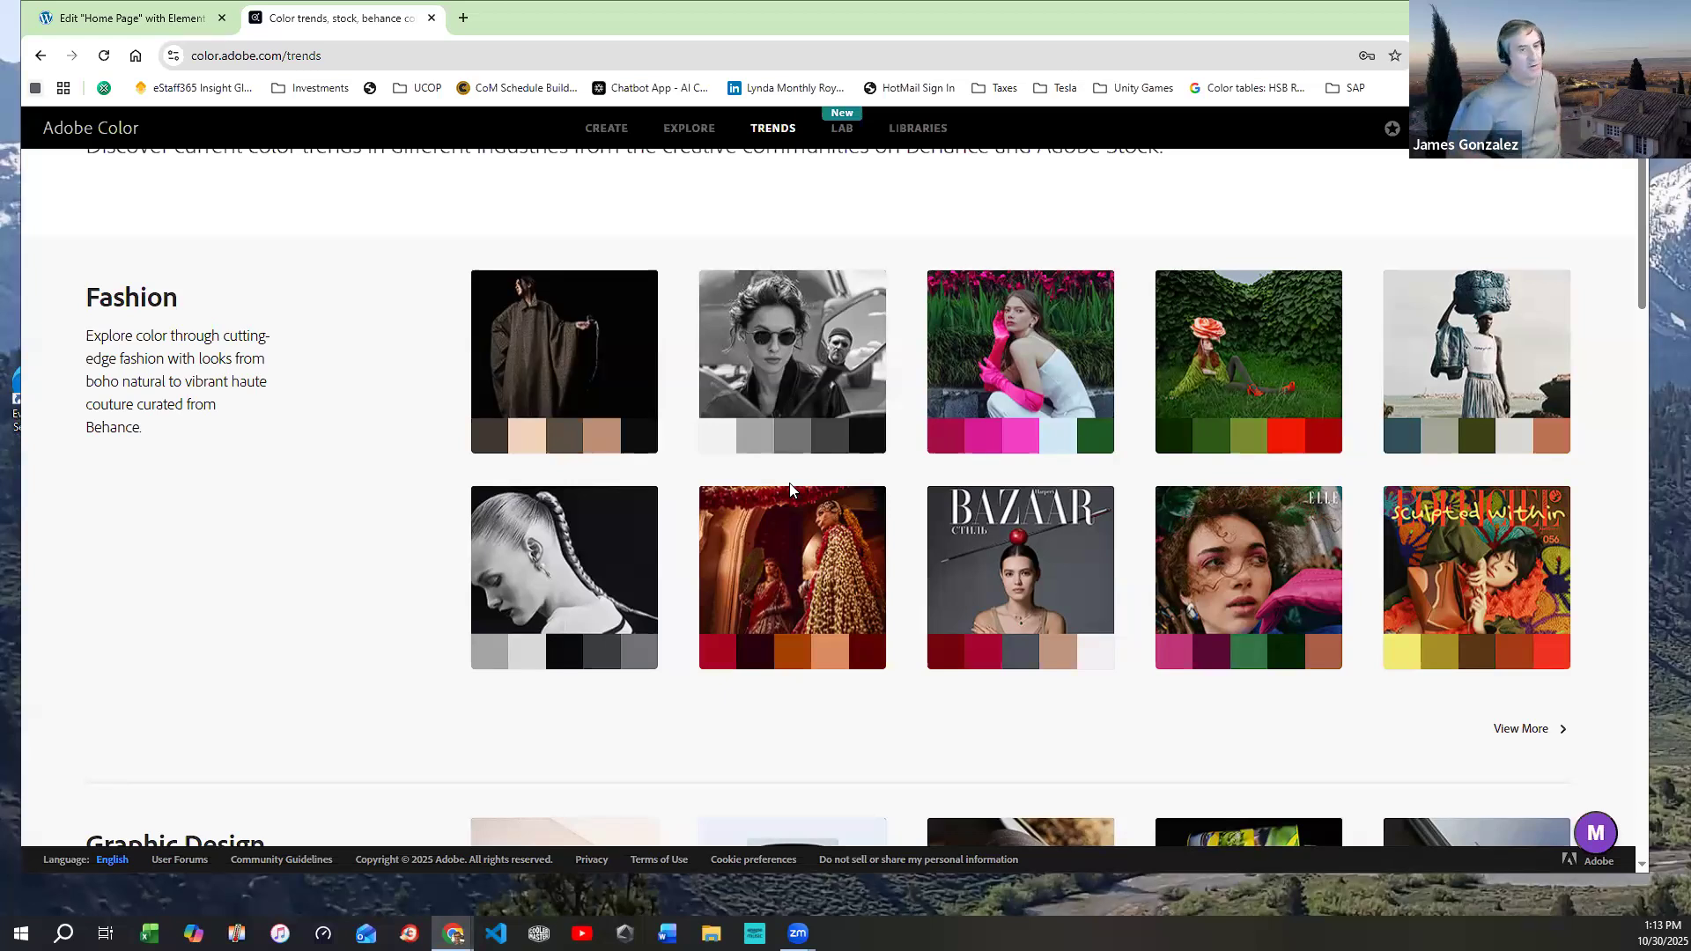
mouse_move(1489, 423)
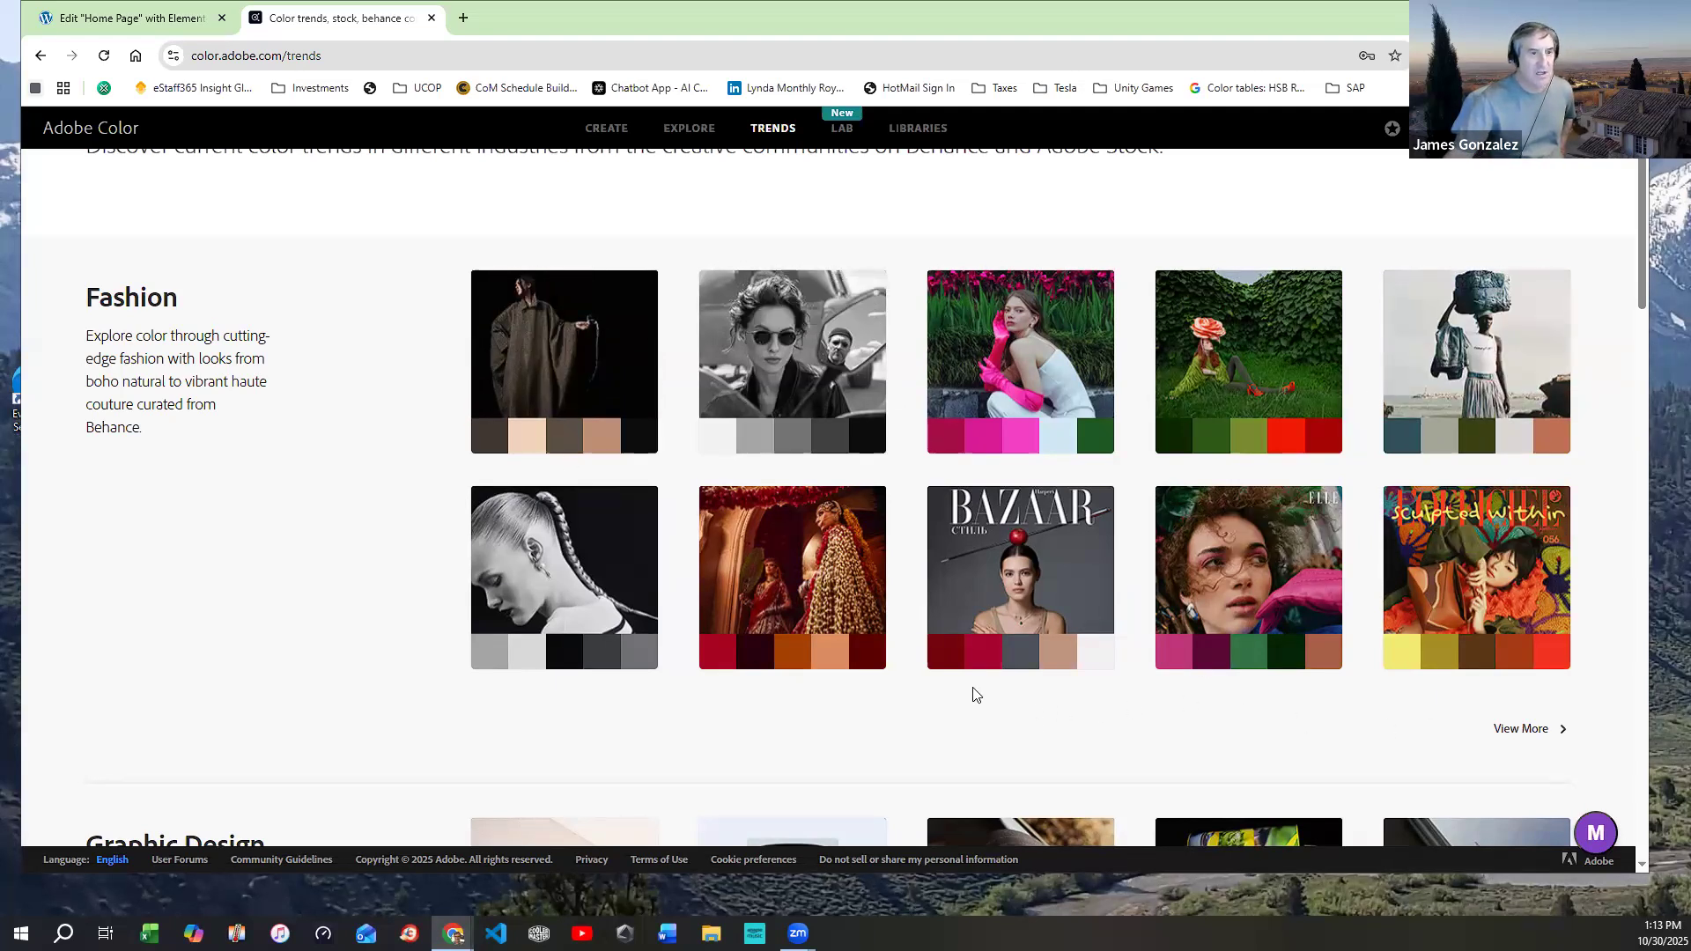
mouse_move(806, 648)
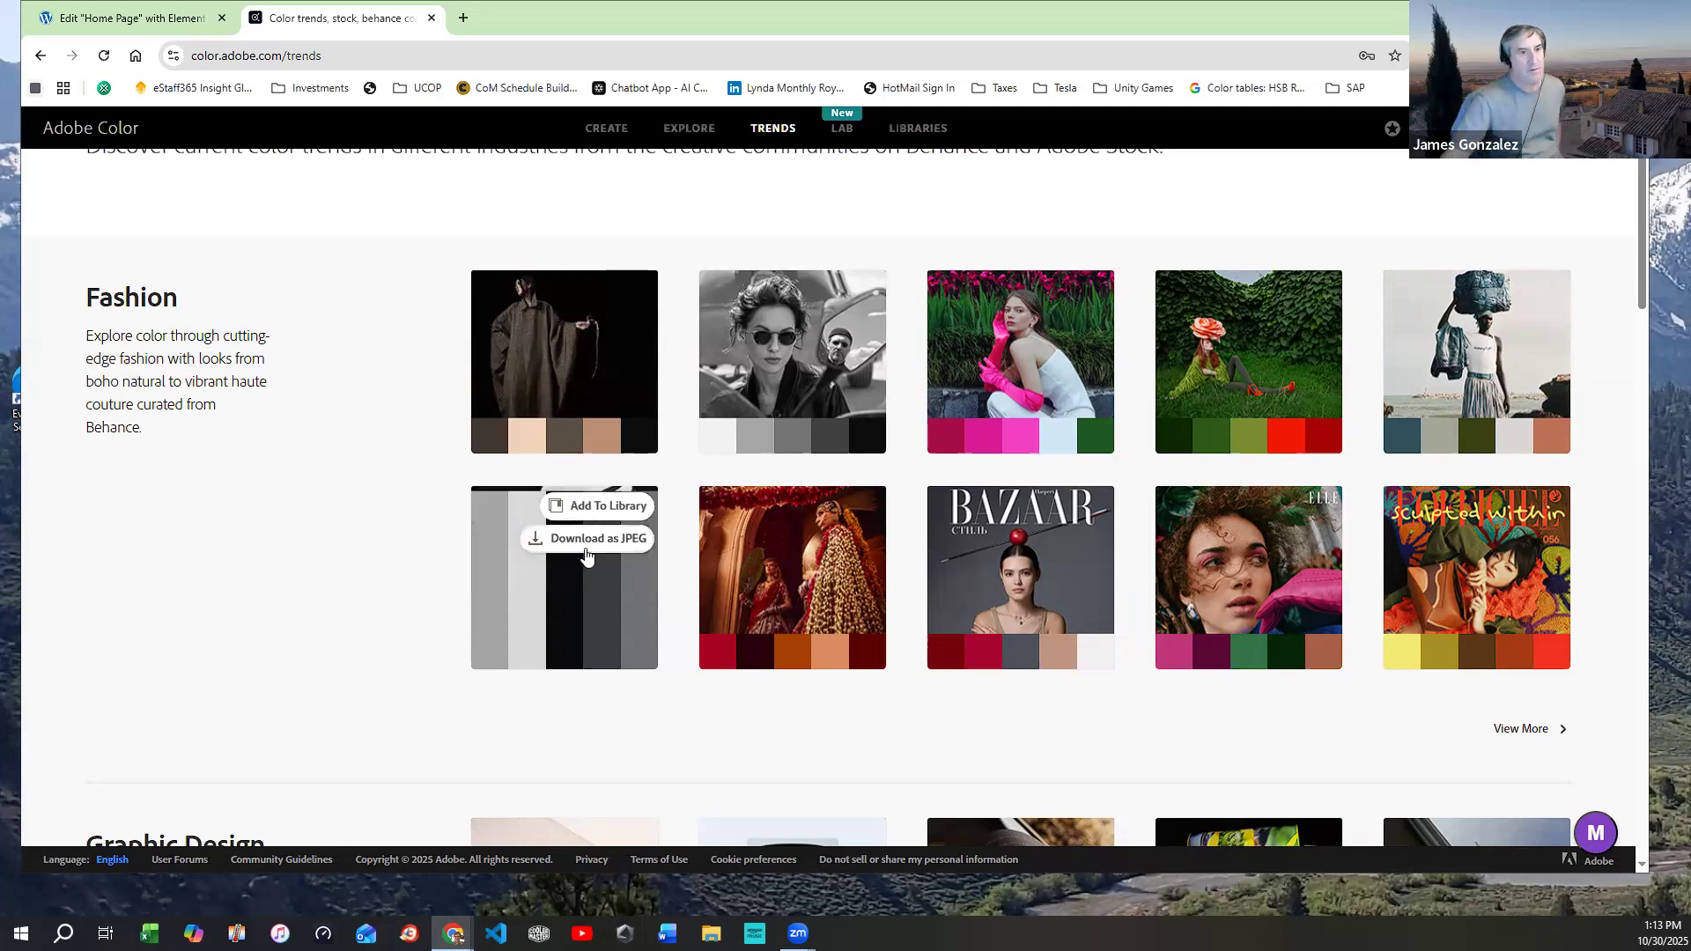
scroll(754, 601, down, 2)
scroll(754, 602, down, 2)
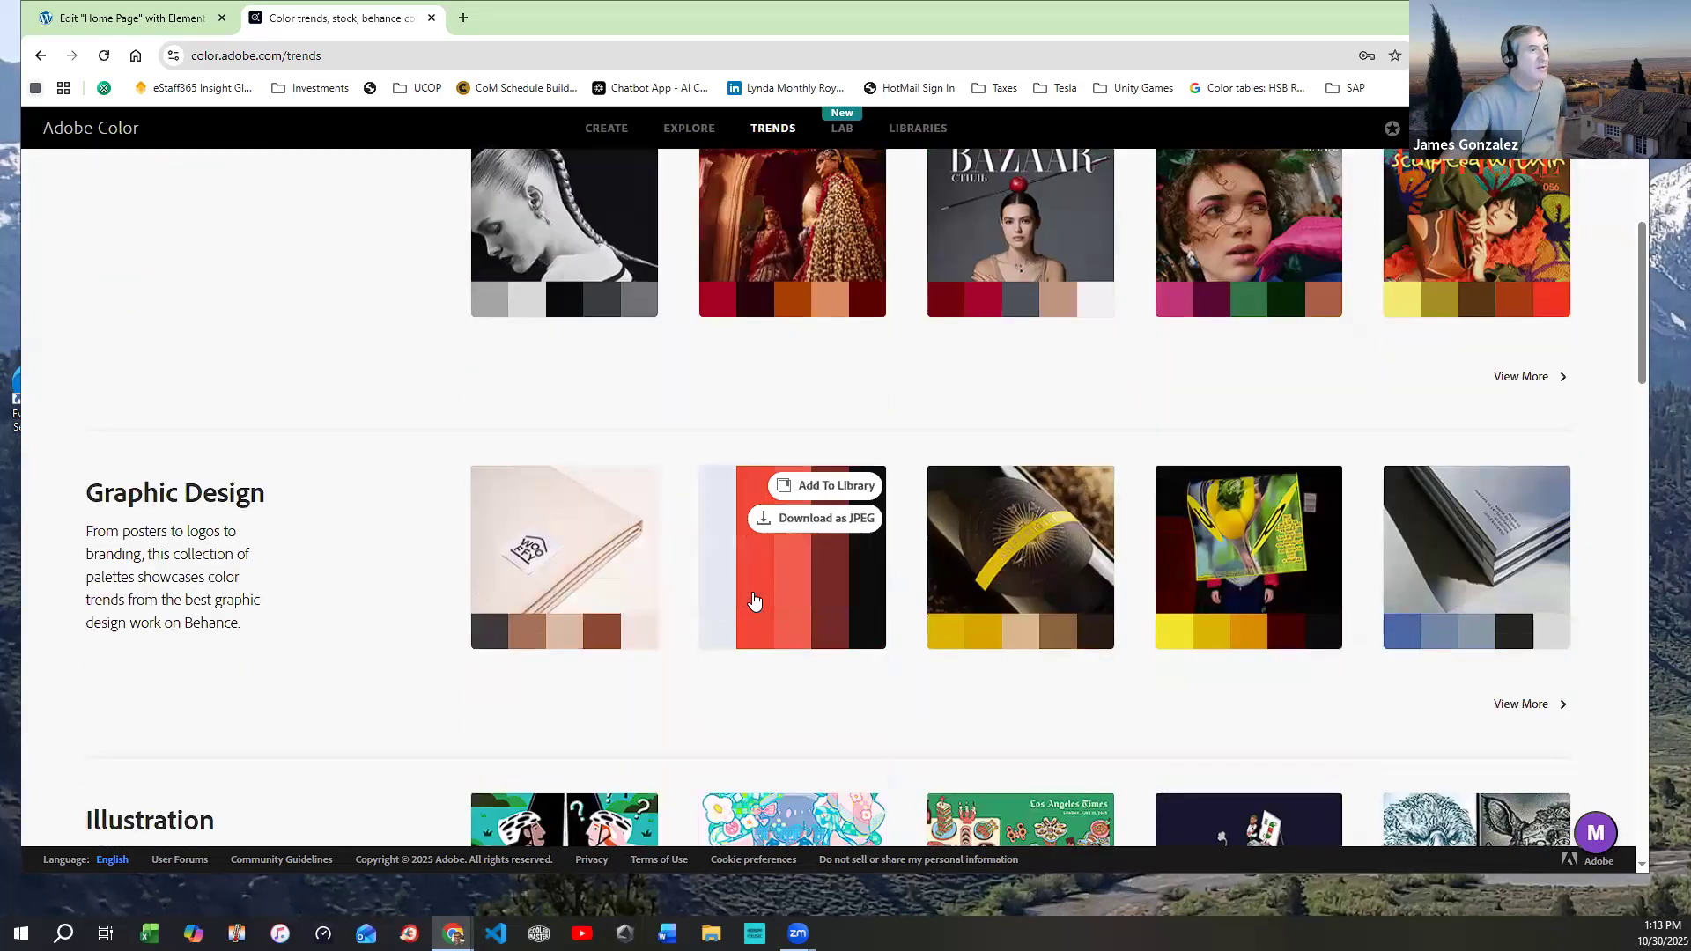
scroll(755, 600, down, 1)
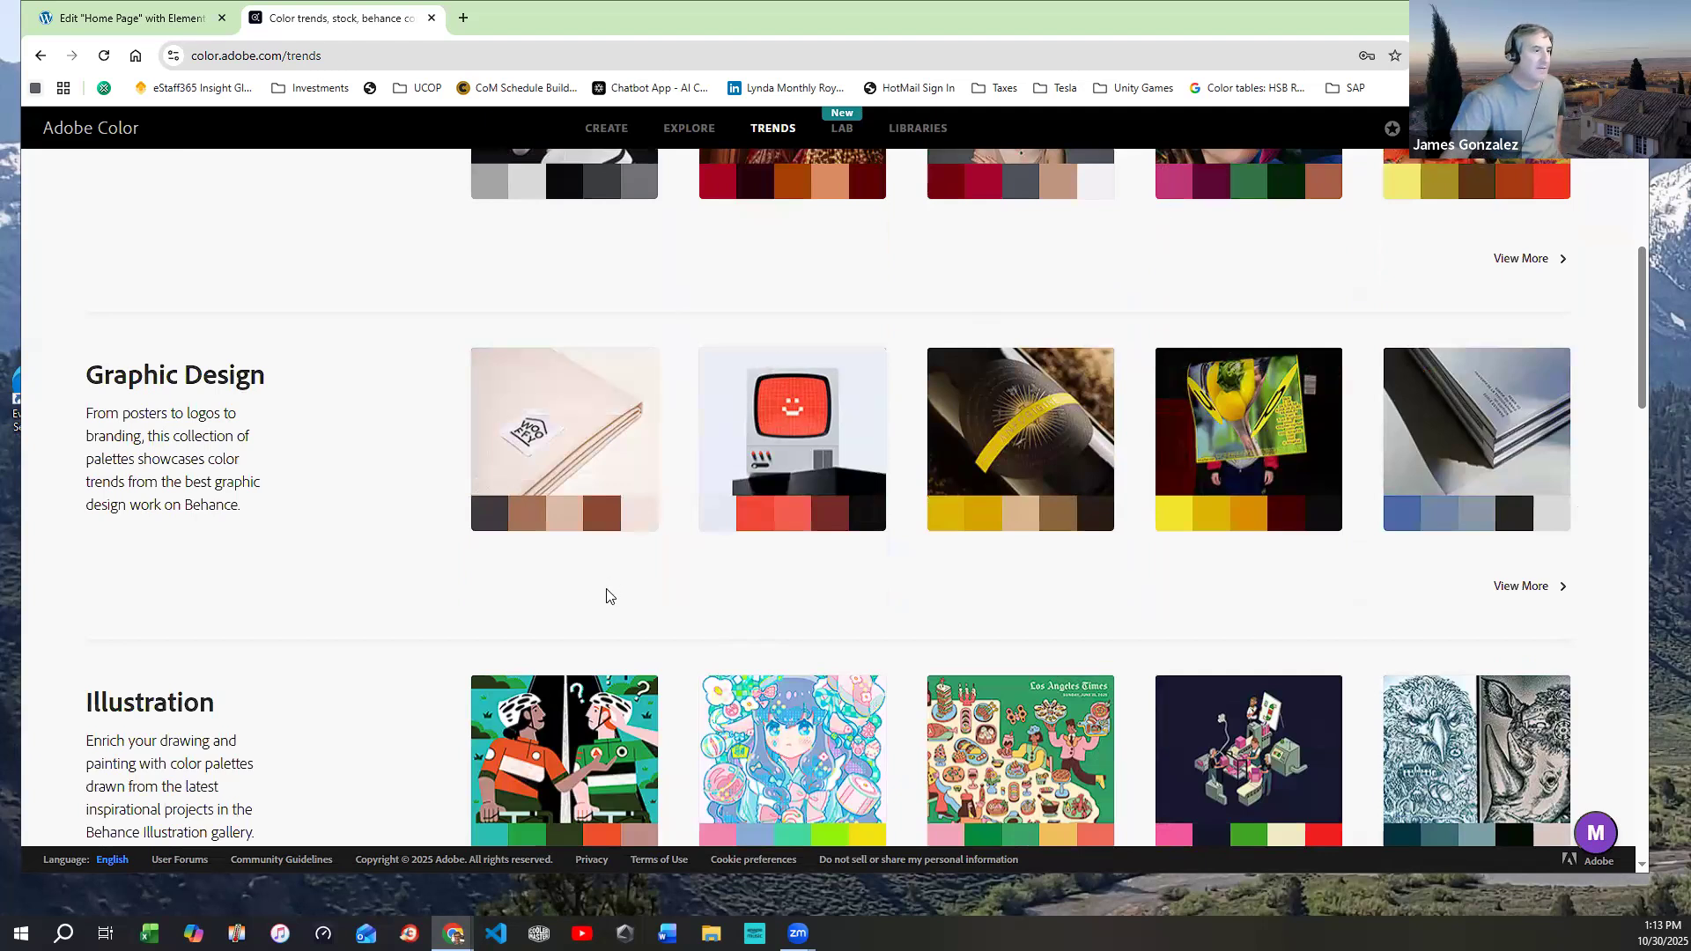
scroll(607, 599, down, 3)
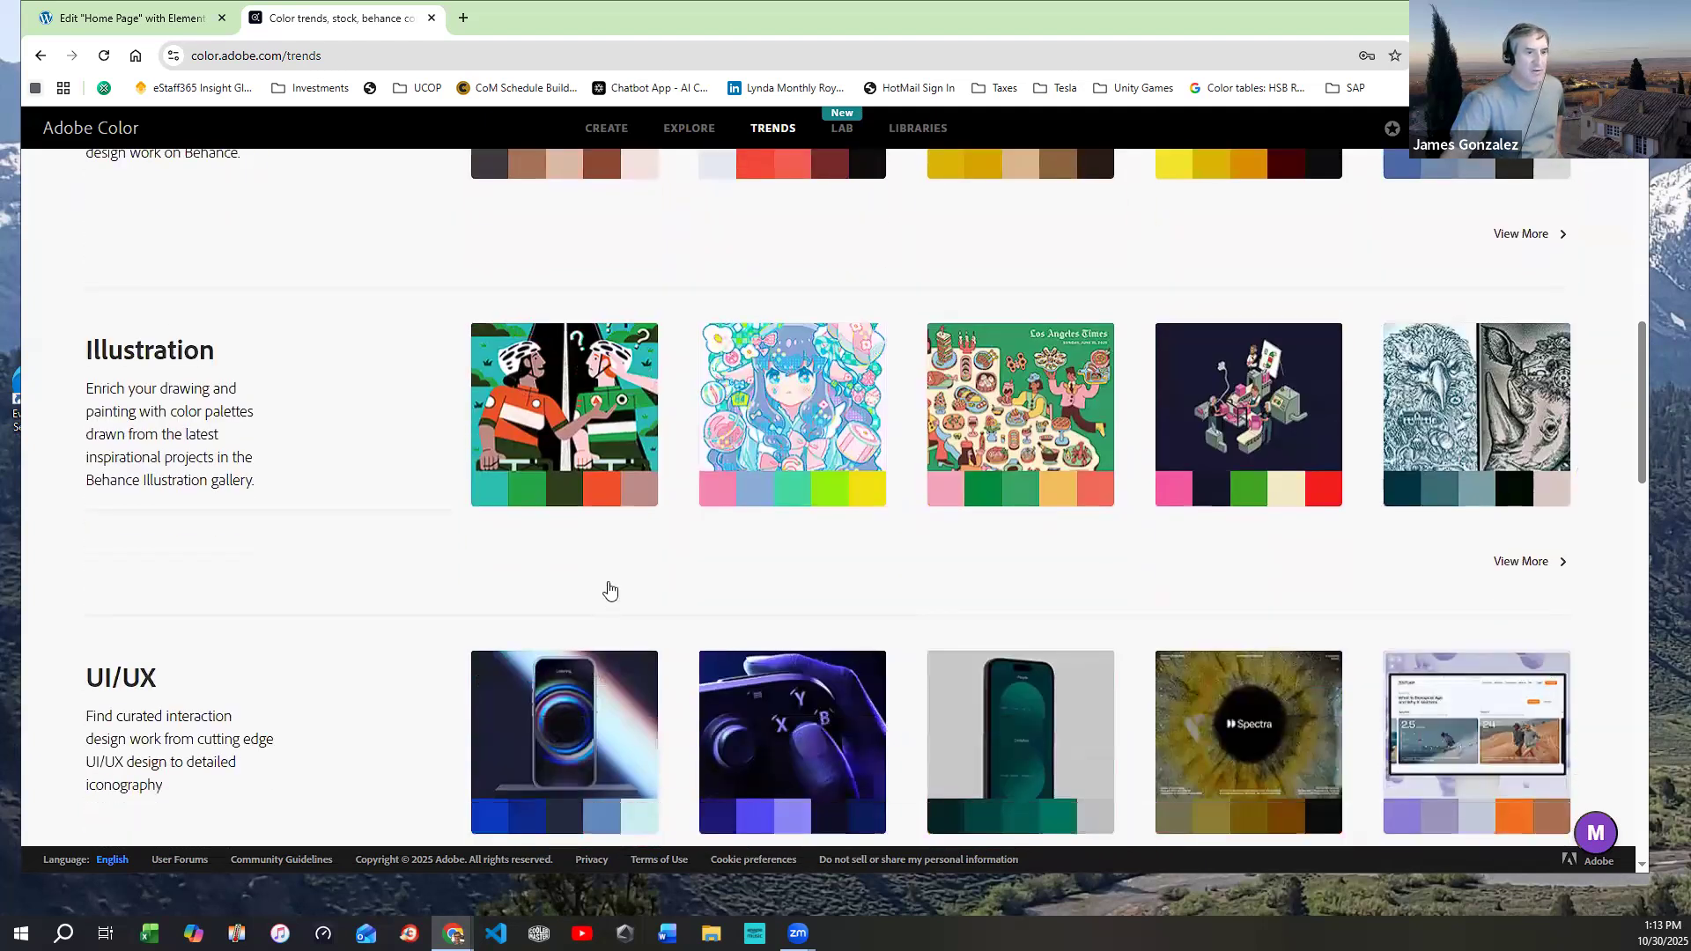
scroll(609, 590, down, 2)
scroll(608, 589, down, 4)
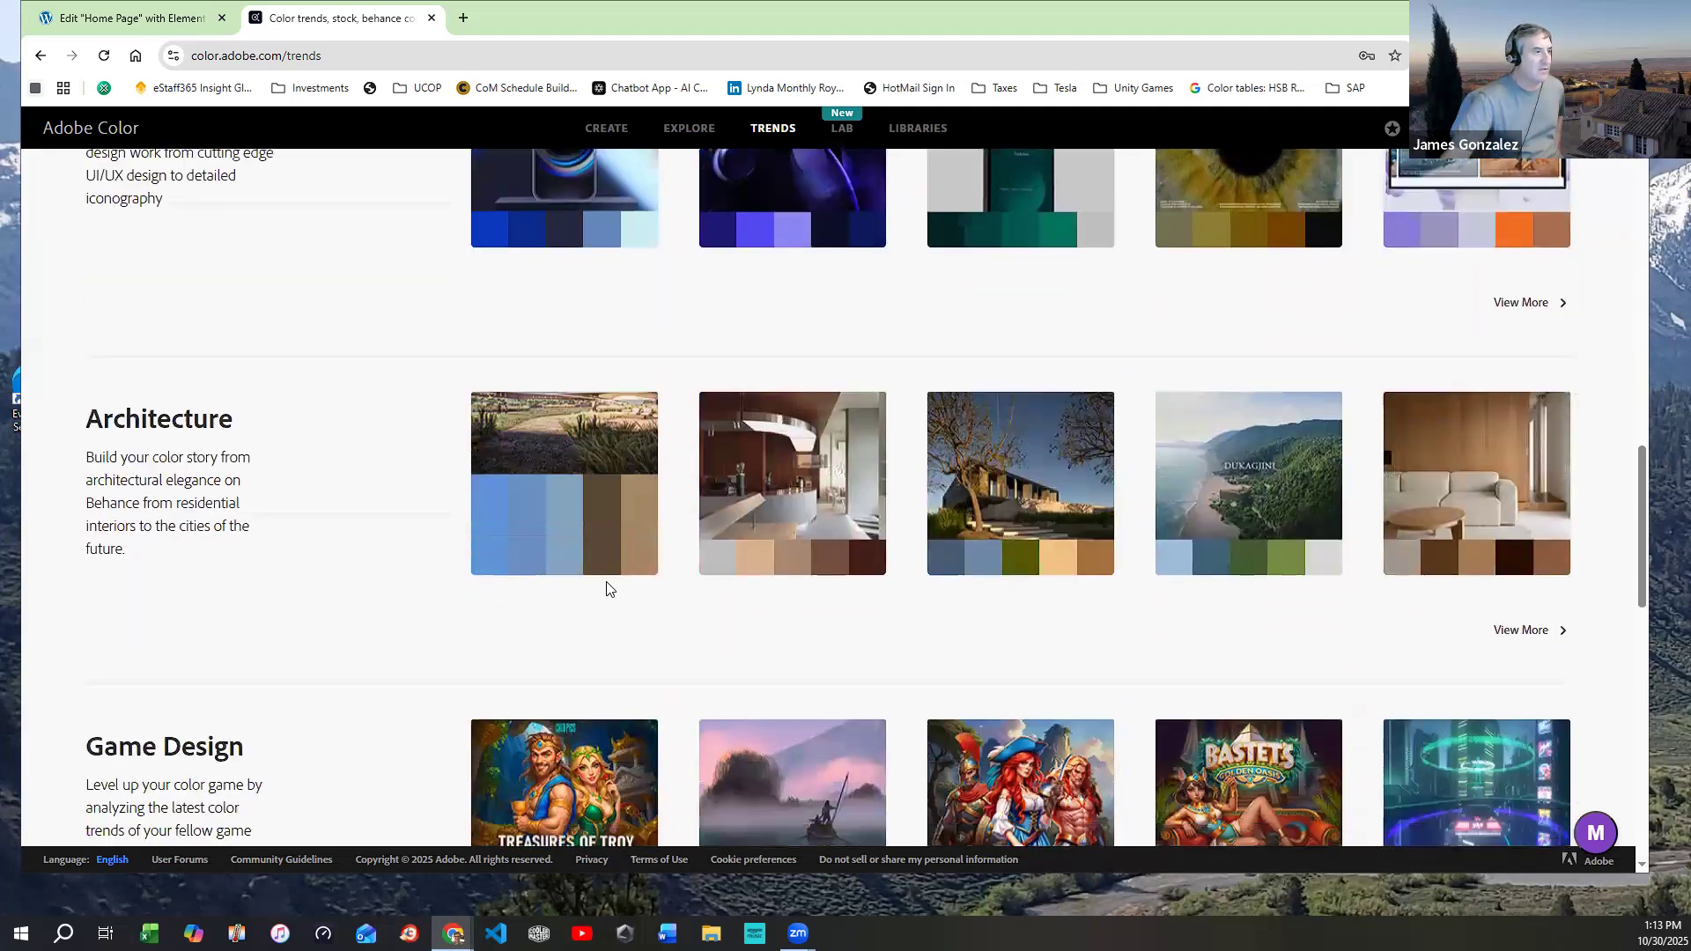
scroll(604, 585, down, 3)
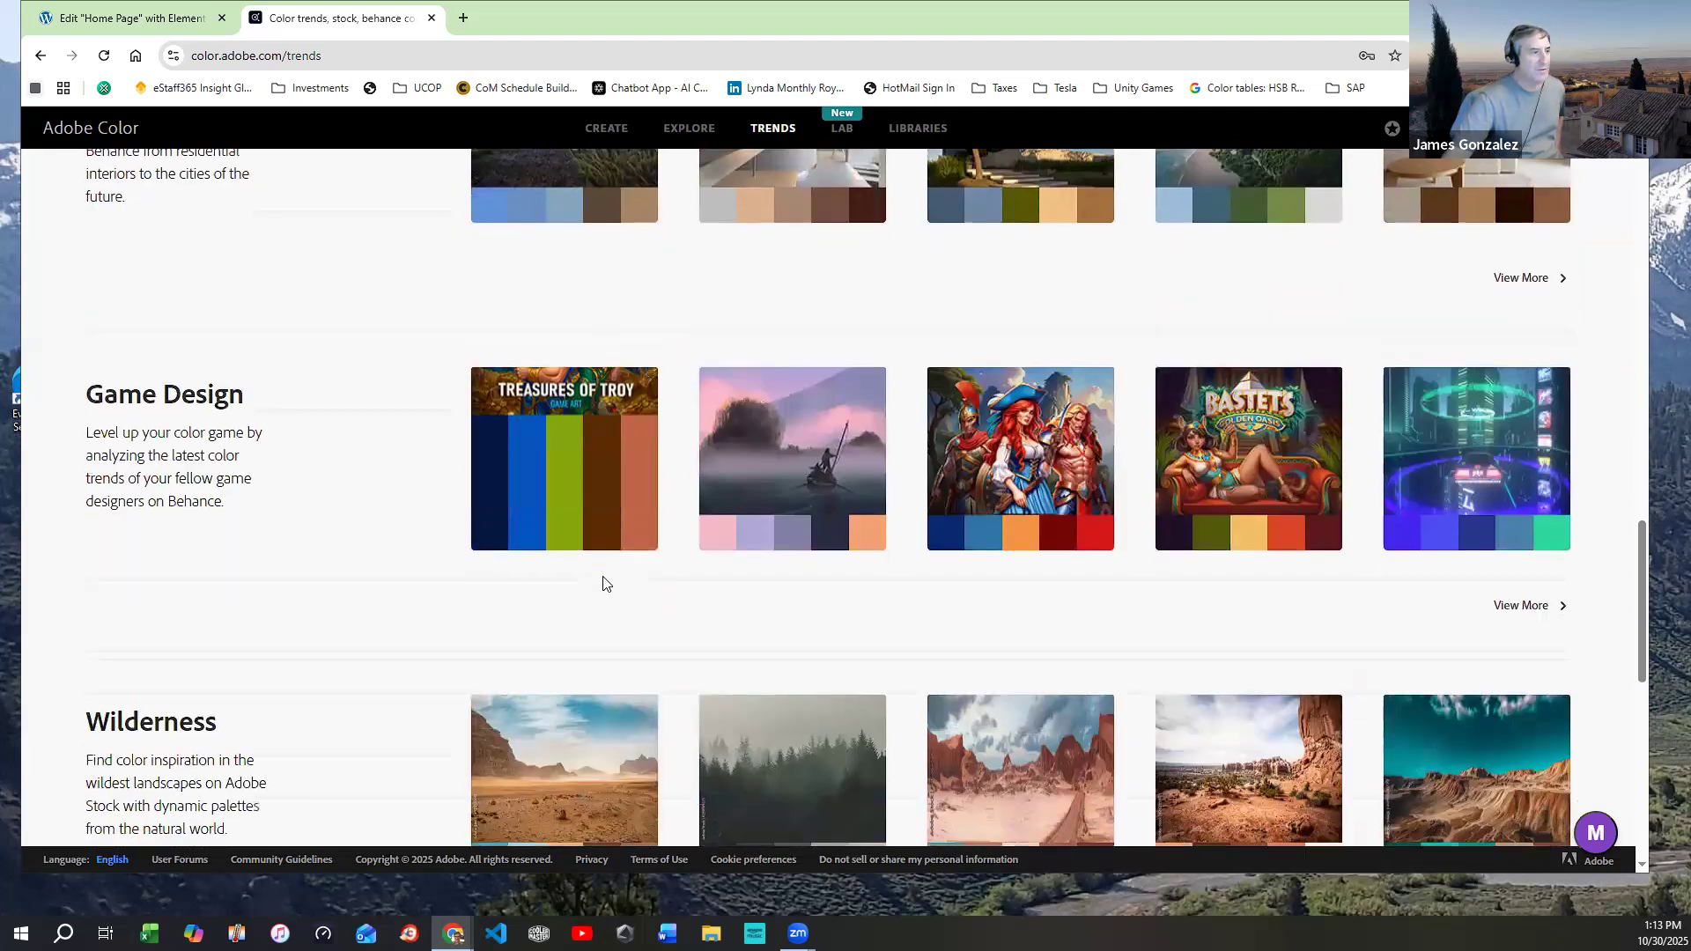
scroll(605, 577, down, 4)
scroll(604, 575, down, 3)
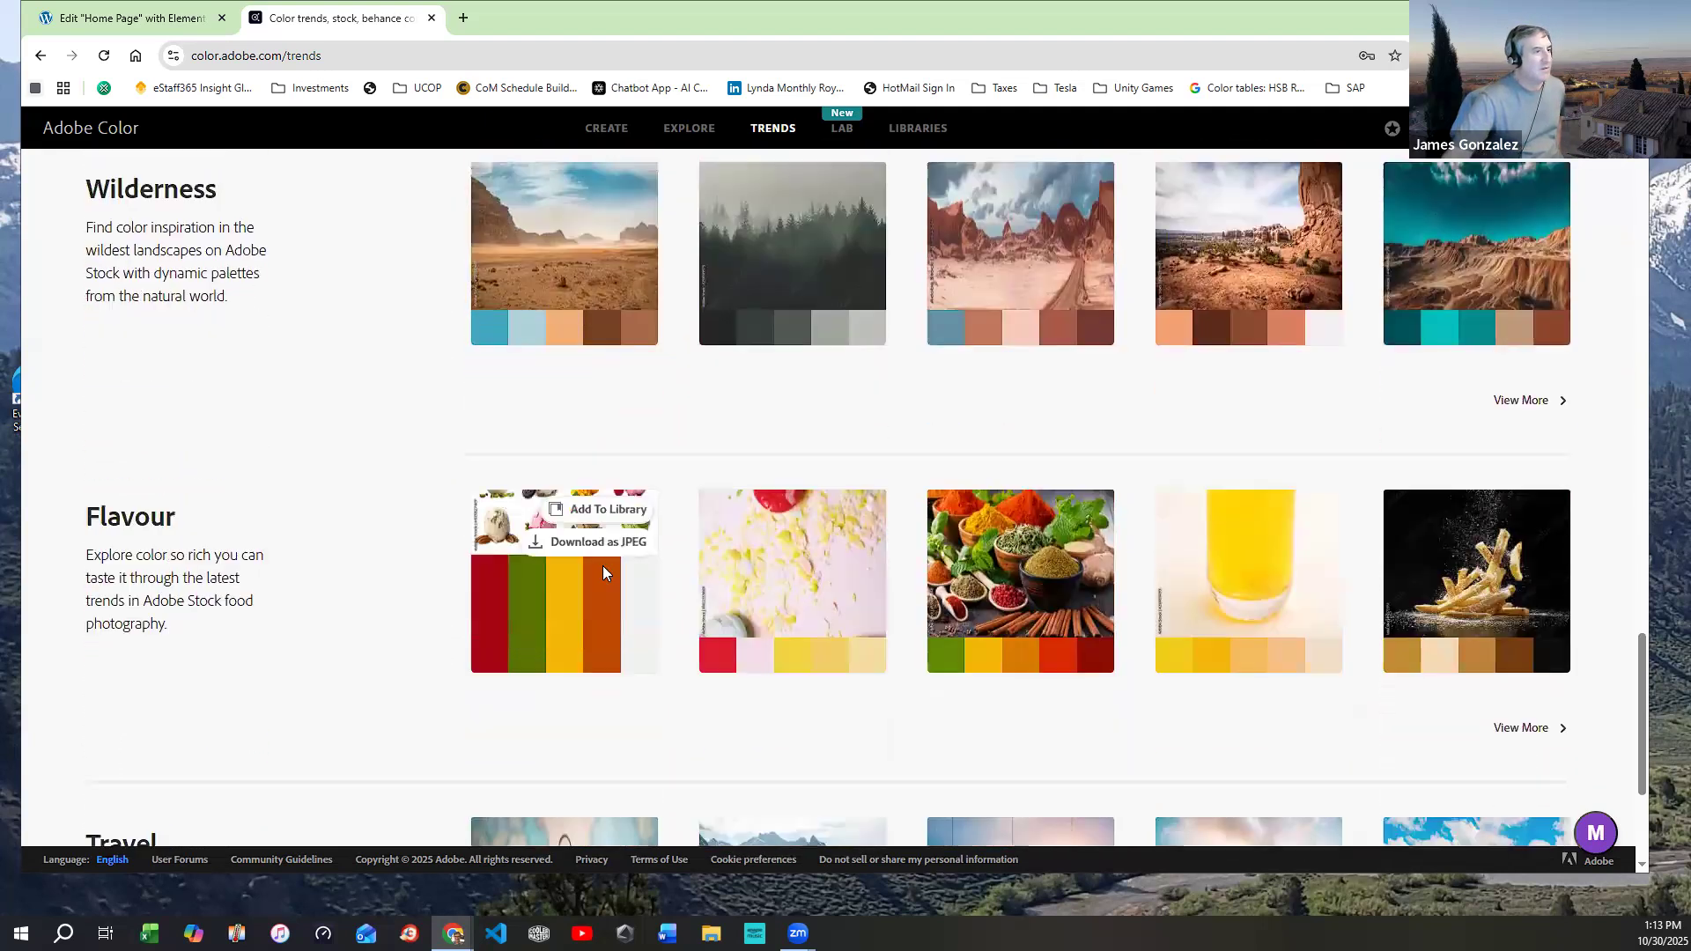
Show the full Graphic Design trends collection and open the blue, gray and black palette extracted from the stacked booklets image
scroll(602, 573, up, 10)
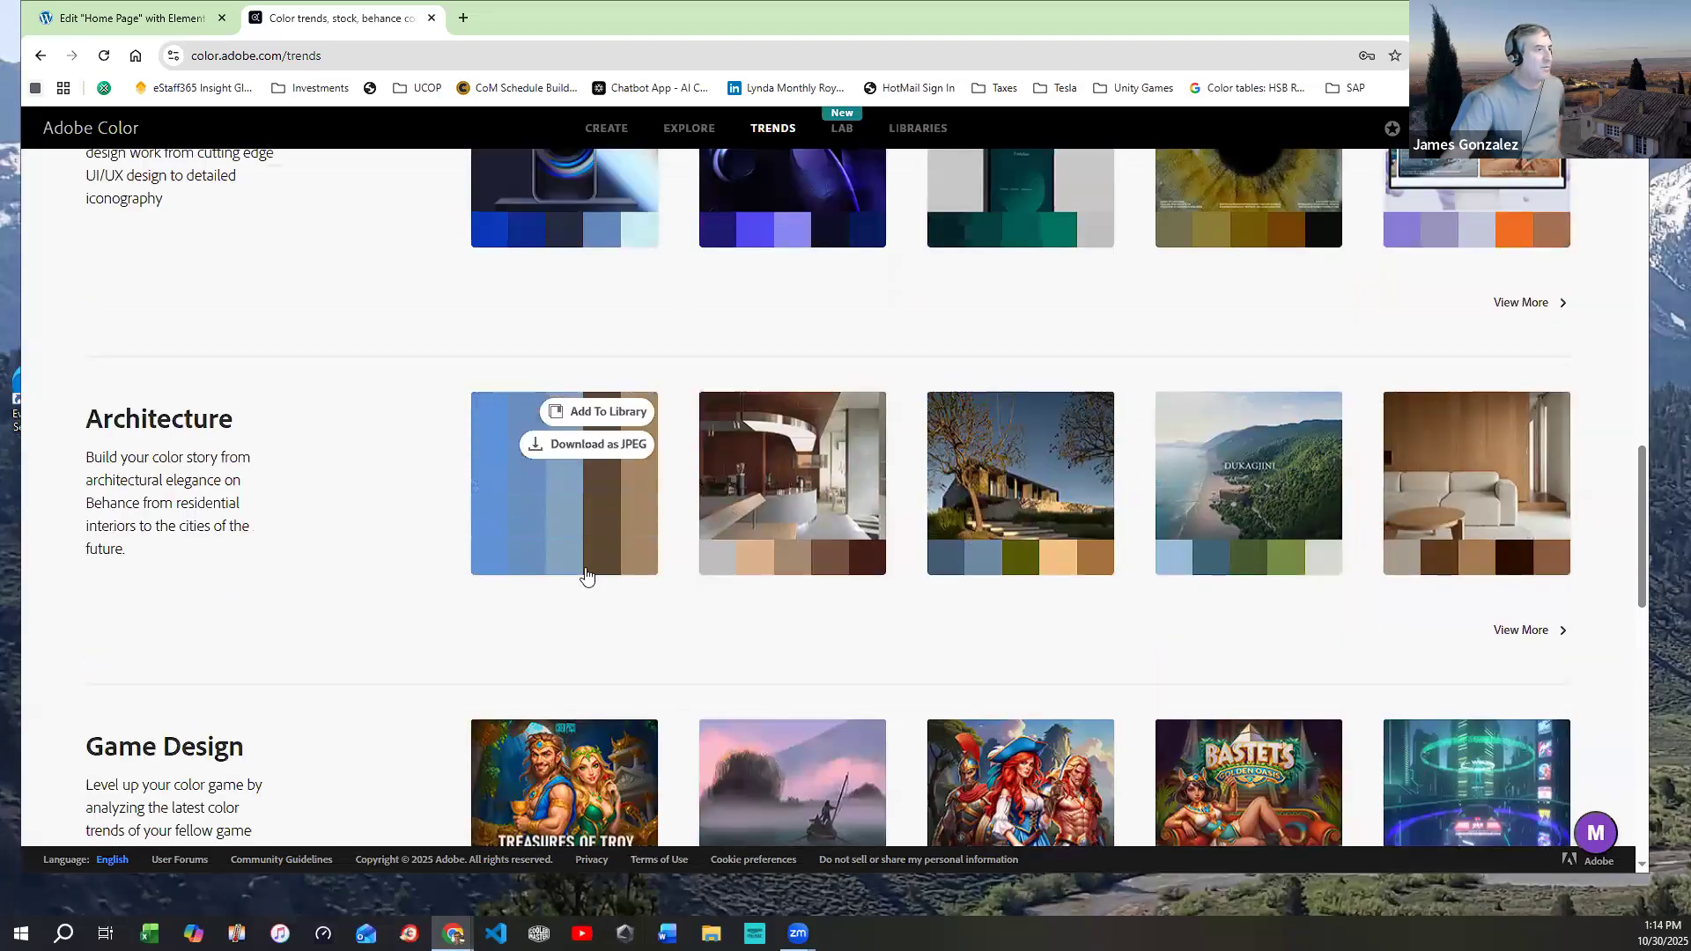
scroll(588, 574, up, 4)
scroll(587, 568, up, 5)
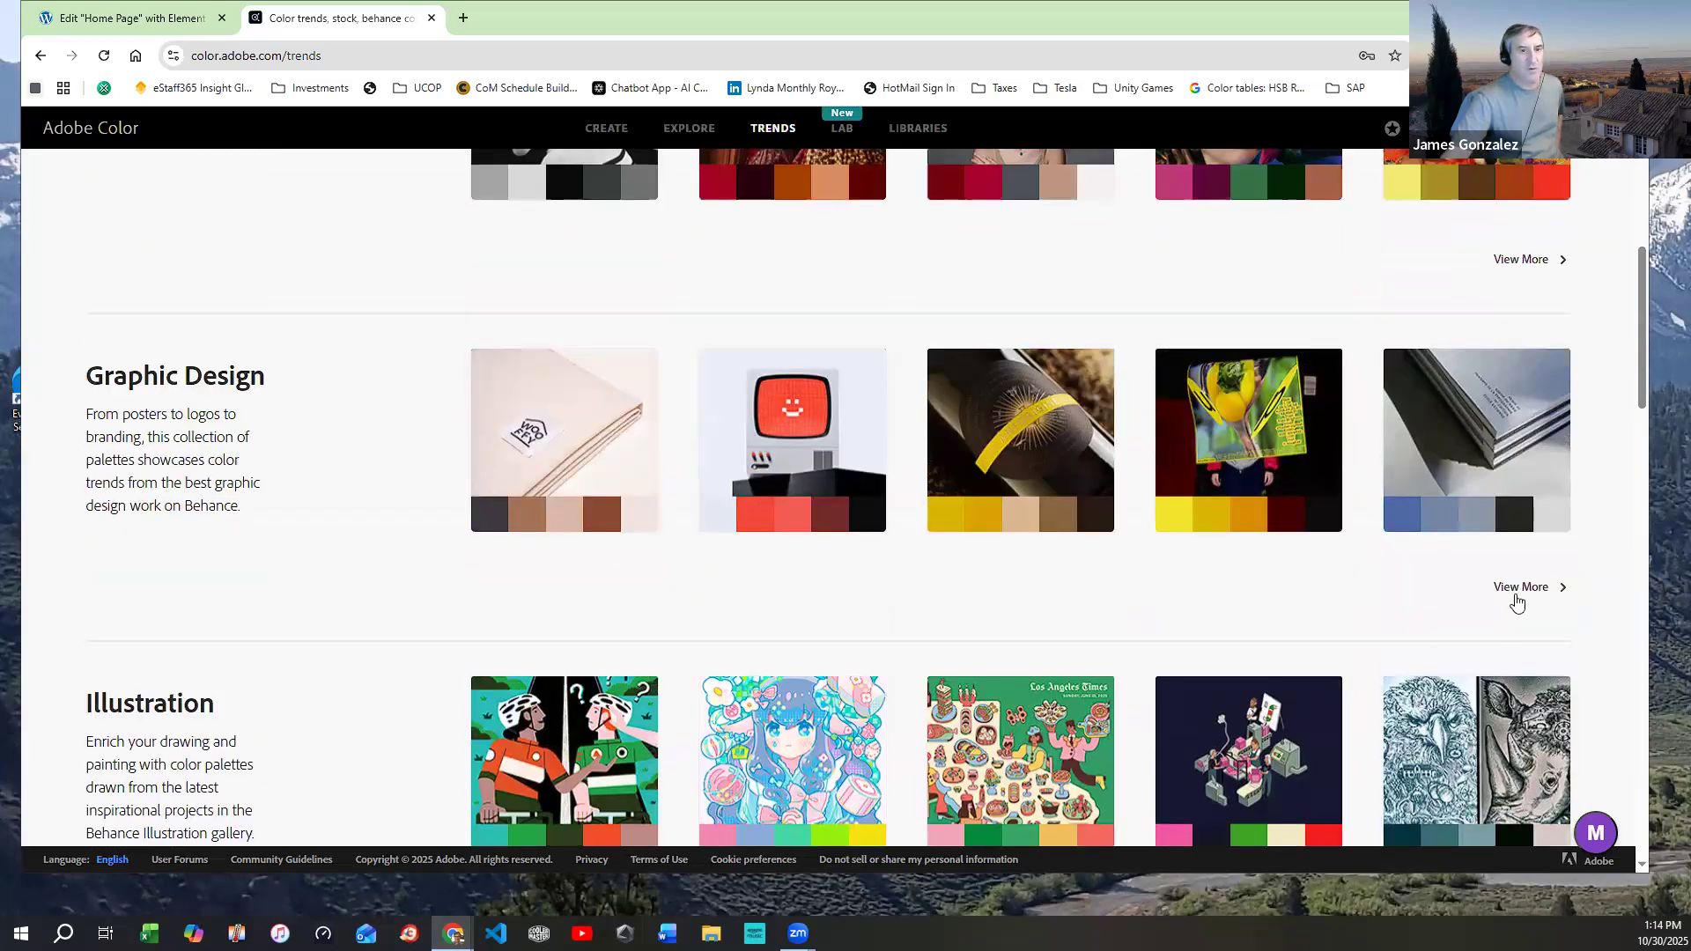
click(1470, 597)
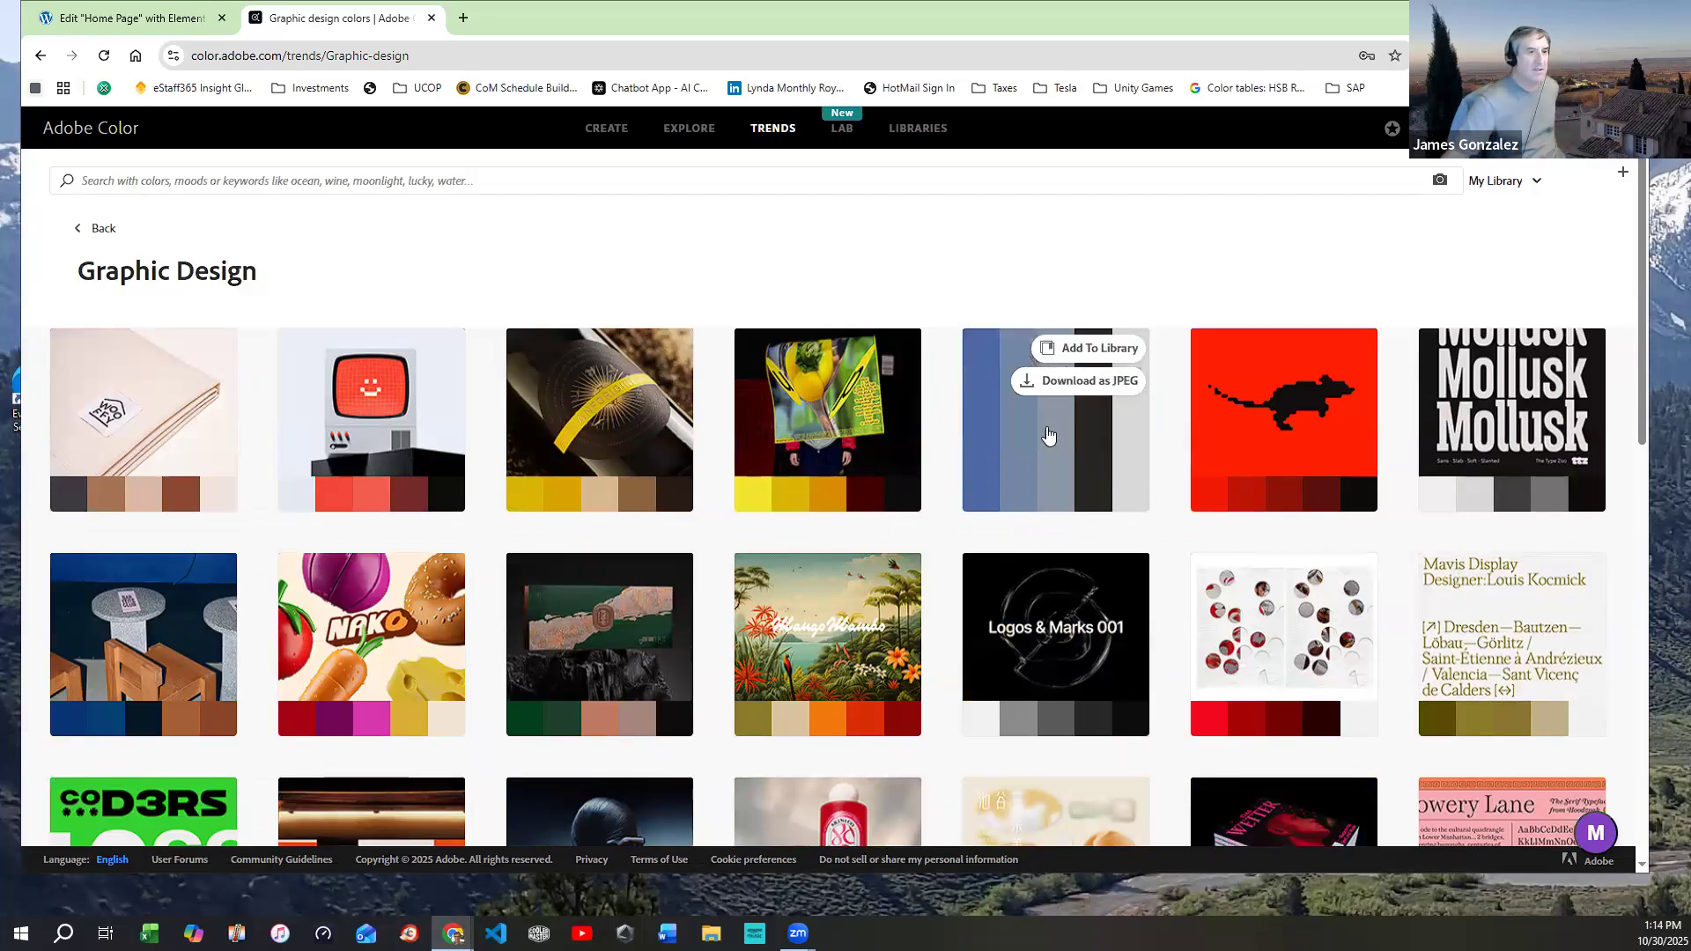
click(1043, 447)
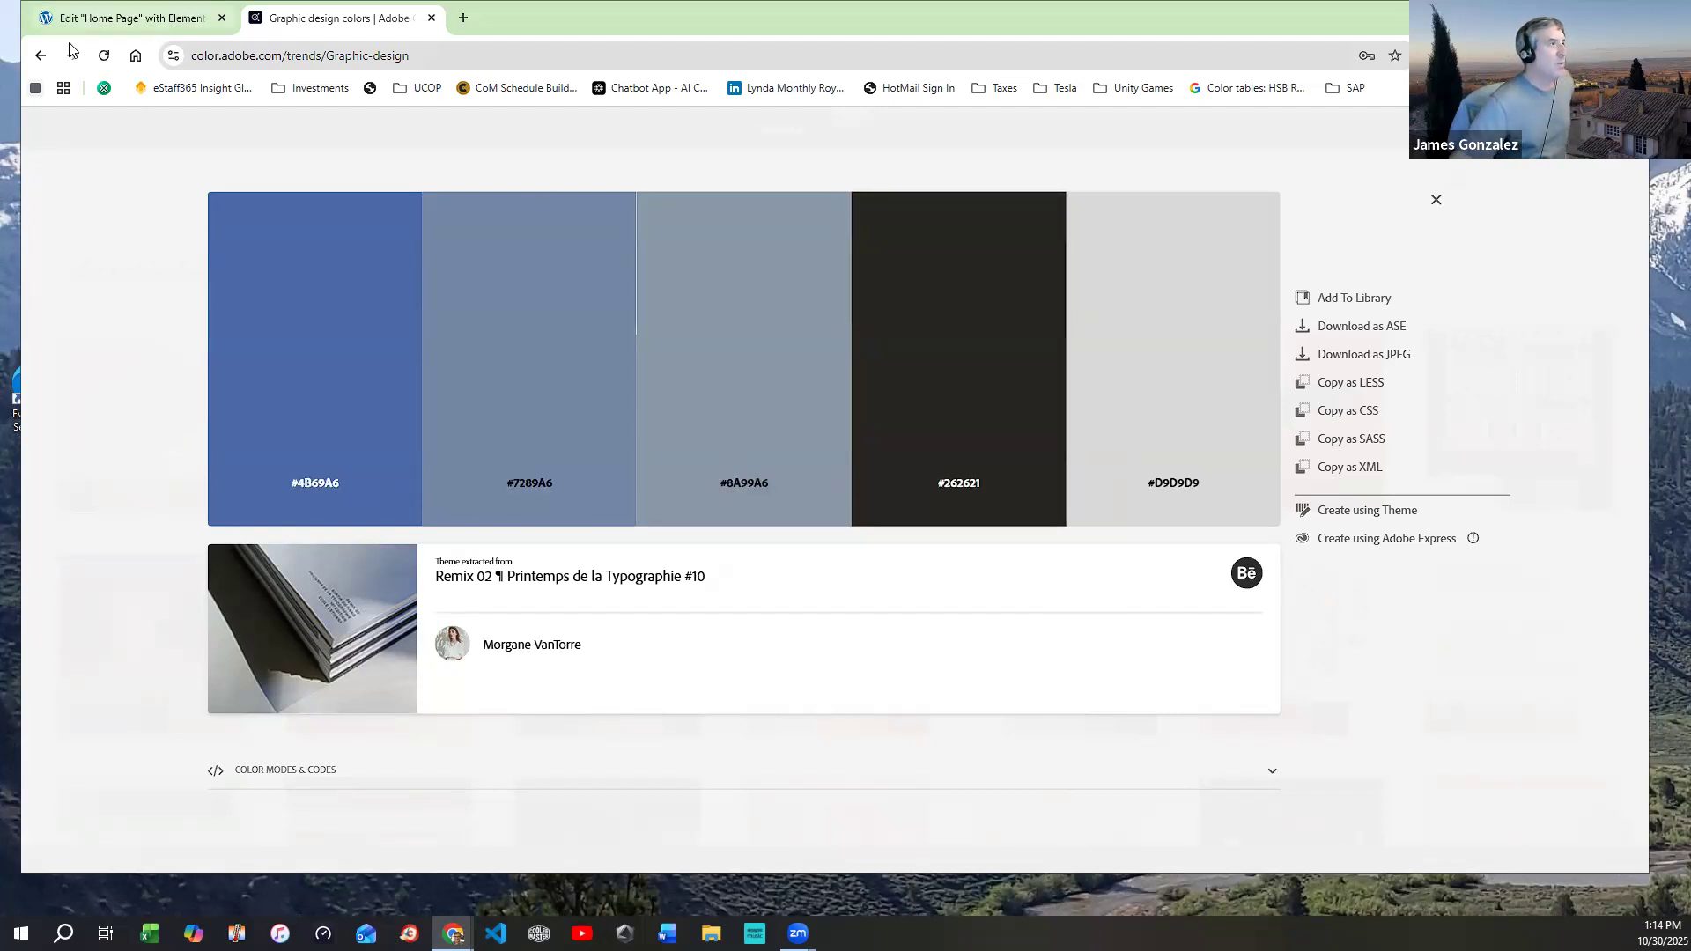
Go back to the trends overview, reopen the full Graphic Design collection and view the palette extracted from Mango Mambo
key(alt+Left)
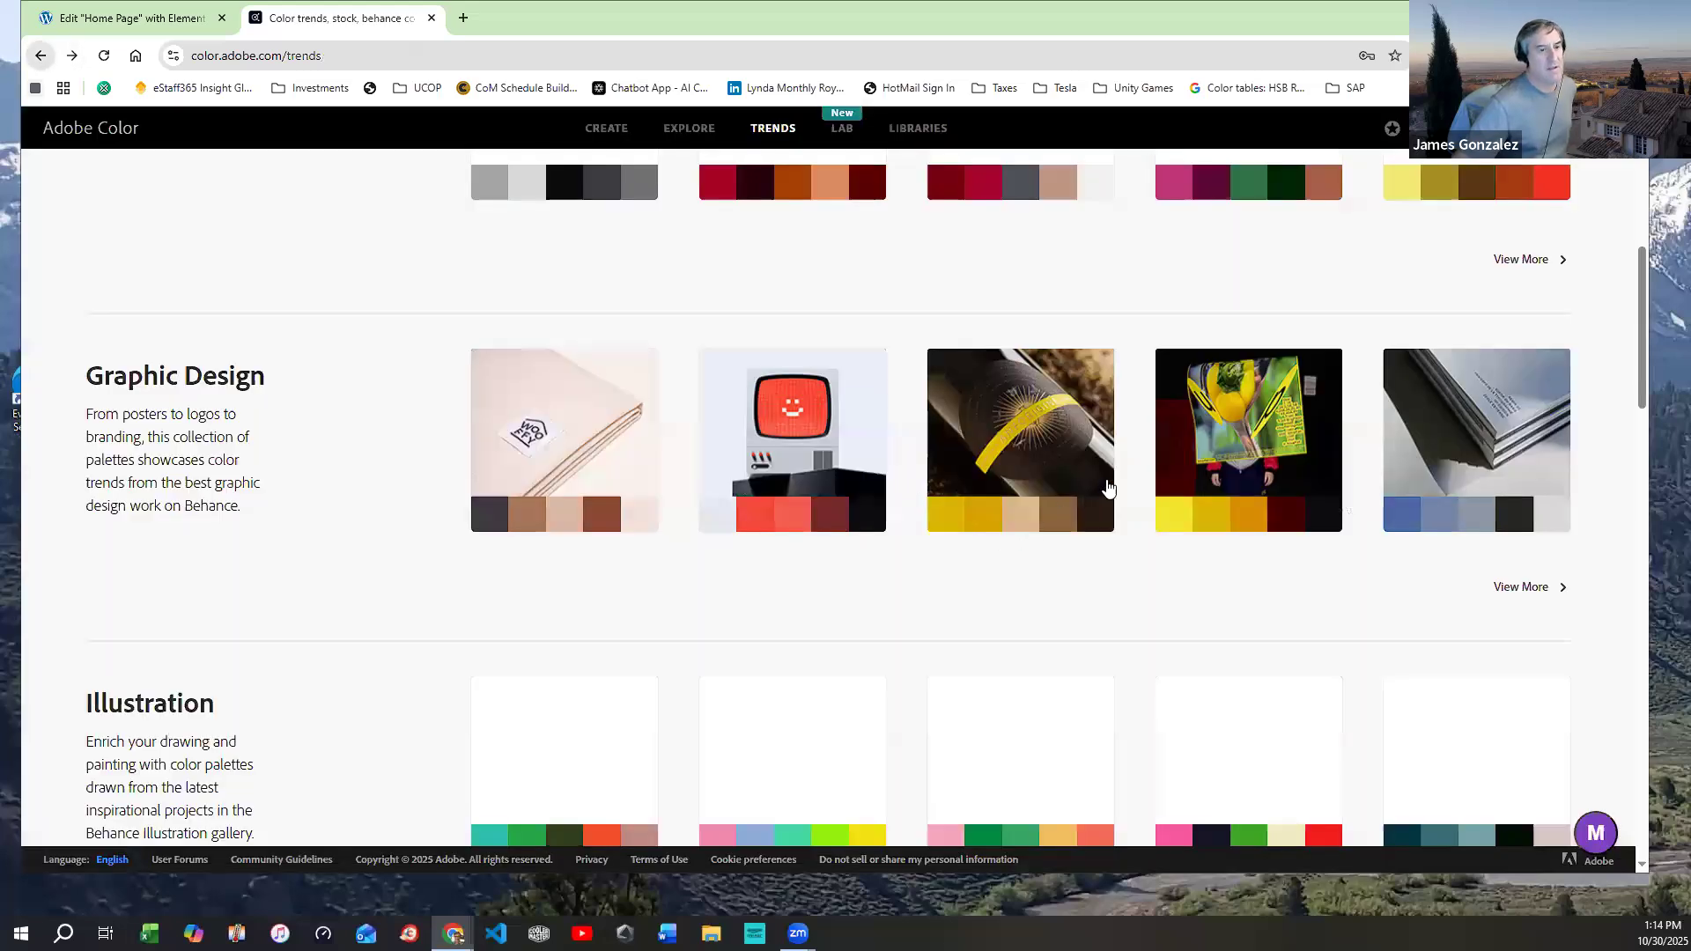
click(1525, 592)
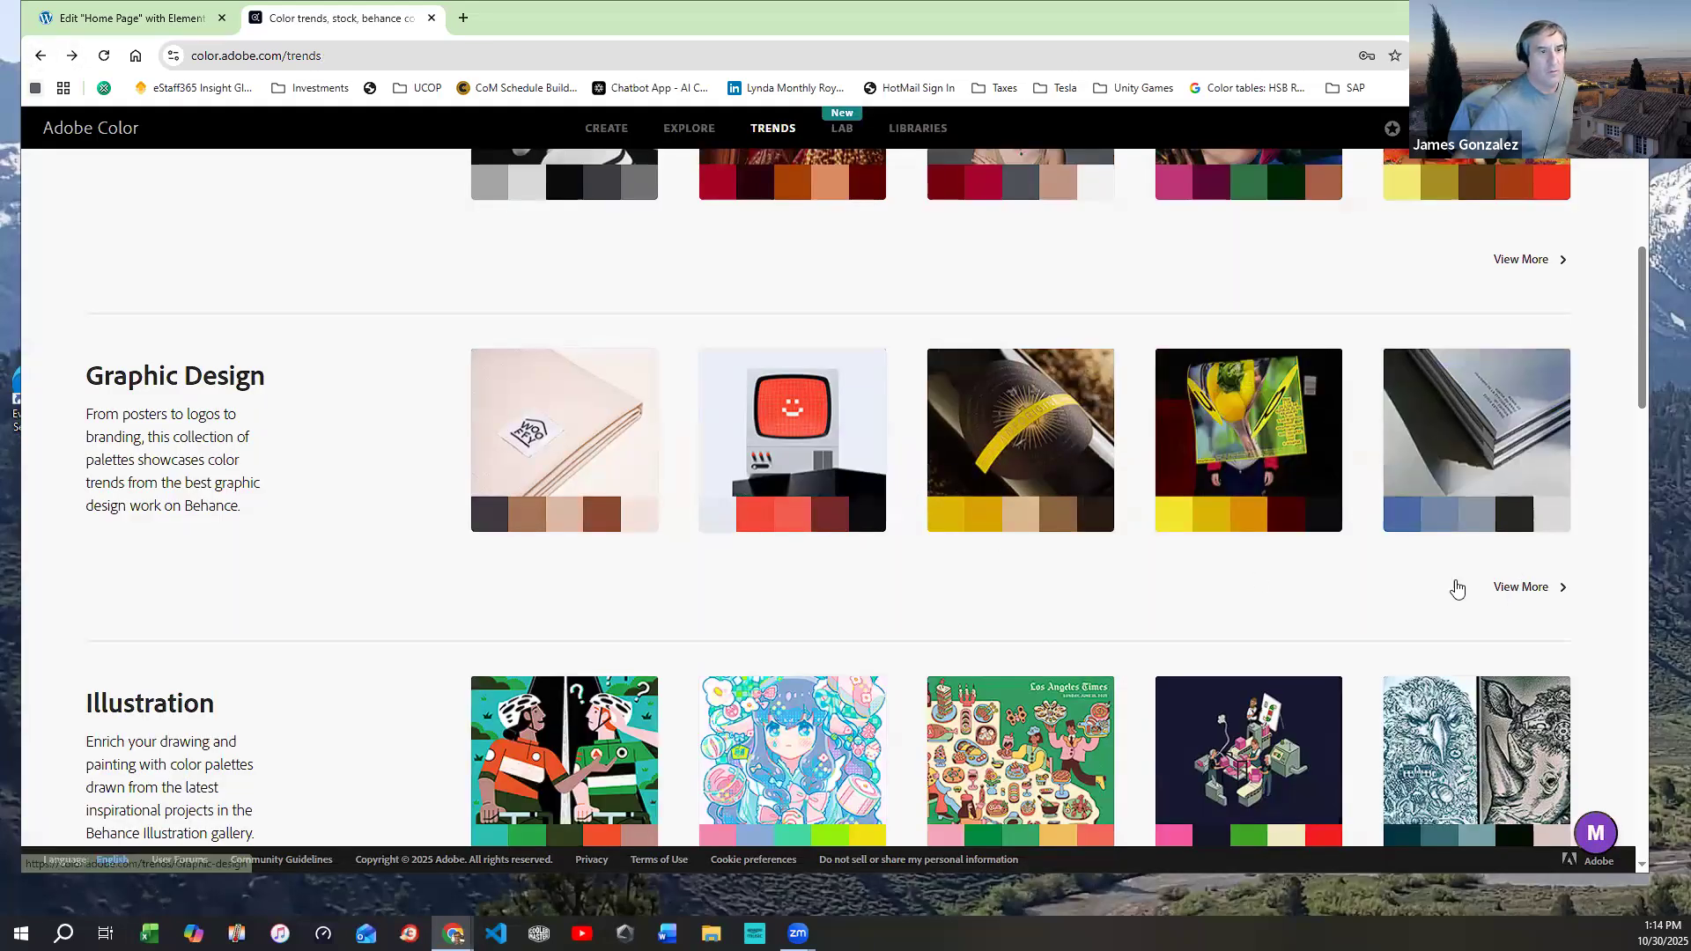
scroll(973, 590, down, 2)
scroll(973, 590, down, 2)
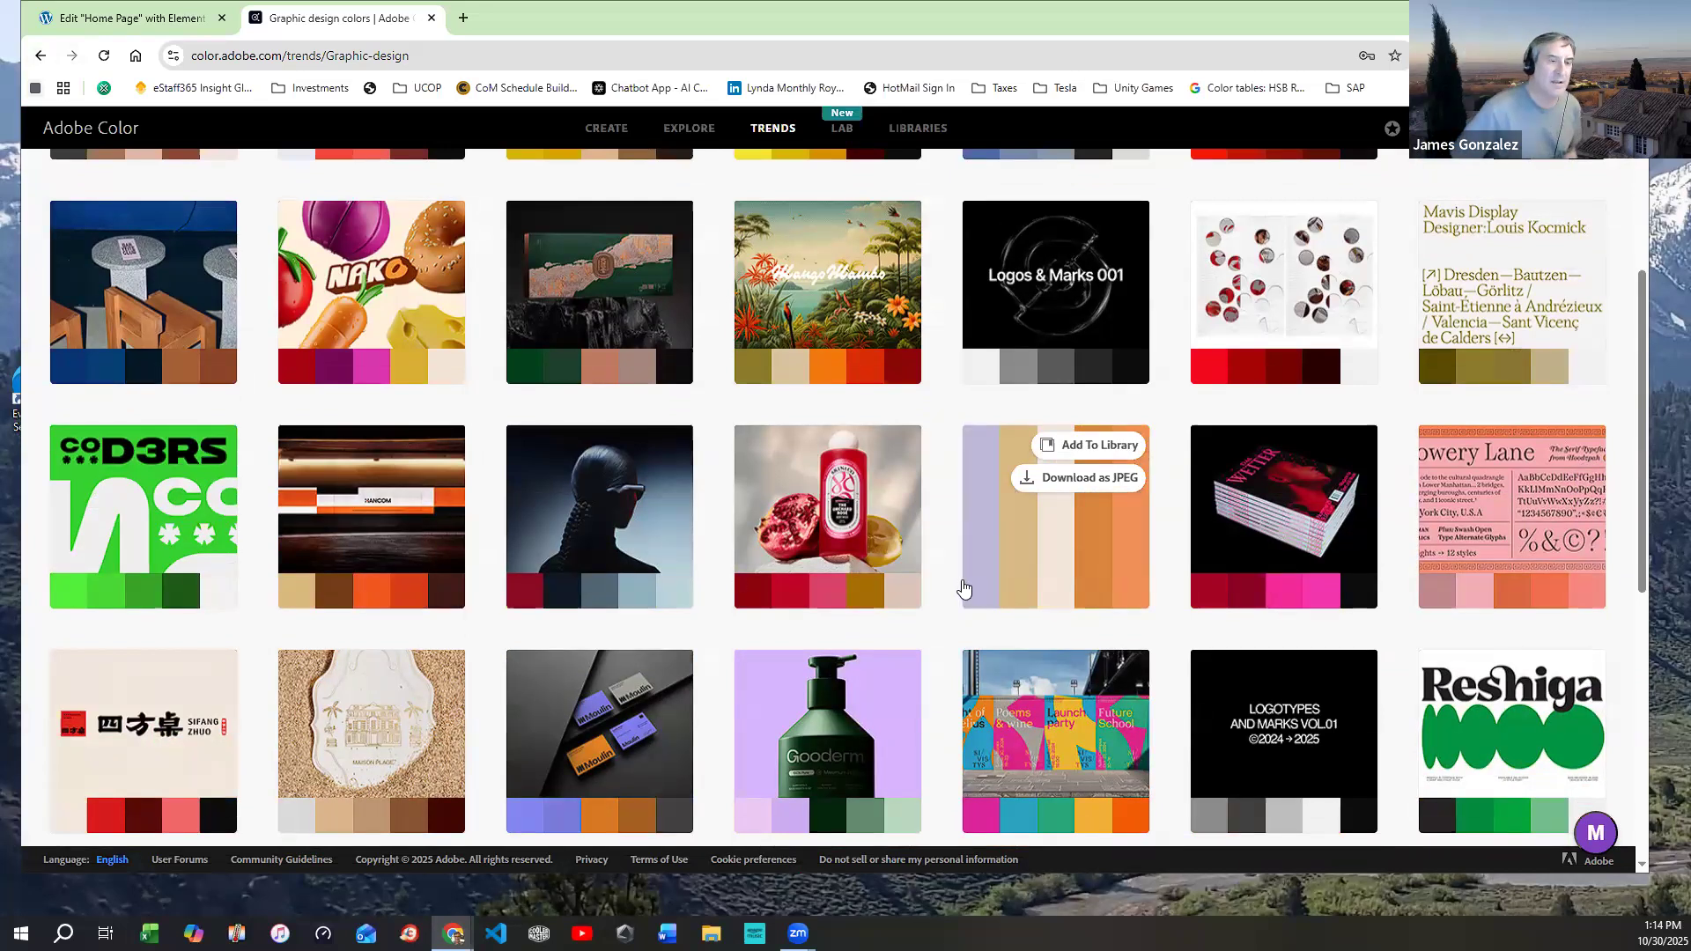
click(814, 322)
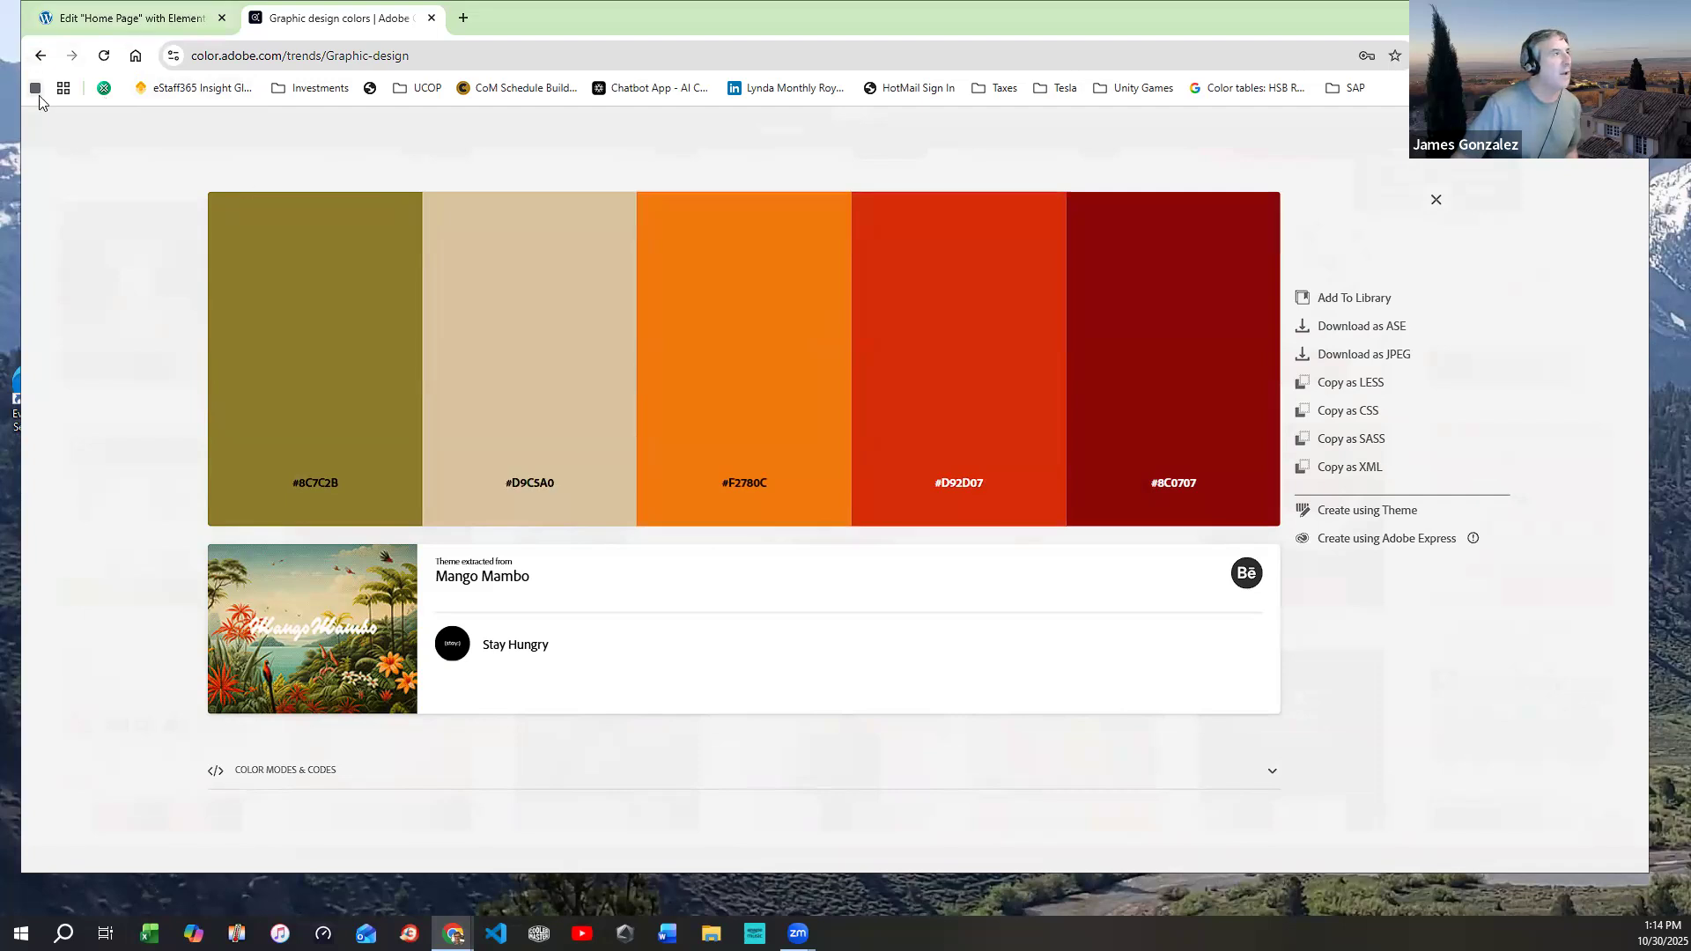
Return to the trends overview and look over the Illustration and UI/UX palettes
click(40, 57)
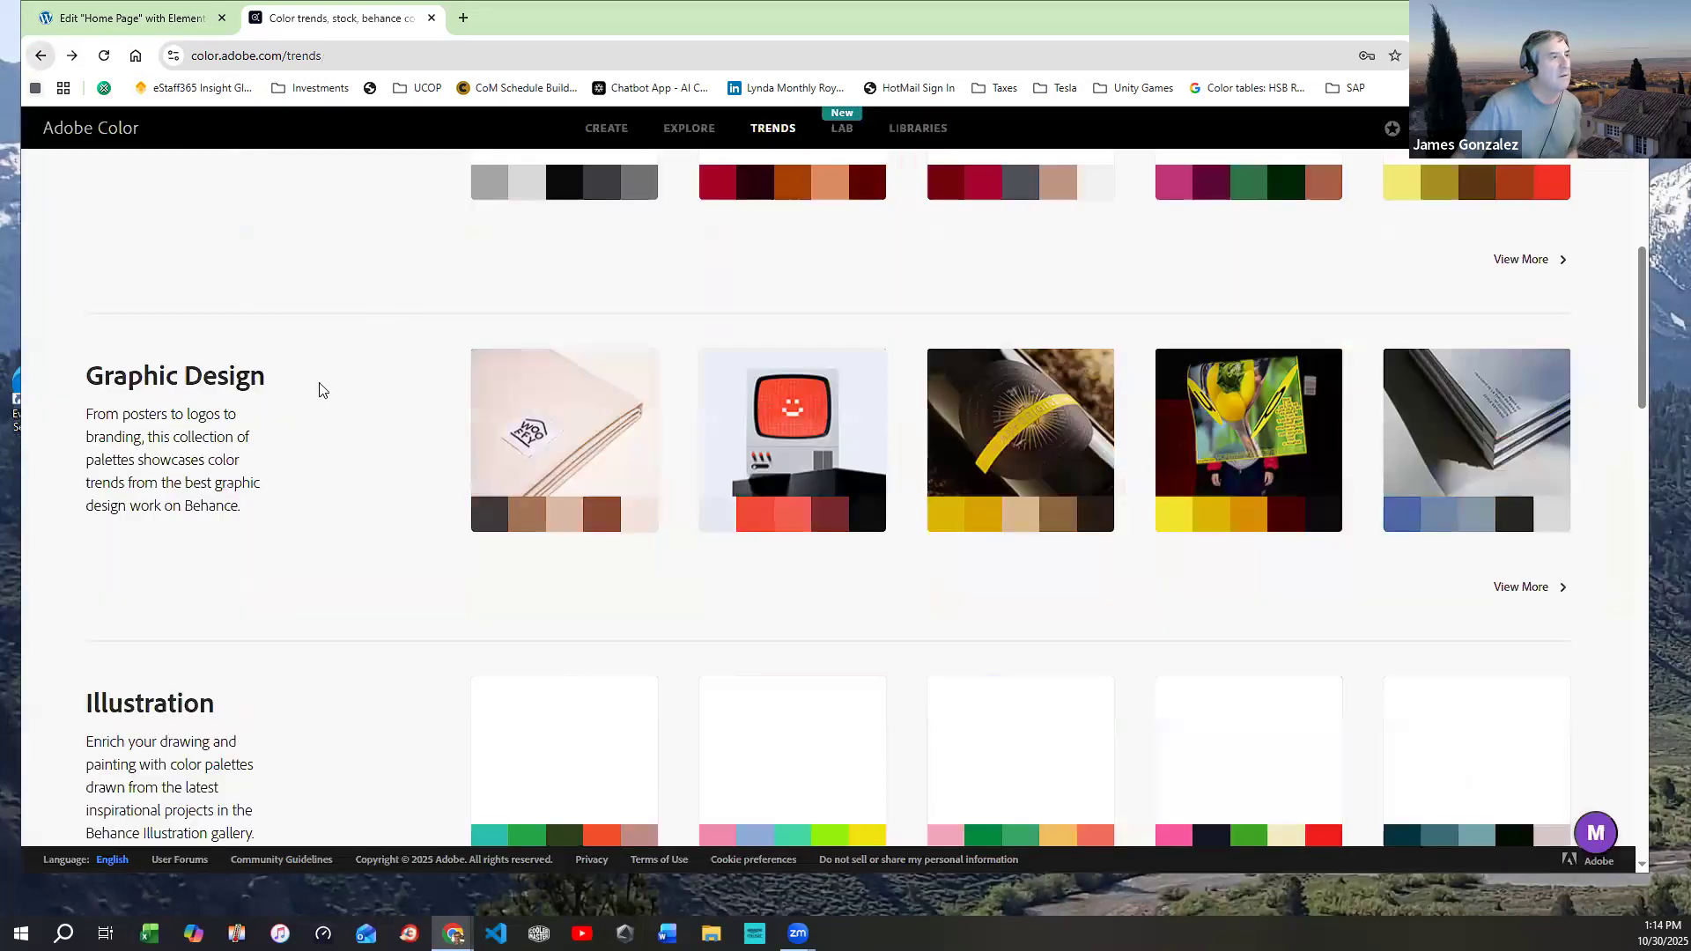
scroll(384, 483, down, 5)
scroll(384, 484, up, 3)
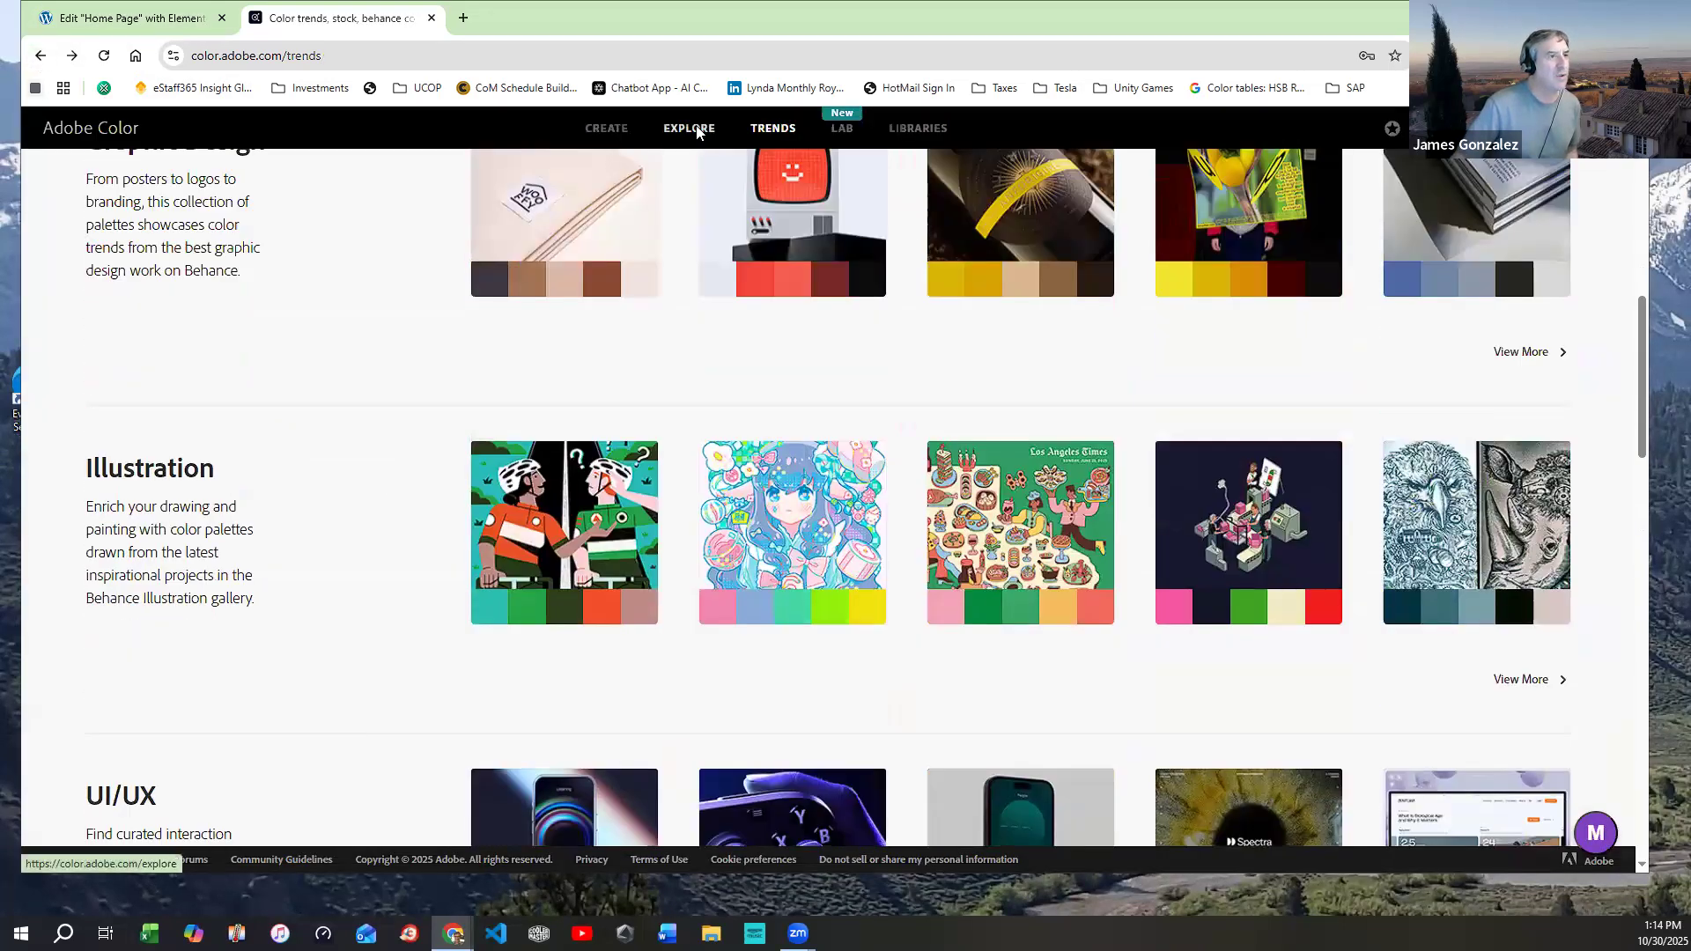
Browse the Explore section's palettes through the end of the first page and into page 2
click(669, 127)
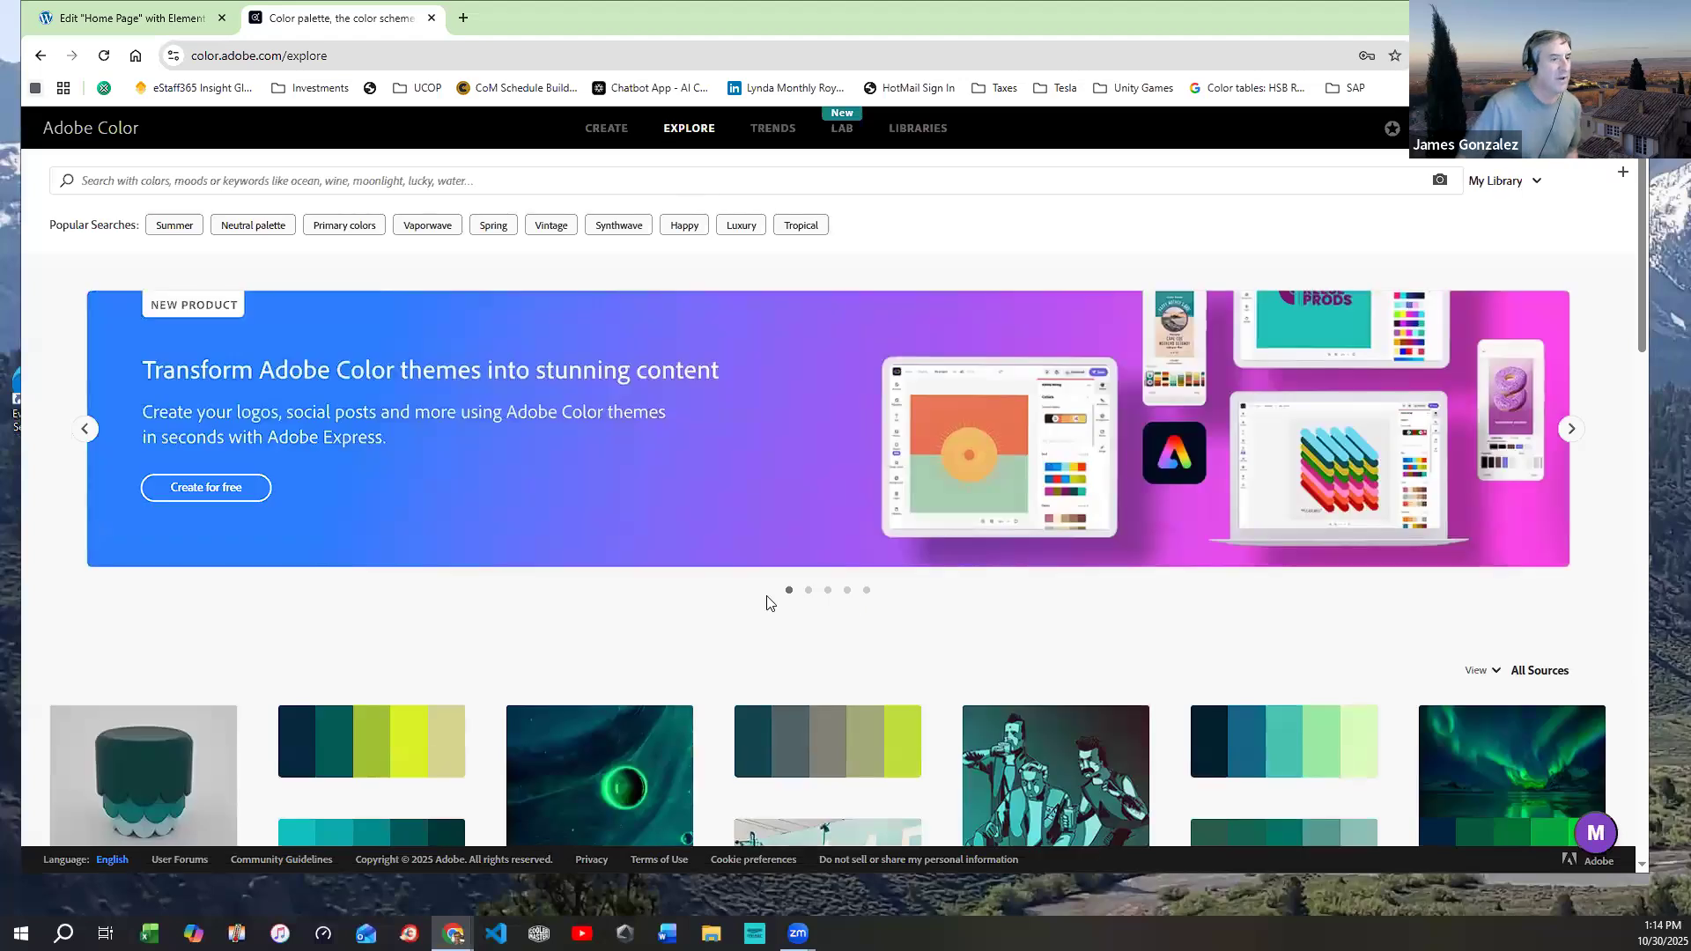
scroll(763, 585, down, 9)
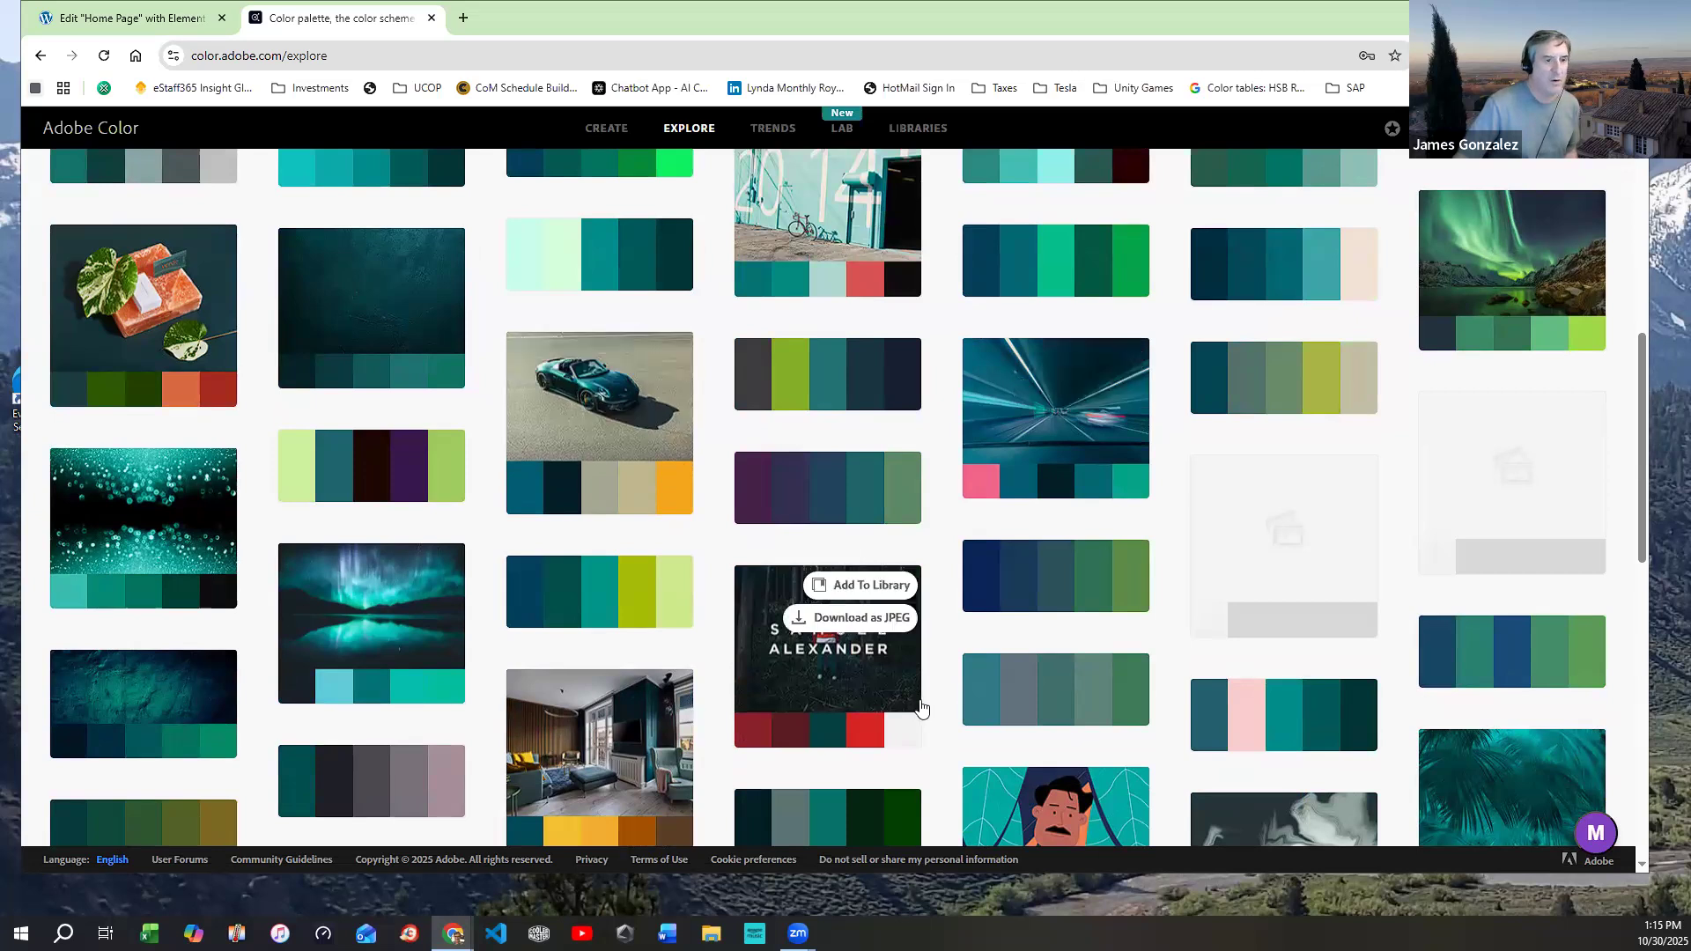
scroll(907, 696, down, 5)
scroll(900, 681, down, 5)
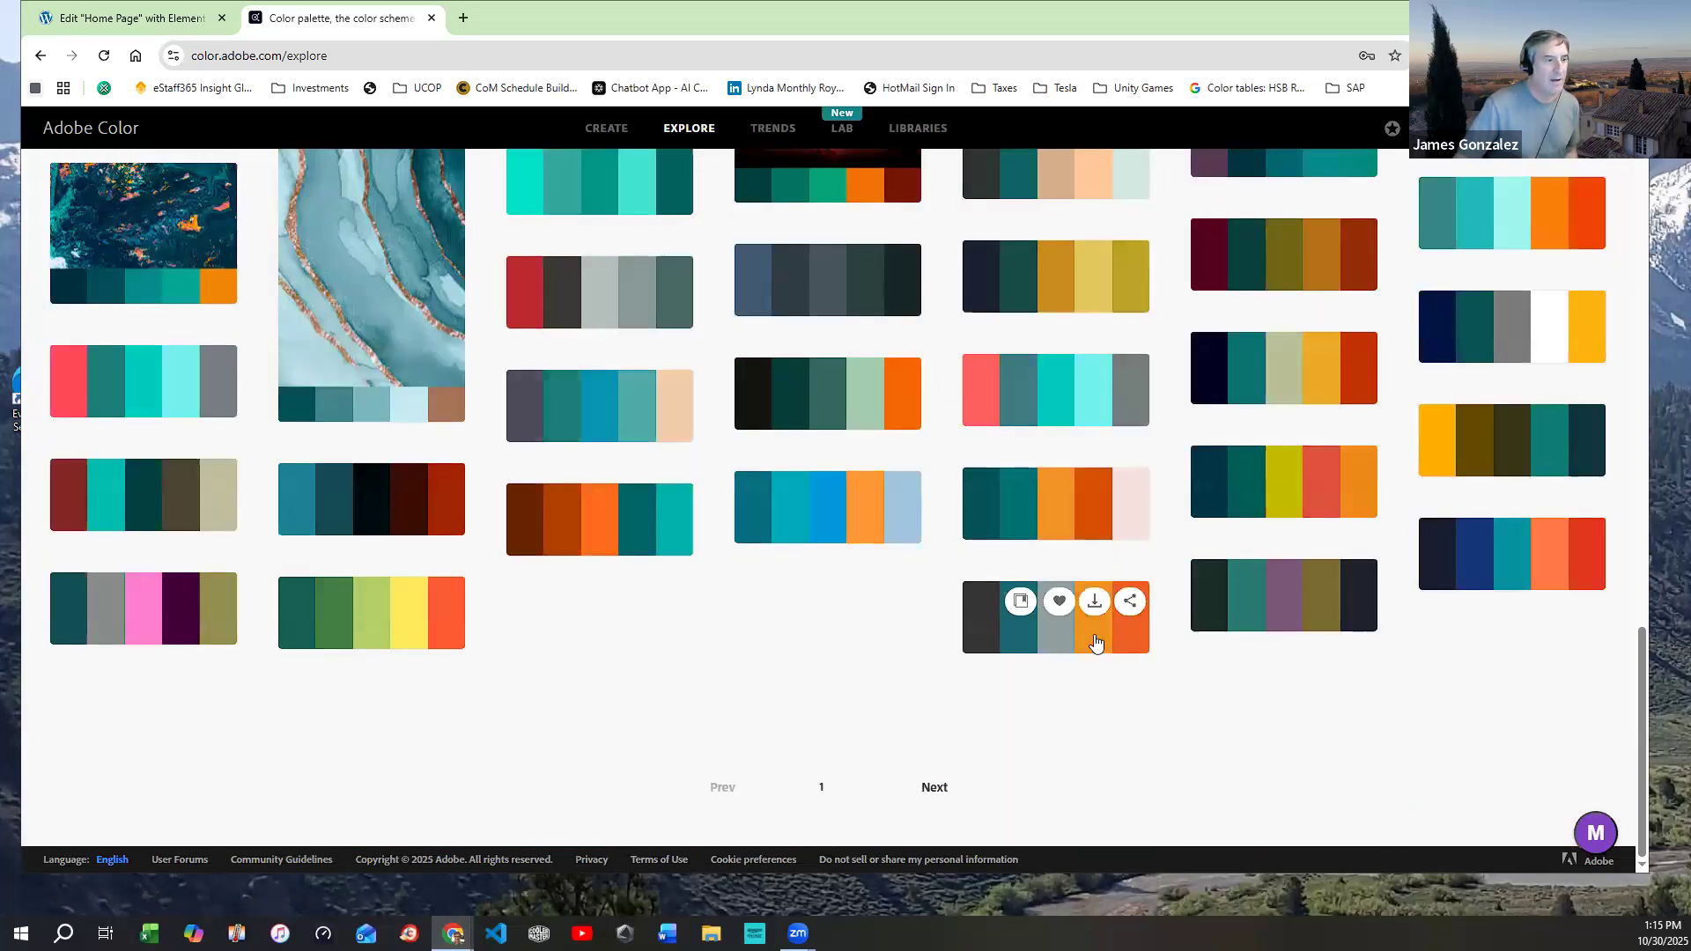
click(929, 786)
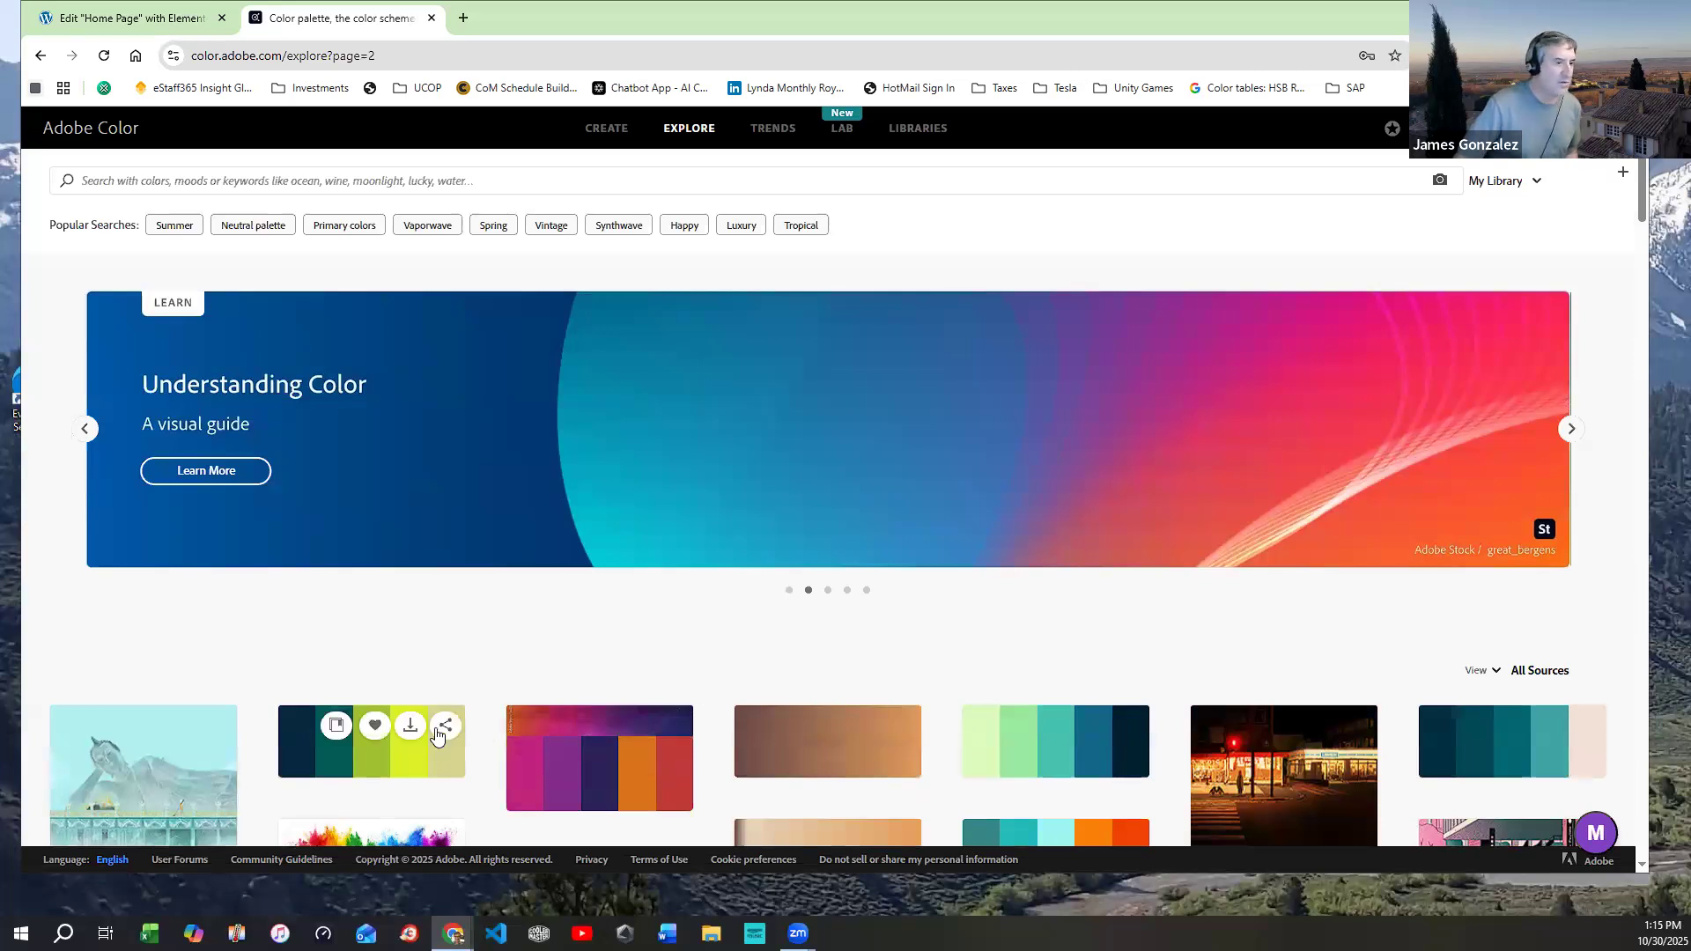
scroll(439, 721, down, 3)
scroll(439, 715, down, 6)
scroll(969, 573, up, 5)
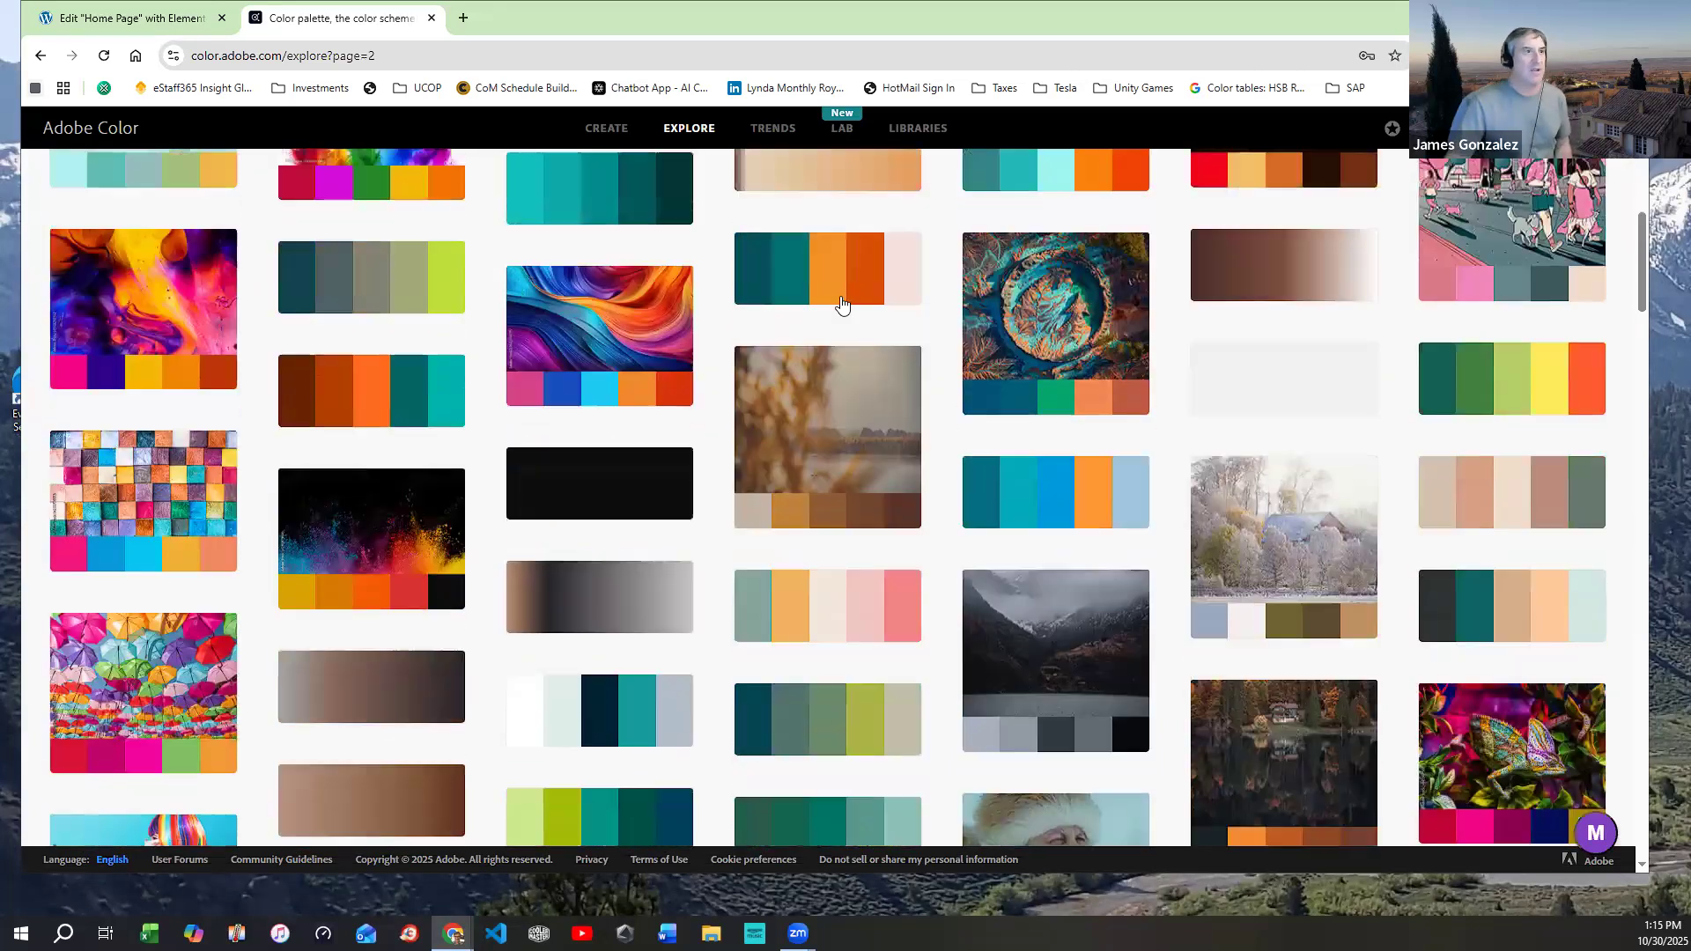
Open the color wheel for creating a palette and set the color harmony to Triad
click(595, 127)
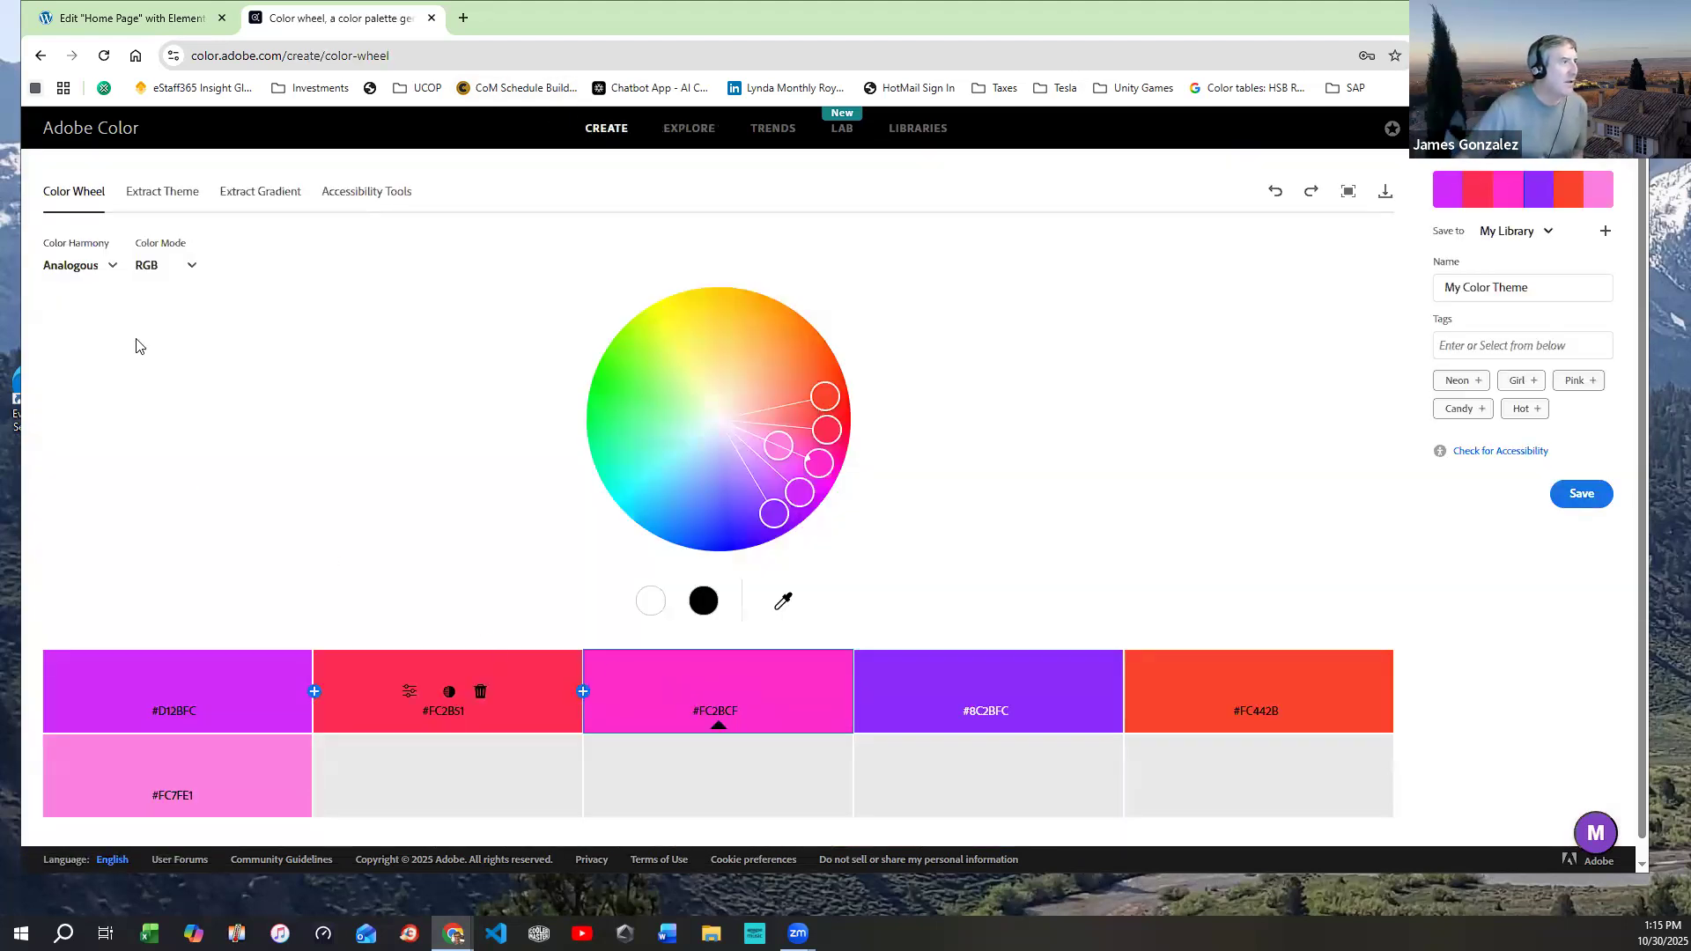
click(111, 270)
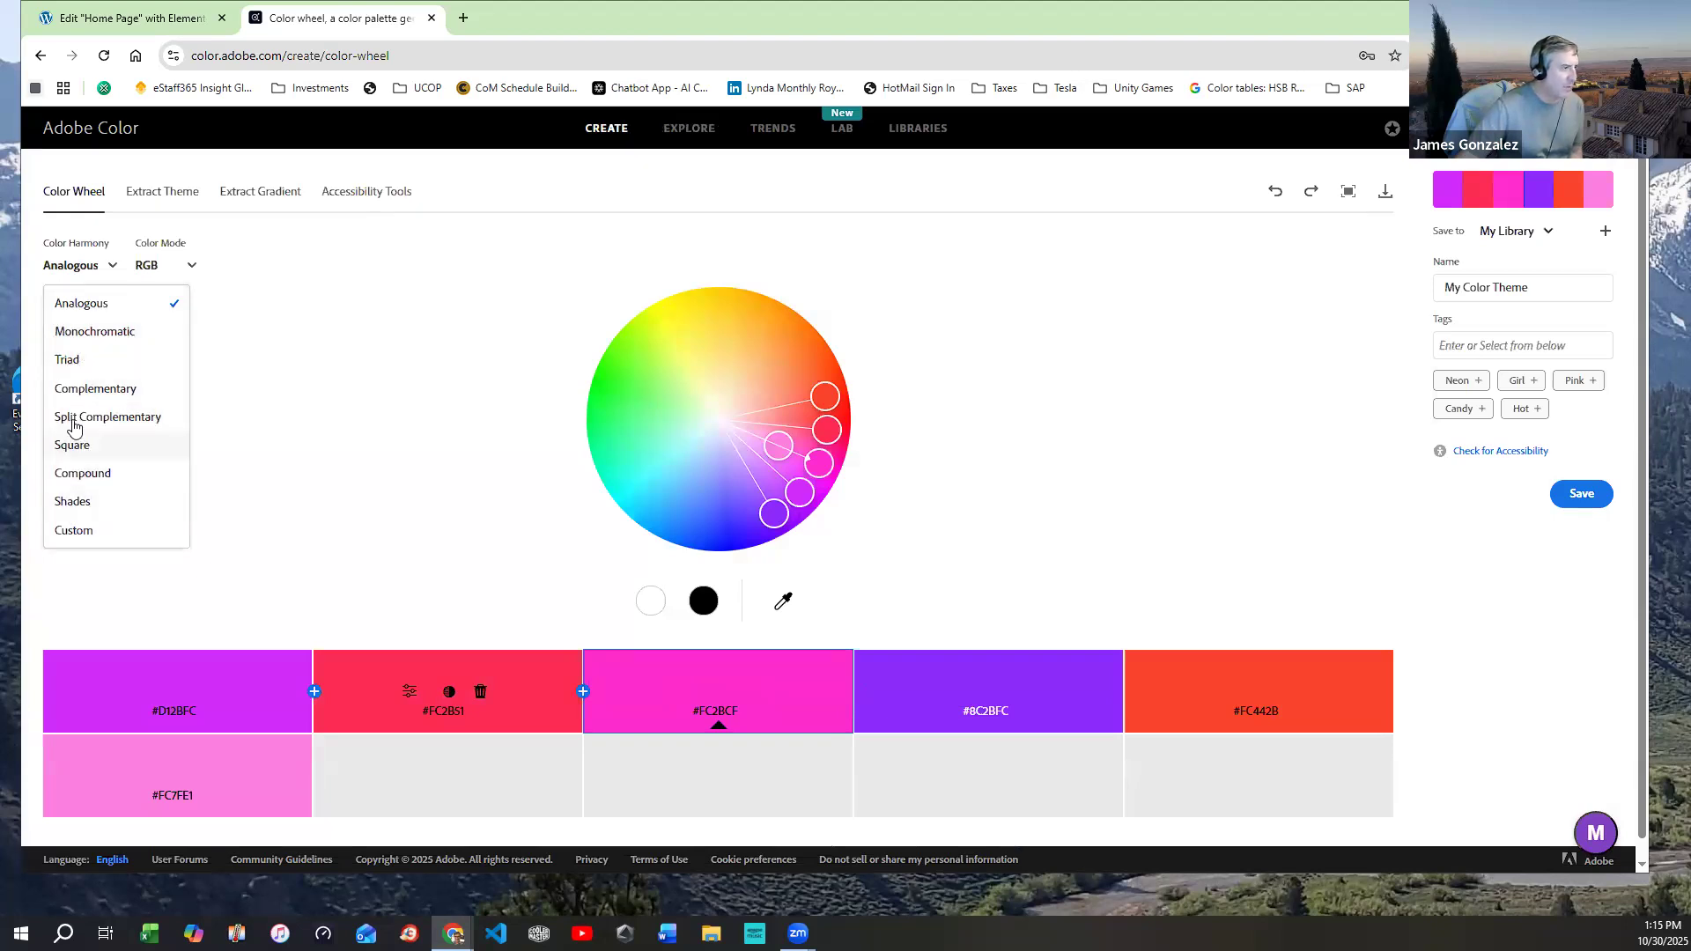
click(79, 365)
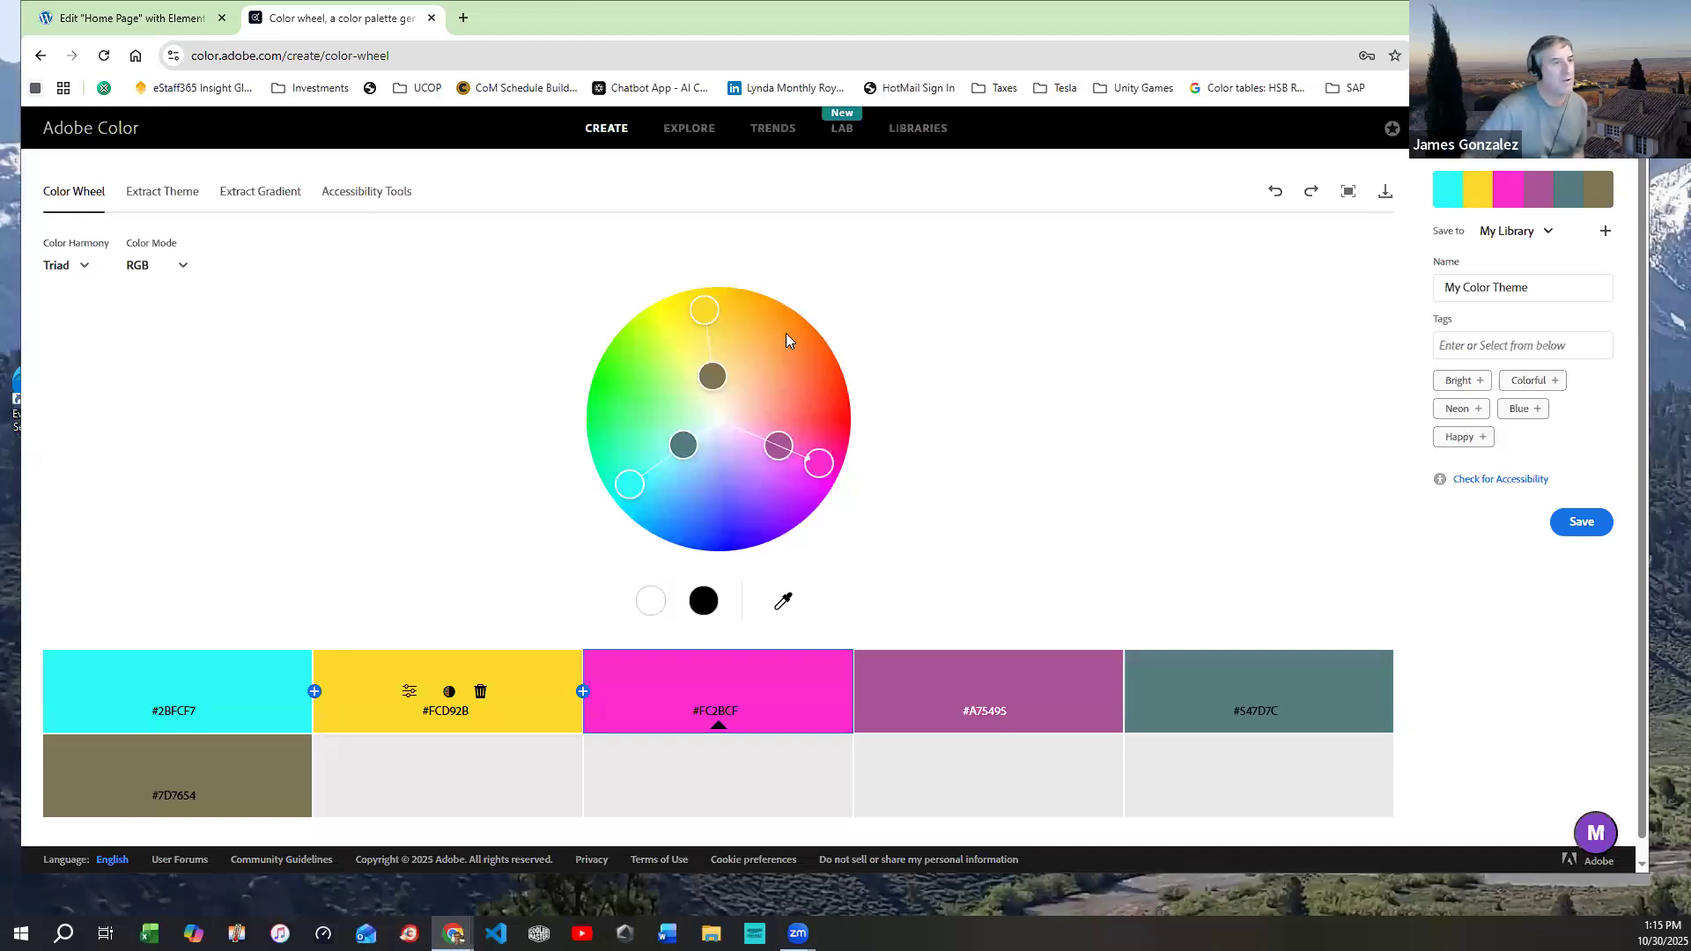
Move the Triad markers around the wheel until the base color is a saturated red, about #FF0717
drag(716, 312, 813, 383)
drag(638, 352, 658, 364)
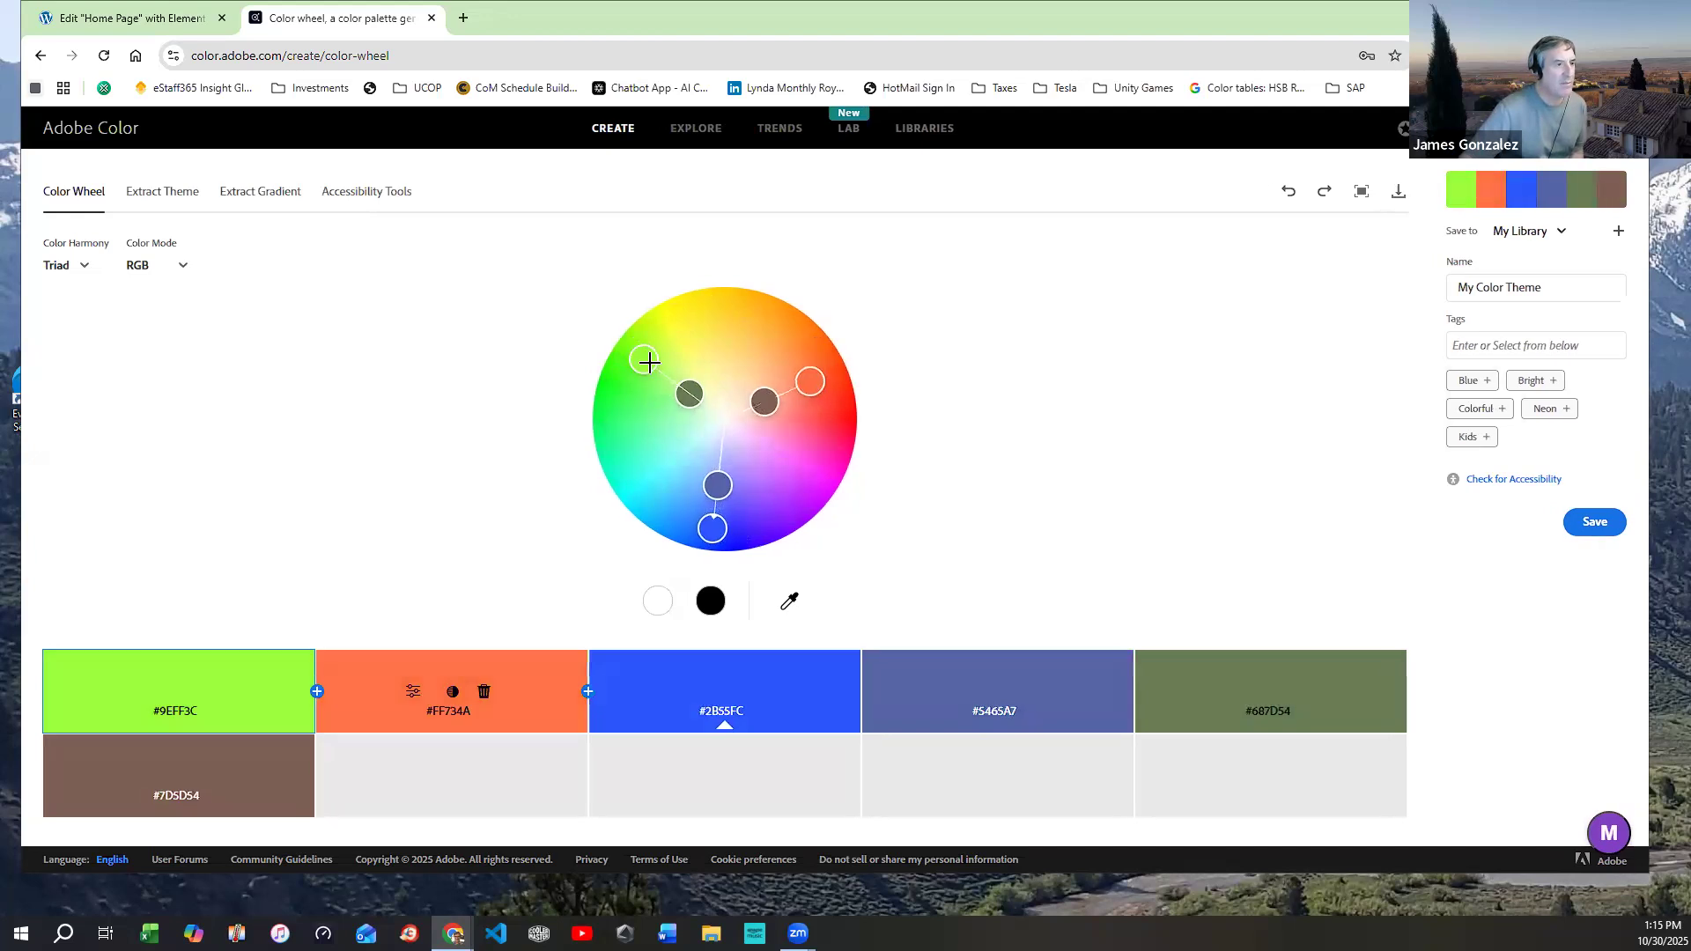
drag(681, 525, 768, 477)
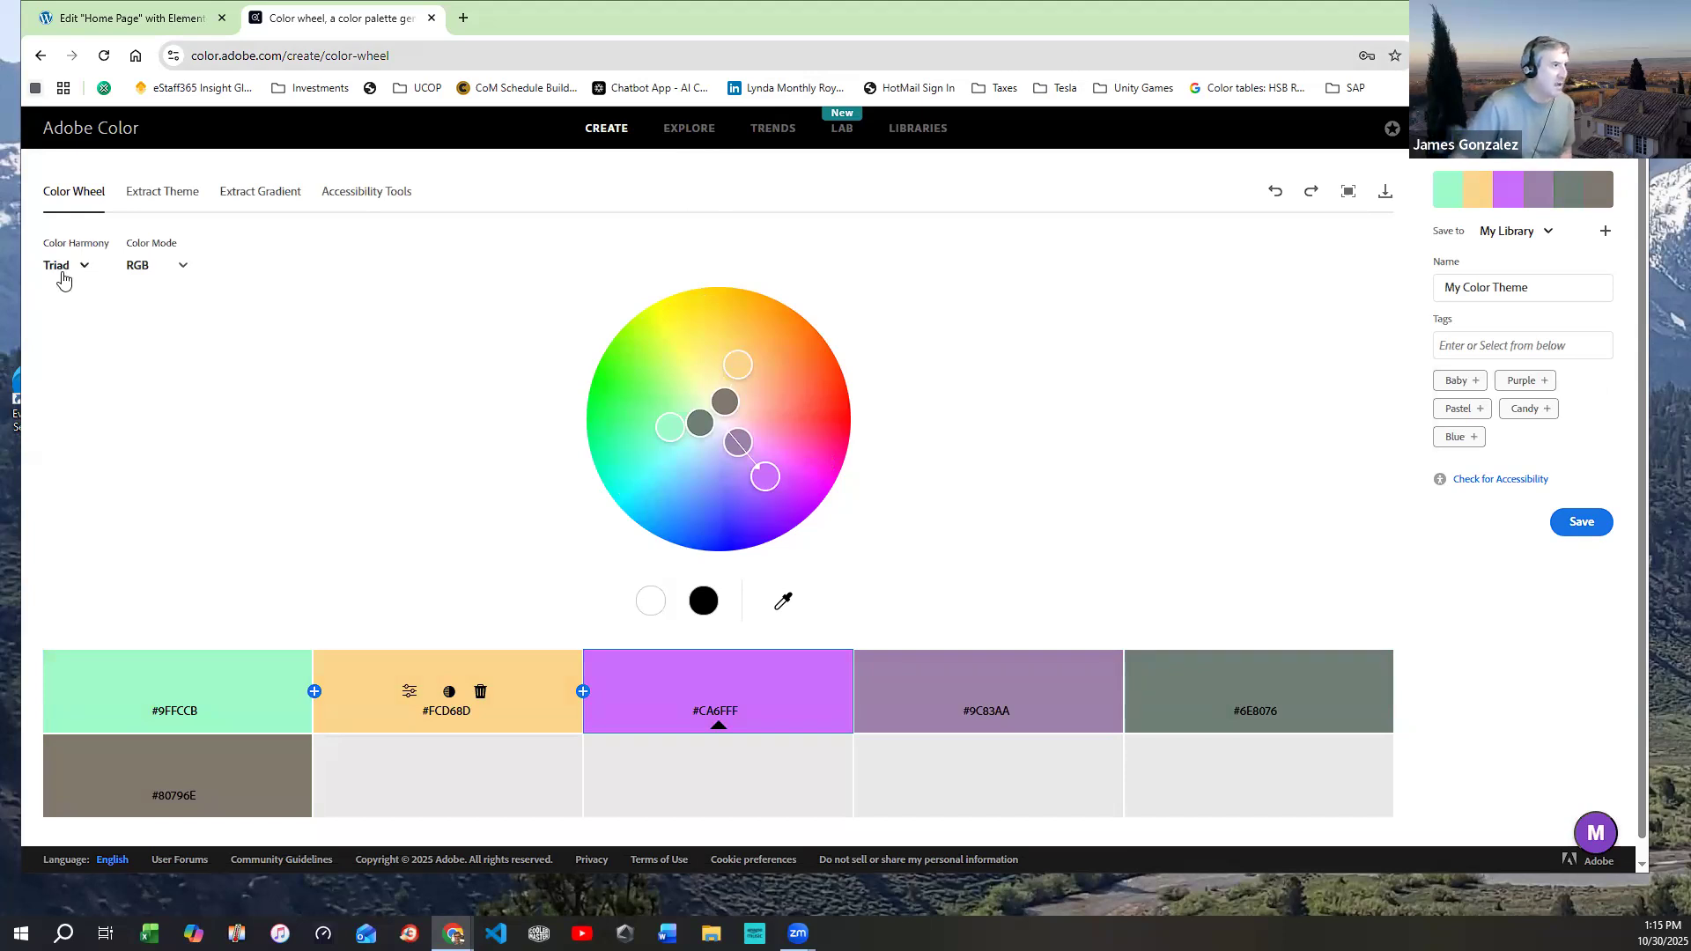
drag(765, 475, 846, 421)
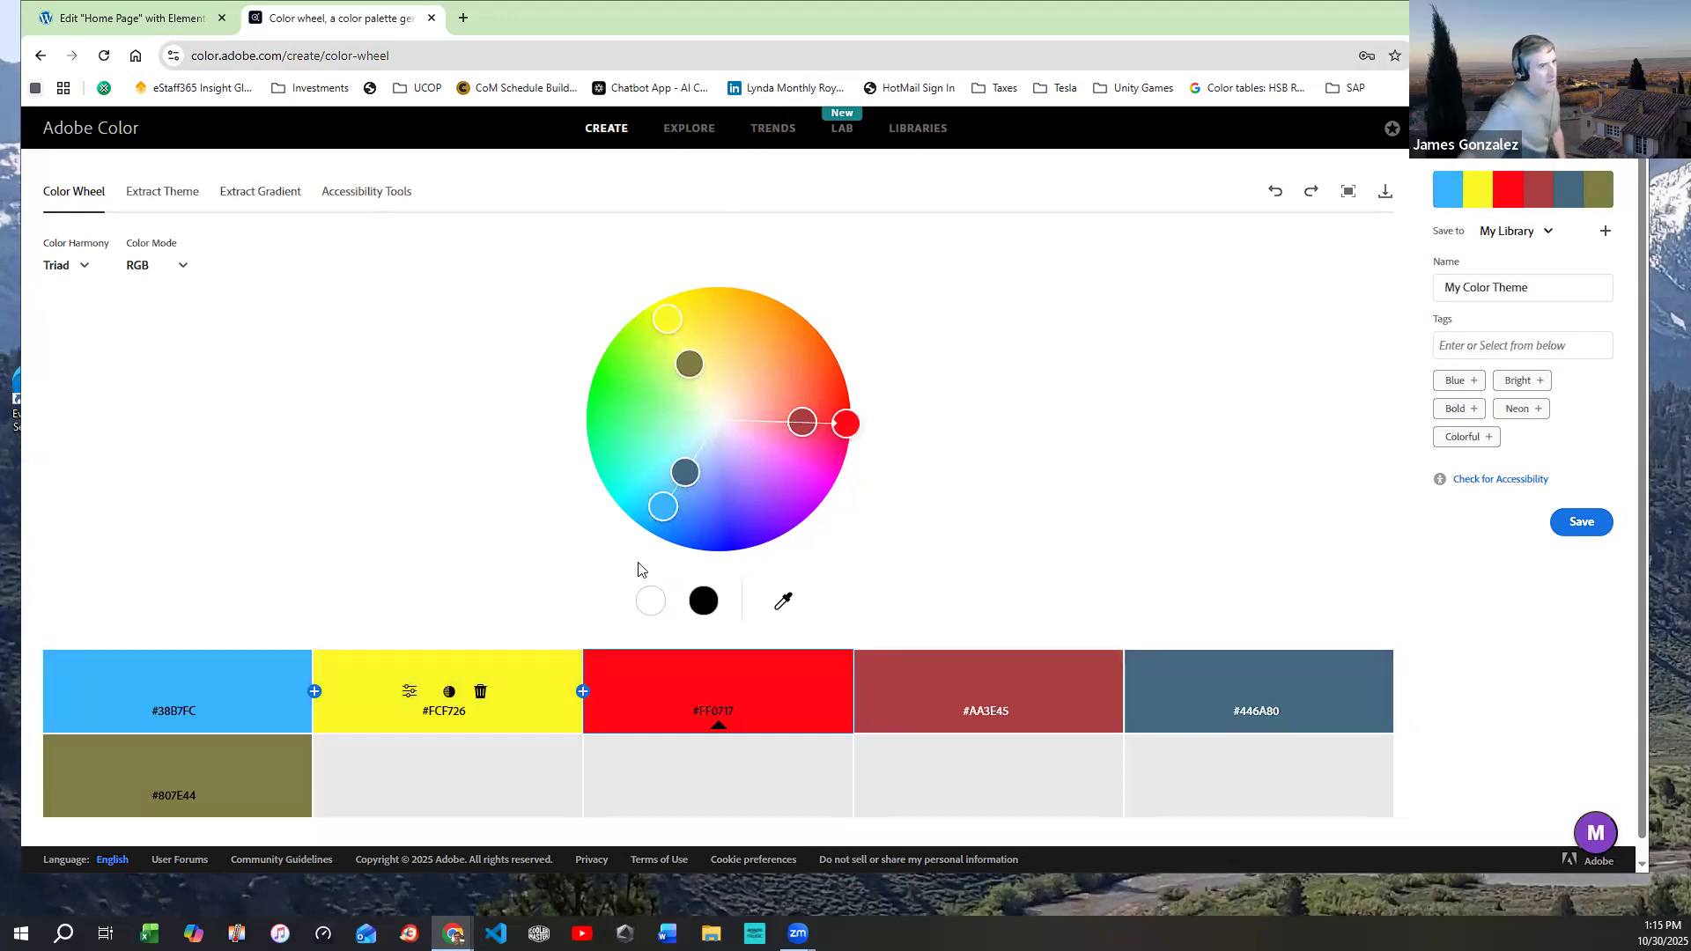
Mute the secondary Triad colors by moving their markers inward, and lighten the yellow to about #FFFE76
drag(687, 473, 711, 443)
drag(790, 401, 768, 405)
drag(666, 391, 681, 358)
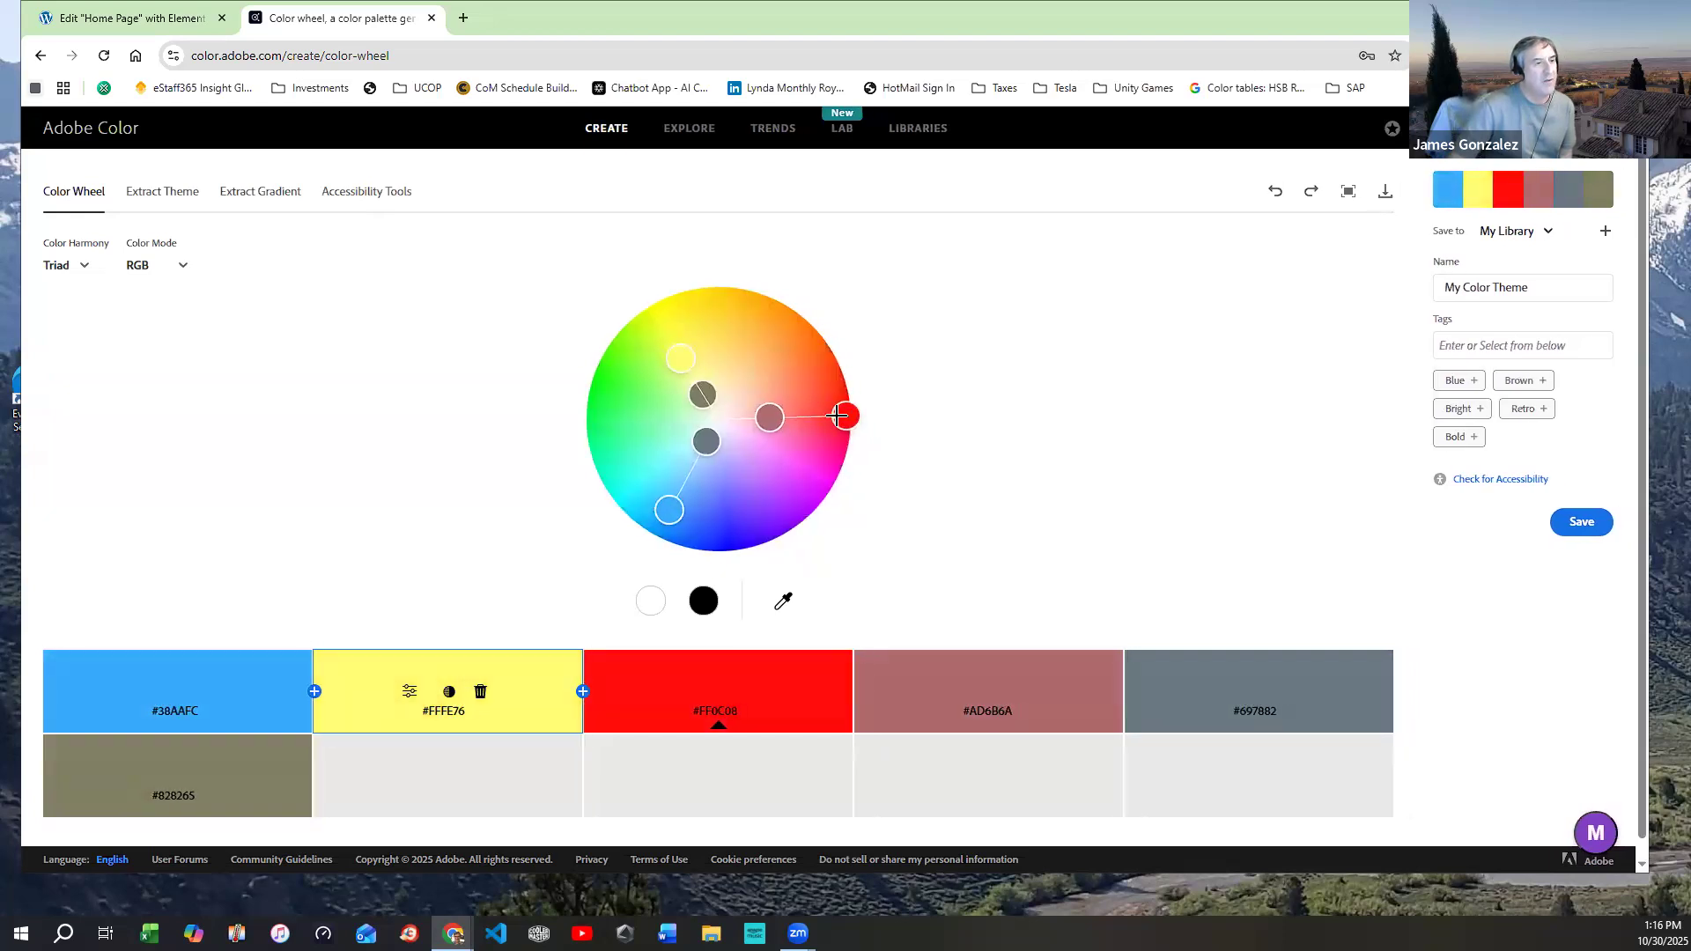
Rotate the Triad markers and soften the colors to a pink, pale cyan and yellow palette, about #FF38A5, #DEFCFF and #FFE845
drag(837, 416, 832, 407)
drag(656, 510, 798, 499)
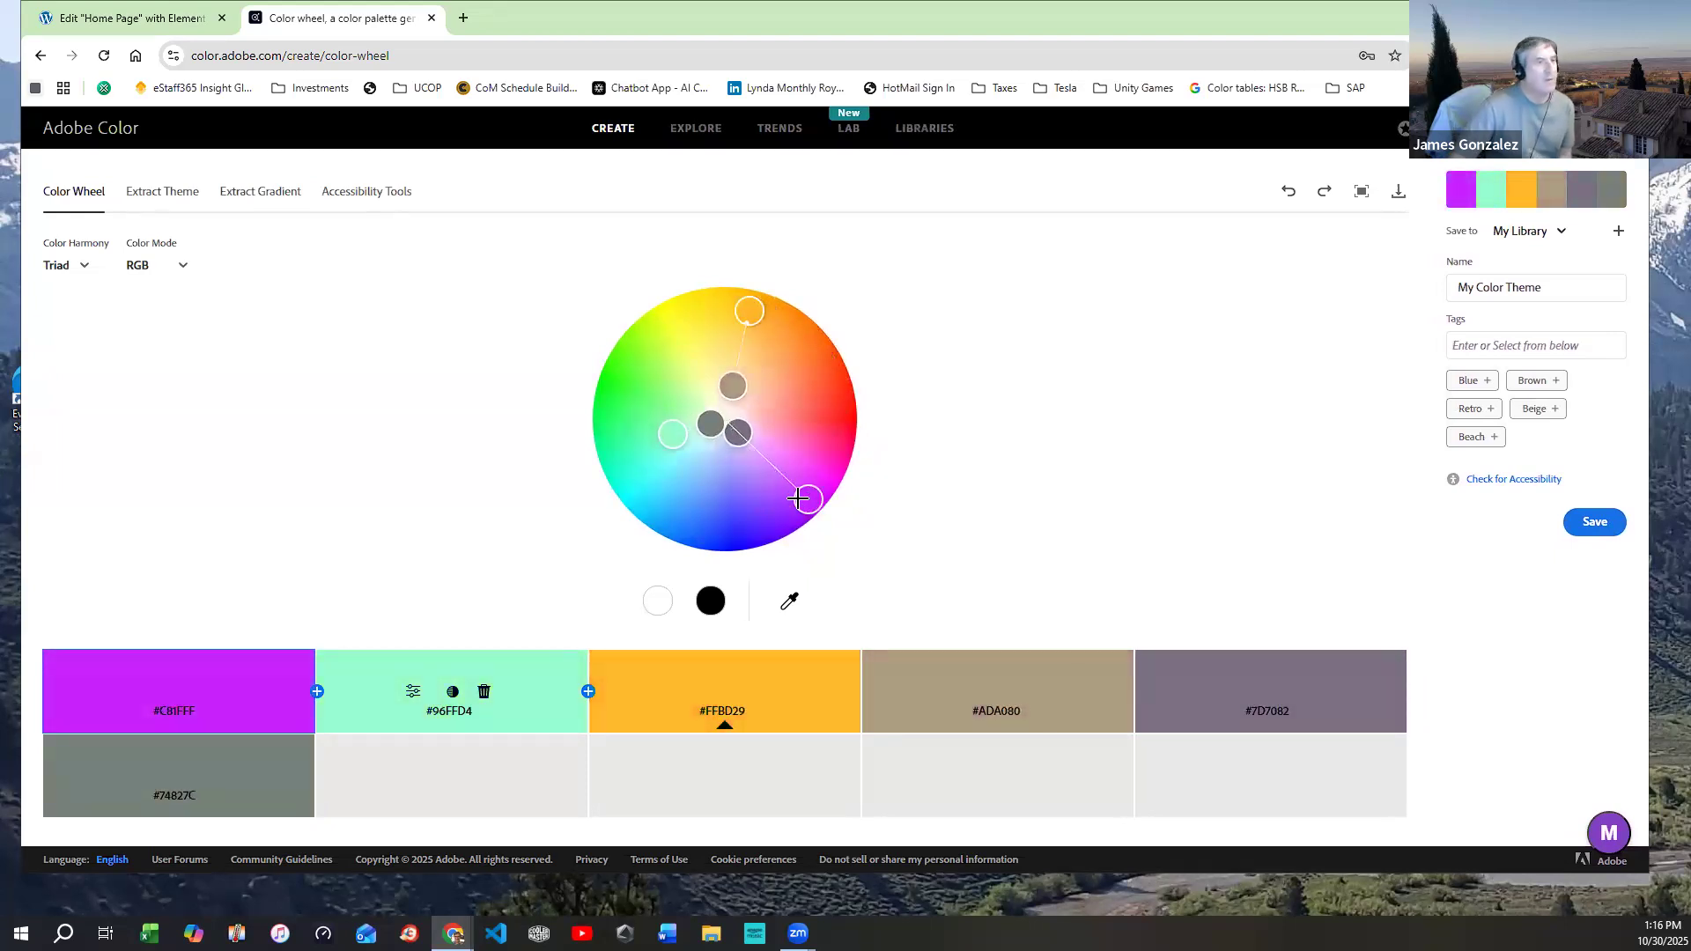
drag(665, 442, 688, 431)
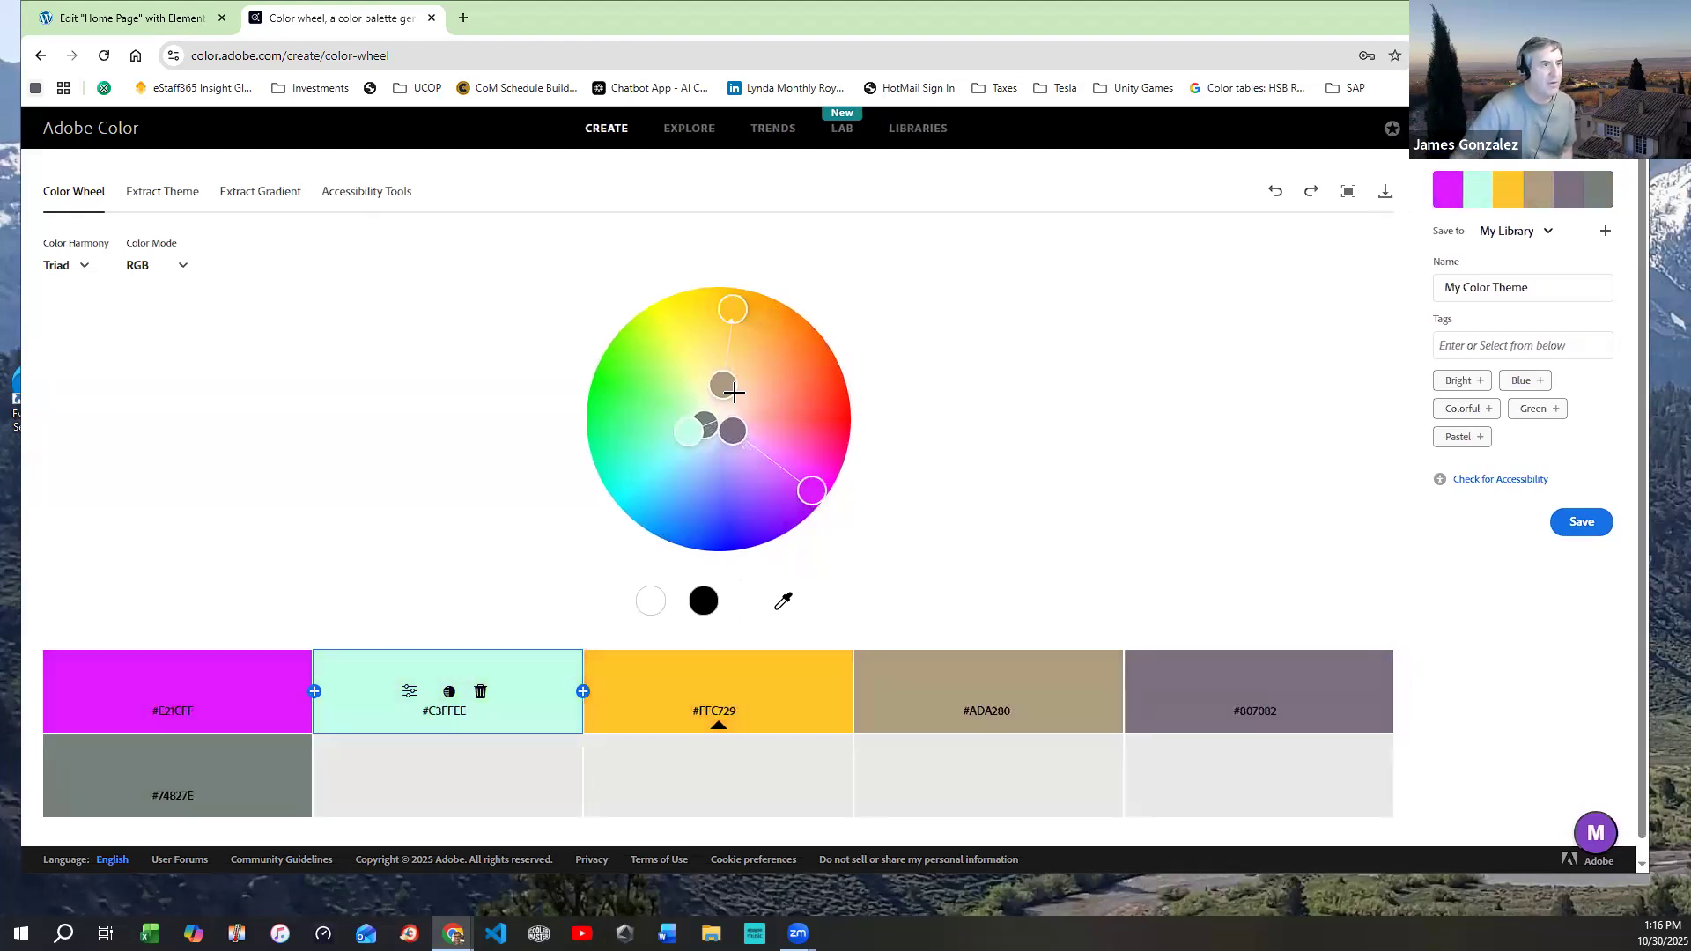
drag(731, 328, 711, 338)
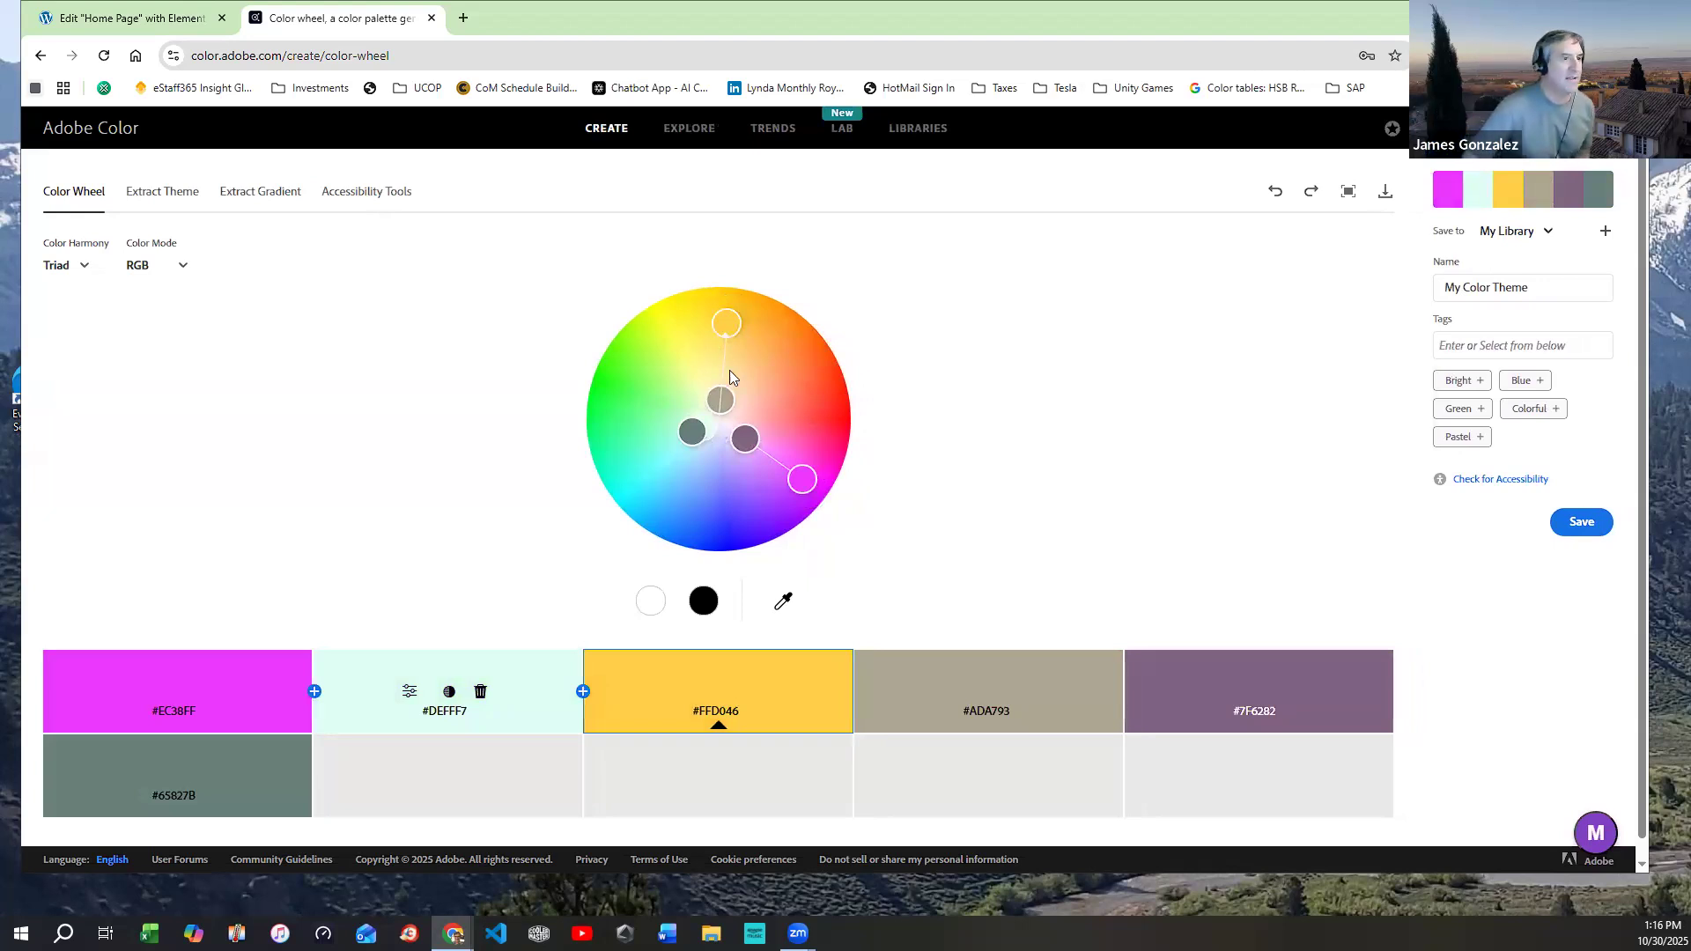
drag(746, 438, 737, 425)
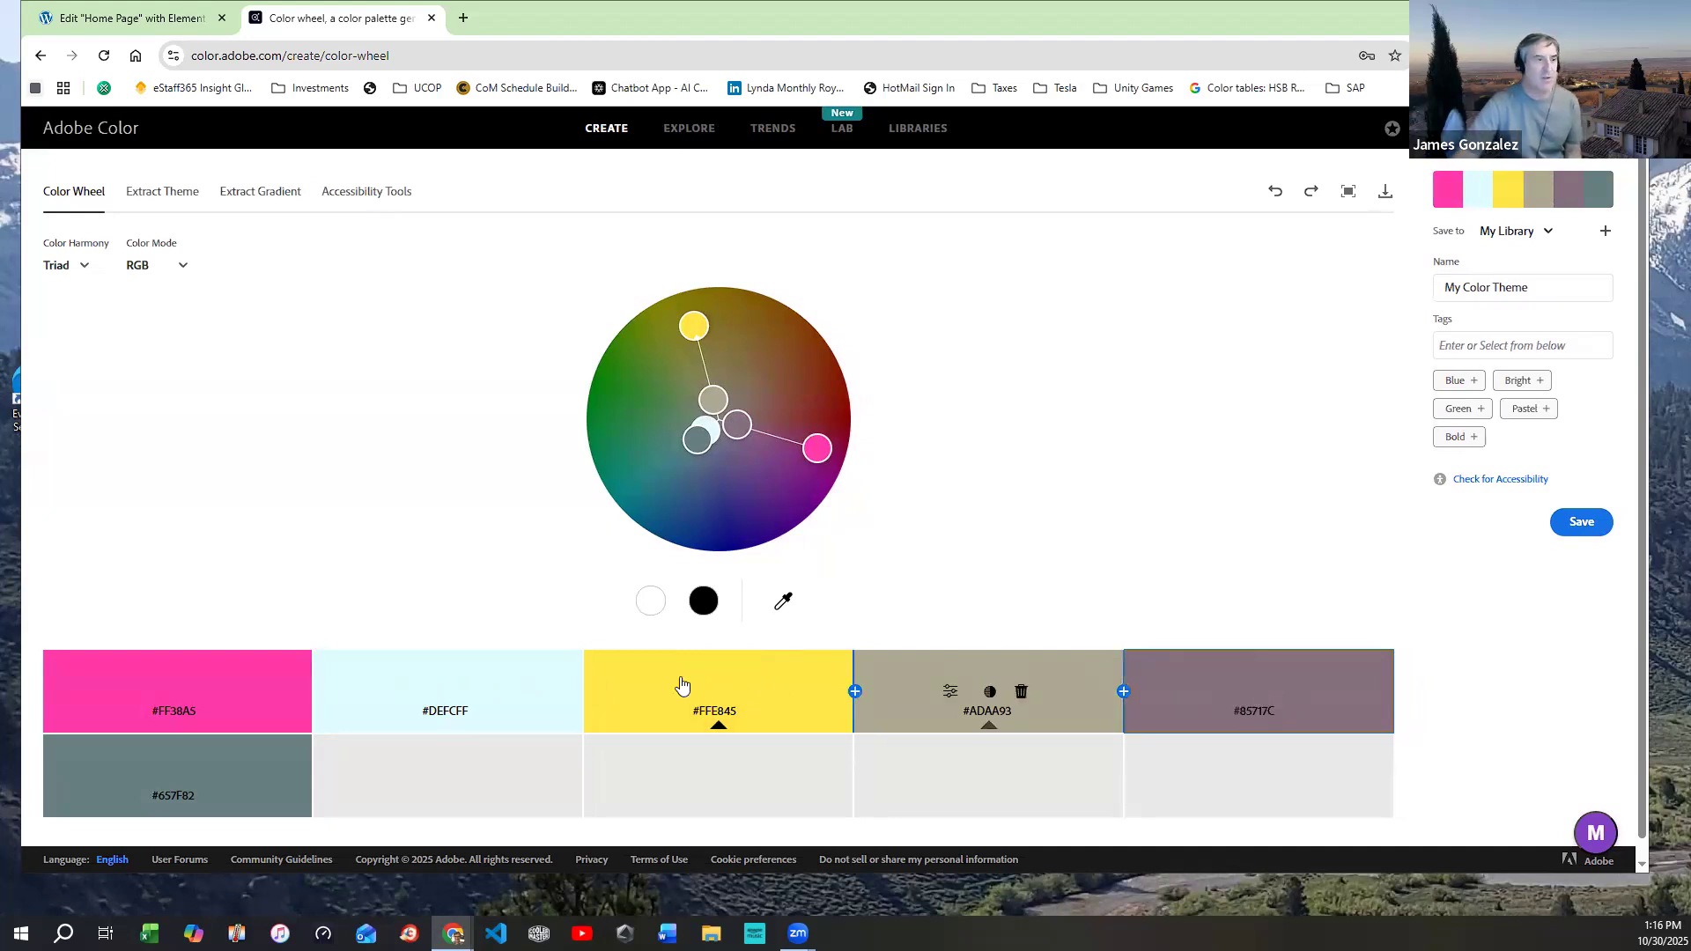
Shift the dark accent to a slate blue, about #517185, and lighten the yellow base to about #FFFD77
drag(687, 451, 637, 557)
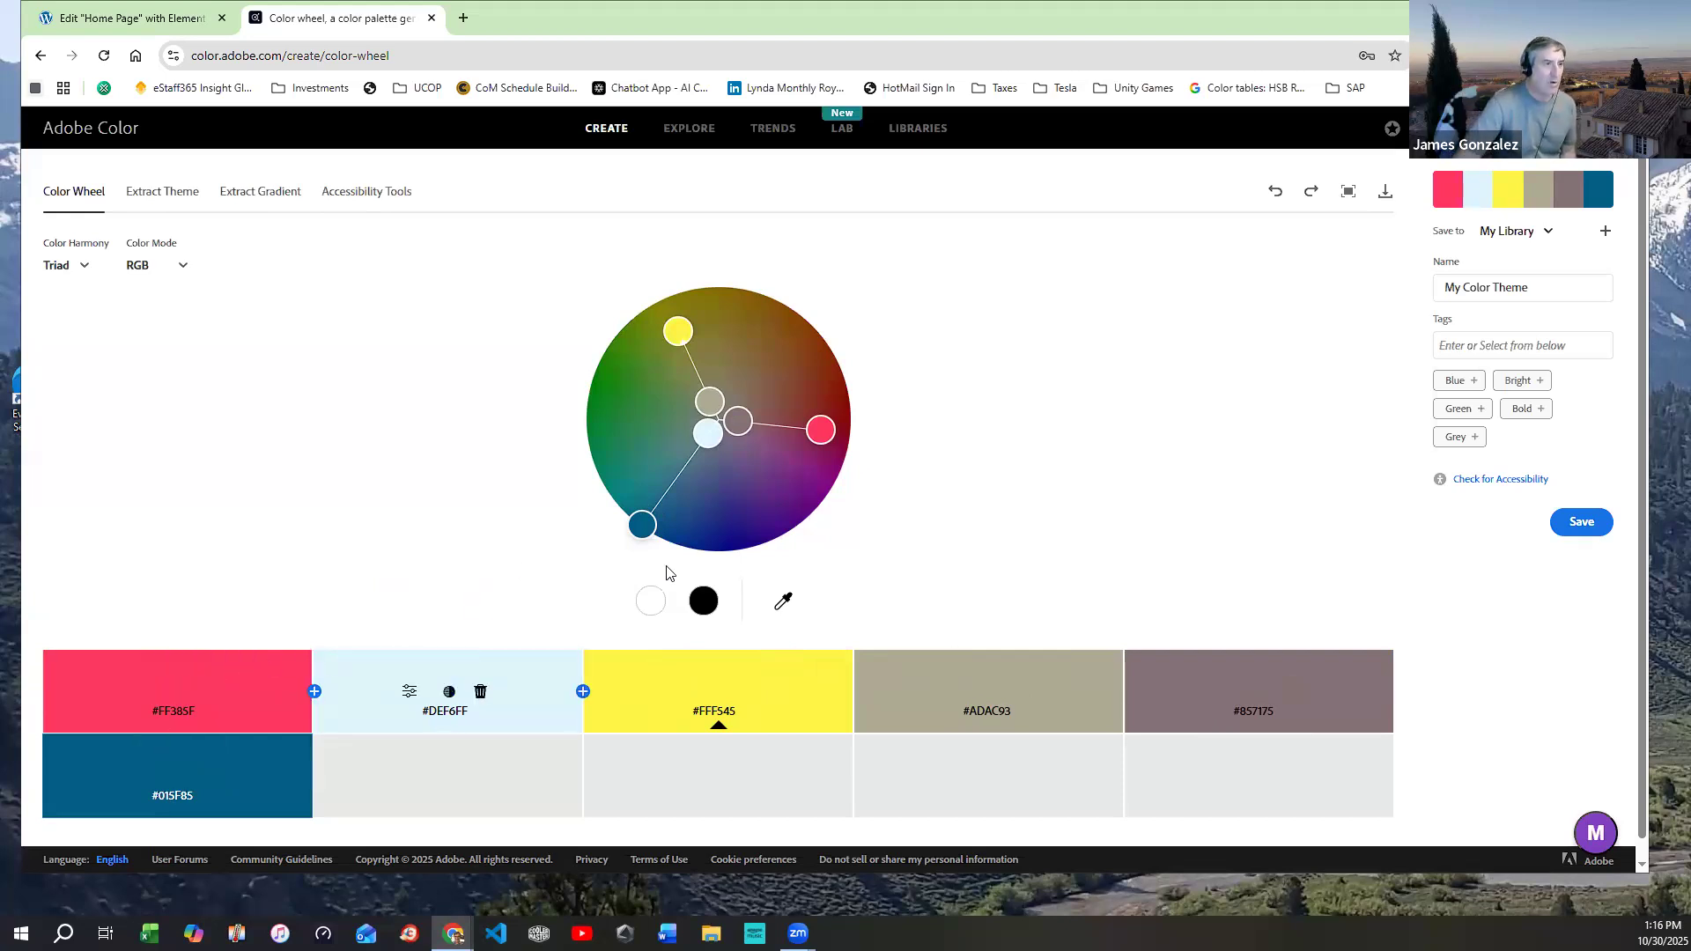
drag(648, 522, 675, 483)
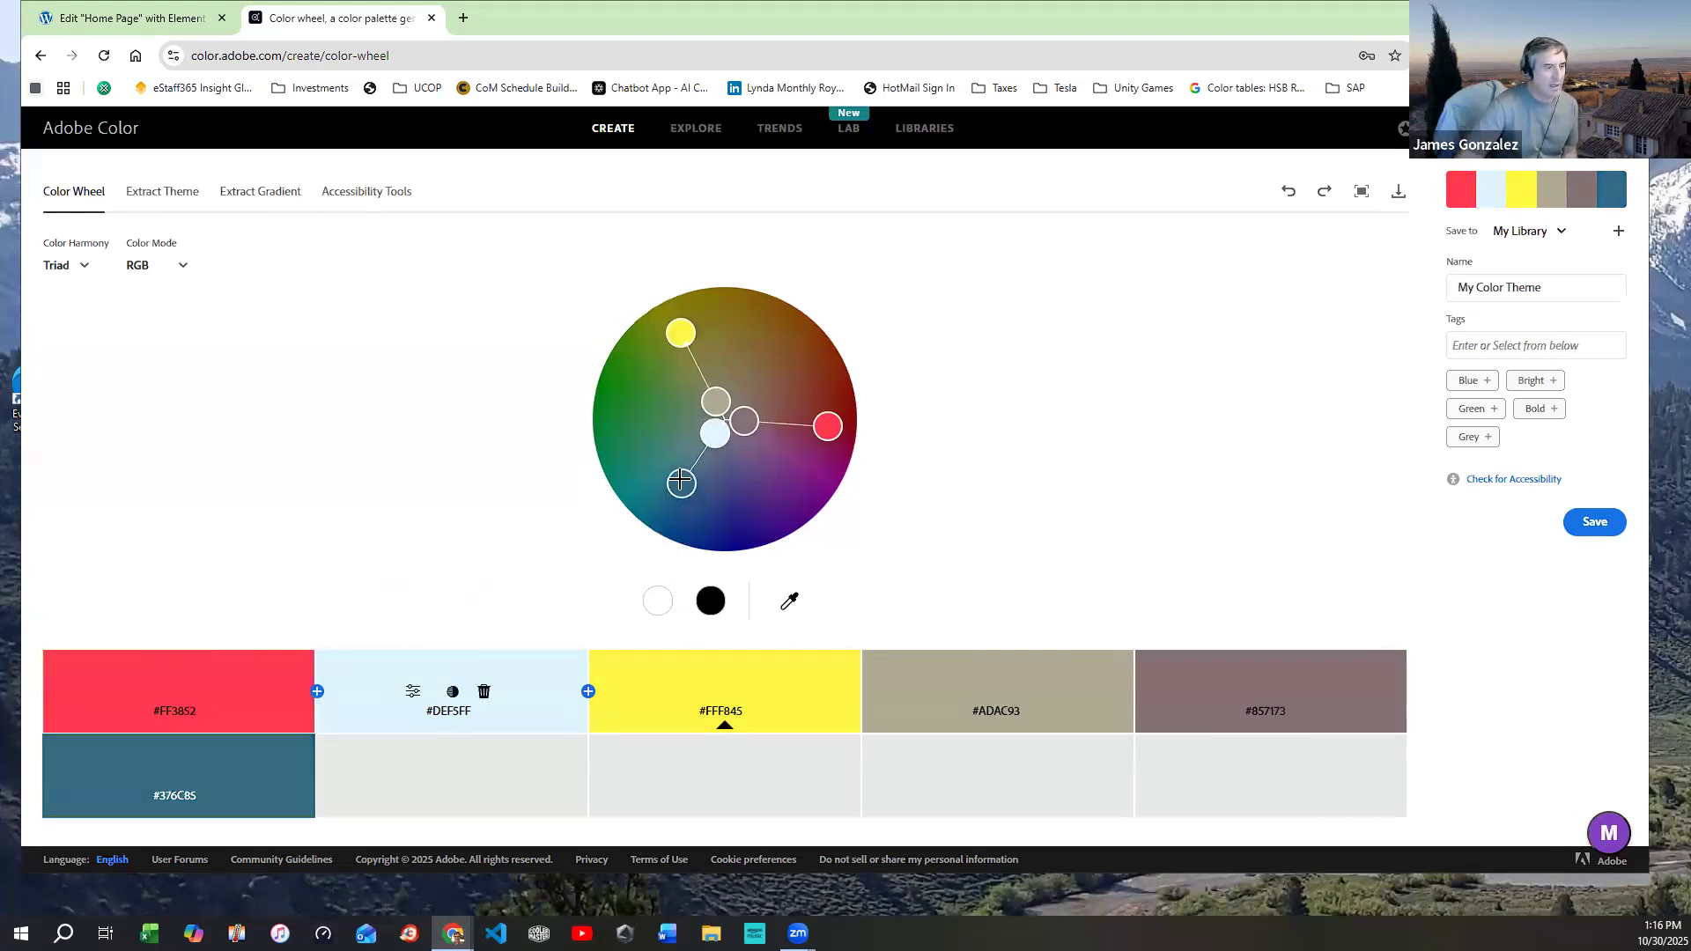
drag(672, 342, 683, 360)
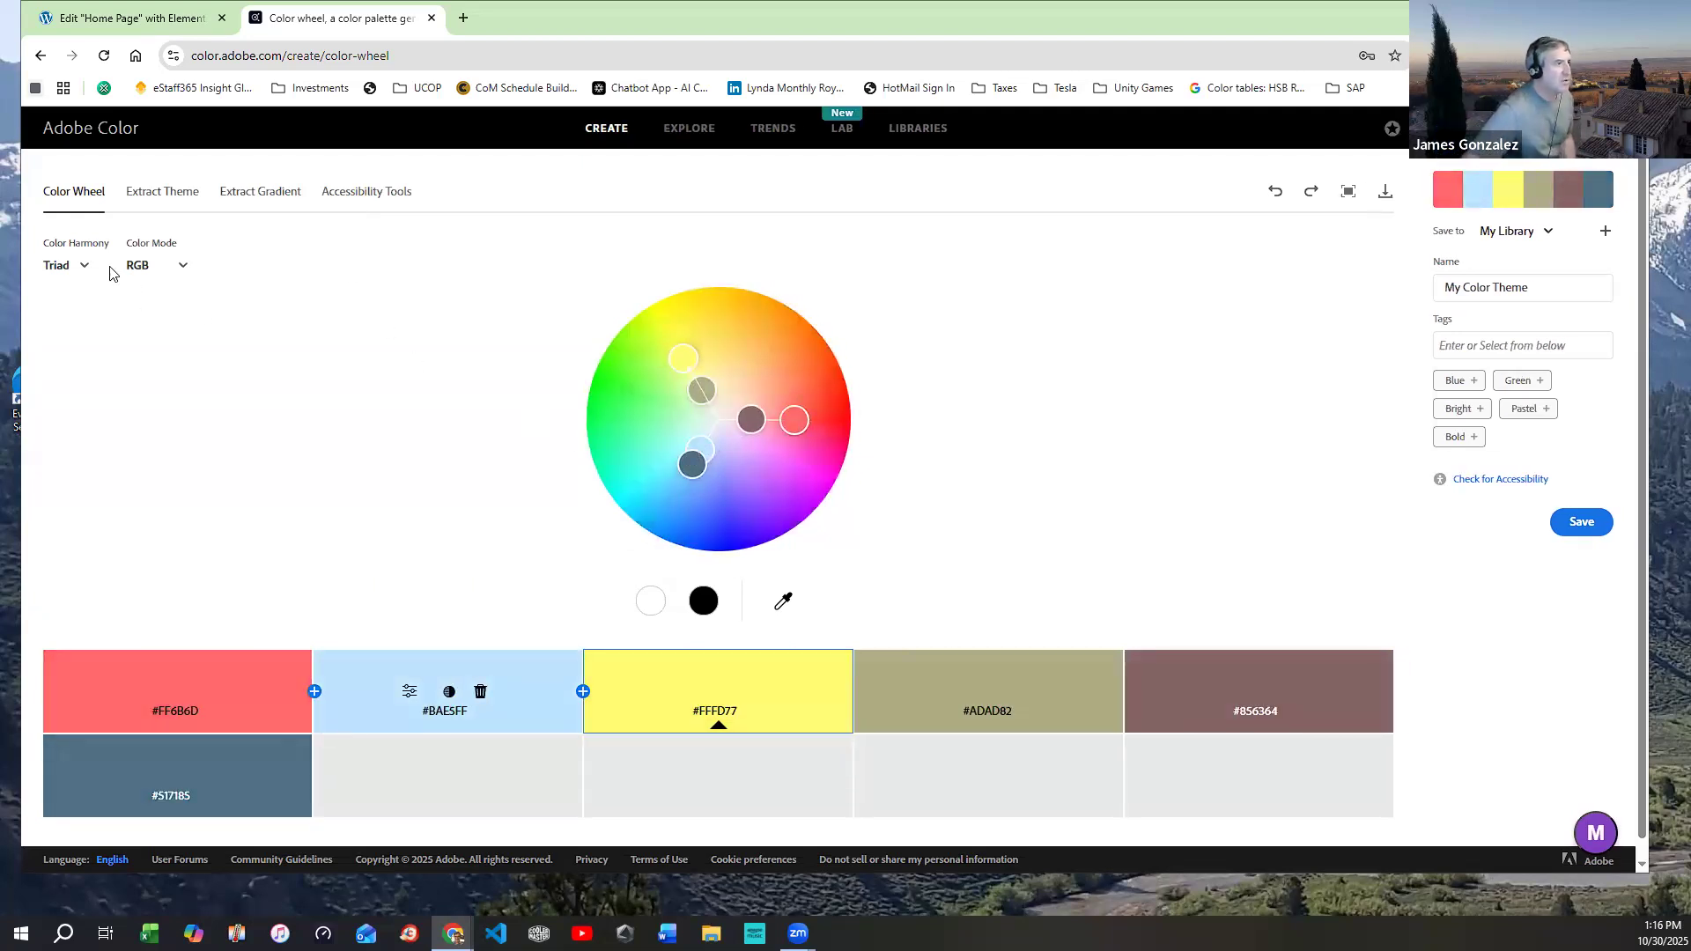
Set the color harmony to Monochromatic and move the base color from yellow to pink, about #FF62EF
click(79, 269)
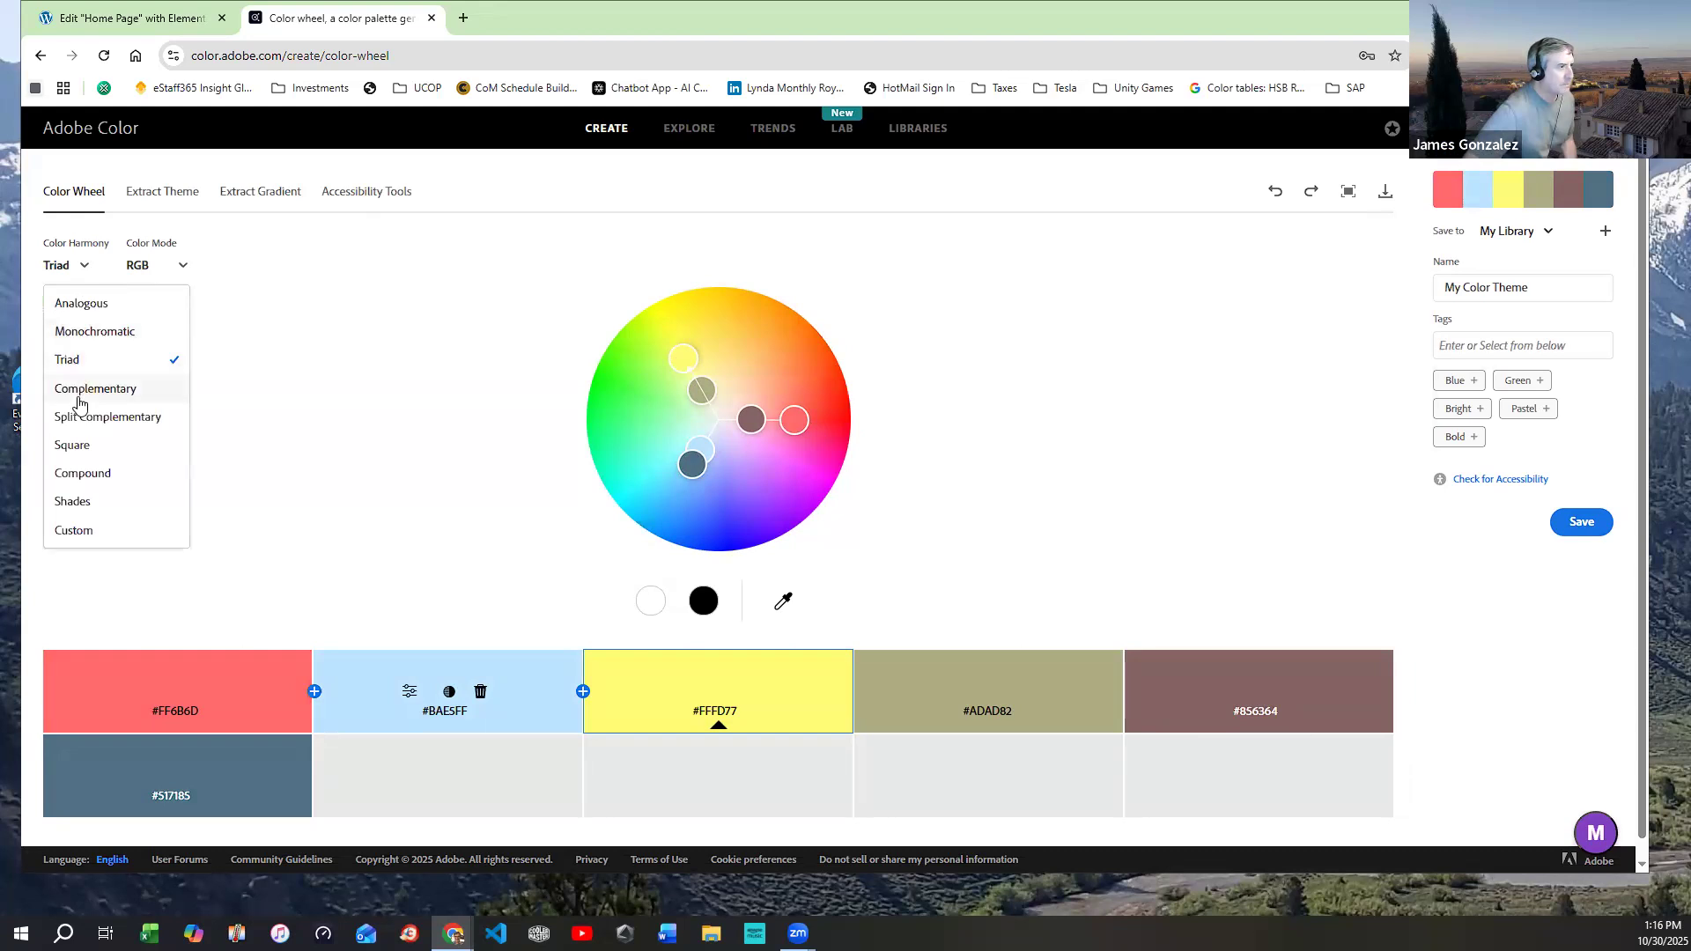
click(88, 332)
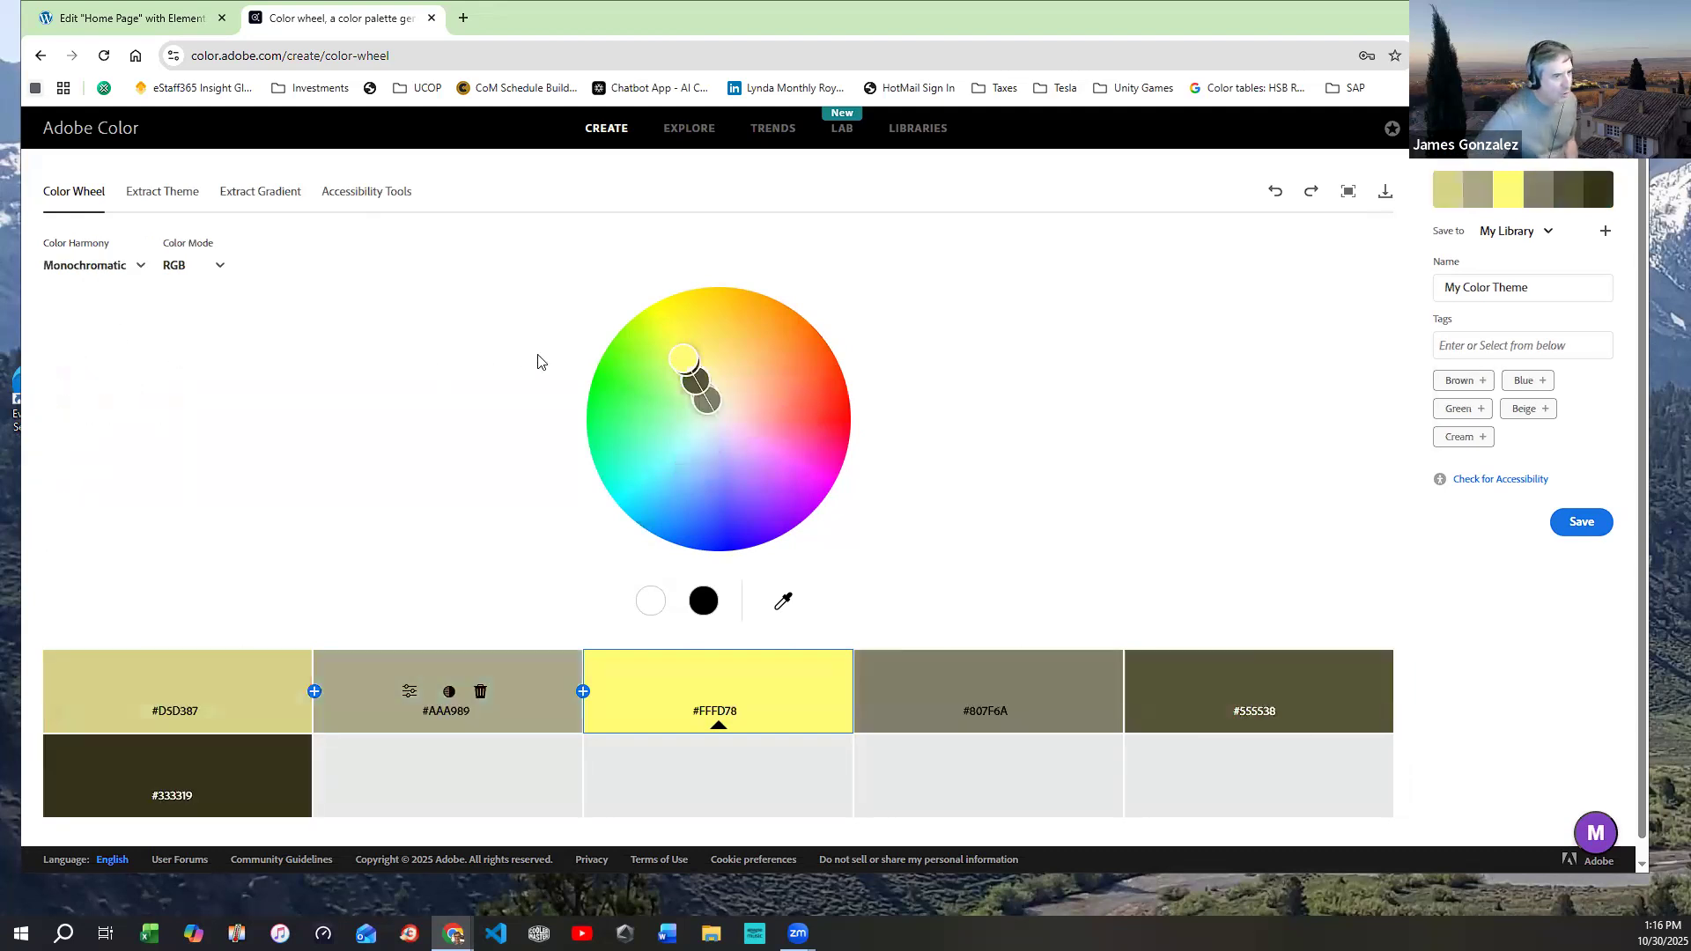
drag(677, 350, 781, 450)
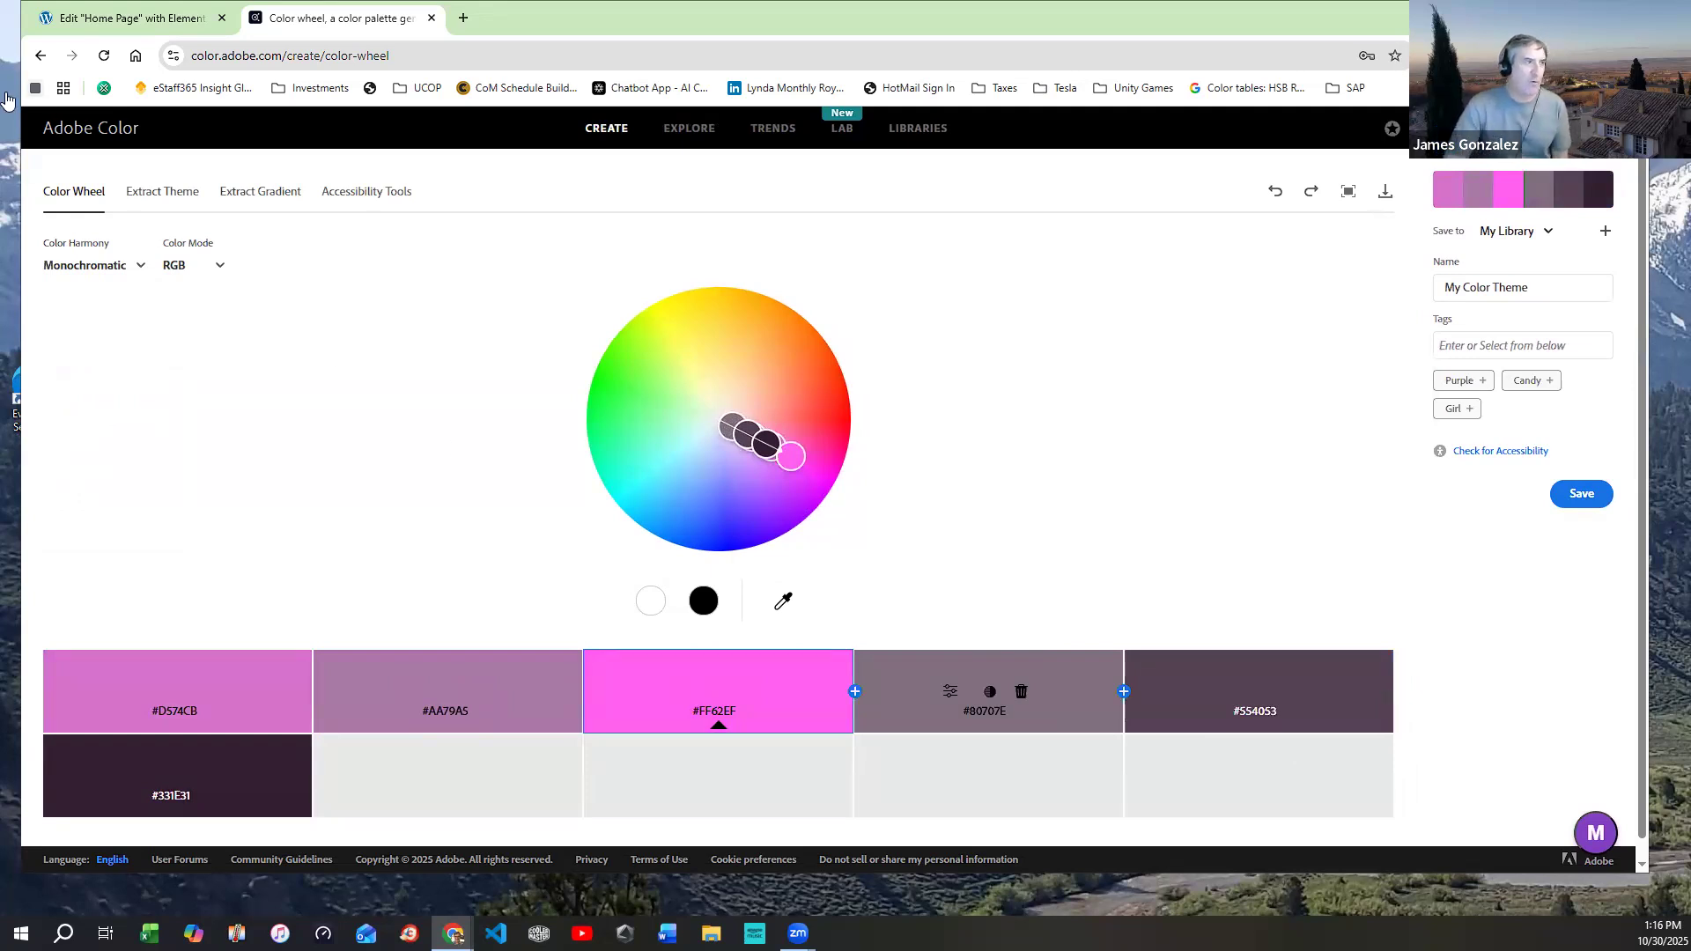
Try the Triad harmony on the pink base color, and change the color harmony to Complementary
click(136, 264)
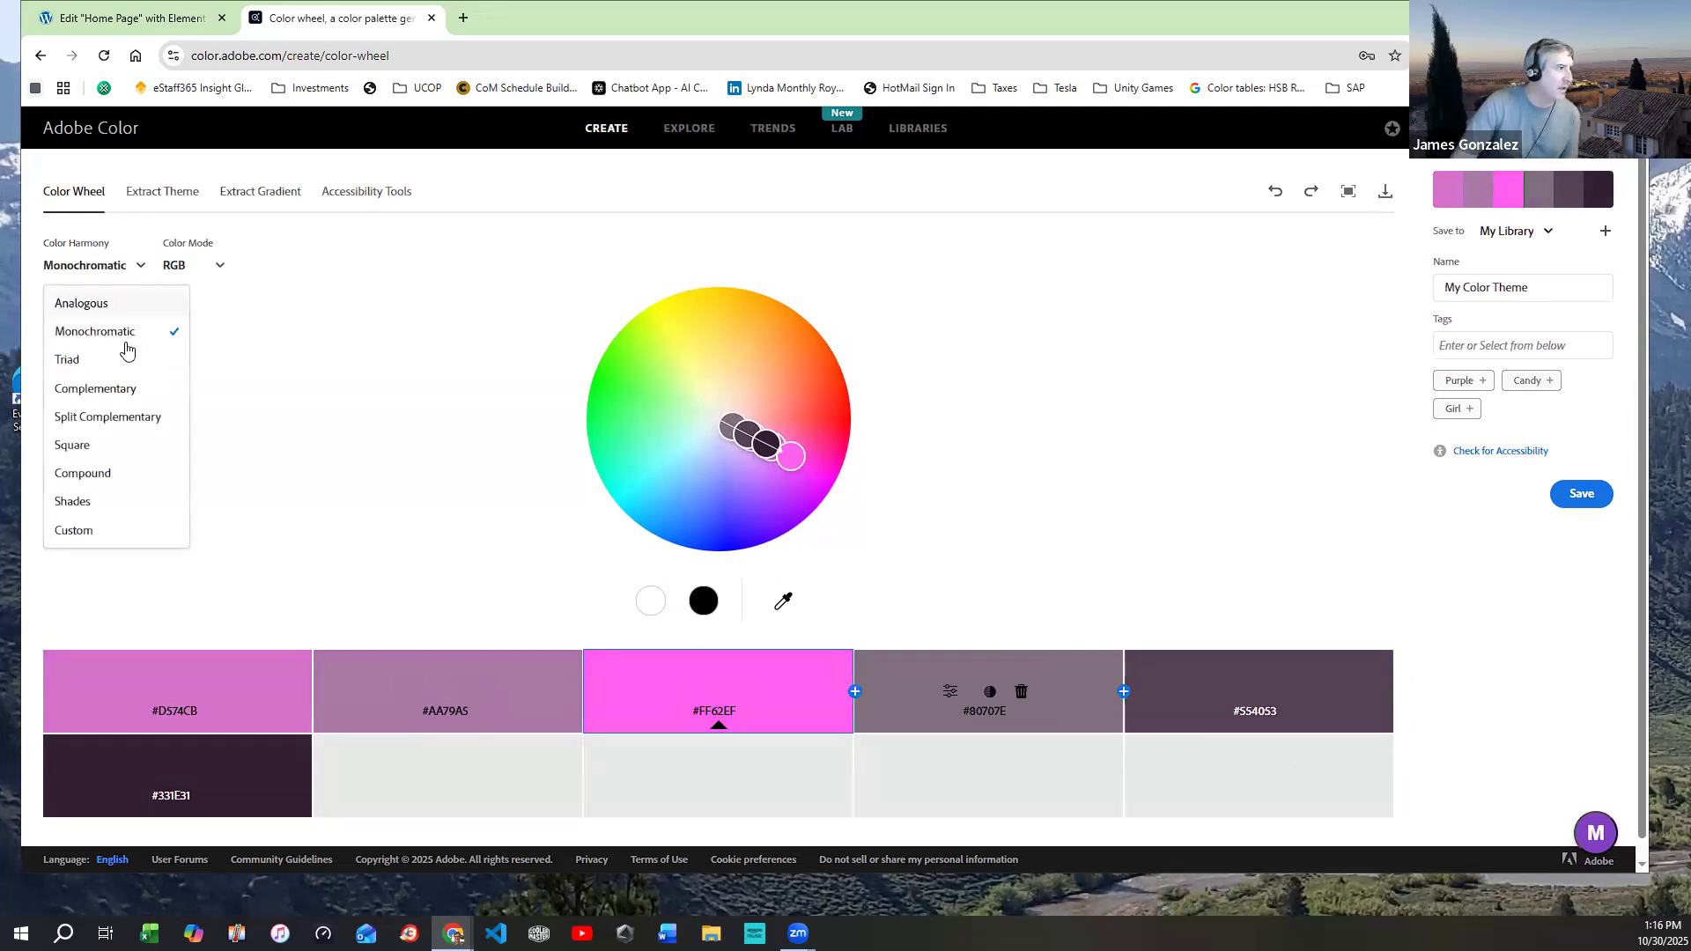
click(67, 359)
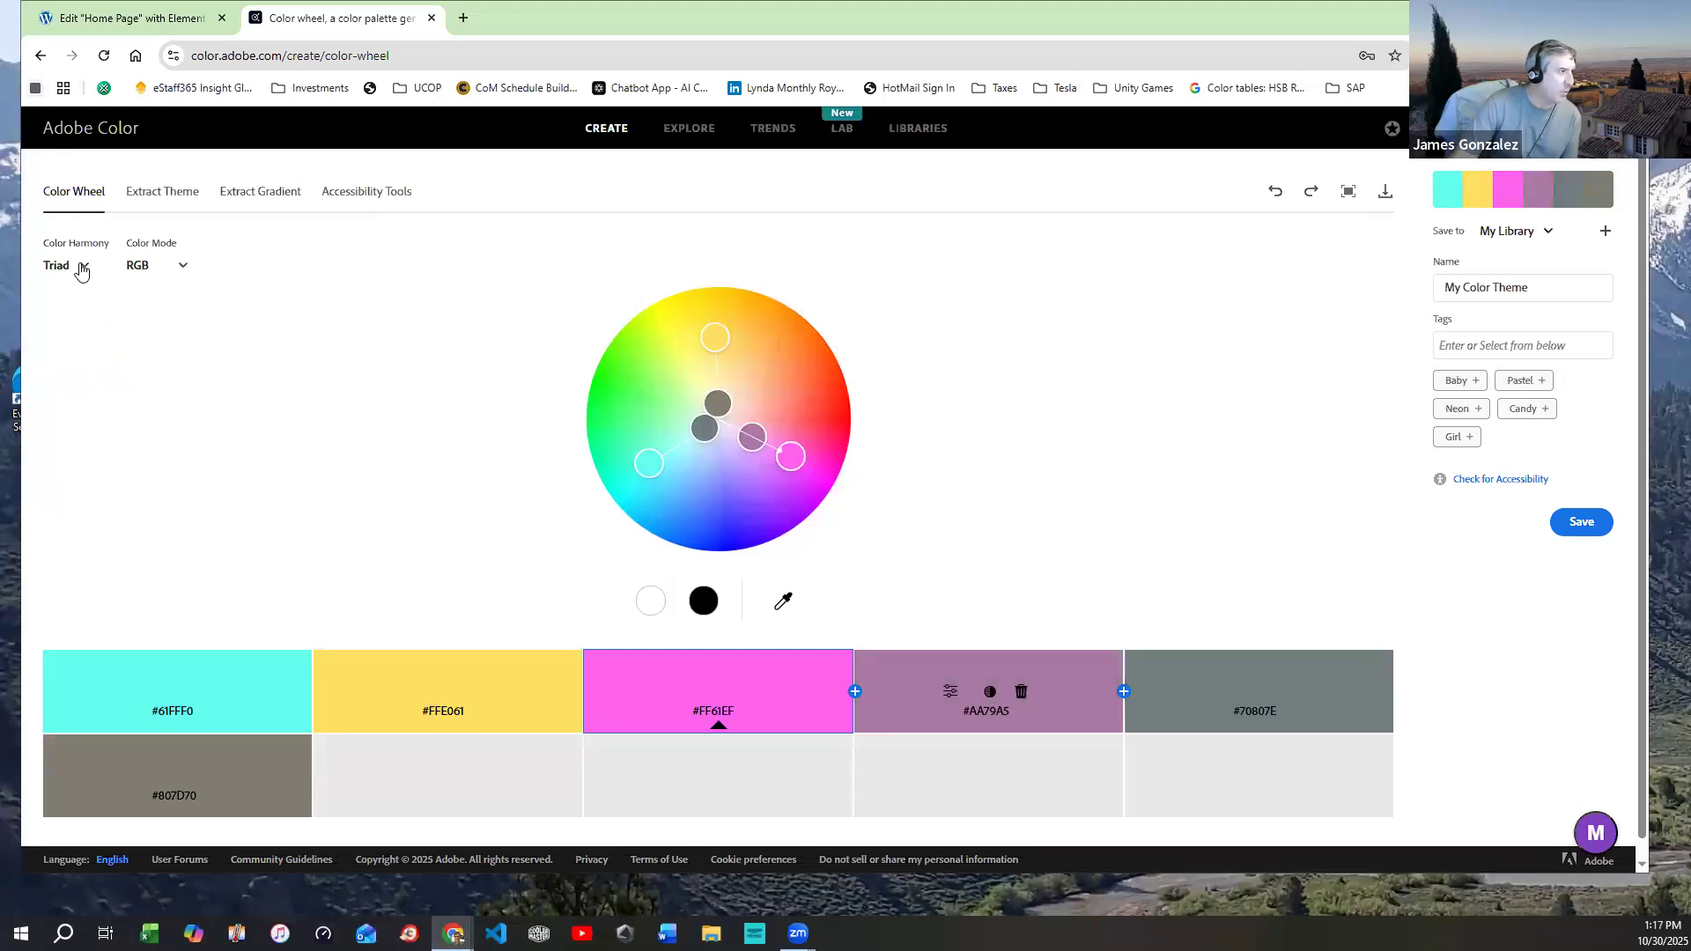
click(82, 270)
click(95, 390)
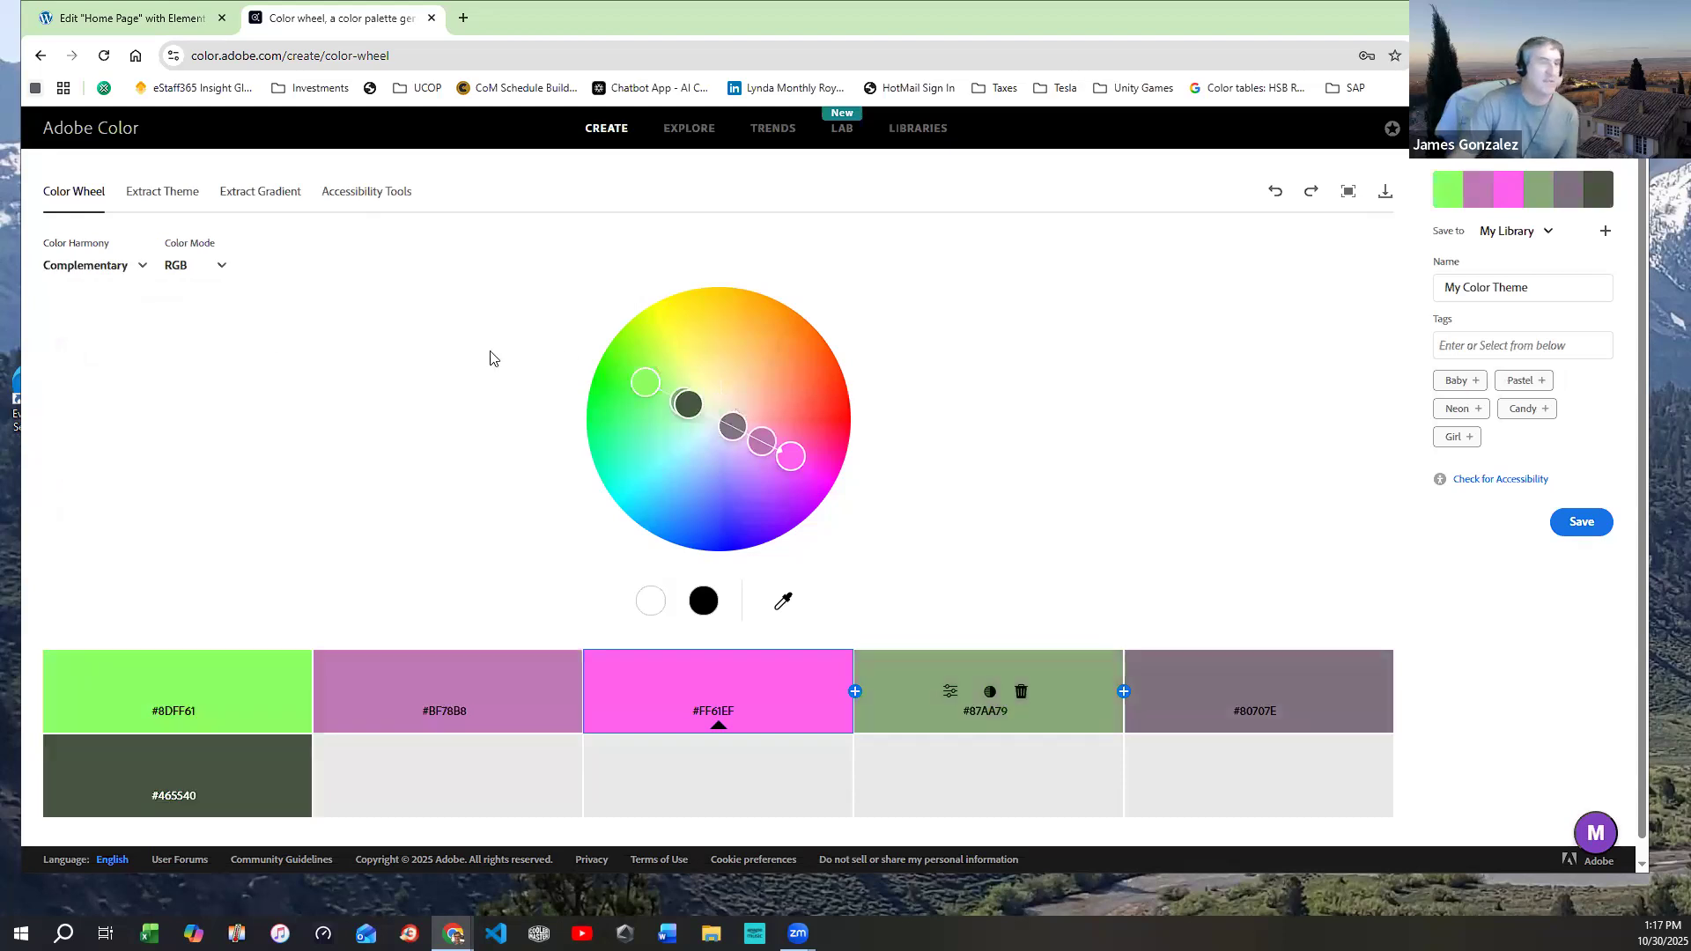
Move the Complementary markers to form a light pink and bright green palette, about #FFA6D7 and #62FF5C
drag(635, 390, 797, 400)
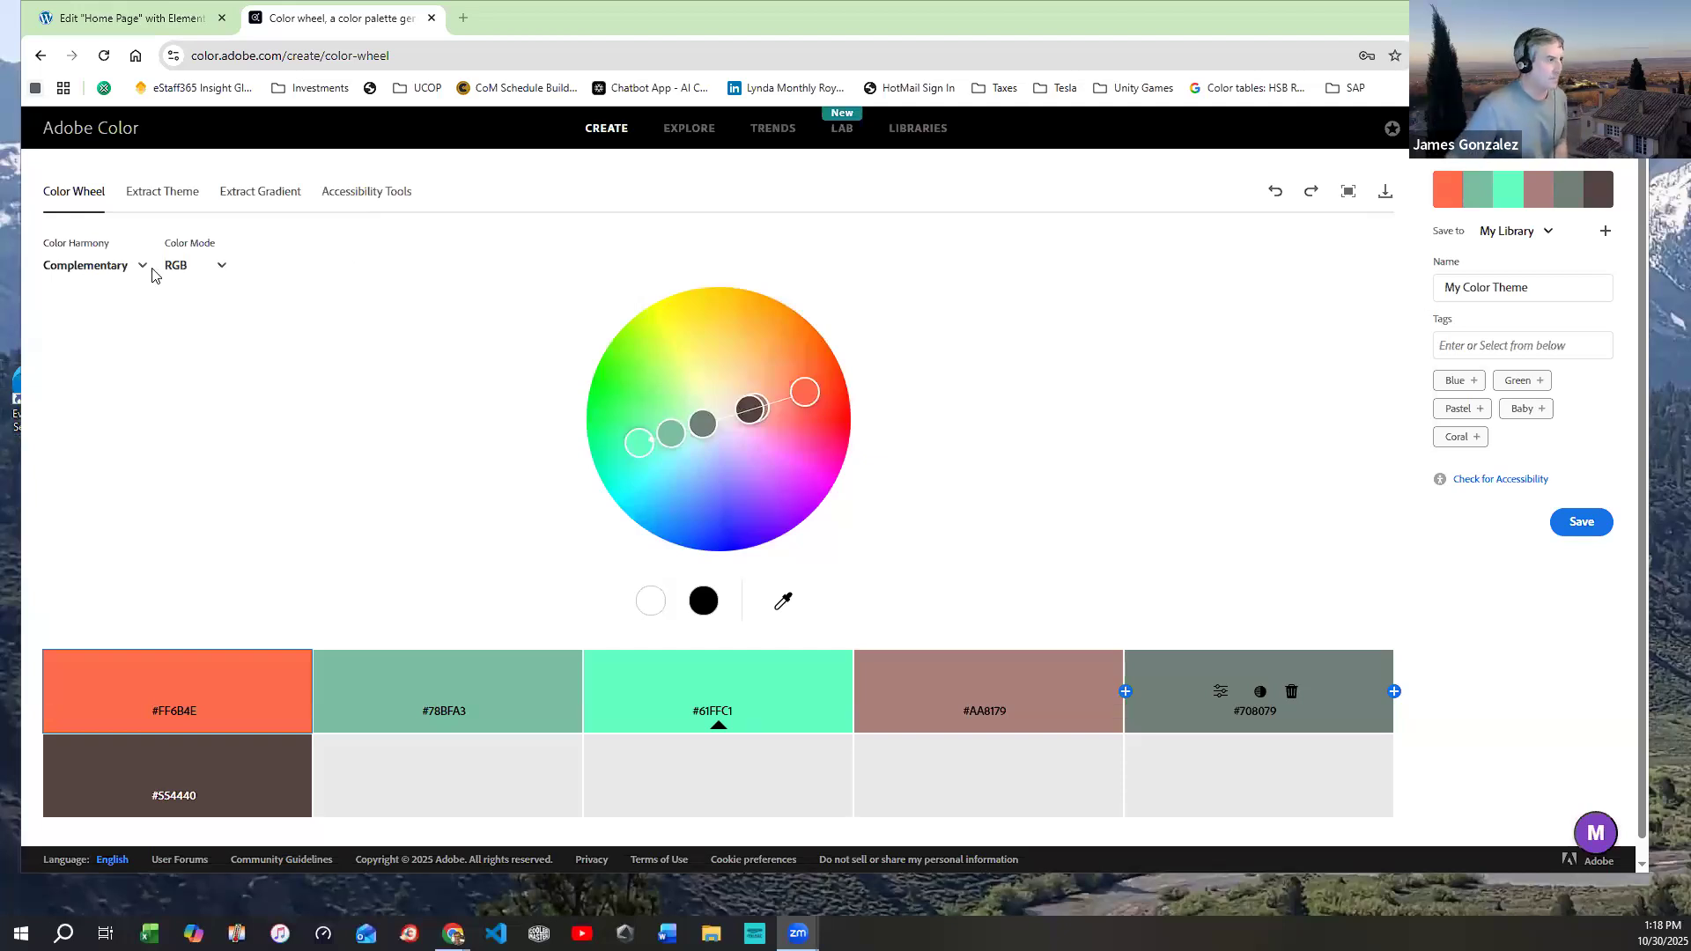
drag(642, 447, 637, 391)
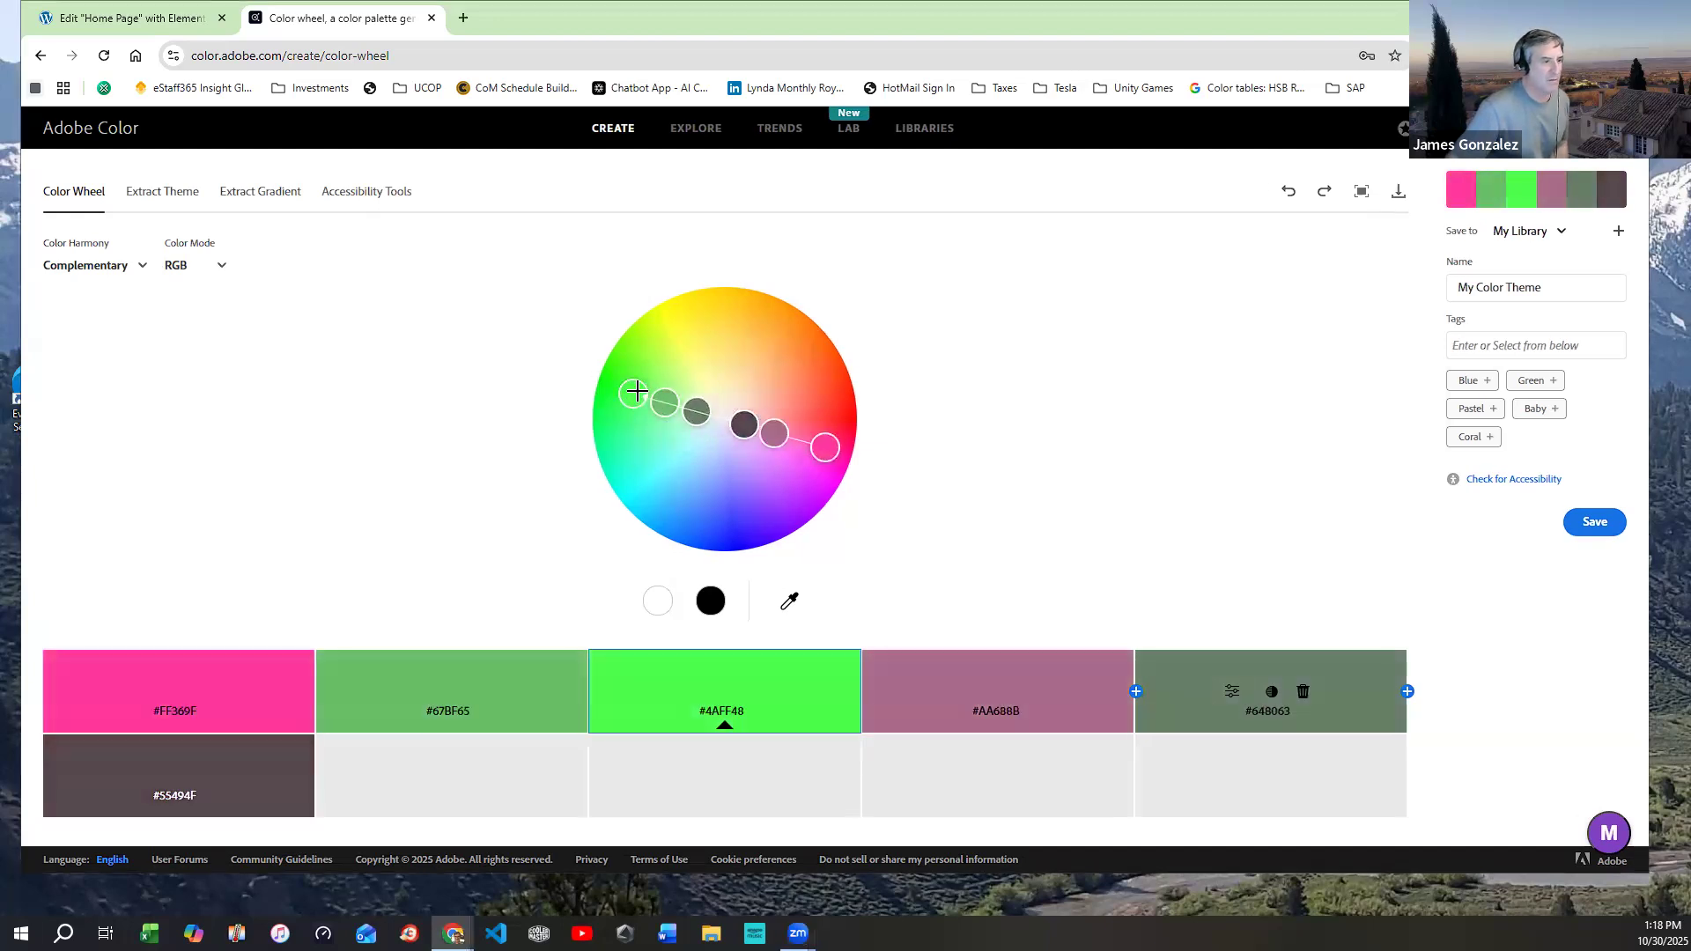
drag(817, 453, 776, 459)
drag(674, 399, 626, 404)
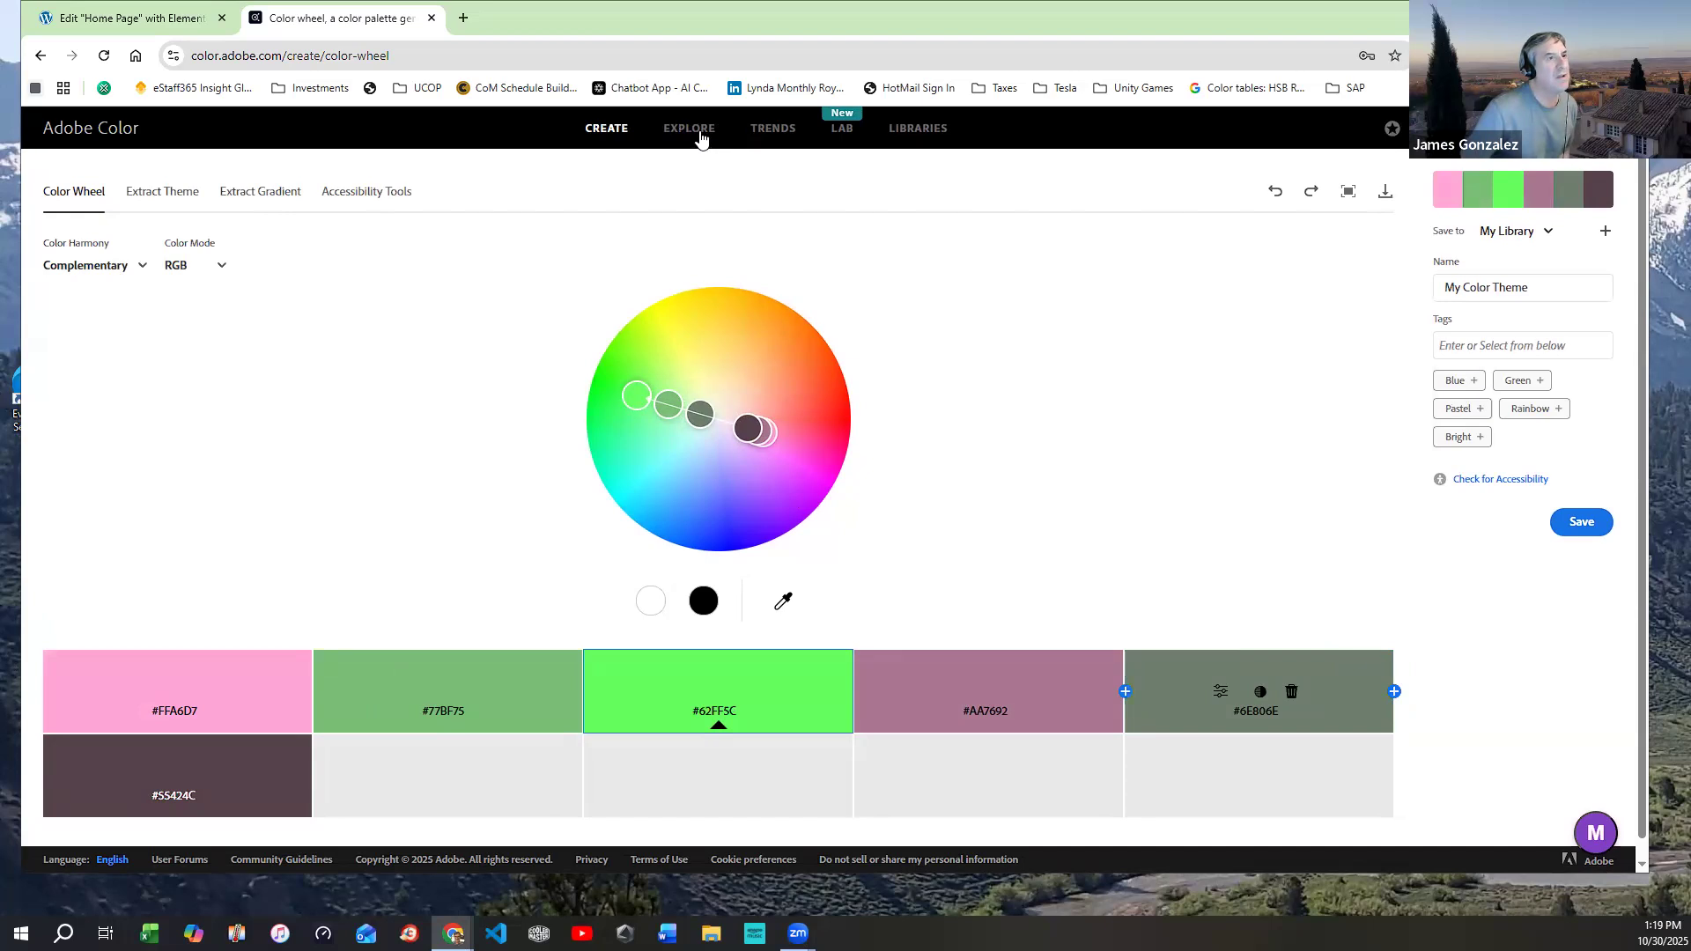
Open the dark red, gray and tan palette of the Bazaar magazine cover from Adobe Color's Fashion trends
click(773, 130)
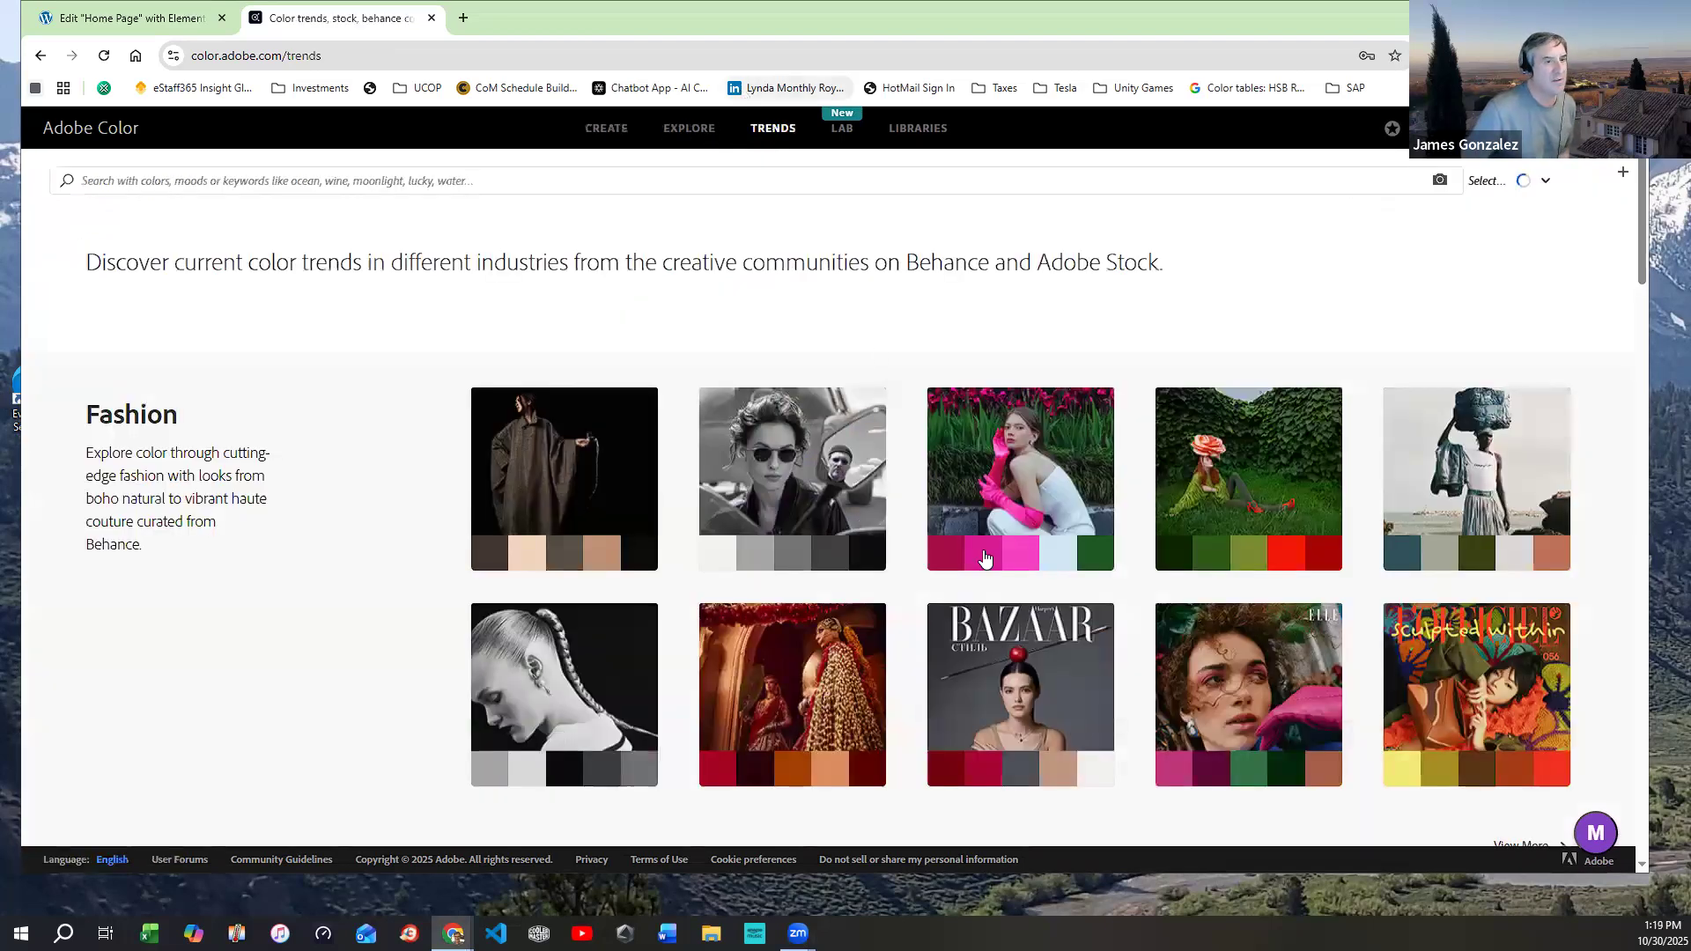
scroll(1001, 673, down, 5)
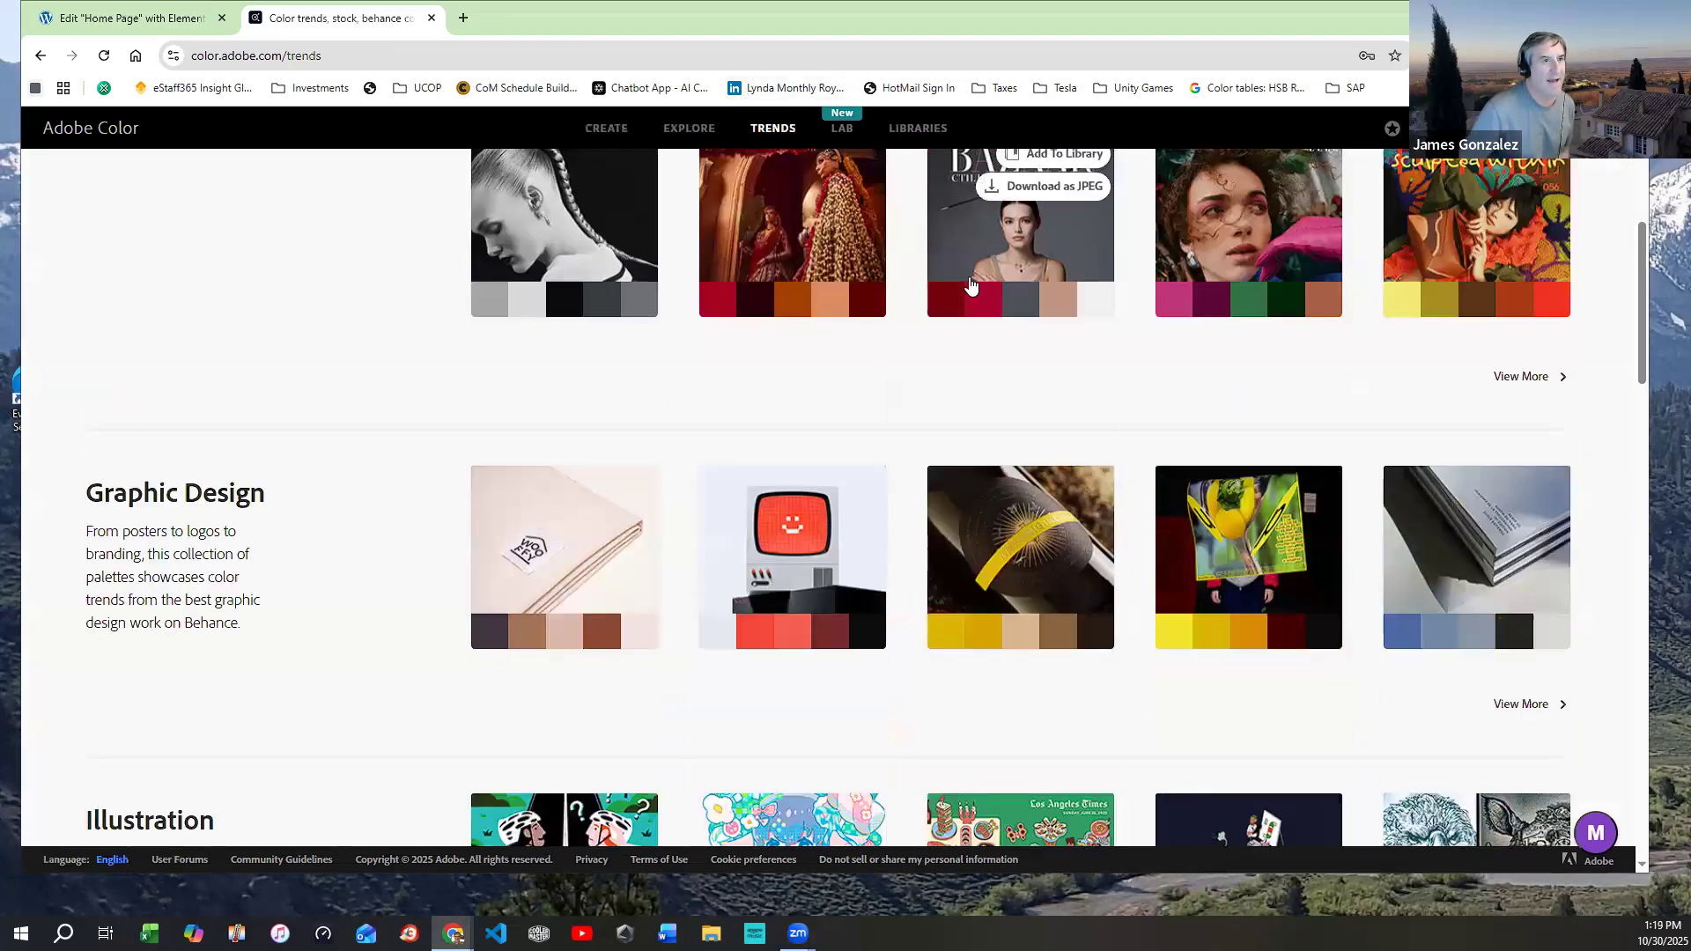
click(955, 290)
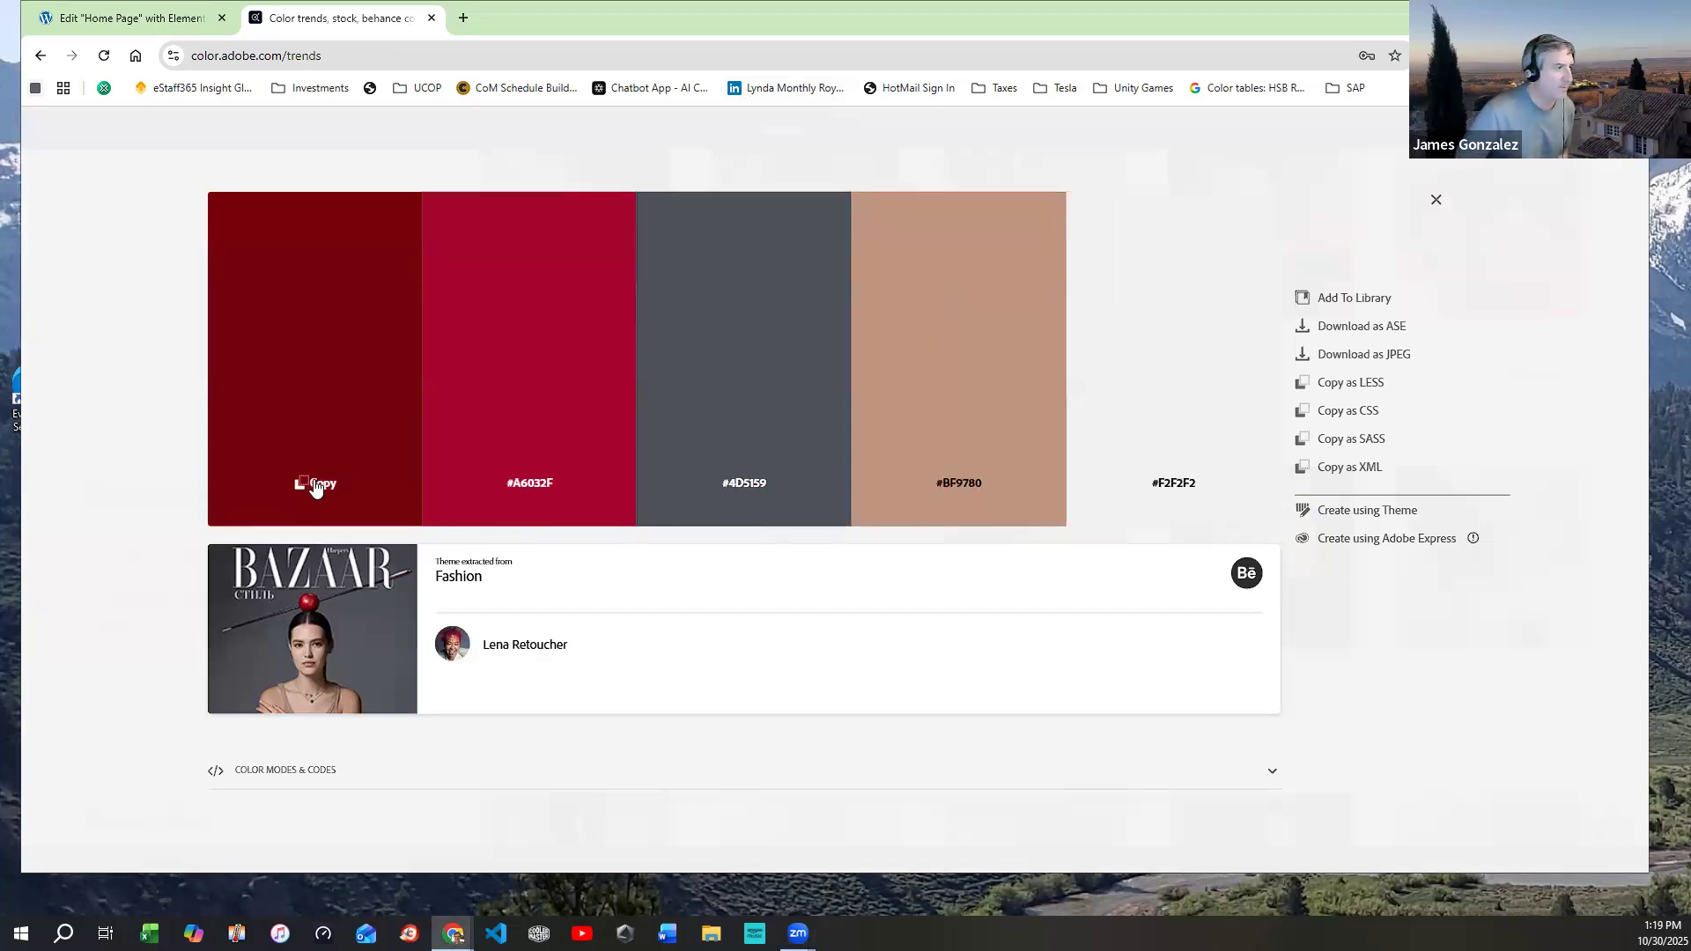
Switch to the Elementor home page and examine its page structure and the Theme Builder's site parts
click(185, 19)
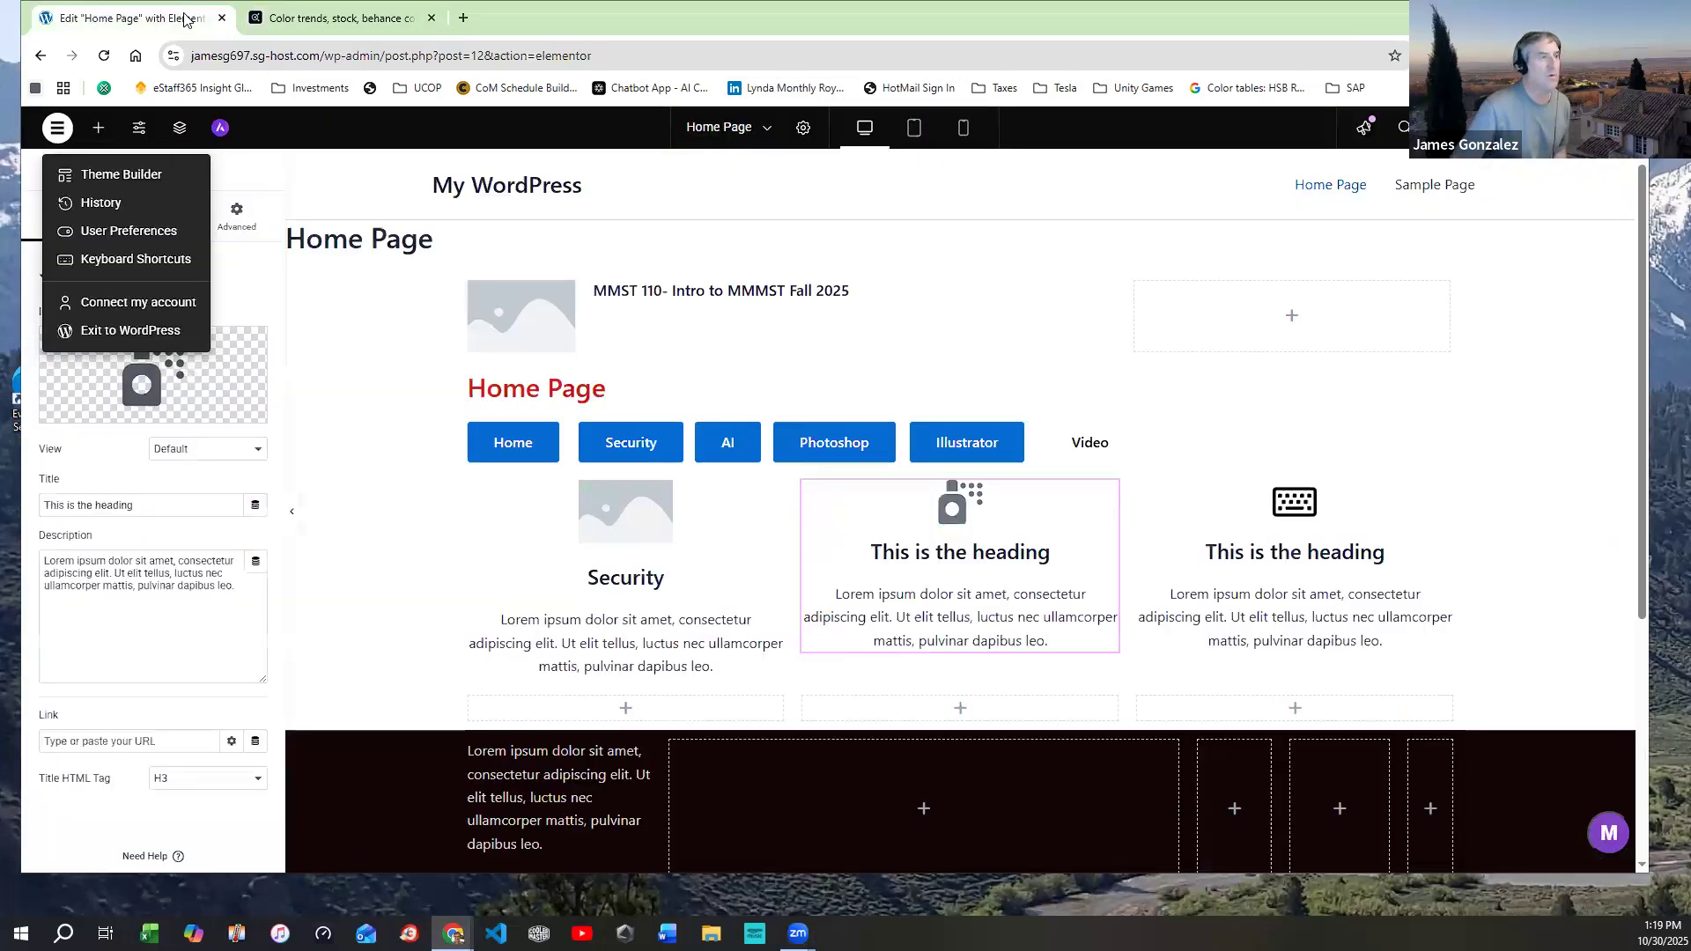
click(1027, 211)
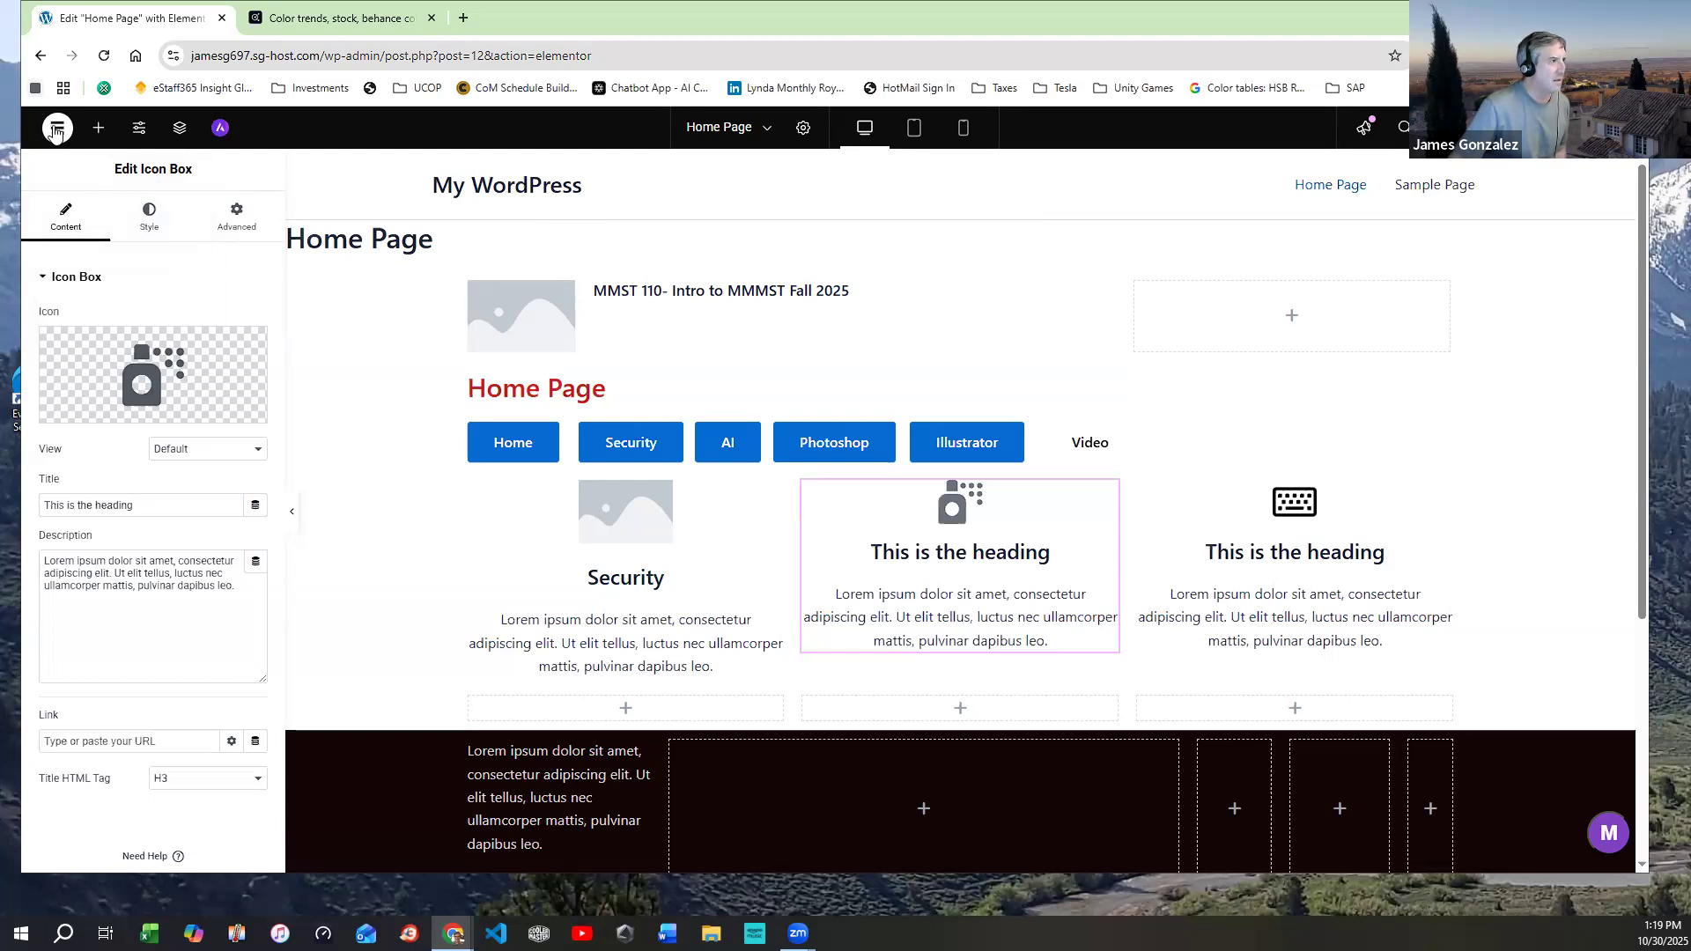
click(176, 131)
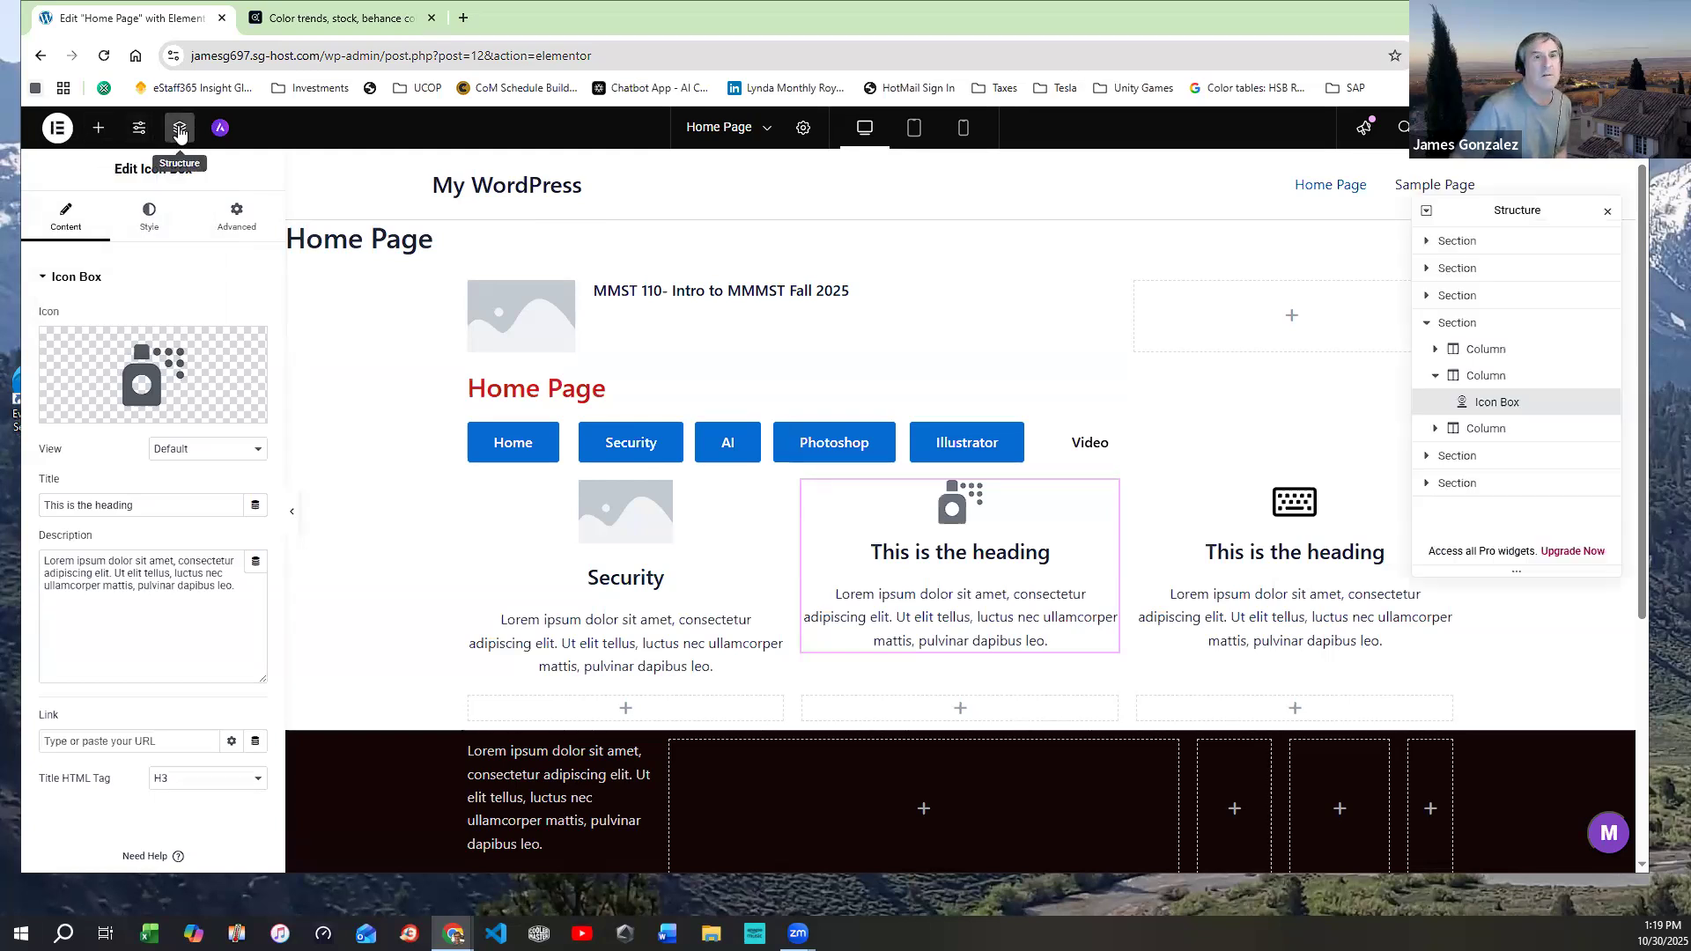
click(57, 127)
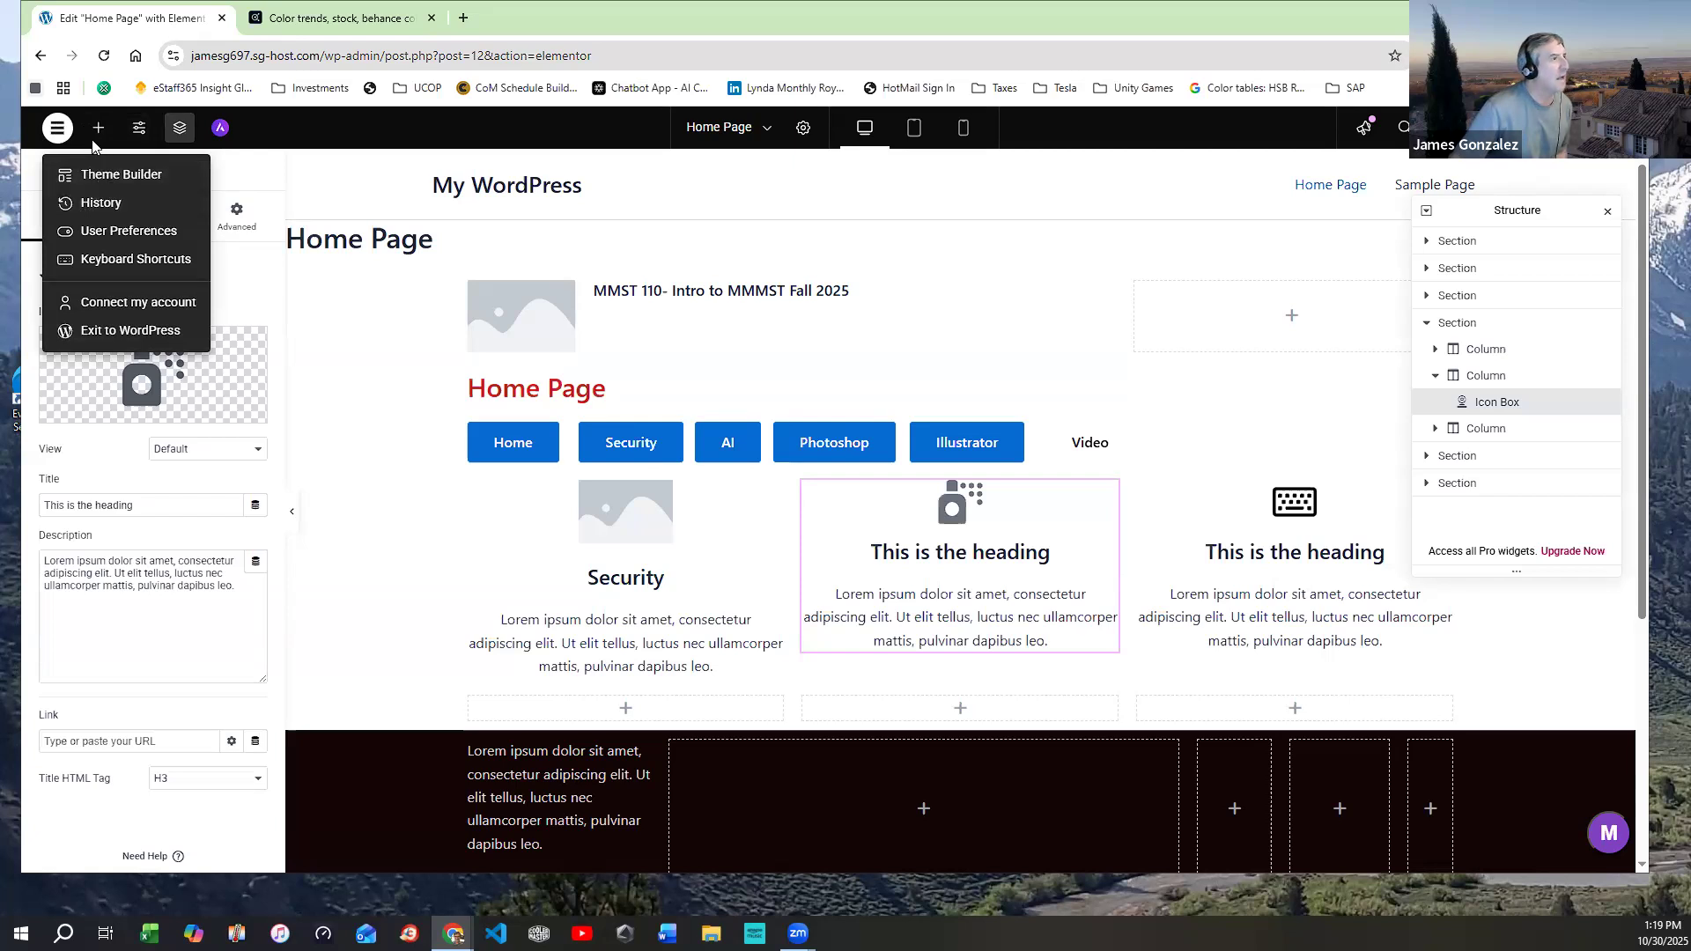
click(98, 175)
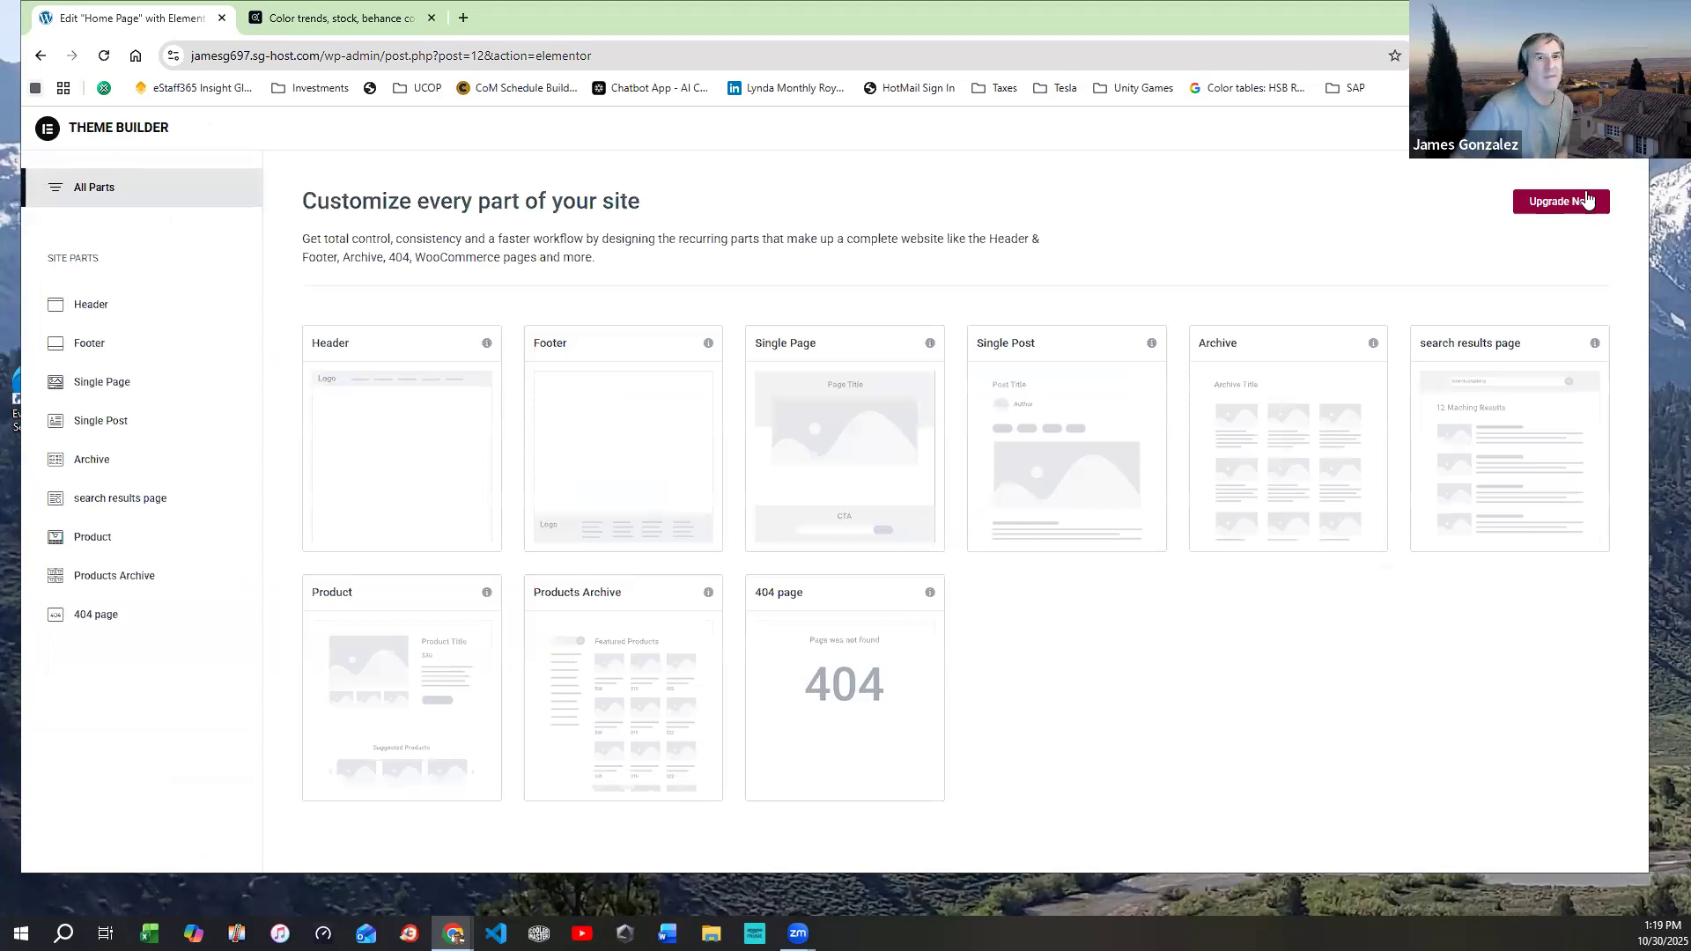
key(Escape)
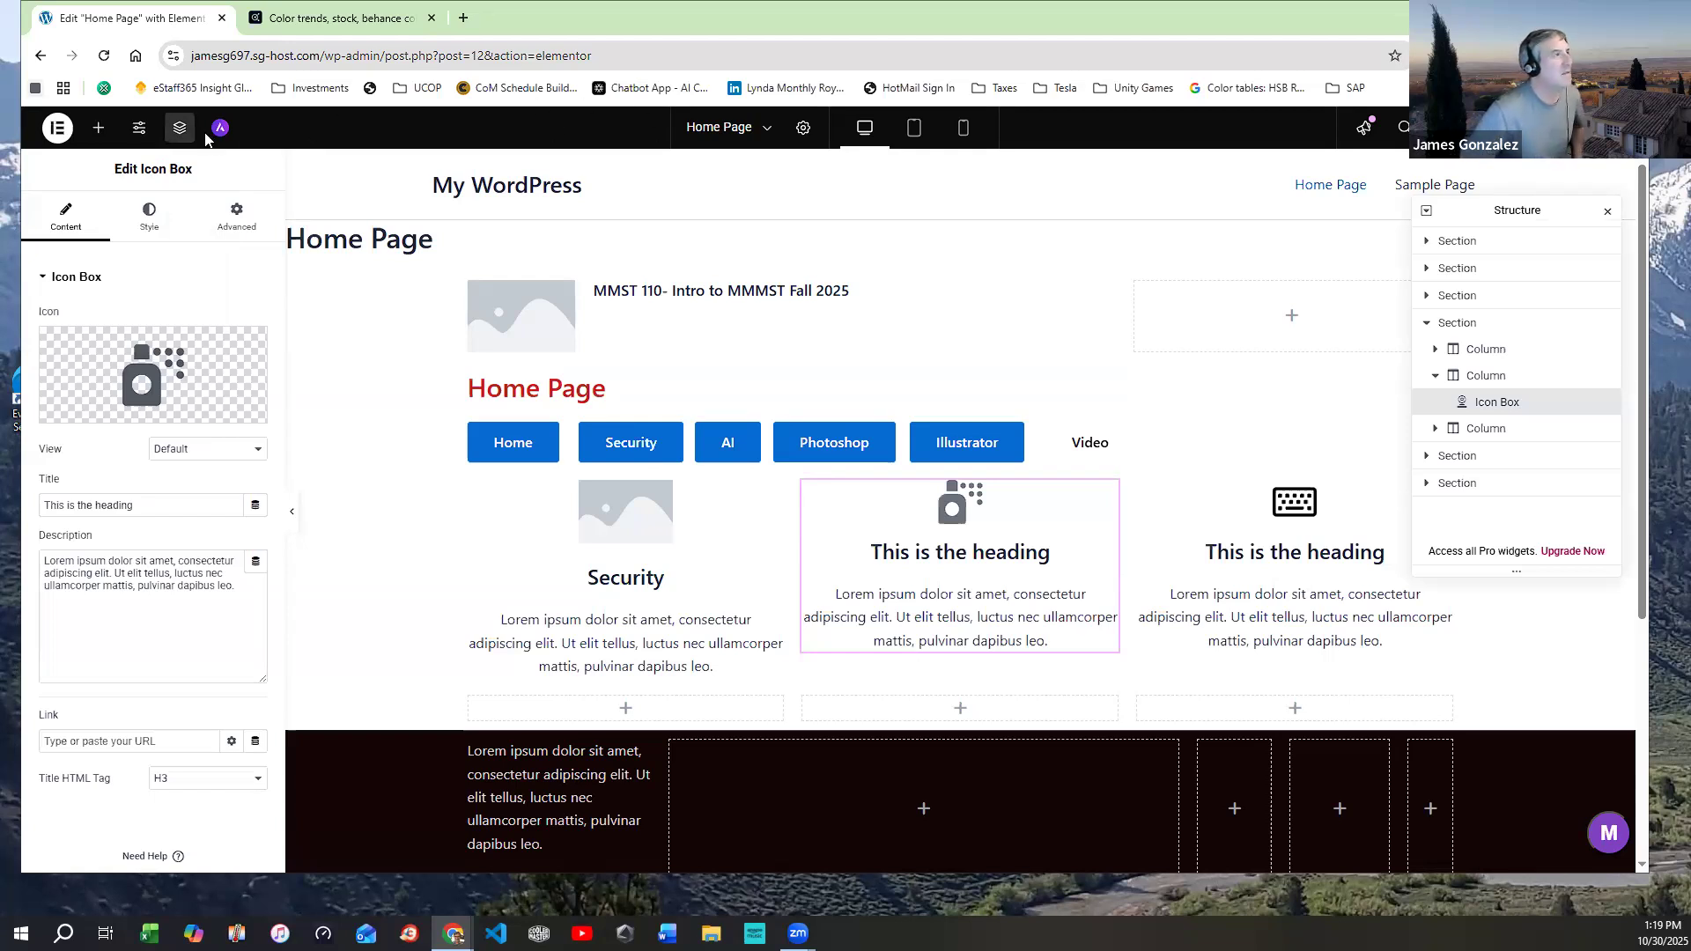
Open the Global Colors in Elementor's site settings
click(138, 131)
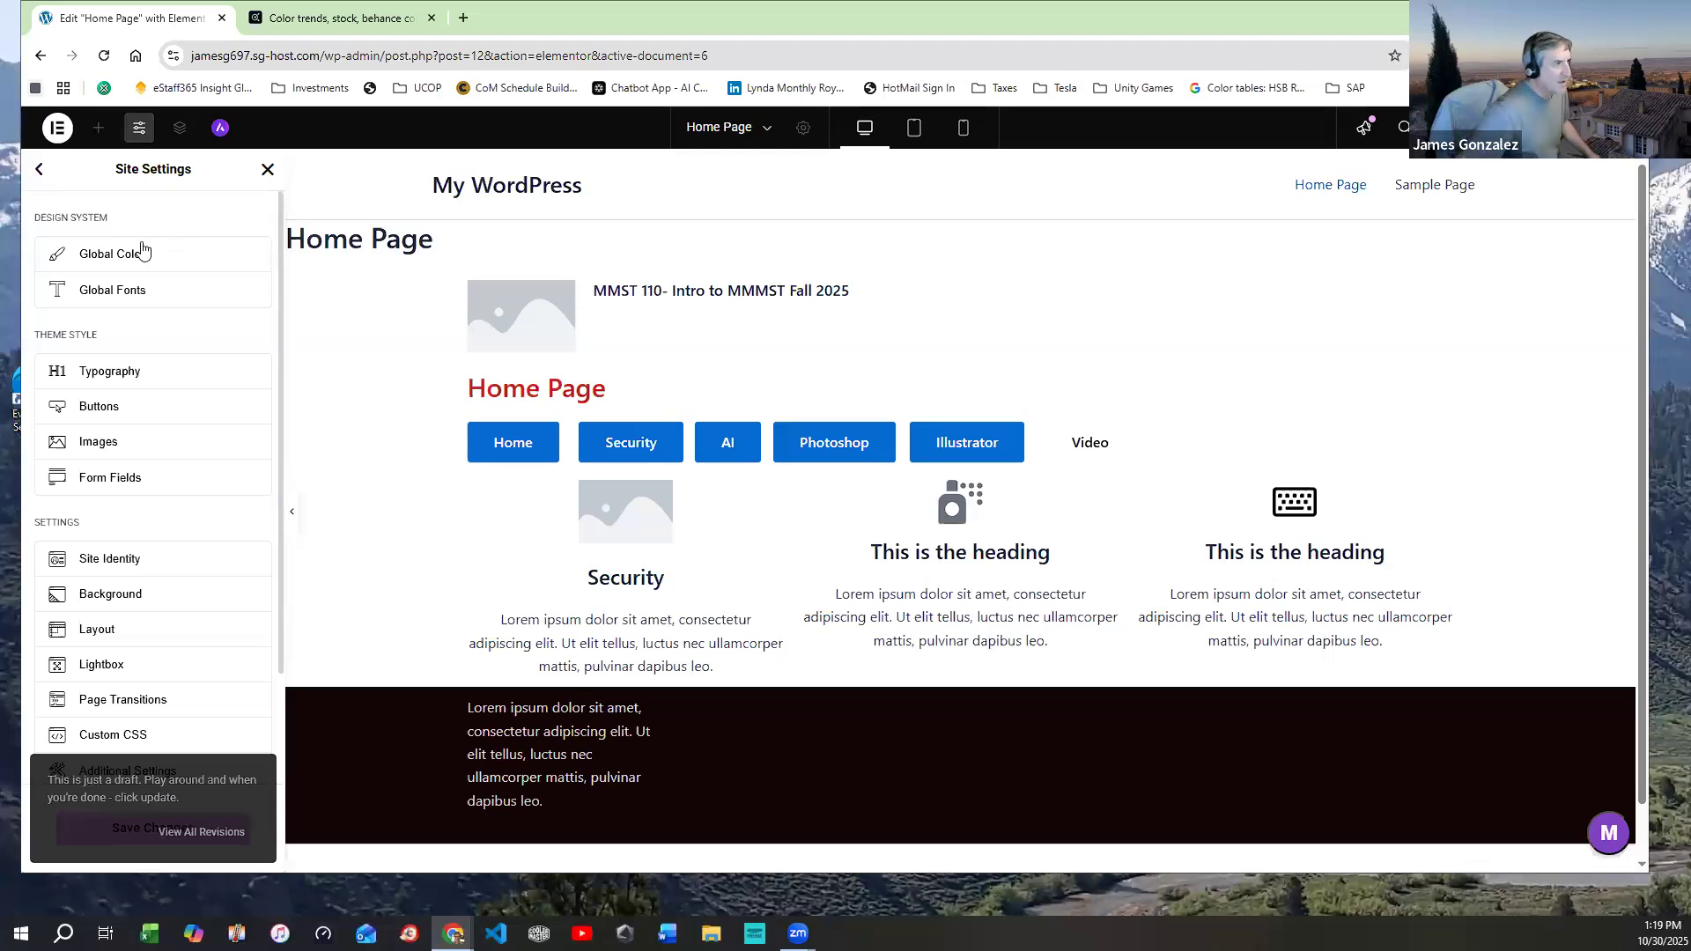
click(112, 254)
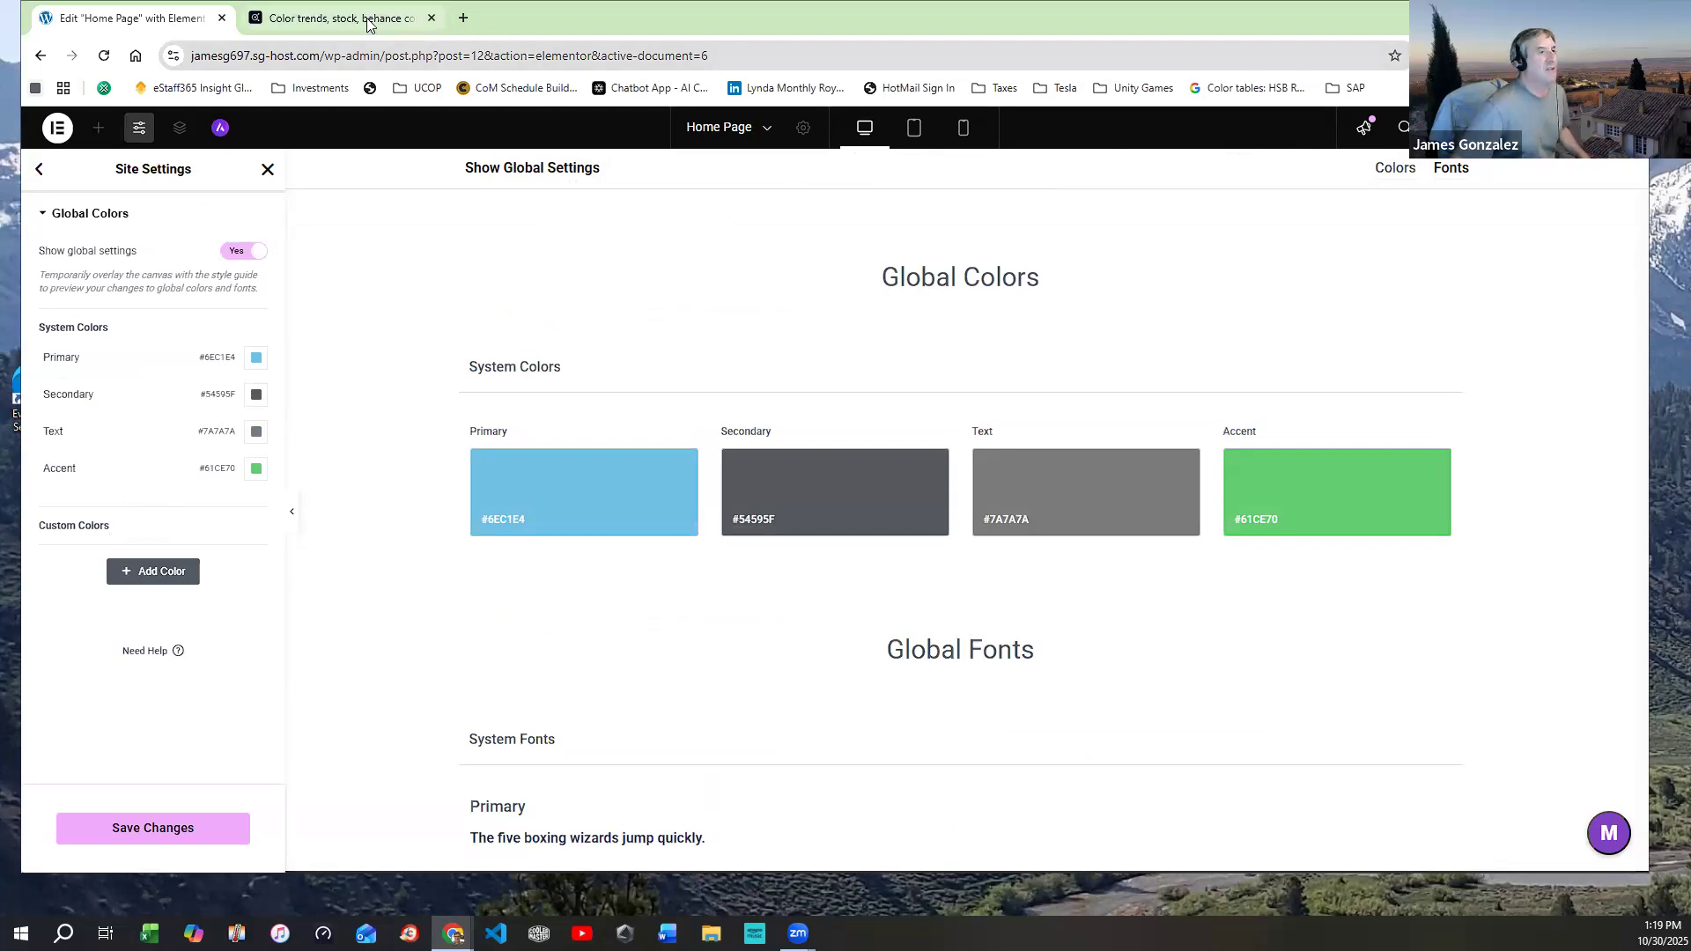
click(333, 27)
click(185, 19)
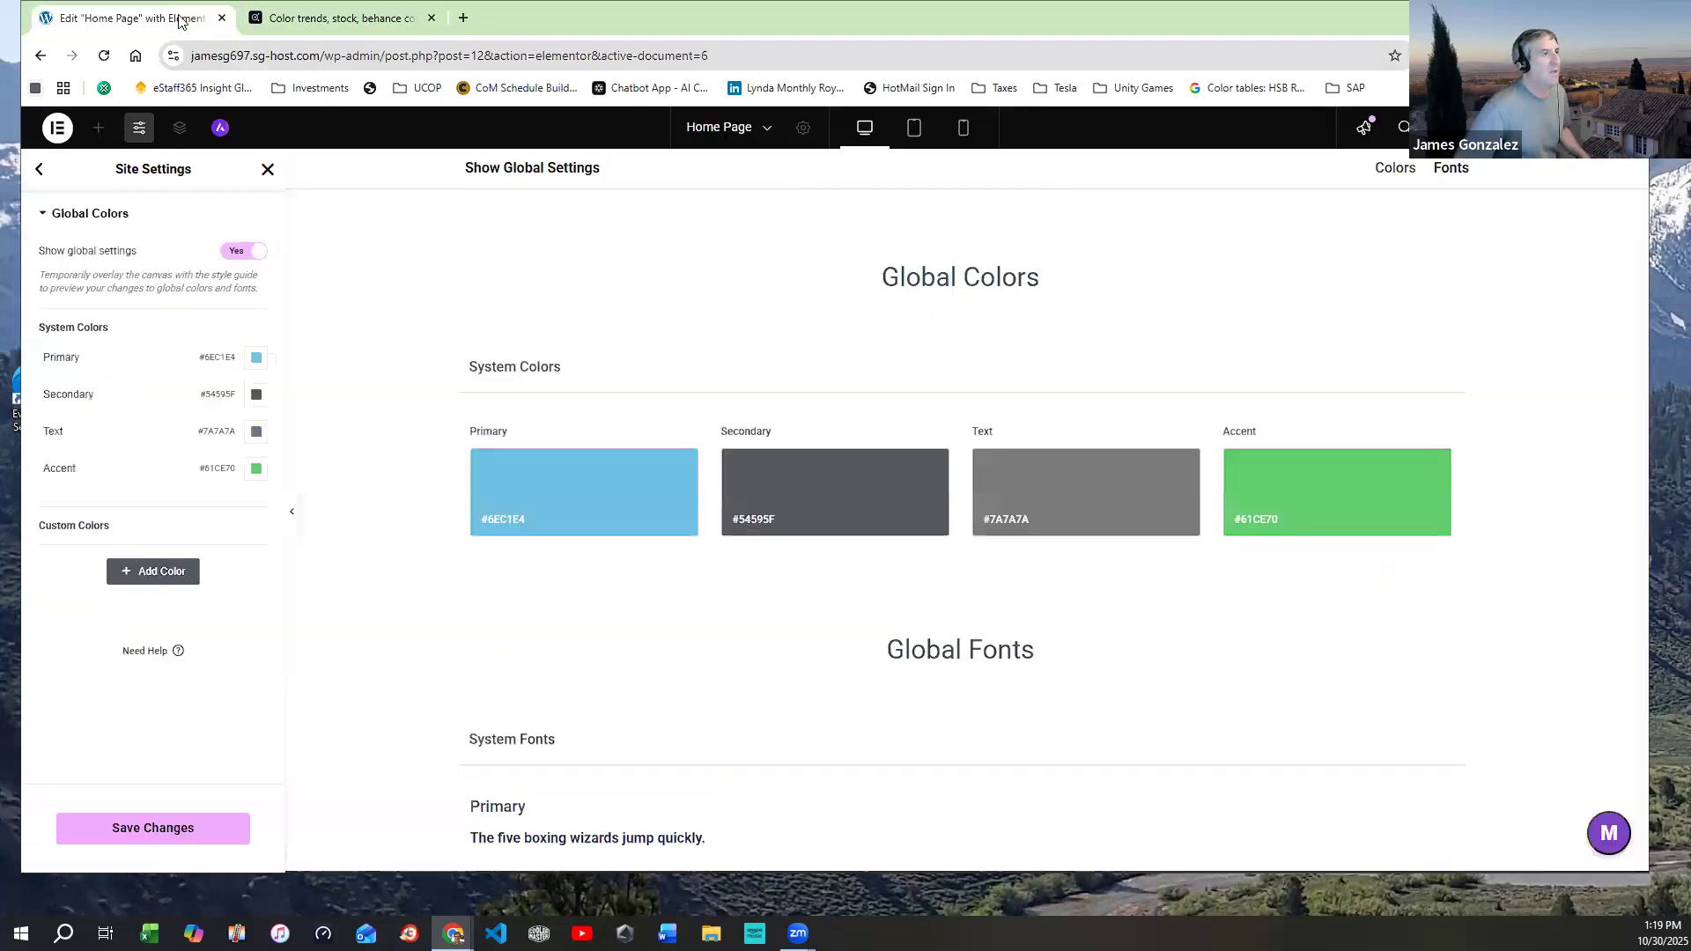
Copy the dark red #73020C from the Adobe Color palette and set it as Elementor's global Accent color
click(363, 25)
mouse_move(295, 416)
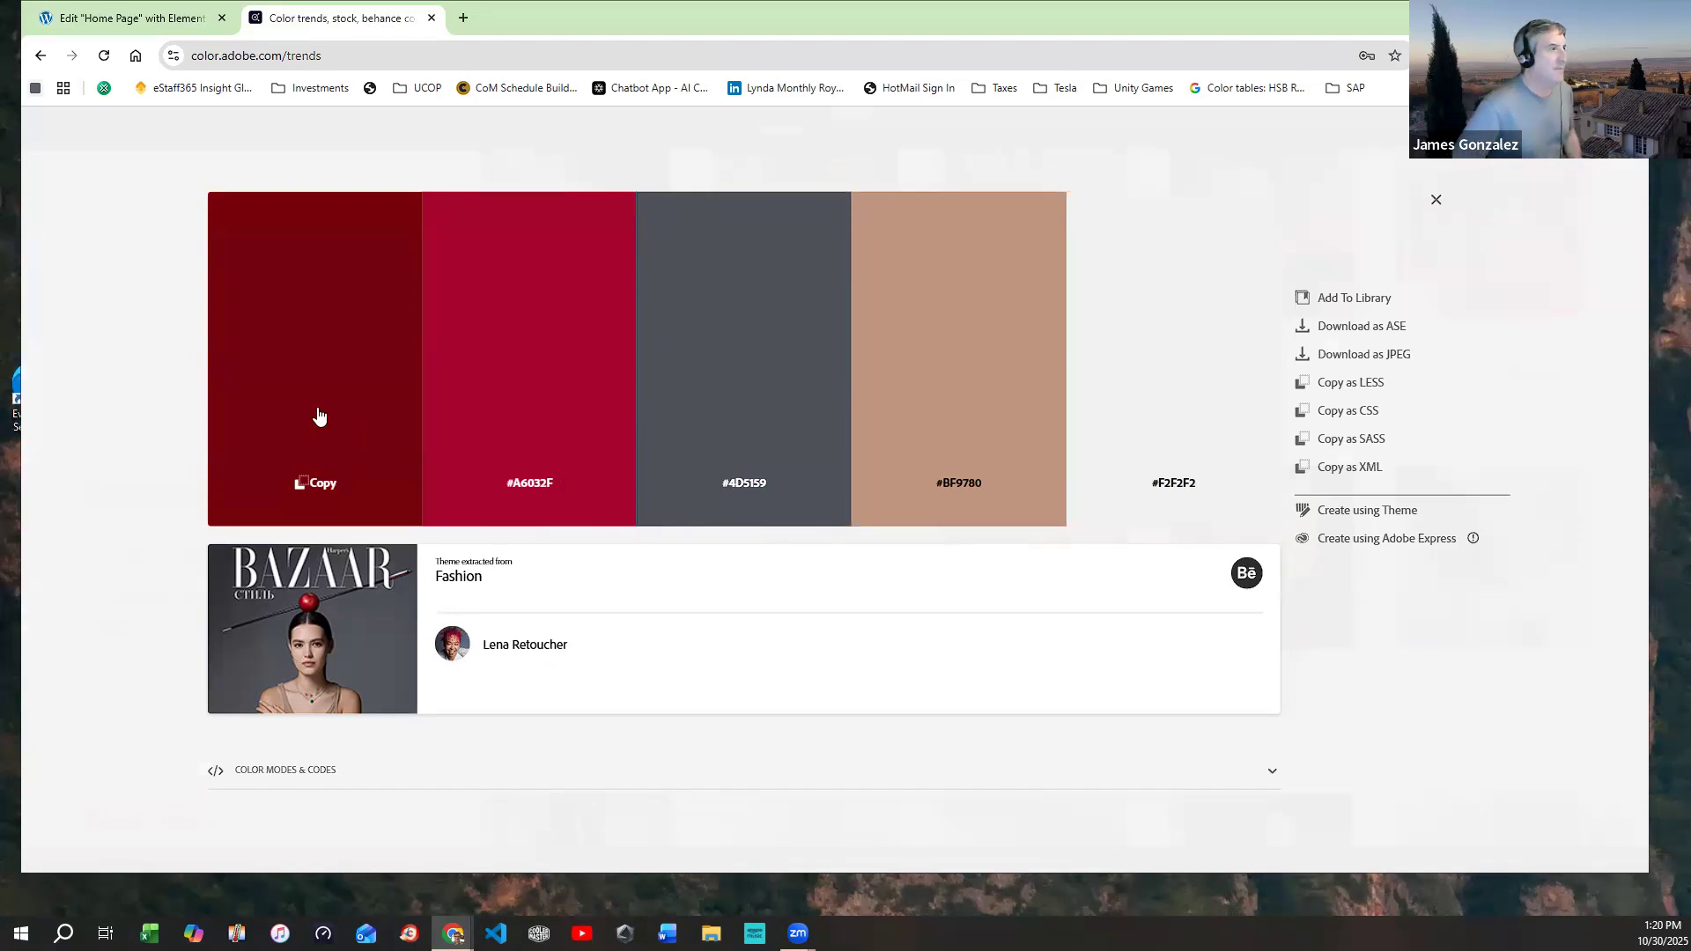
click(140, 19)
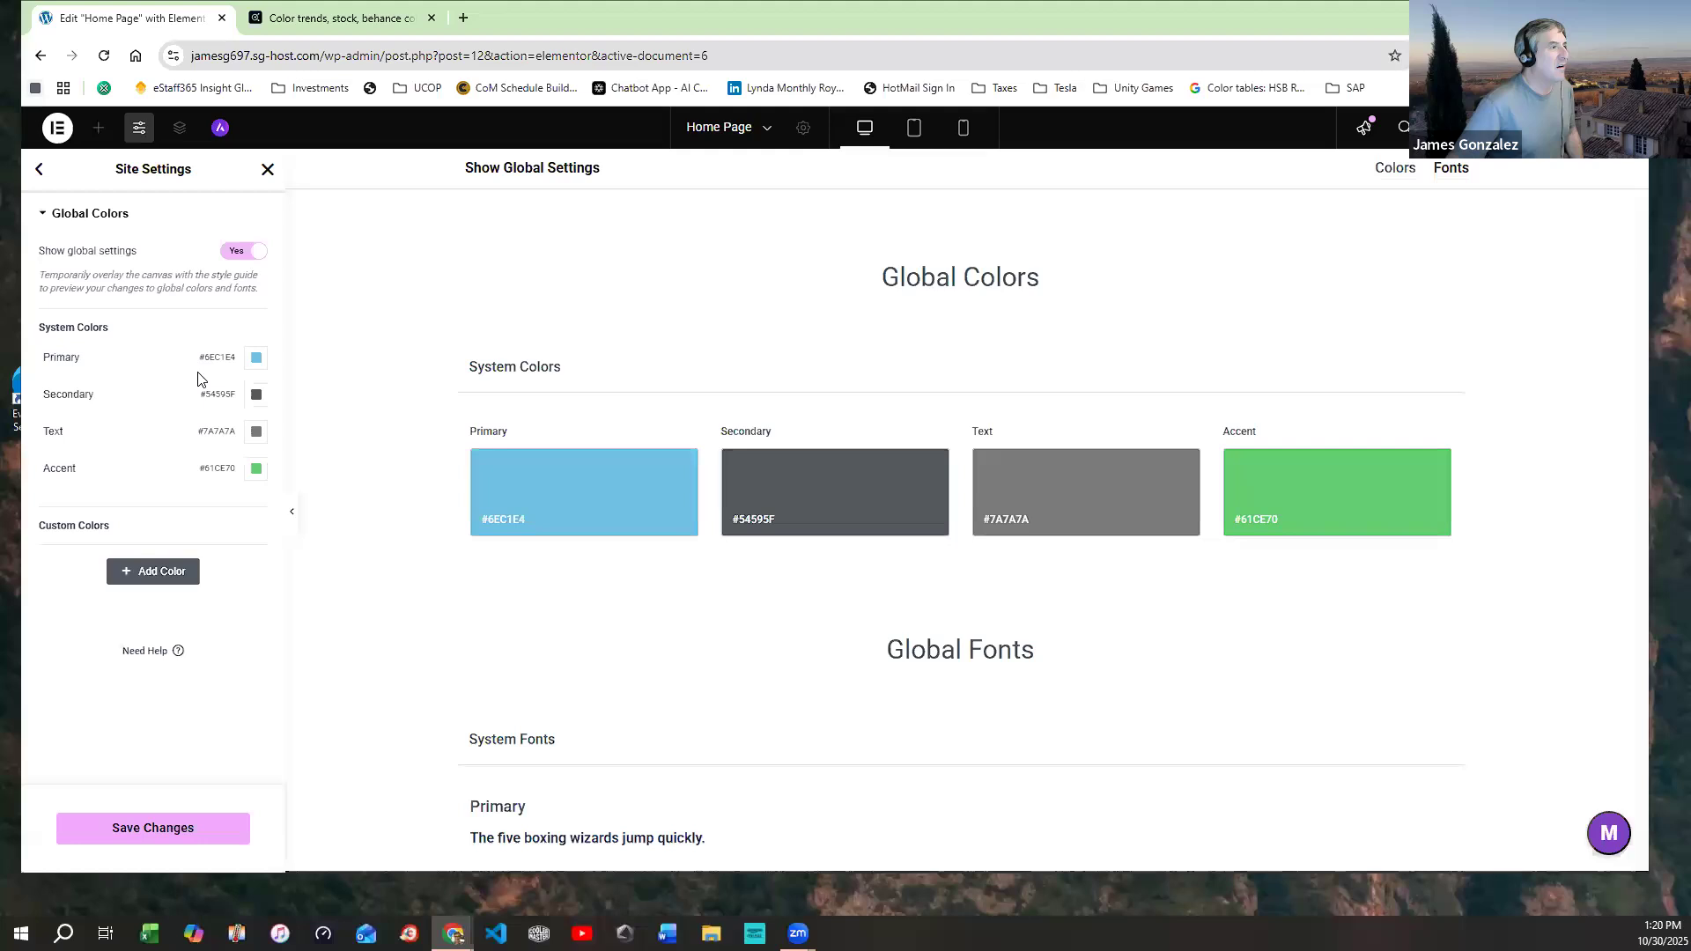
click(256, 472)
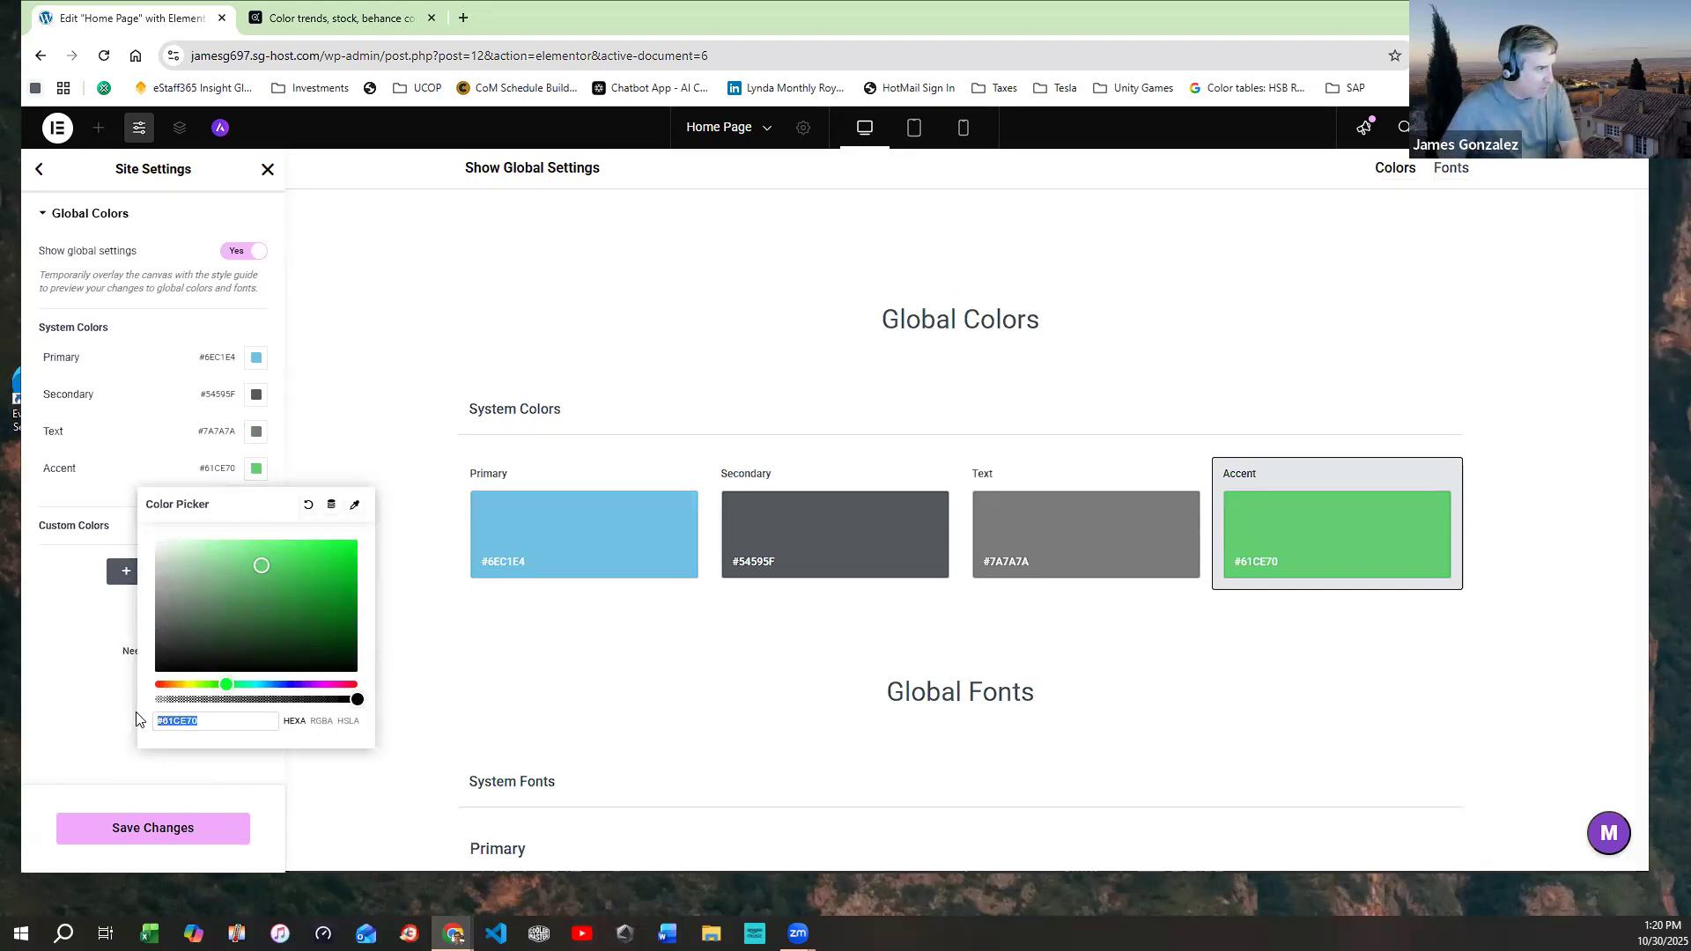
text(#73020C)
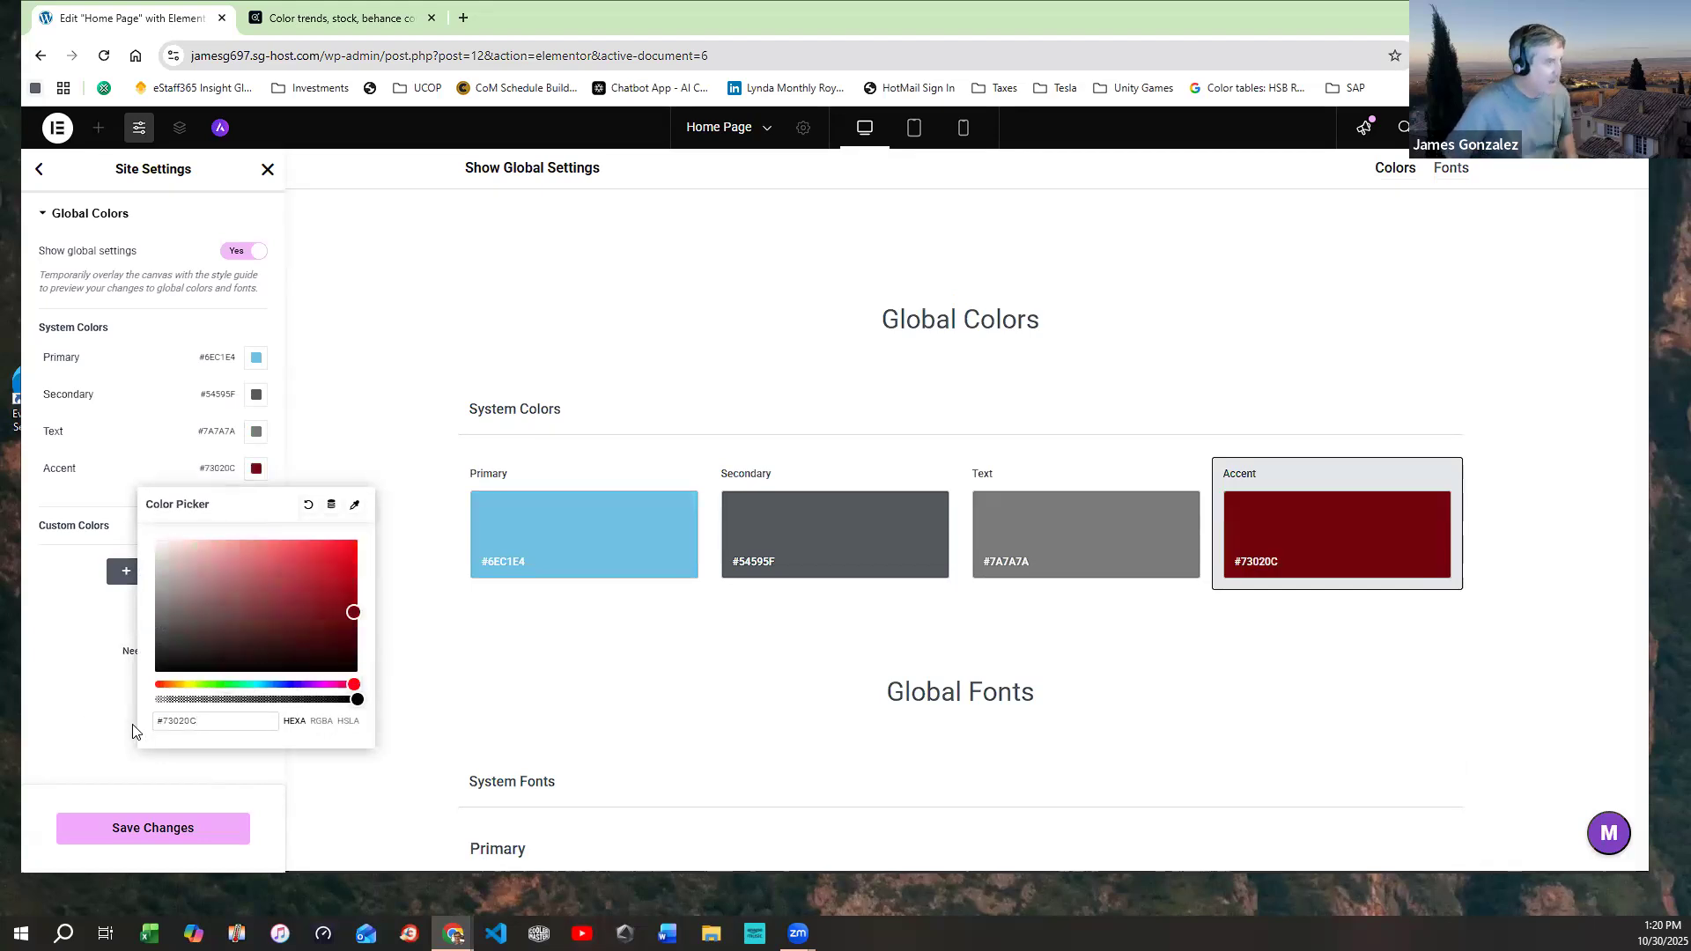
Darken the global Text color to a charcoal gray, about #2F2F2F
click(1128, 567)
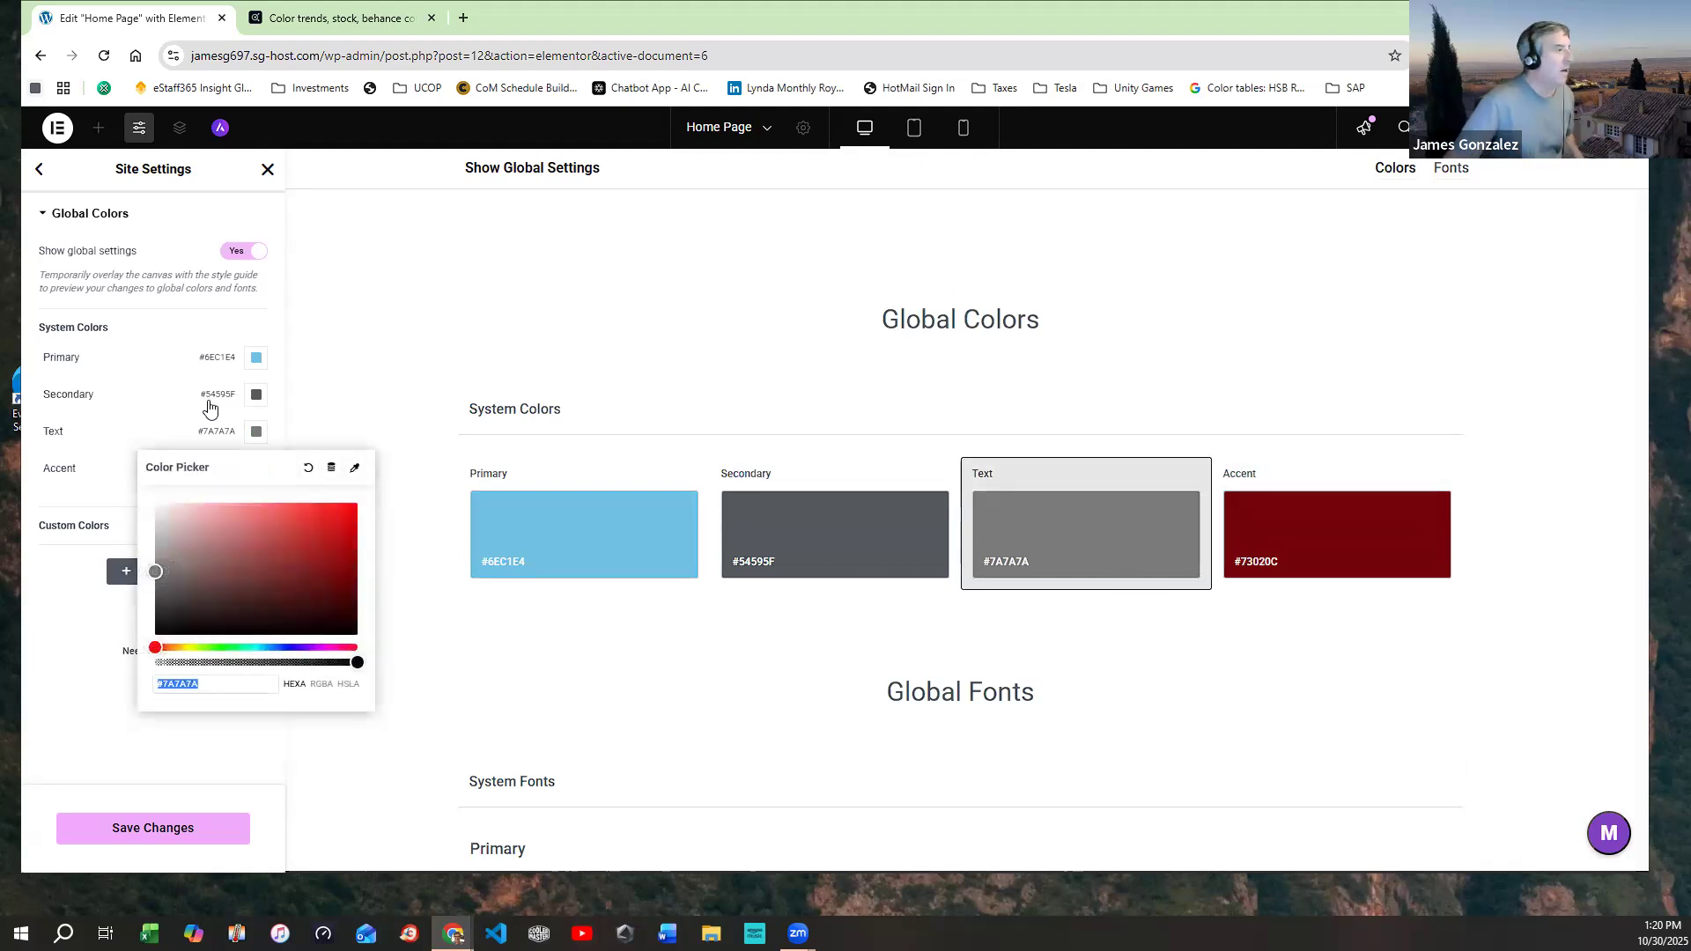
click(253, 433)
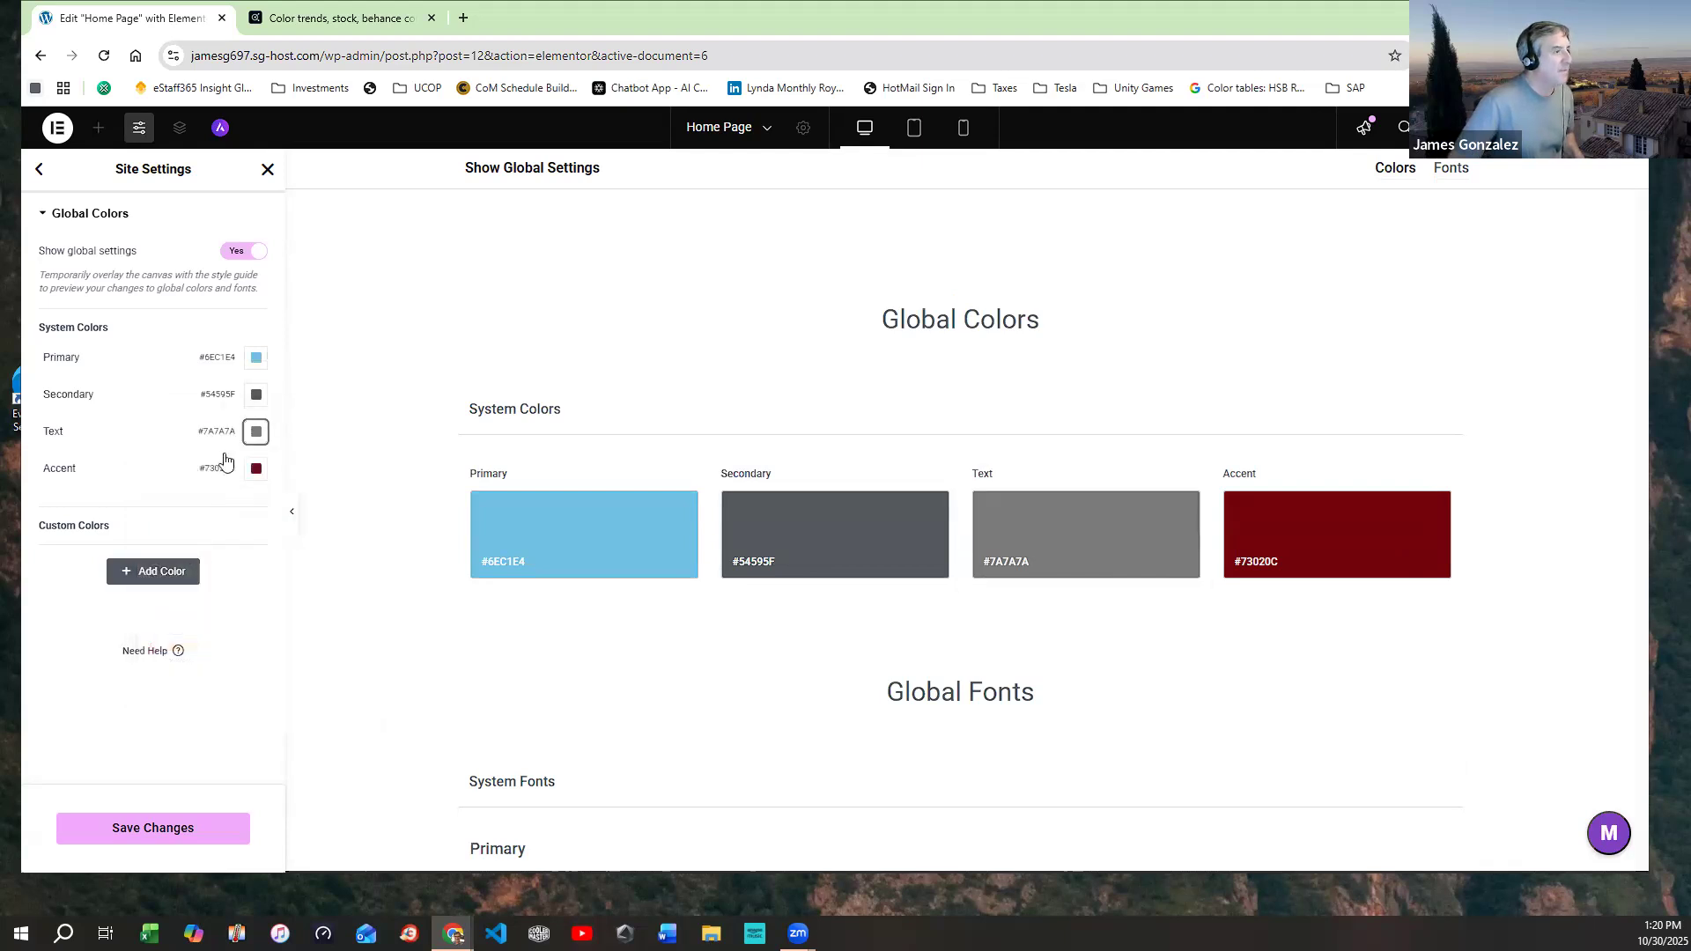
click(254, 431)
drag(157, 575, 148, 611)
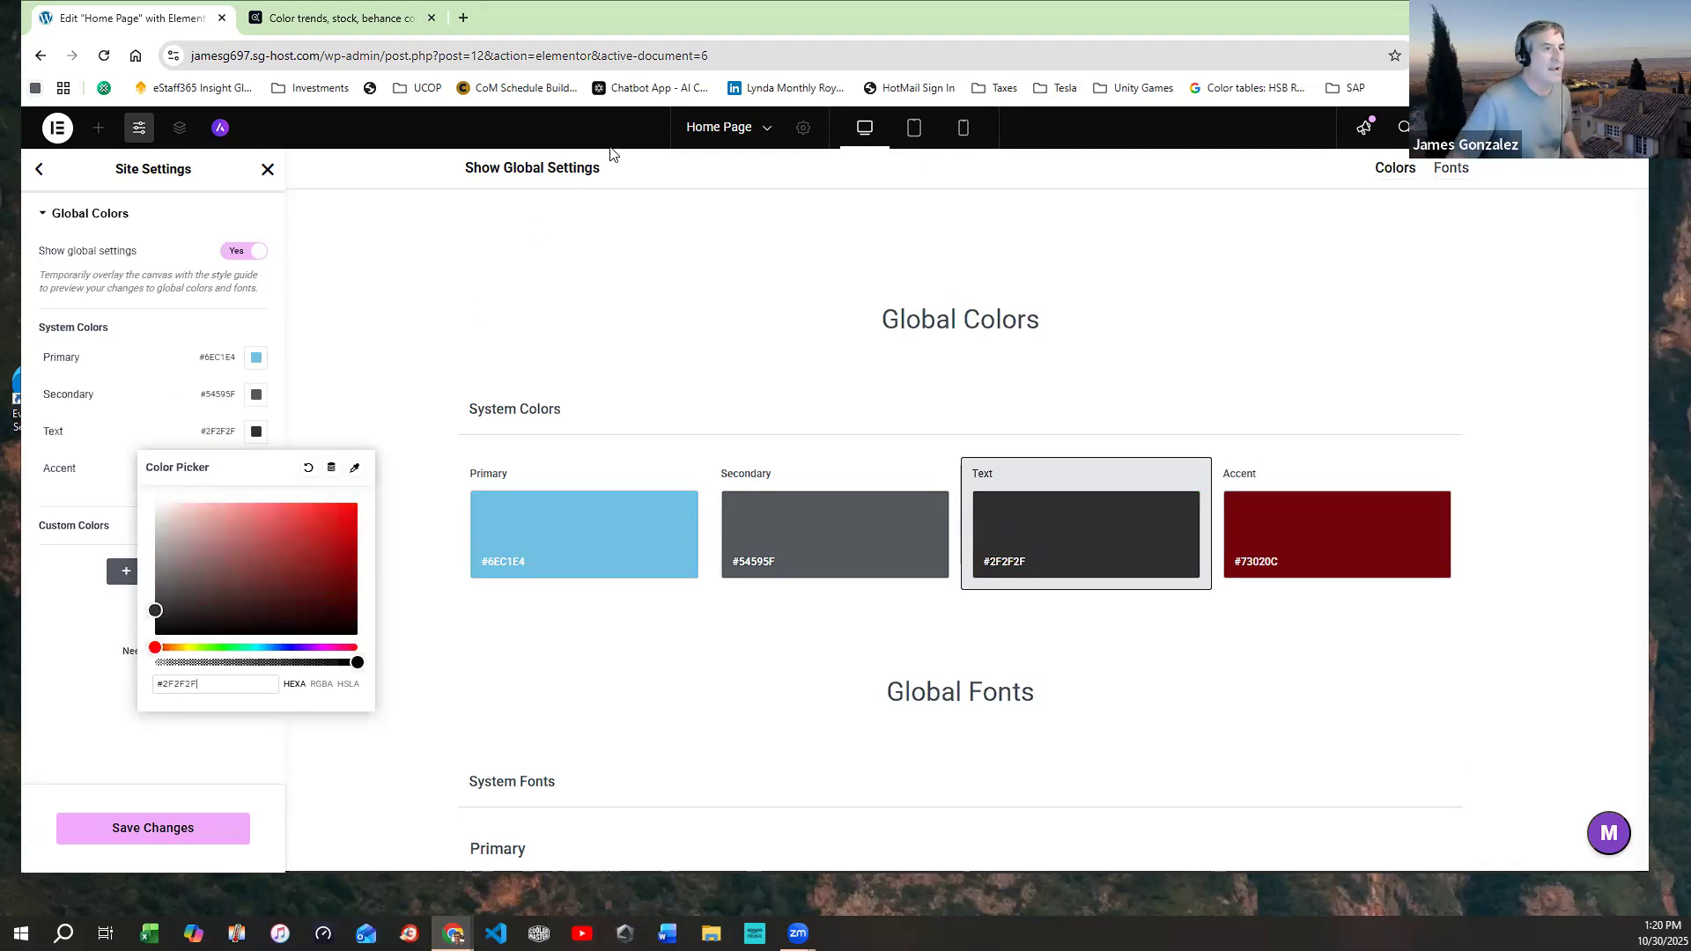
Copy the tan #BF9780 from the Adobe Color palette and set it as Elementor's global Primary color
click(382, 23)
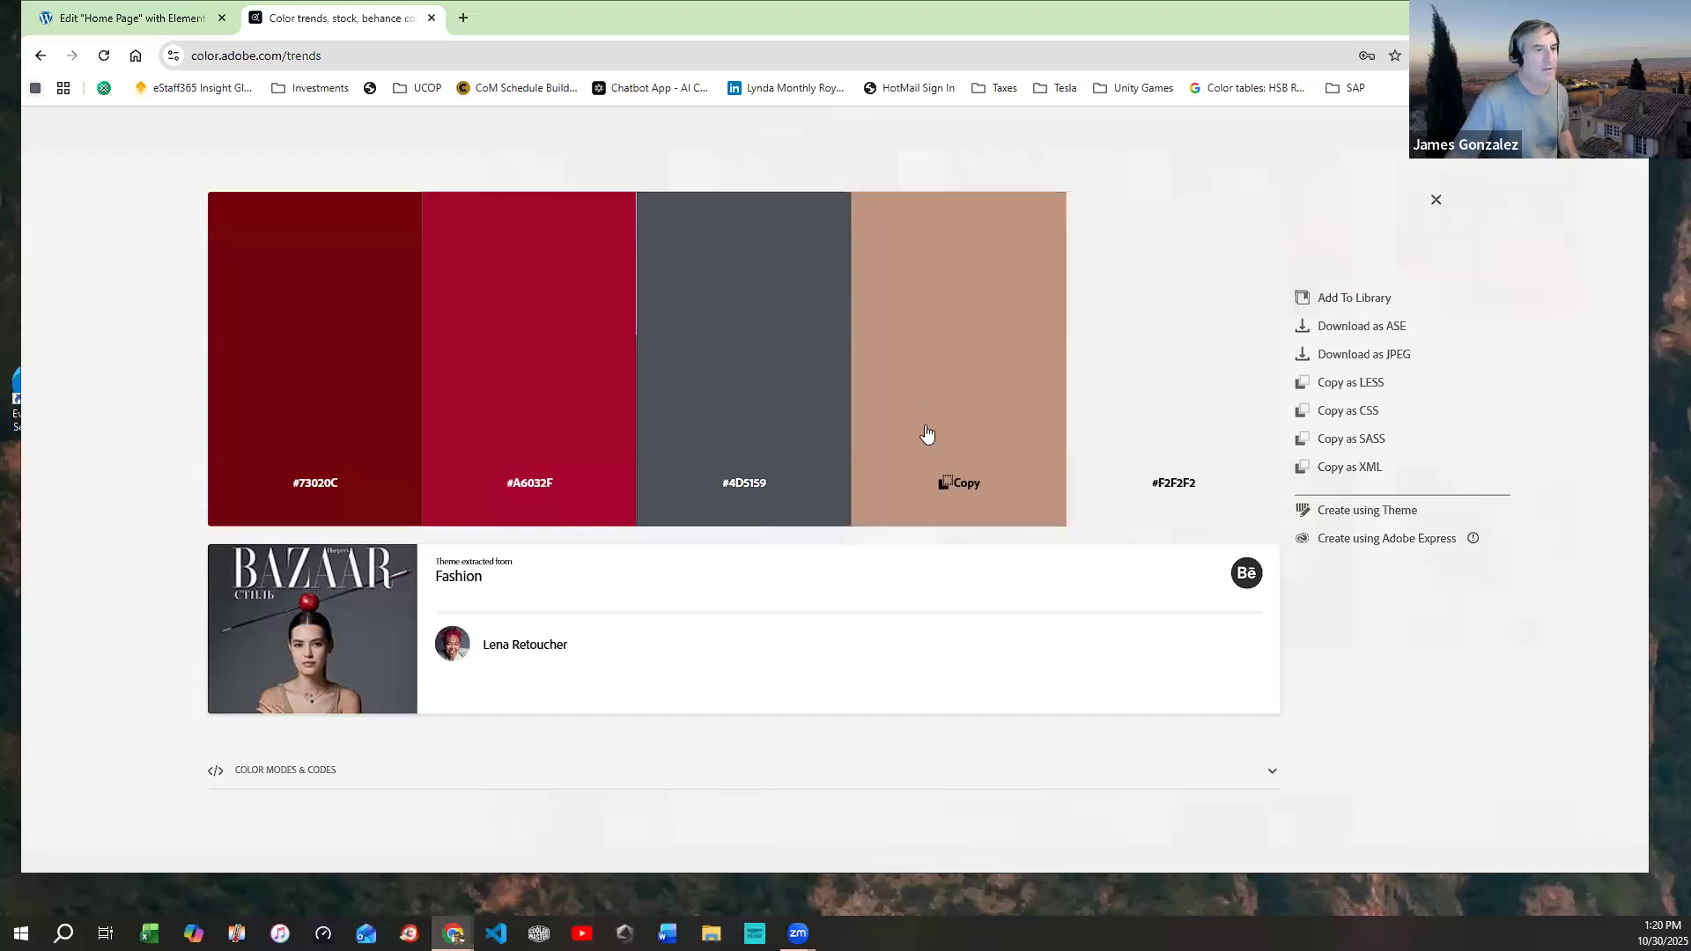
click(226, 27)
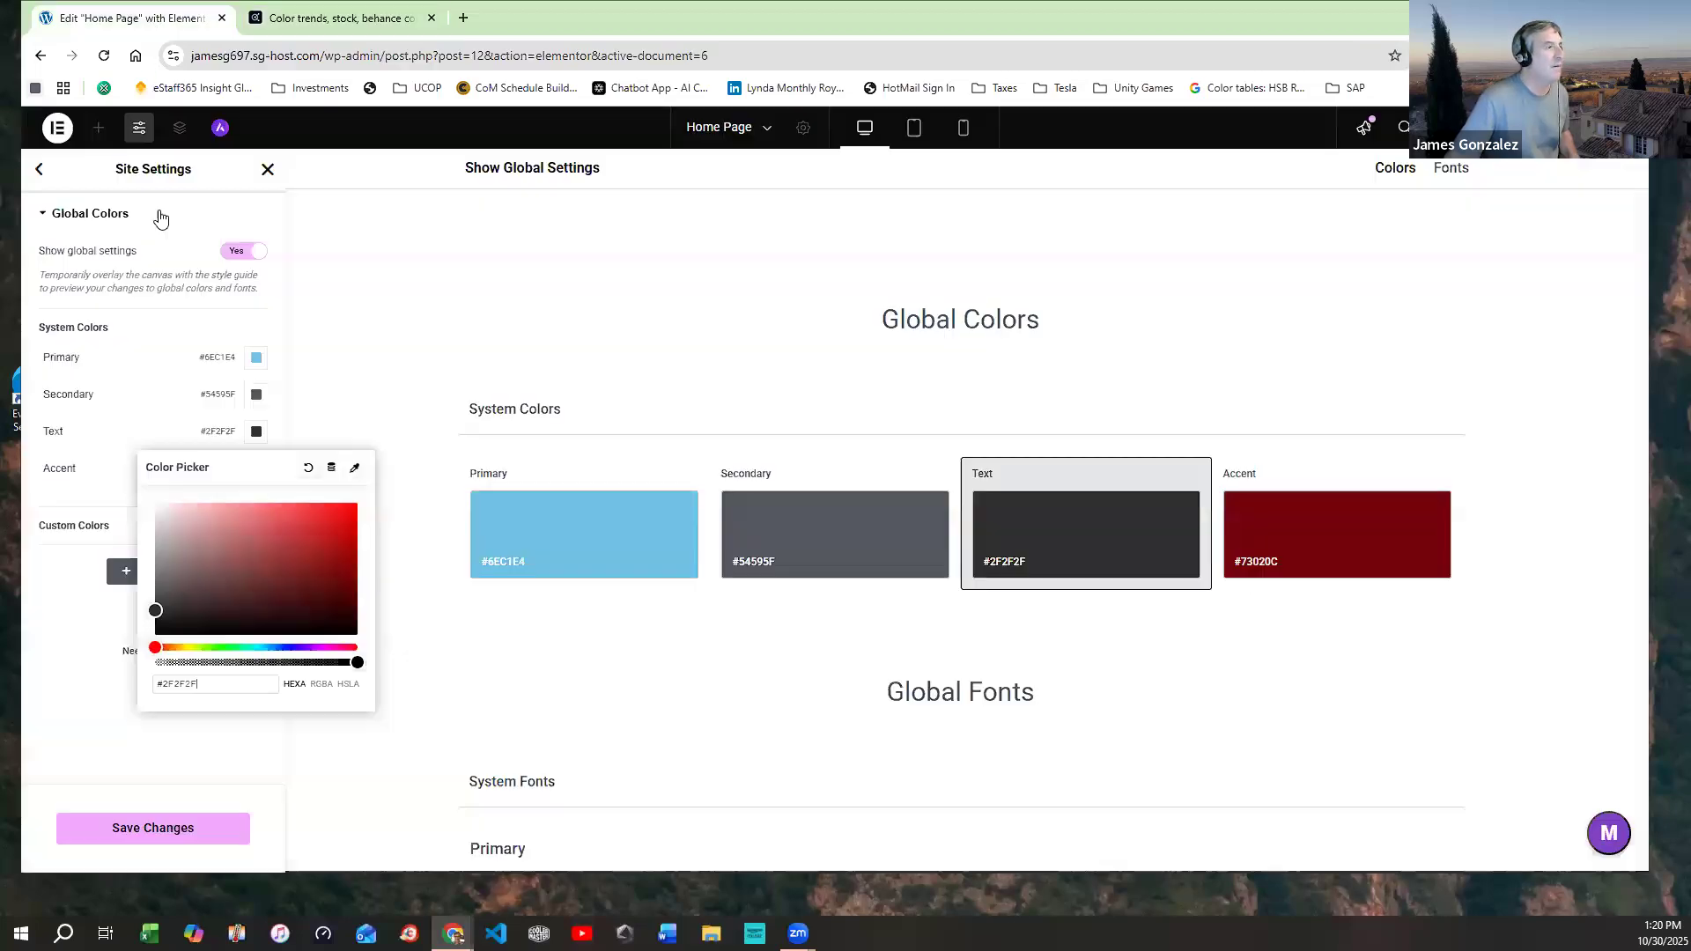
click(255, 356)
triple_click(215, 617)
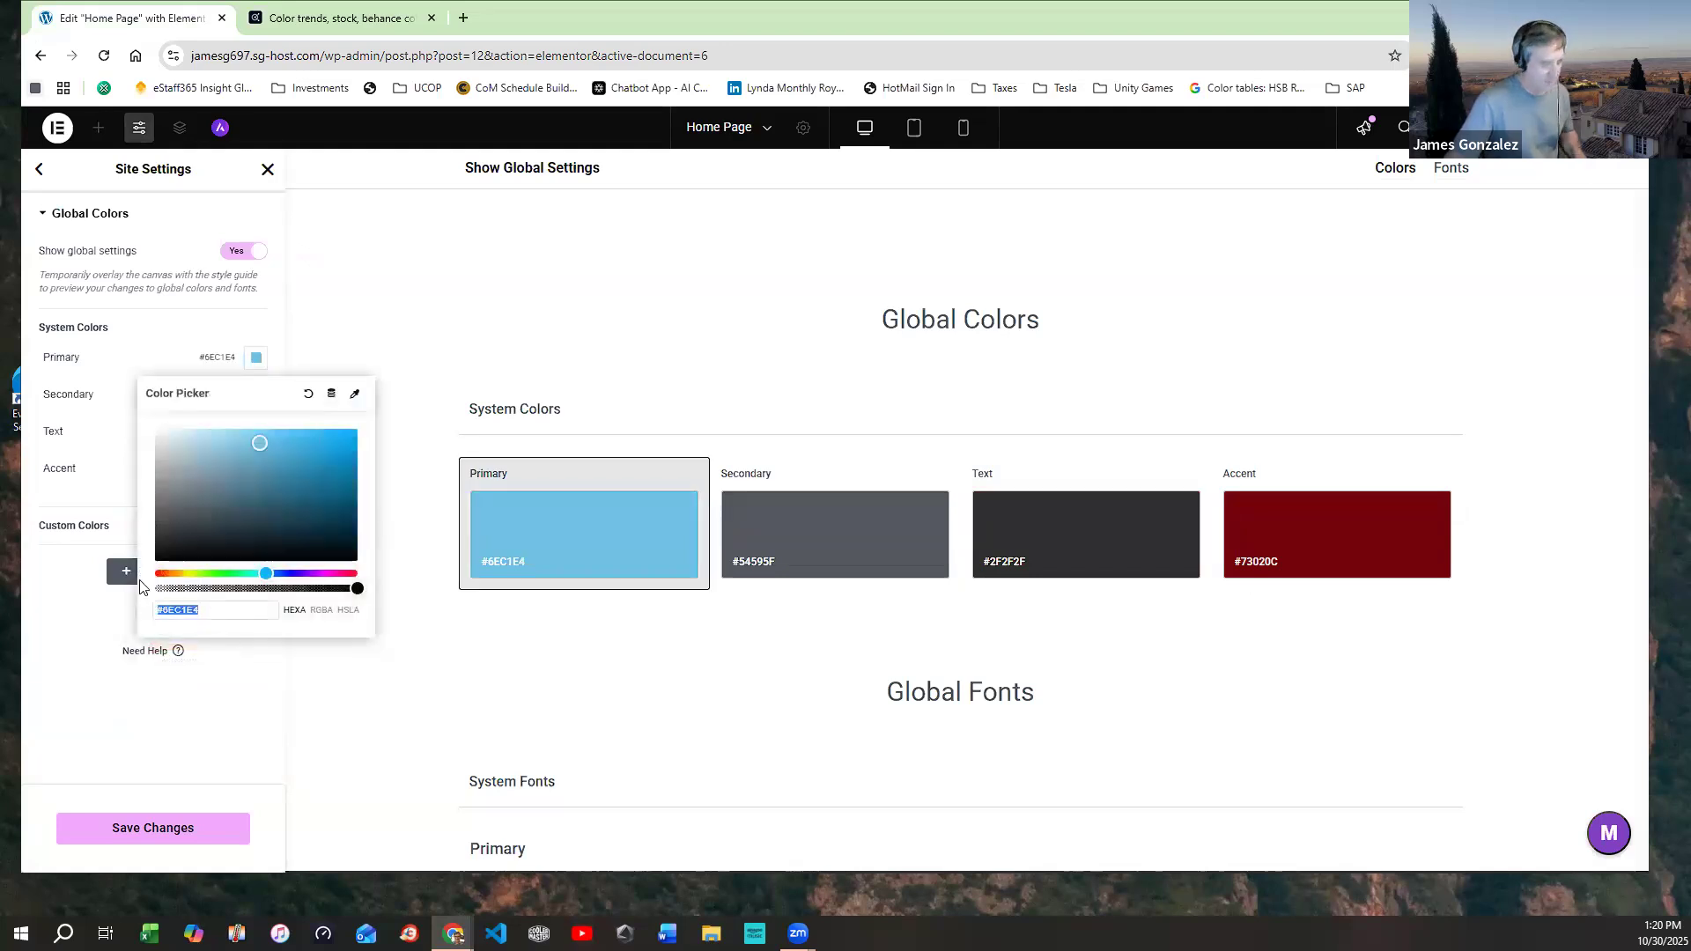
text(#BF9780)
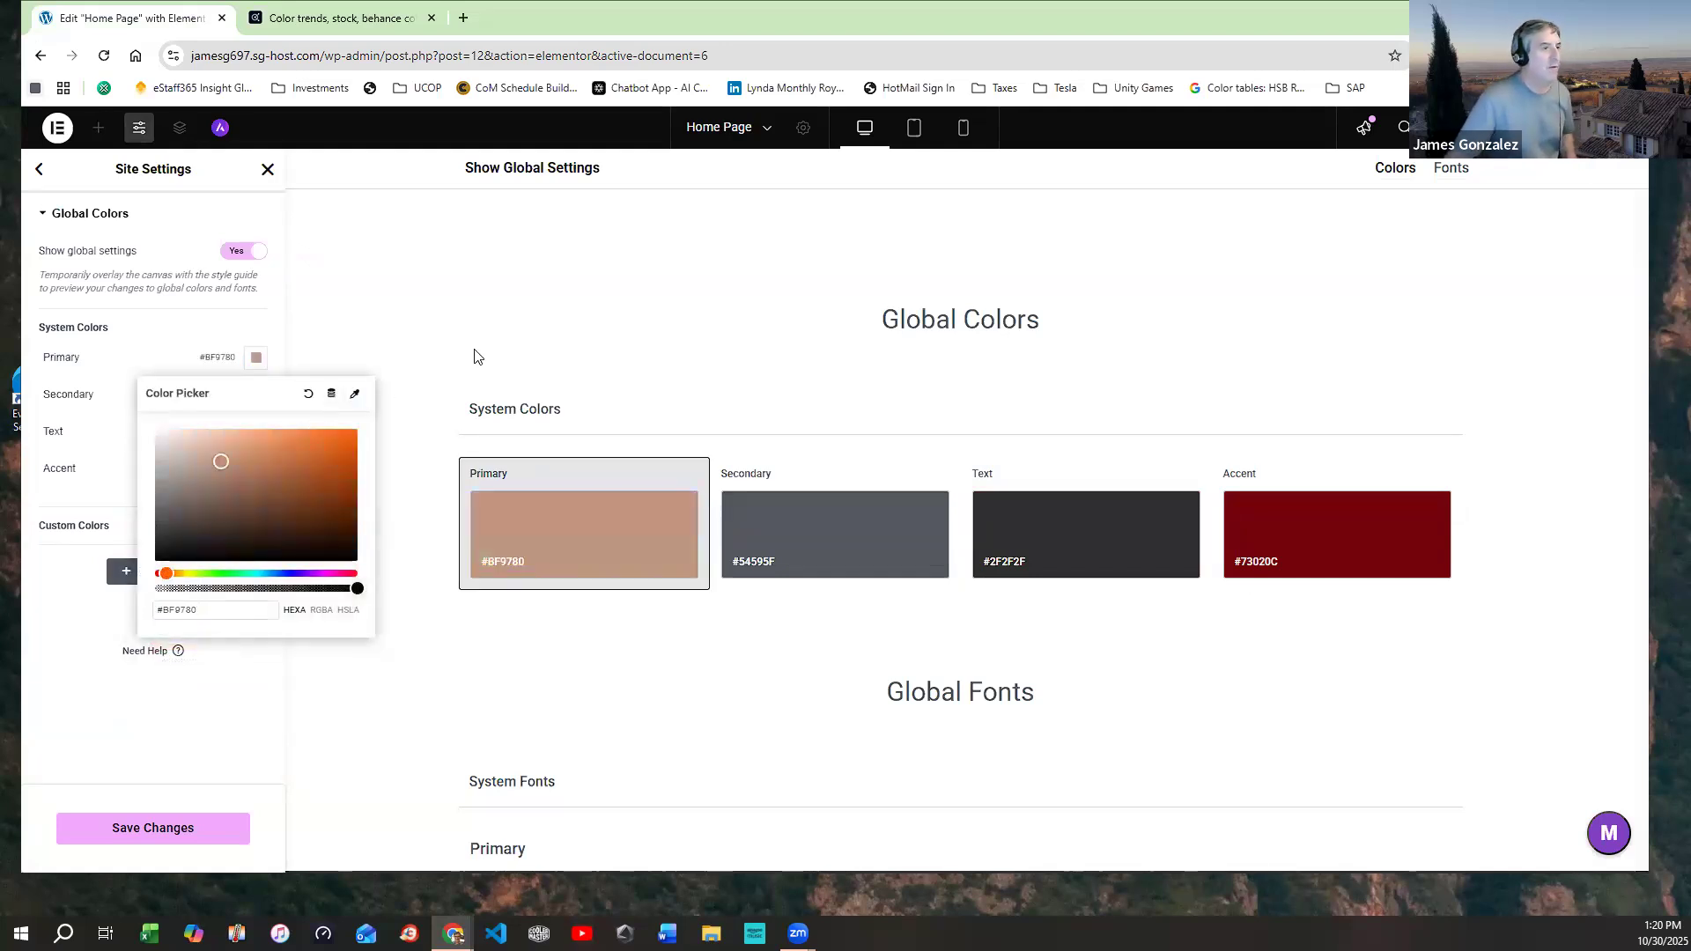
Copy the crimson #A6032F from the Adobe Color palette and set it as Elementor's global Secondary color
click(394, 20)
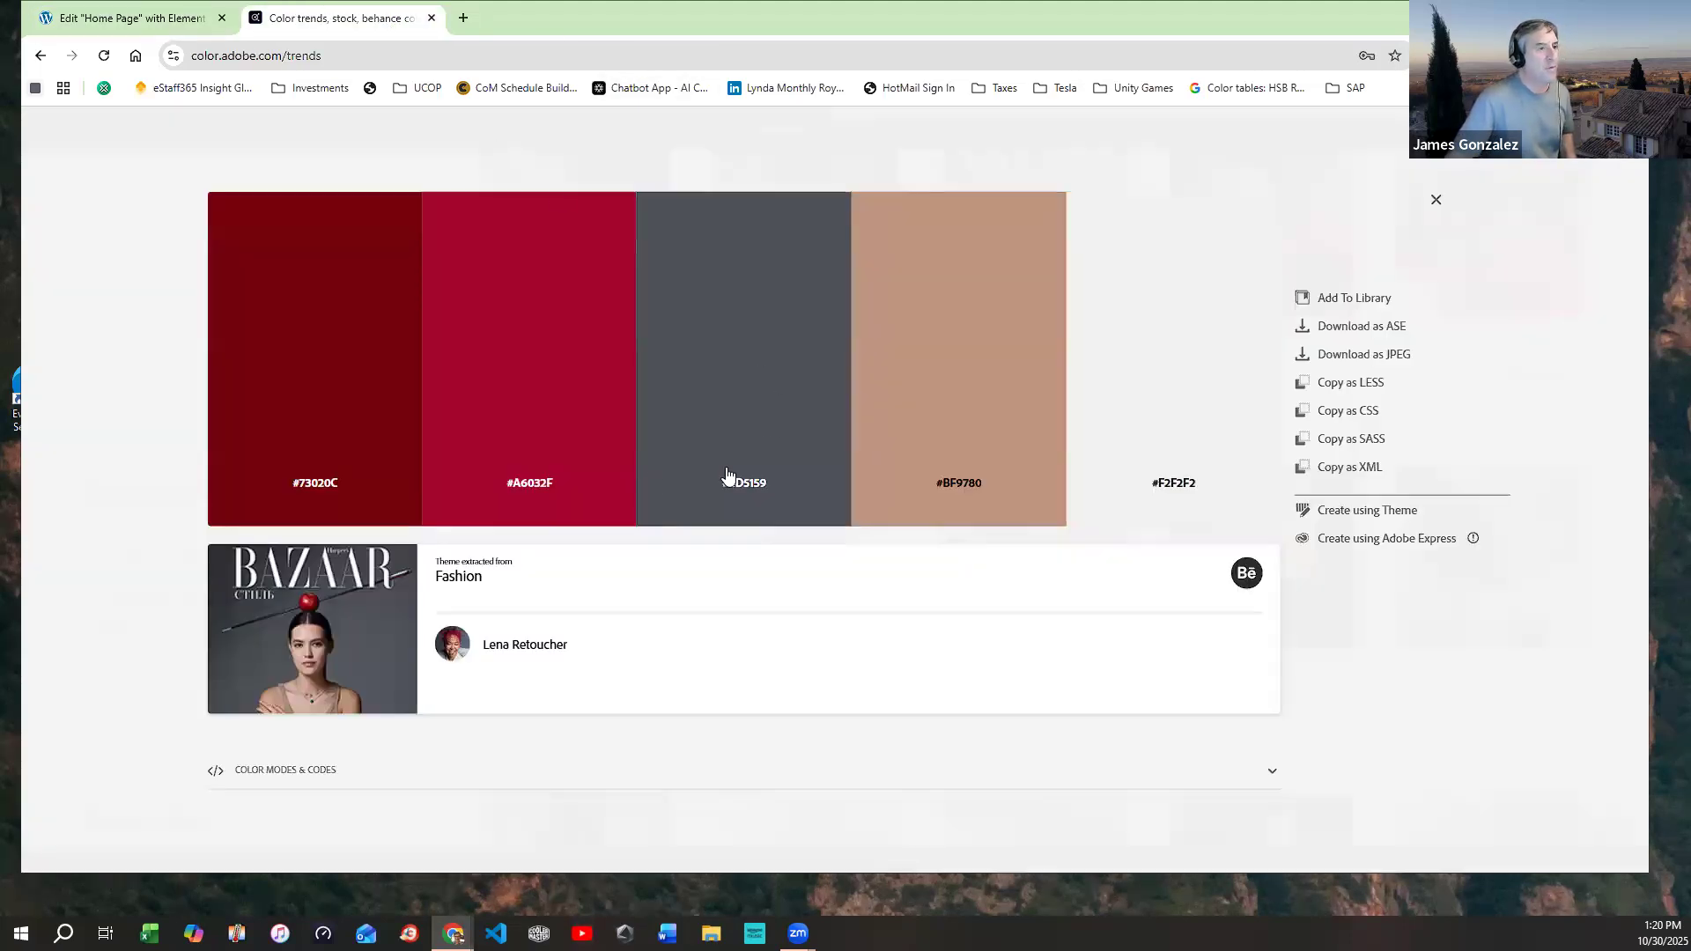
click(539, 484)
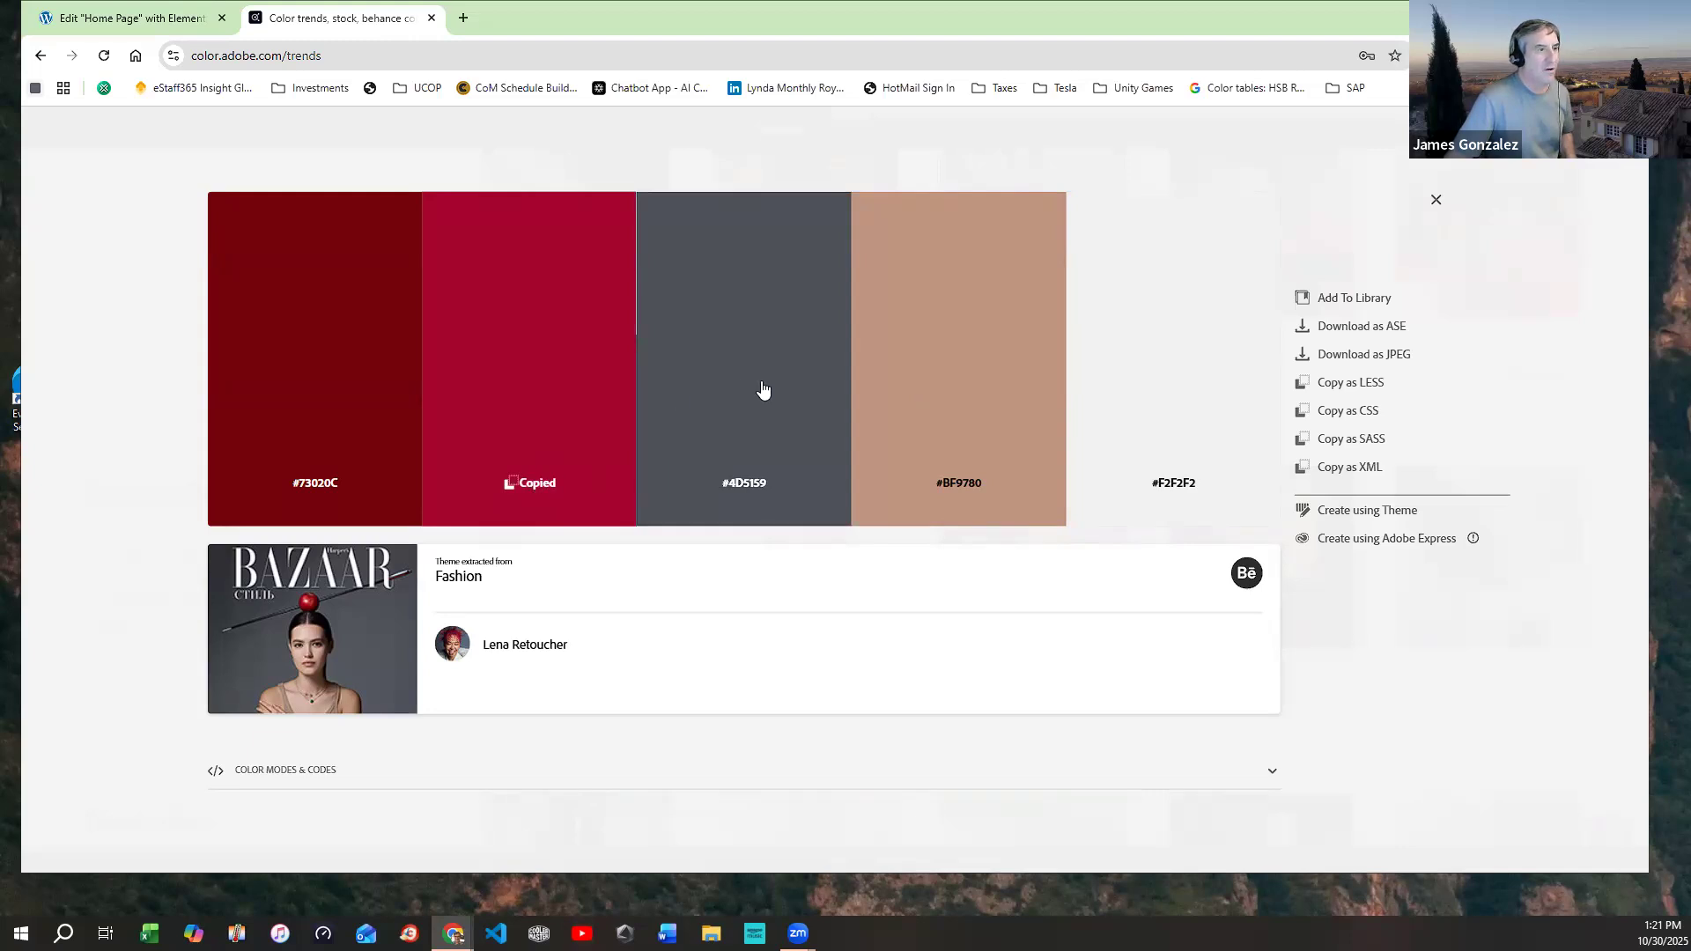
click(529, 490)
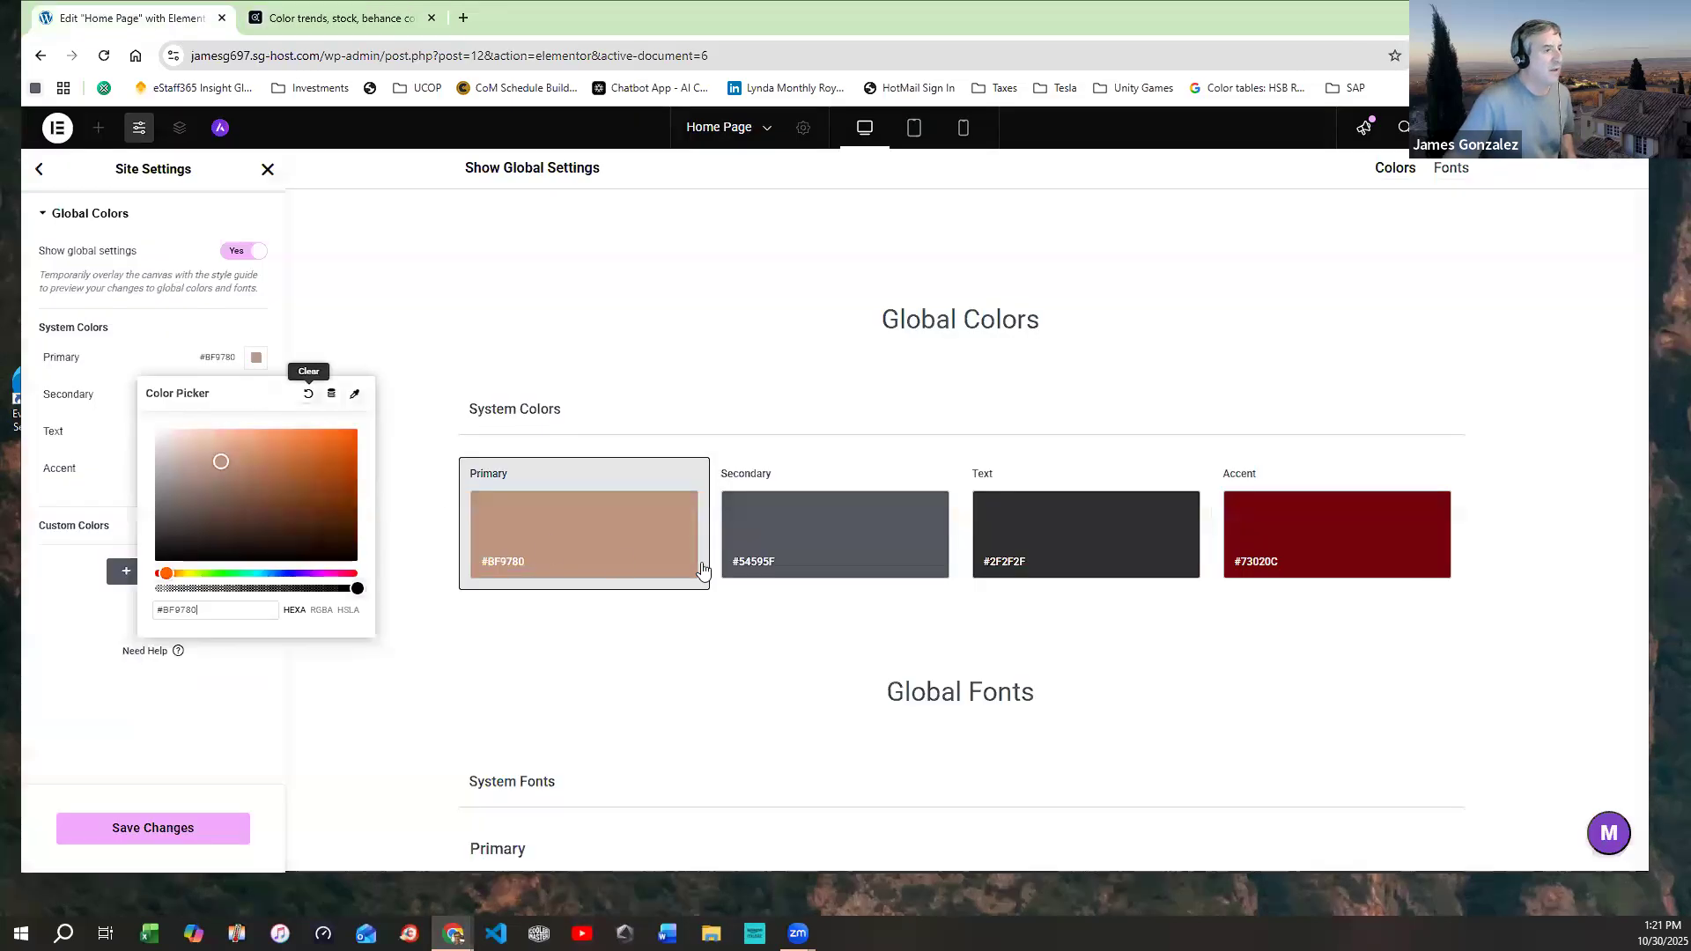
click(172, 21)
click(838, 551)
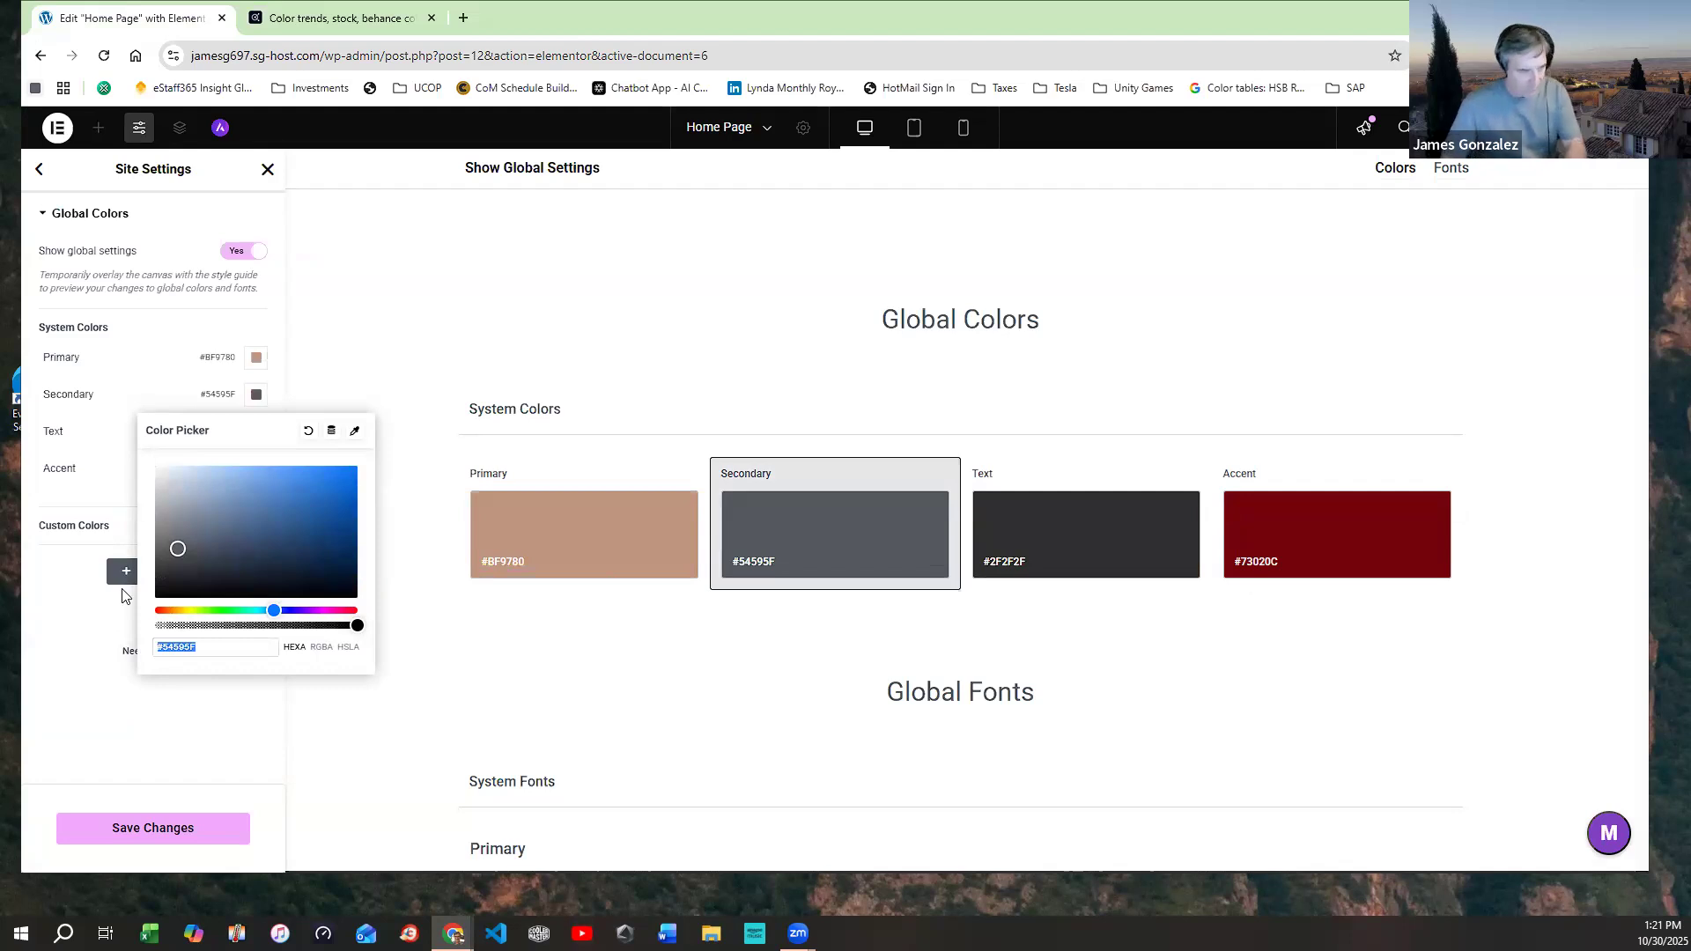
key(ctrl+v)
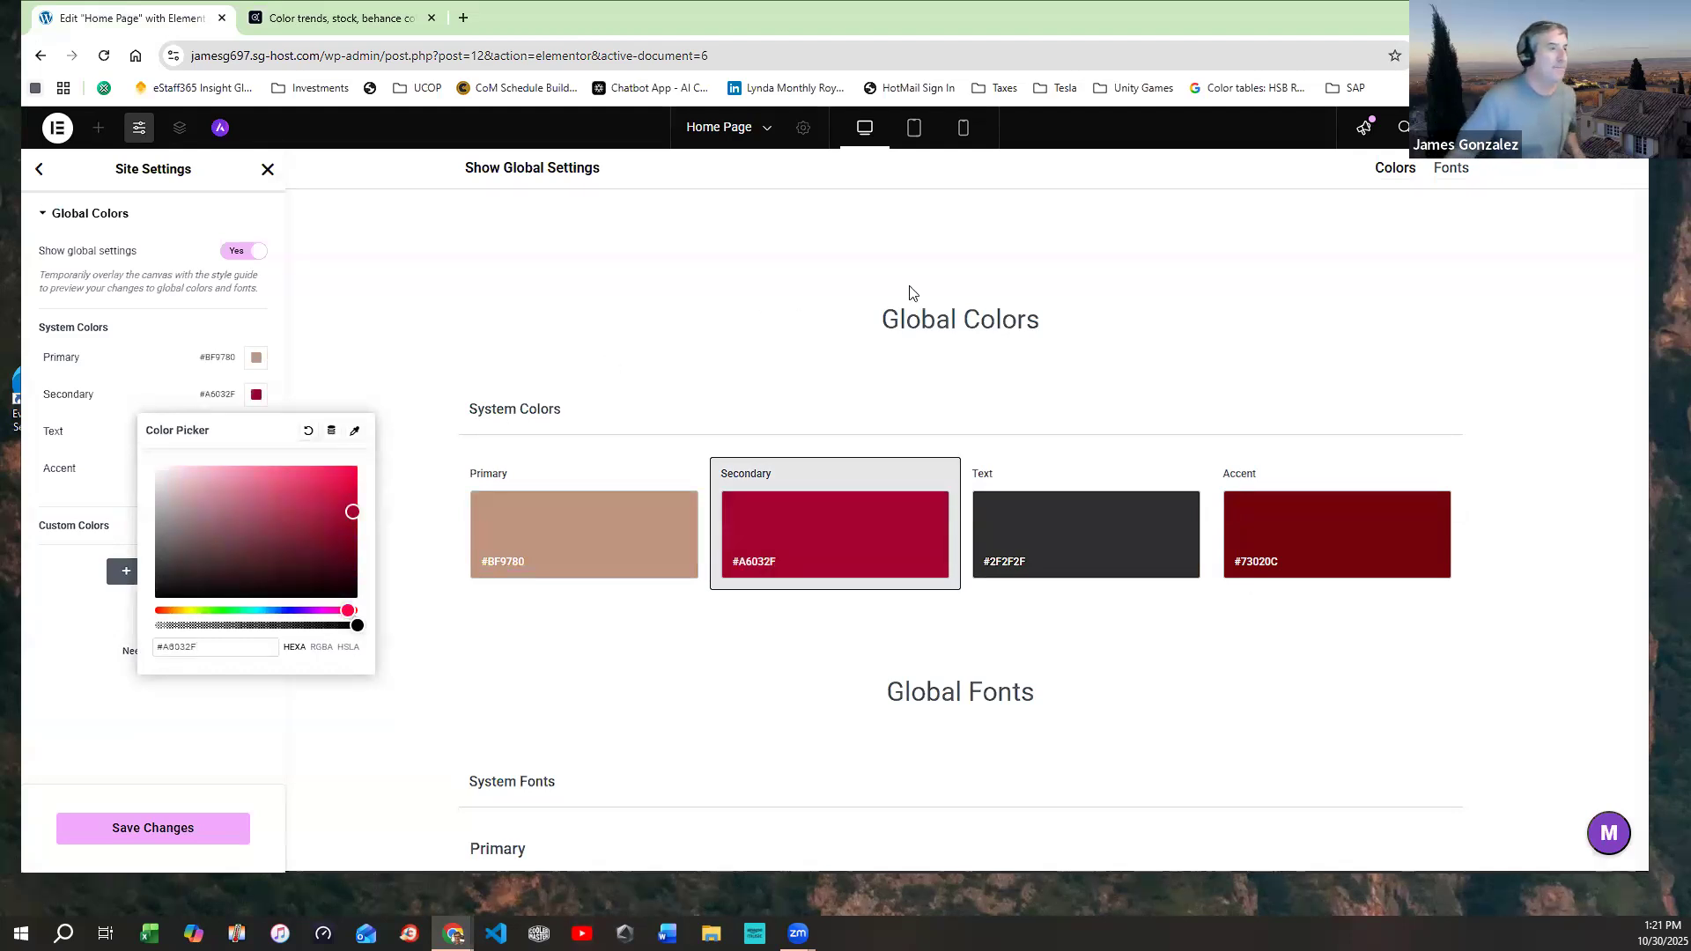
click(1311, 310)
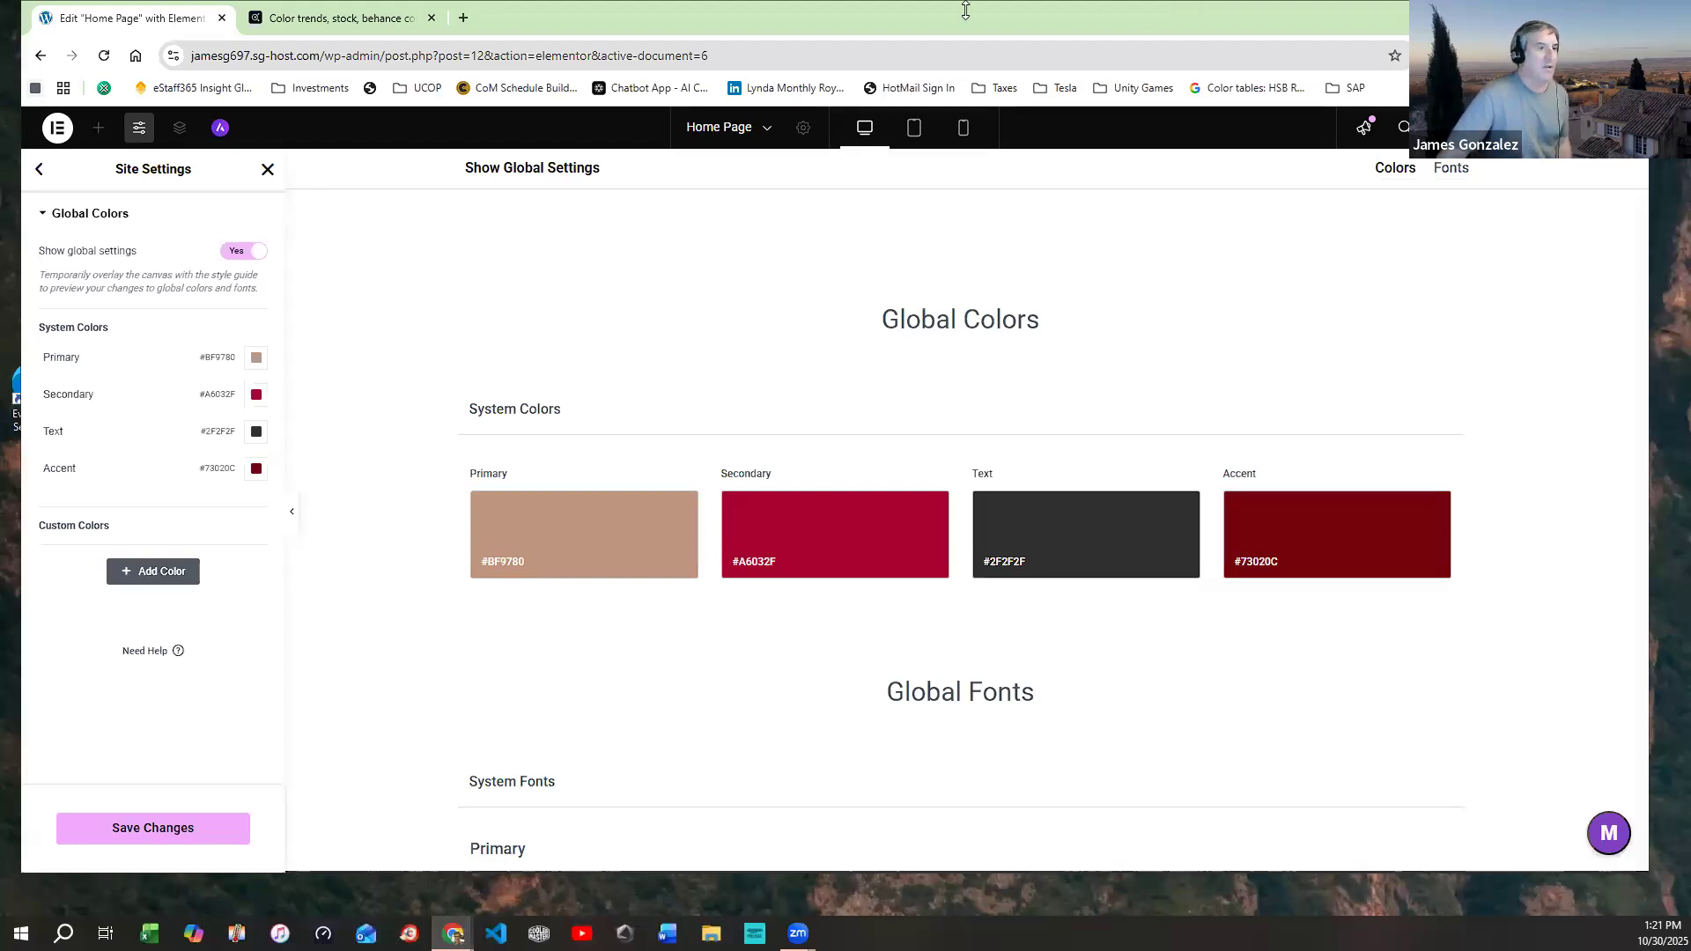
Add a custom global color in Elementor and set it to the palette's slate gray #4D5159 copied from Adobe Color
click(136, 588)
click(350, 27)
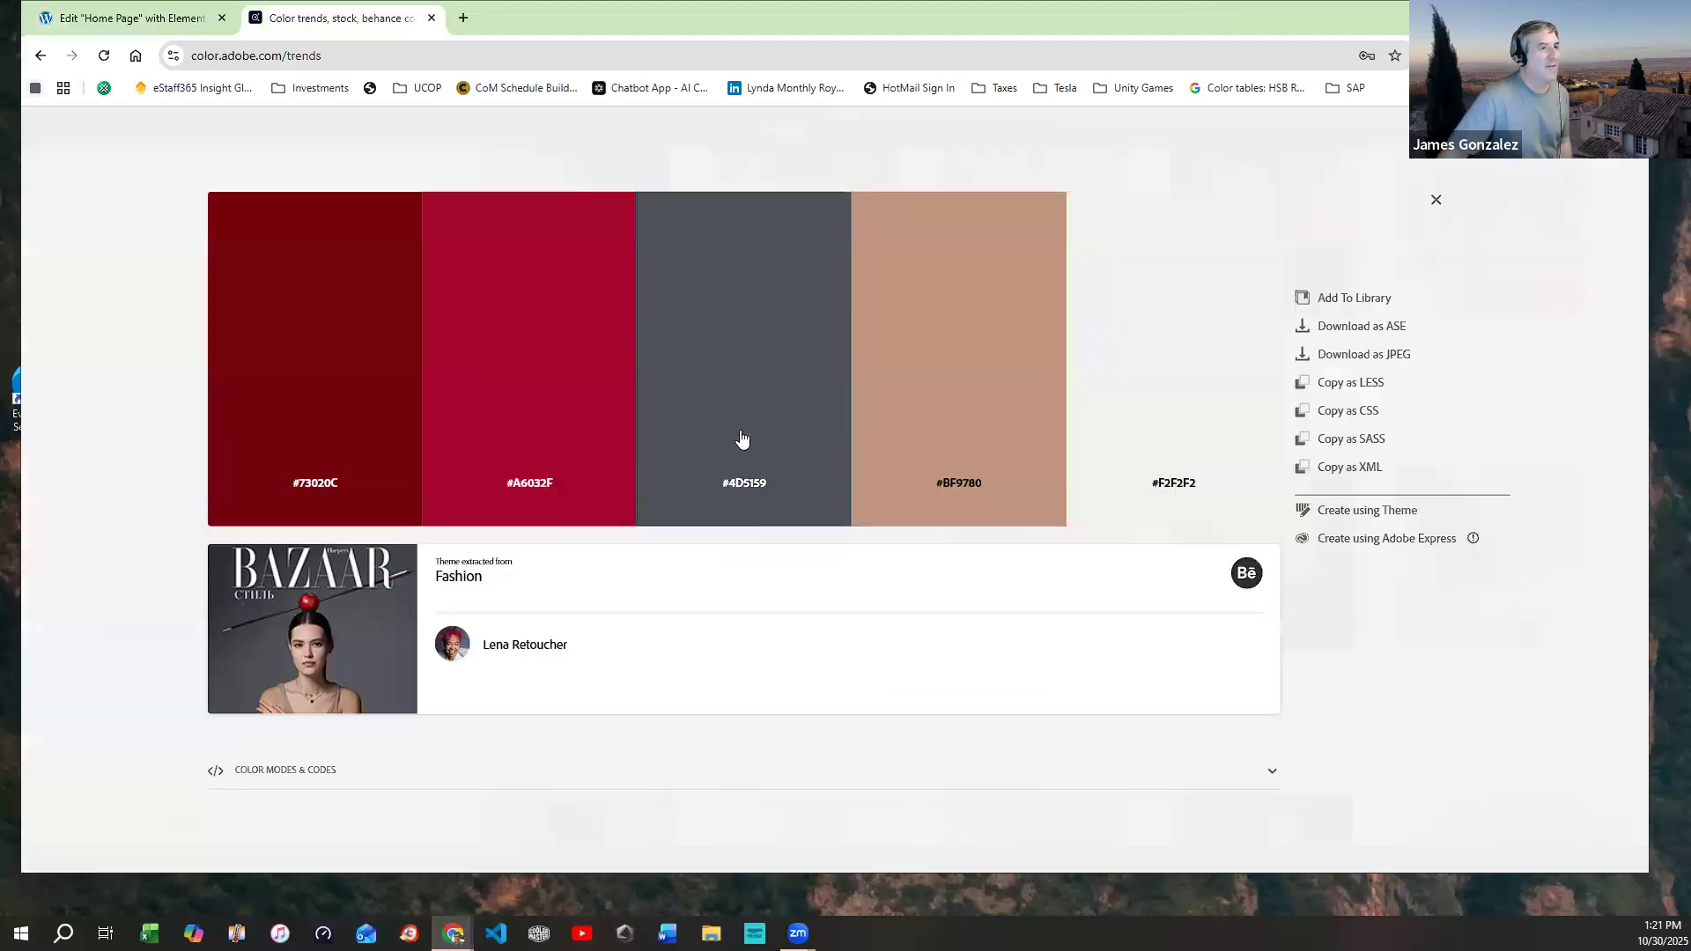
click(196, 27)
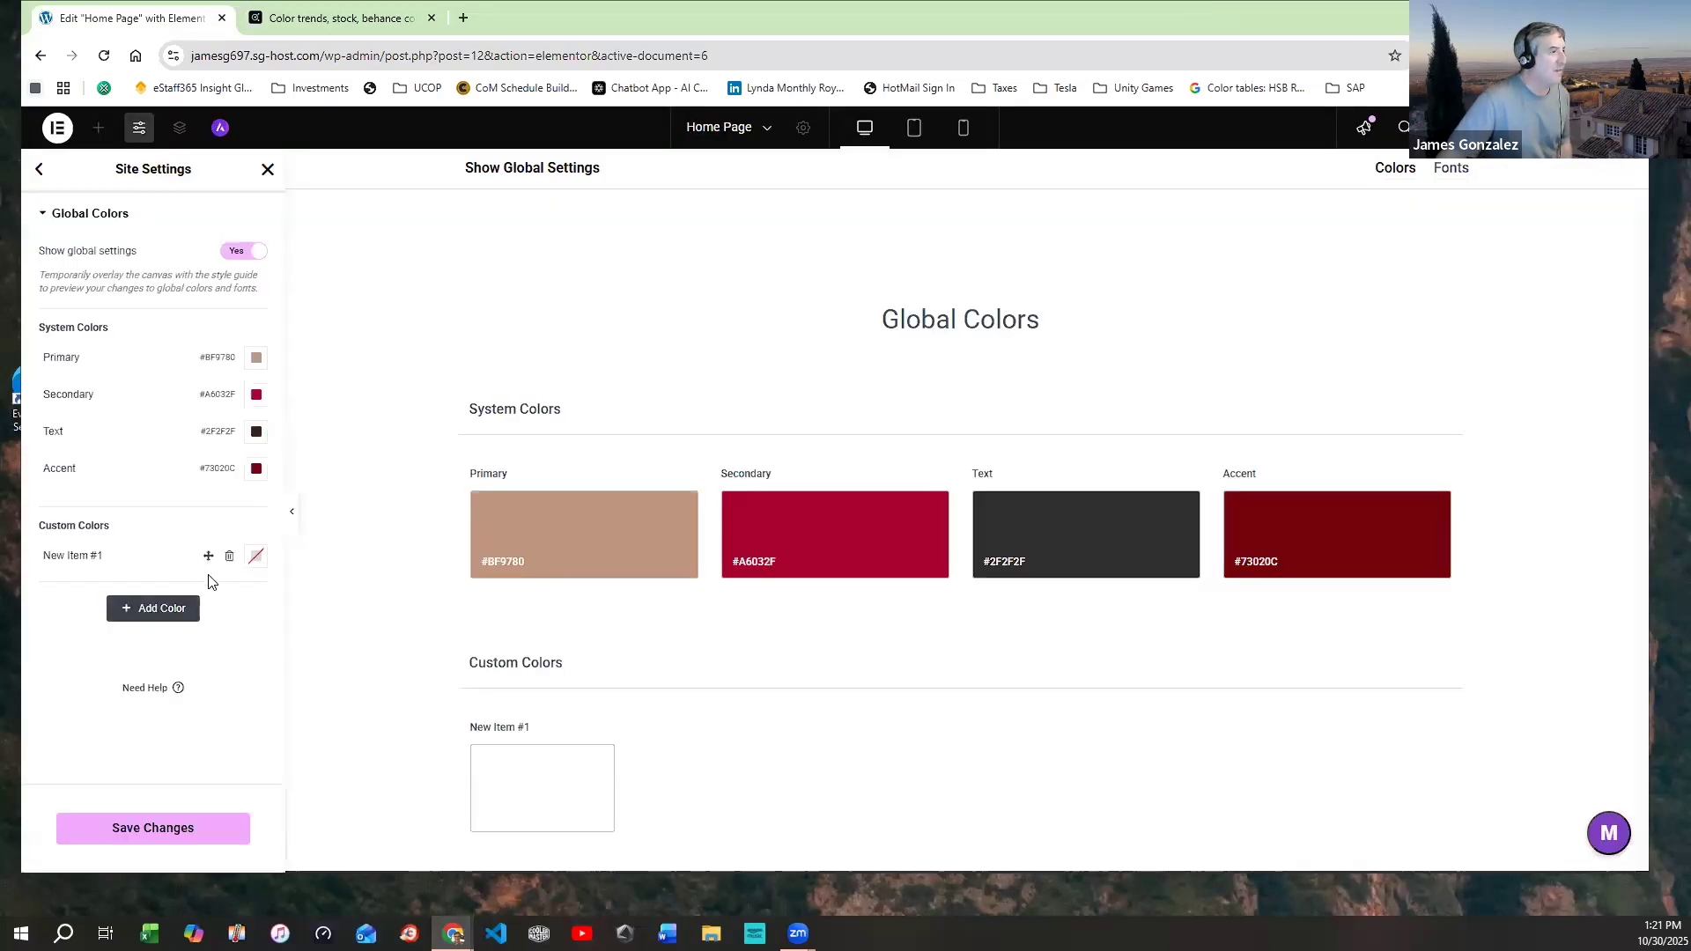
click(257, 557)
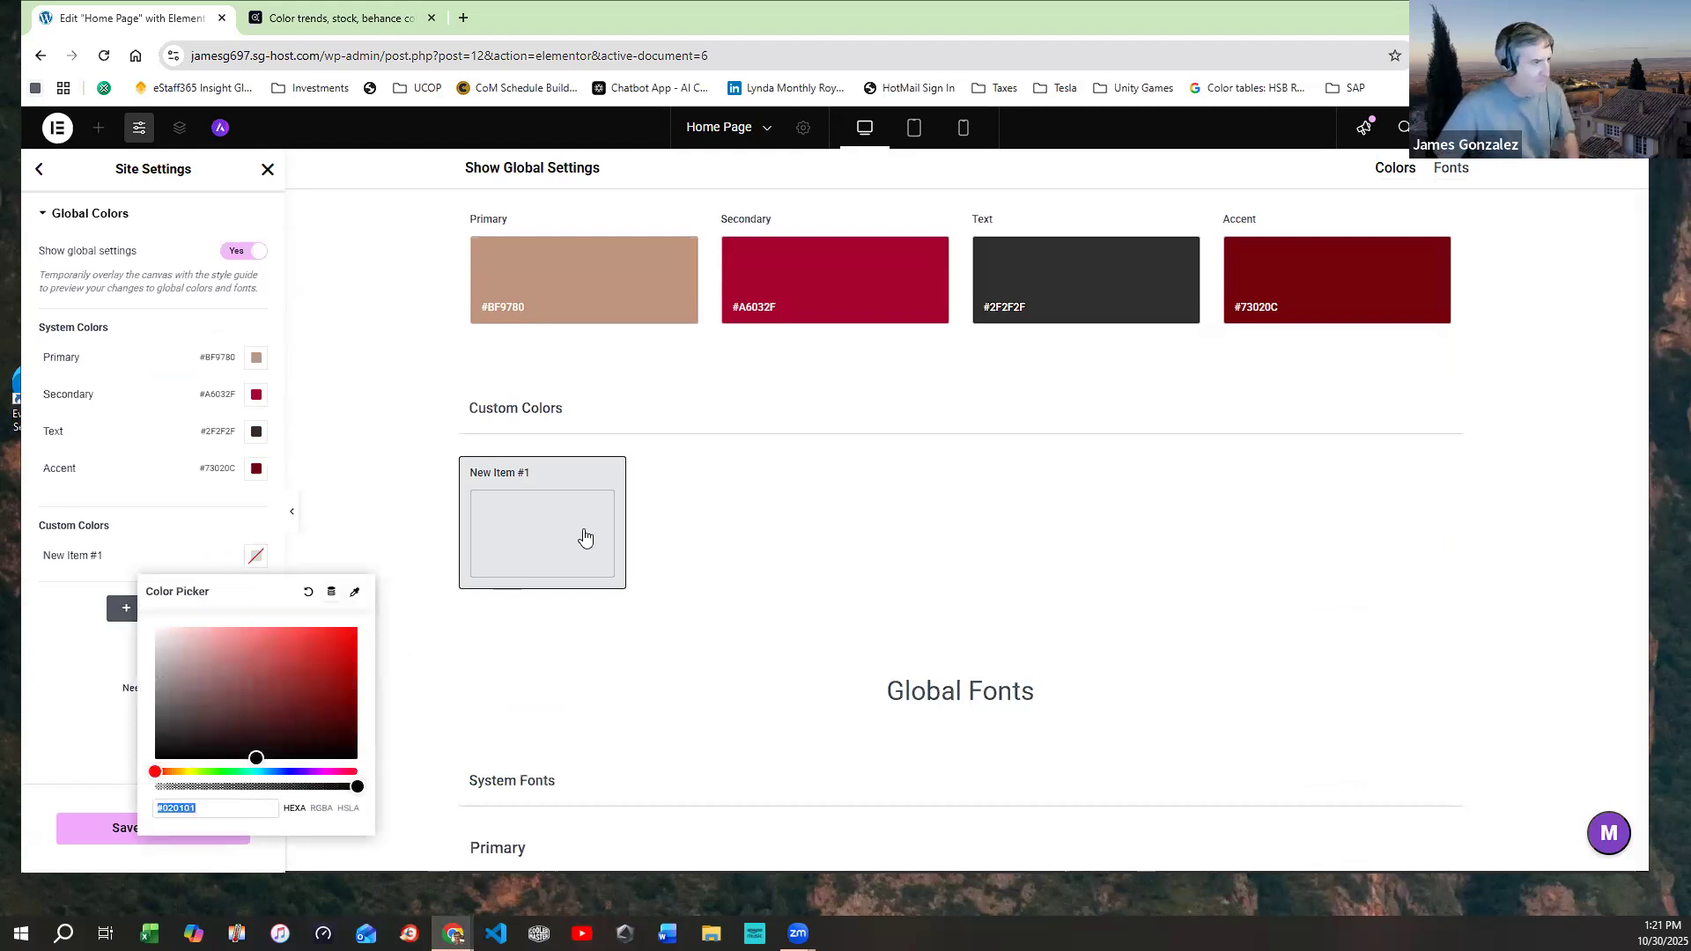
key(ctrl+v)
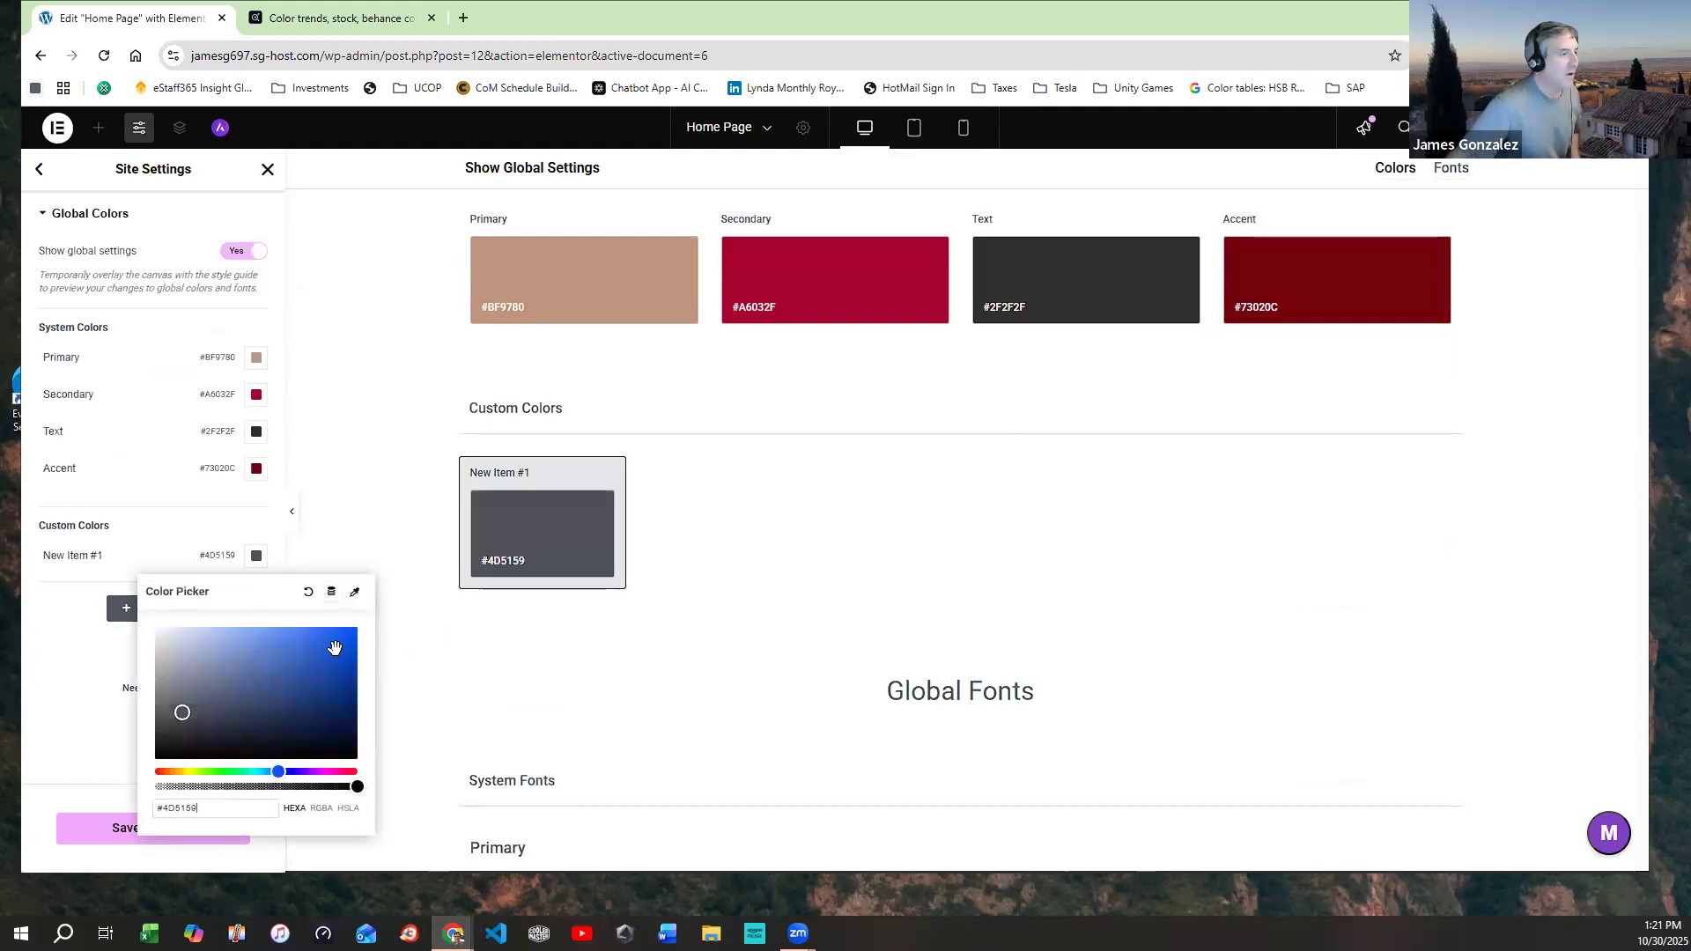
click(329, 514)
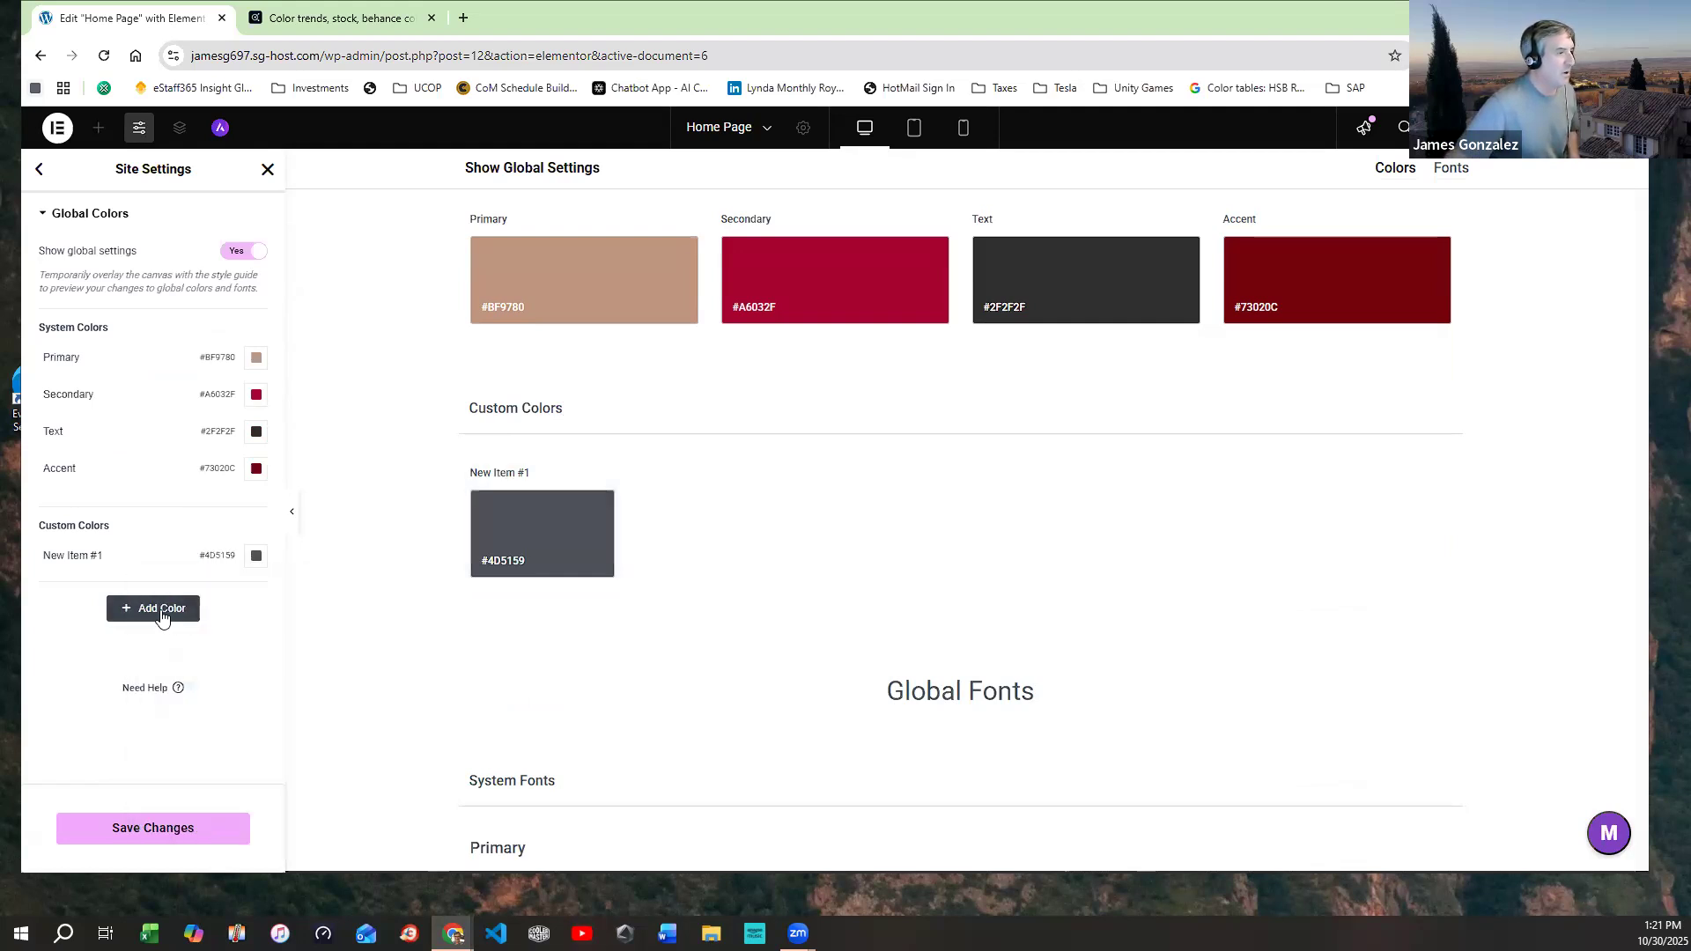
Add a second custom global color and set it to a medium blue, about #2A4A83
click(164, 608)
click(718, 528)
mouse_move(268, 743)
mouse_down()
mouse_move(317, 702)
mouse_move(291, 728)
mouse_up()
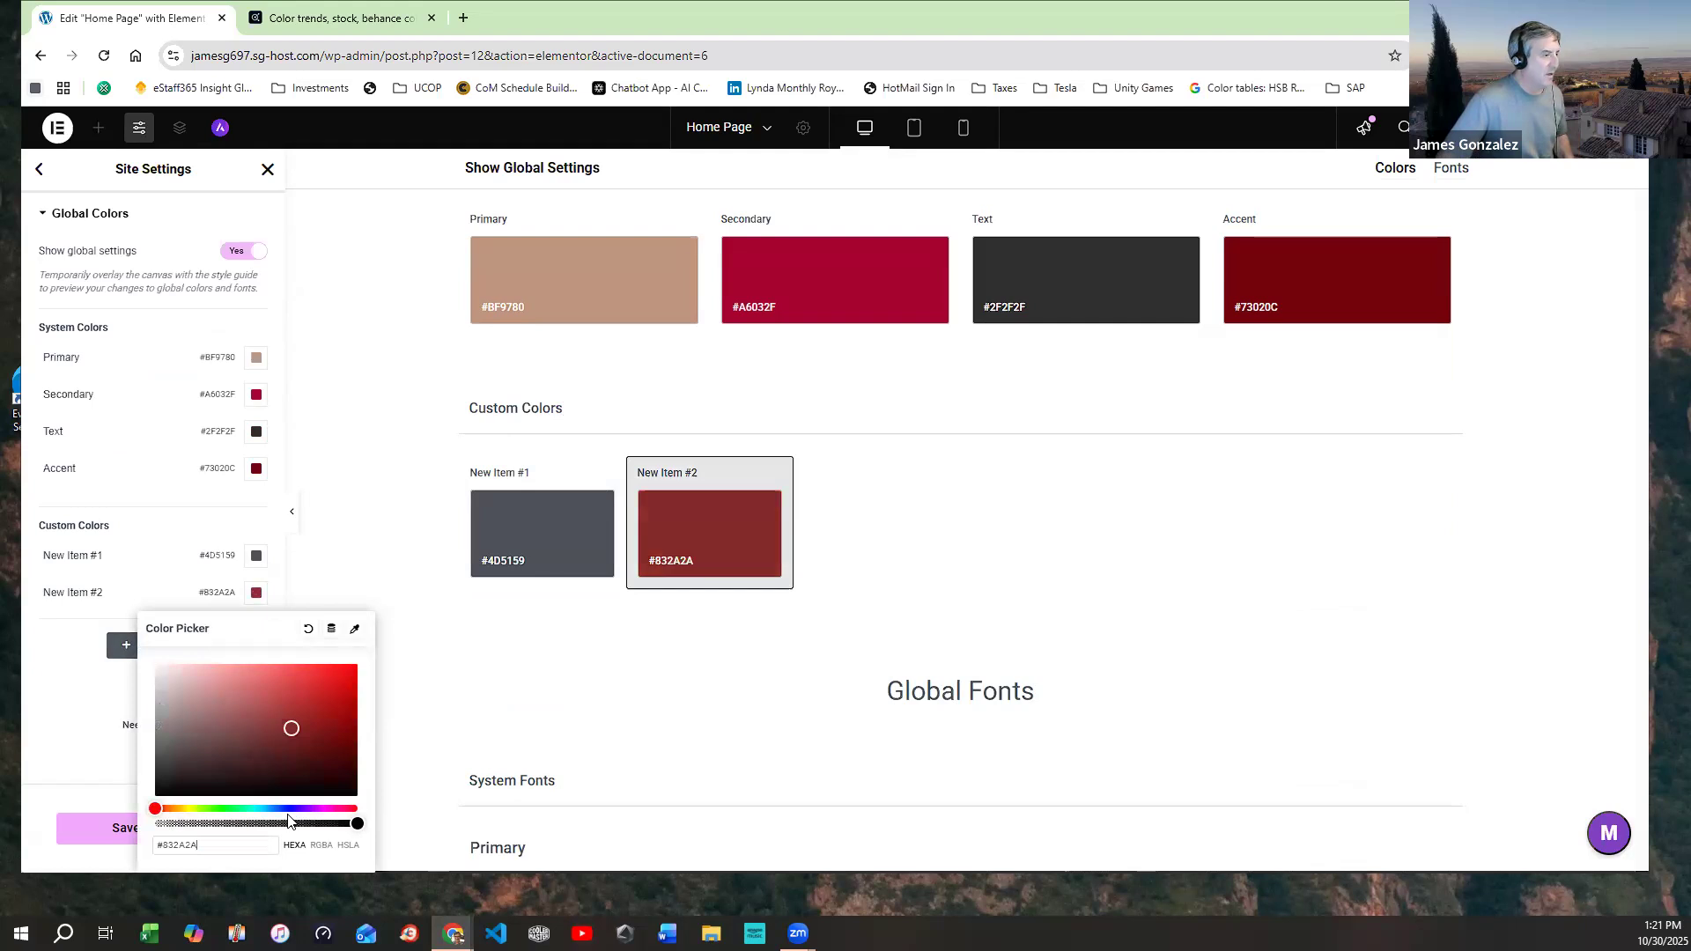
click(288, 809)
drag(288, 809, 278, 809)
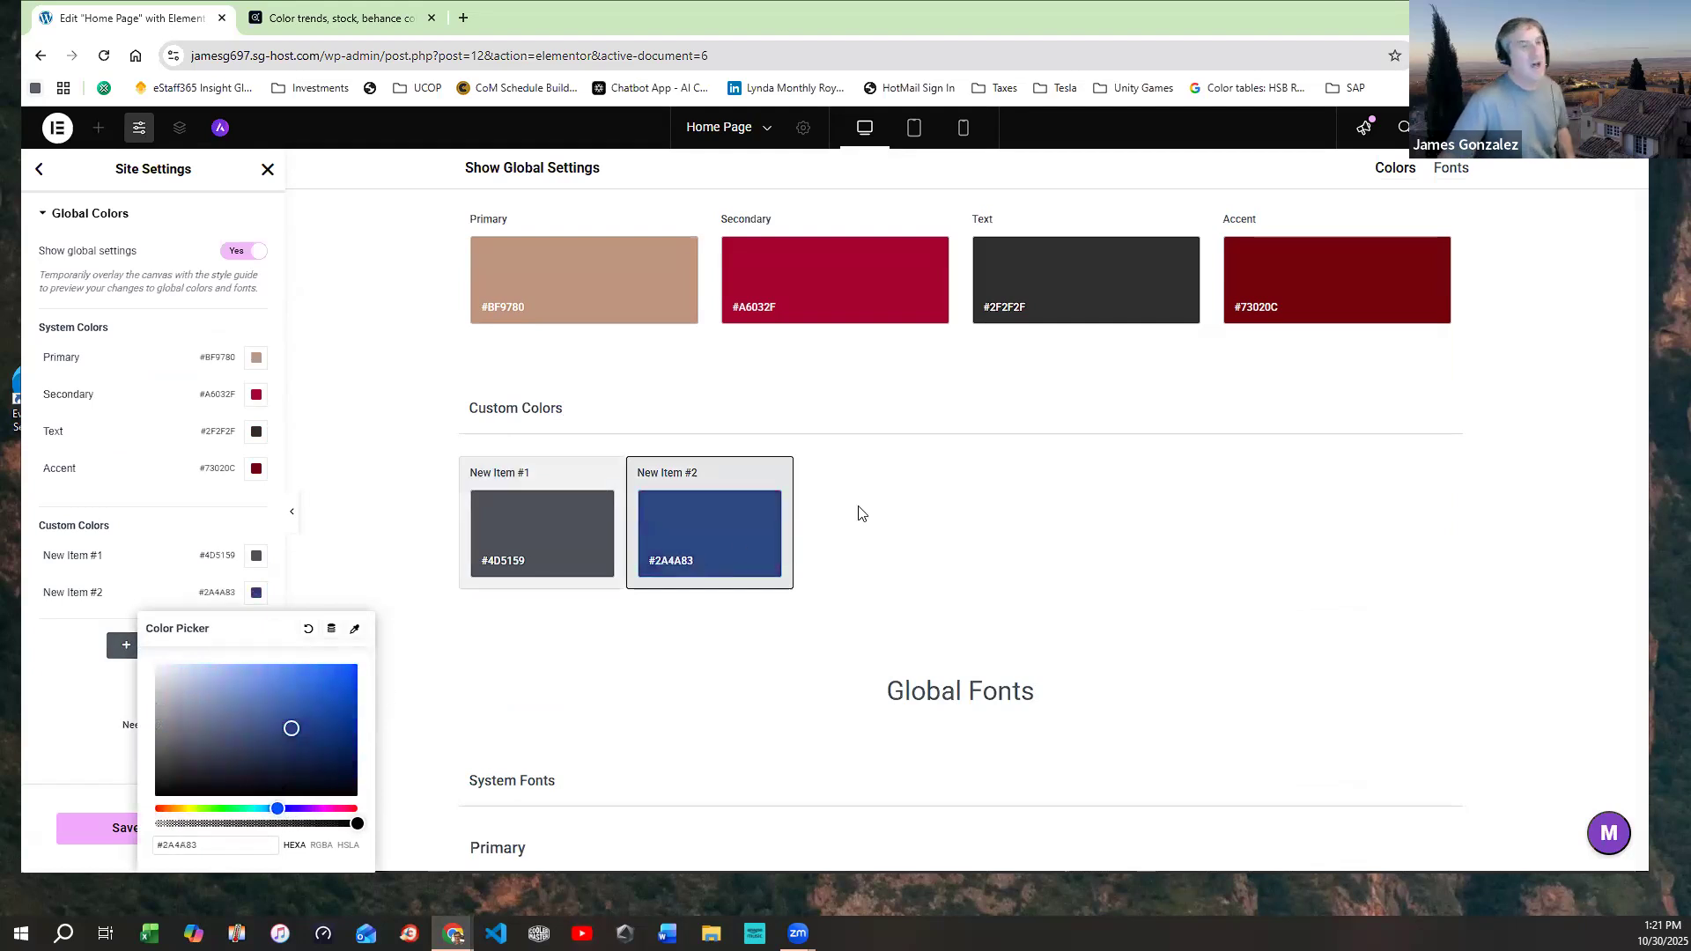
Return to Adobe Color's color wheel and rotate the complementary harmony so its pink color becomes coral, about #FF7F68
click(321, 21)
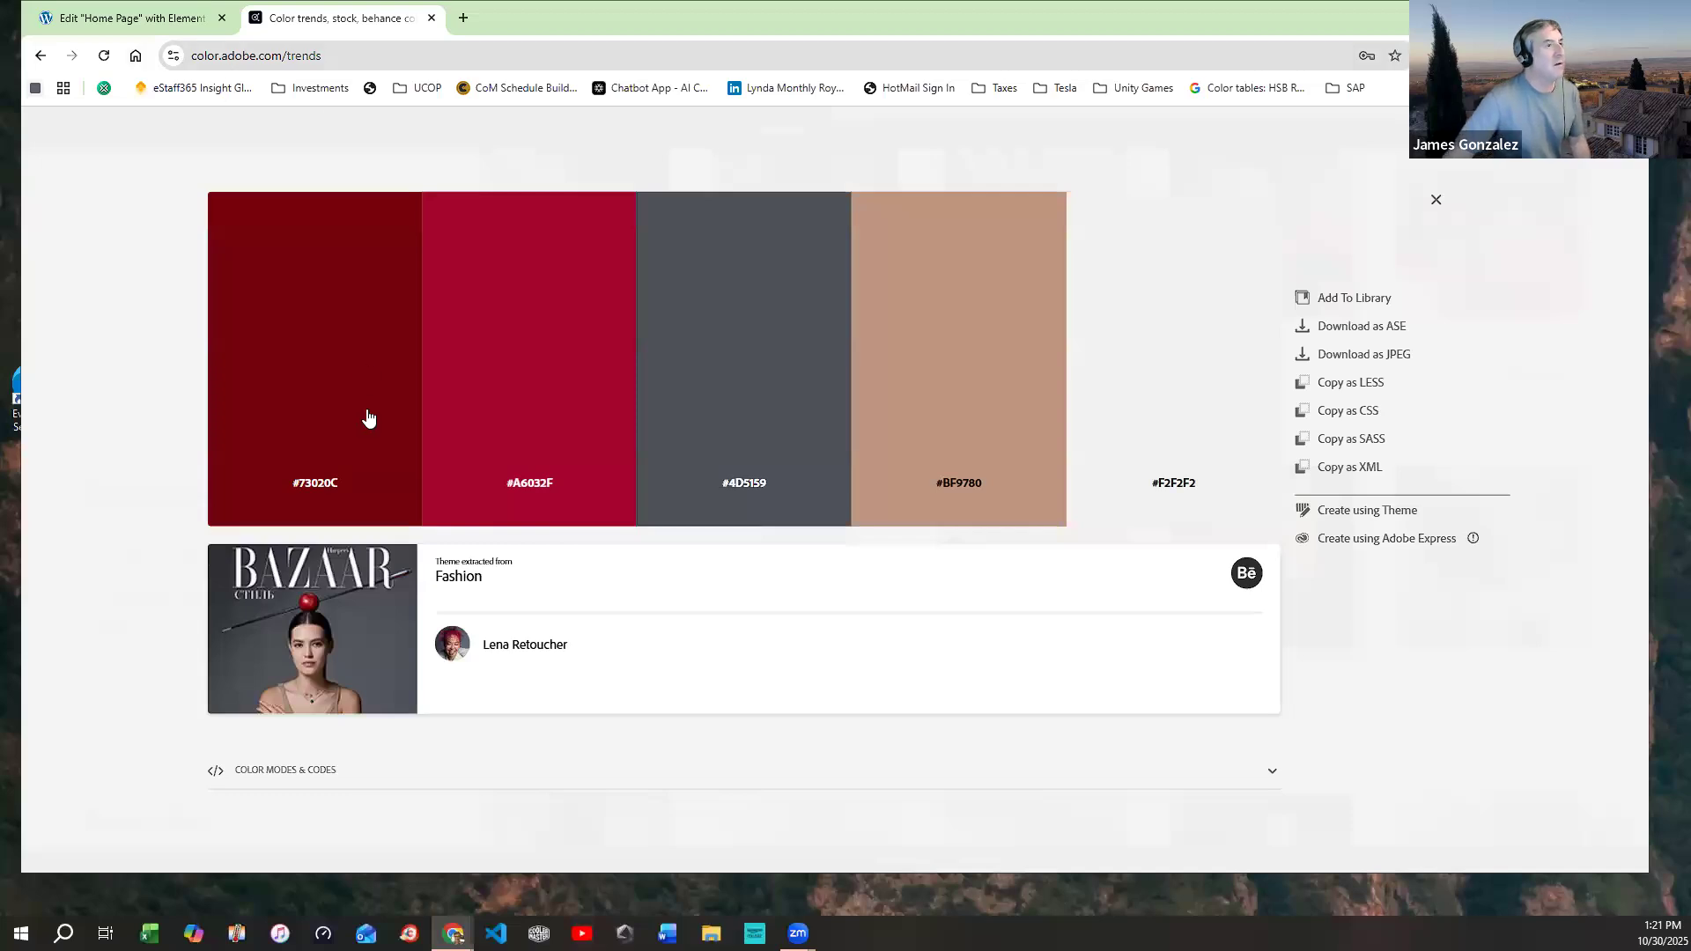
drag(21, 62, 38, 62)
click(53, 58)
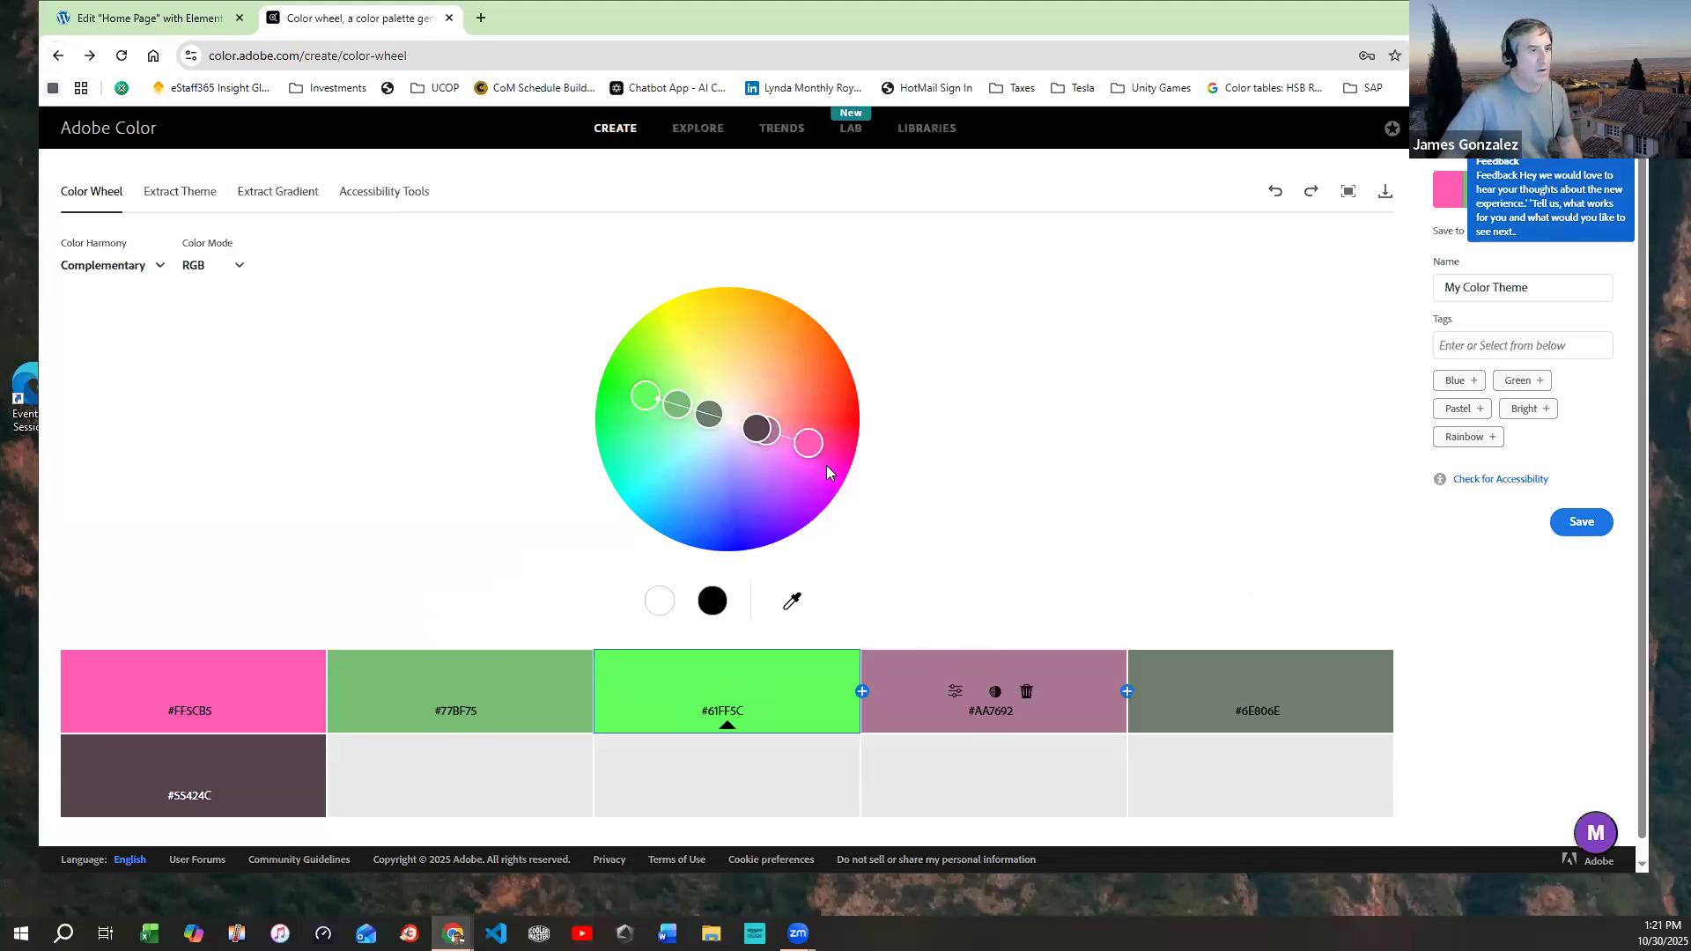
drag(808, 449, 802, 398)
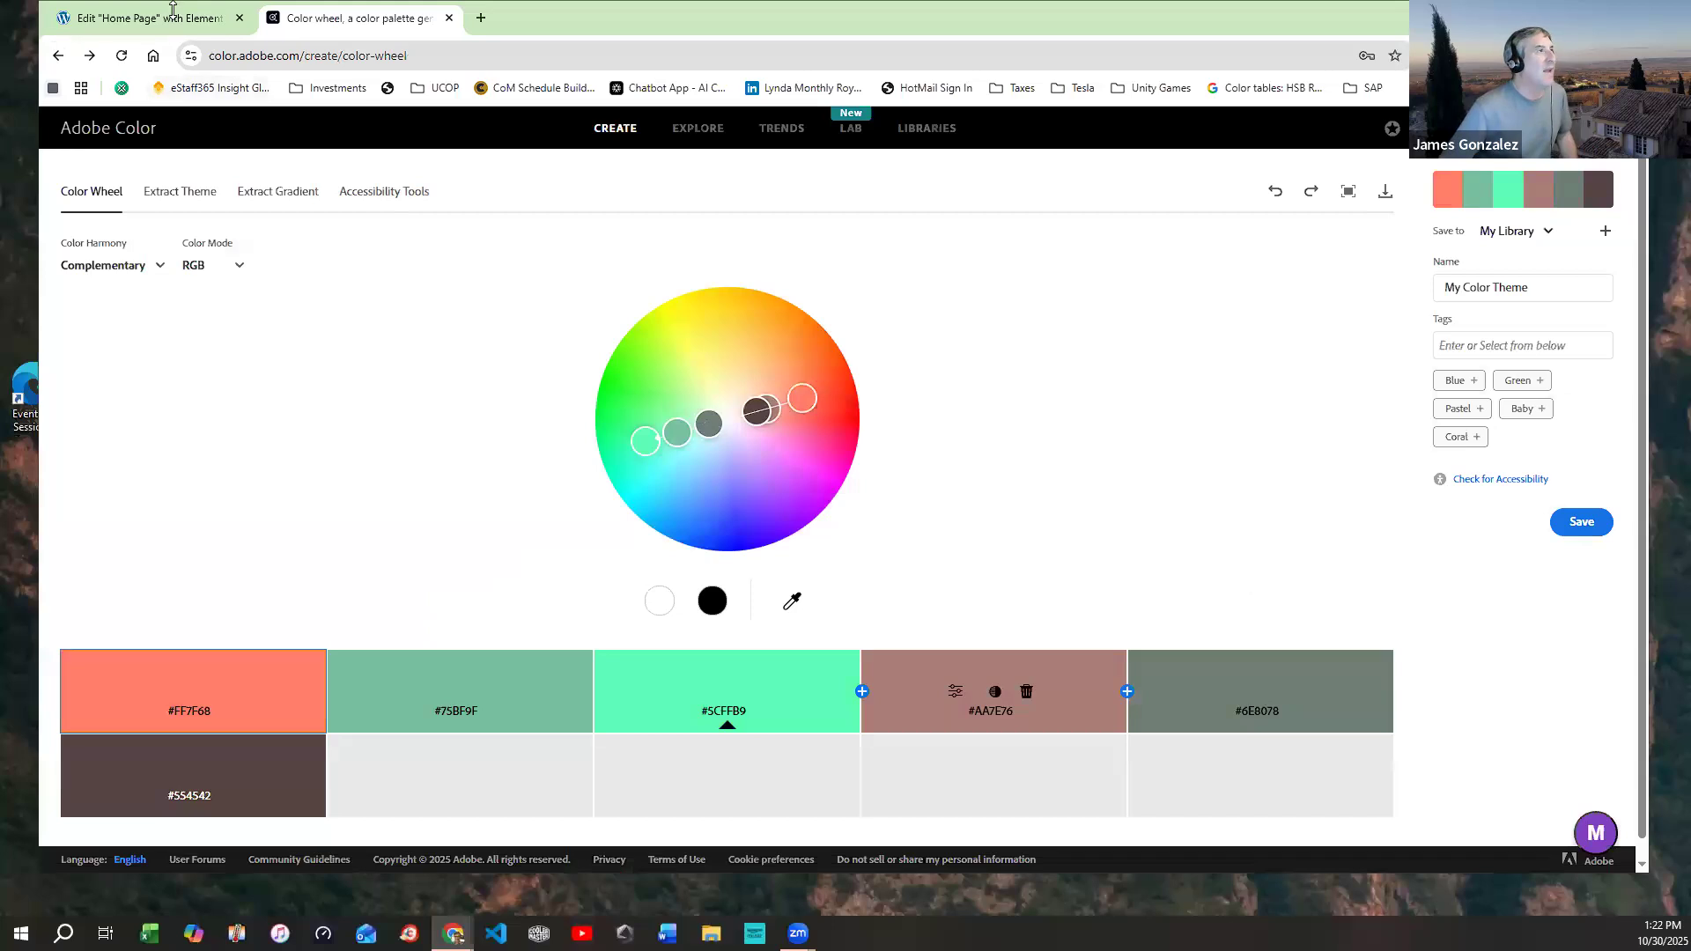
Open Google Fonts at fonts.google.com in a new browser tab
click(480, 18)
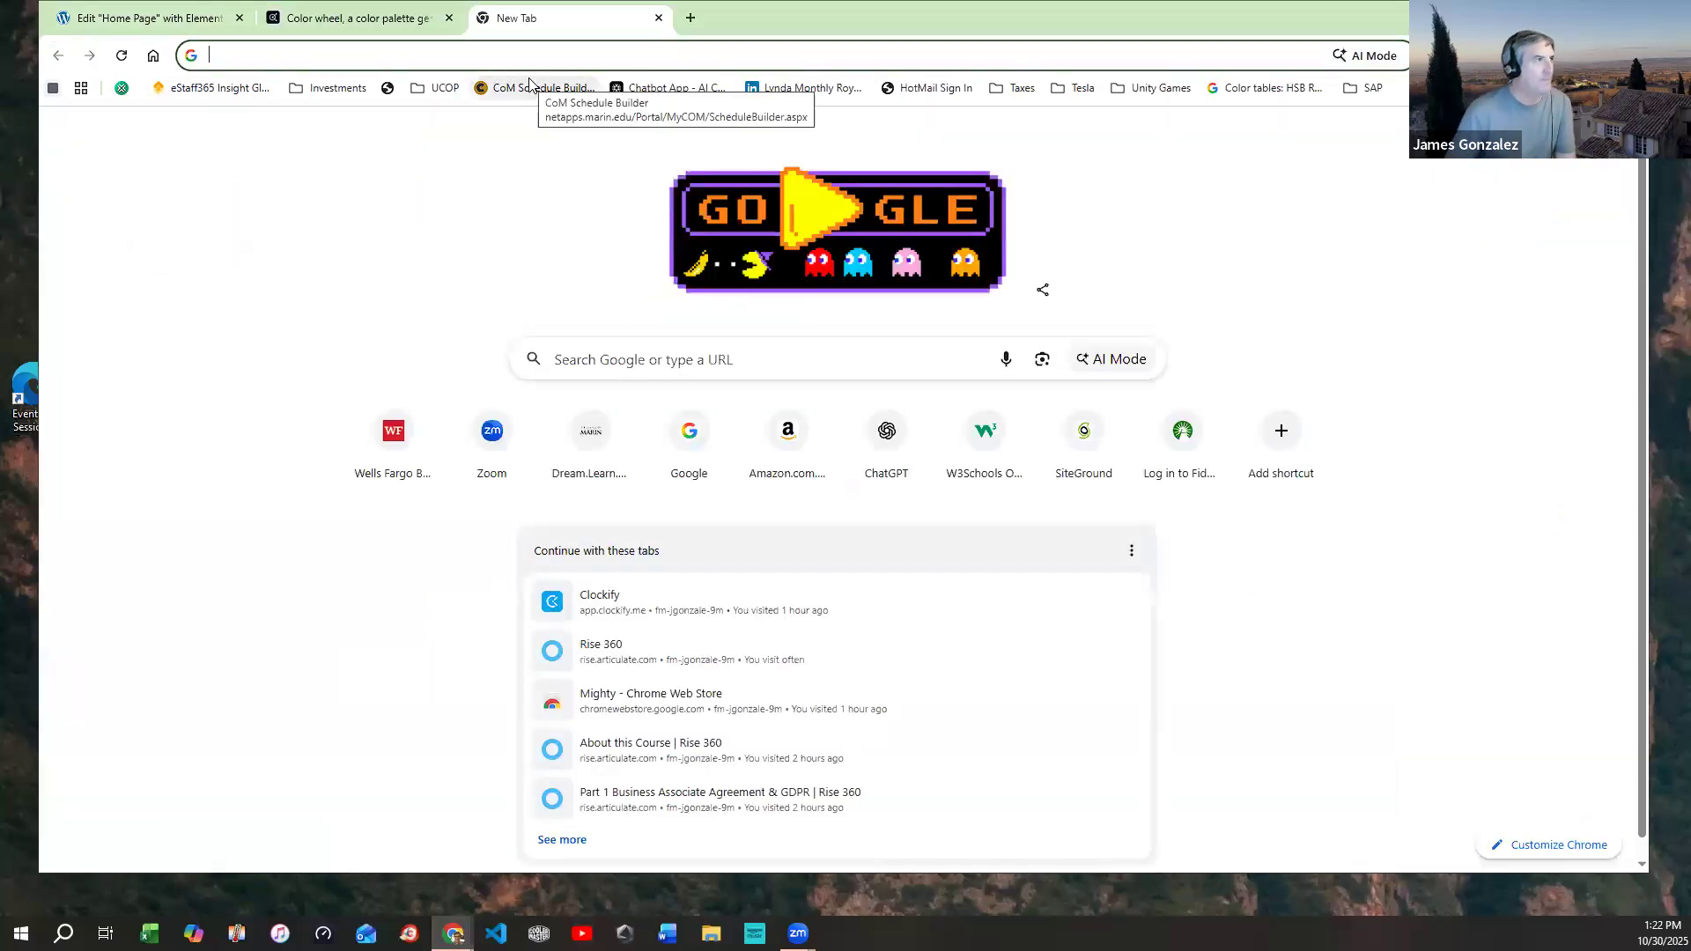
click(384, 21)
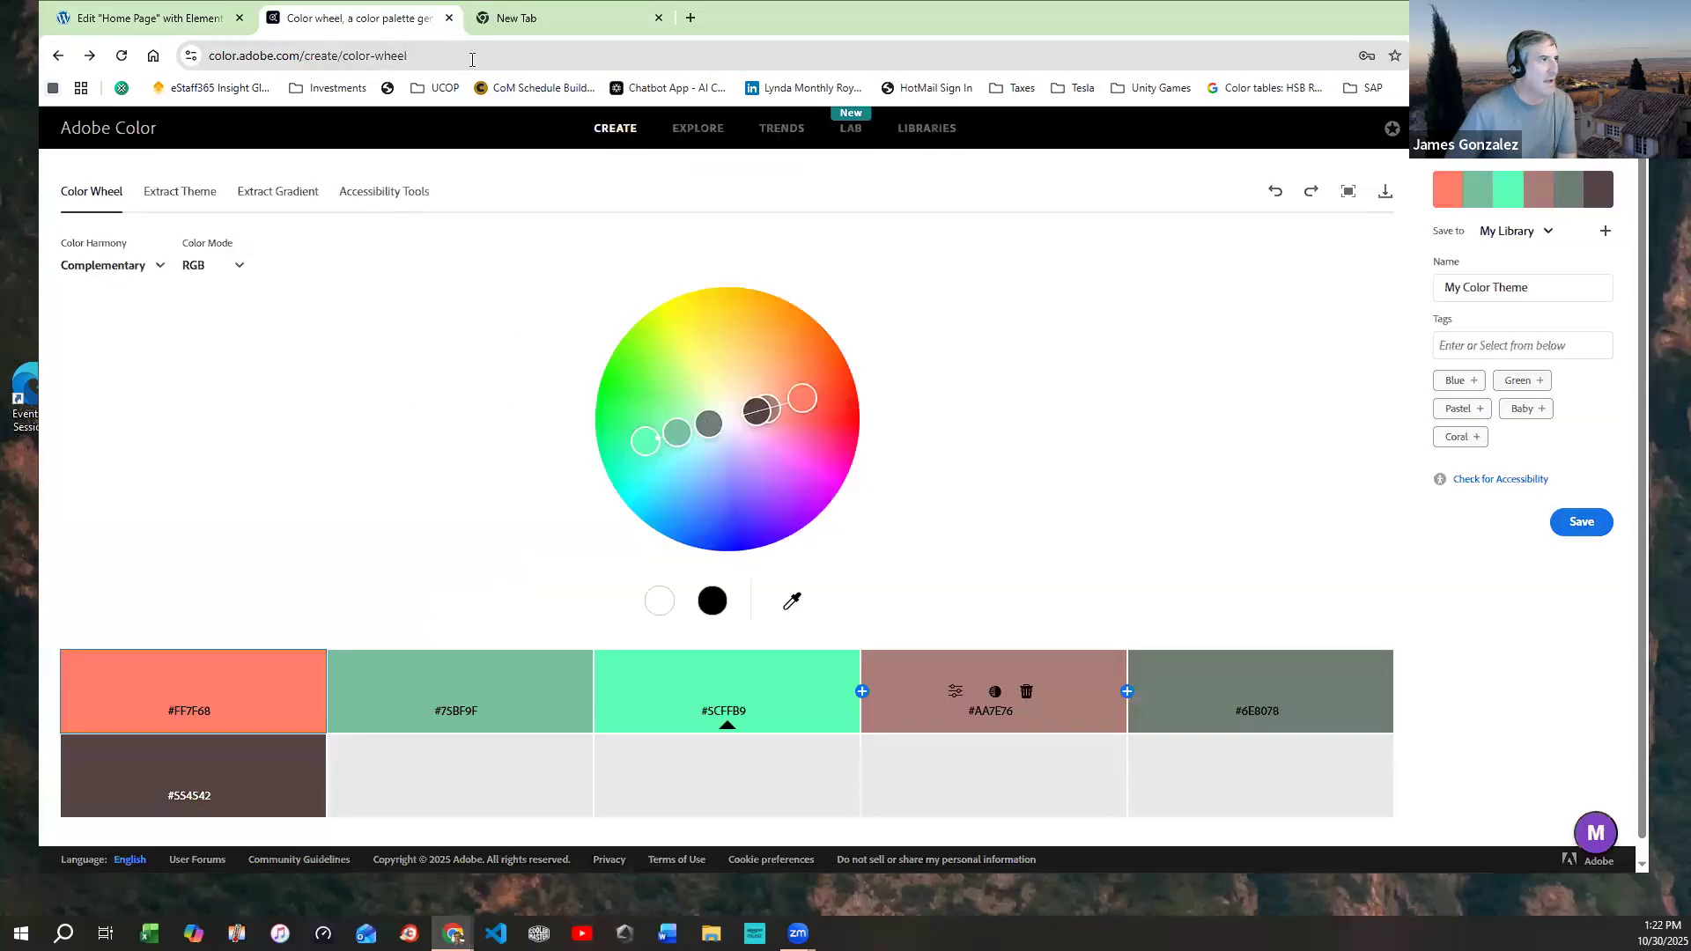
click(456, 49)
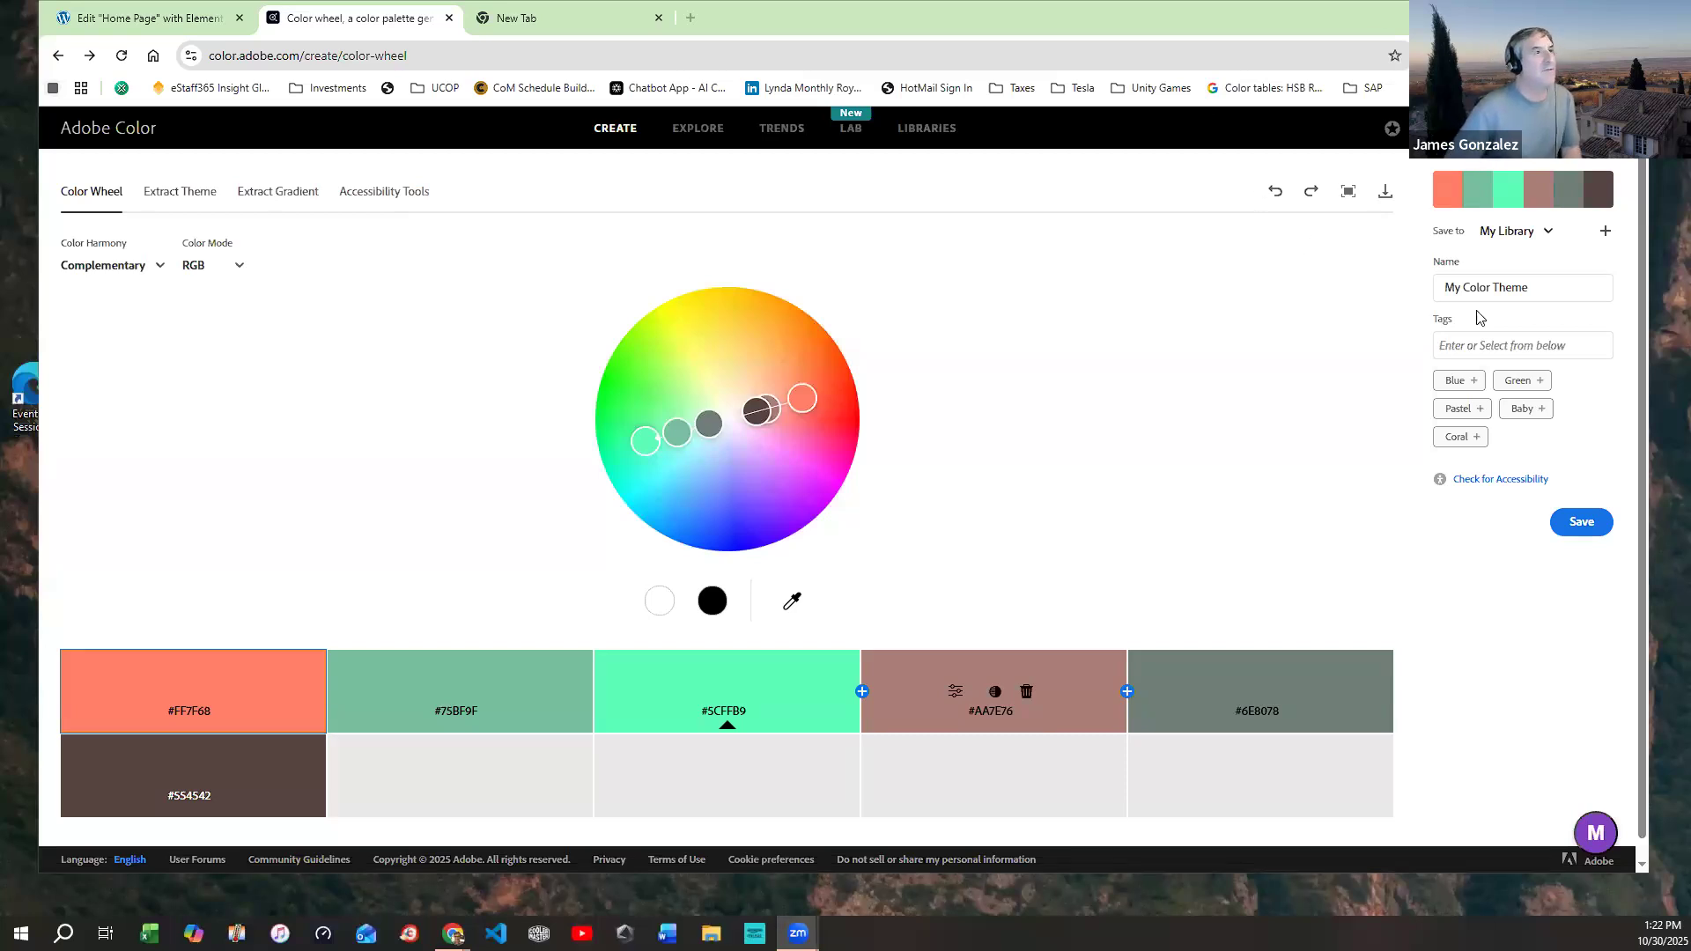
click(524, 19)
click(470, 61)
text(f)
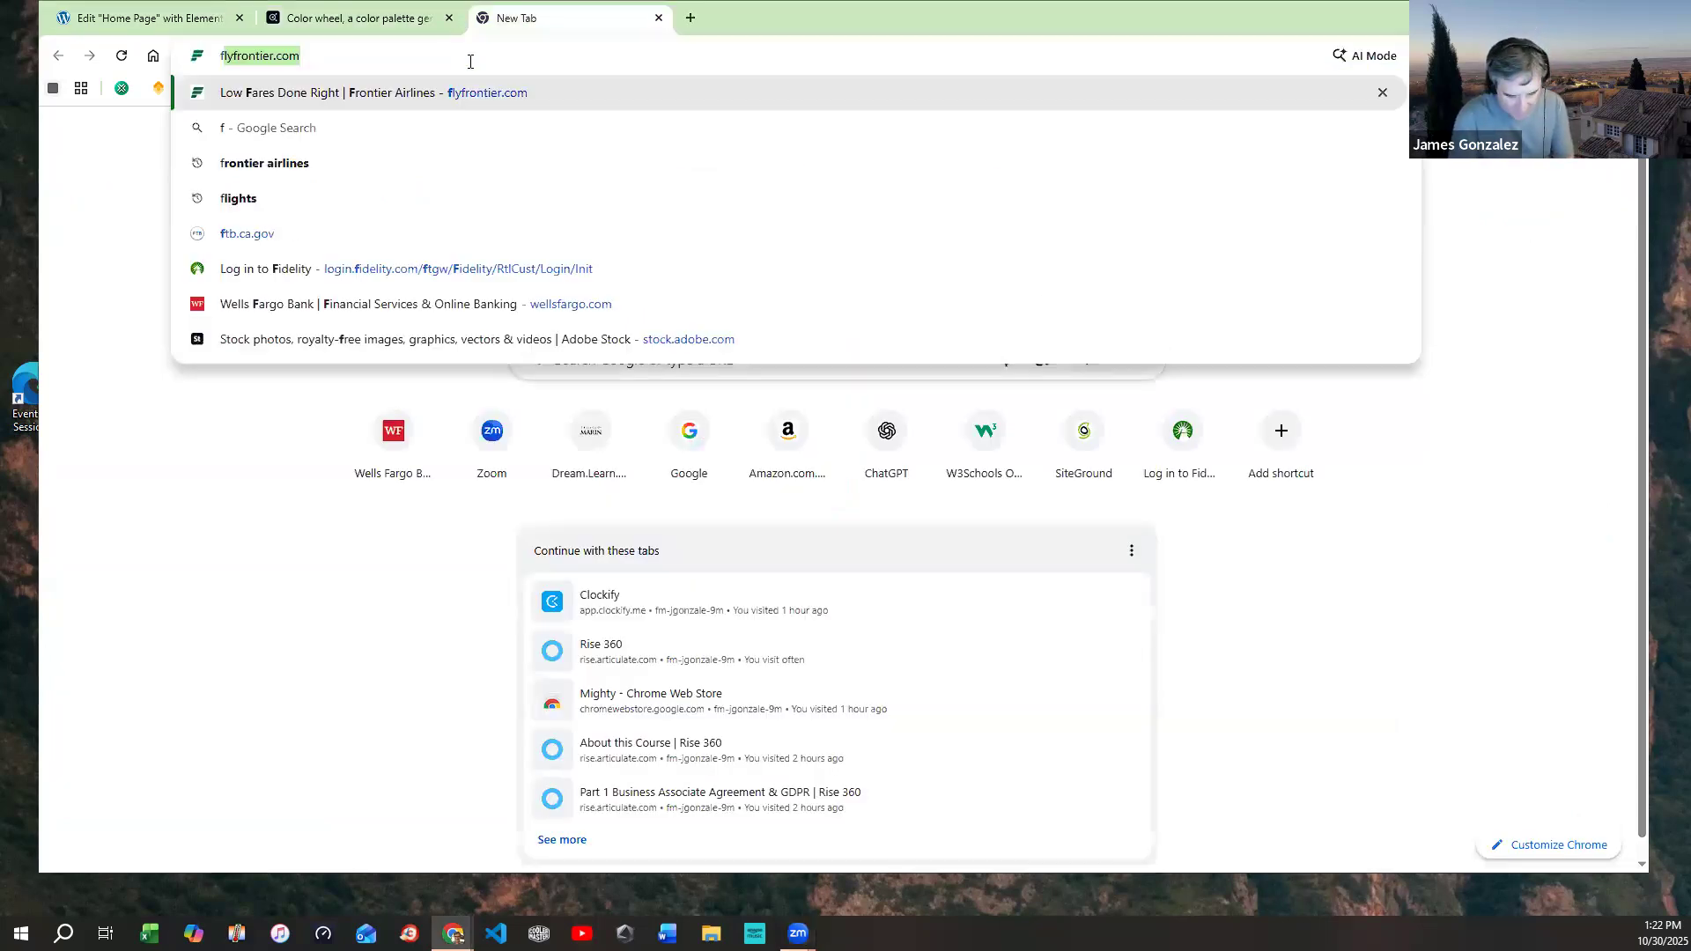
text(onts.google./com)
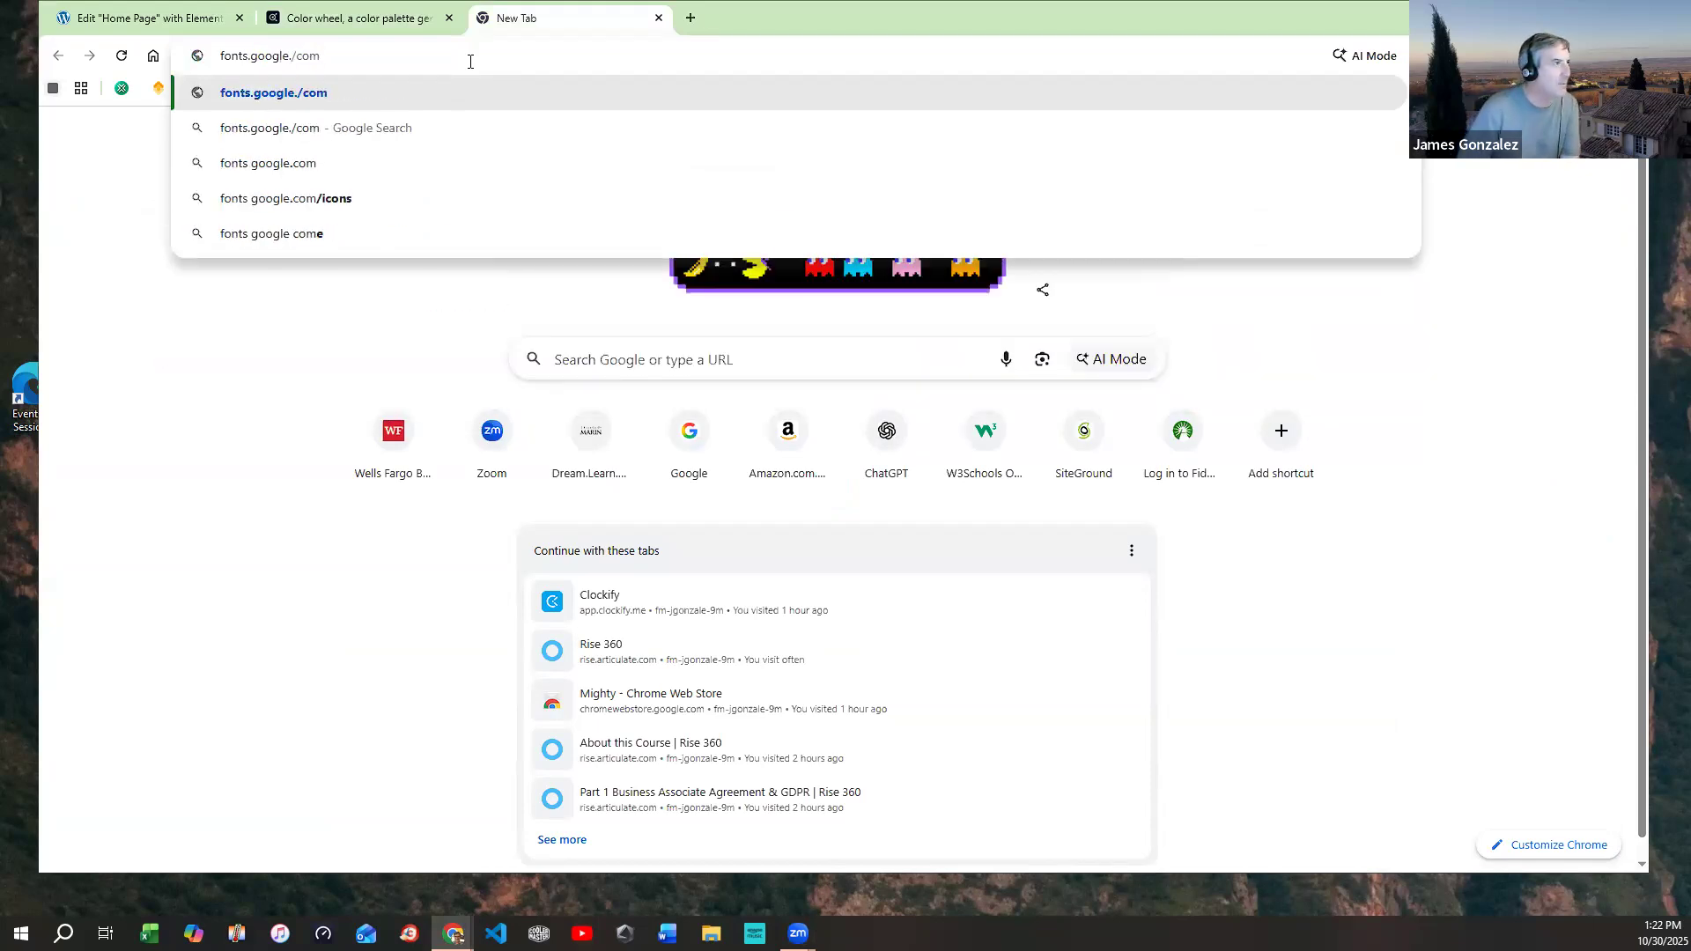
key(Return)
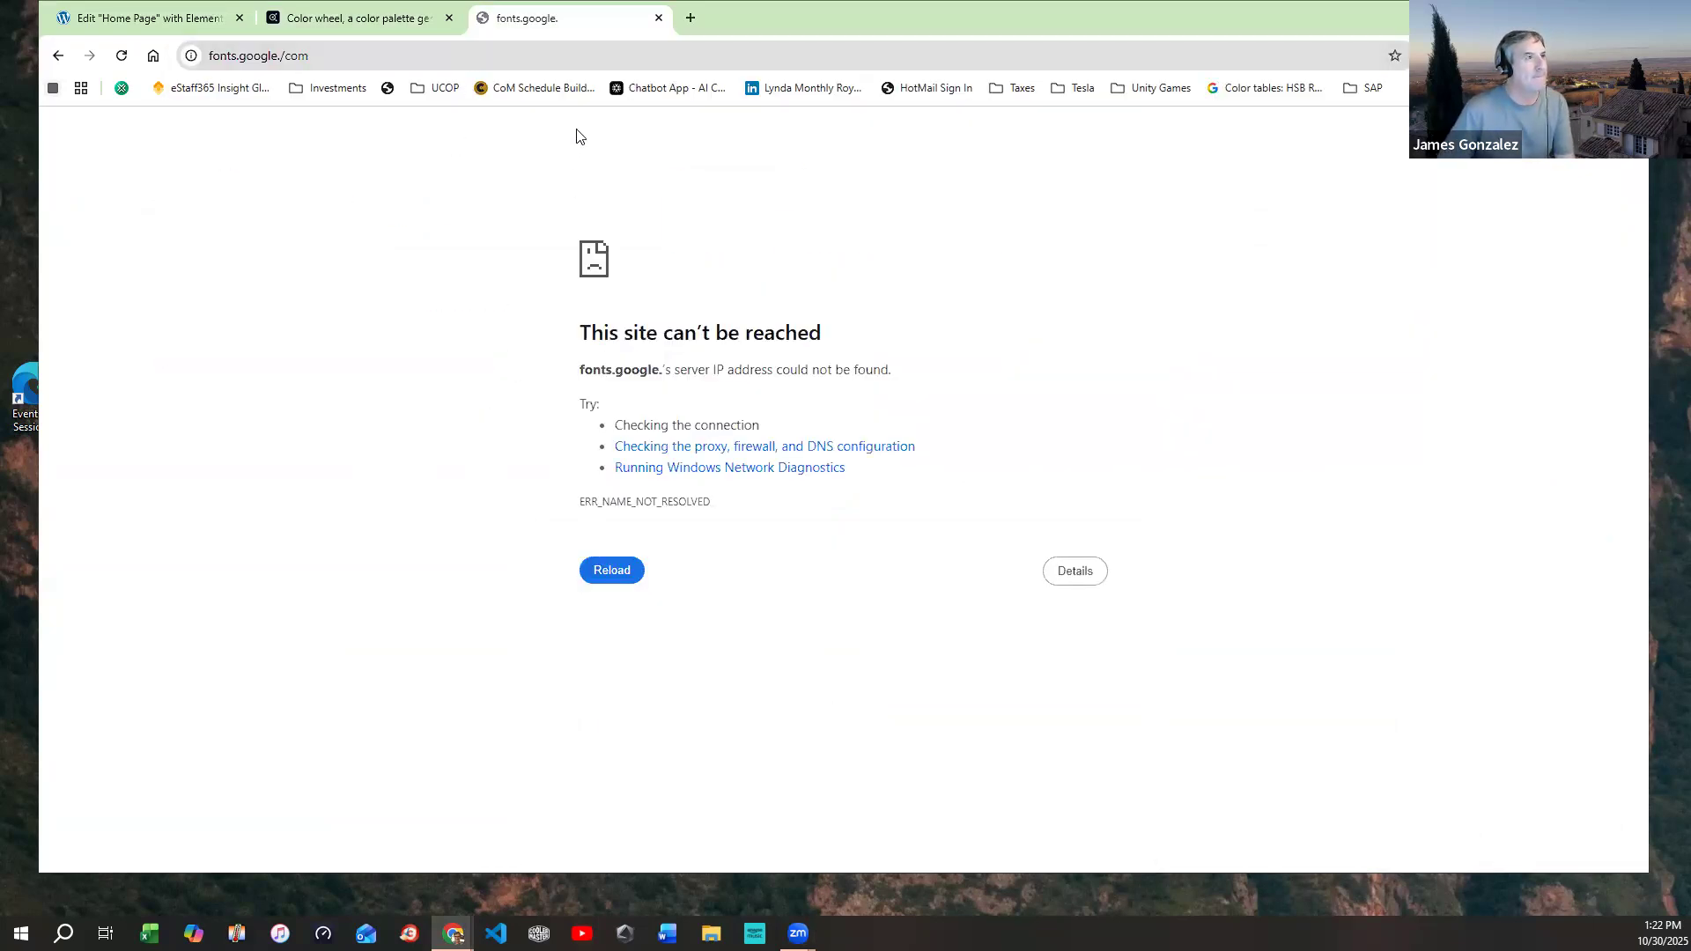
click(379, 57)
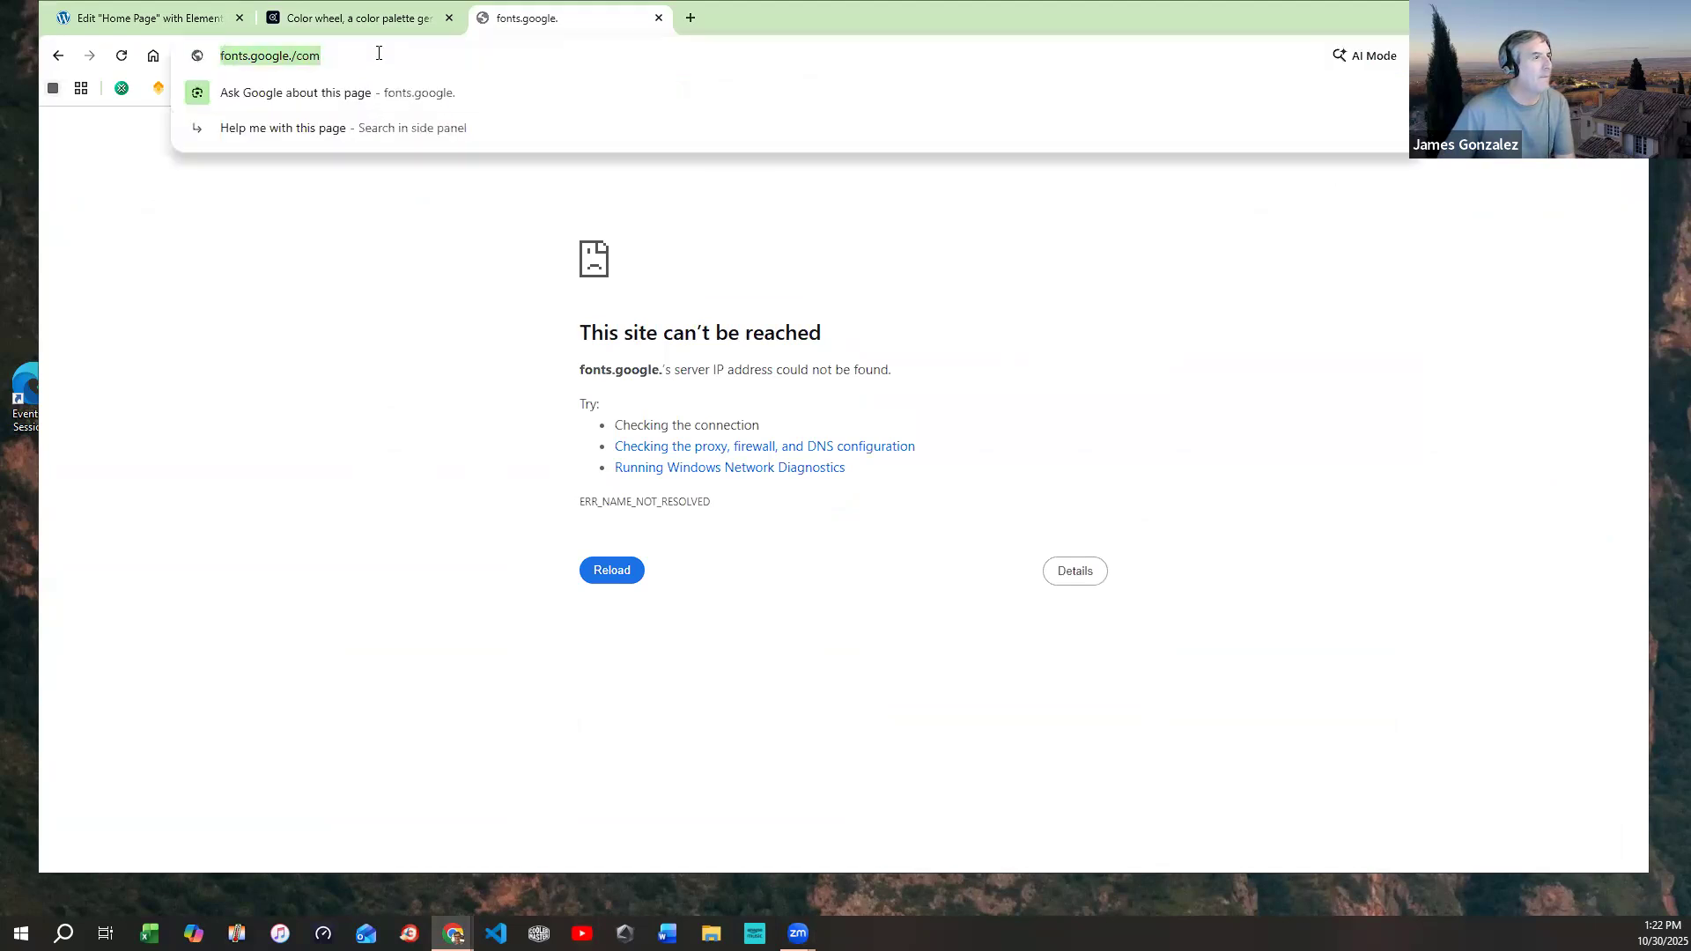
click(353, 52)
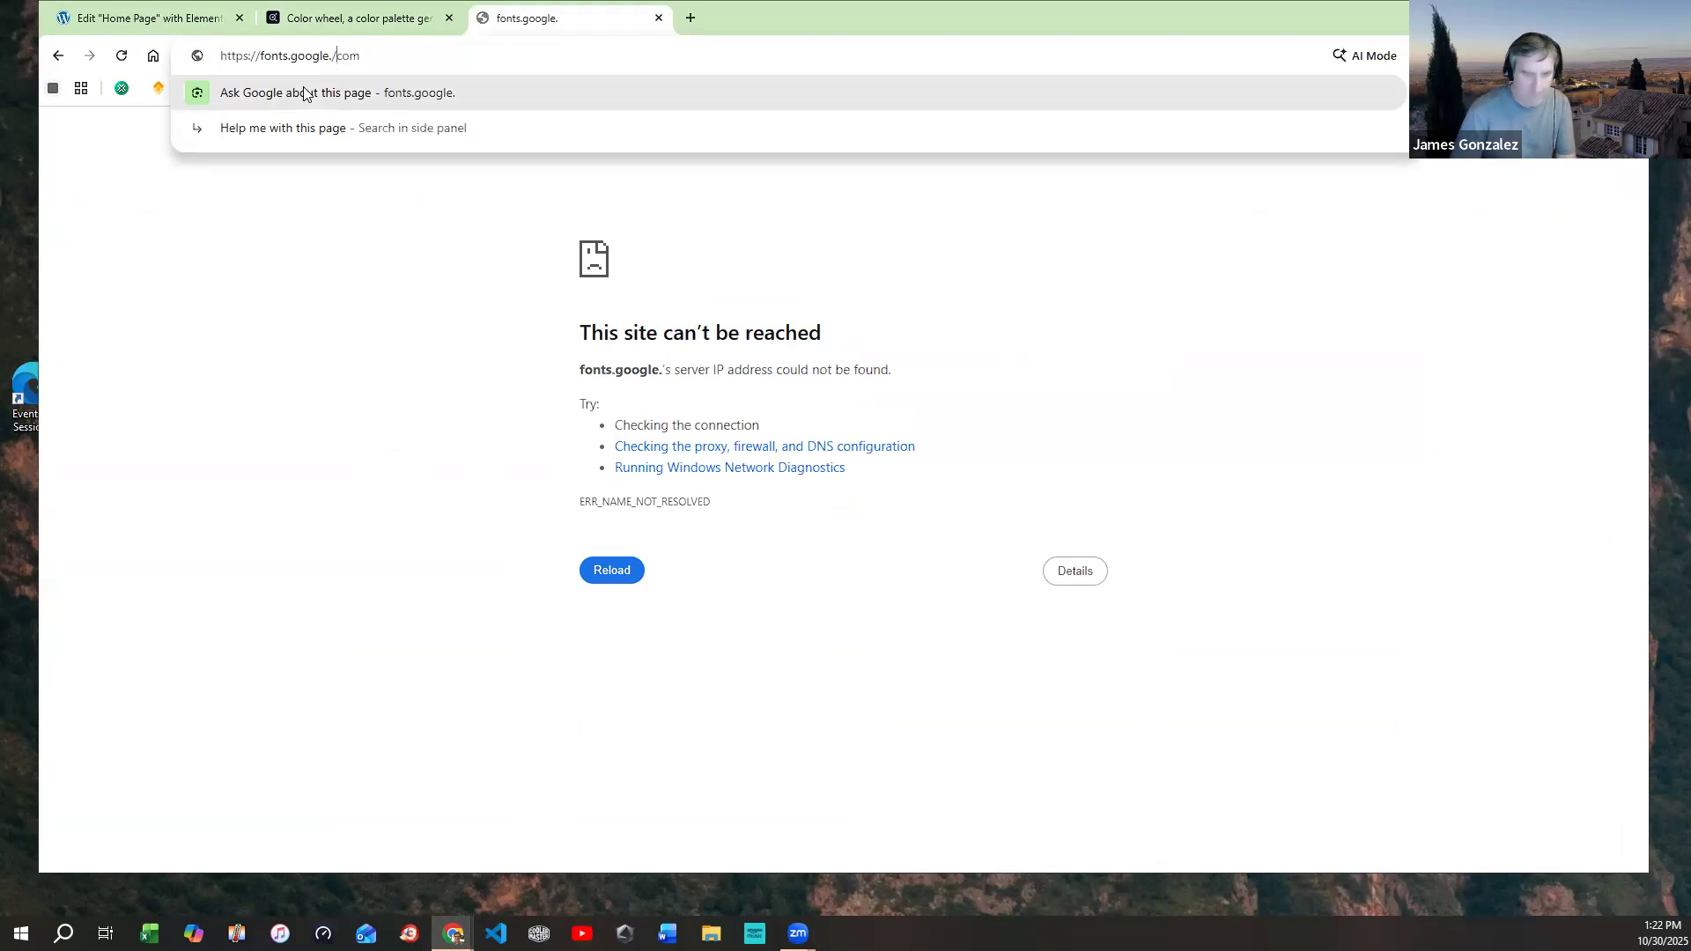
key(BackSpace)
key(Return)
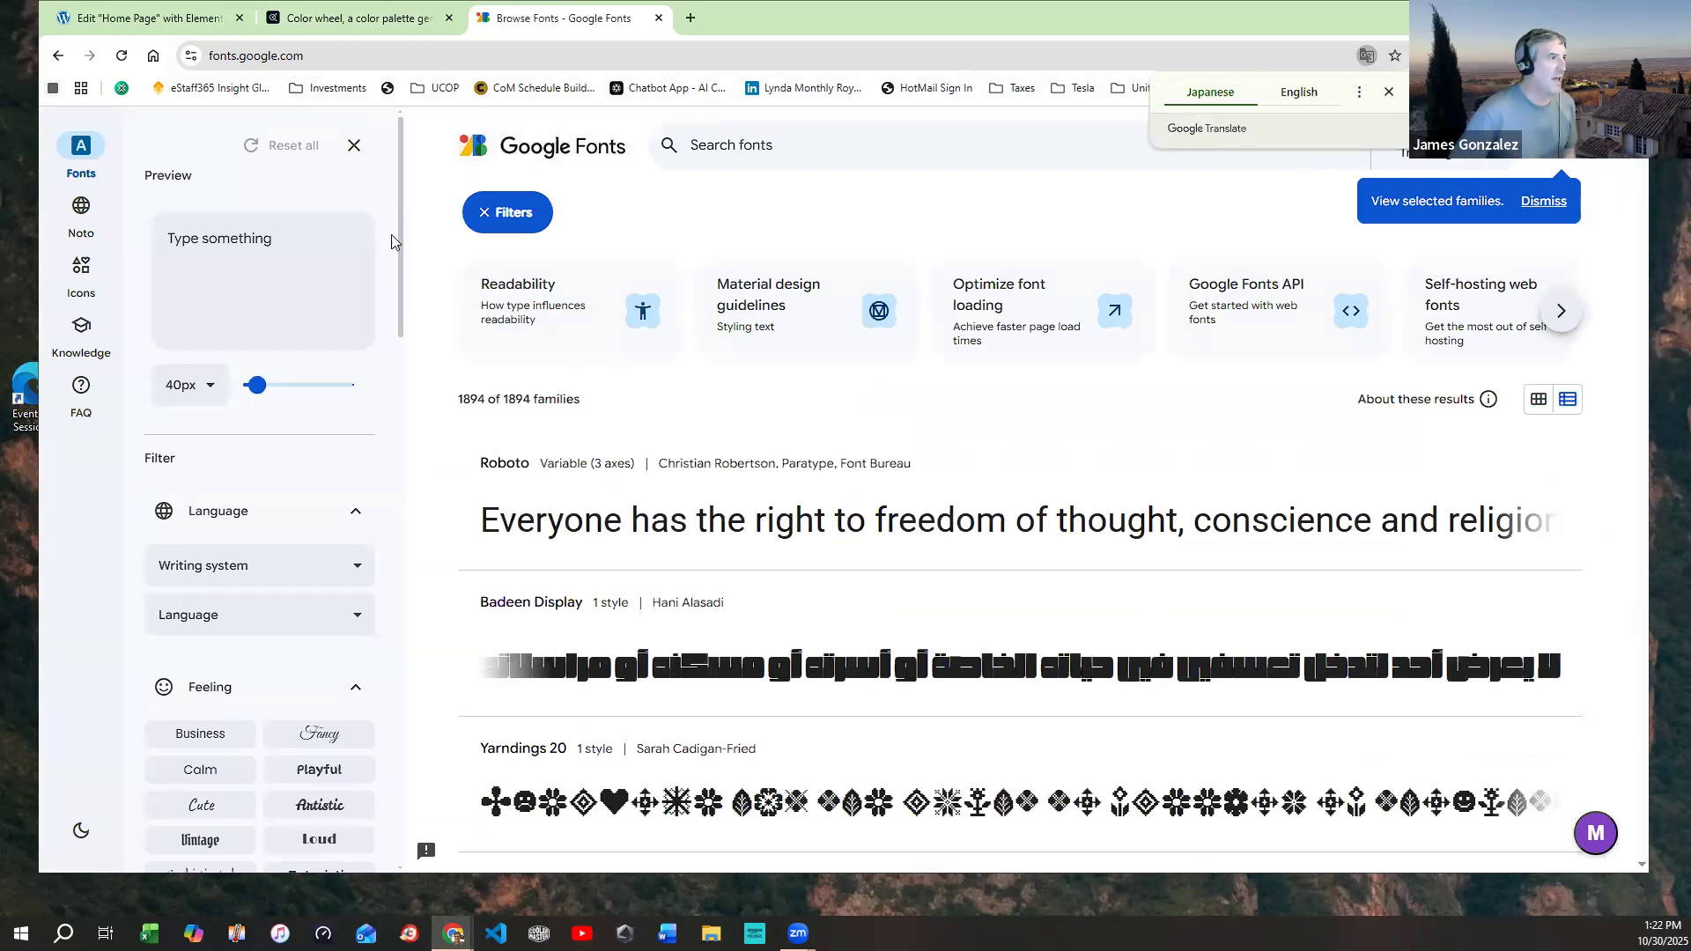
Filter the Google Fonts families by the Art Deco appearance and look through the other filter categories
drag(401, 240, 399, 311)
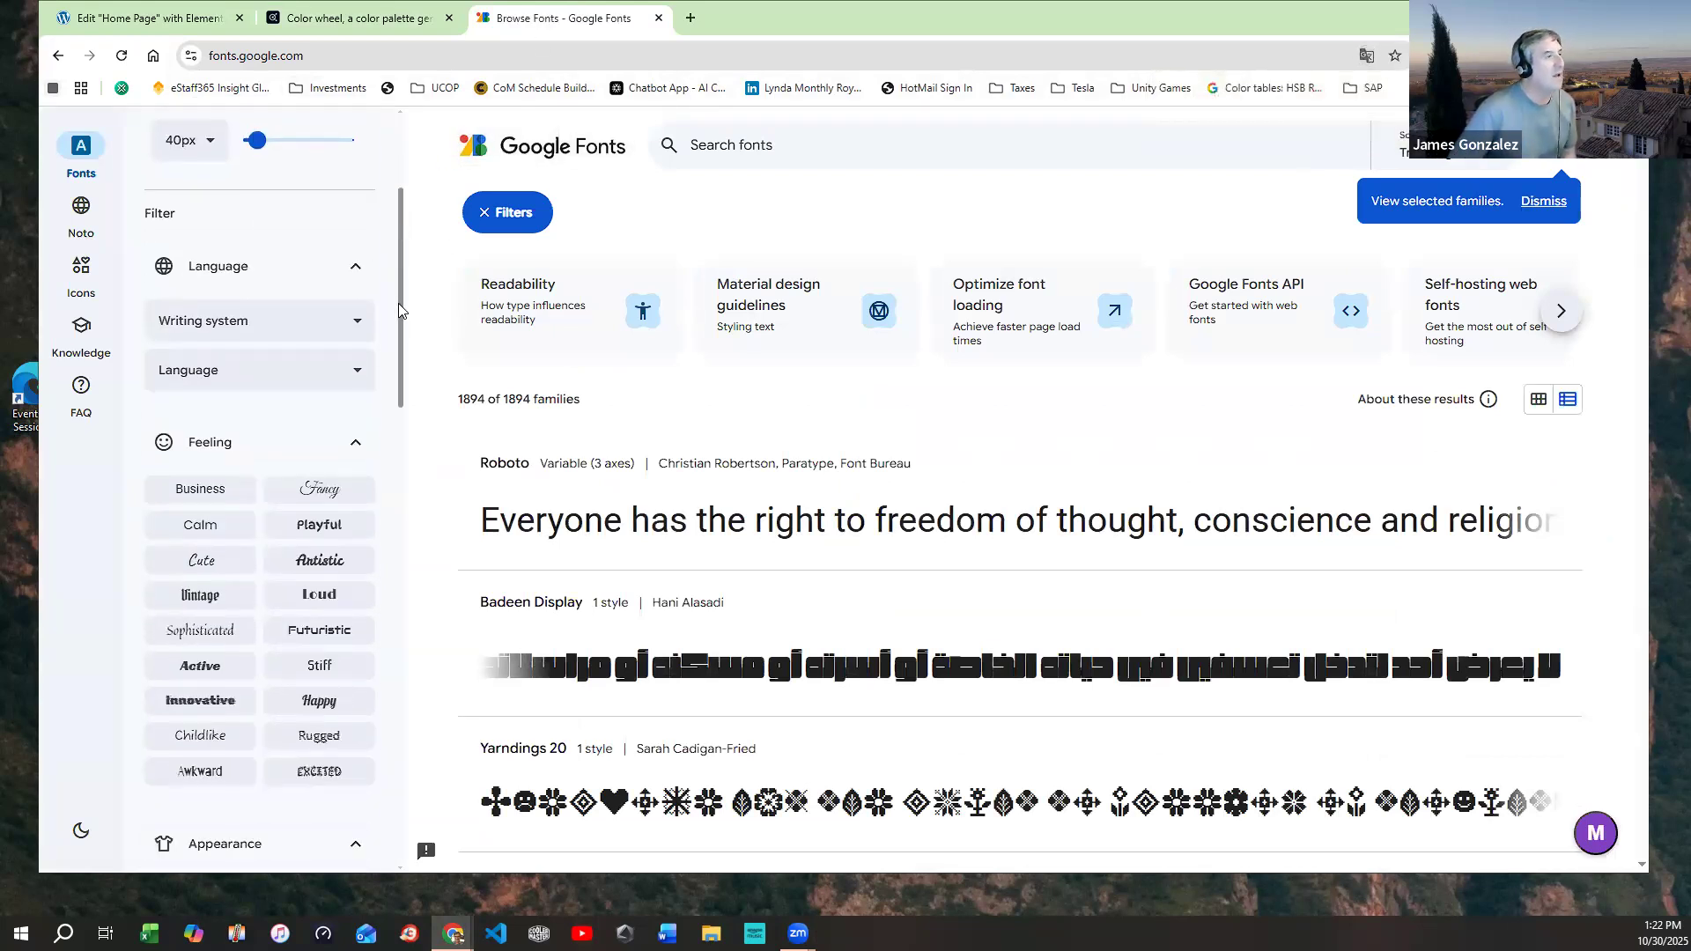
scroll(396, 299, down, 1)
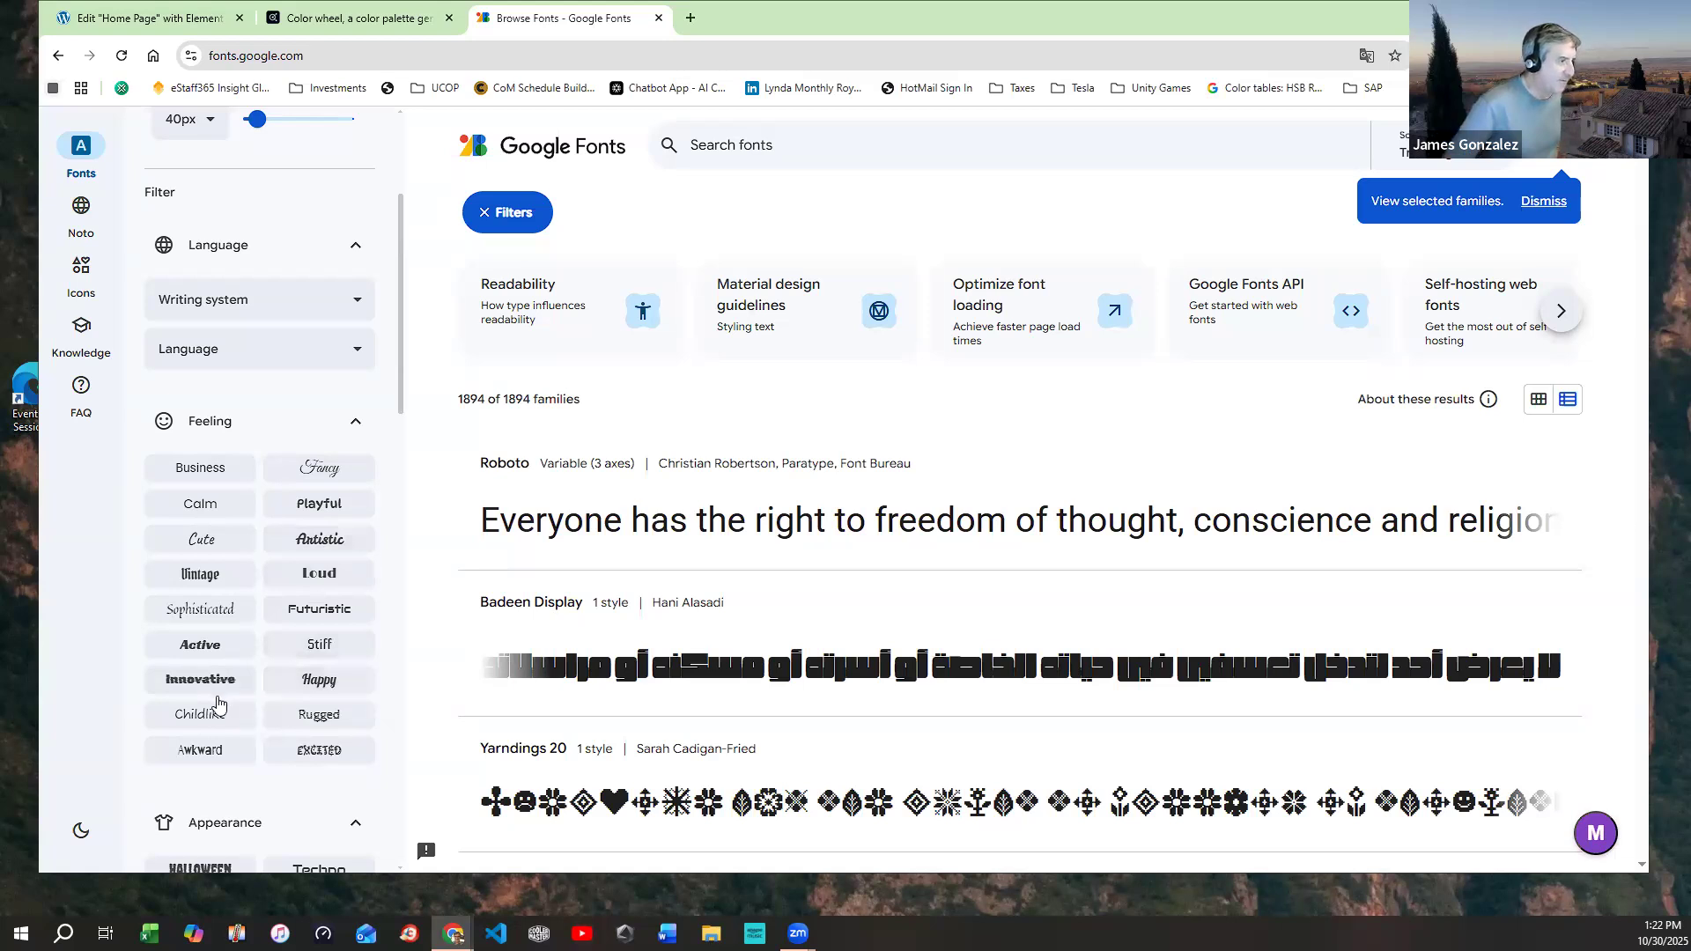
scroll(217, 703, down, 4)
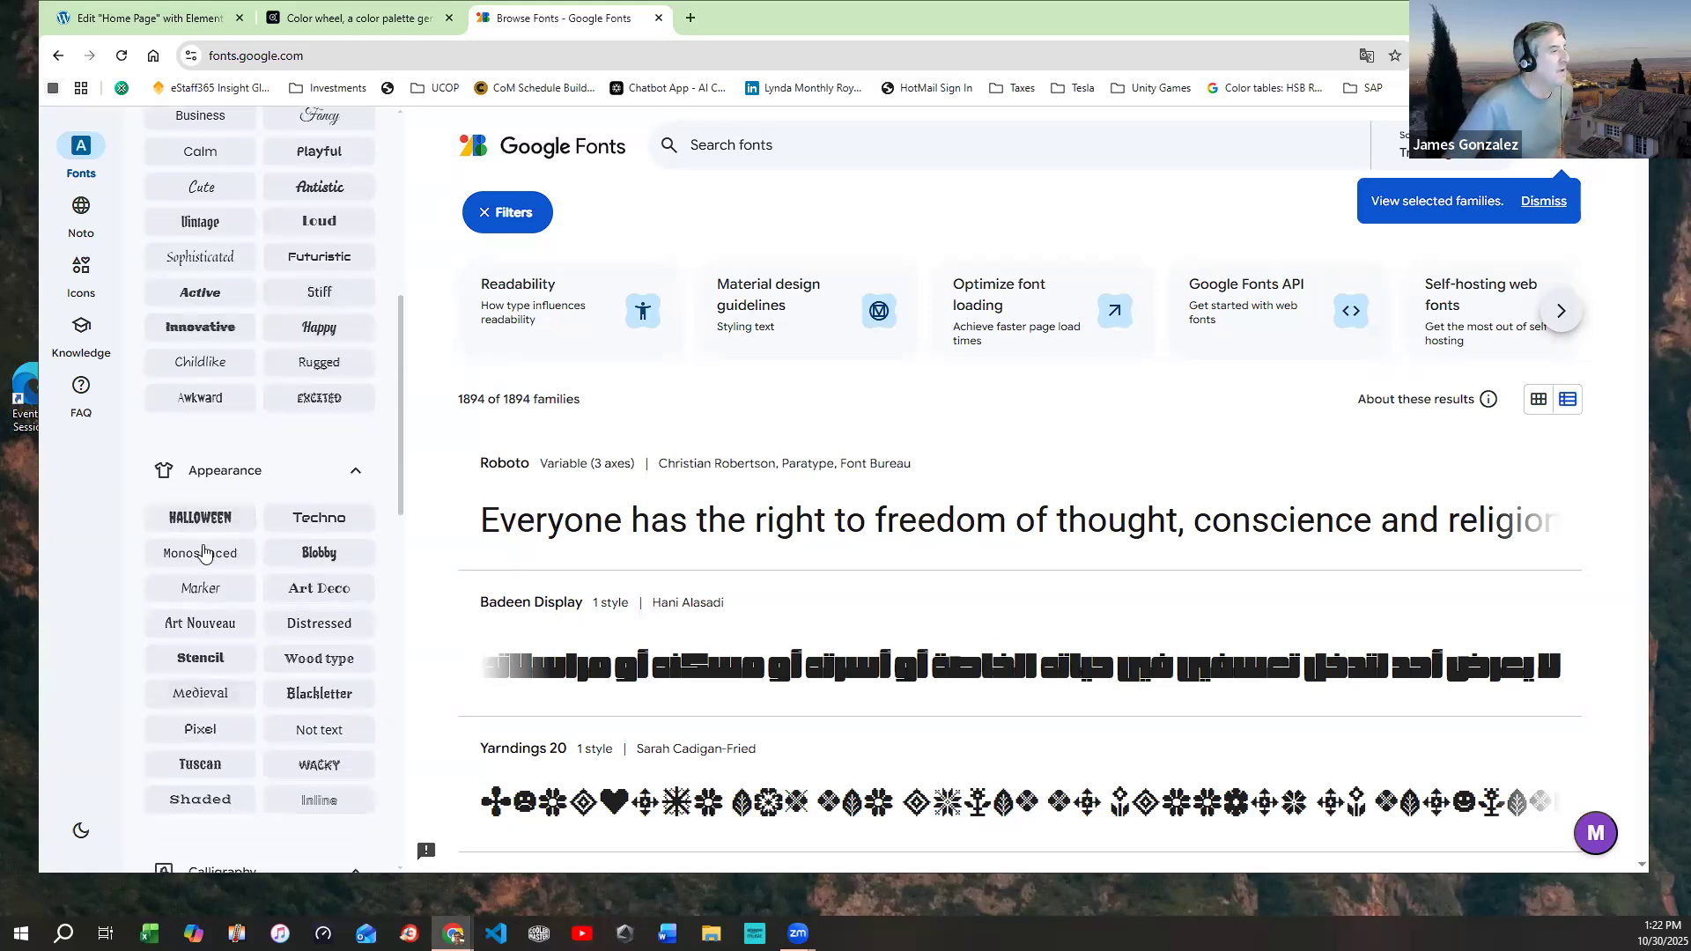
click(309, 590)
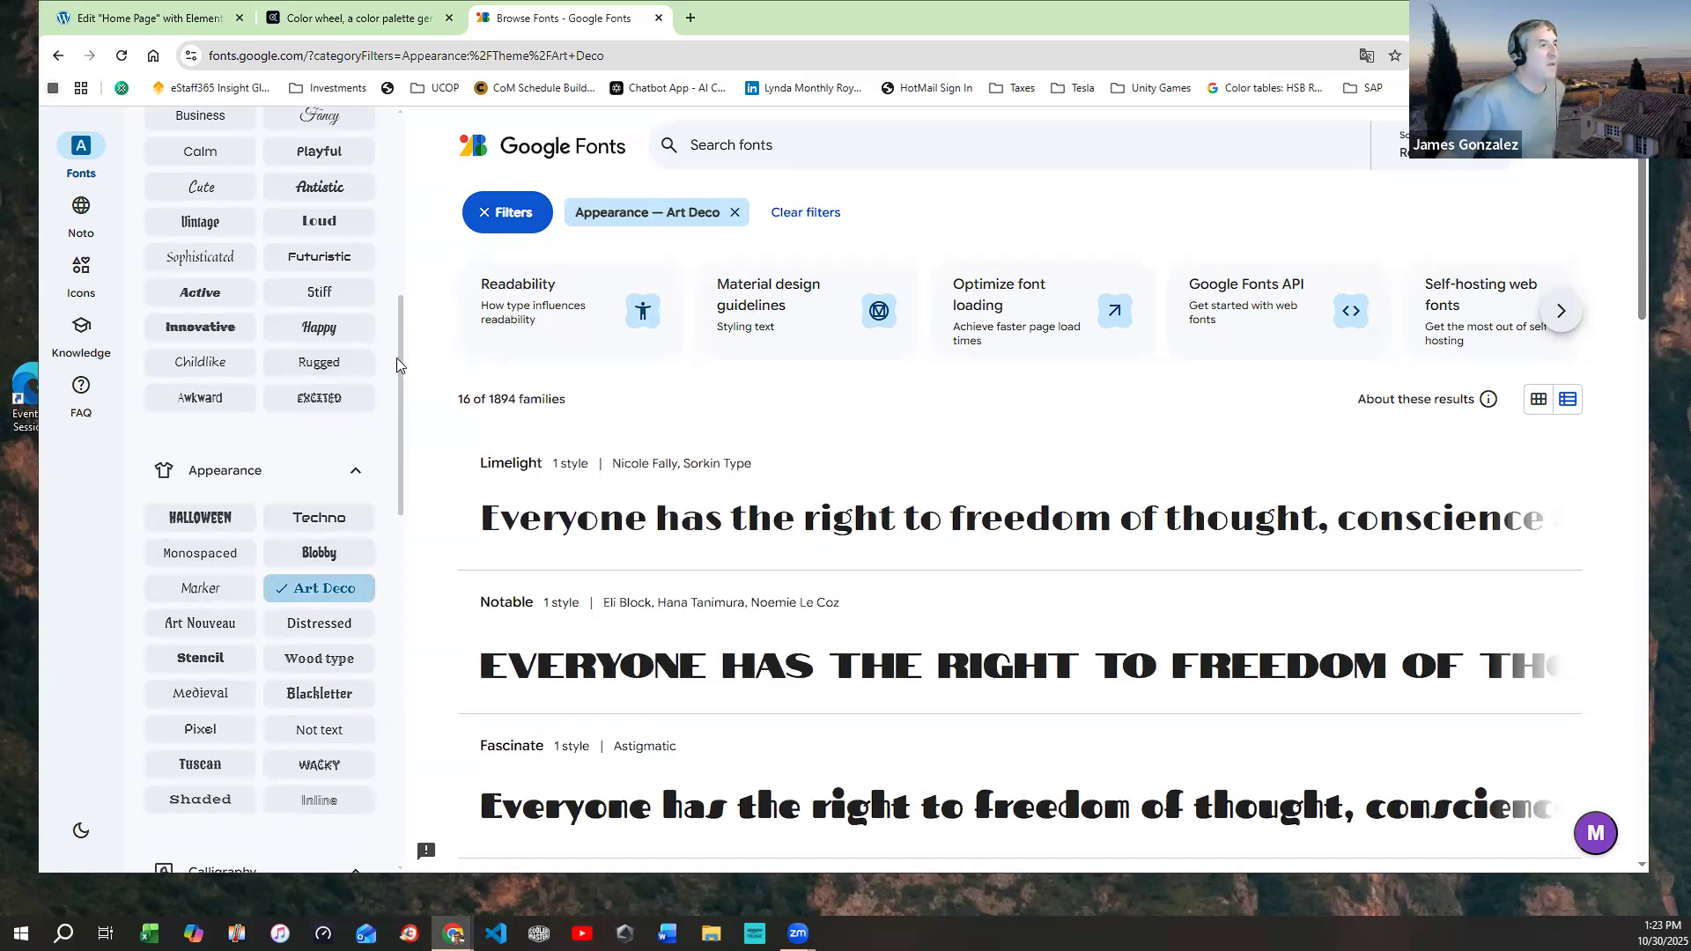
scroll(396, 379, down, 2)
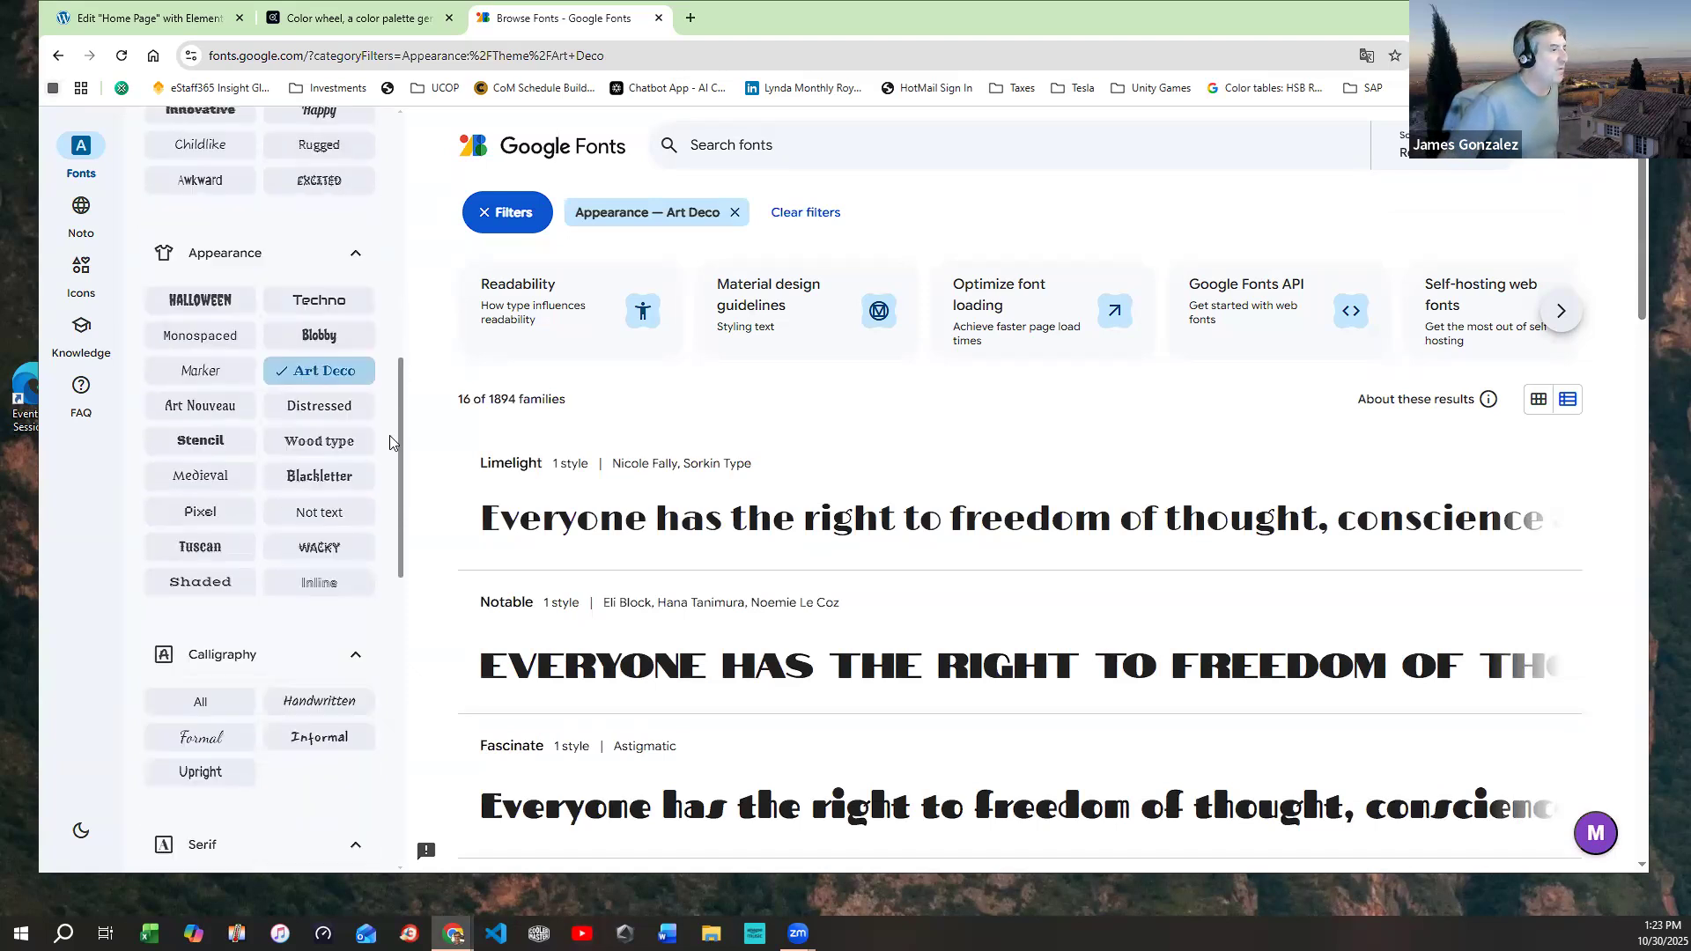
scroll(391, 442, down, 2)
scroll(360, 353, up, 3)
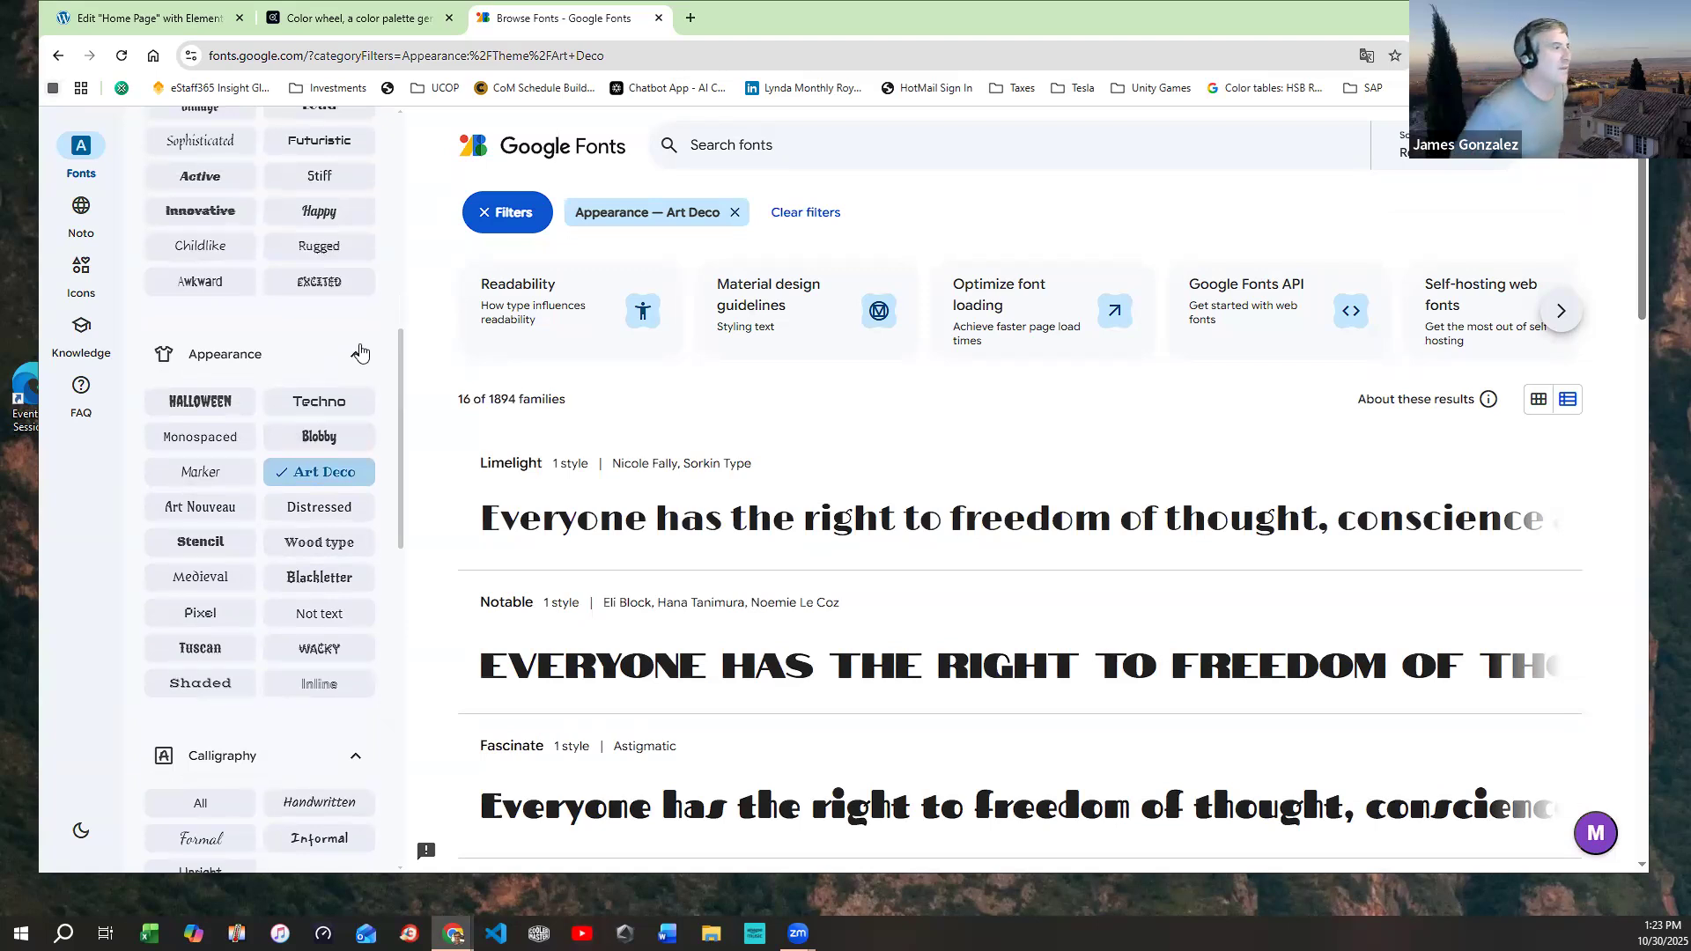
Filter the fonts by the Modern serif style, remove the Art Deco filter and review the matching families
drag(399, 376, 408, 552)
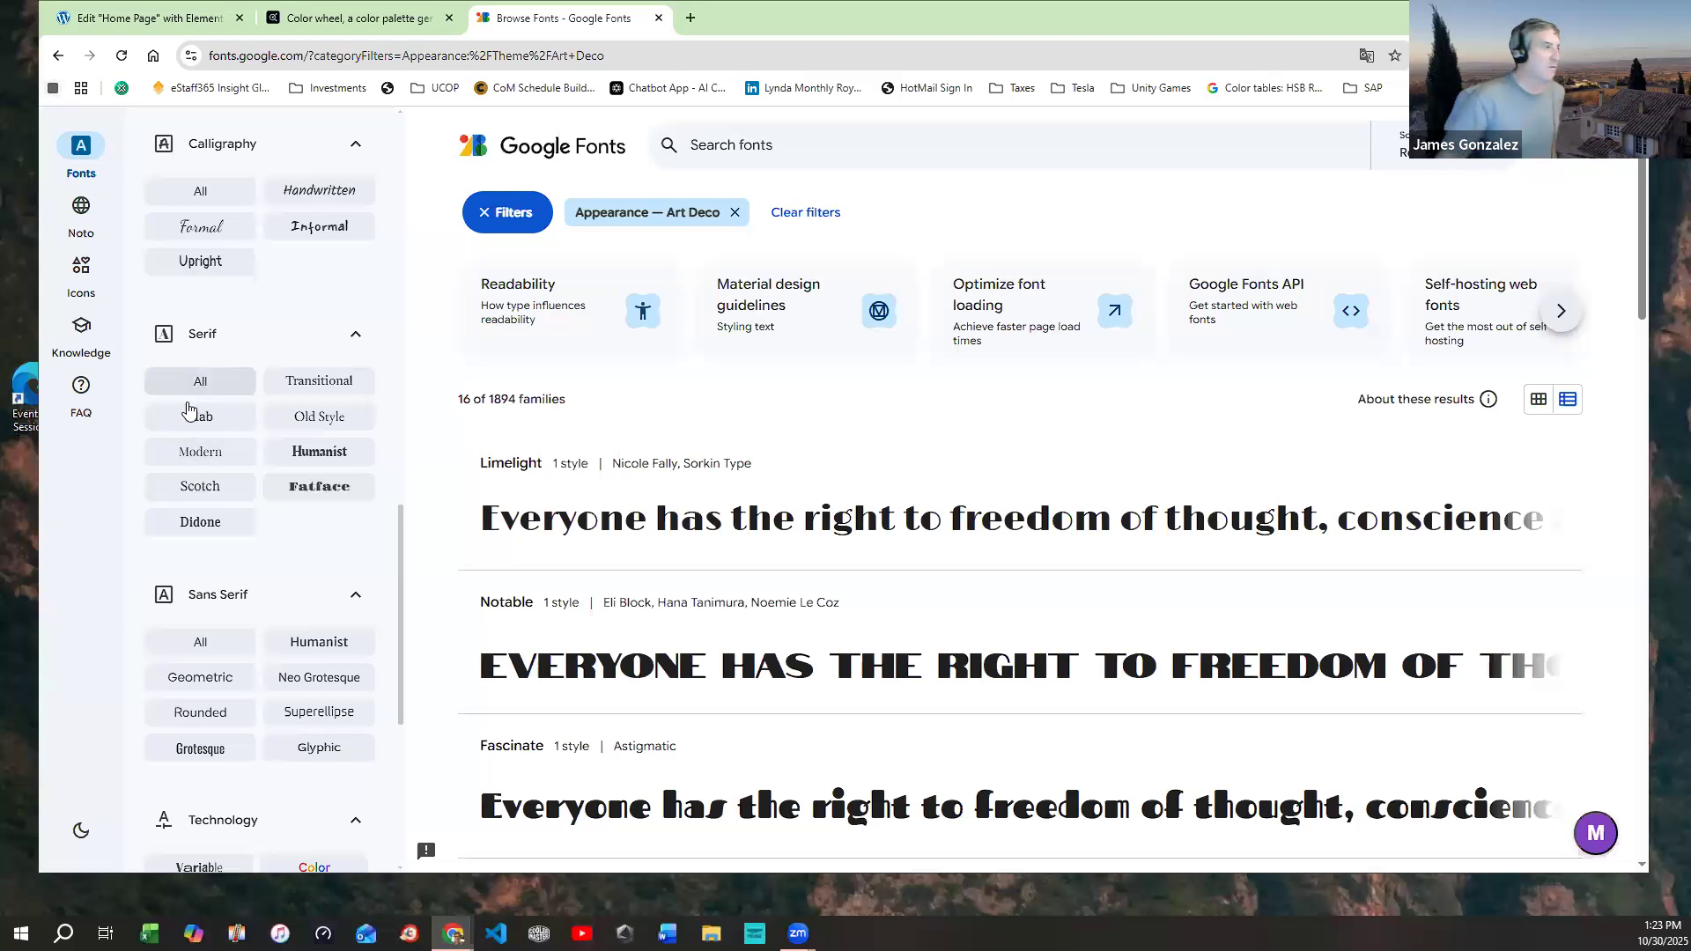
click(199, 453)
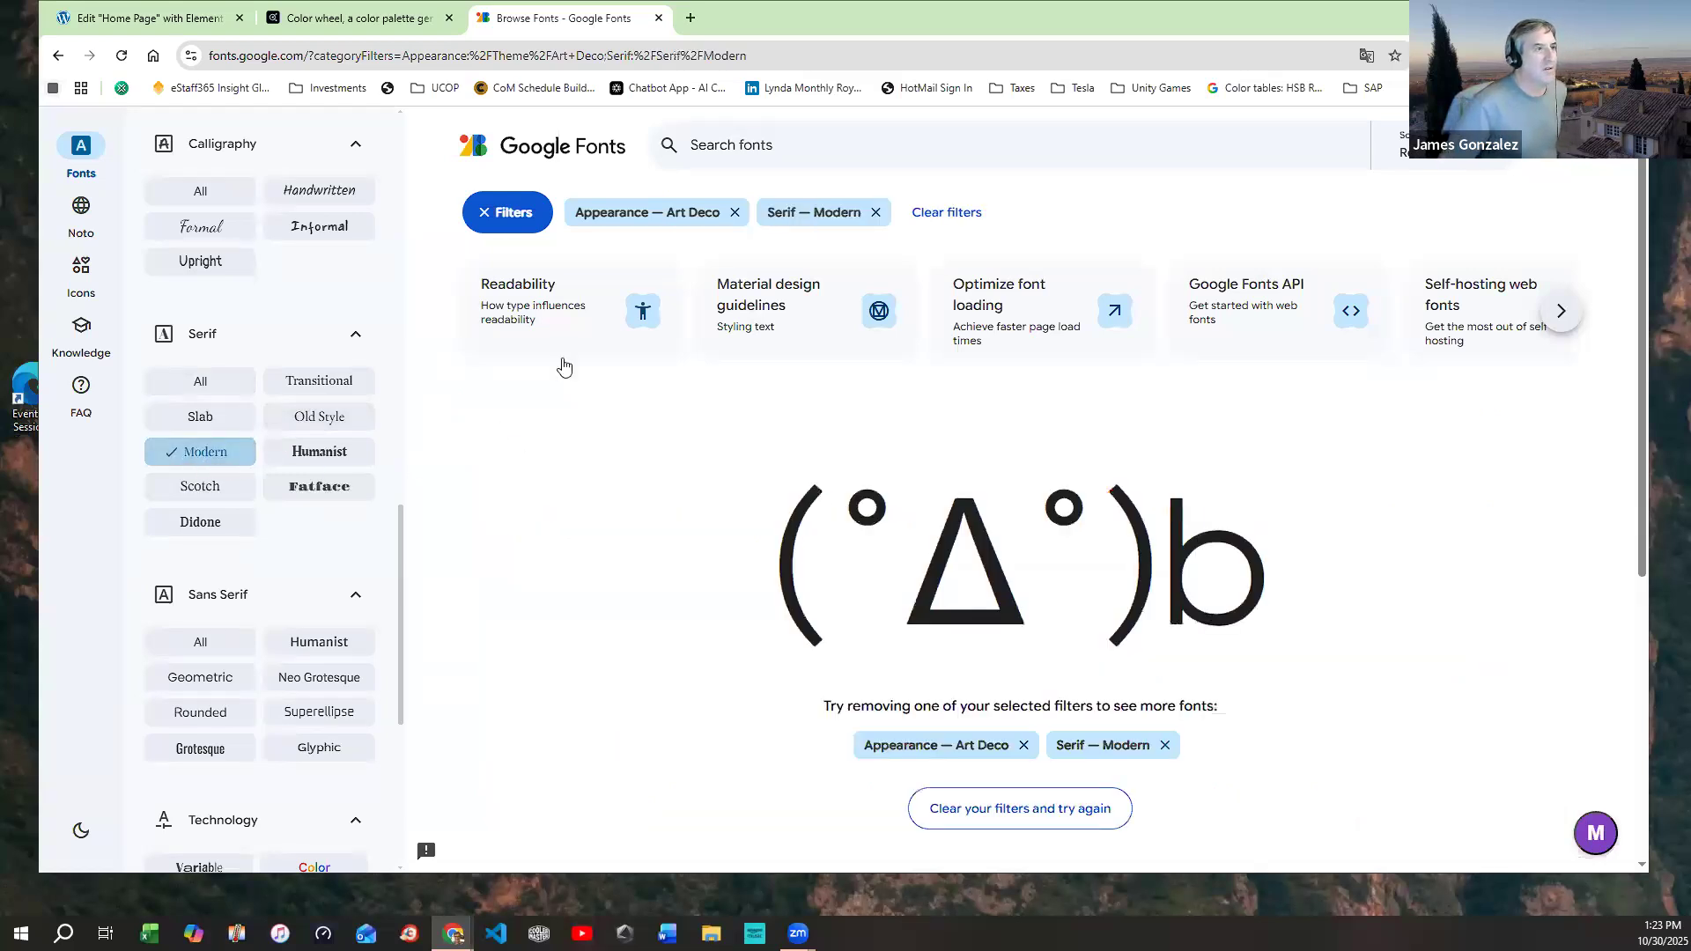
click(737, 215)
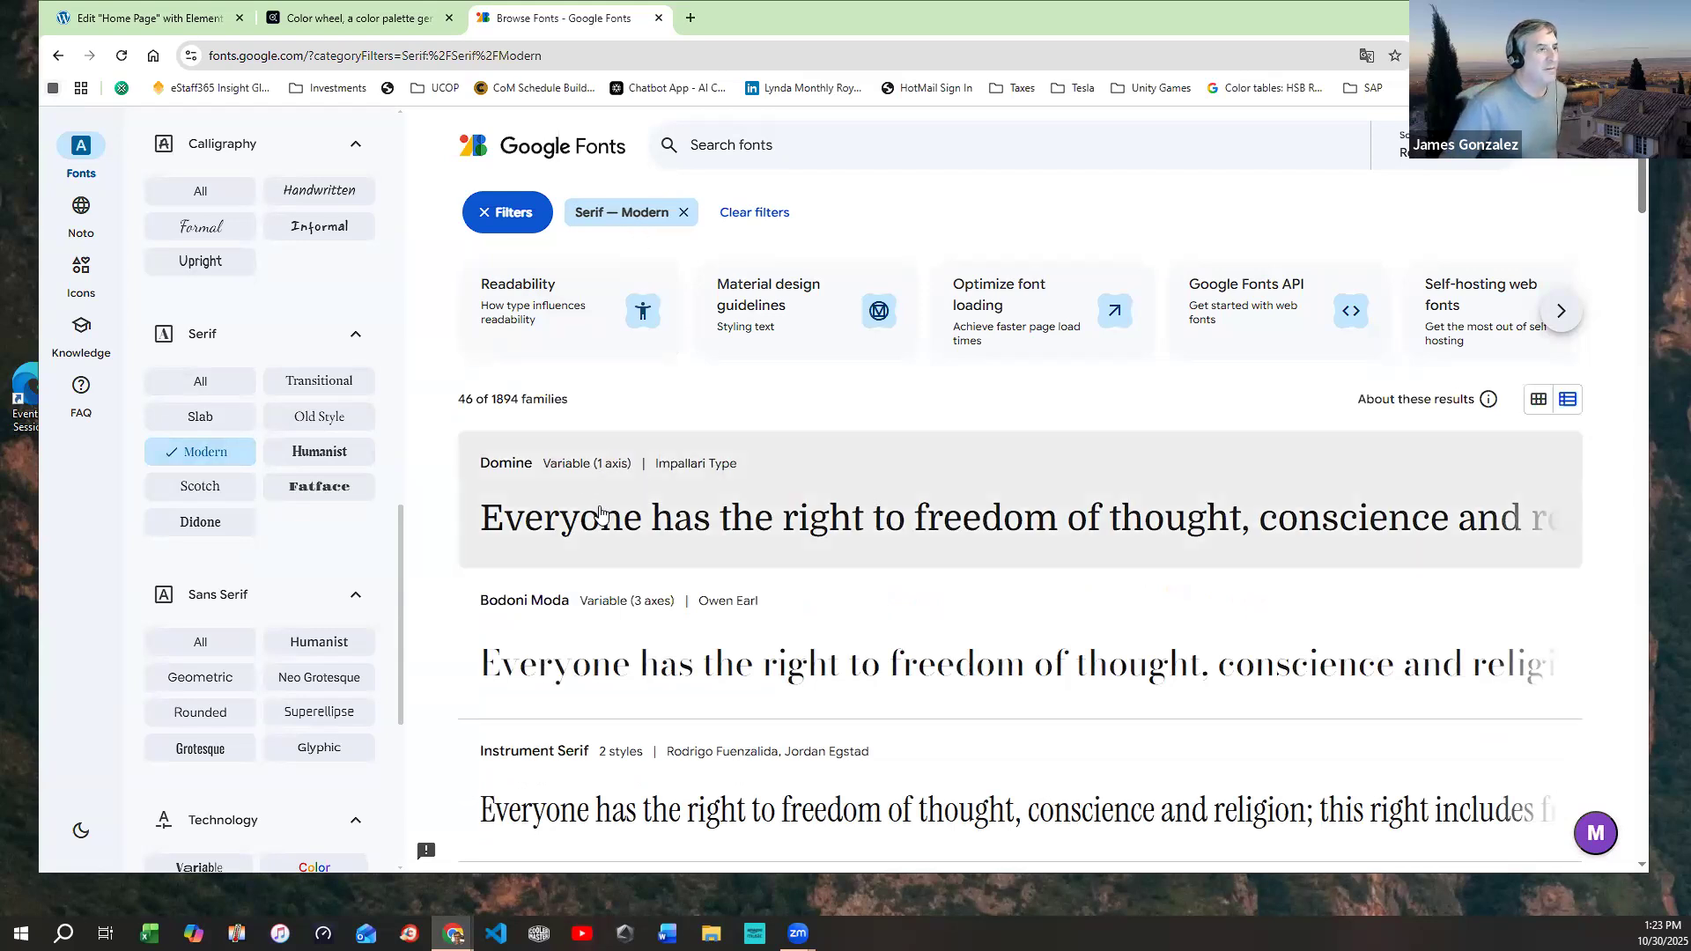
scroll(640, 572, down, 1)
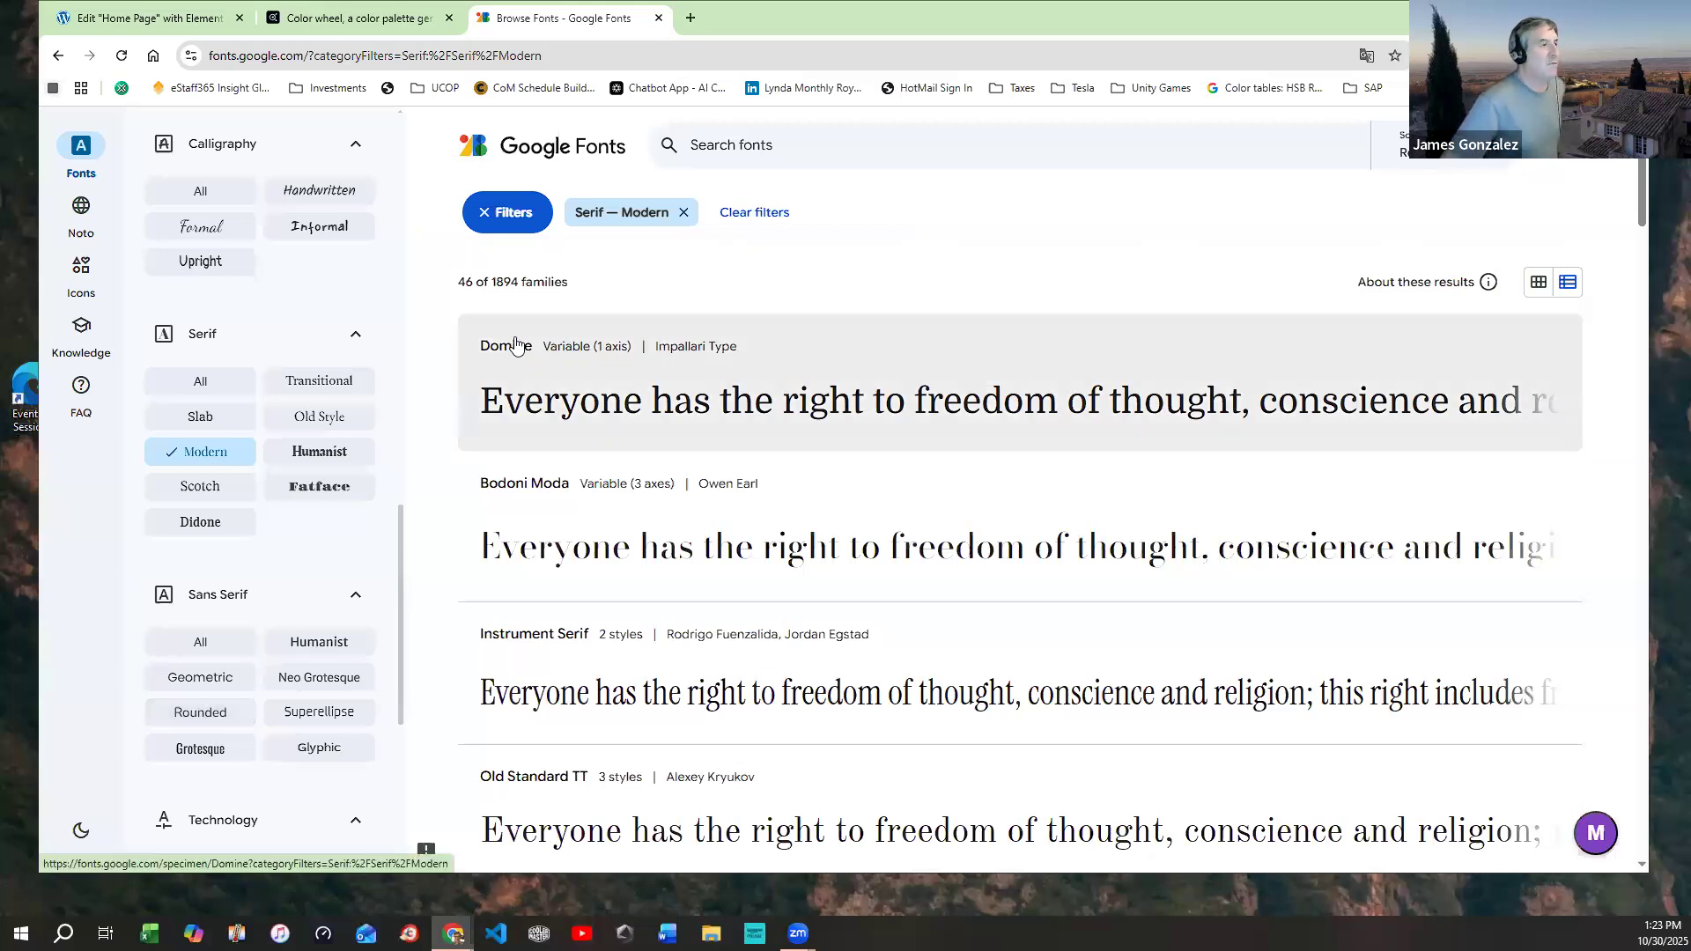
Switch back to the Elementor editor, leave the Global Colors settings and save the color changes
click(185, 21)
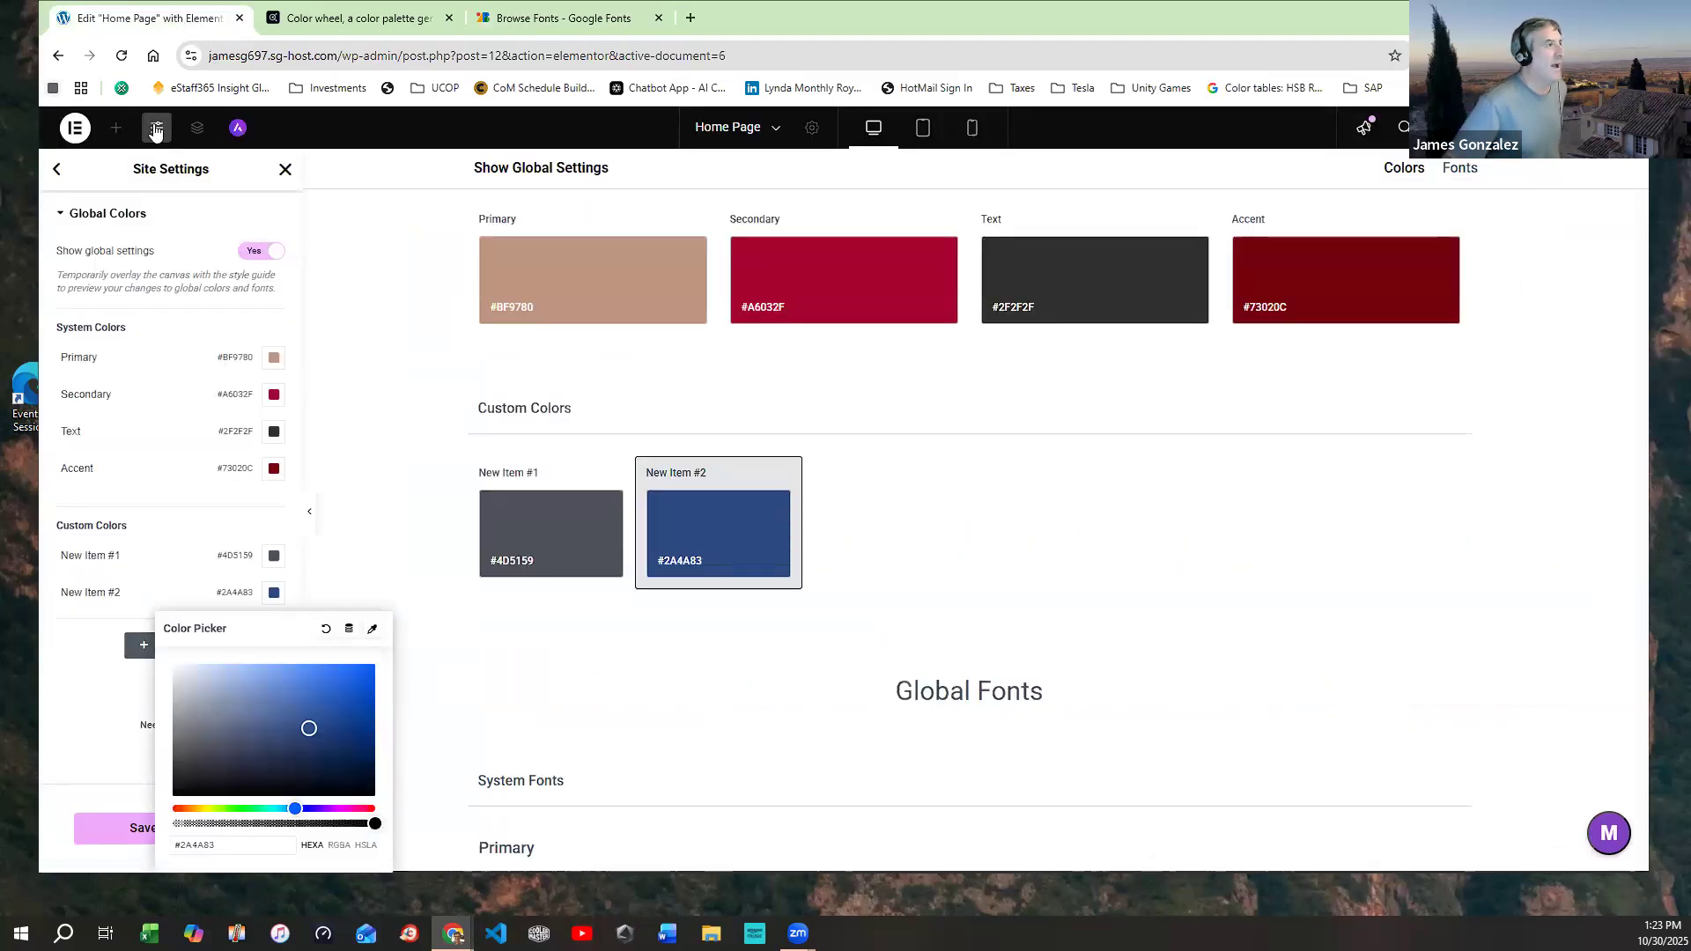
click(57, 170)
click(976, 530)
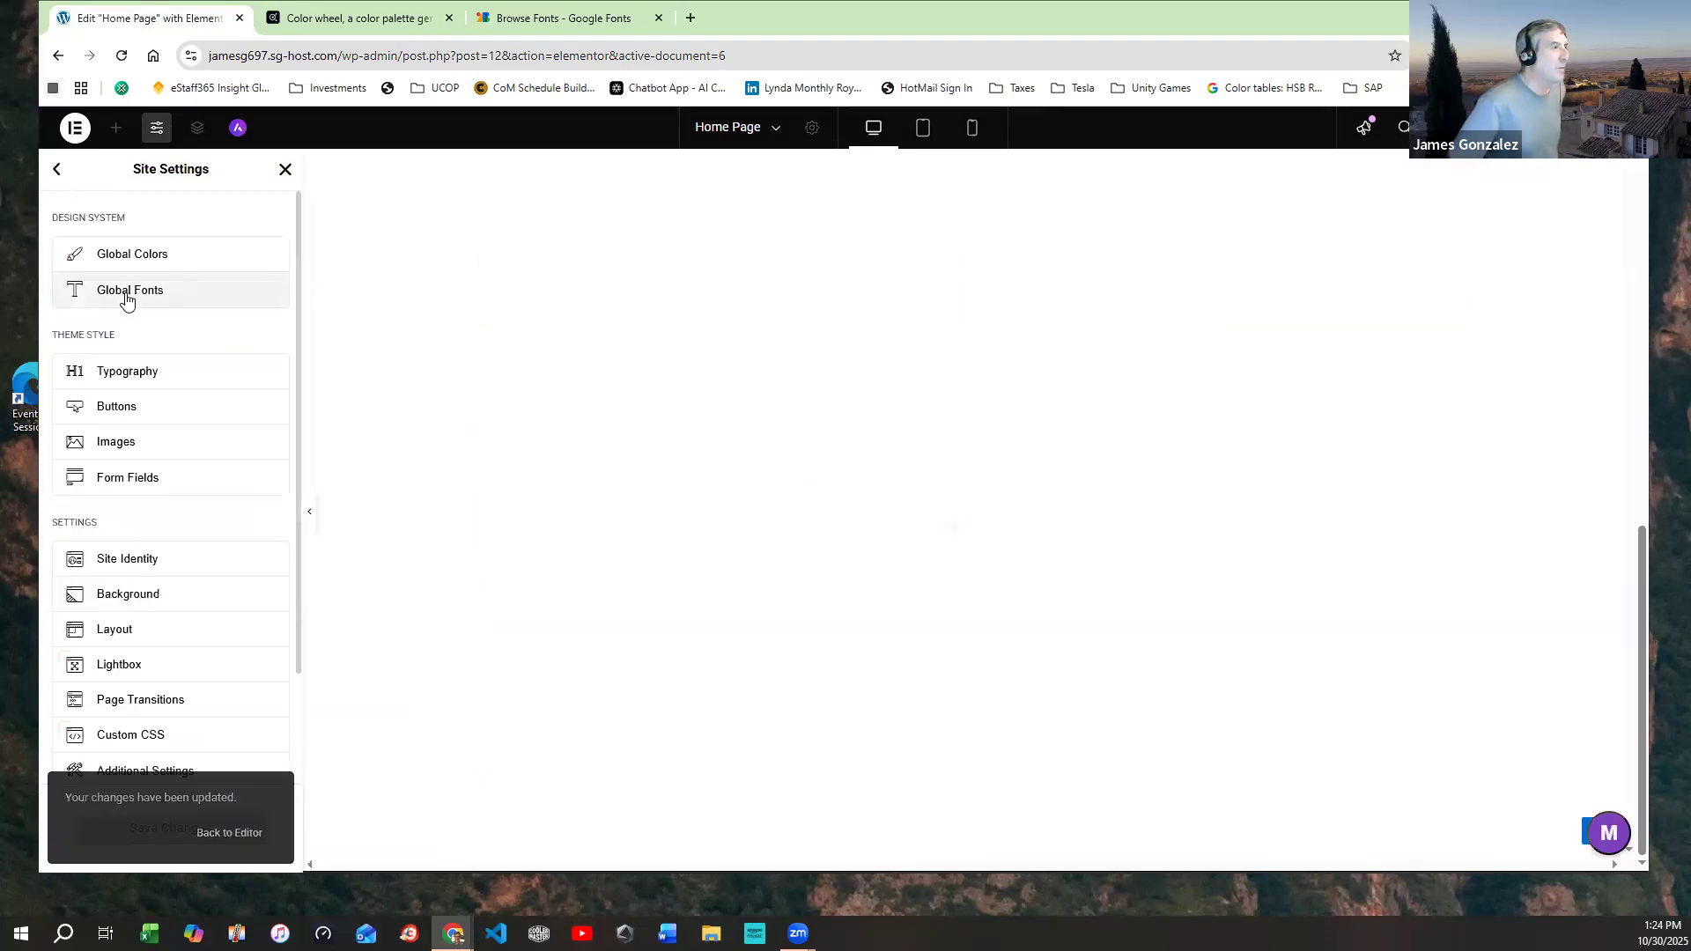
Set the Primary global font's family to Bodoni Moda in Elementor's Global Fonts settings
click(122, 300)
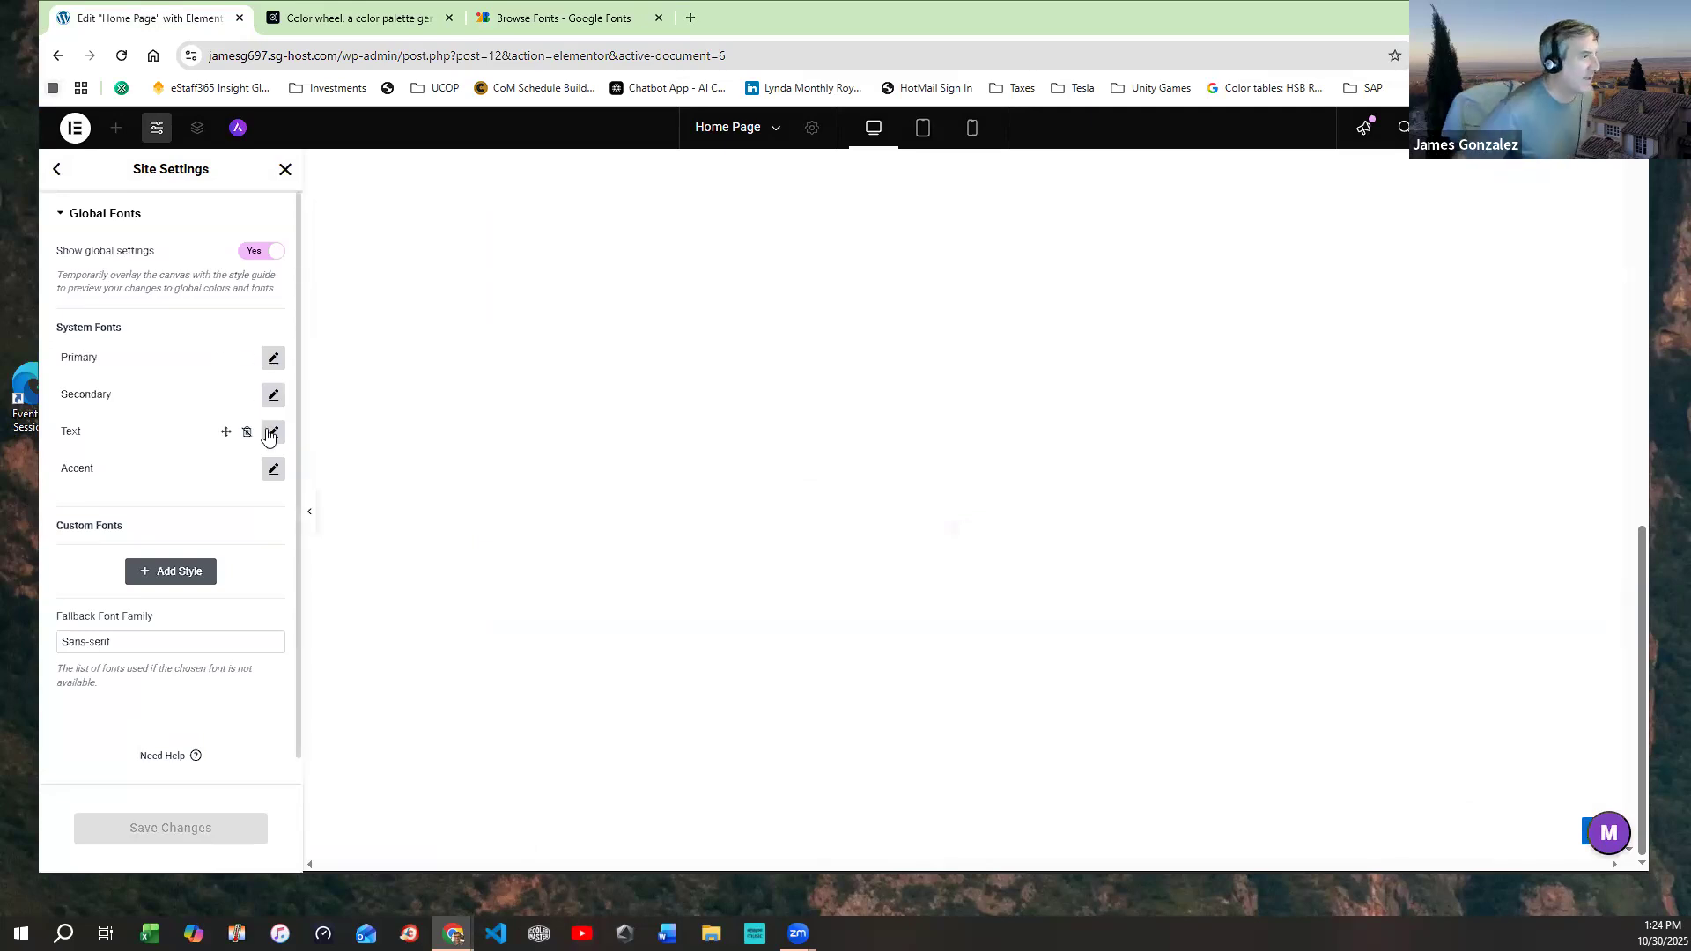
click(274, 362)
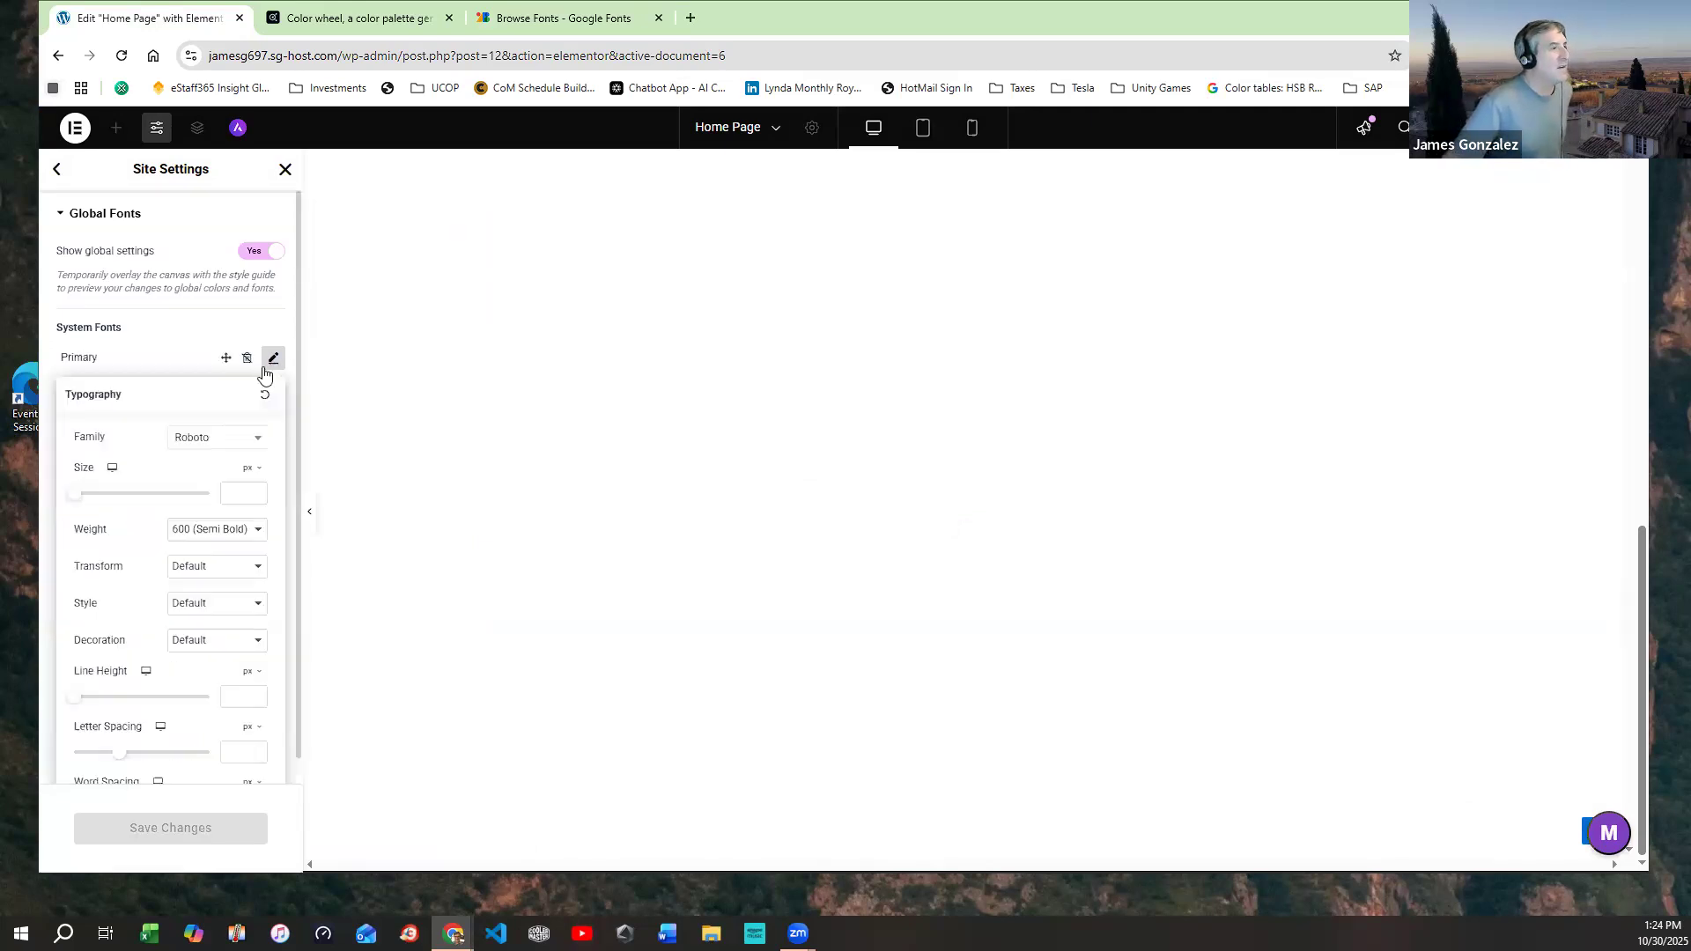
click(258, 440)
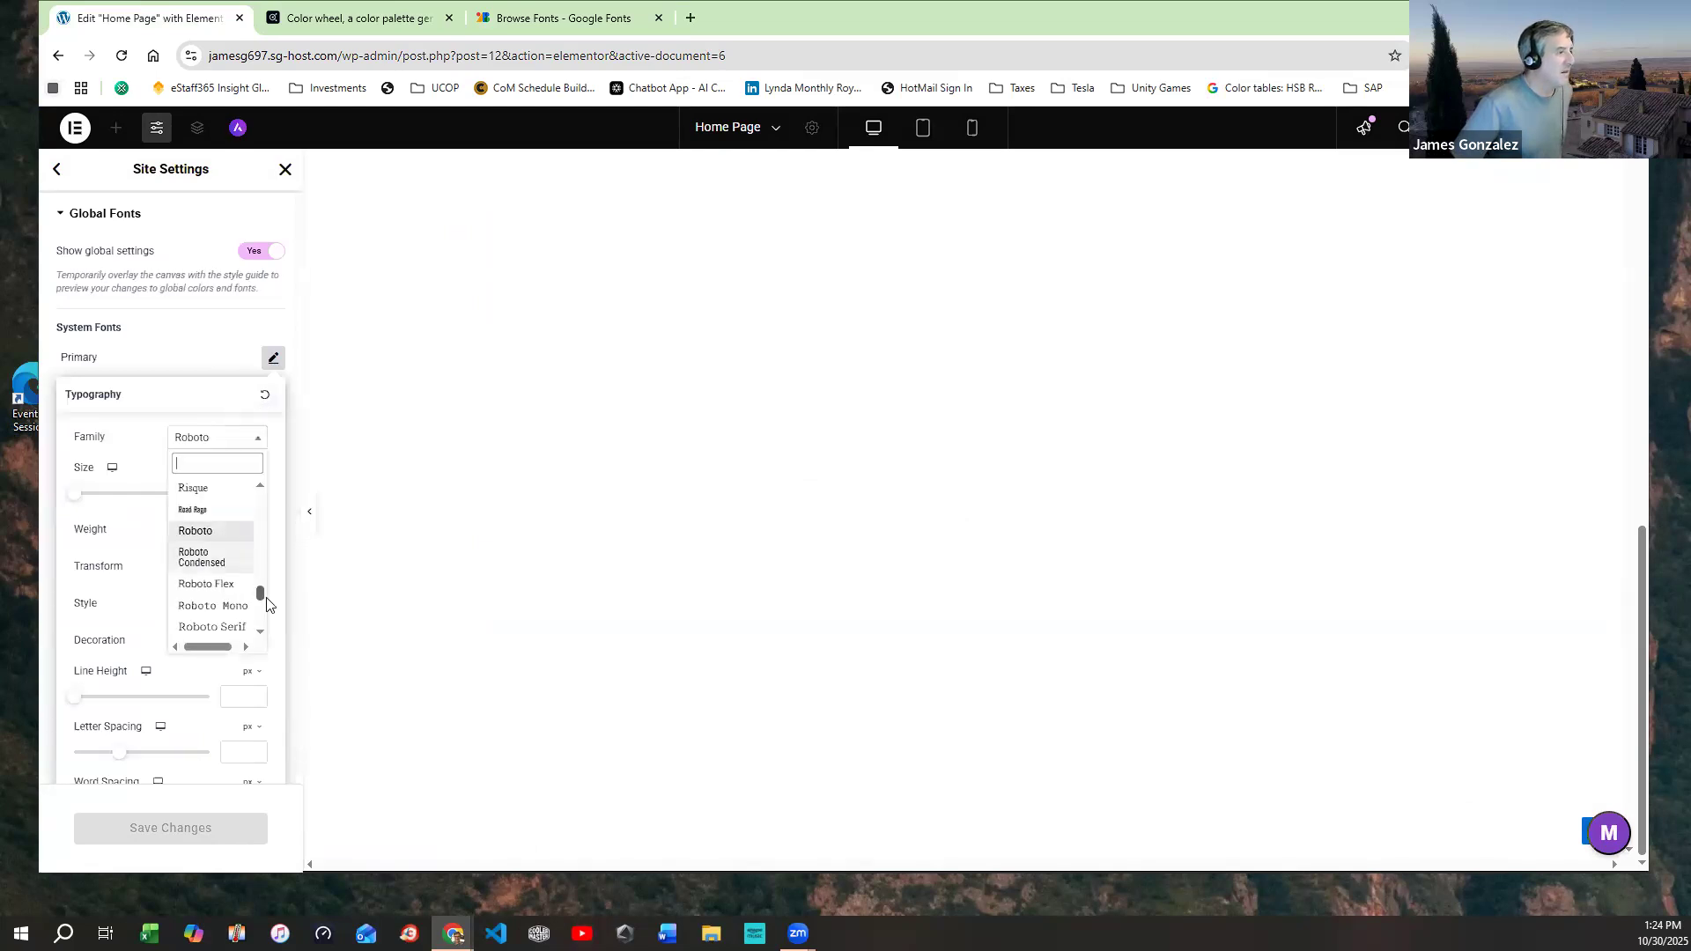
drag(260, 599, 260, 519)
scroll(255, 529, down, 10)
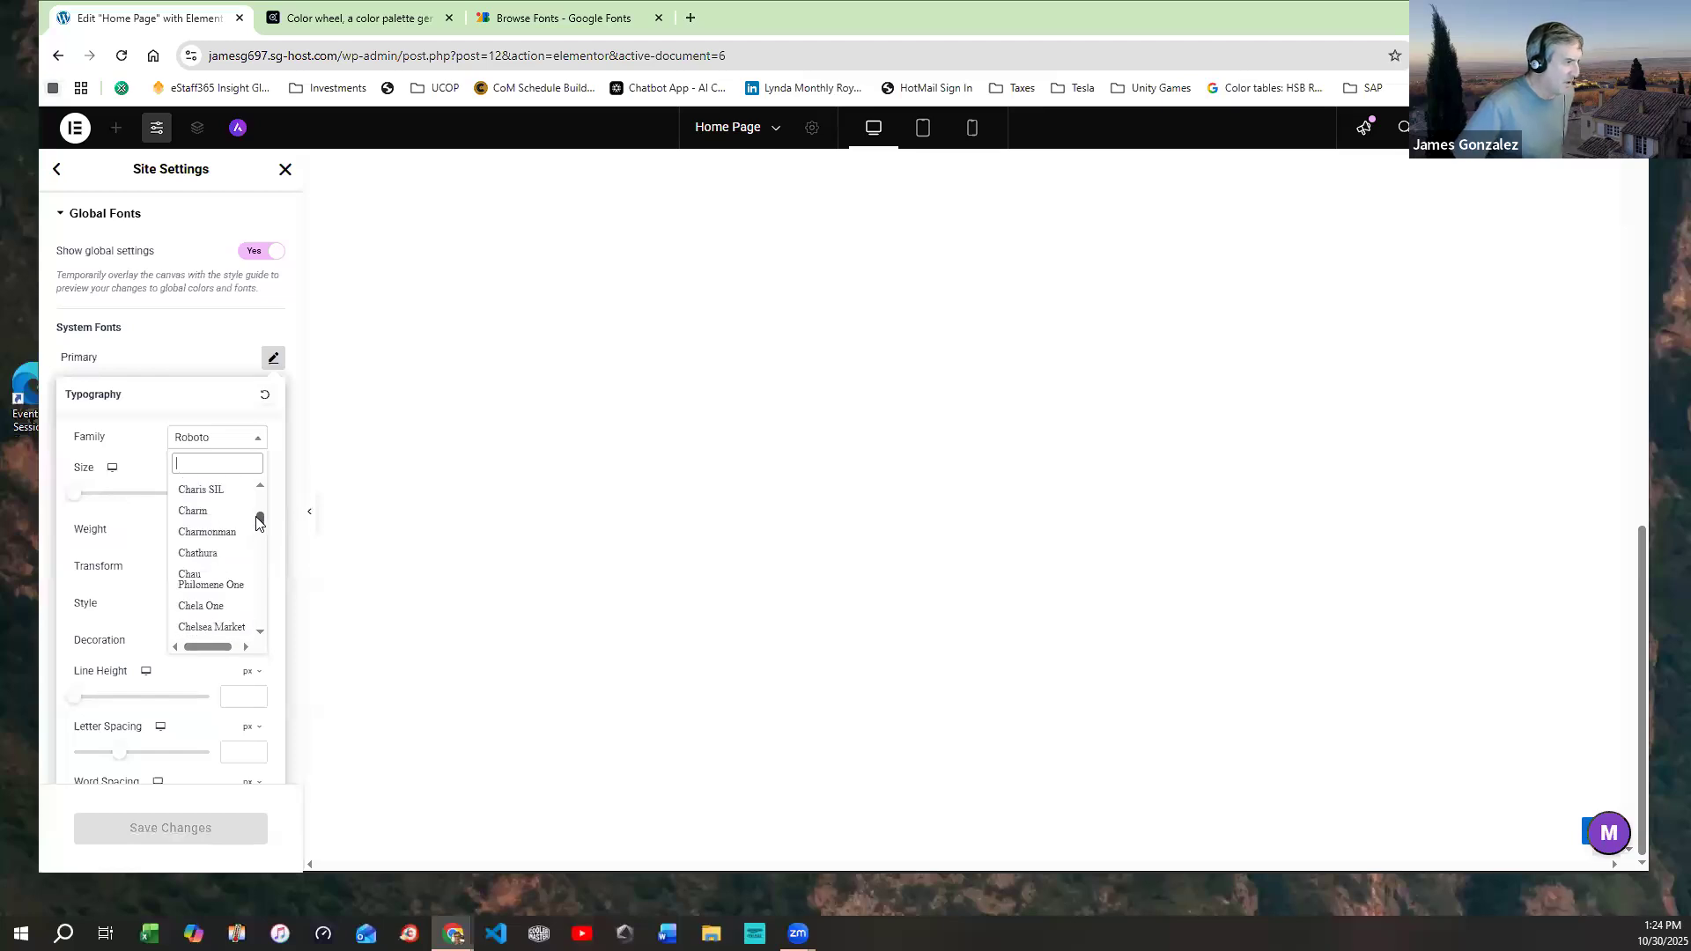
scroll(250, 527, up, 8)
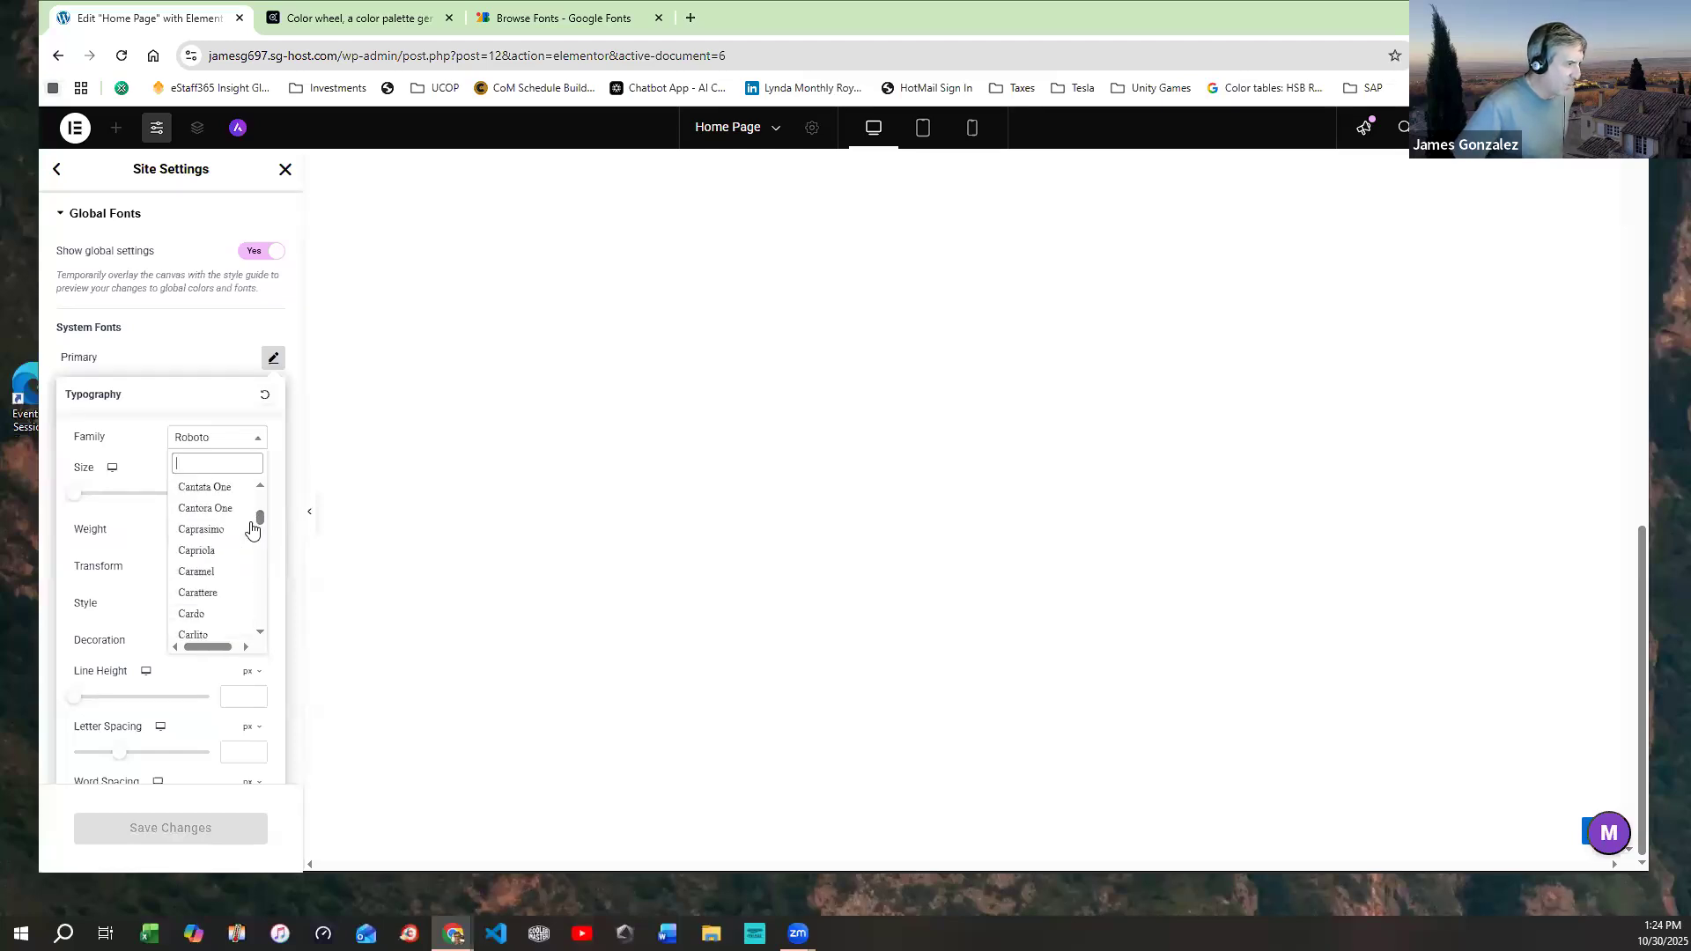
scroll(252, 527, up, 5)
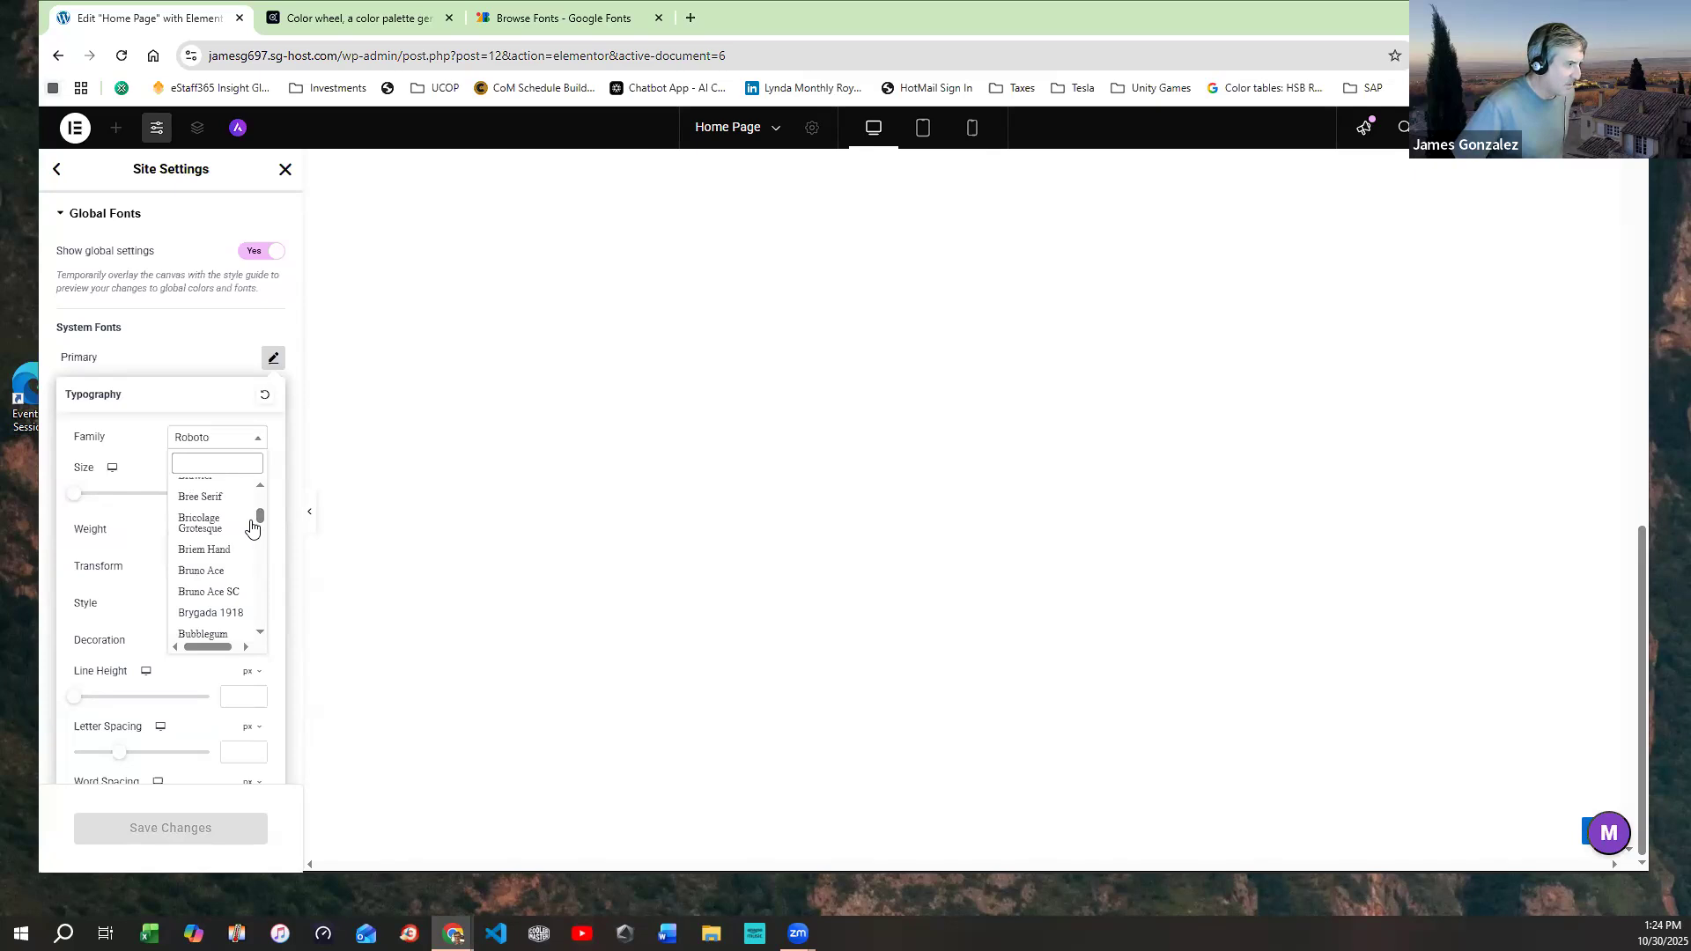
scroll(254, 527, up, 1)
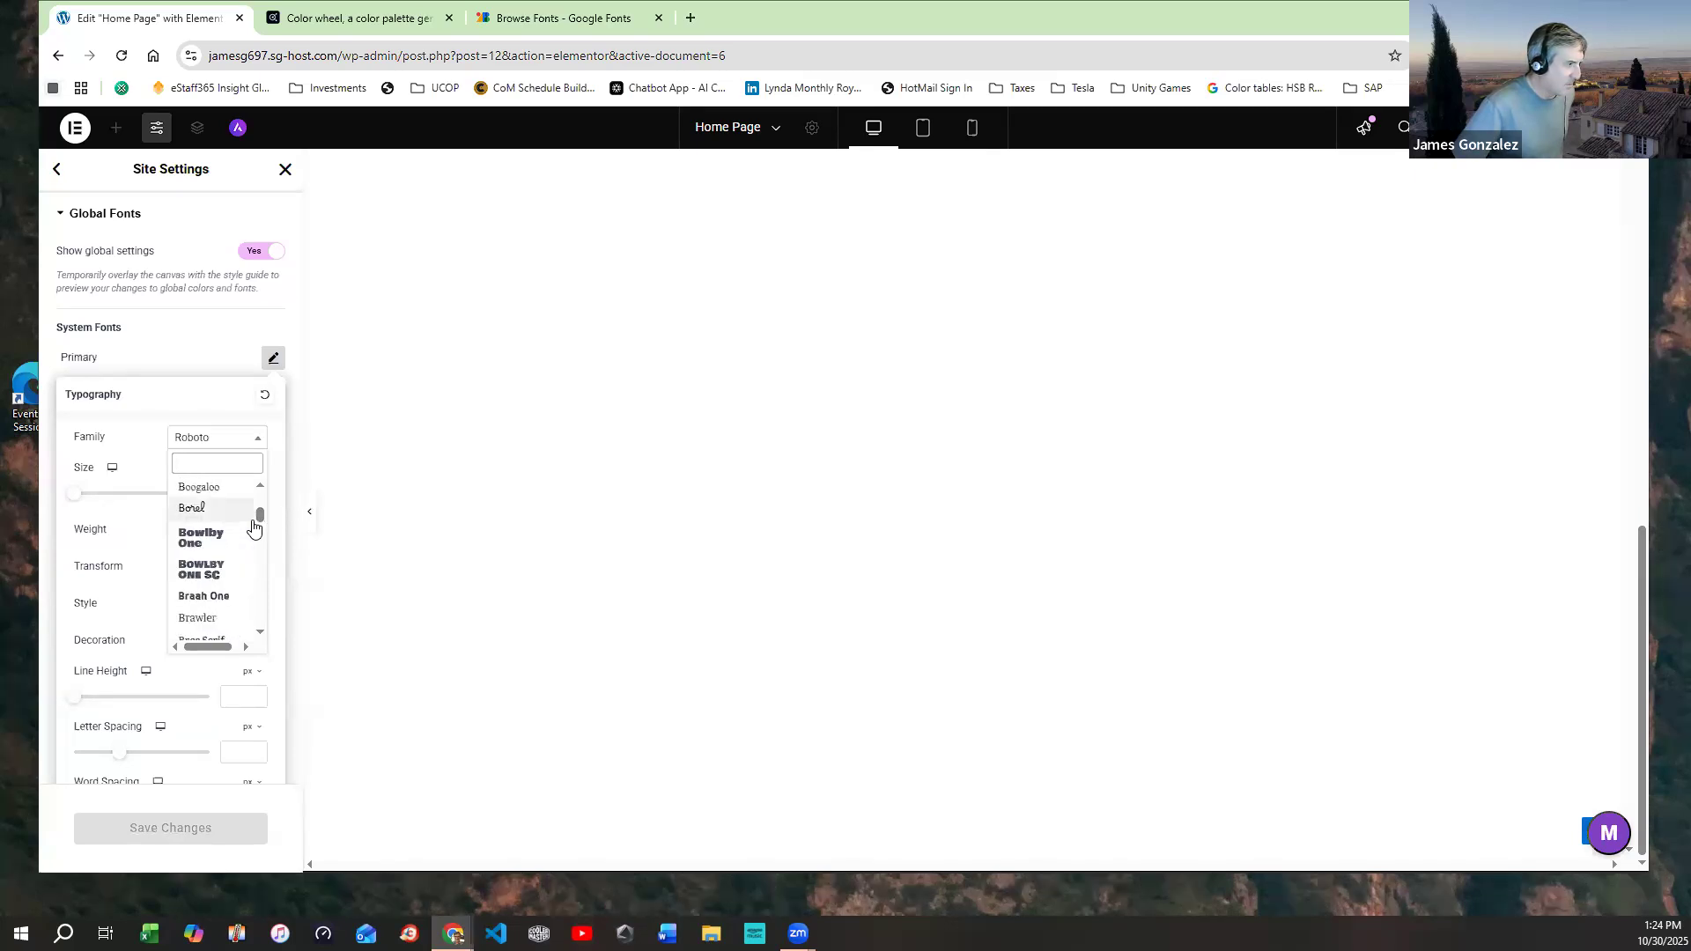
scroll(254, 527, up, 3)
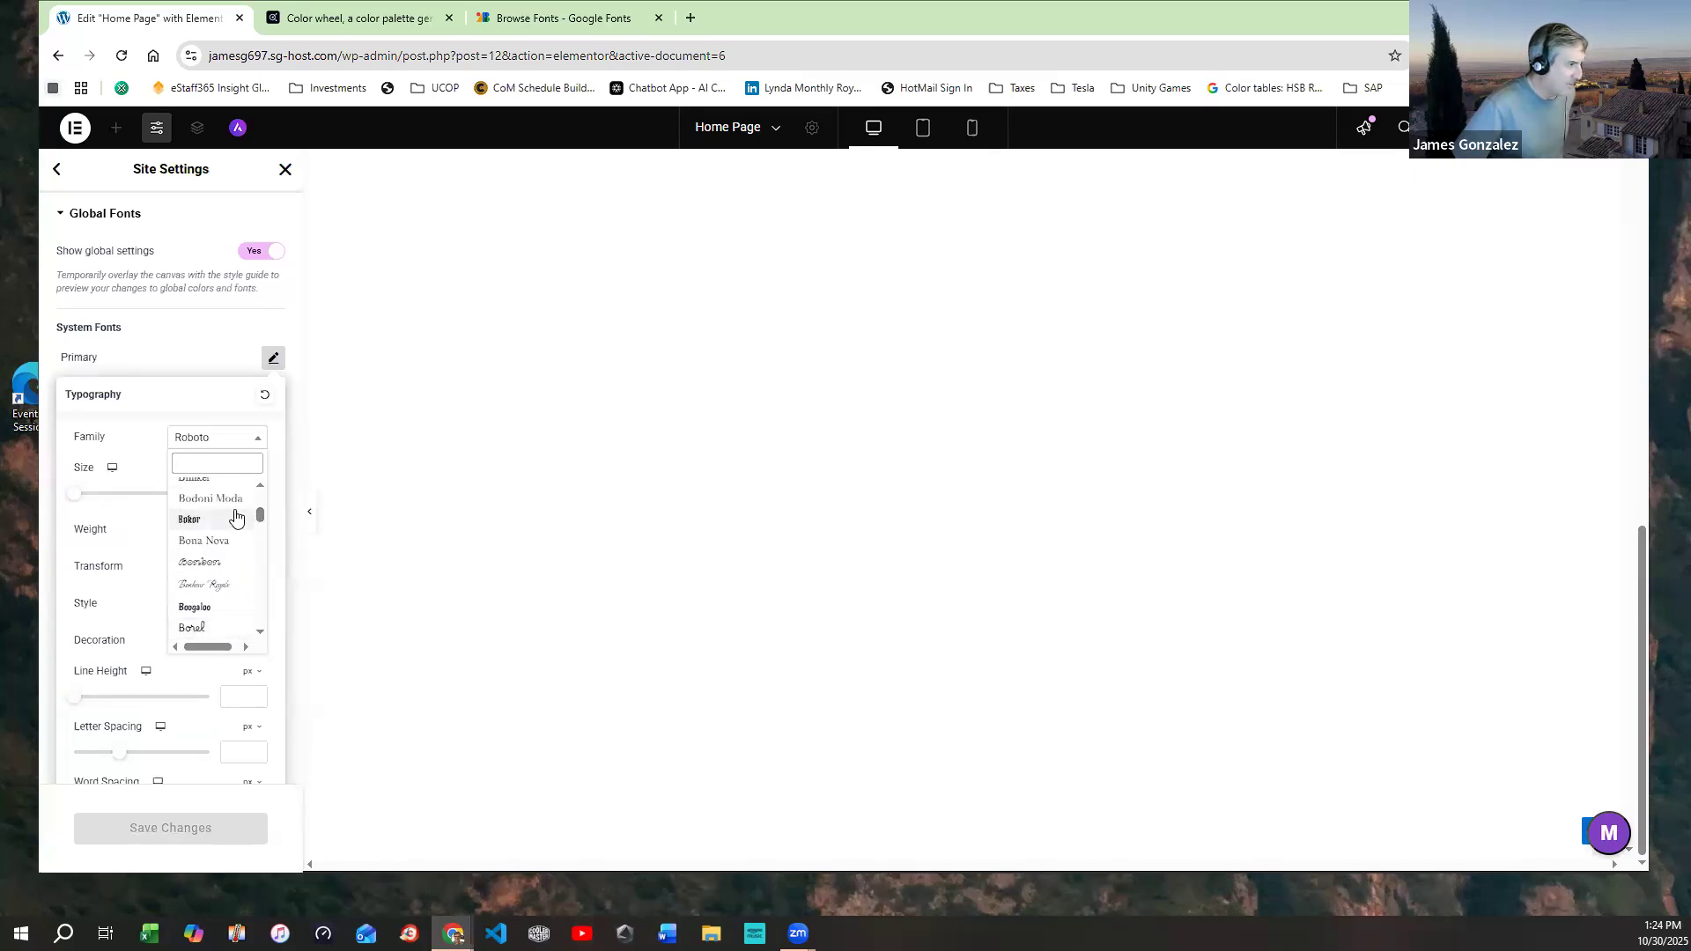
click(220, 505)
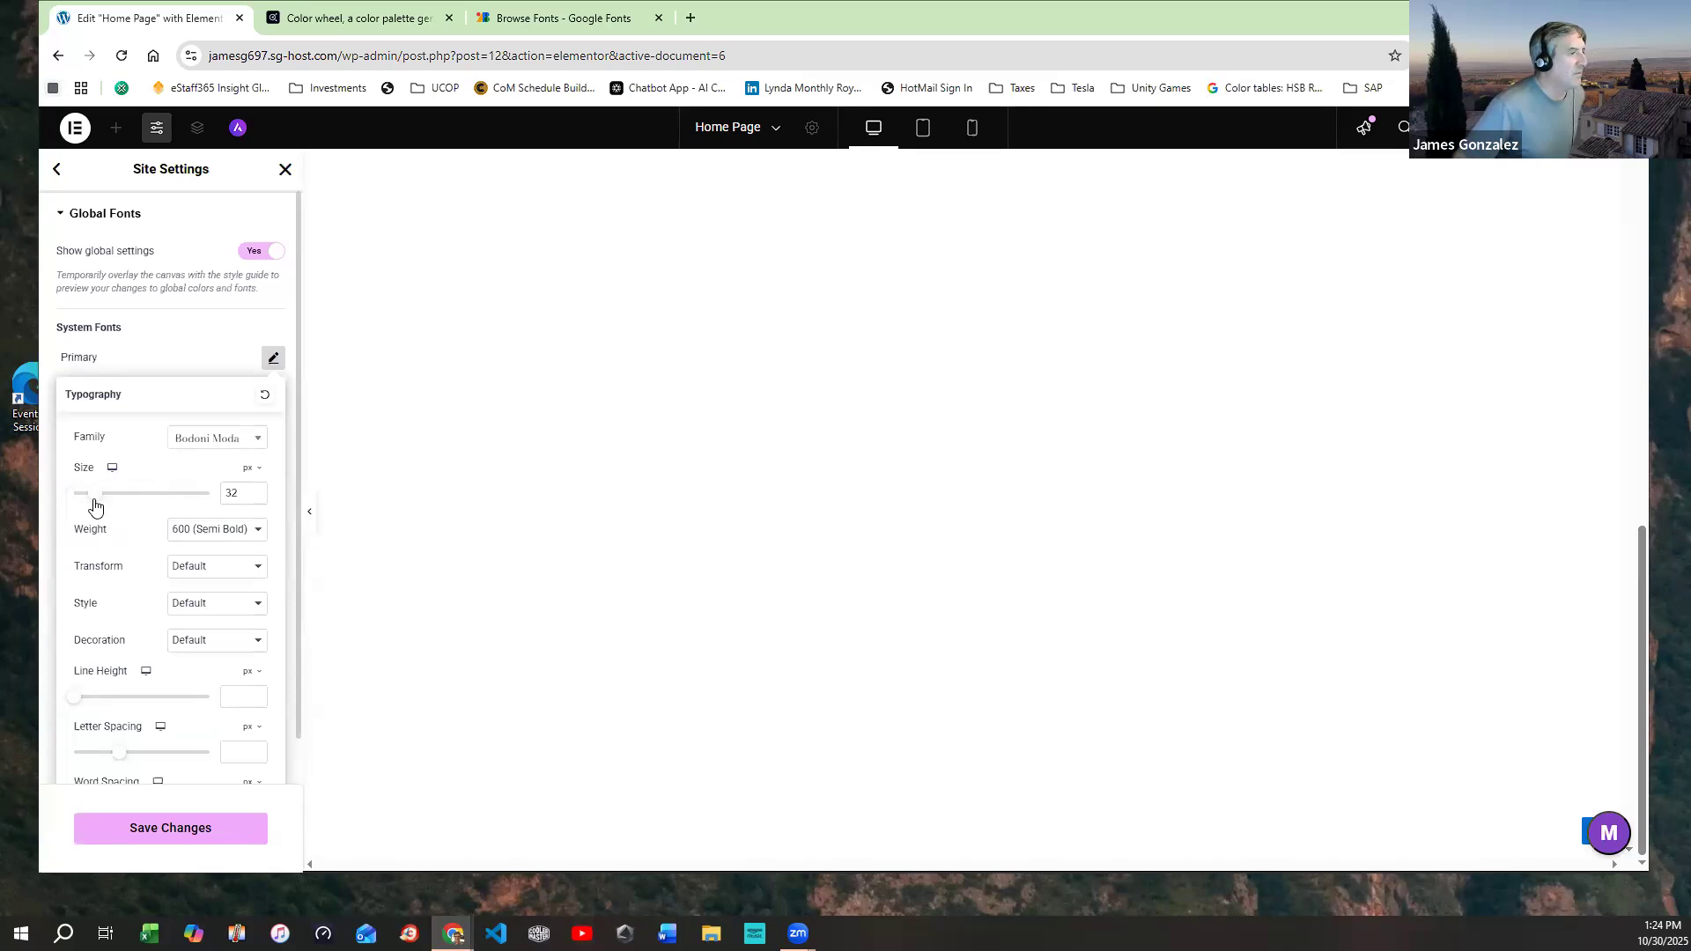
Set the Primary global font's size to 28 px and close its typography settings
drag(91, 502, 84, 495)
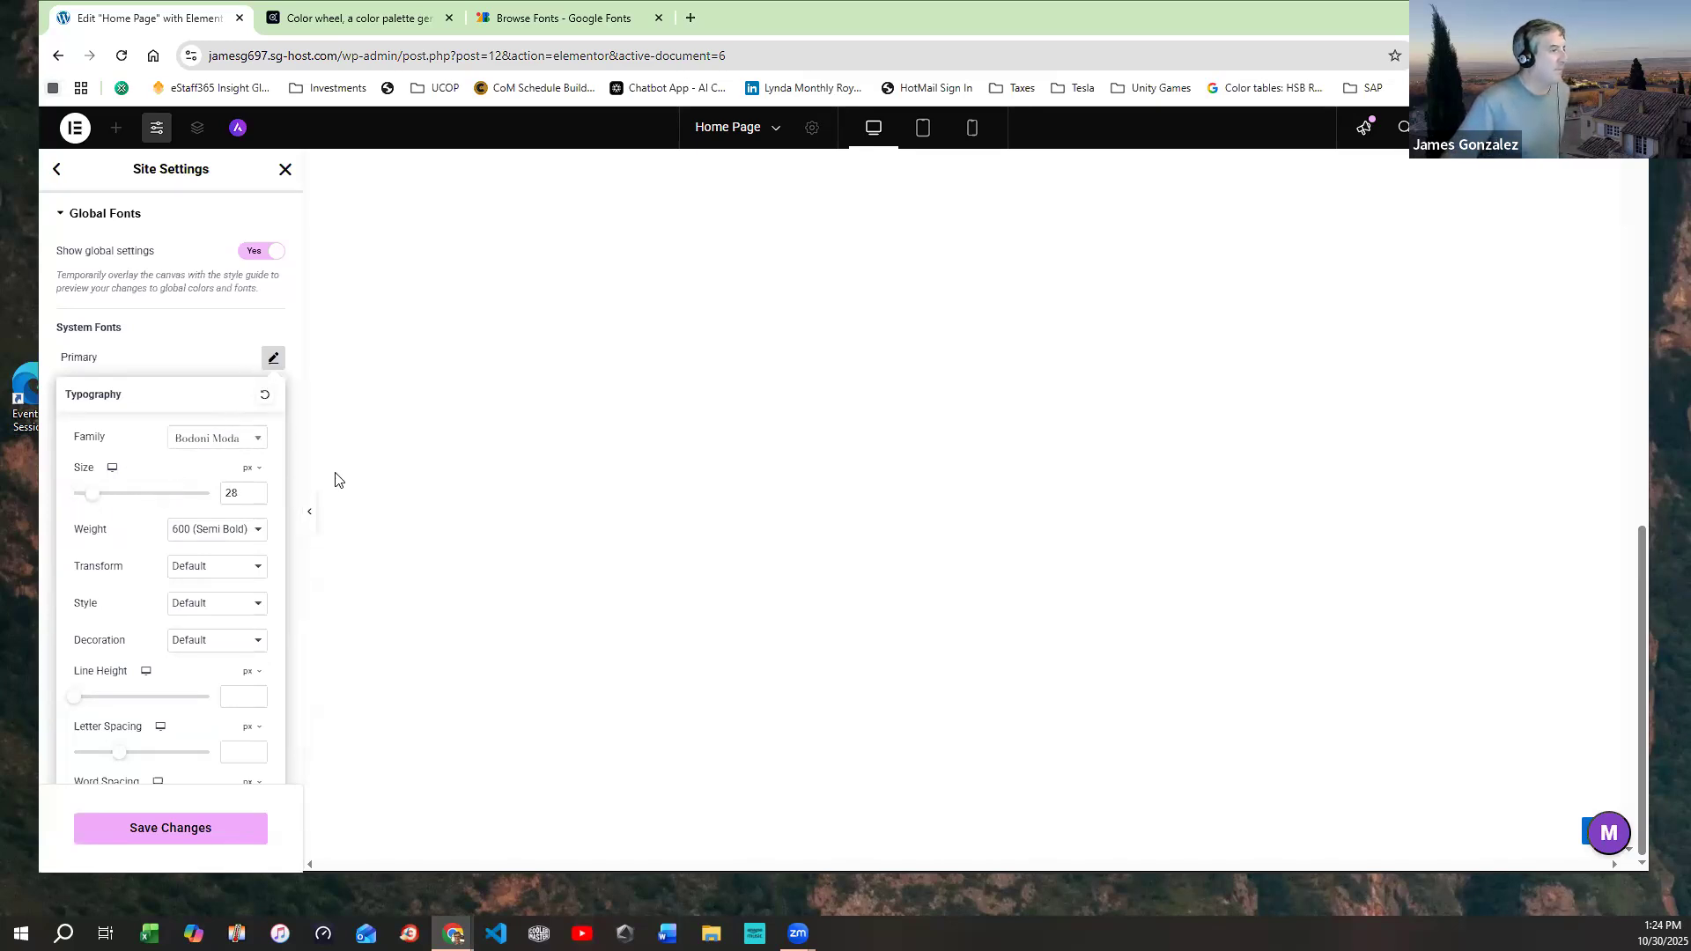
click(104, 379)
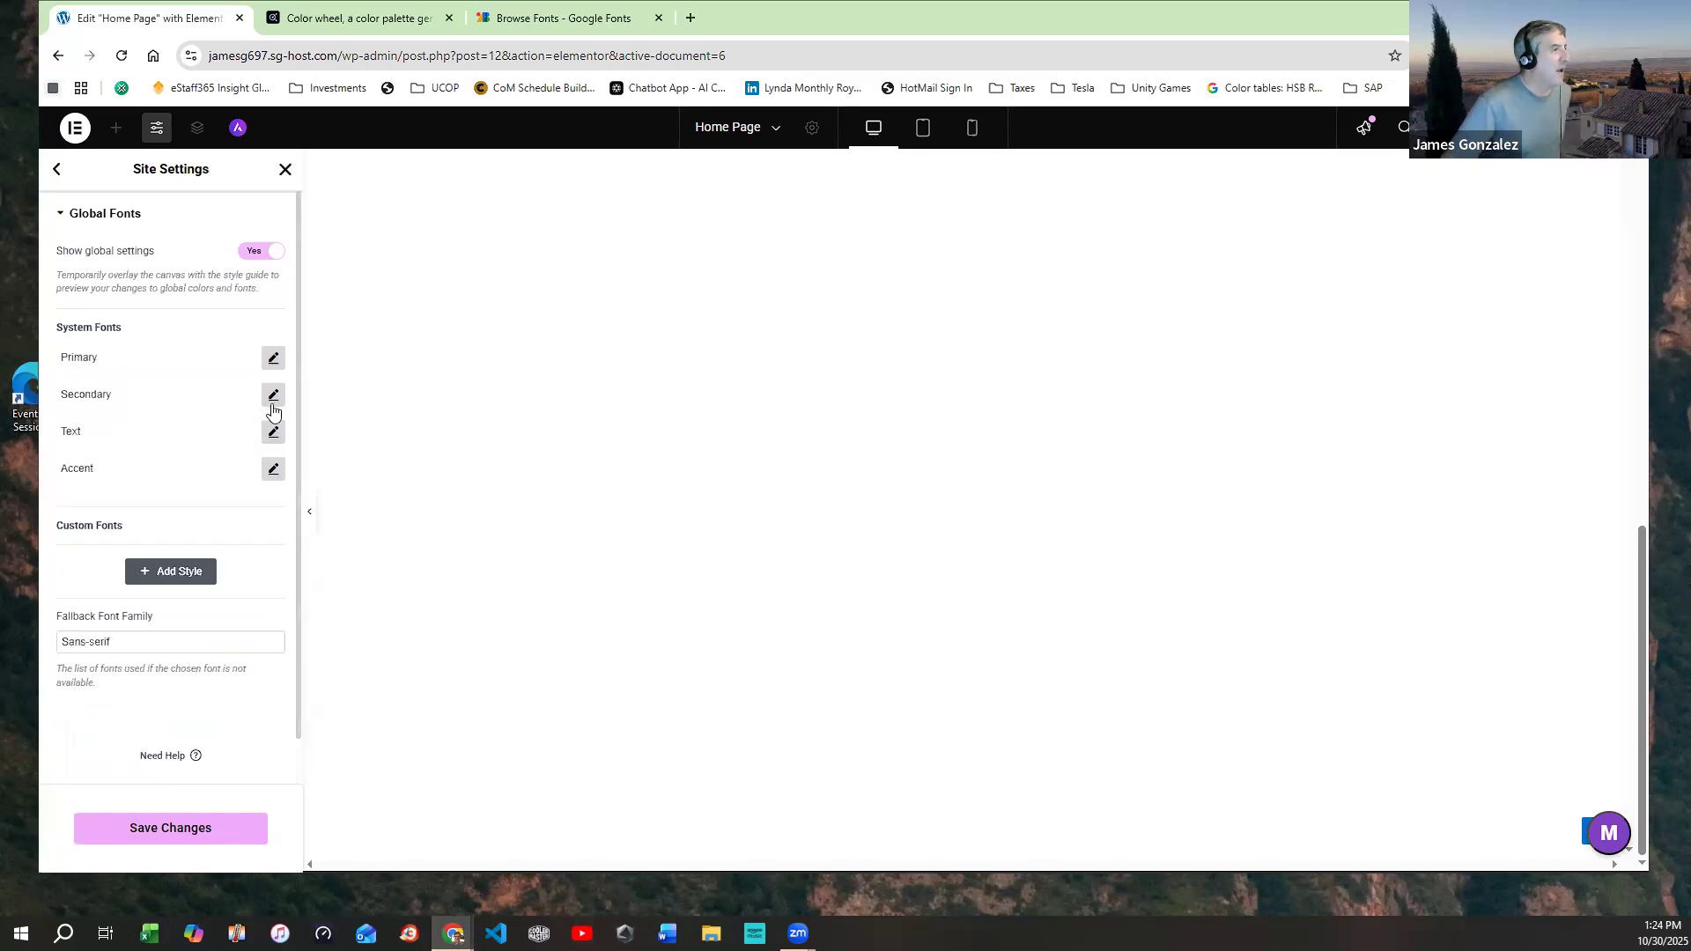
Set the Secondary global font's family to Bodoni Moda and its size to 22 px
click(273, 398)
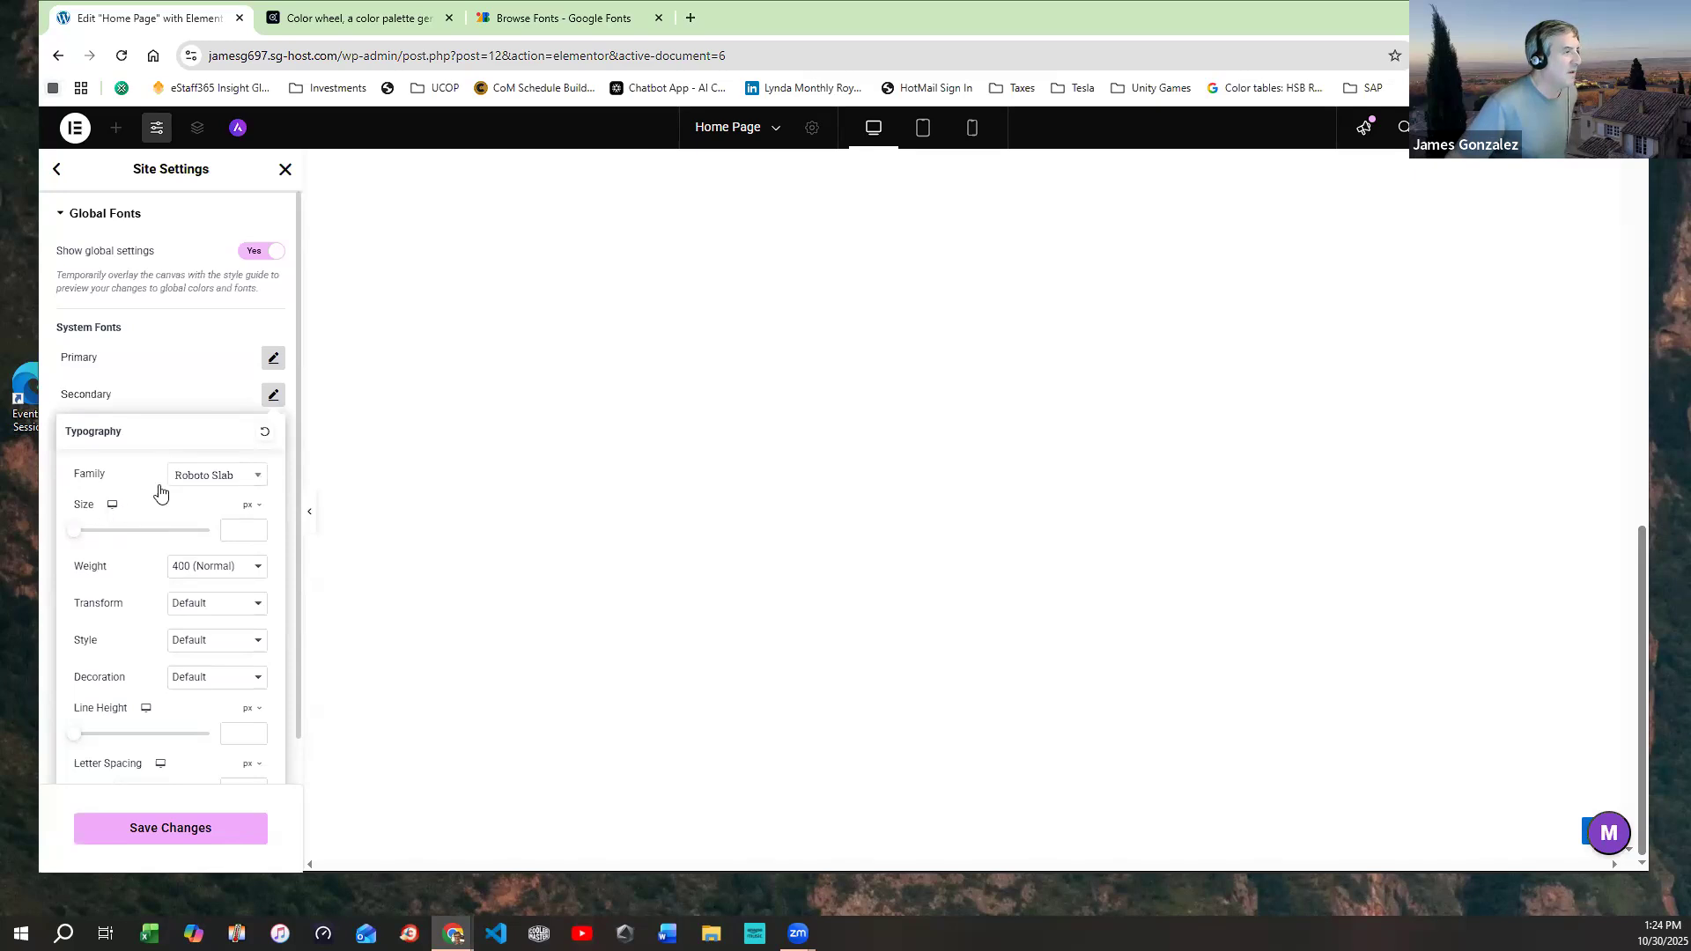
click(259, 476)
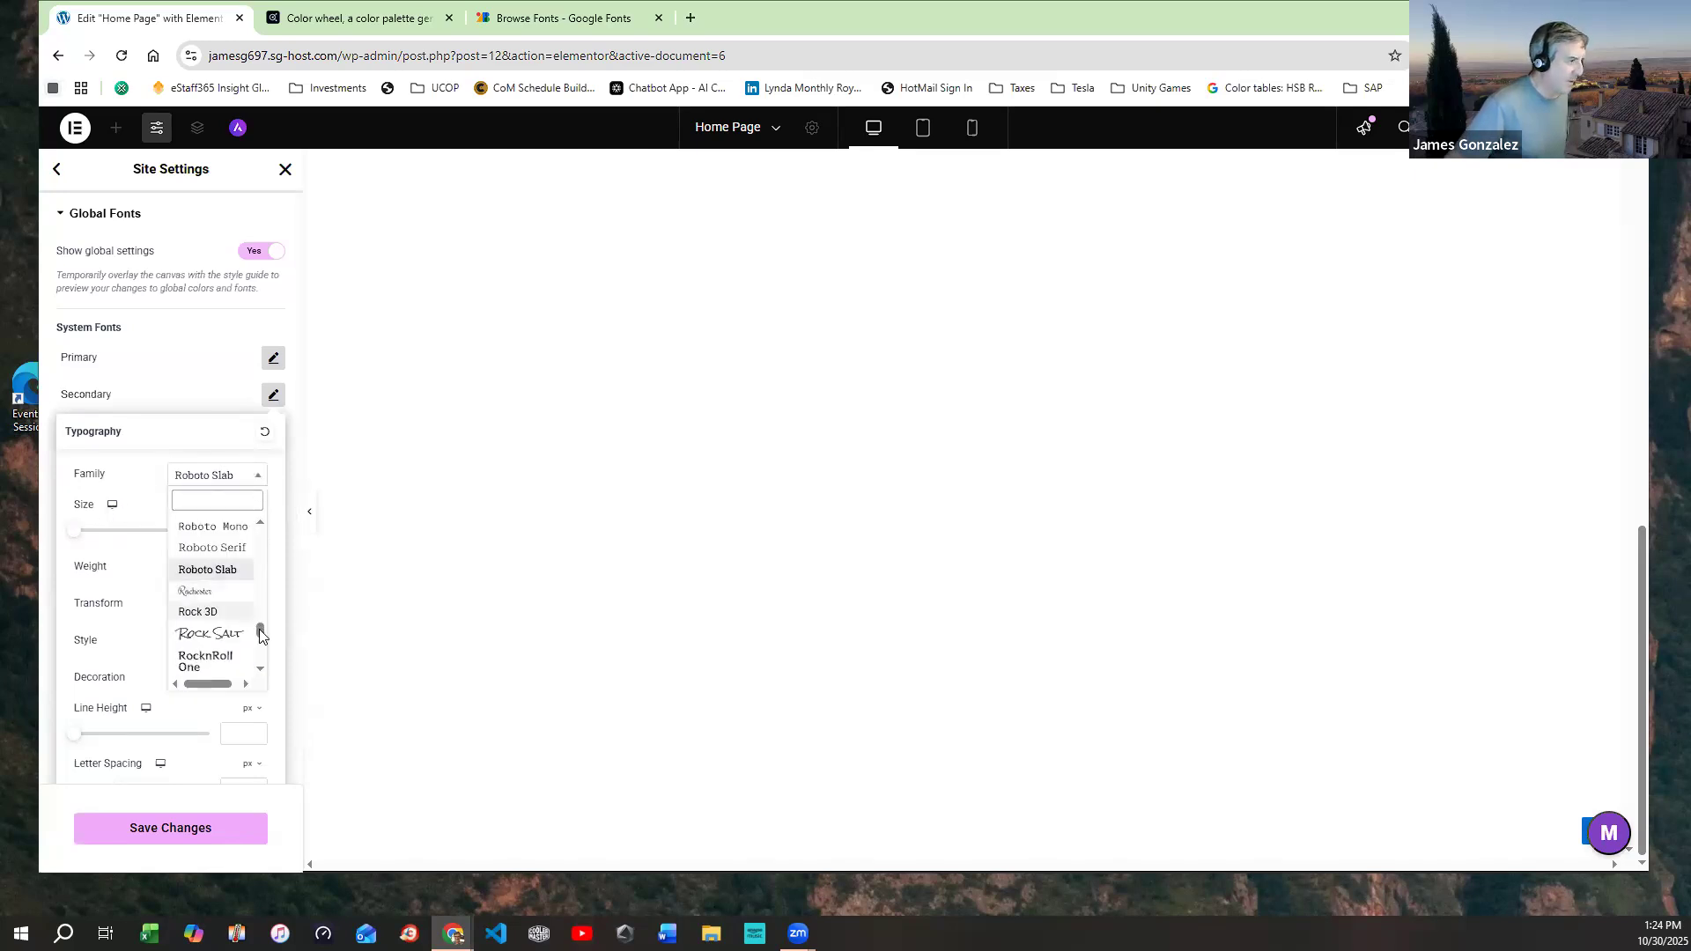
drag(262, 632, 274, 564)
scroll(245, 562, up, 3)
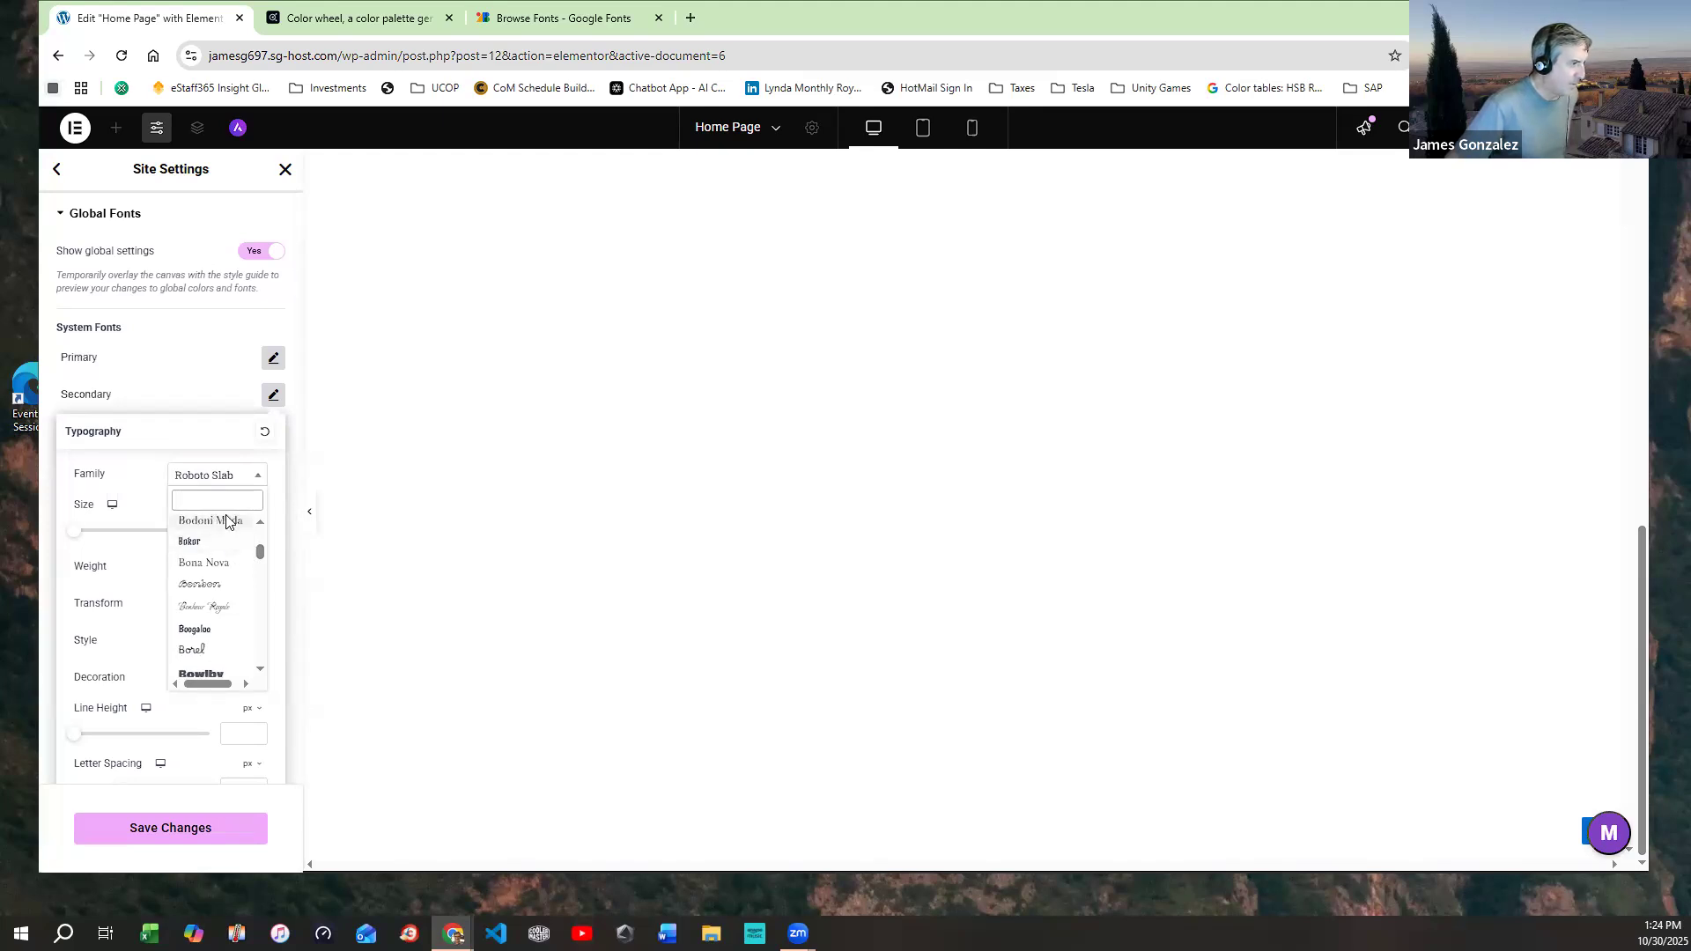
click(226, 519)
drag(92, 529, 99, 529)
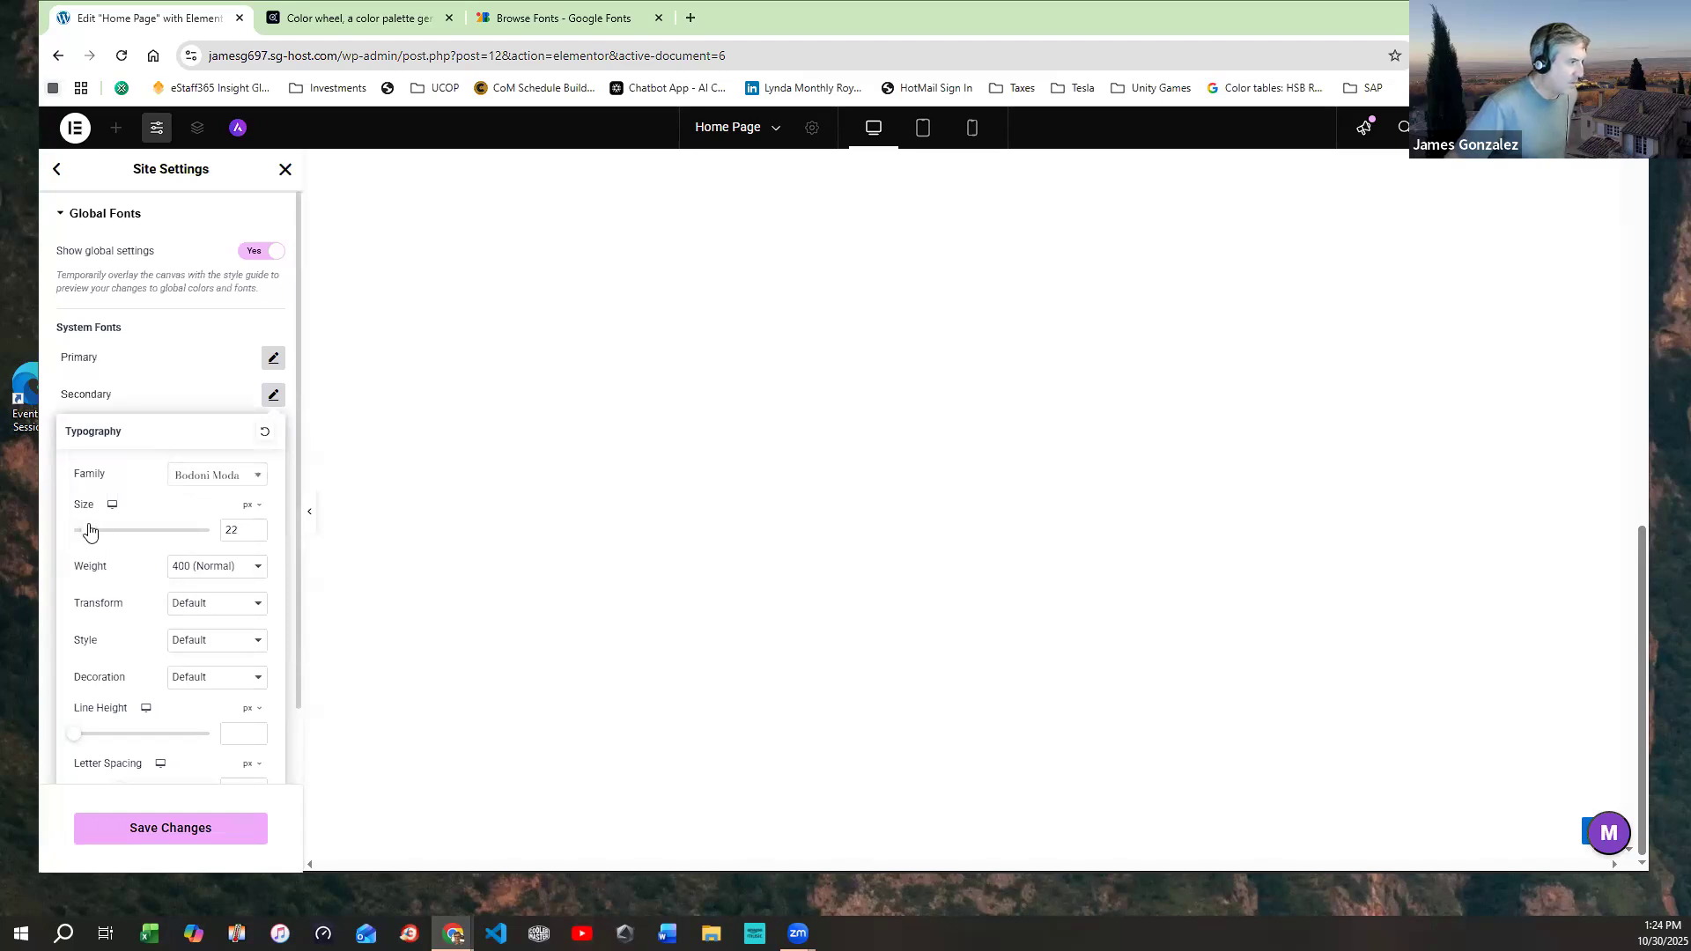
click(446, 497)
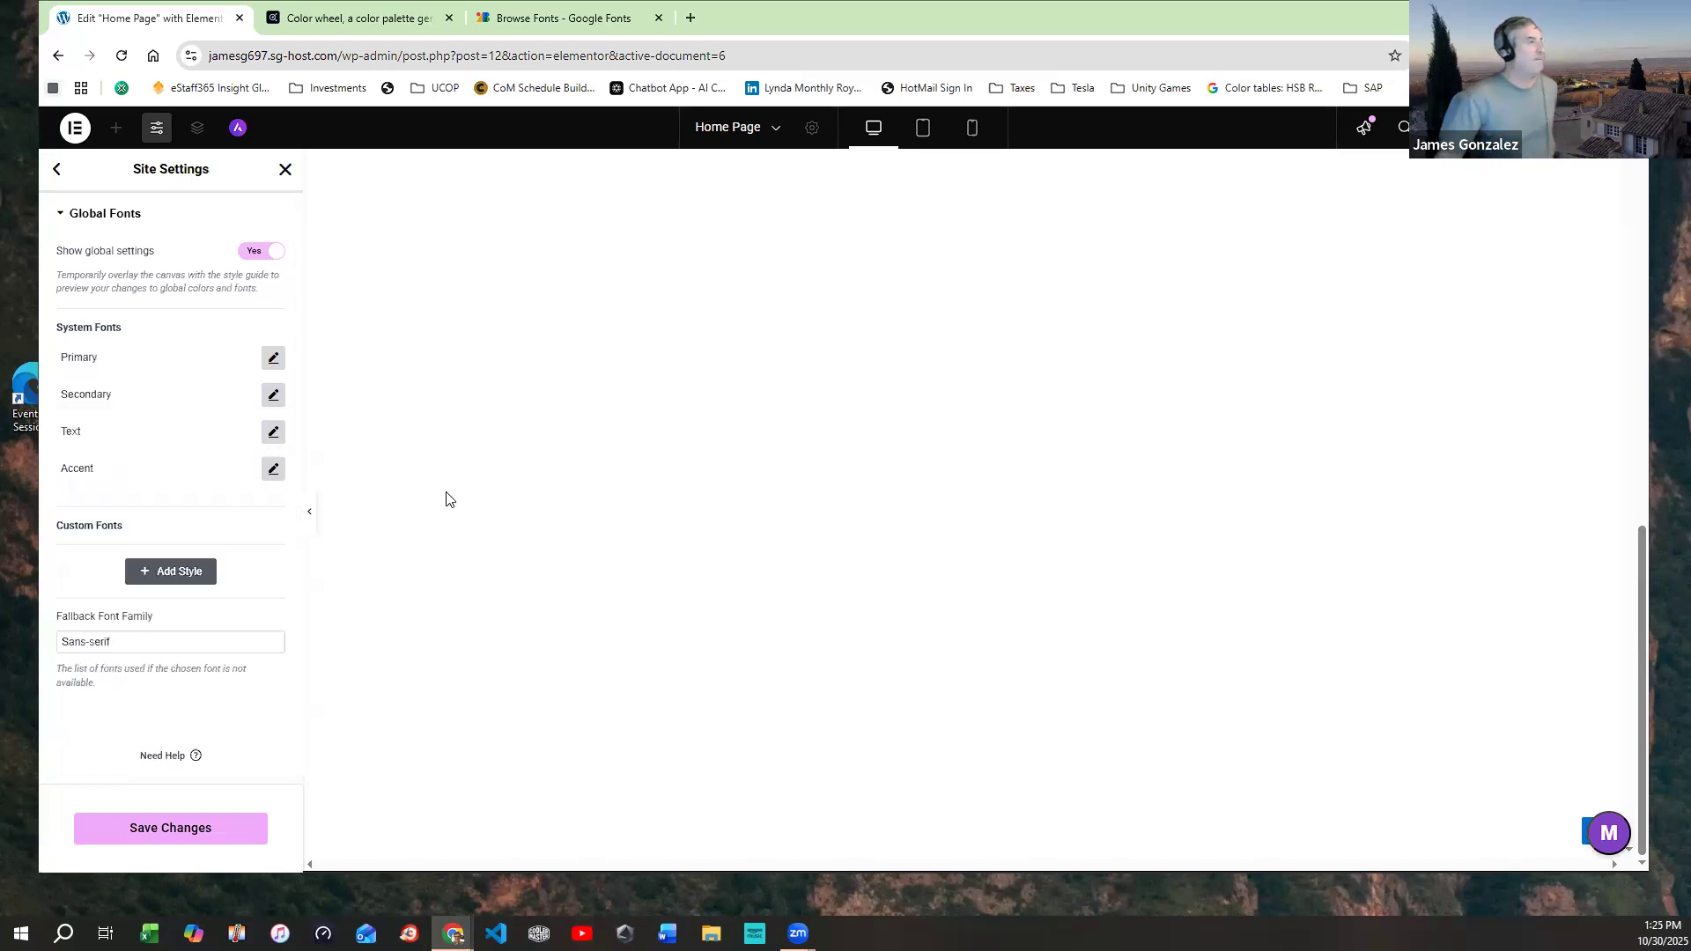
Switch to Google Fonts, filter by the Glyphic sans serif style without the Modern serif filter, and review the families
click(482, 15)
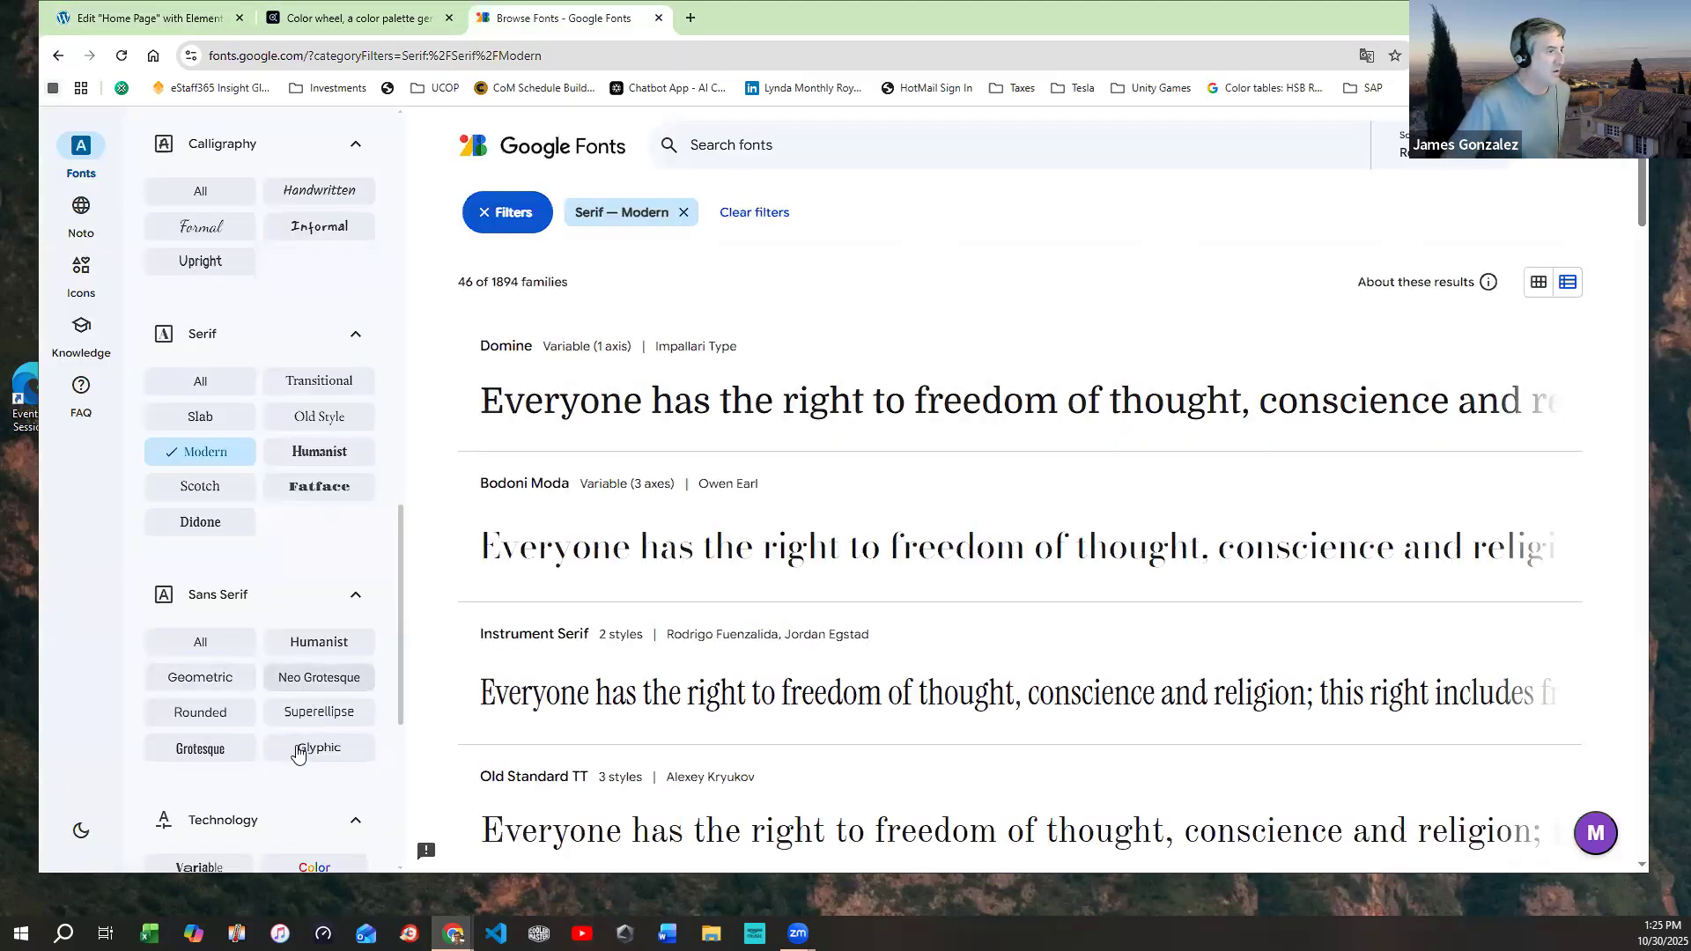
click(315, 750)
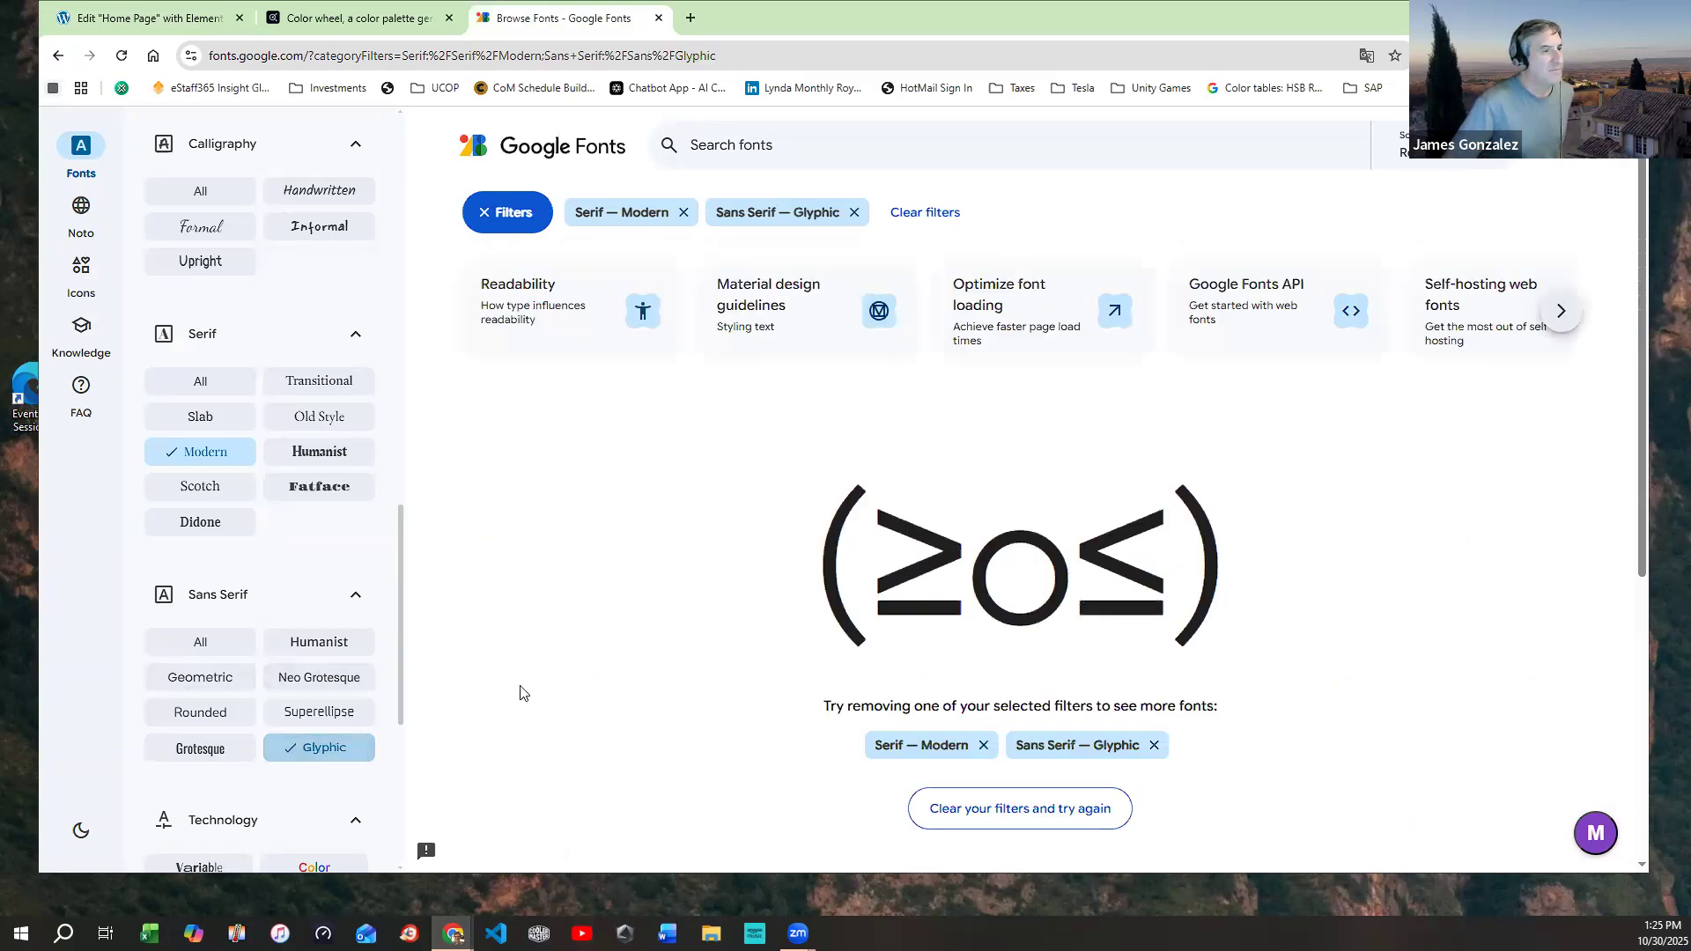
click(684, 213)
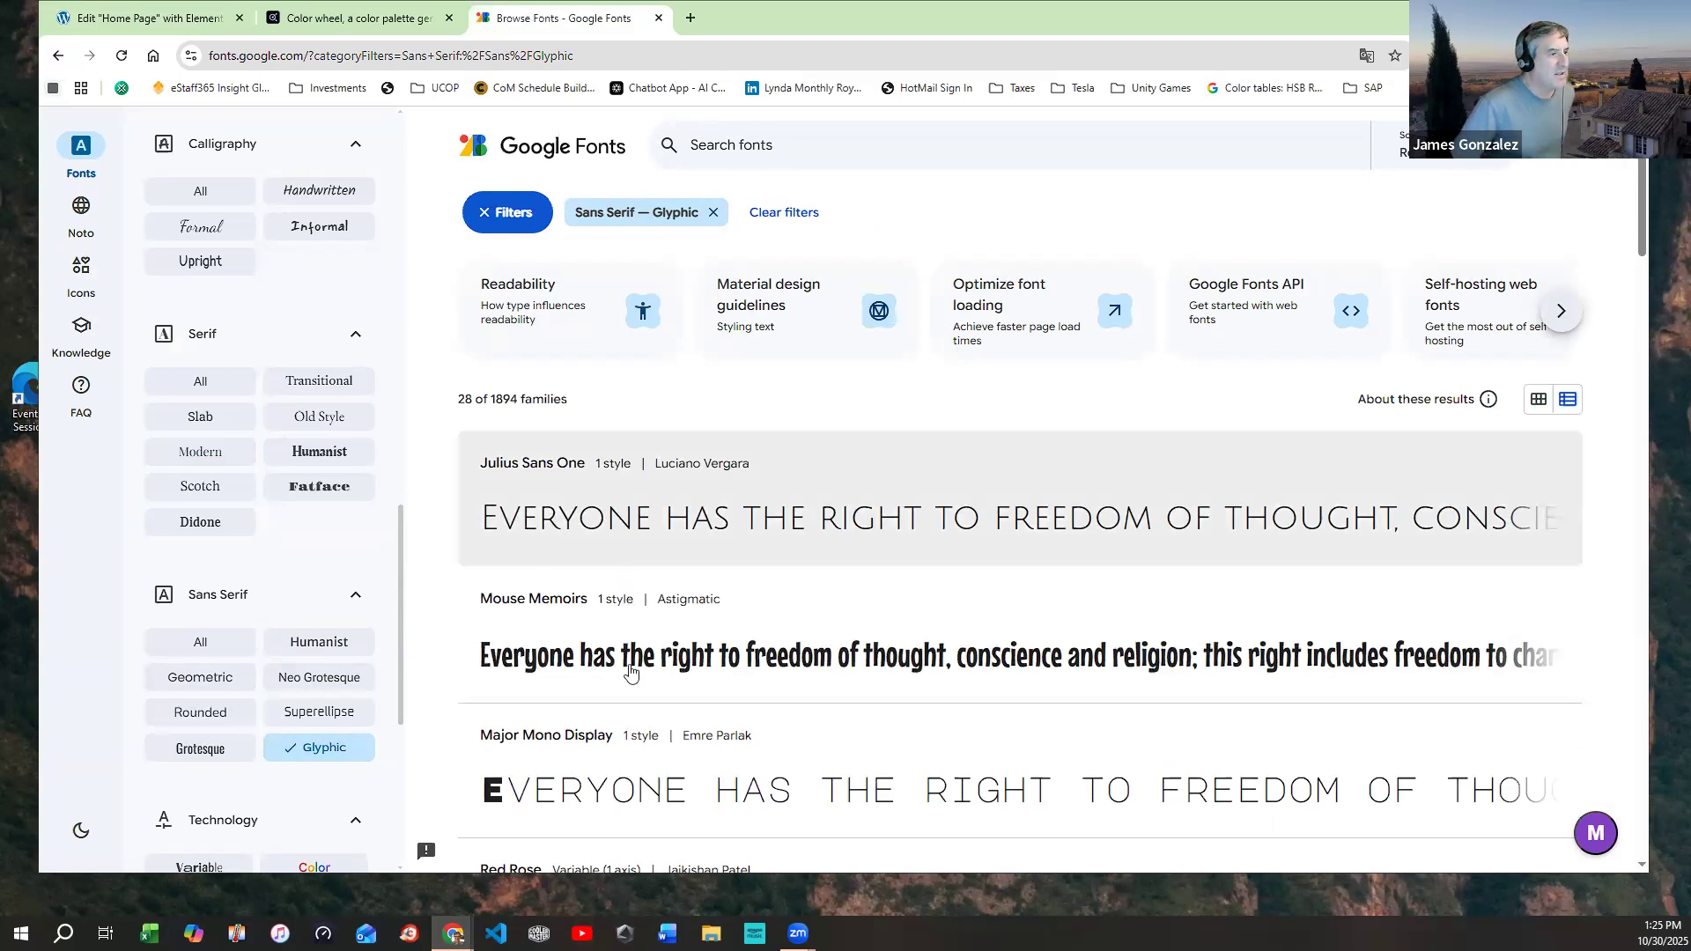
scroll(609, 748, down, 5)
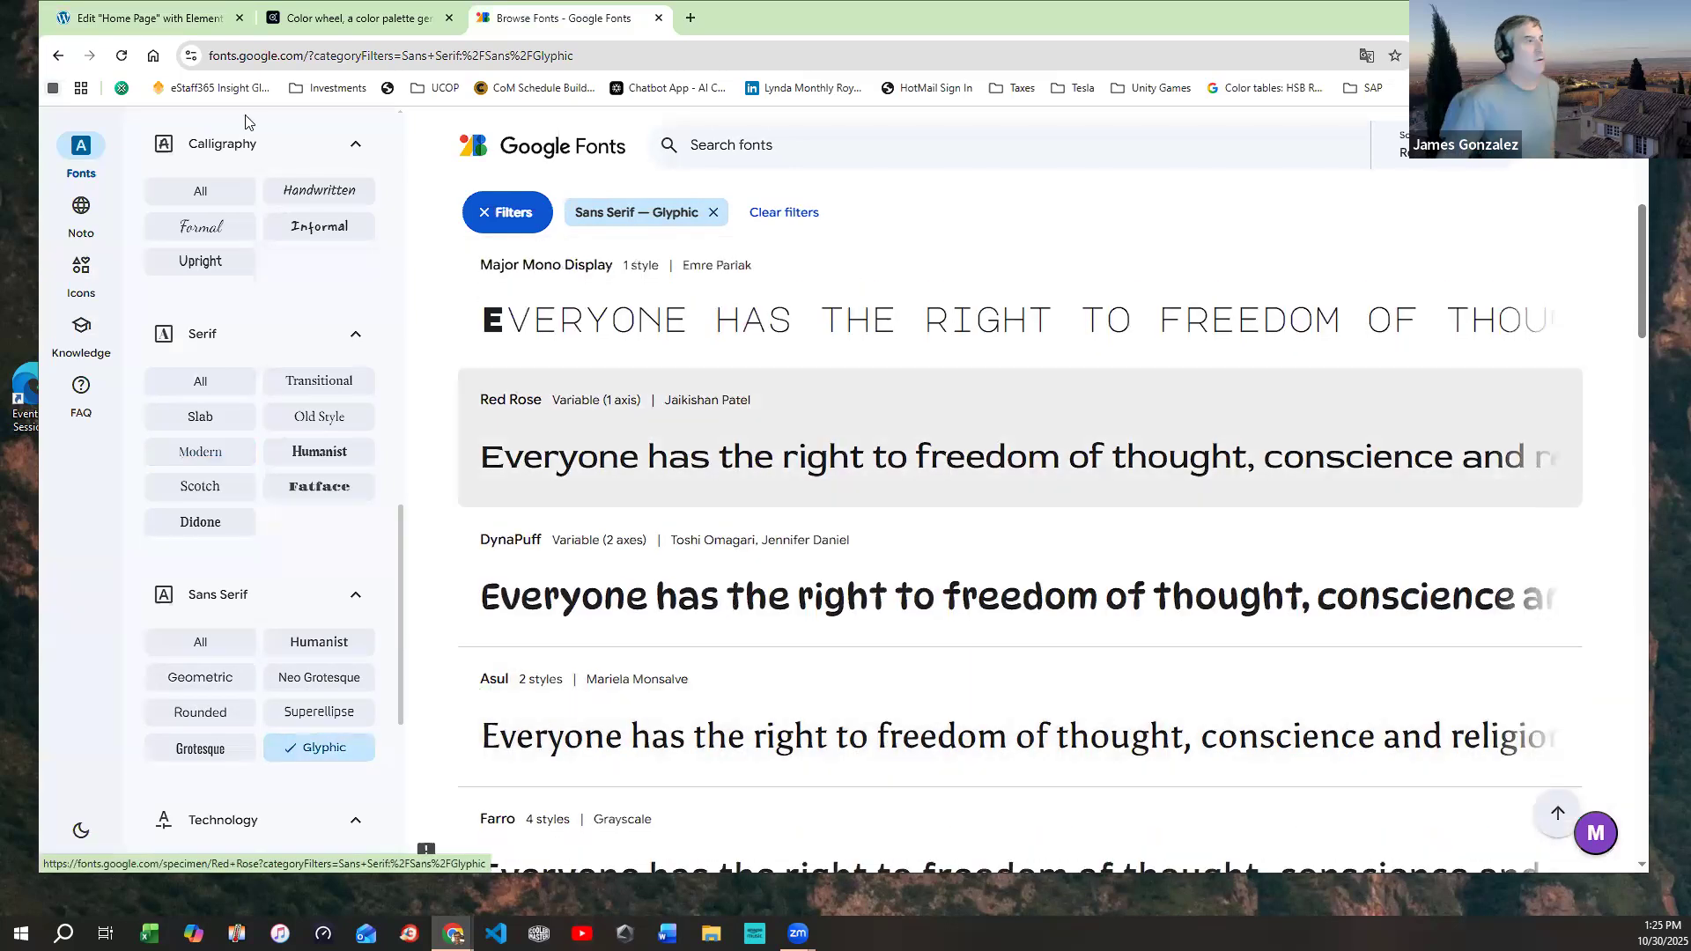
Switch back to the Elementor editor and set the Text global font's family to Asul
click(150, 17)
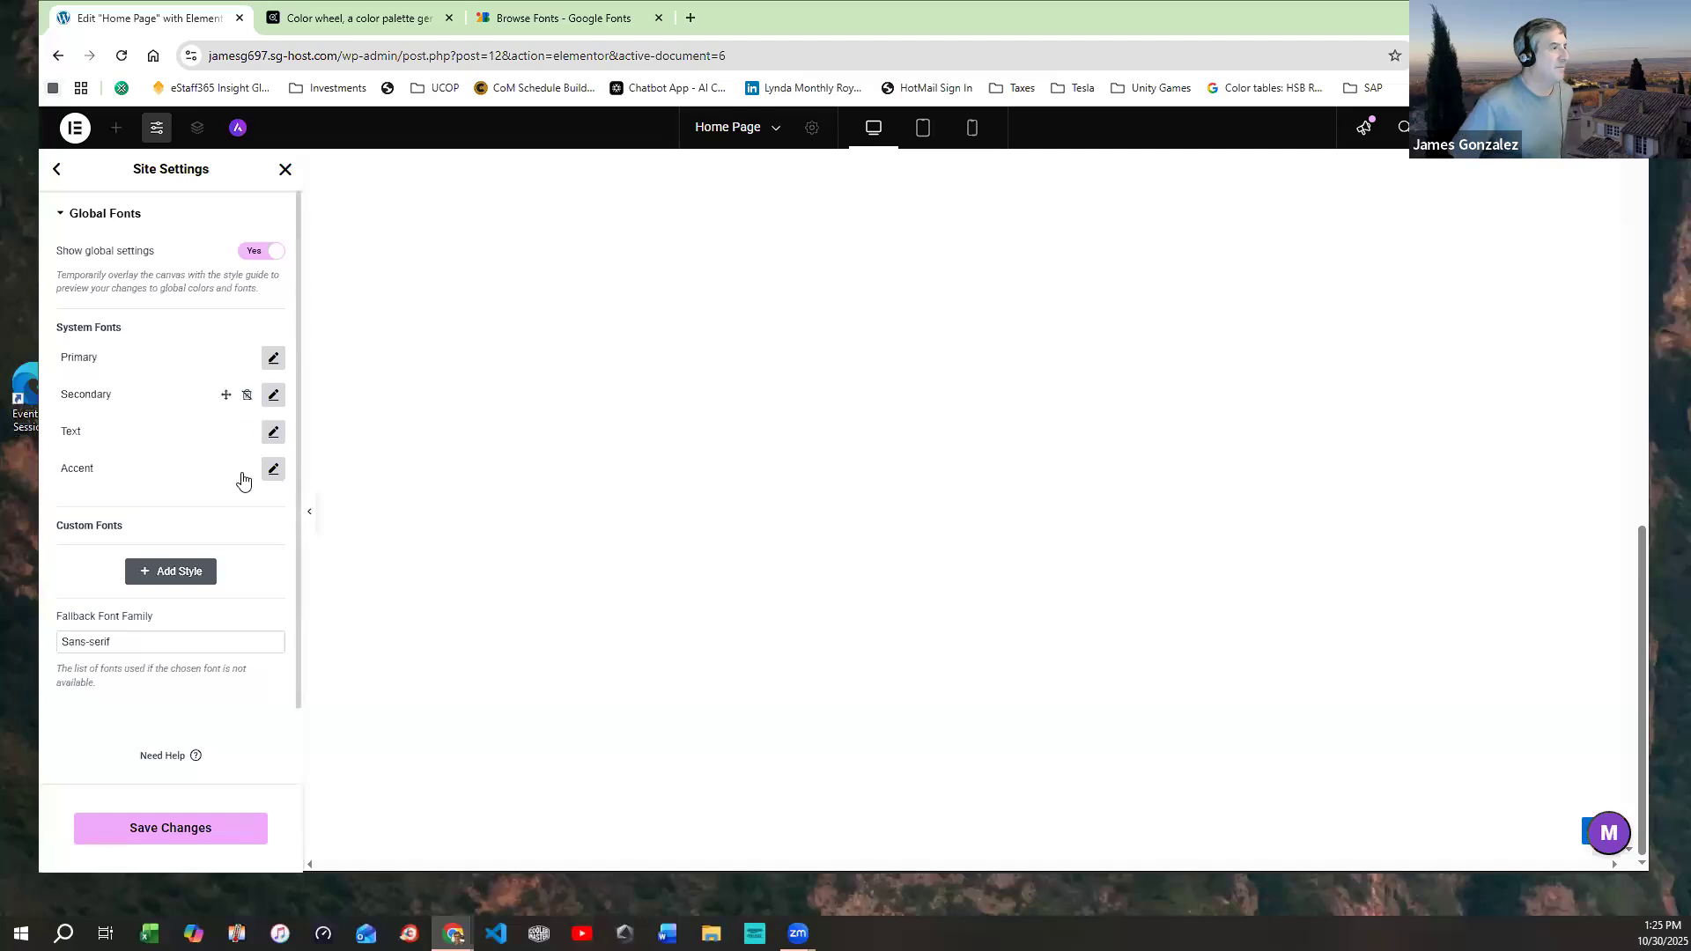
click(272, 432)
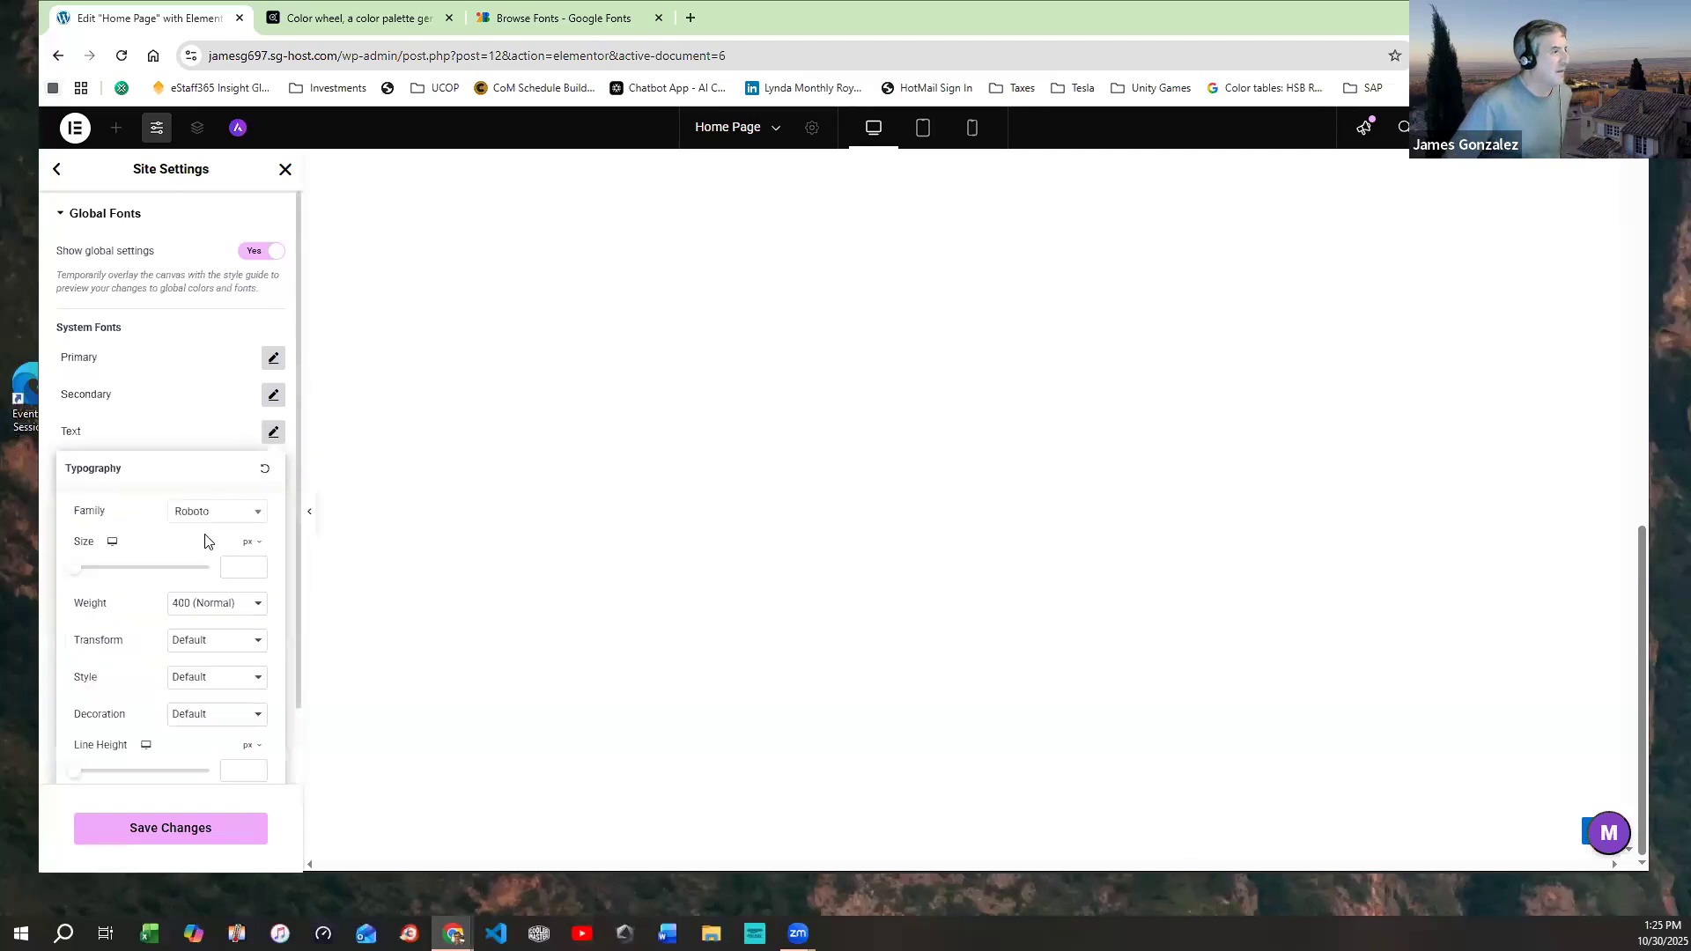
click(258, 514)
scroll(257, 667, down, 10)
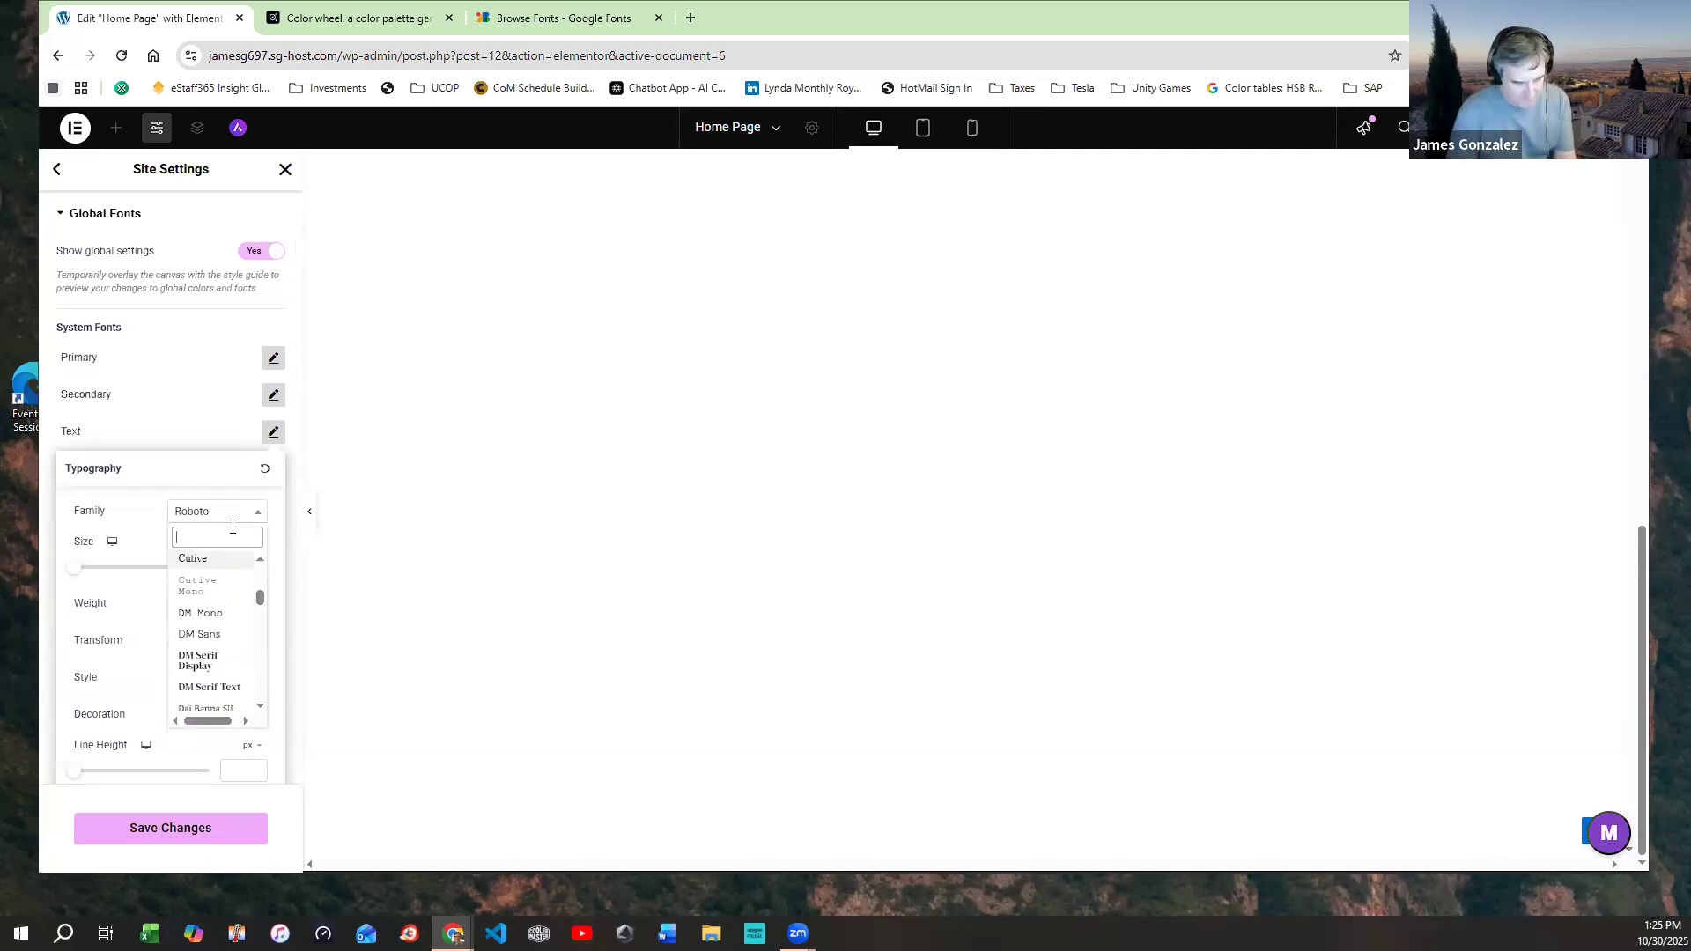
text(Asul)
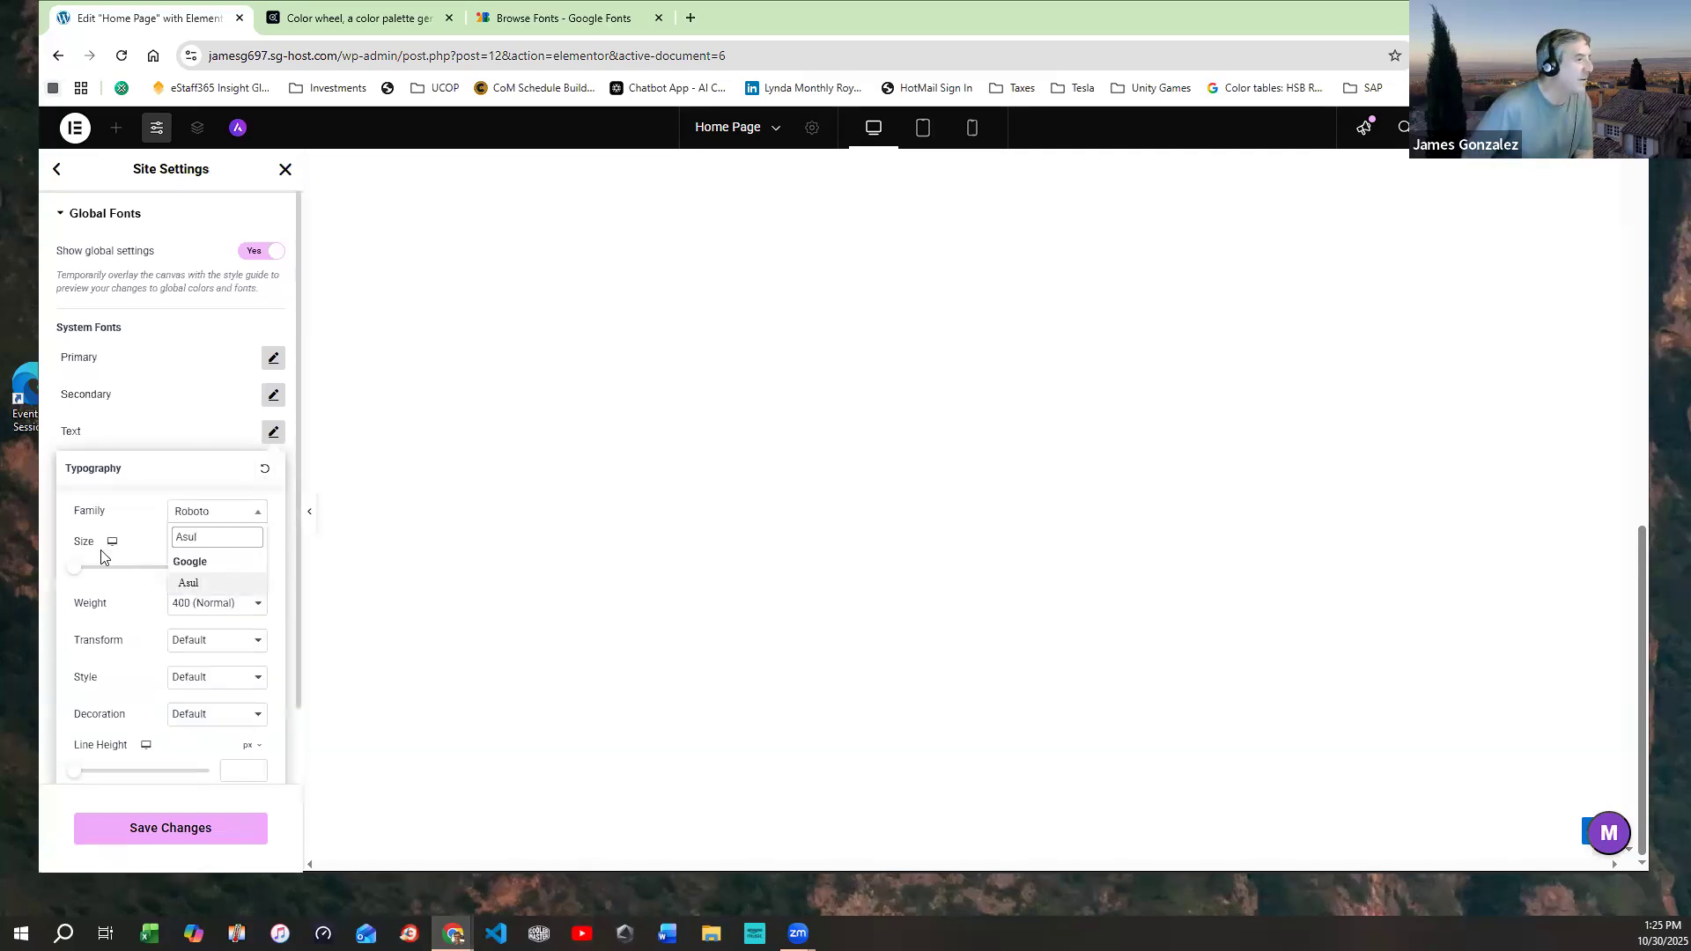
click(176, 587)
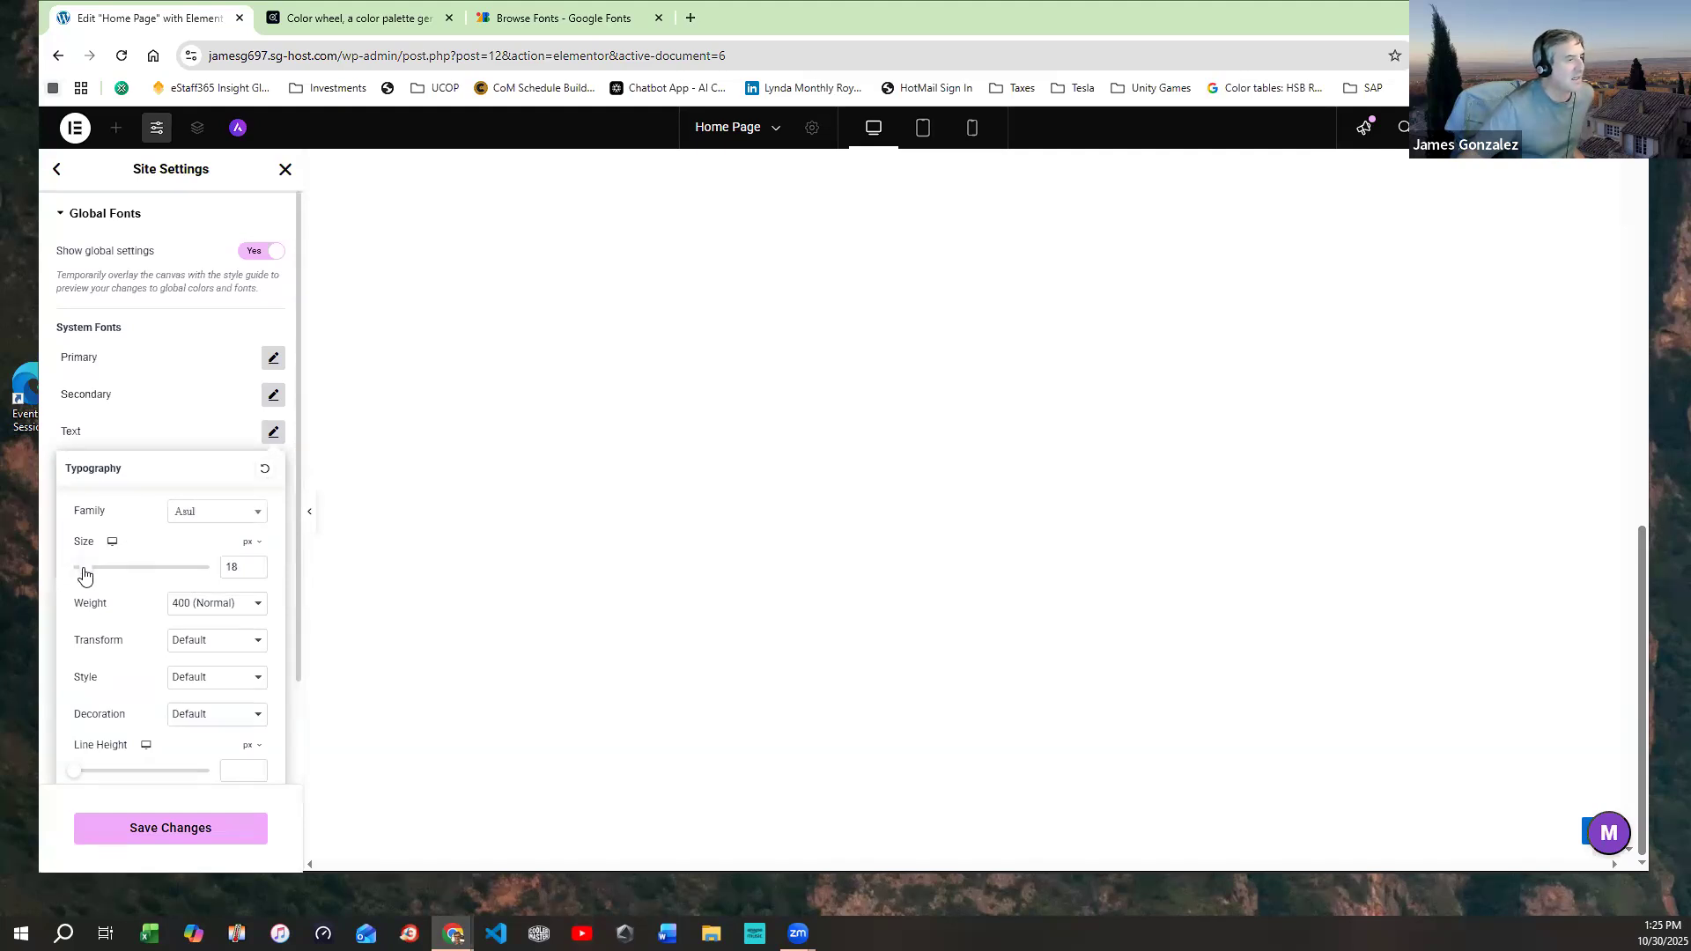
Set the Text global font's size to 17 px and save the global font changes
double_click(223, 569)
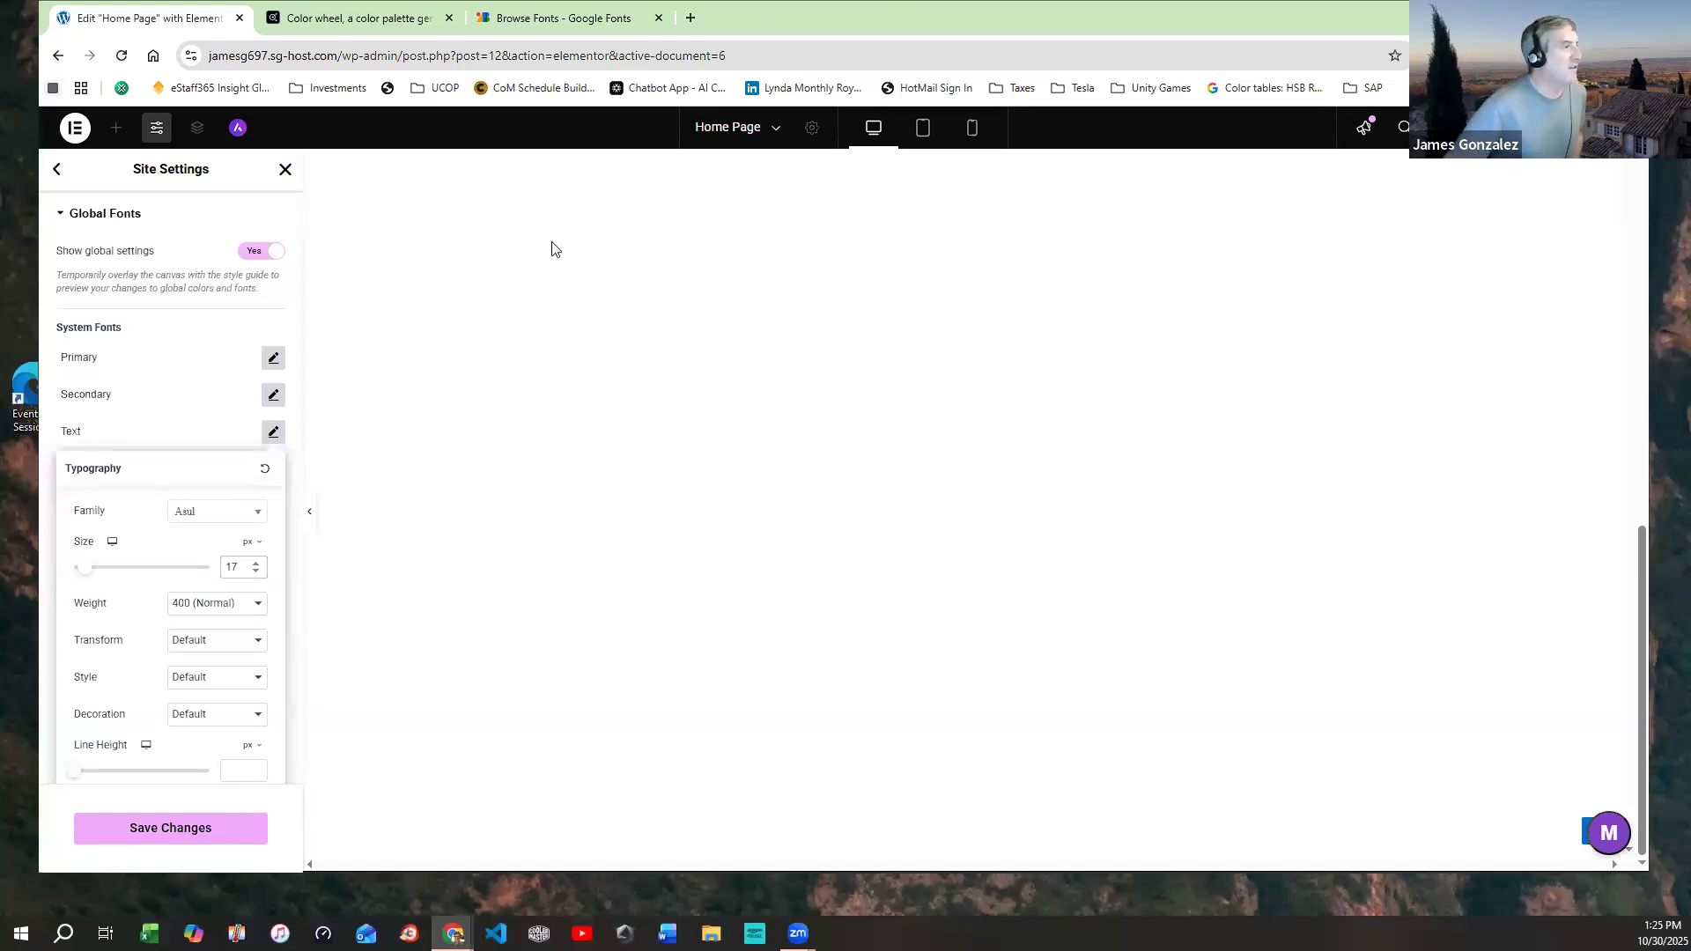
click(282, 702)
click(171, 828)
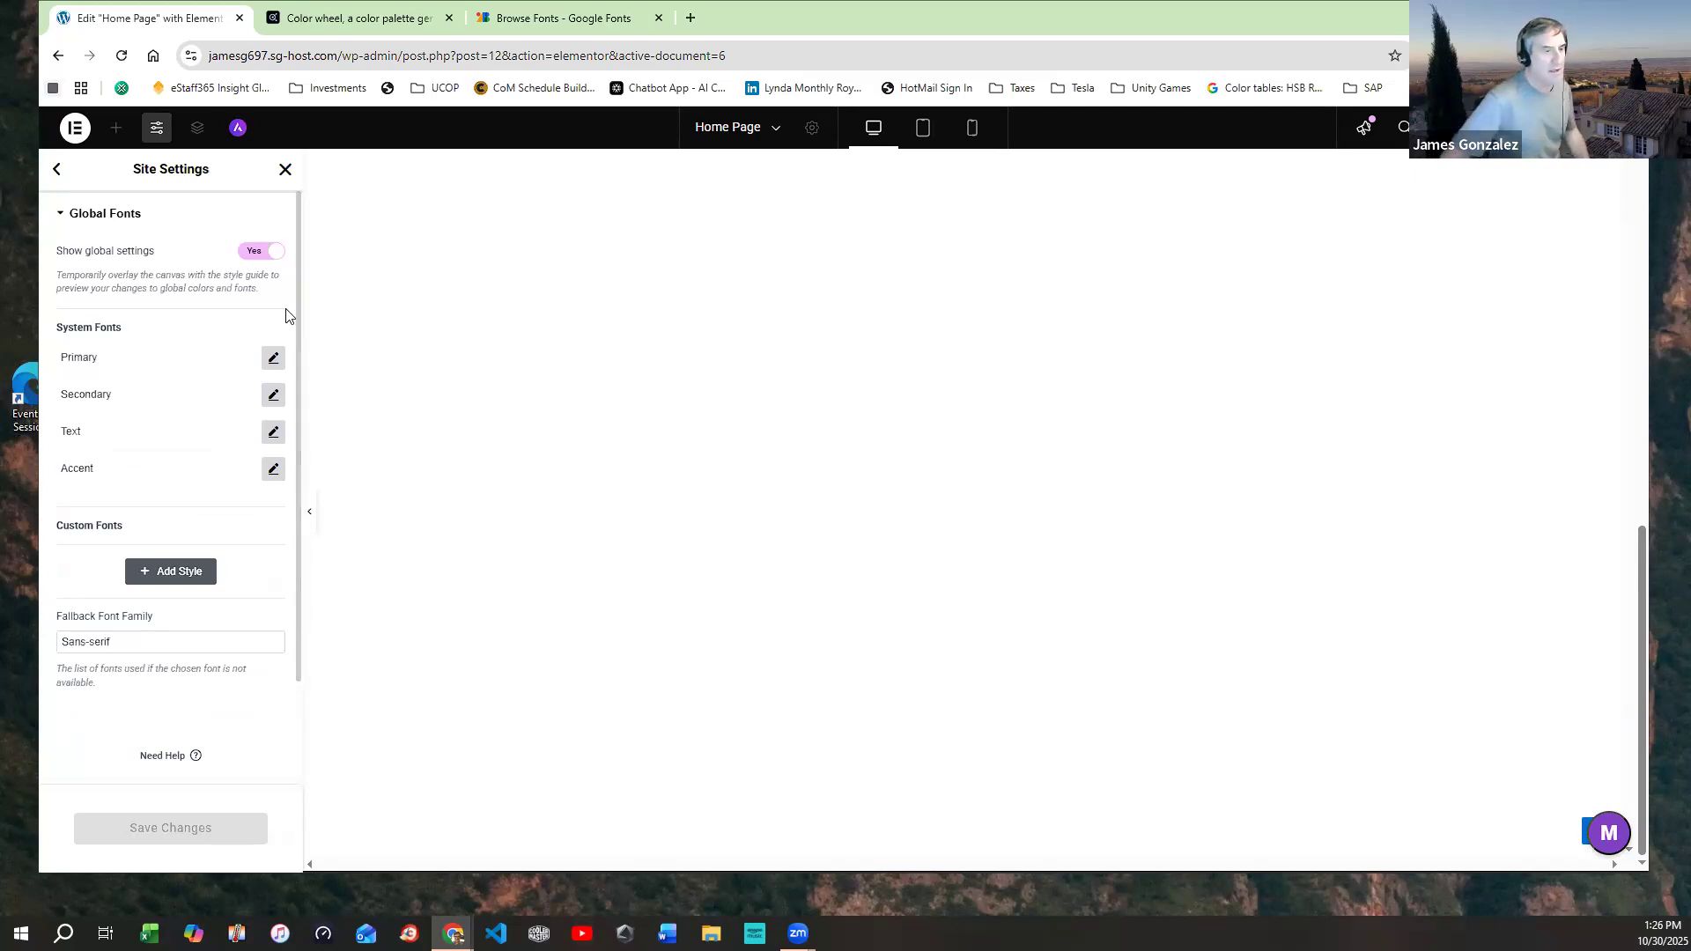
Switch to Google Fonts, replace the Glyphic filter with Formal calligraphy and review the matching families
click(531, 18)
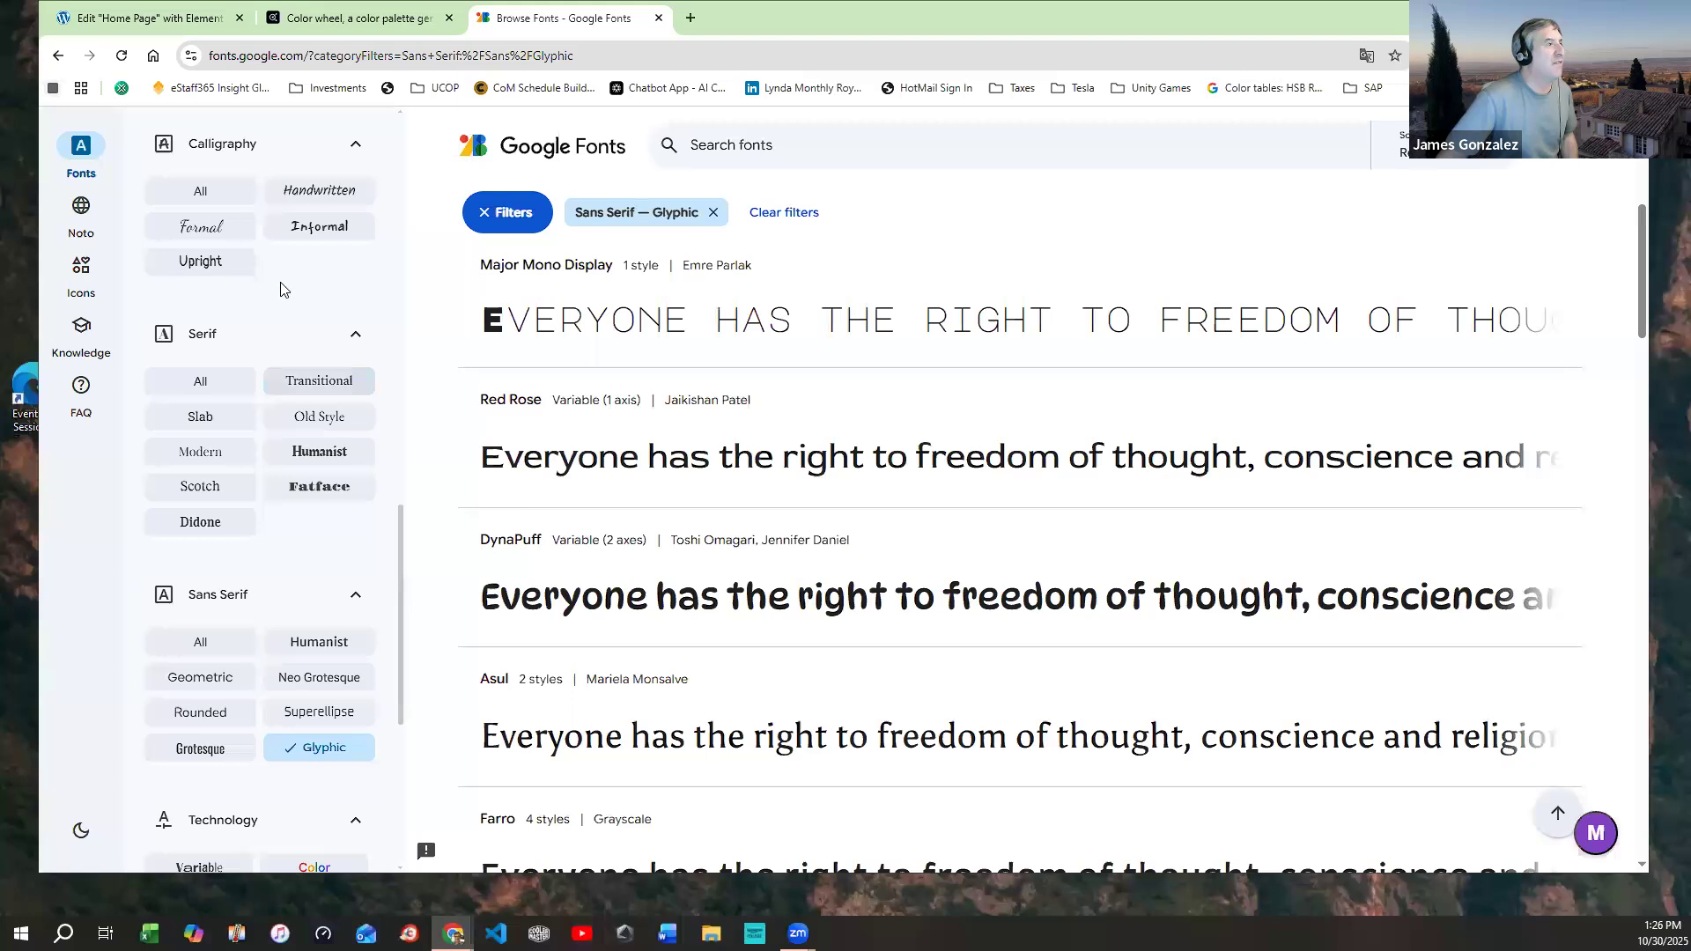
click(206, 228)
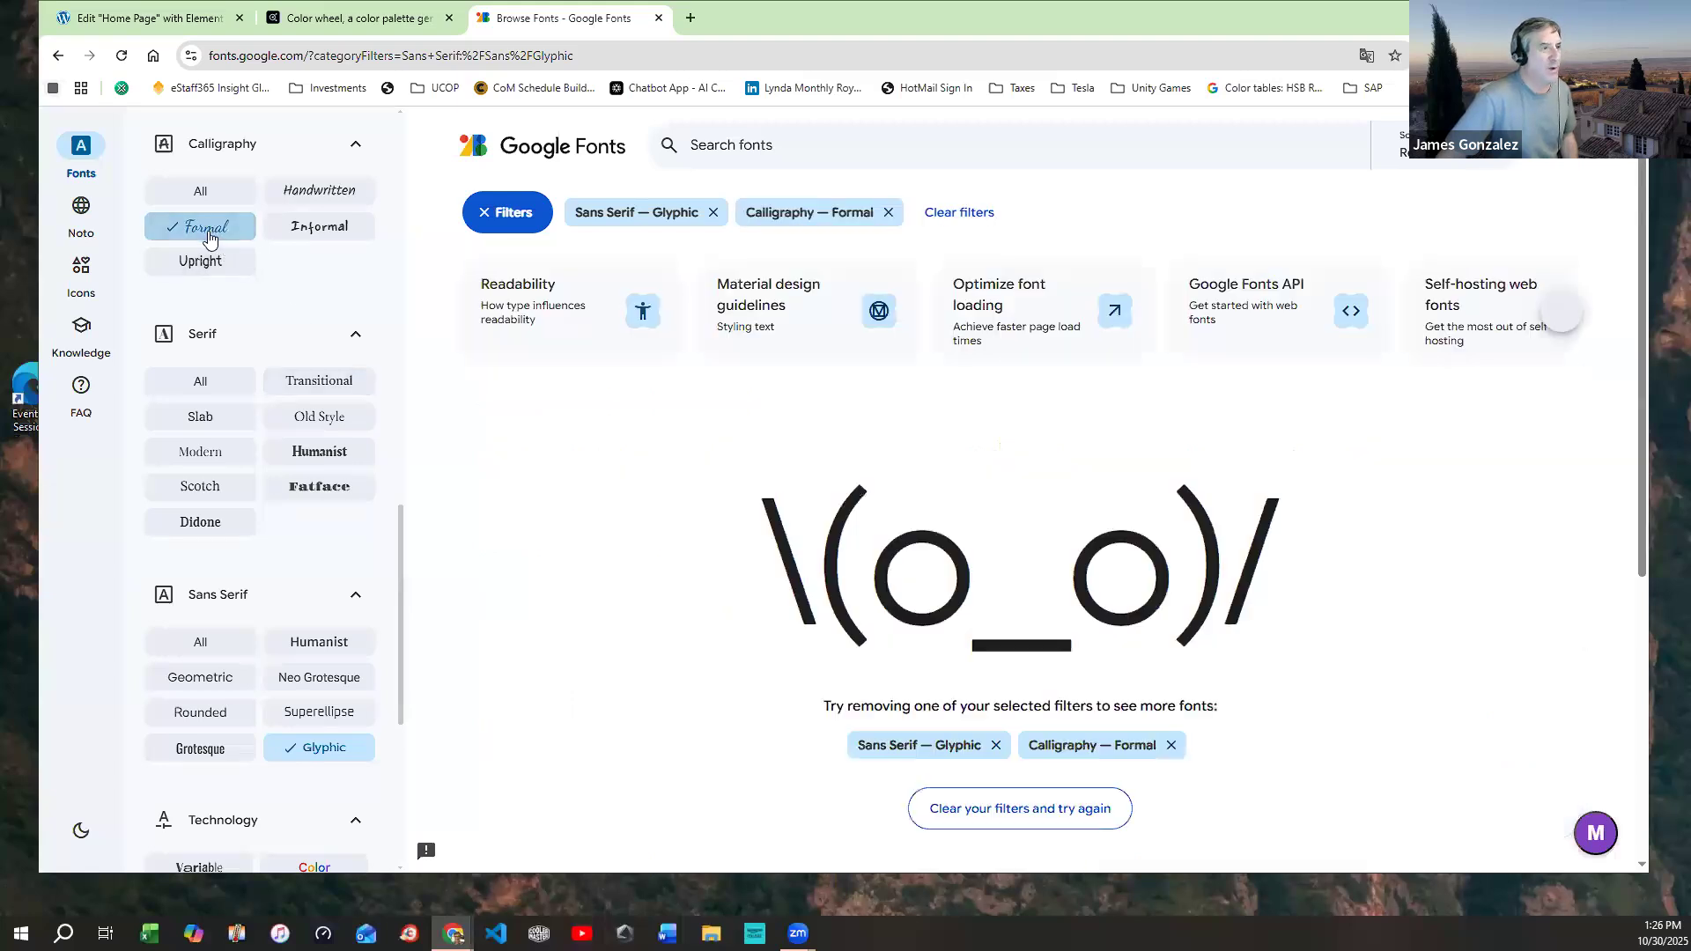
click(712, 213)
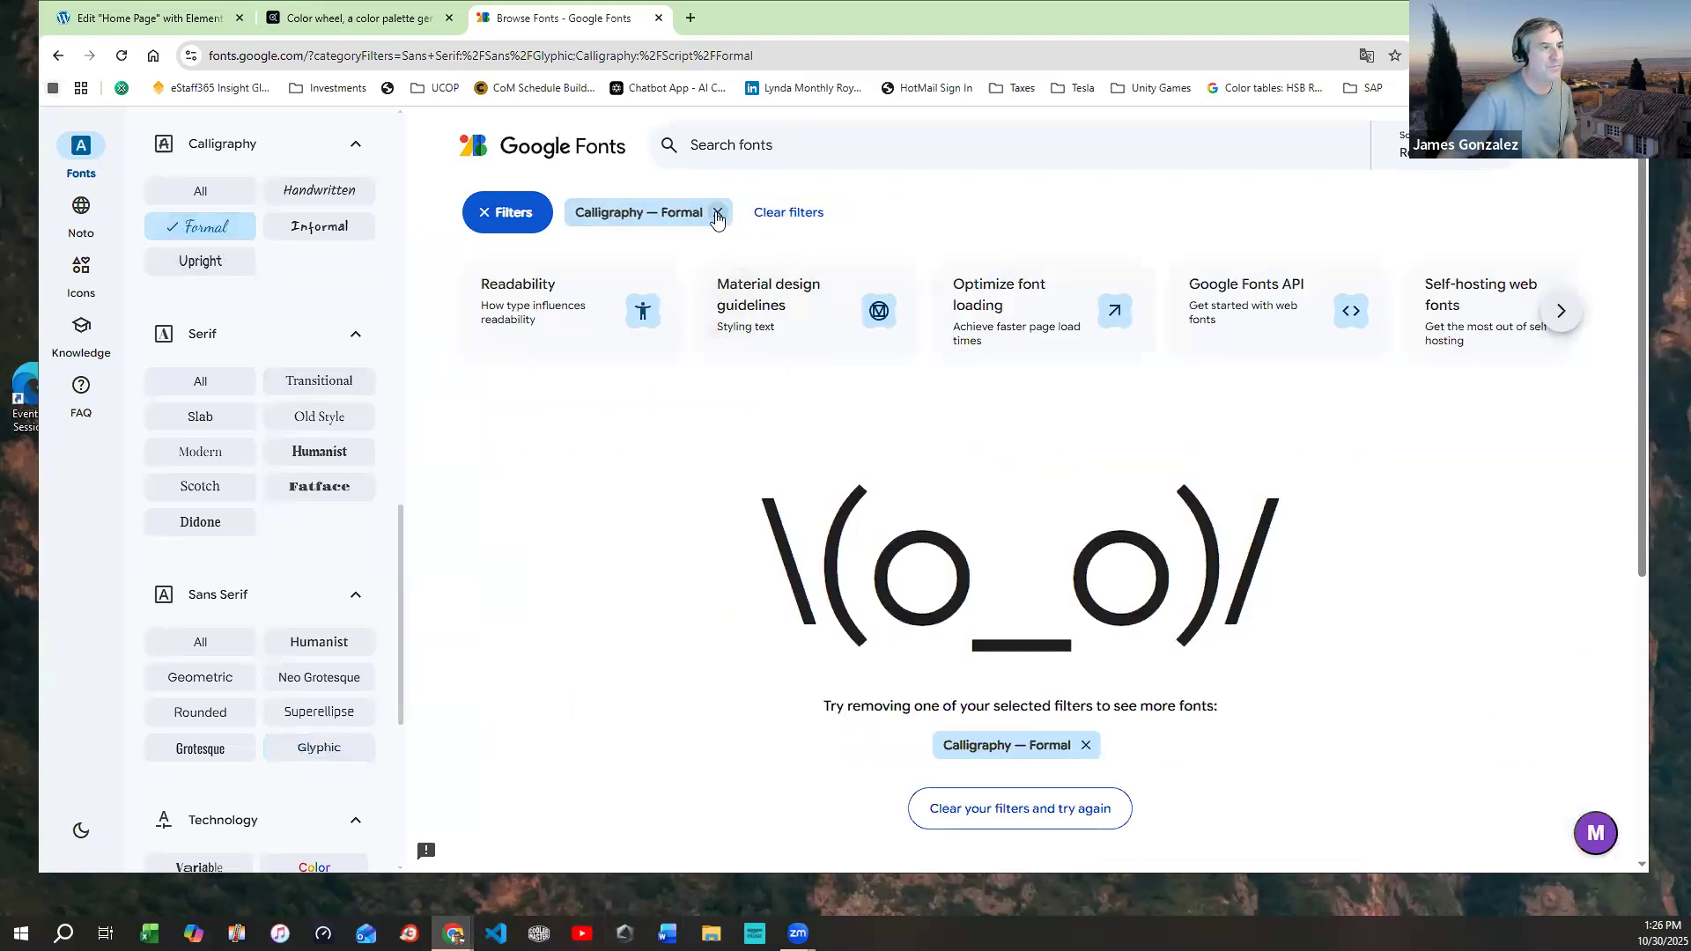
click(201, 228)
click(200, 227)
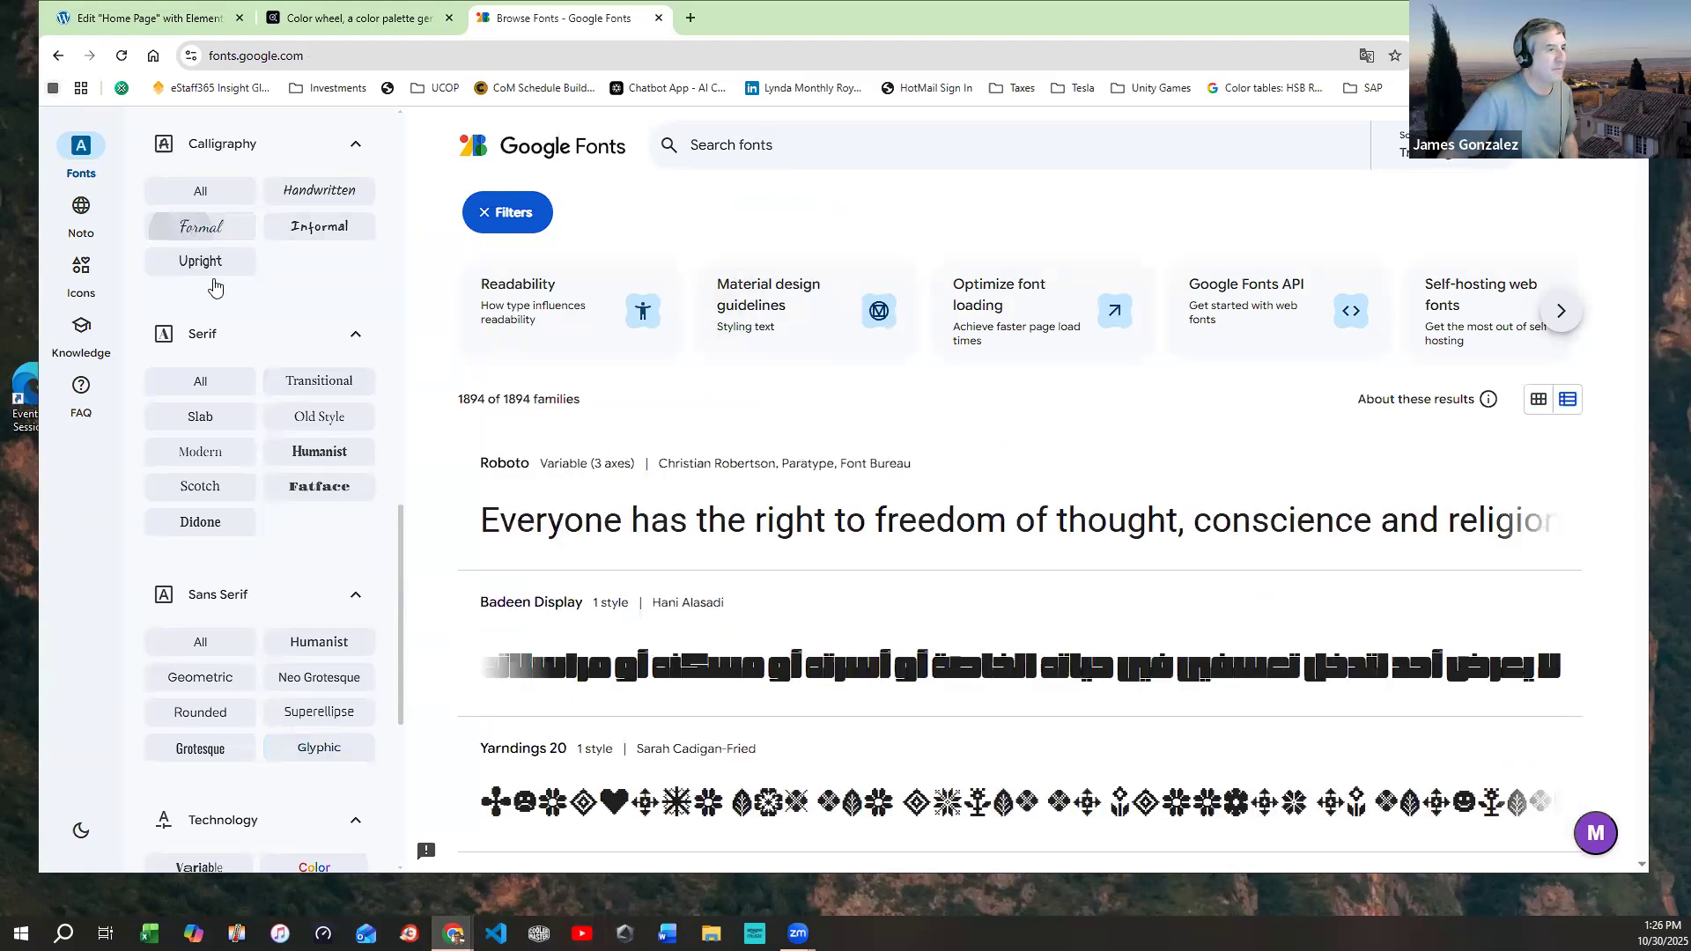
scroll(498, 614, down, 7)
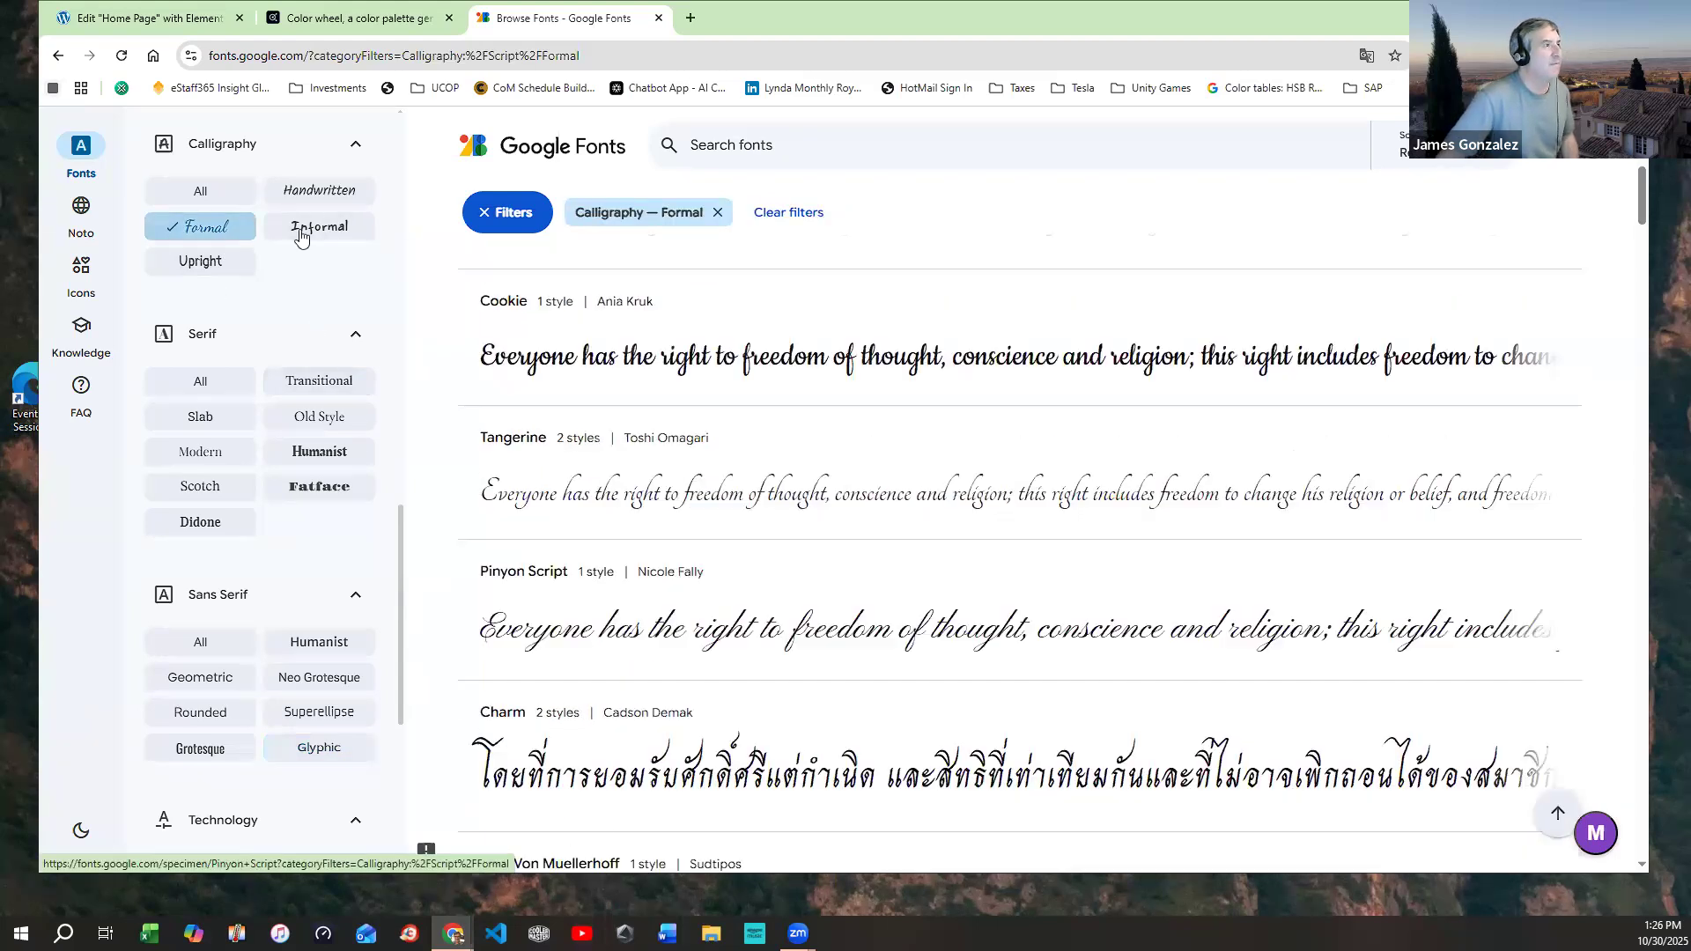
Try the Handwritten calligraphy filter, filter by the Lunar New Year seasonal style and look through the fonts
click(314, 188)
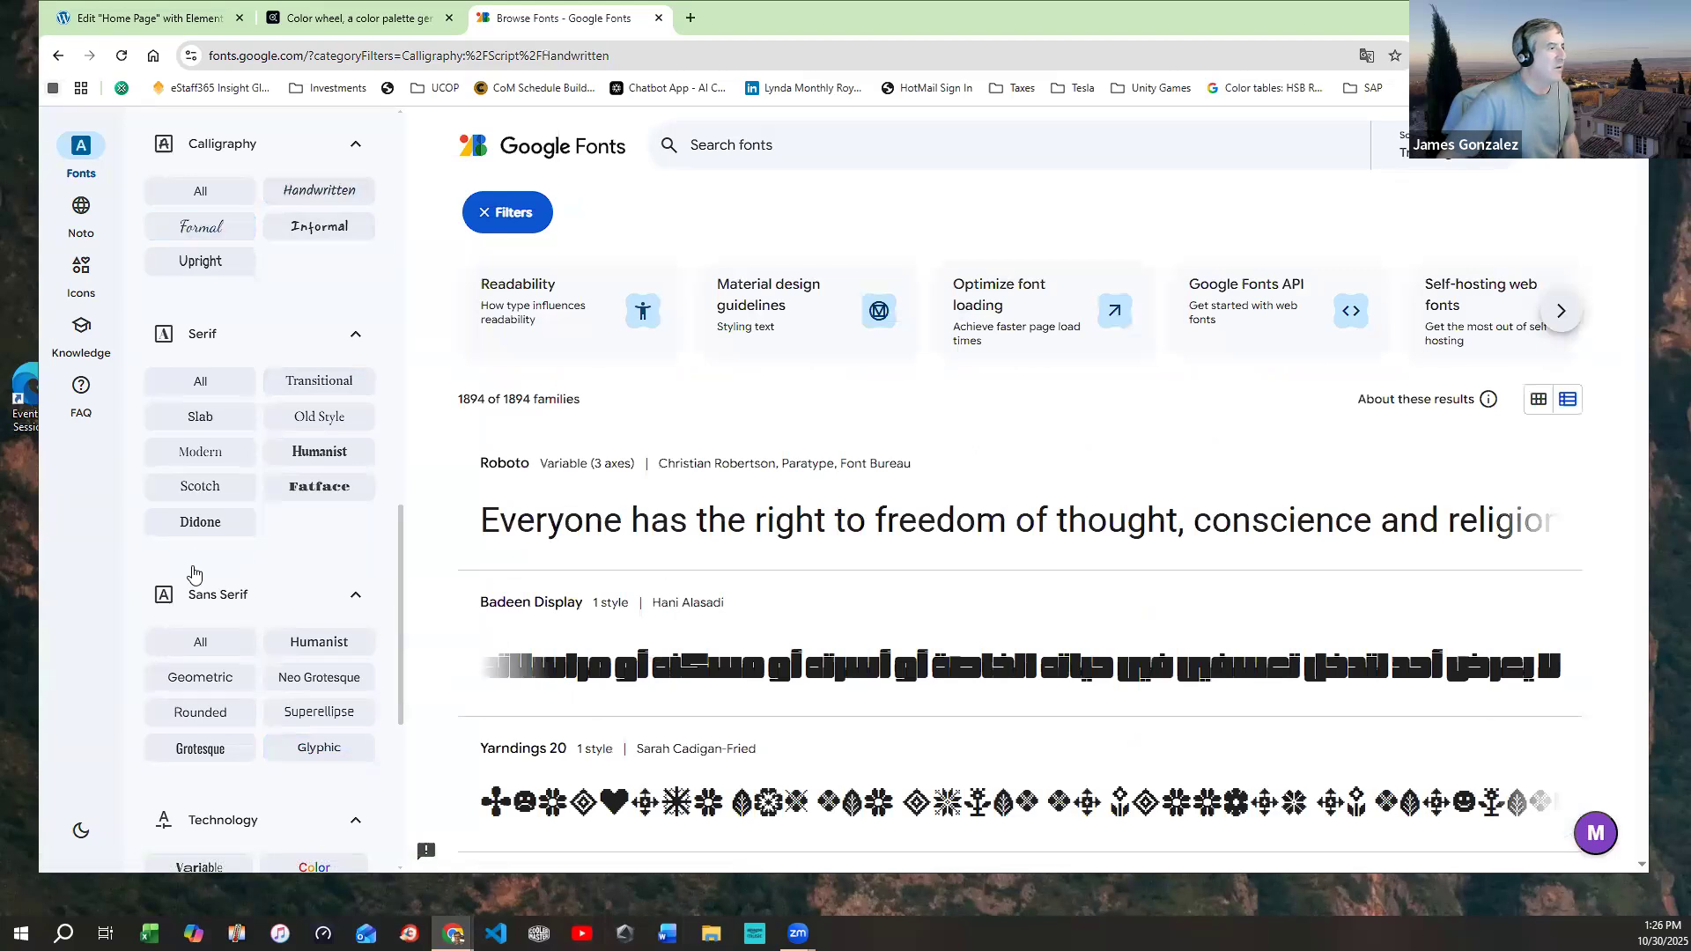
scroll(196, 579, down, 2)
scroll(195, 578, down, 2)
click(198, 669)
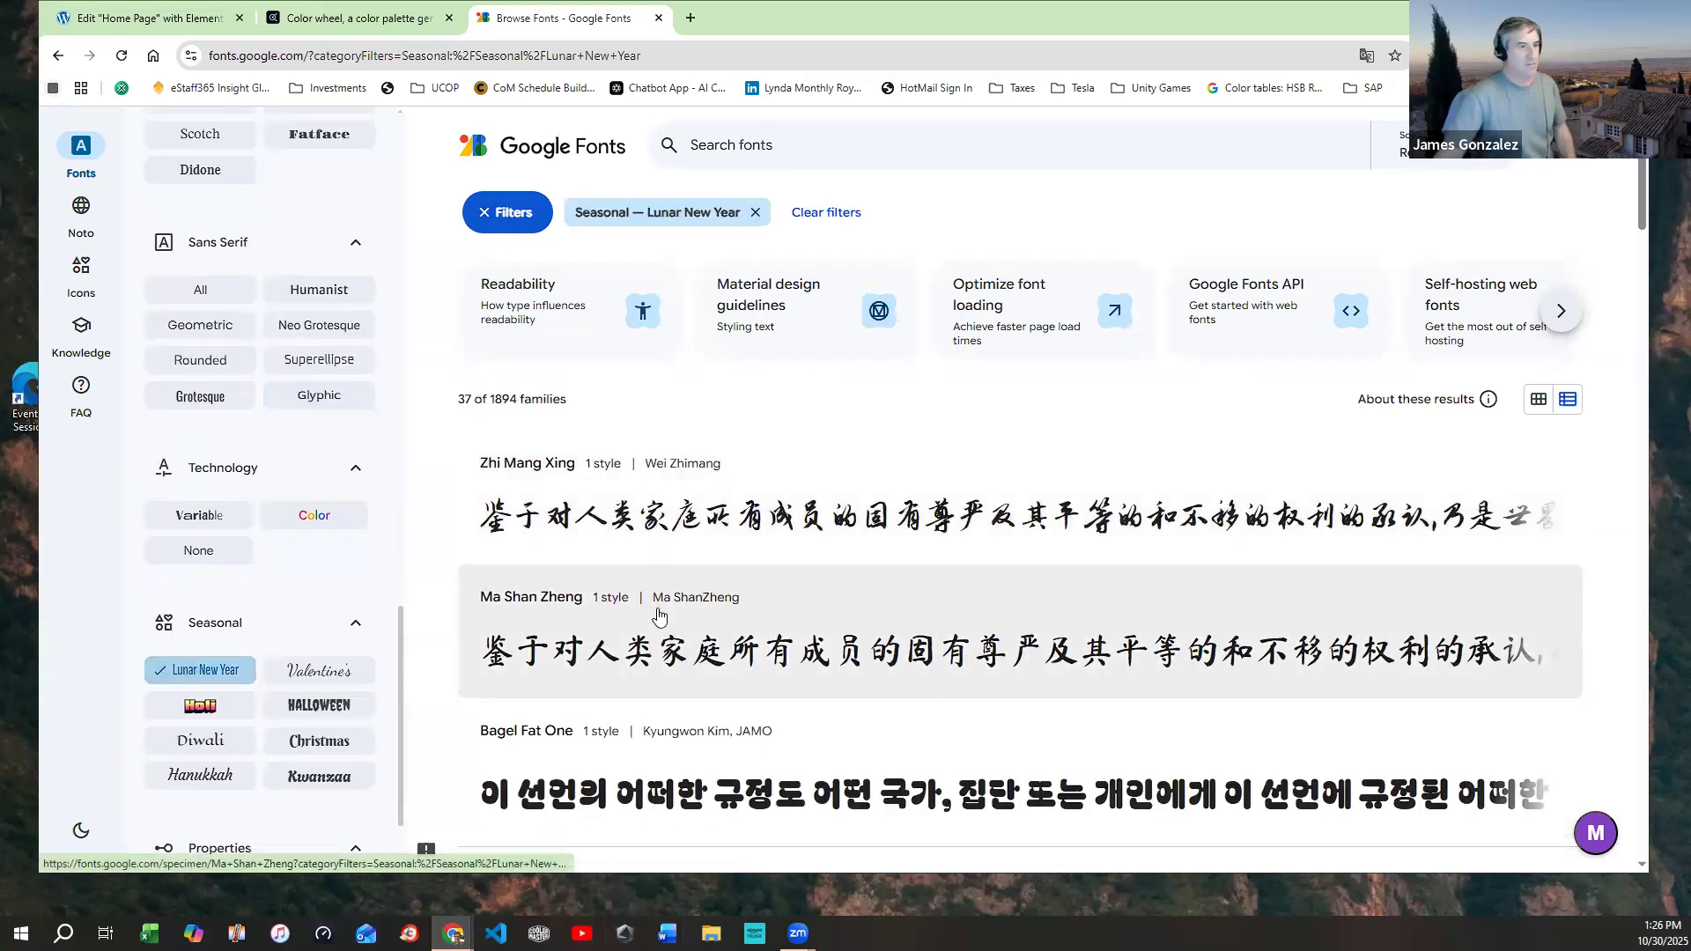
scroll(656, 608, down, 4)
scroll(659, 615, down, 3)
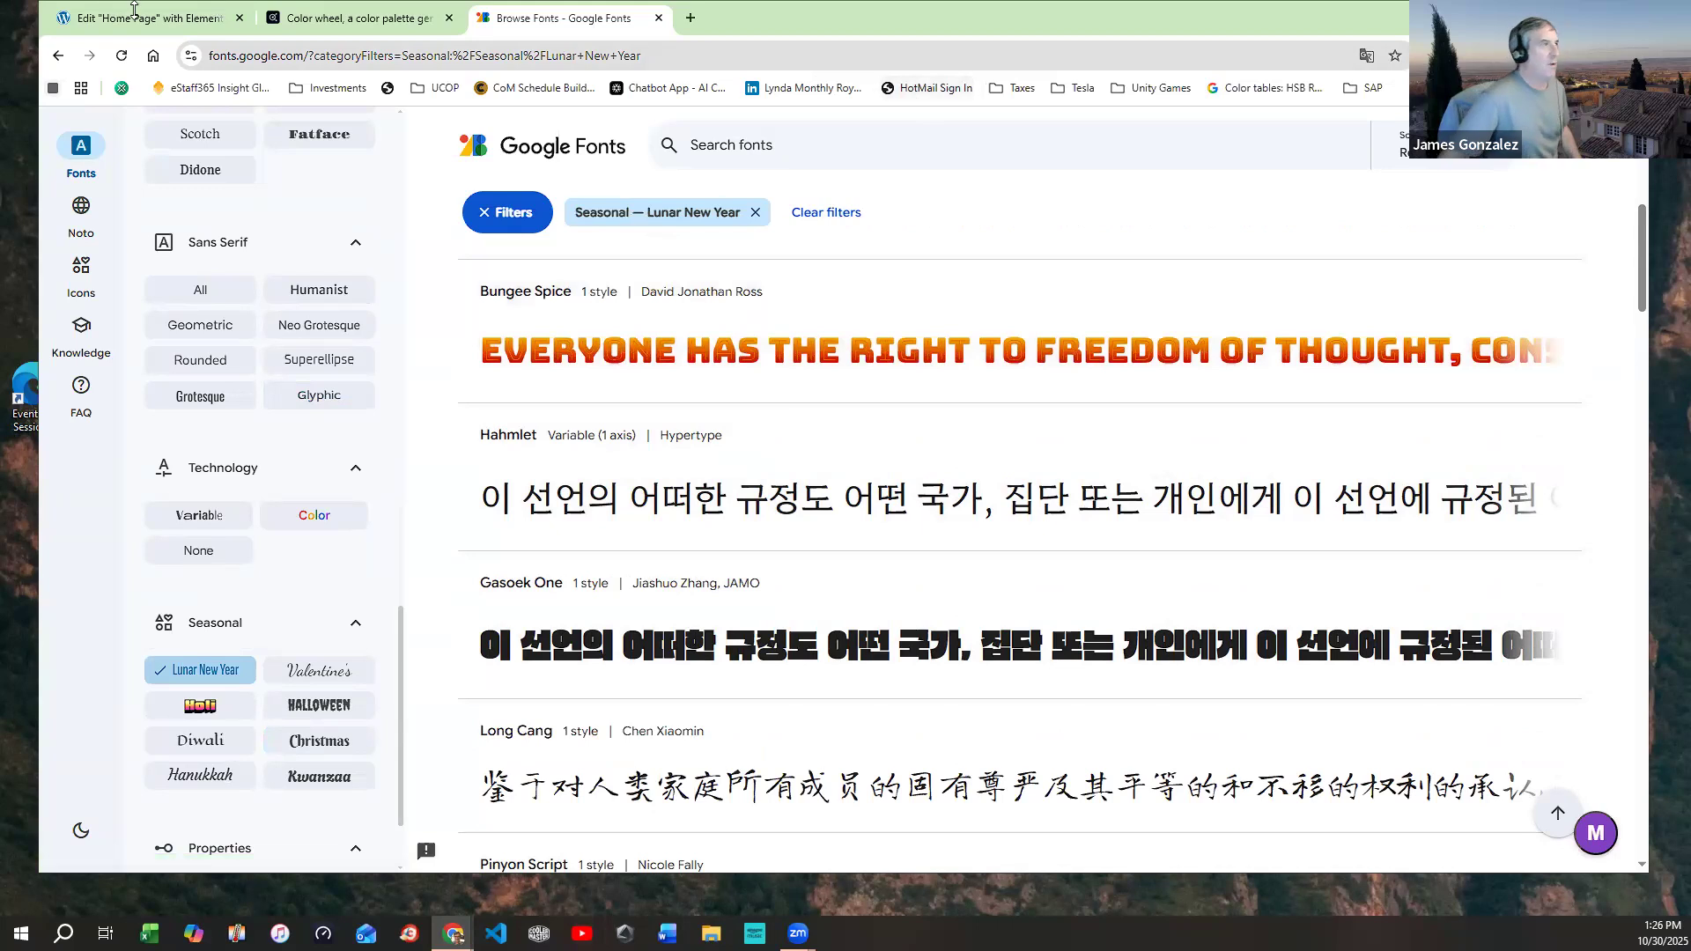
Switch back to the Elementor editor, leave the Global Fonts settings and exit to WordPress
click(194, 28)
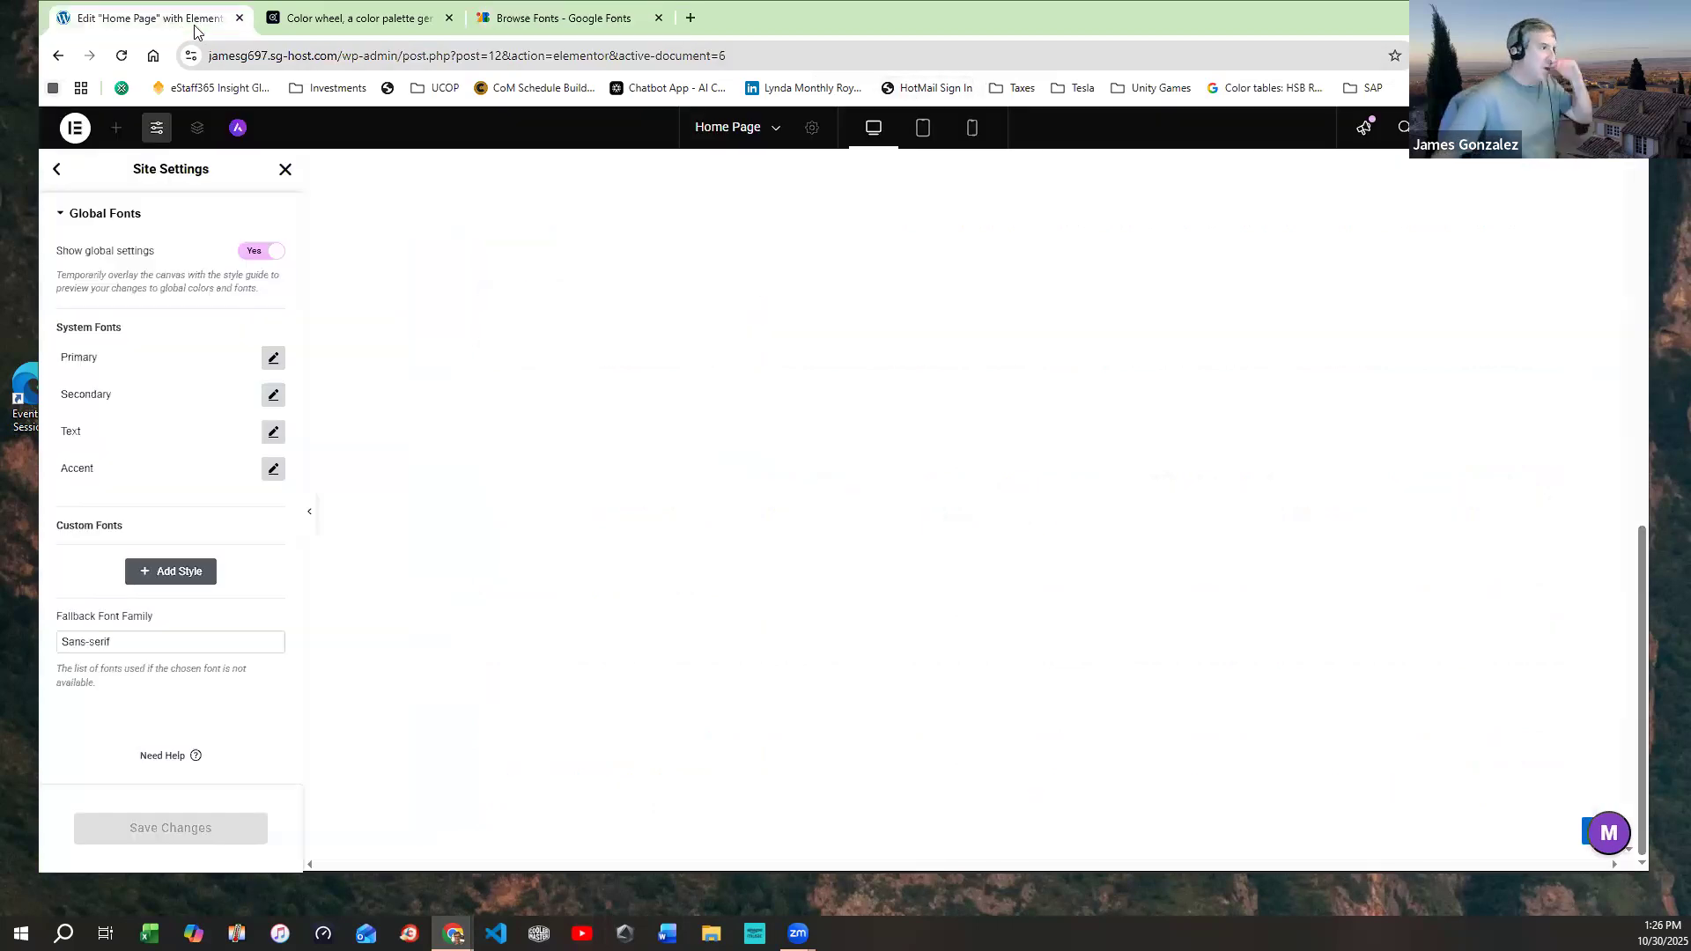
click(59, 172)
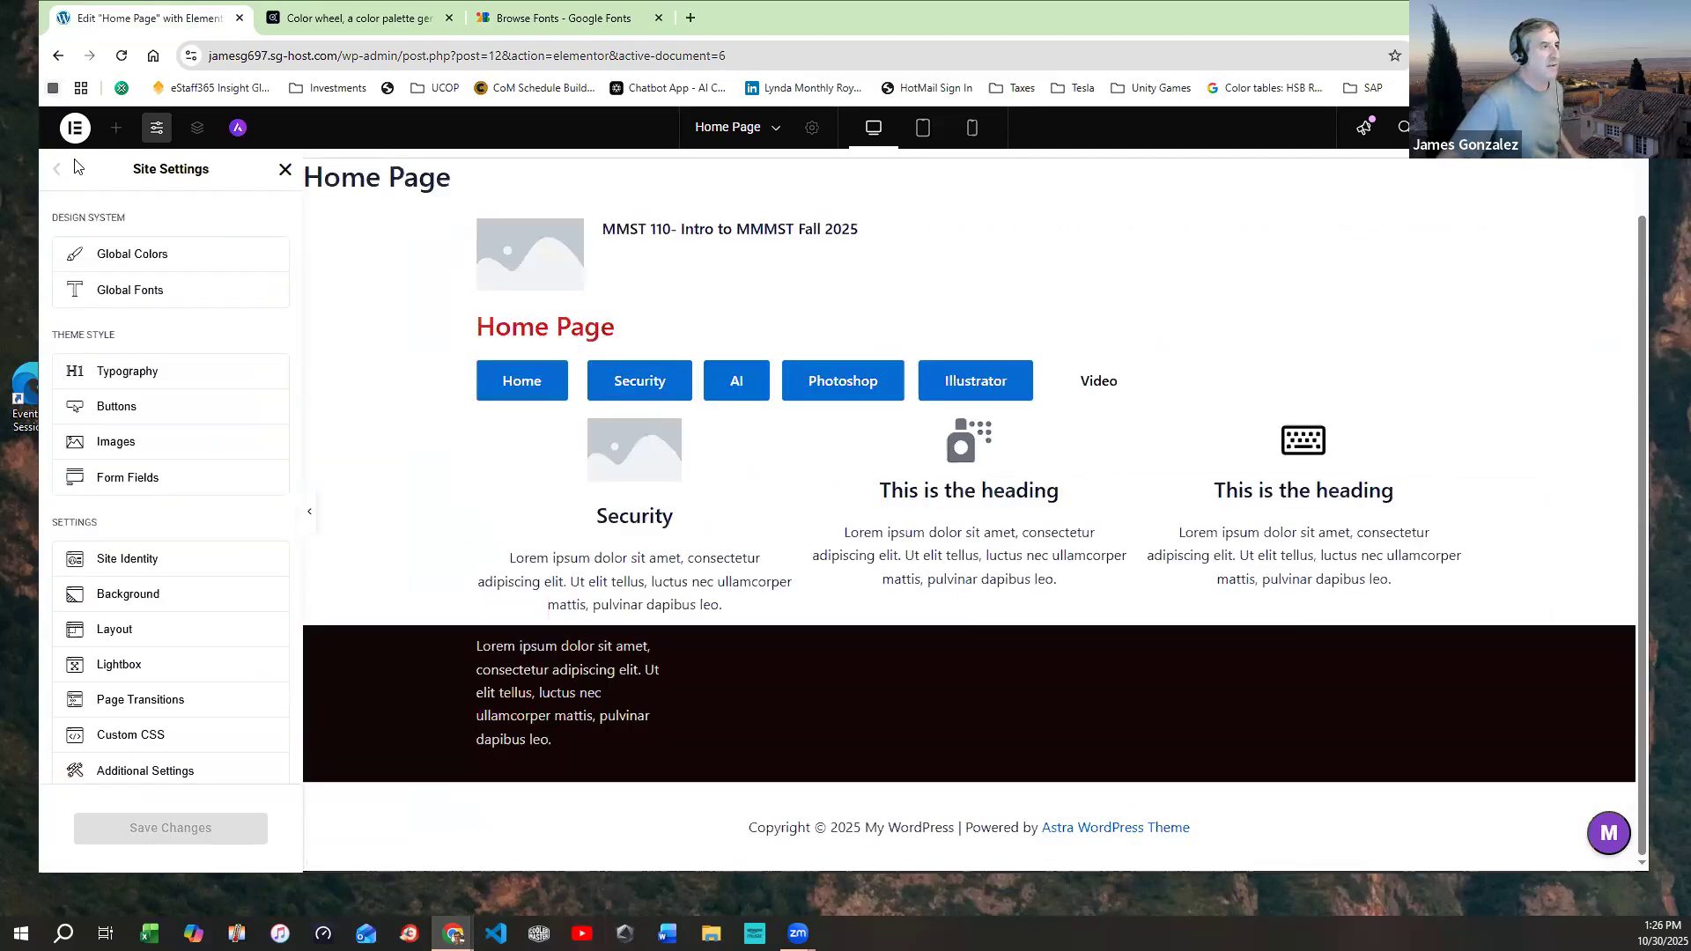
click(74, 127)
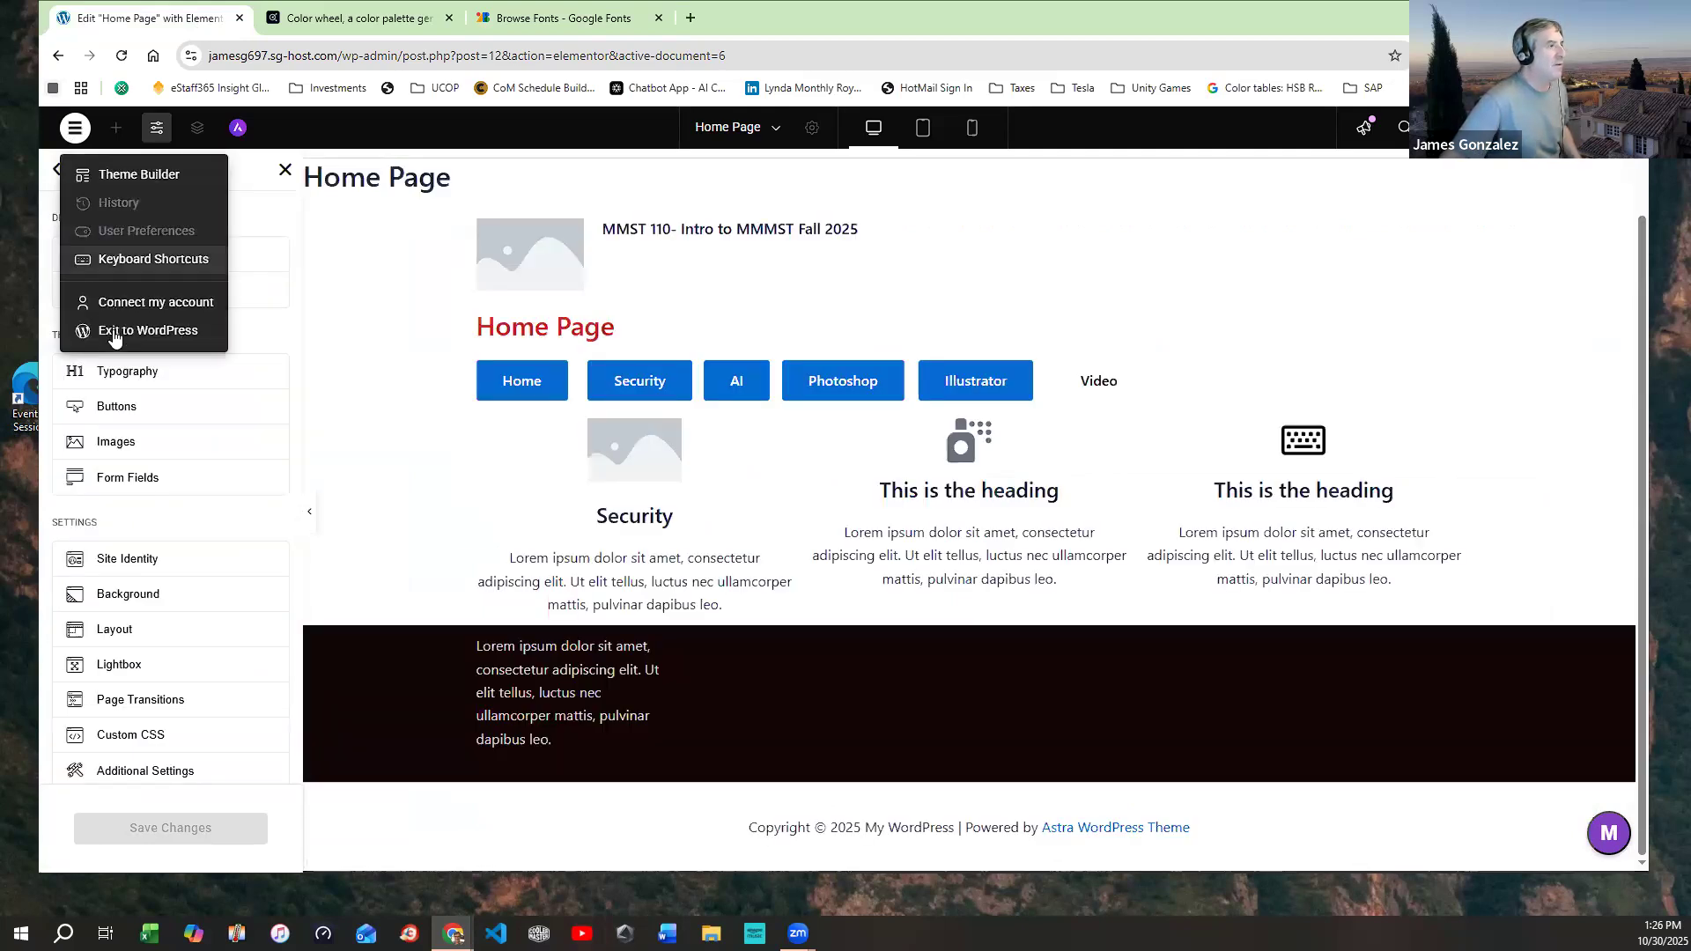
click(116, 333)
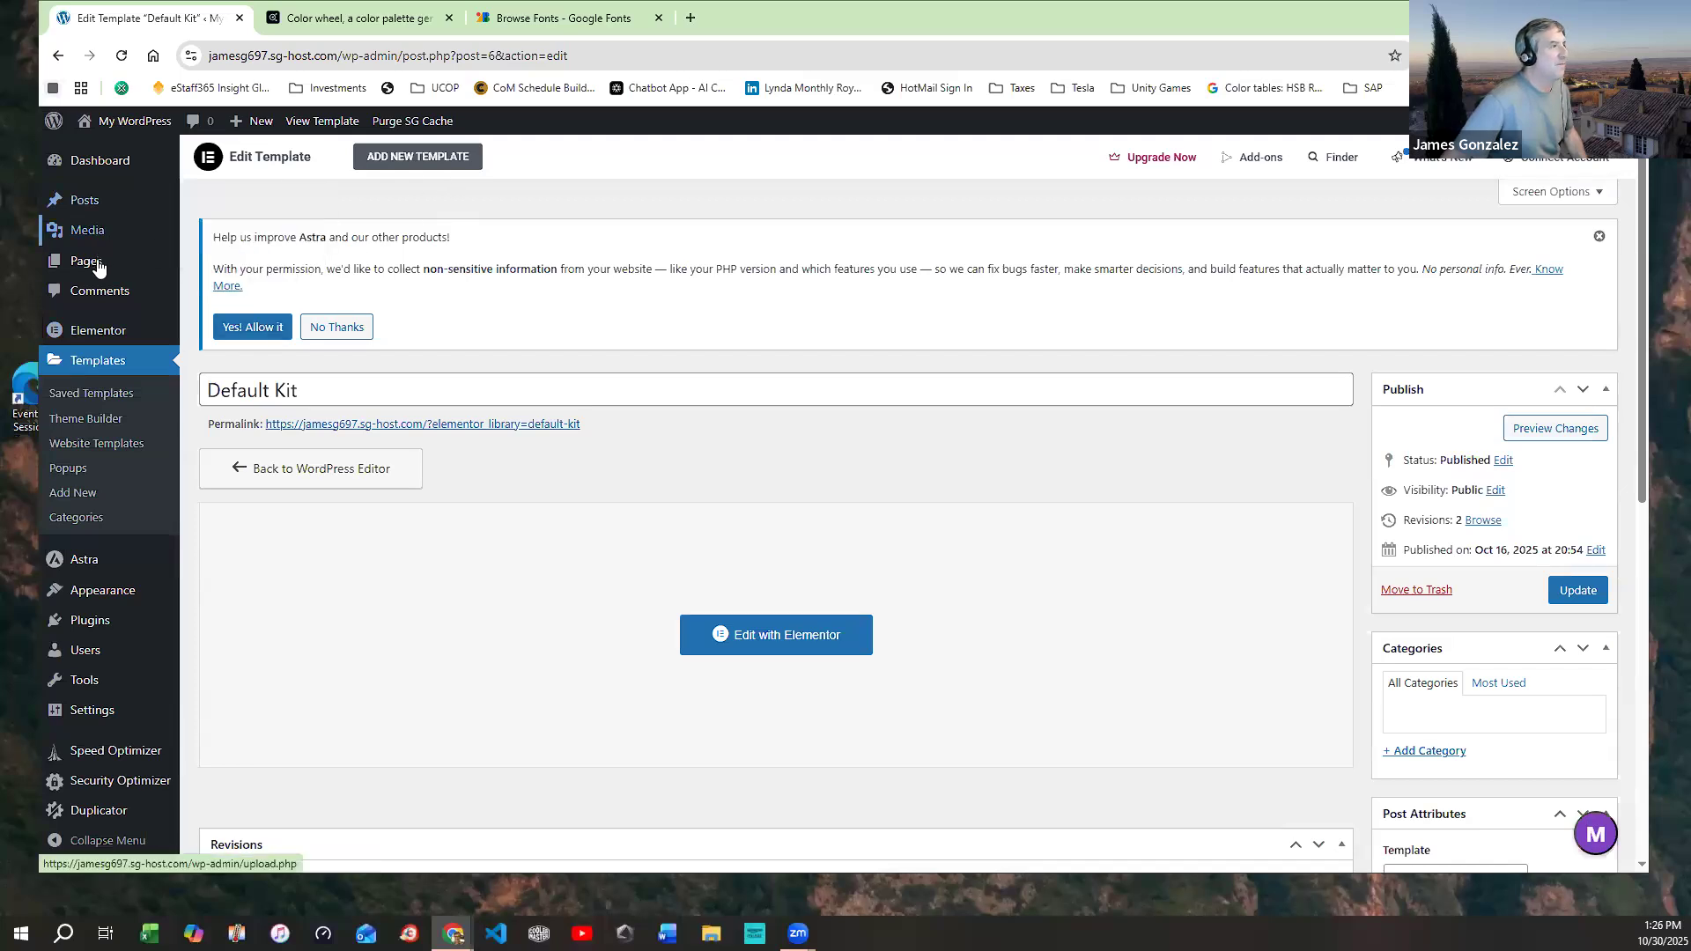
Add a new WordPress page titled "Assignment Template"
mouse_move(96, 266)
click(220, 269)
click(288, 163)
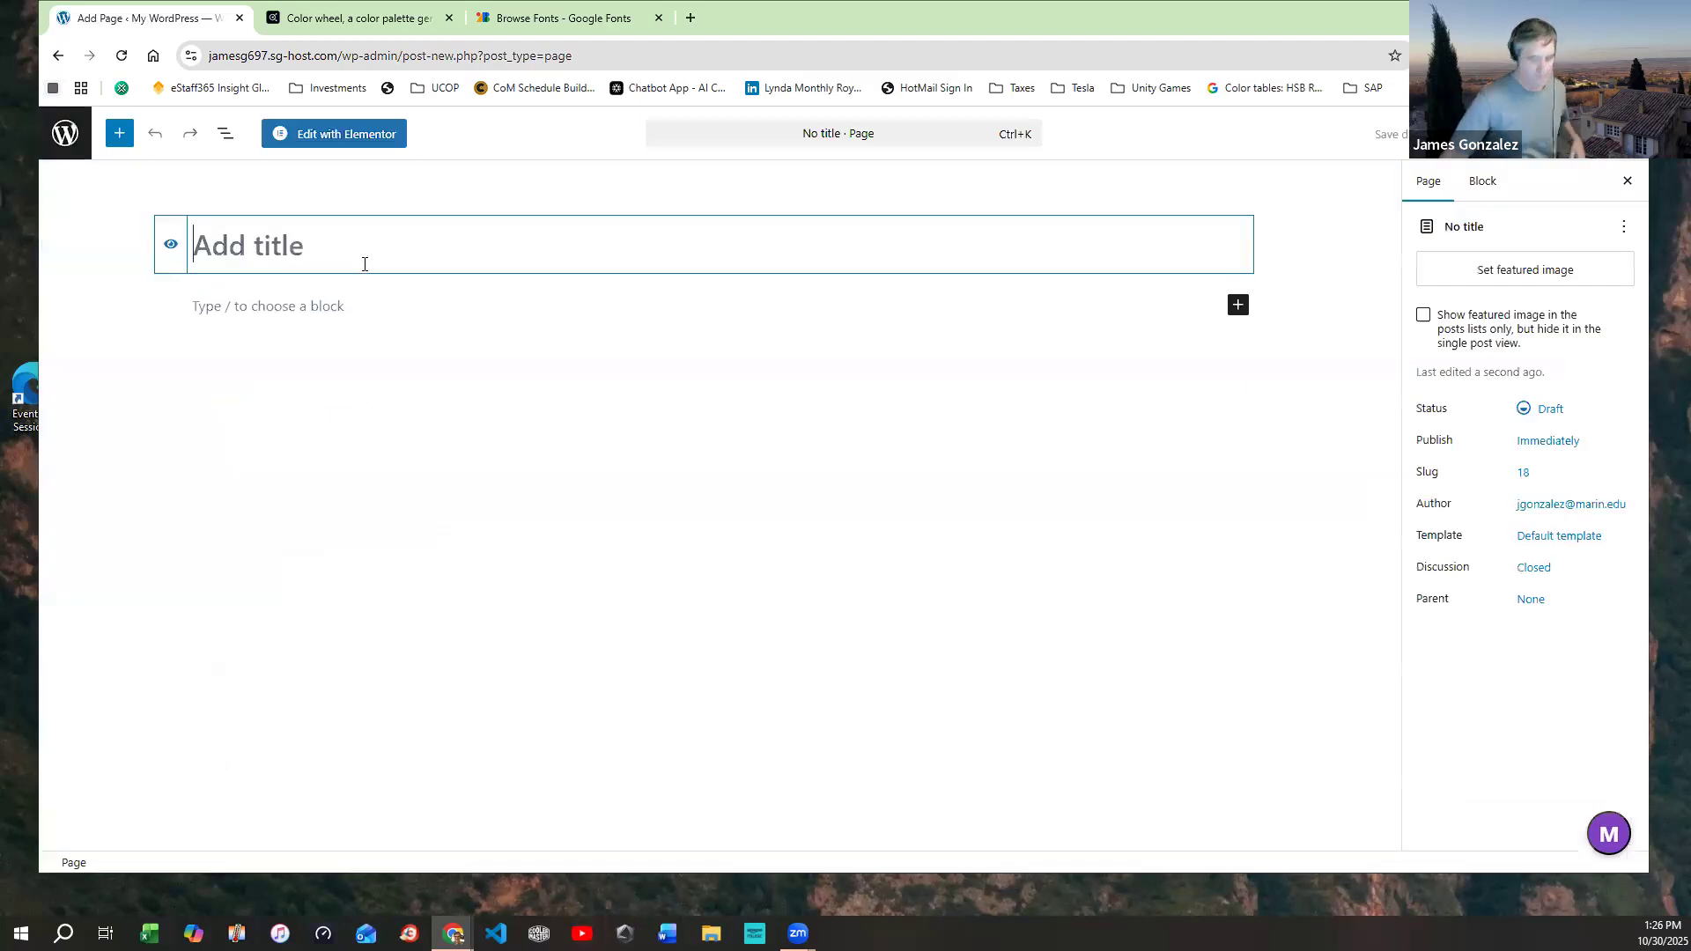
text(Assi)
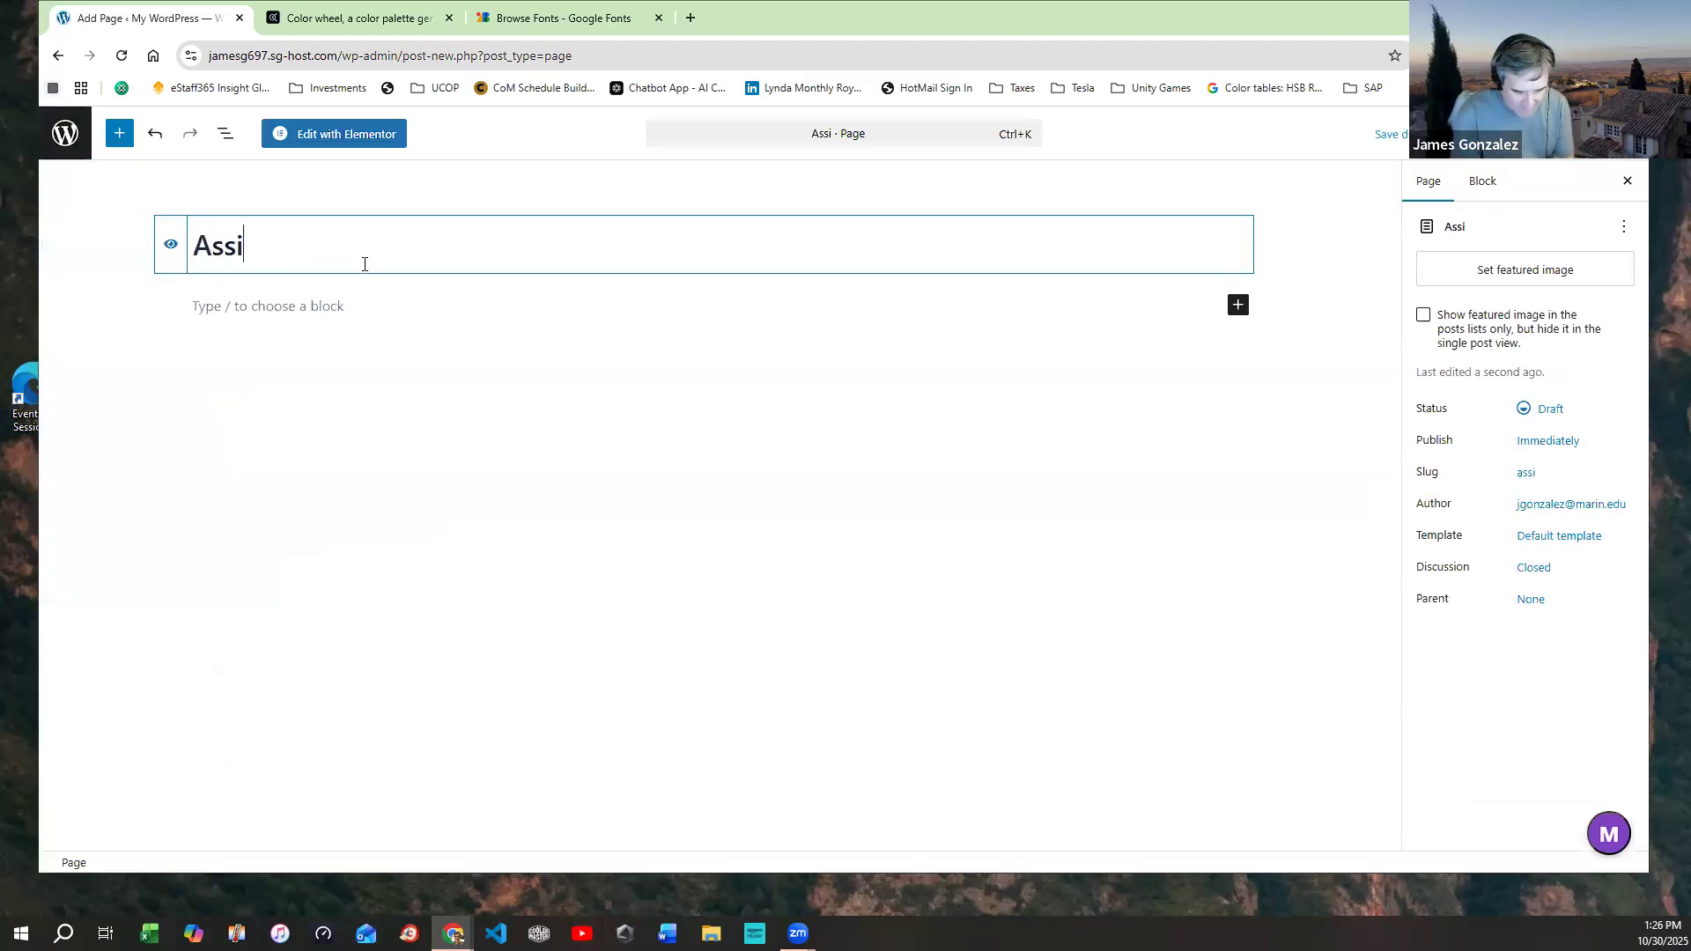
text(gnment Template)
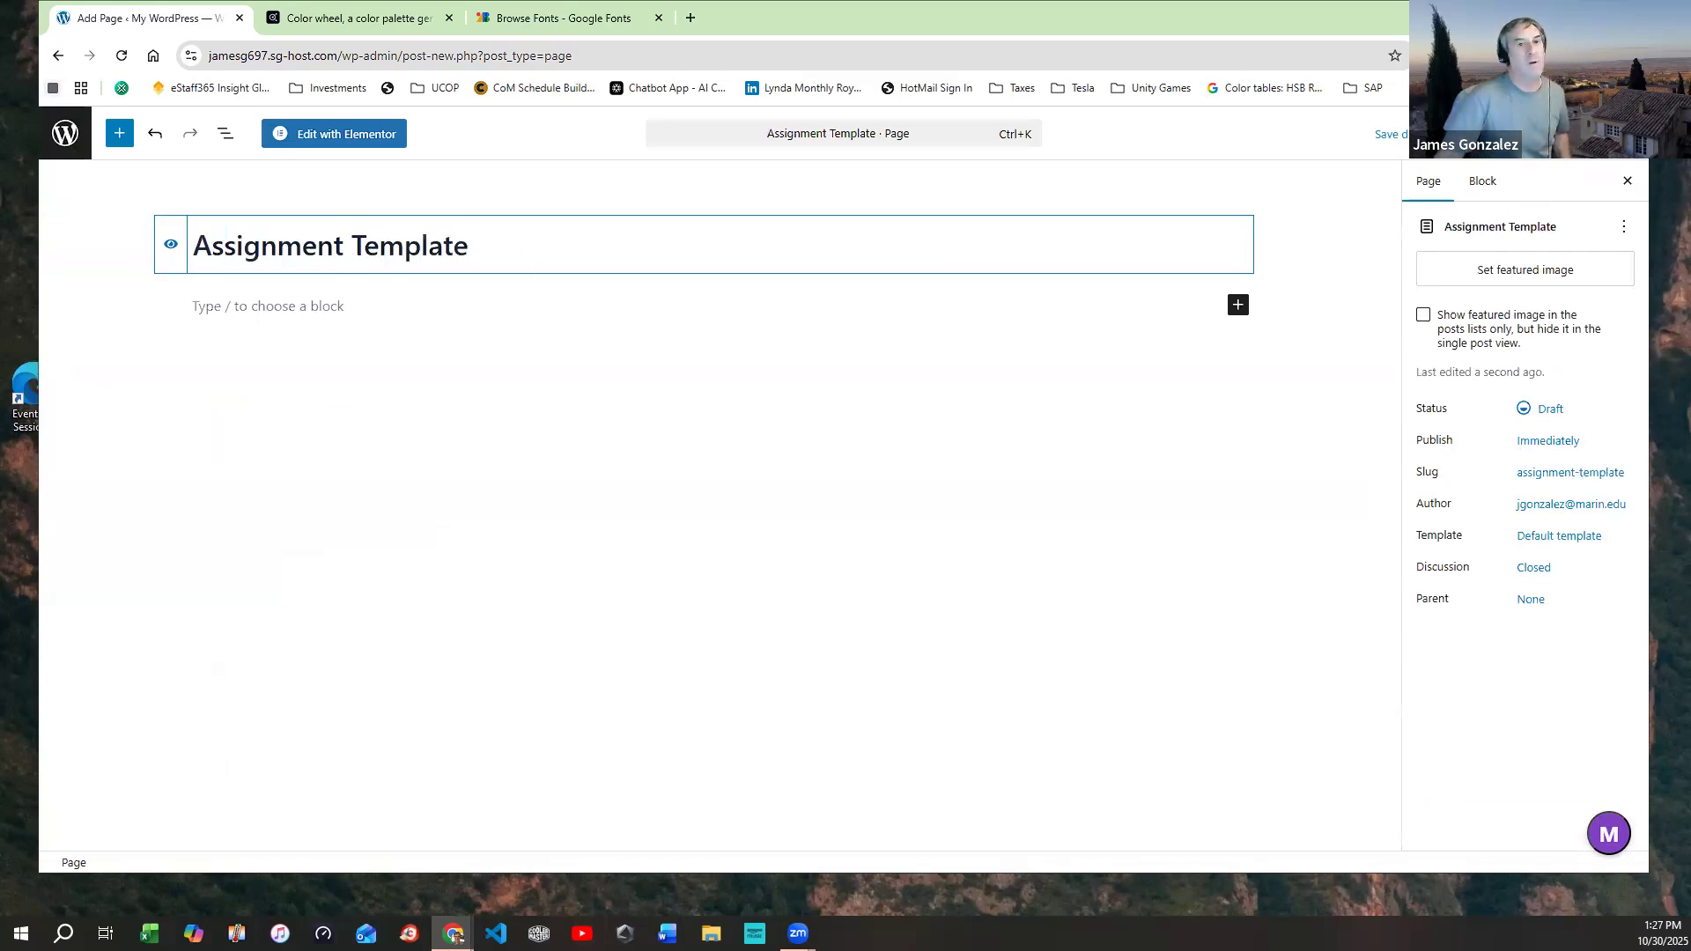
Publish the Assignment Template page and open it for editing in Elementor
click(1560, 133)
click(1462, 133)
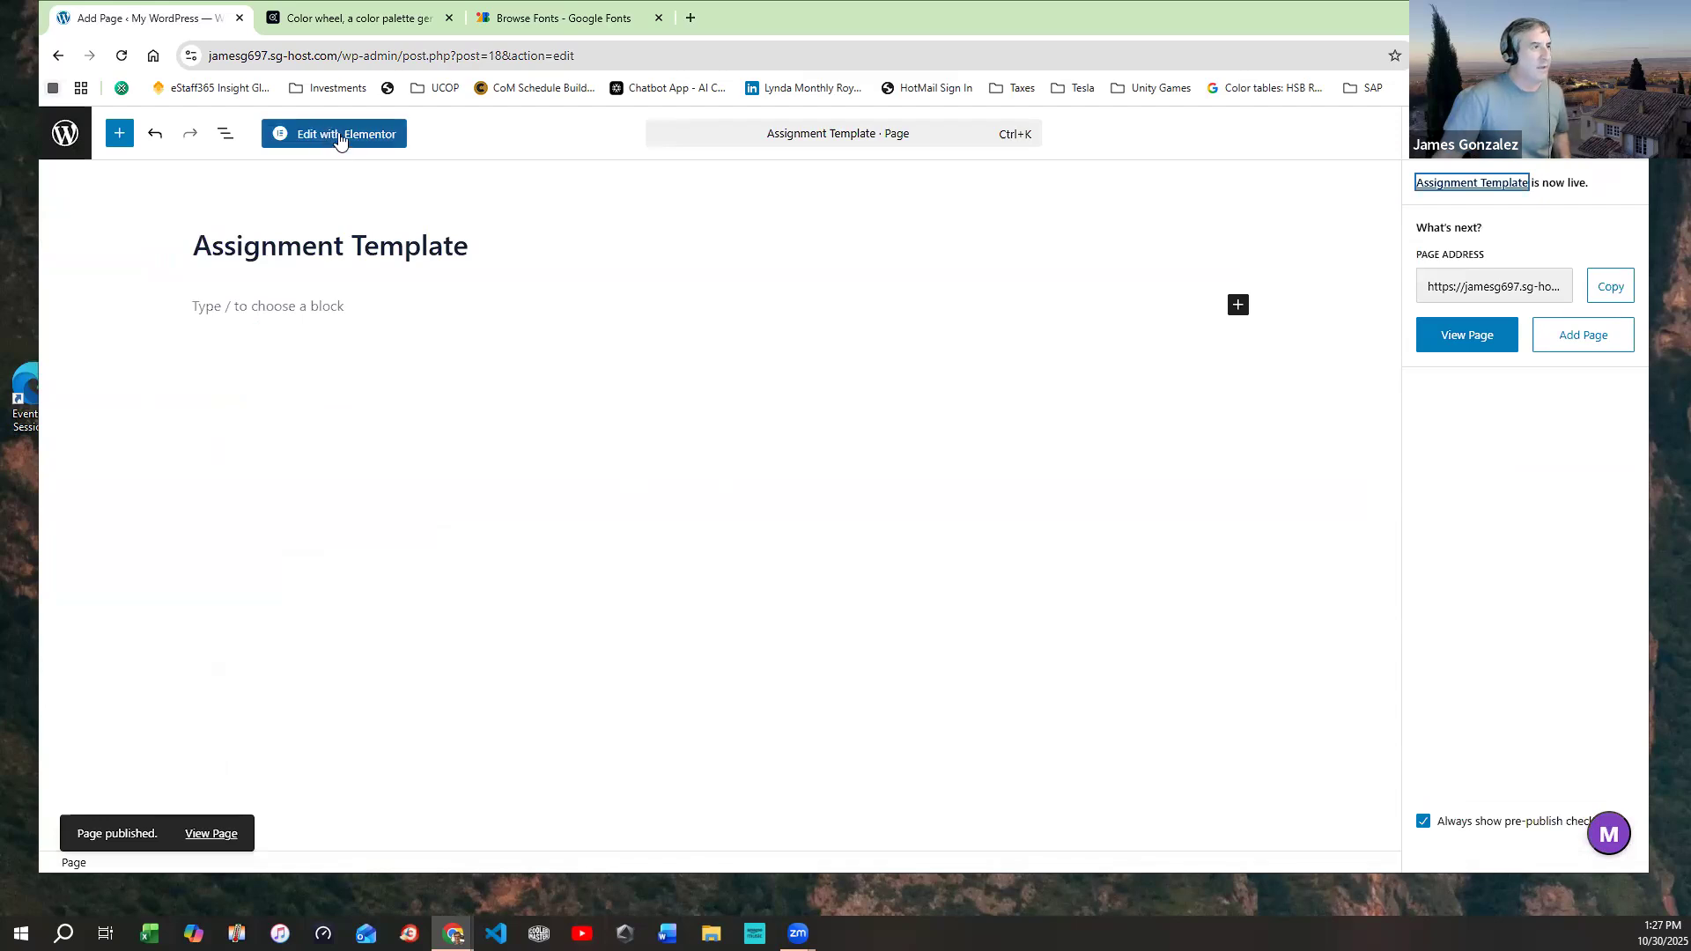
click(314, 130)
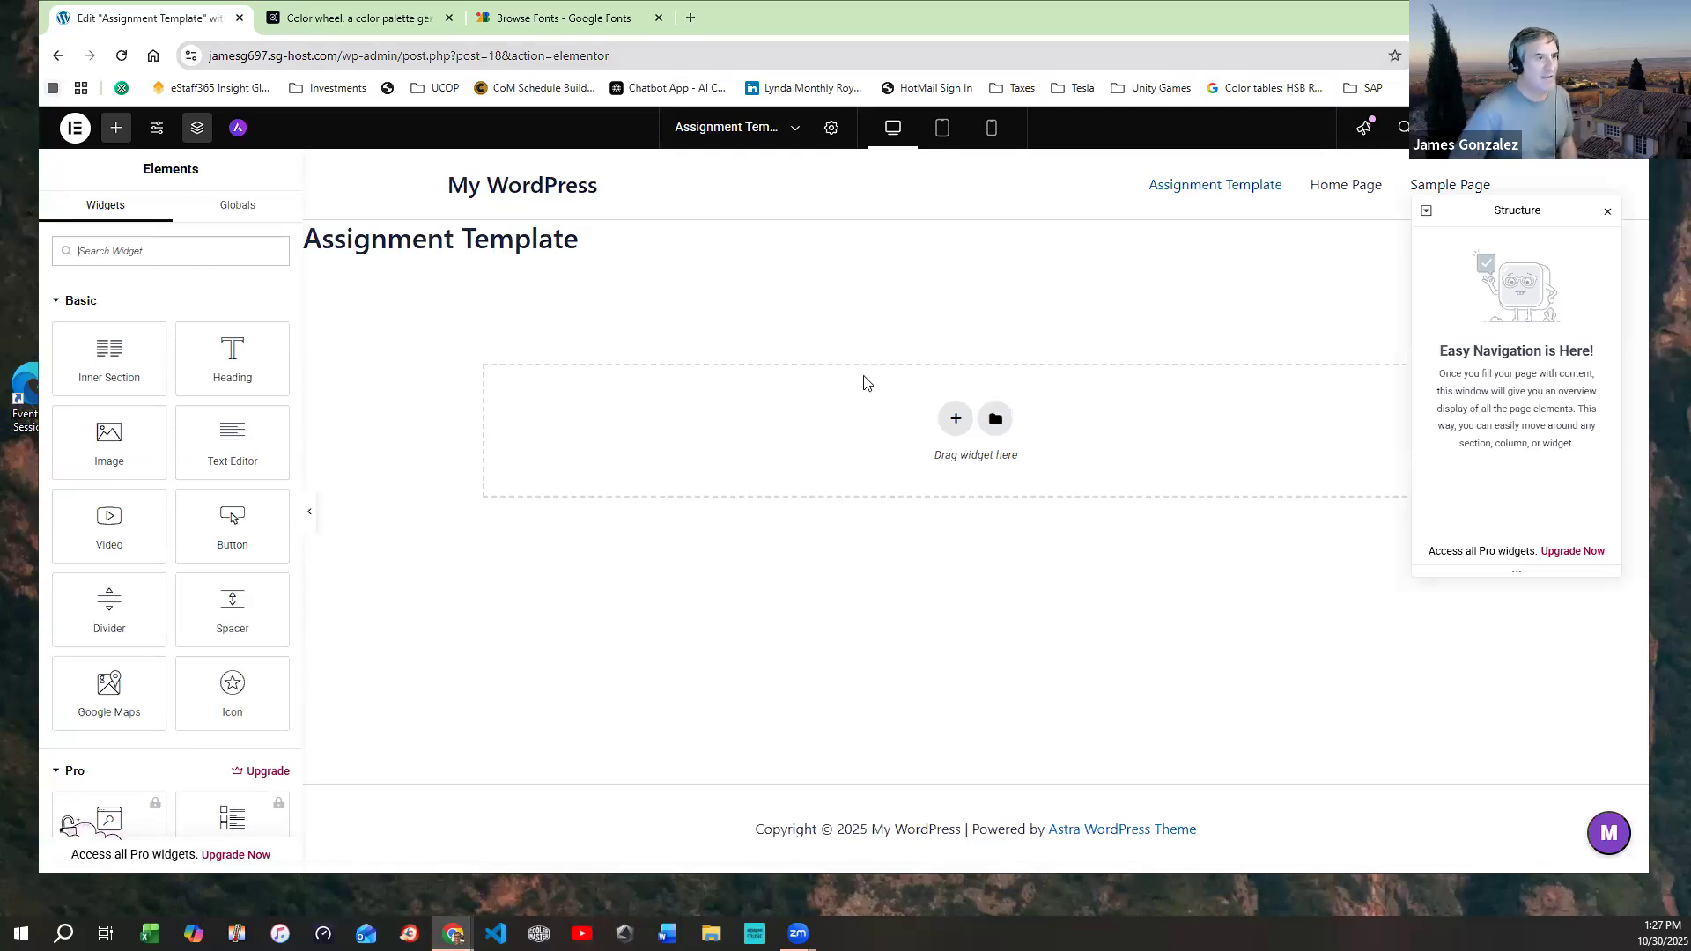
Add a two-column section with an image widget in the narrow first column and a heading widget in the wide second column
click(955, 419)
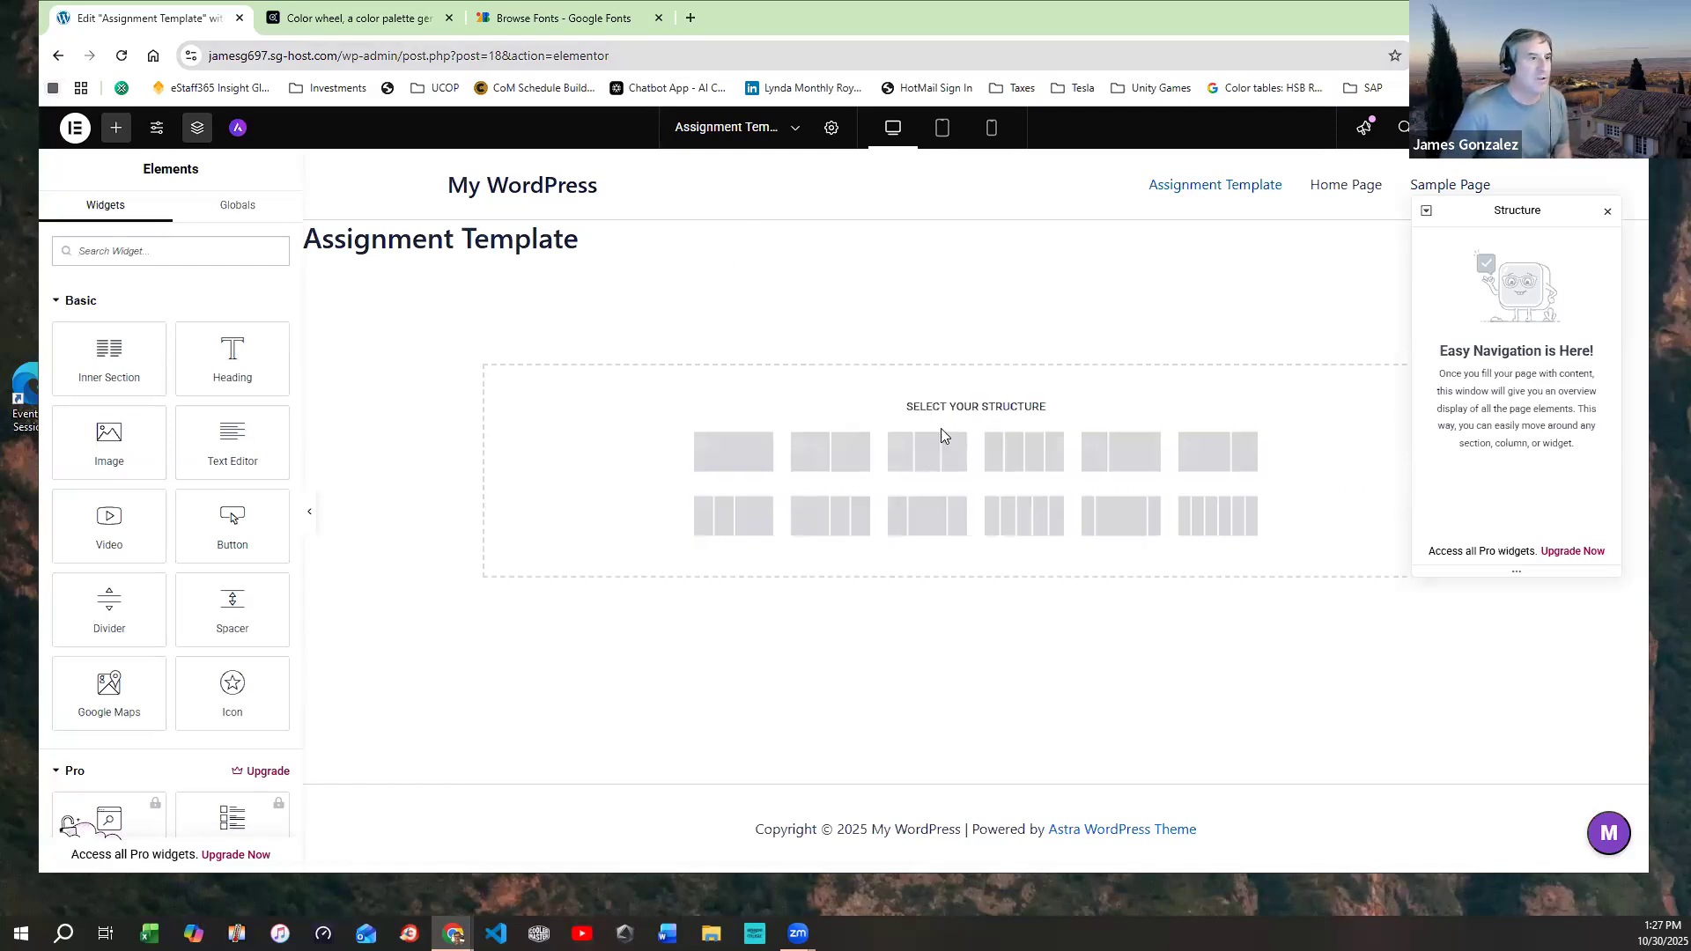
click(828, 445)
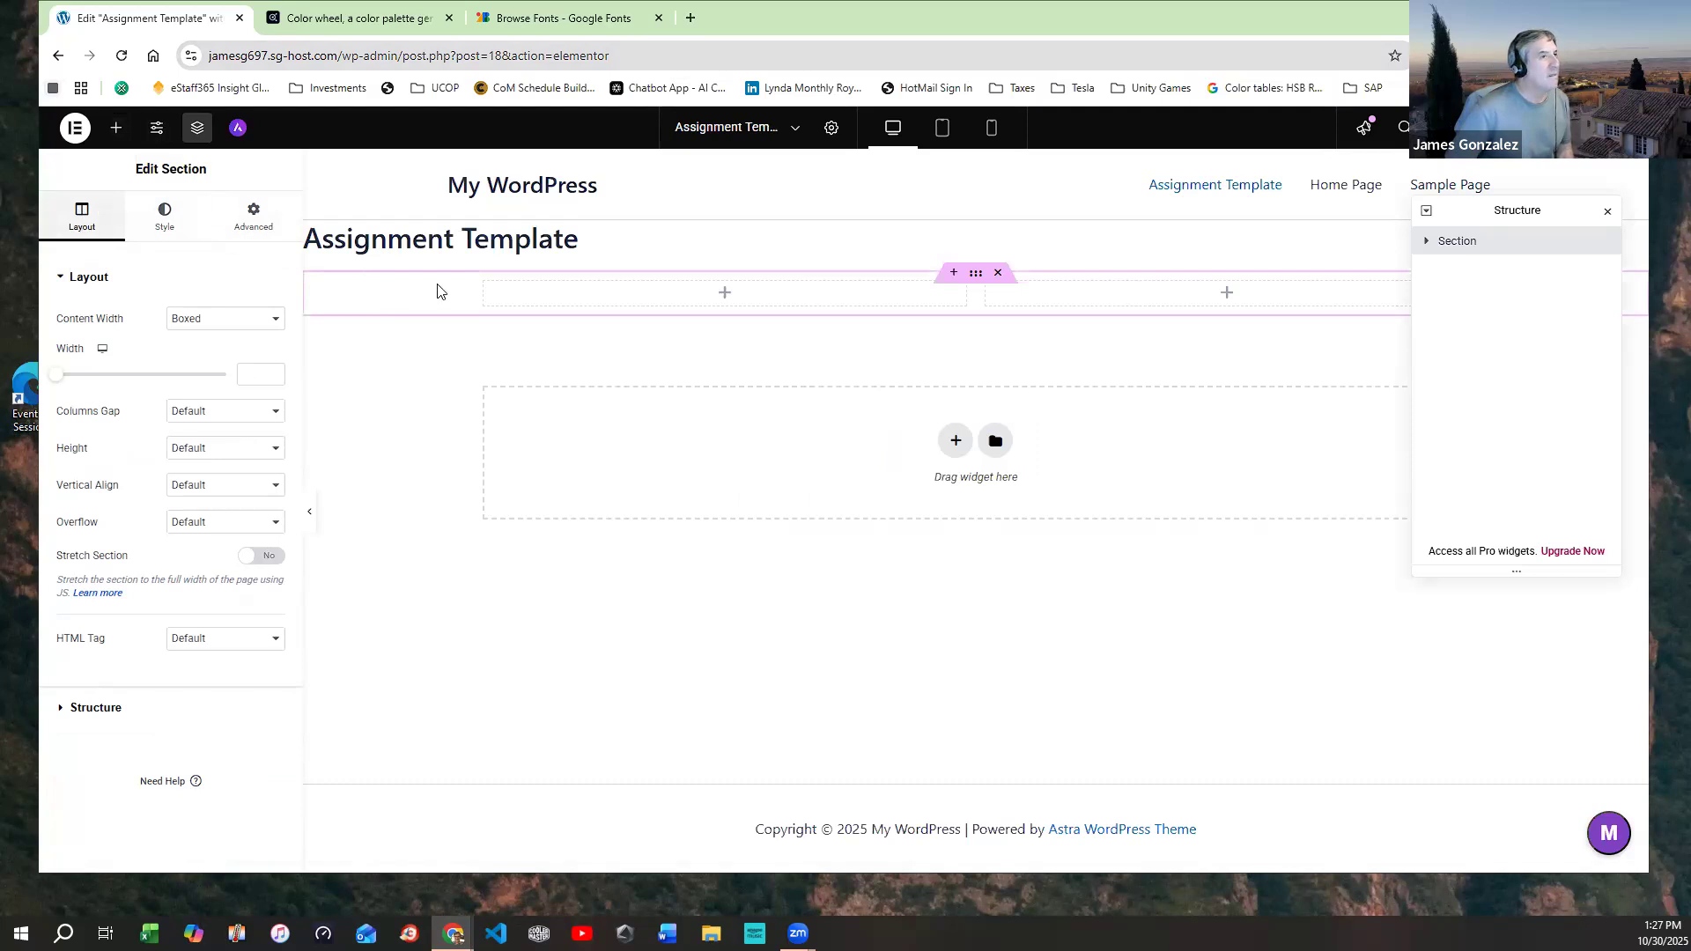
click(196, 134)
click(190, 134)
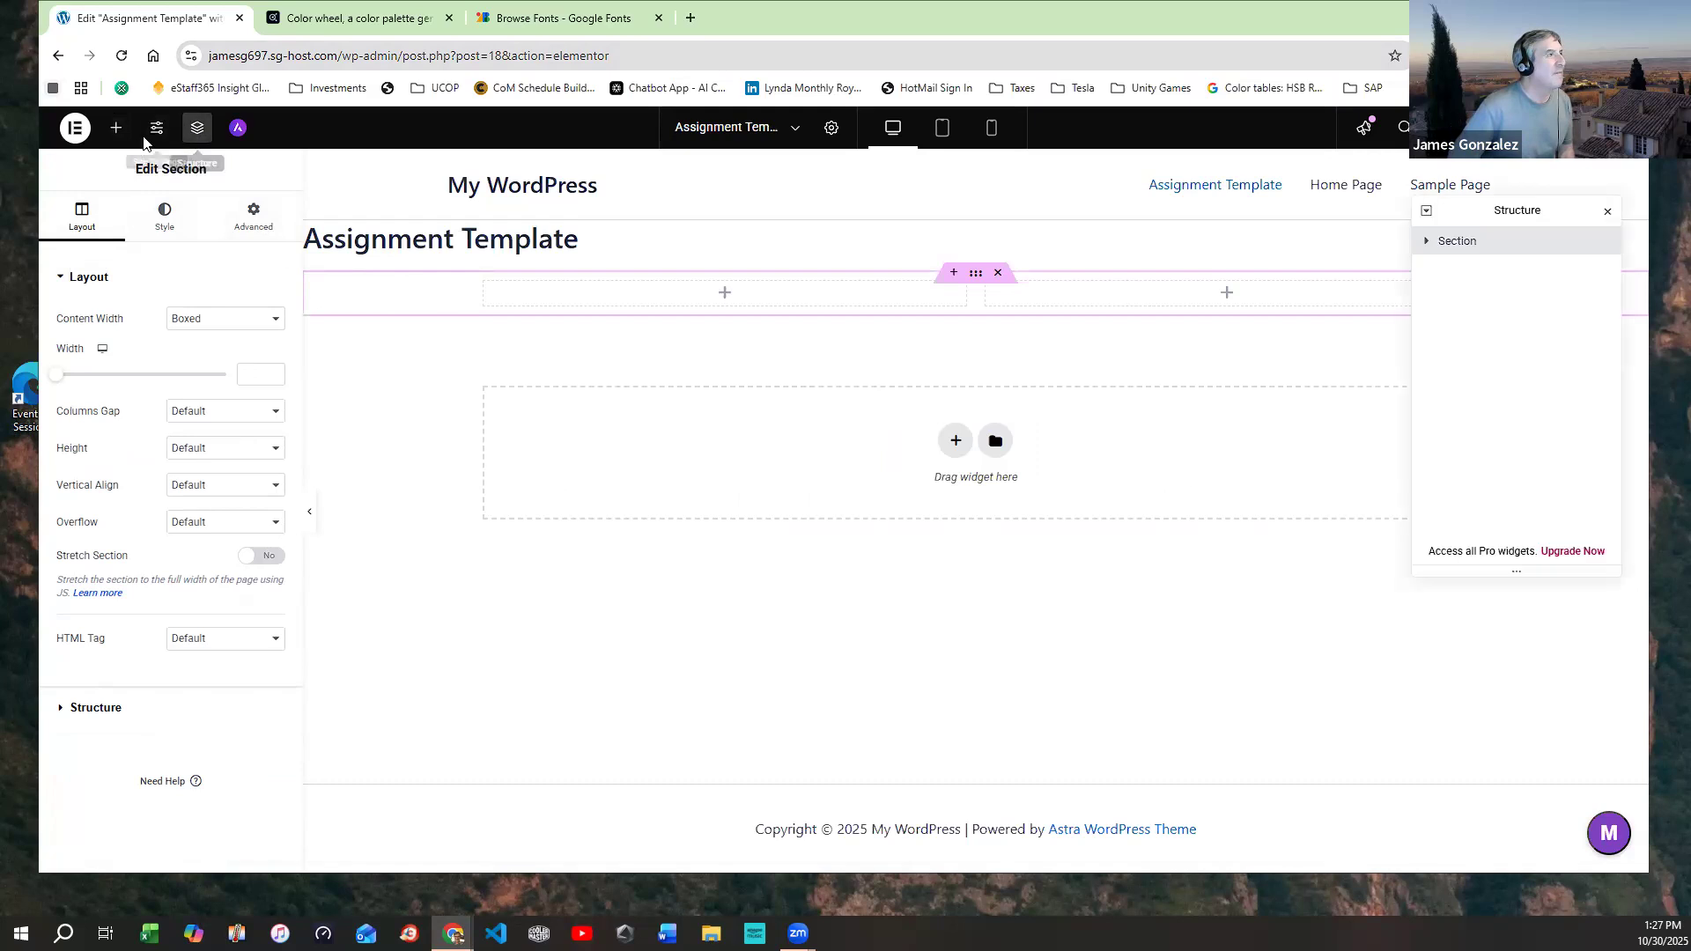
click(115, 130)
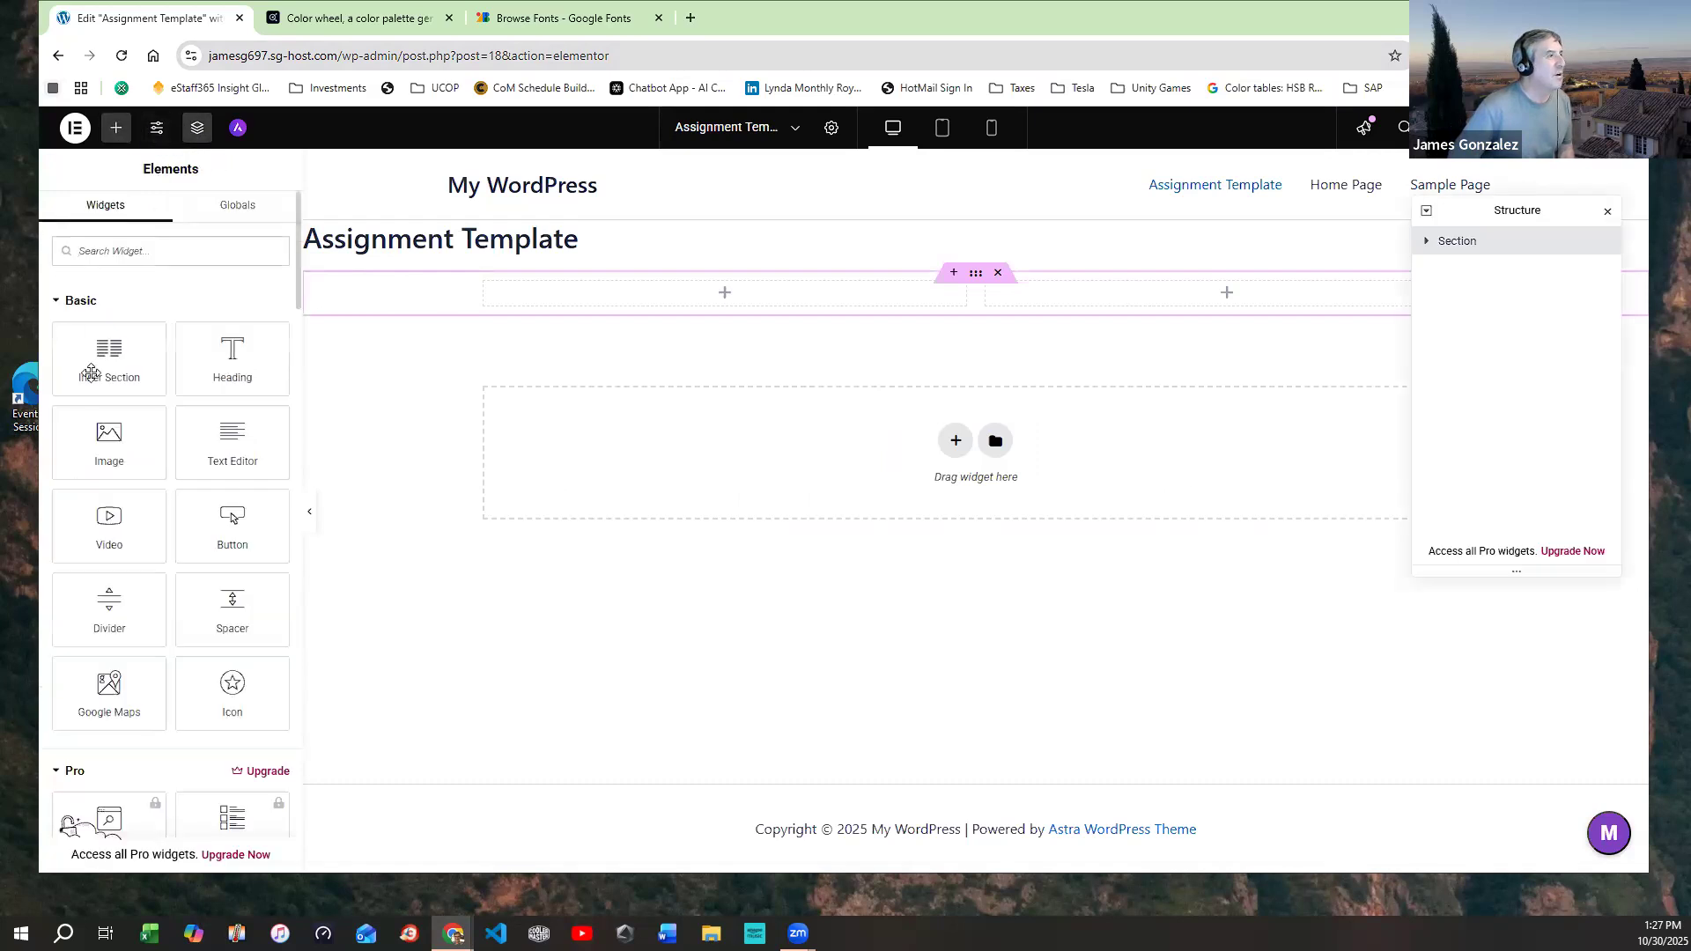
drag(108, 443, 754, 279)
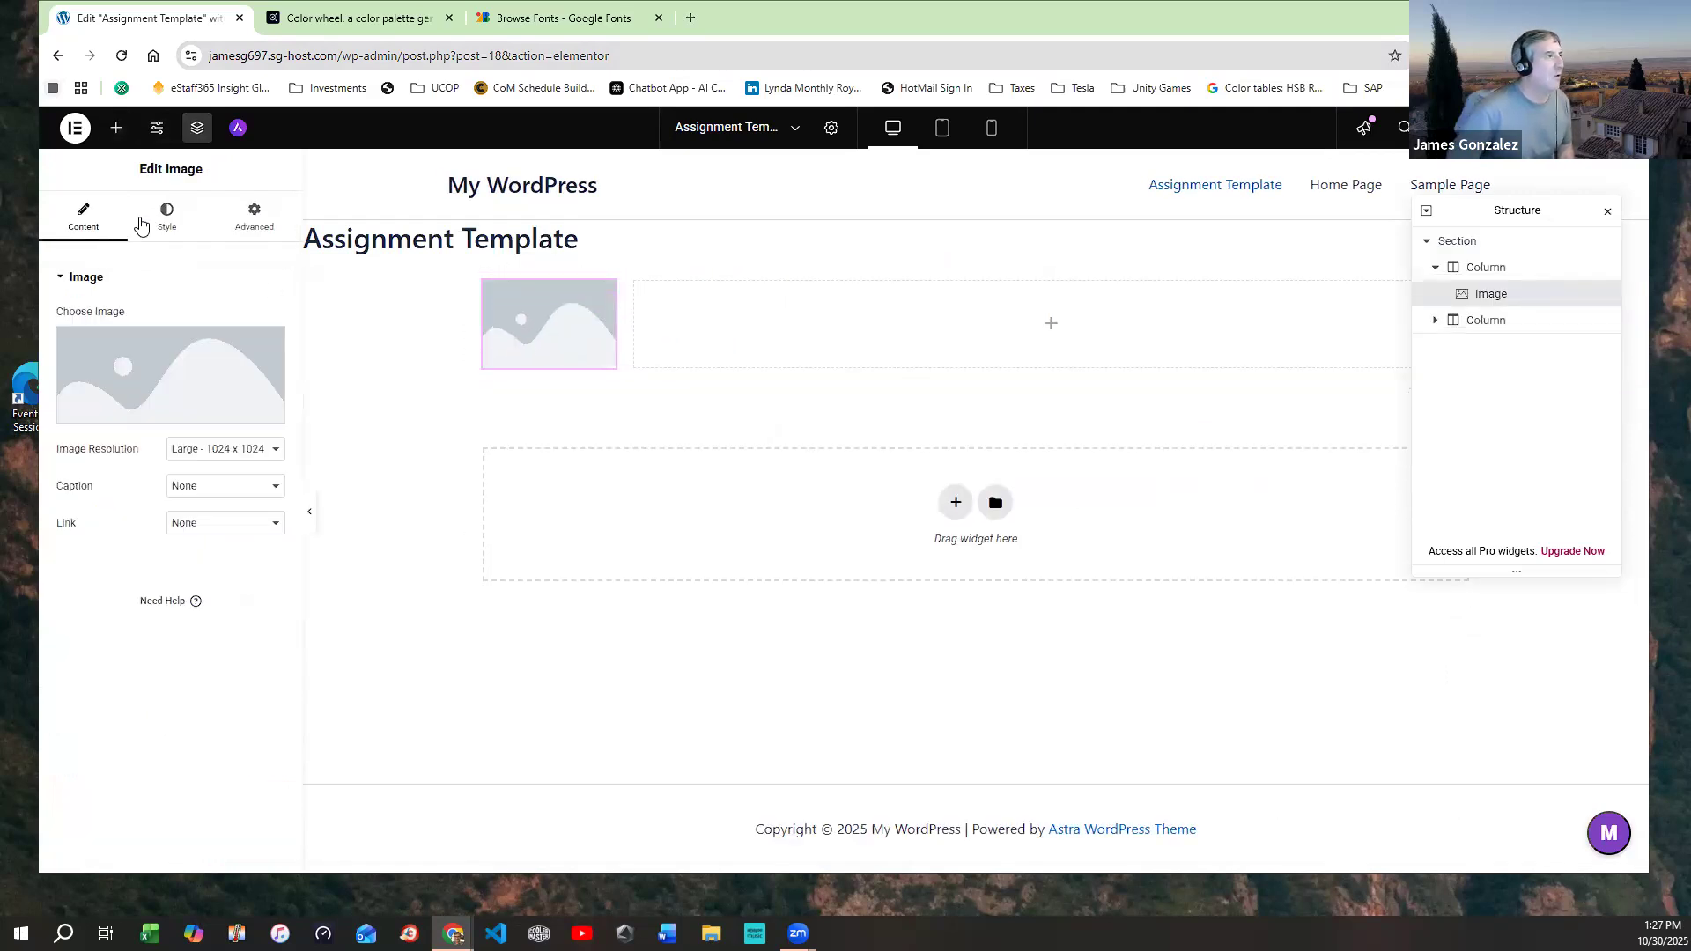
click(115, 128)
drag(233, 353, 980, 311)
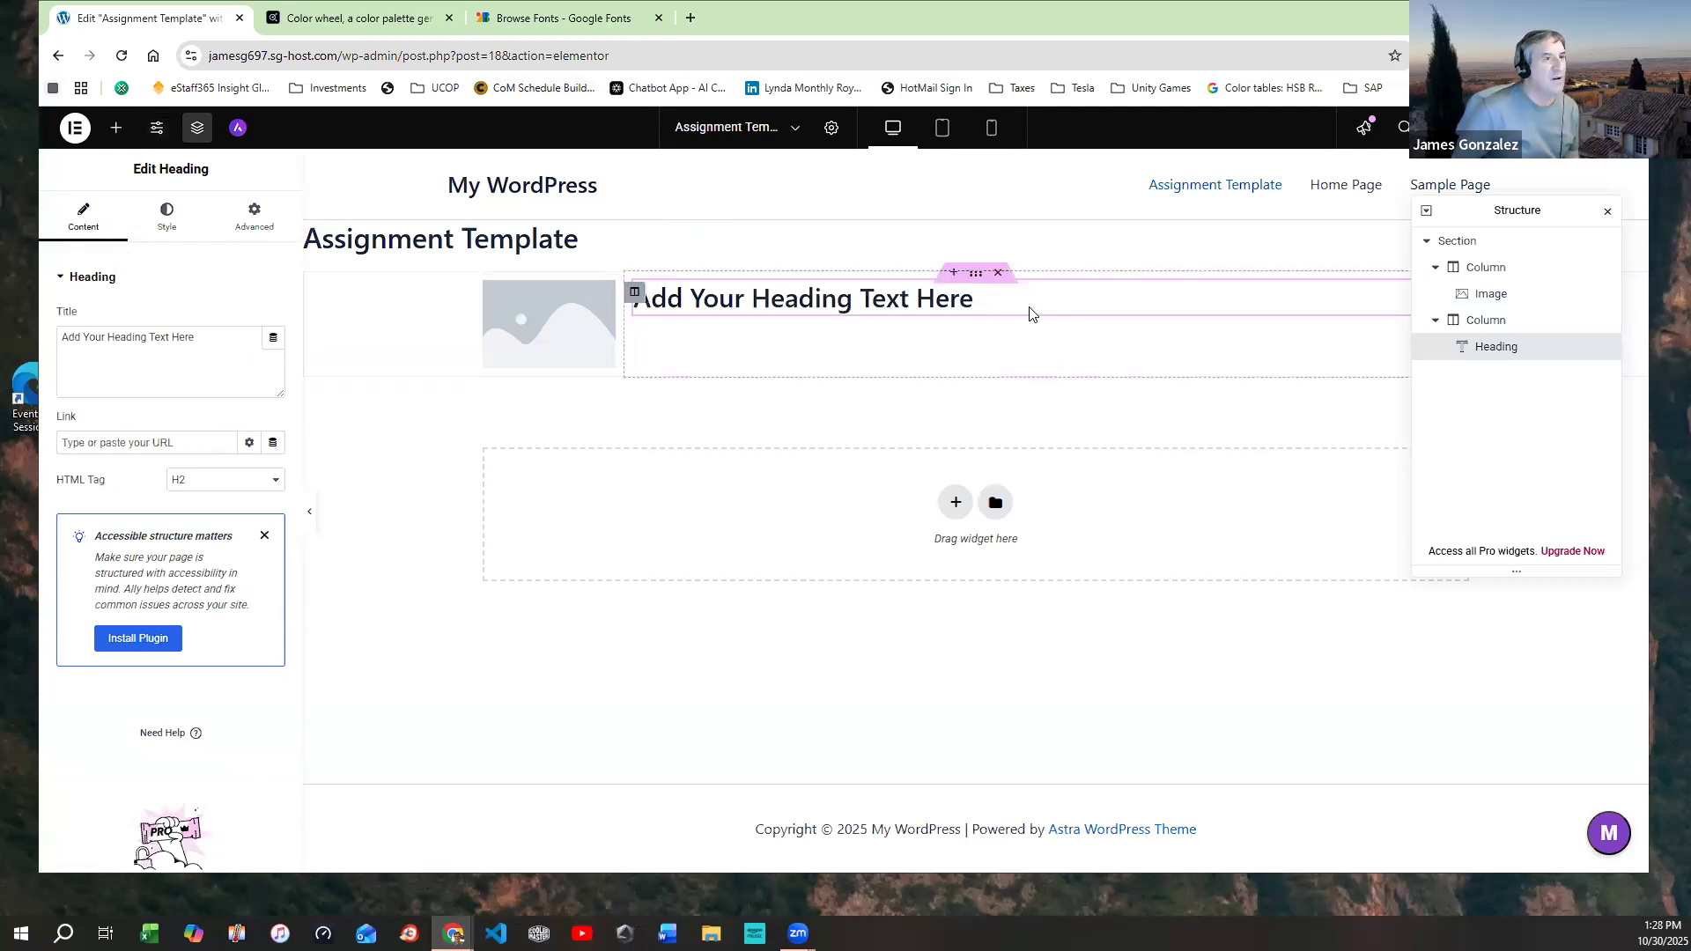
click(971, 299)
key(ctrl+a)
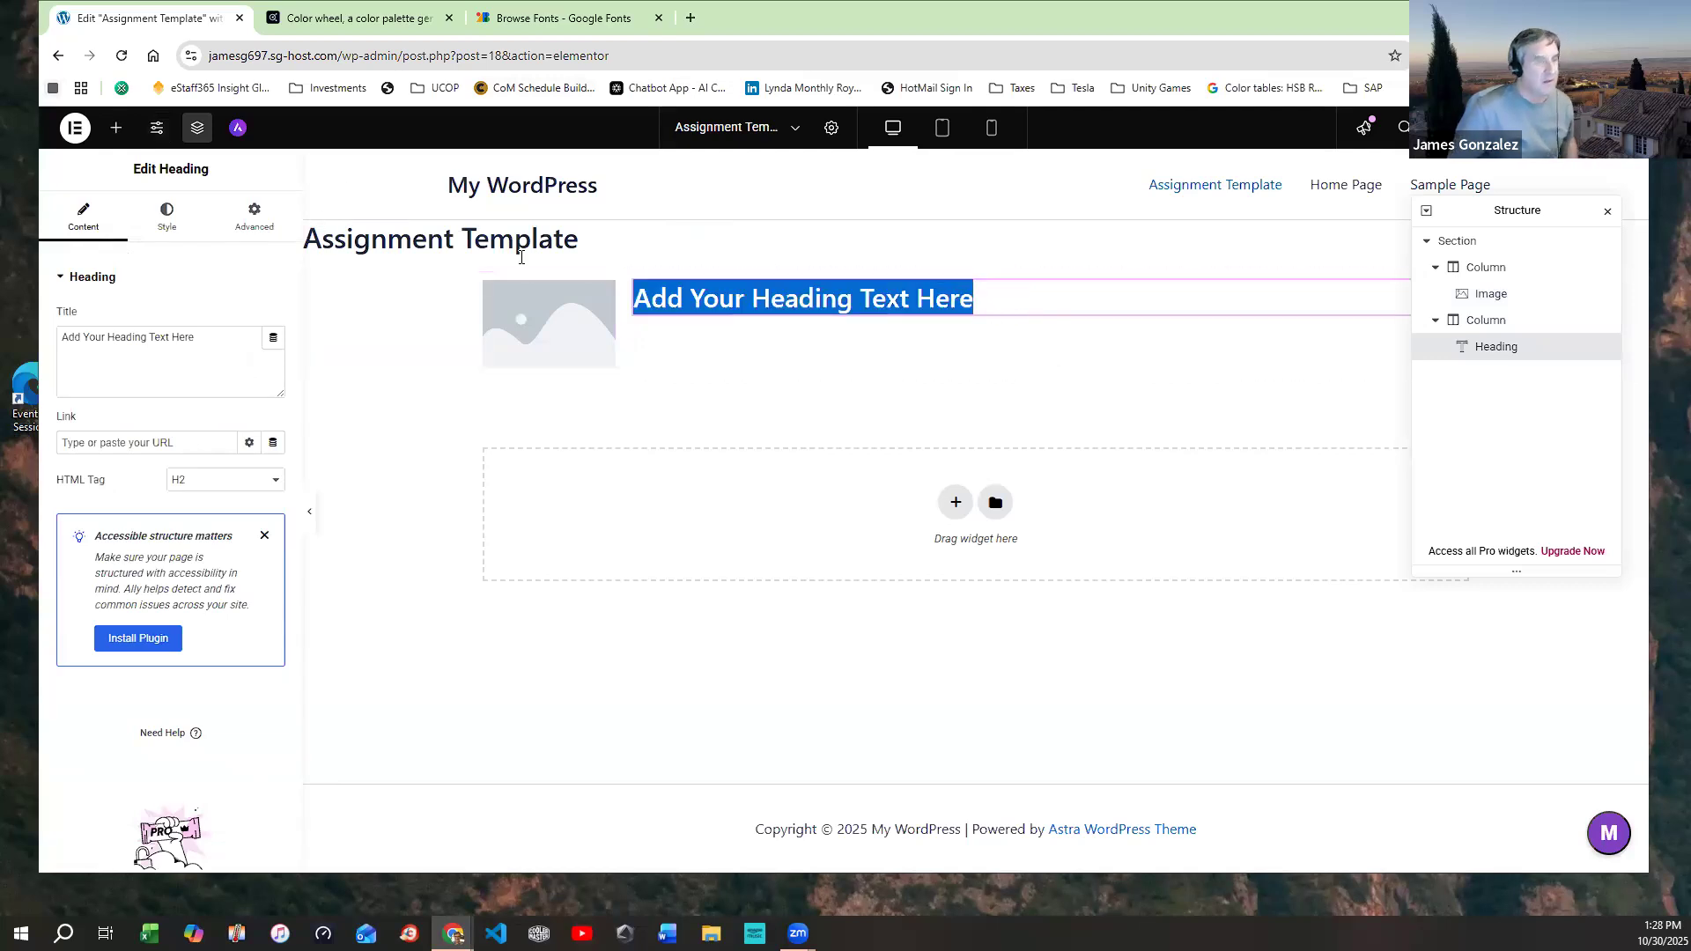
click(520, 257)
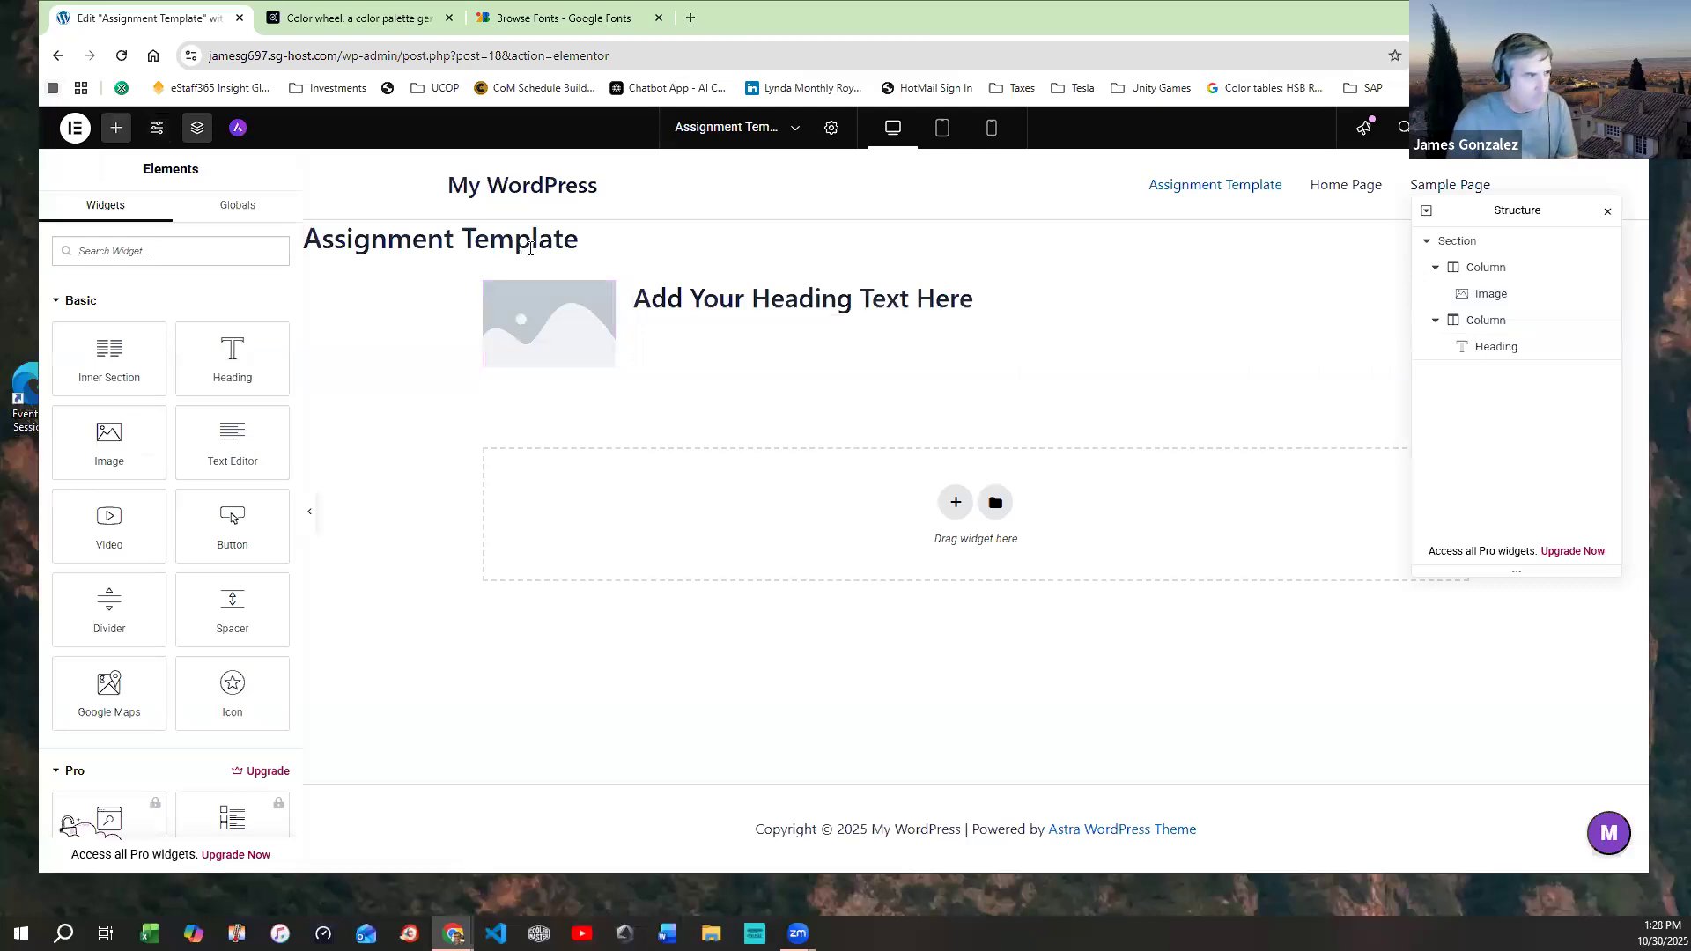
text(My)
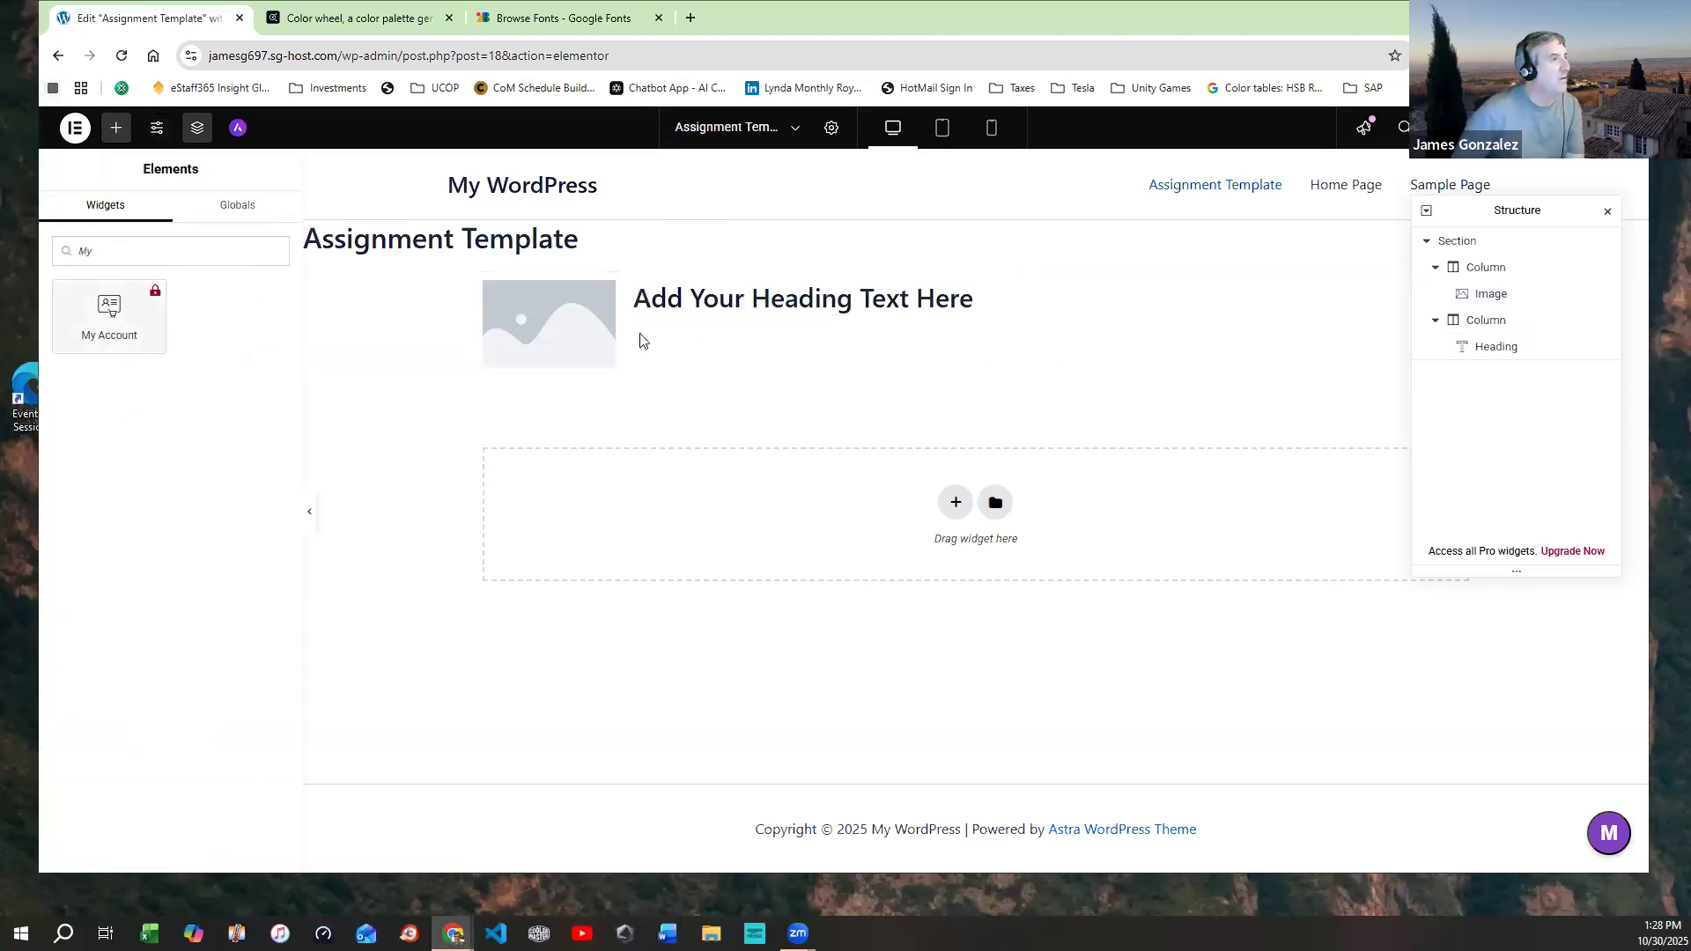
Replace the heading's placeholder title with "My MMST110 Website"
drag(634, 297, 772, 300)
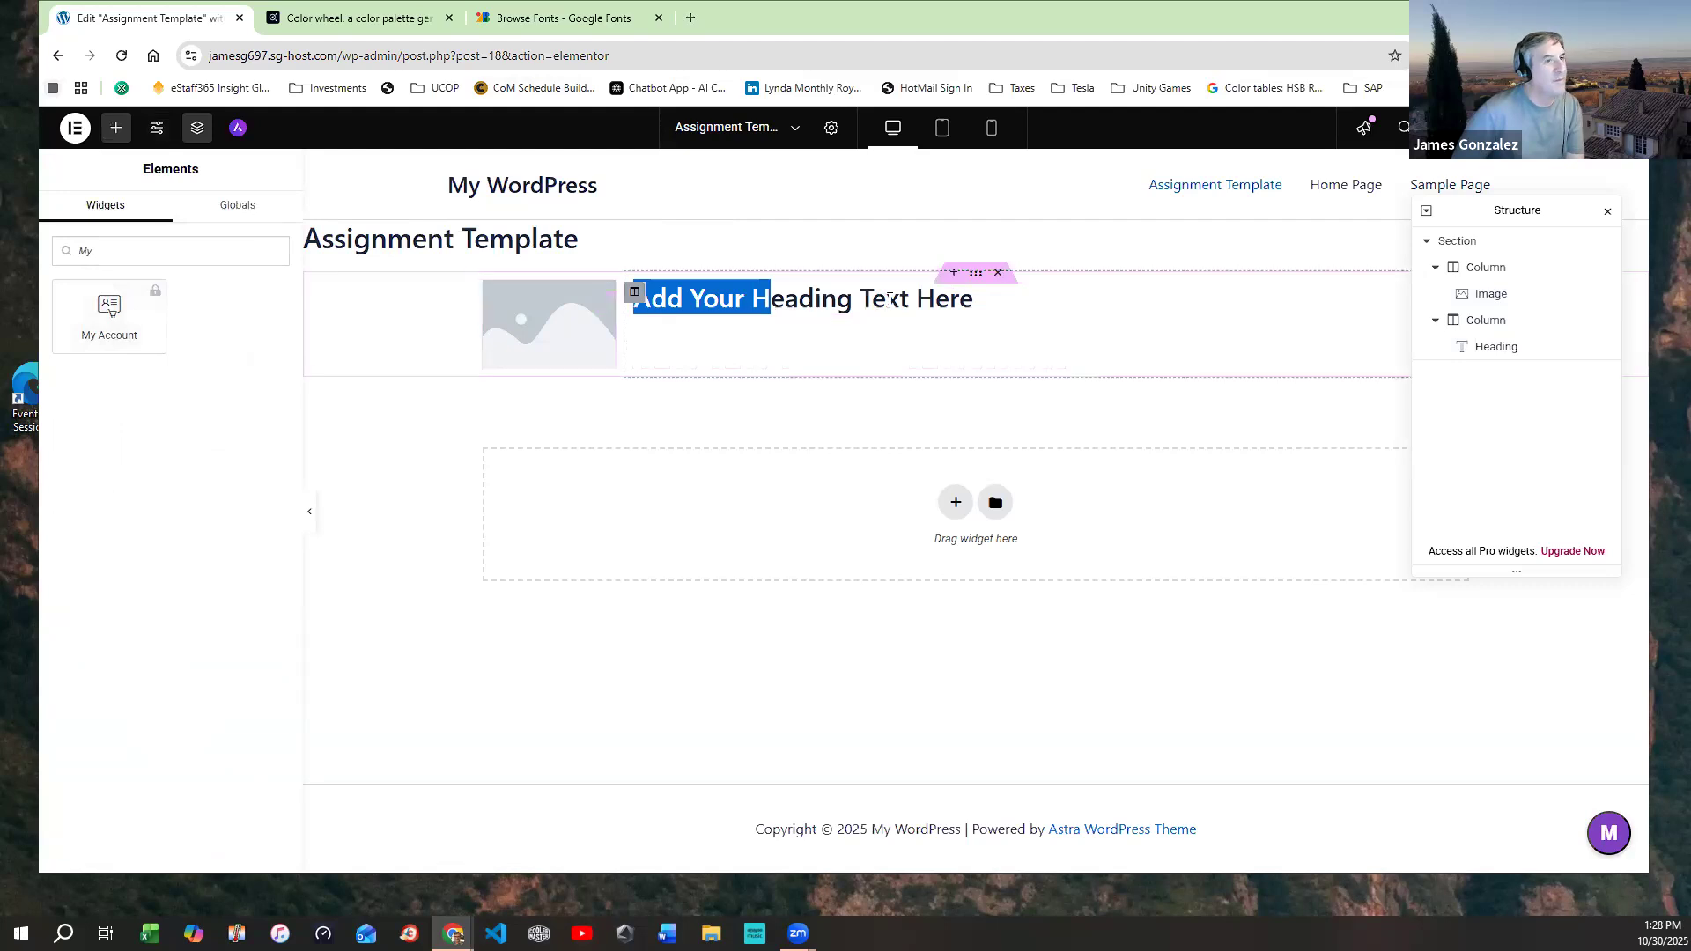
double_click(924, 307)
triple_click(123, 338)
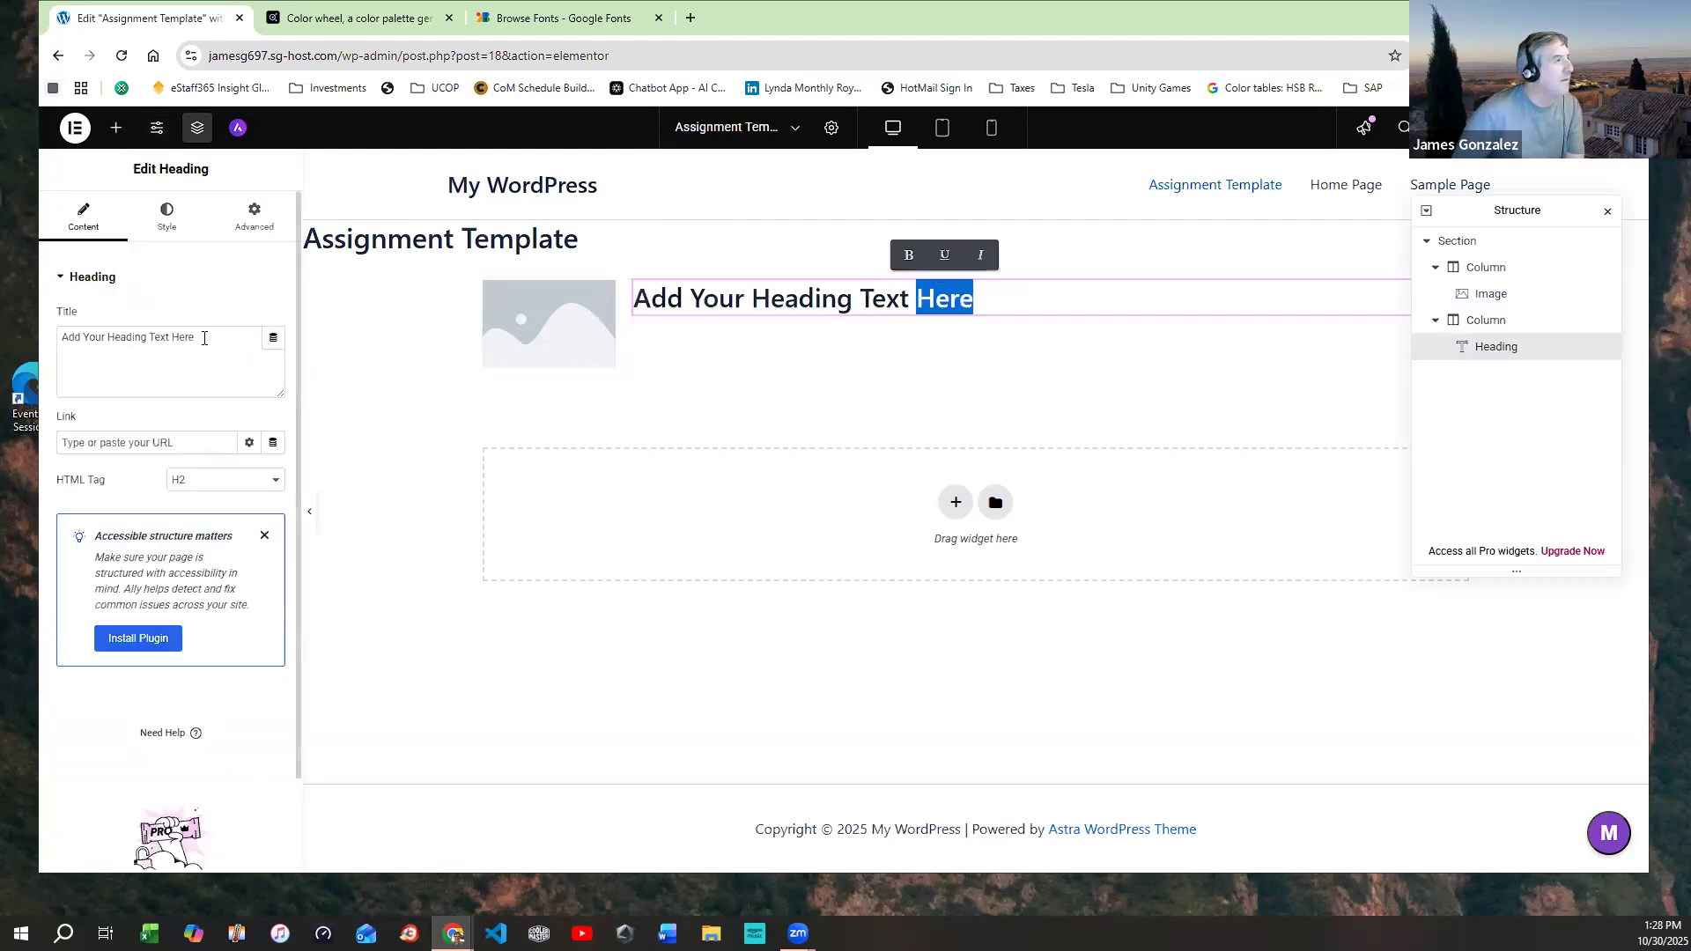
text(M)
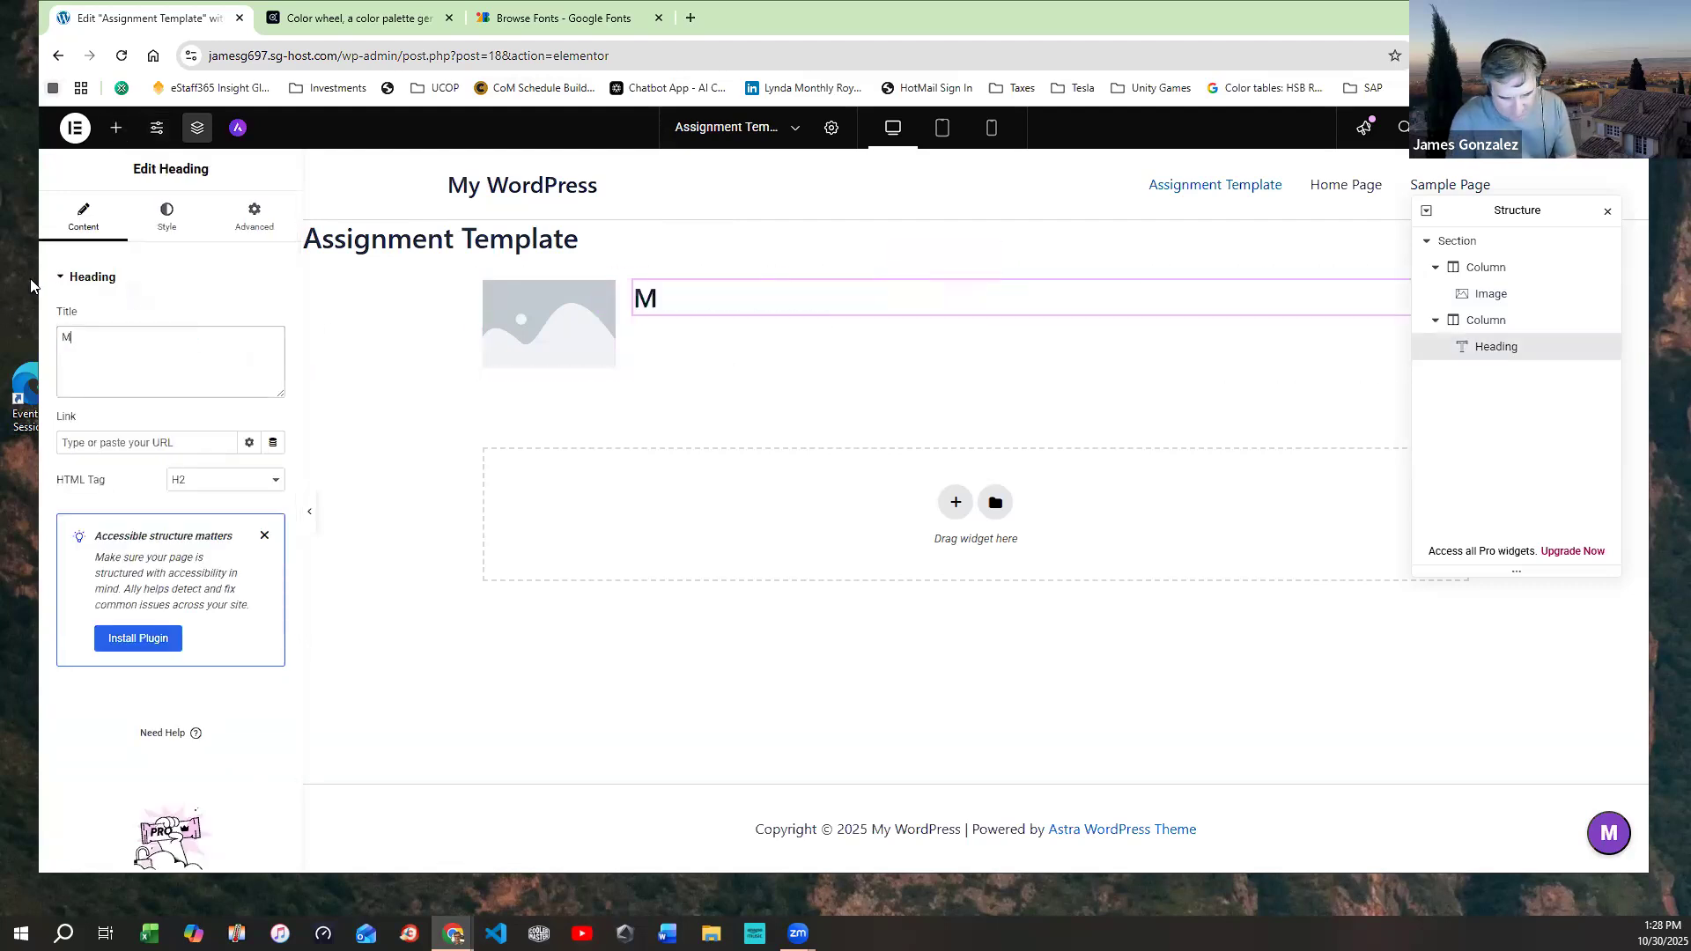
text(y MMST1)
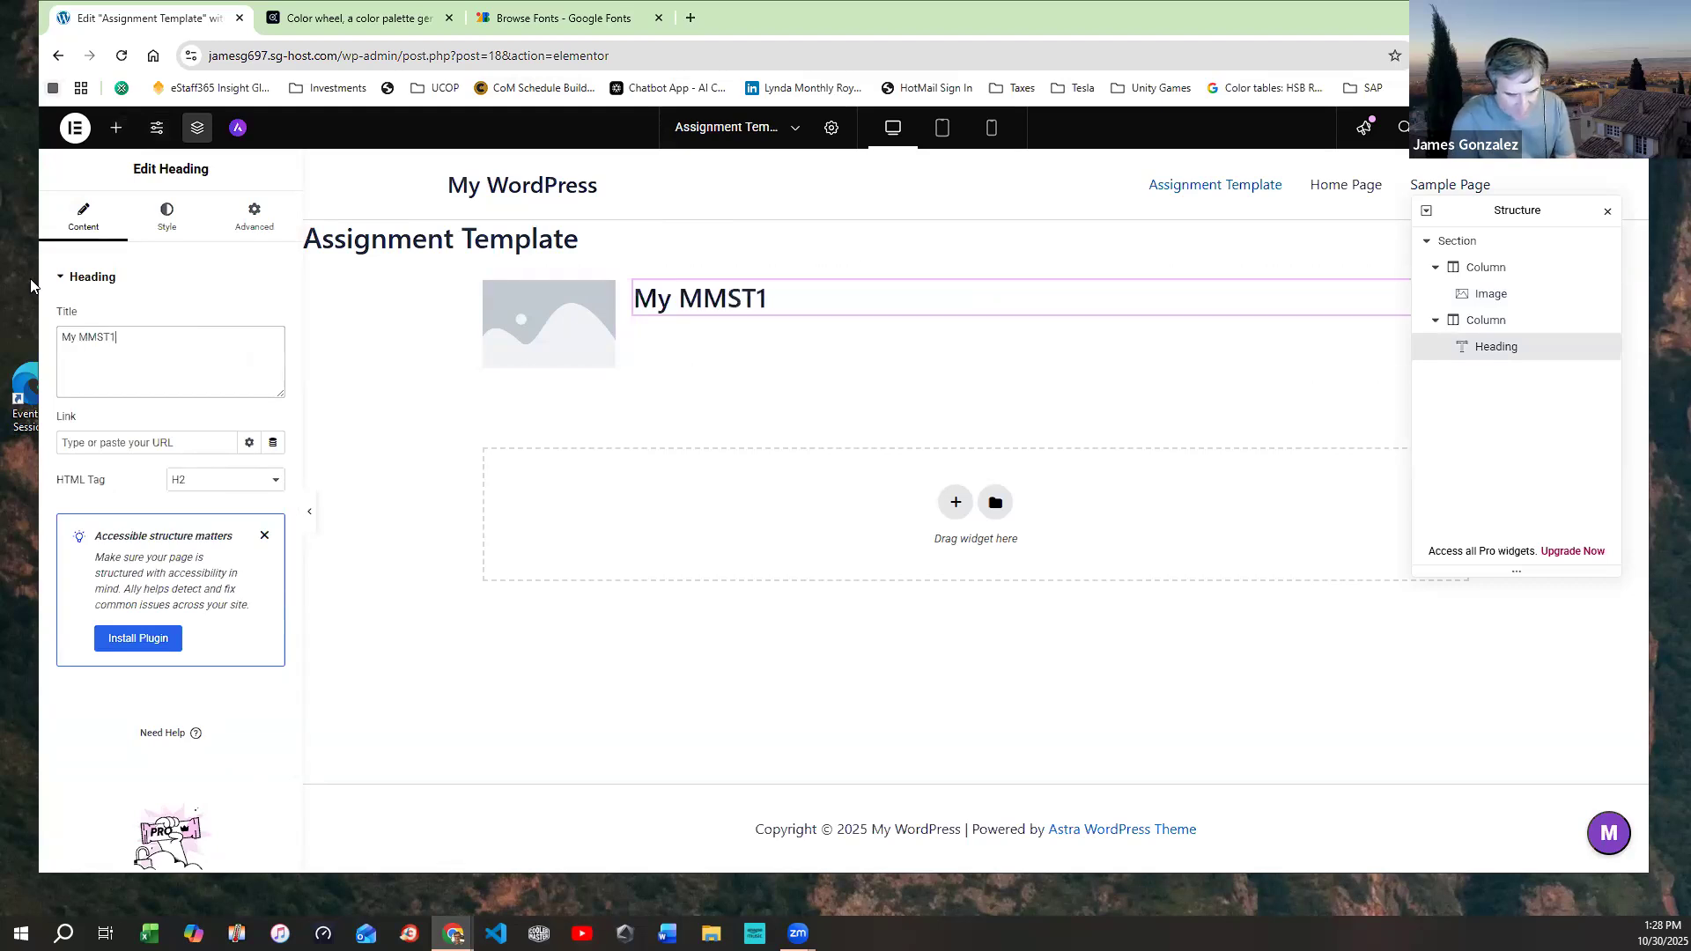
text(10 Website)
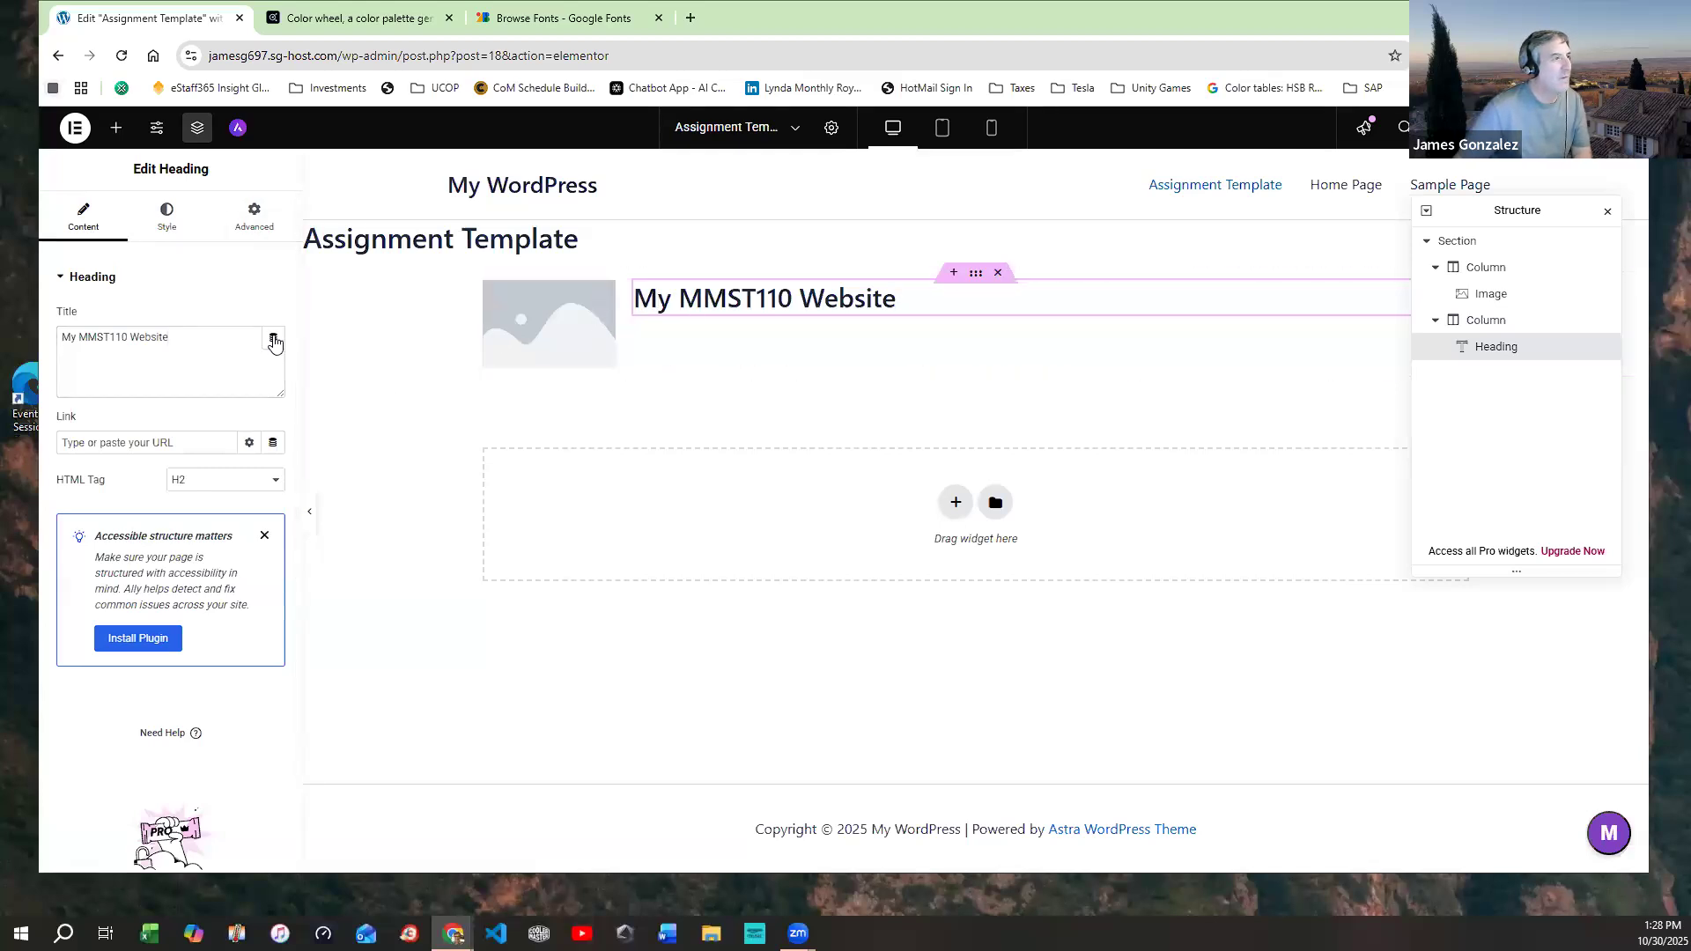
Try a 24 px size on the "My MMST110 Website" heading and apply the Secondary global font to it
click(154, 224)
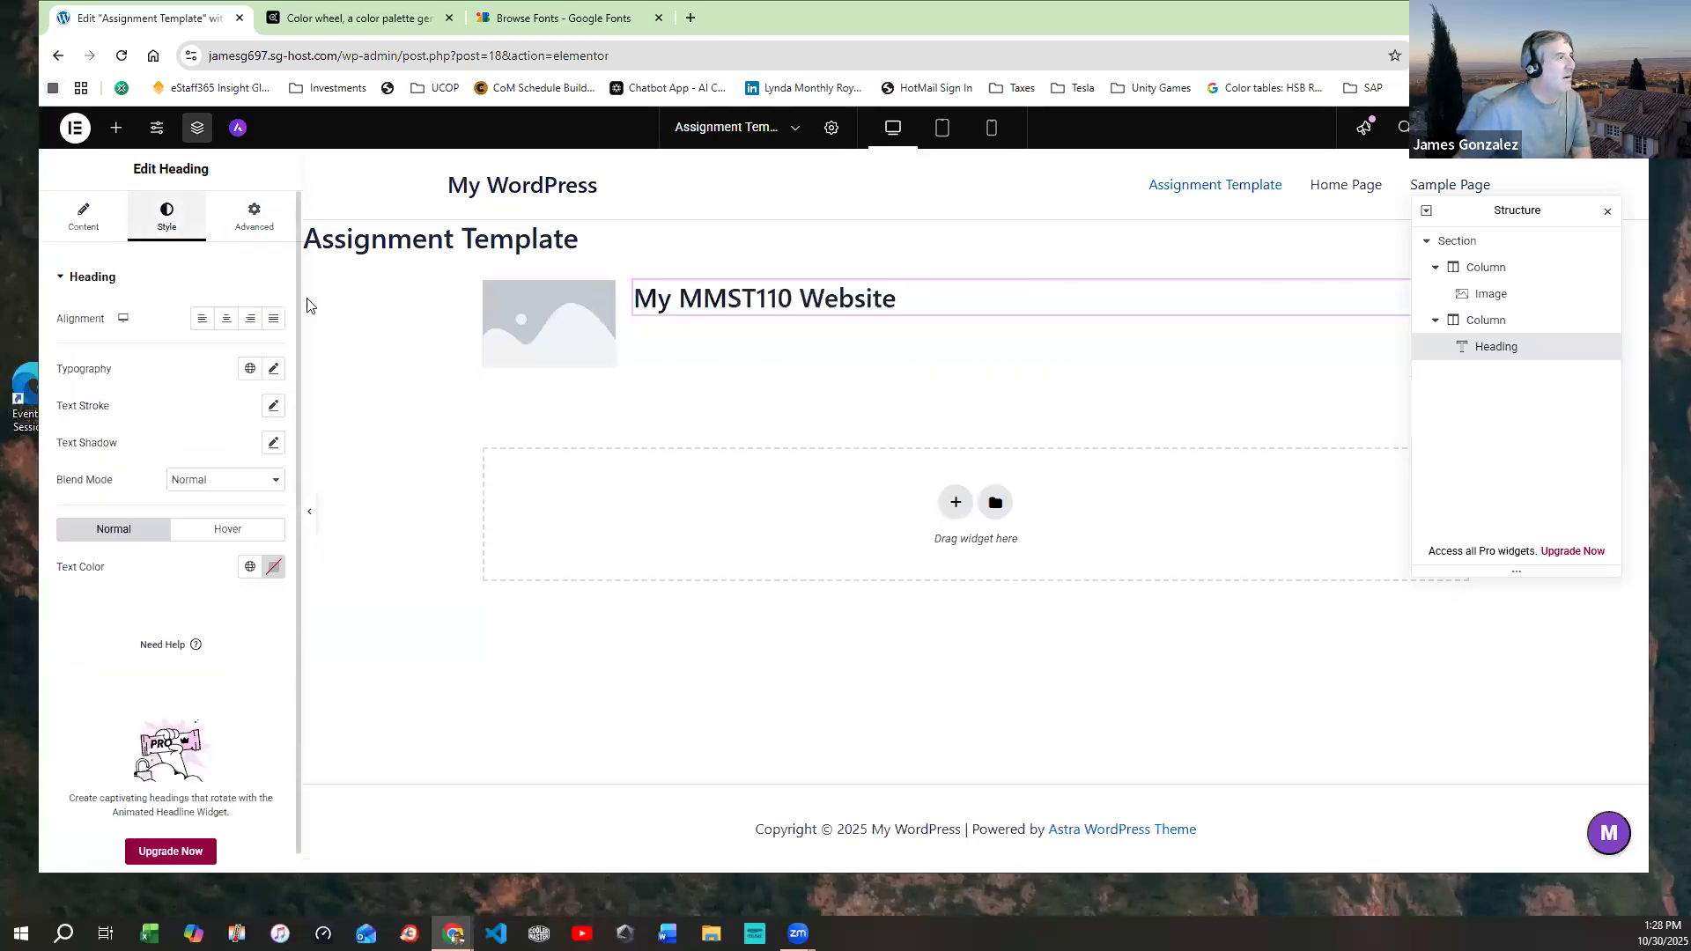
click(273, 371)
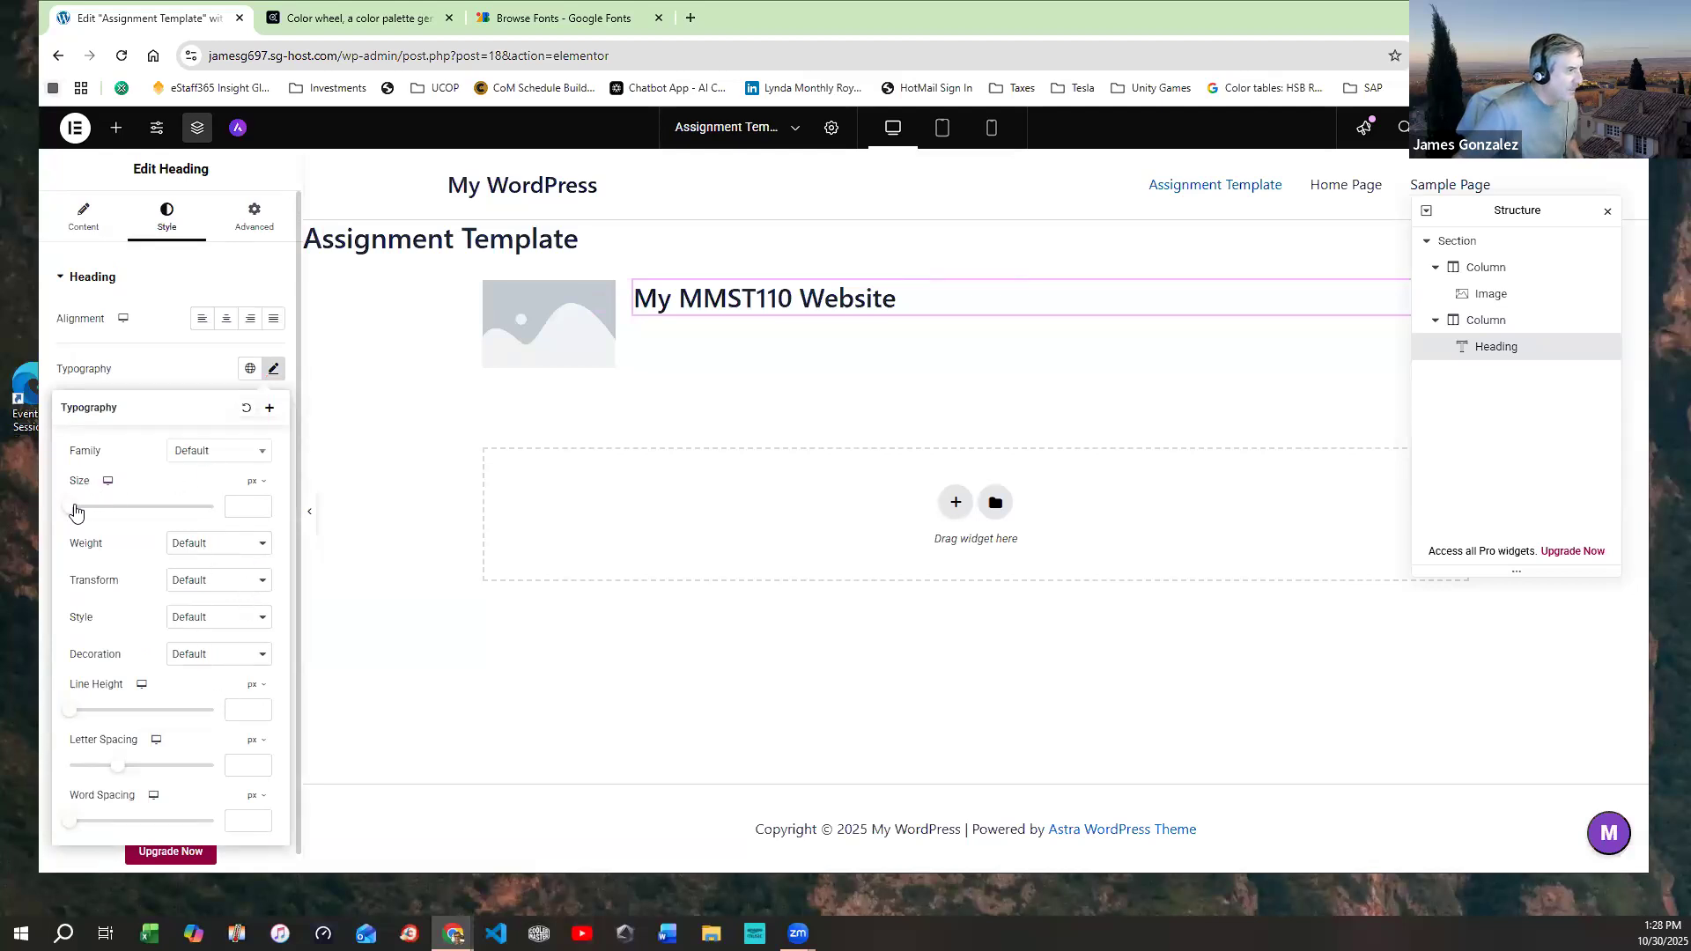
drag(79, 513, 85, 509)
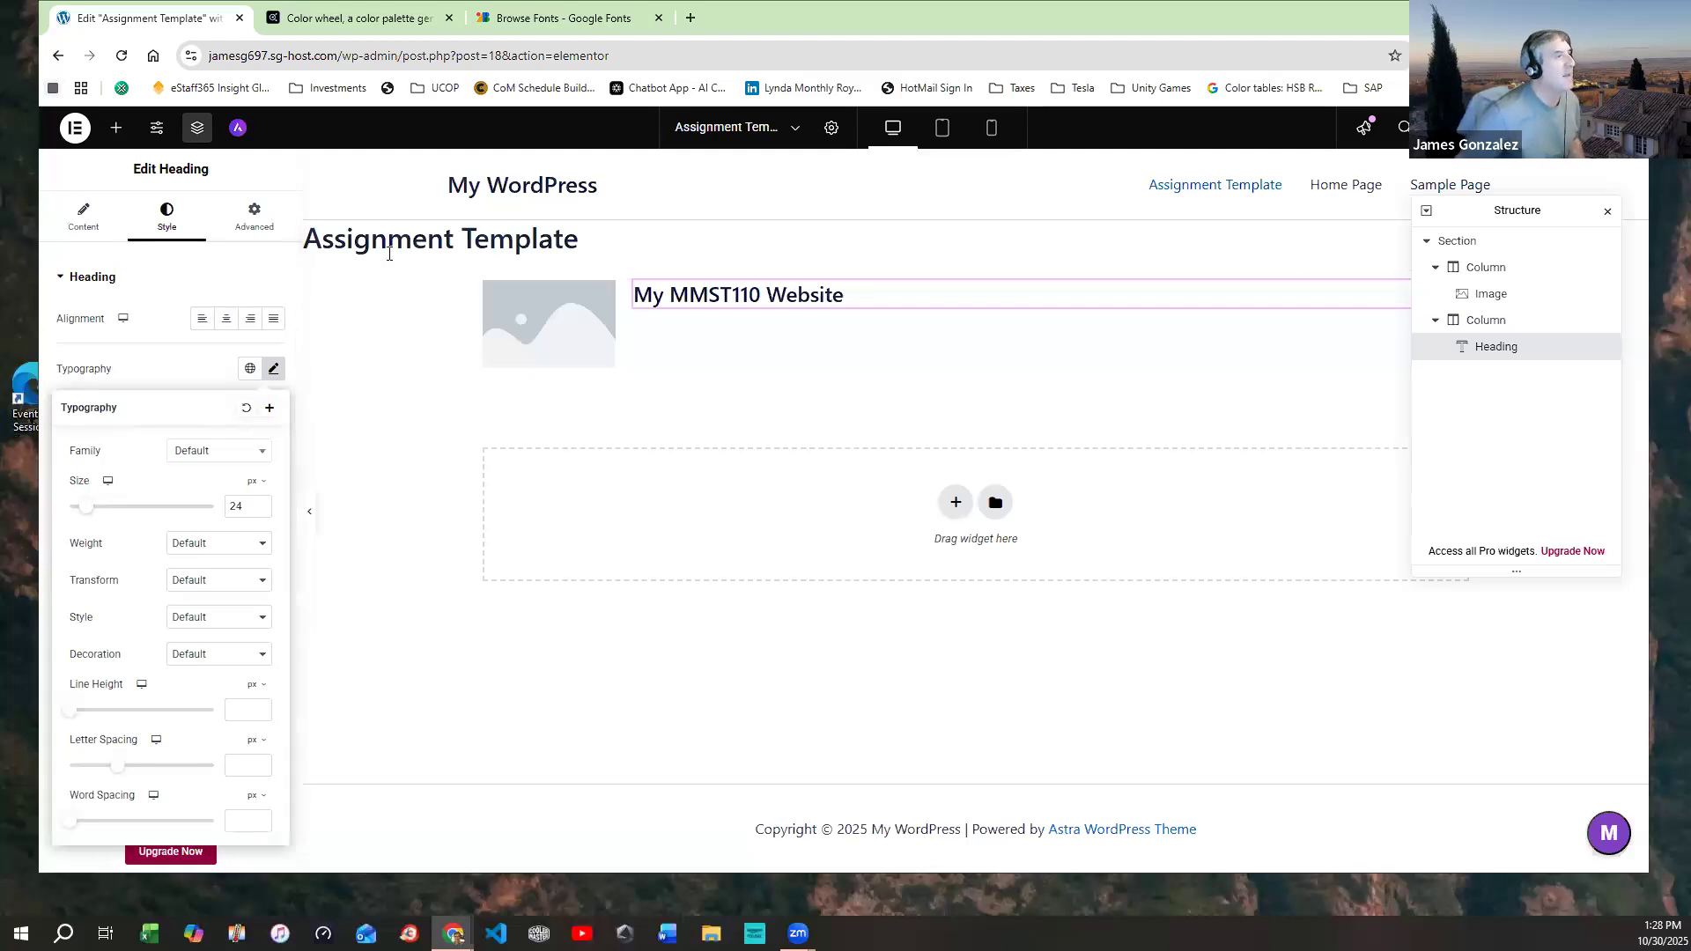
click(251, 370)
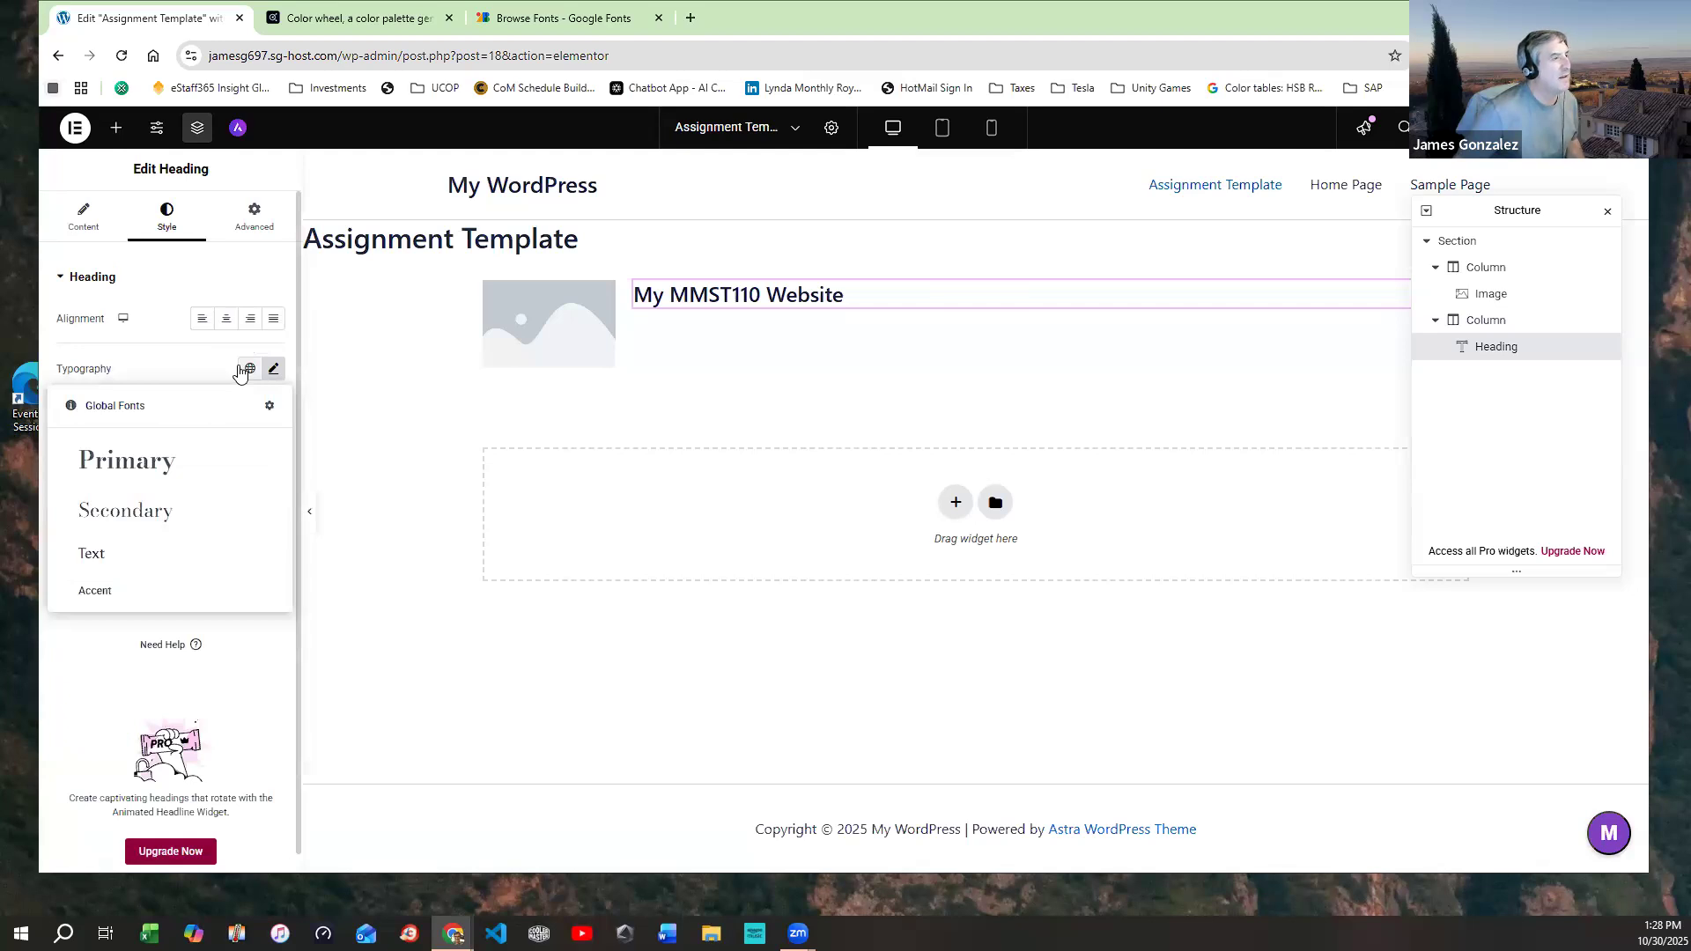
click(110, 511)
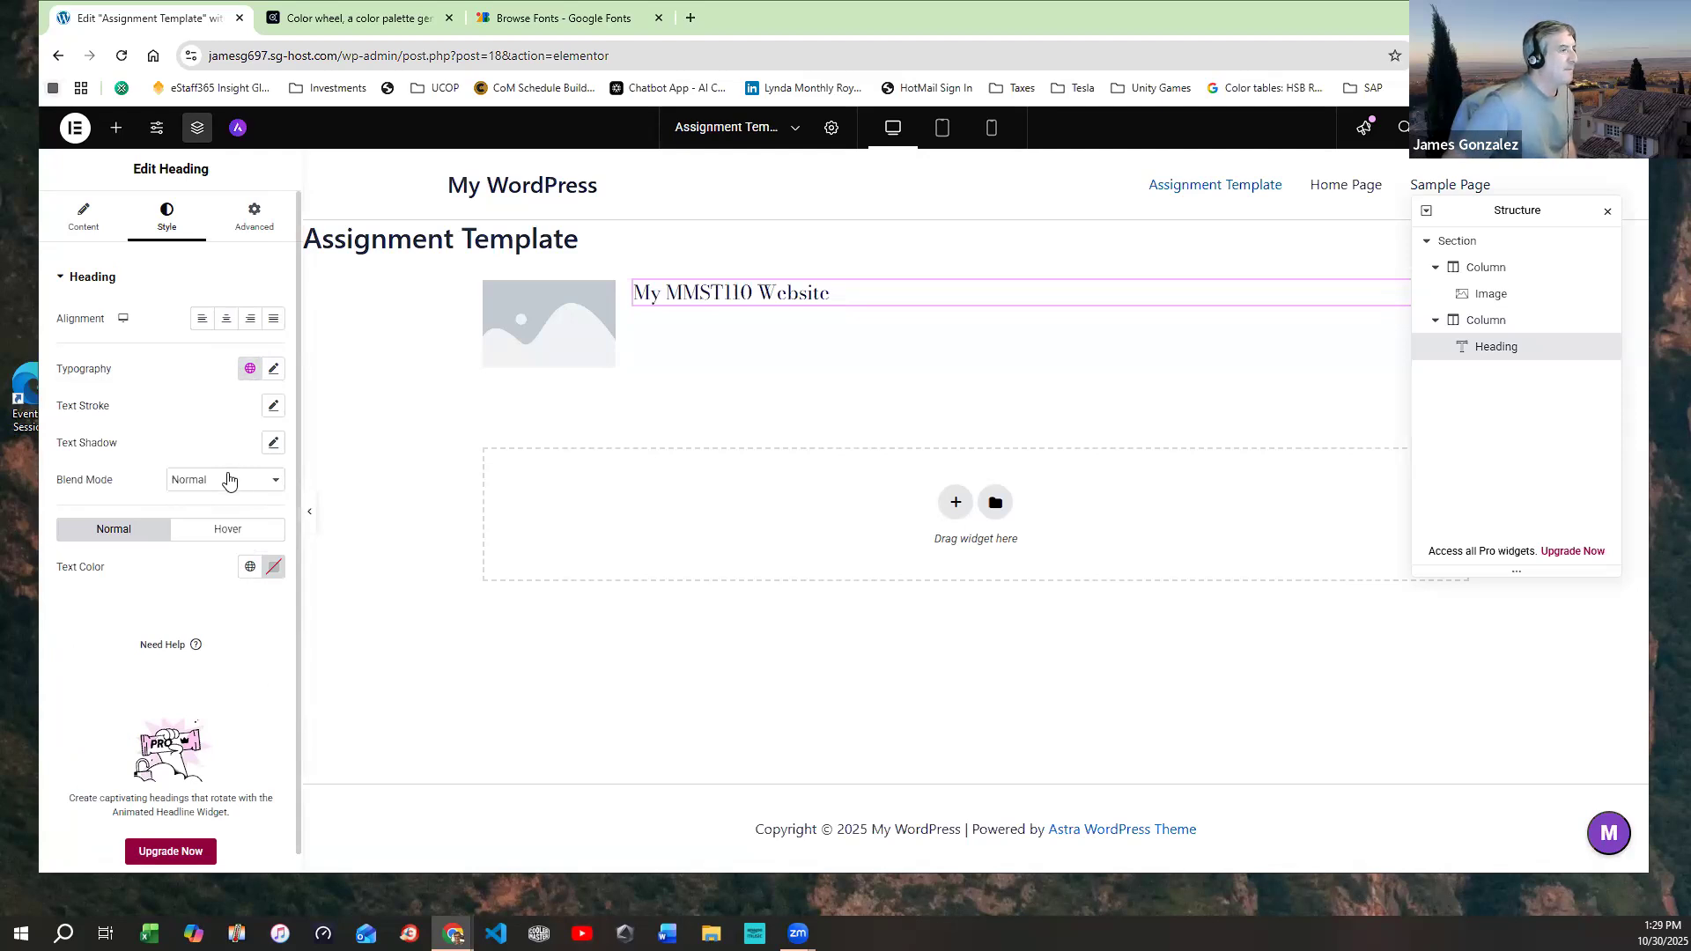
Try the Text, Secondary, Primary and Accent global colors on the "My MMST110 Website" heading
click(250, 567)
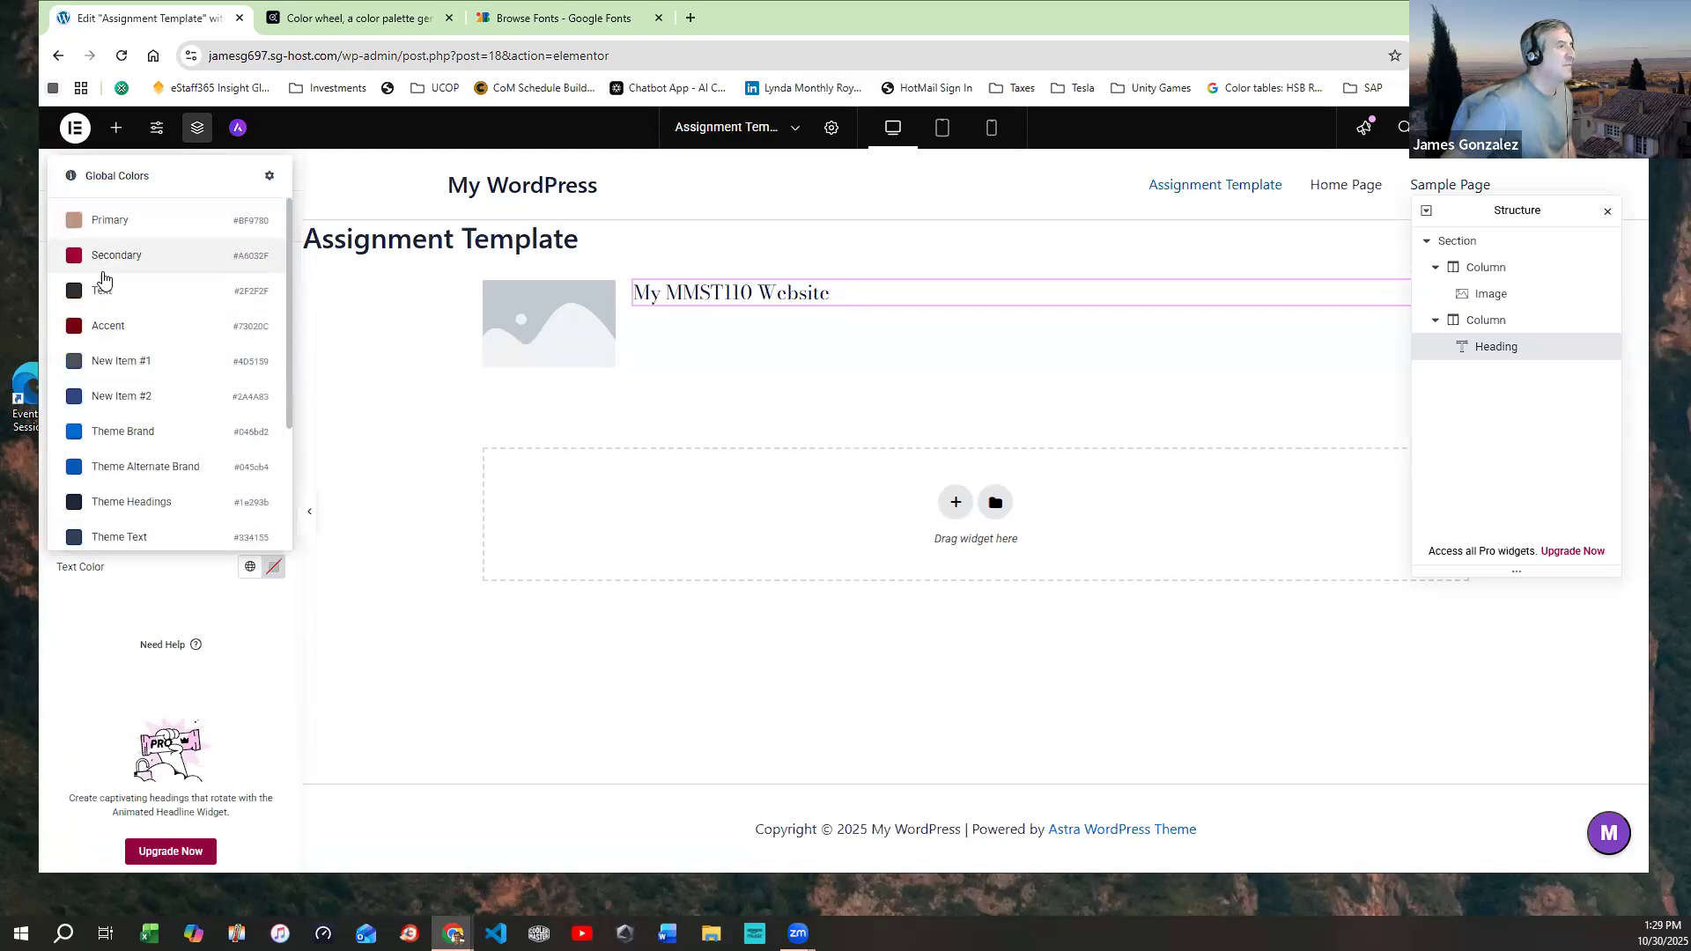
click(103, 291)
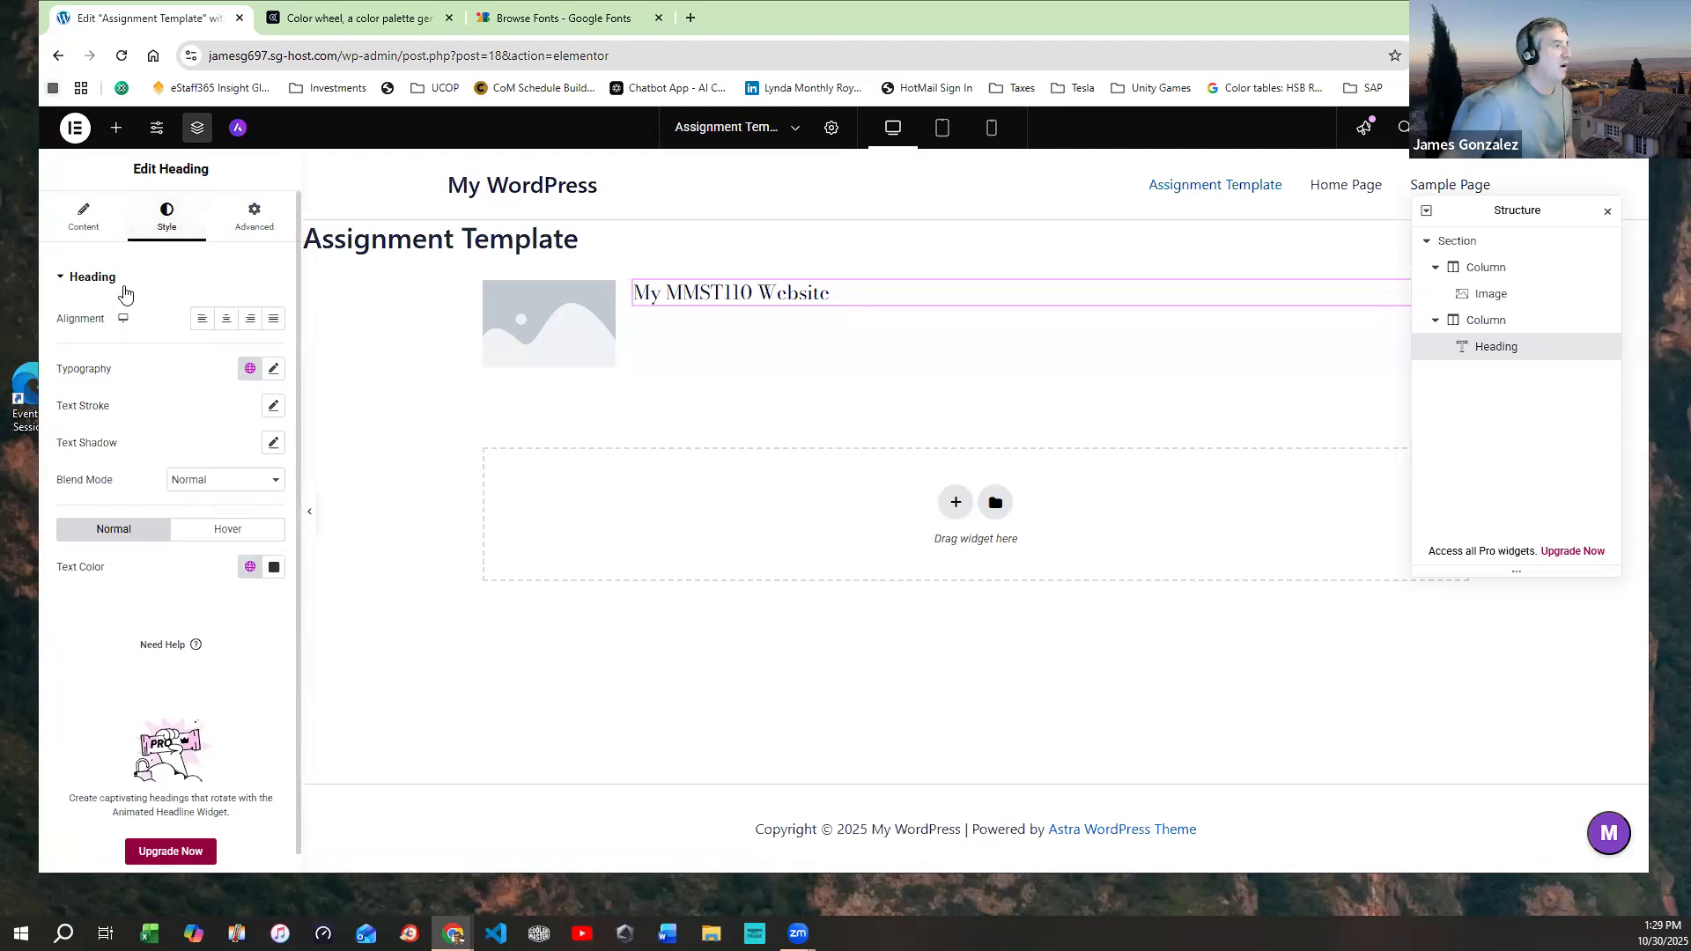
click(251, 568)
click(87, 254)
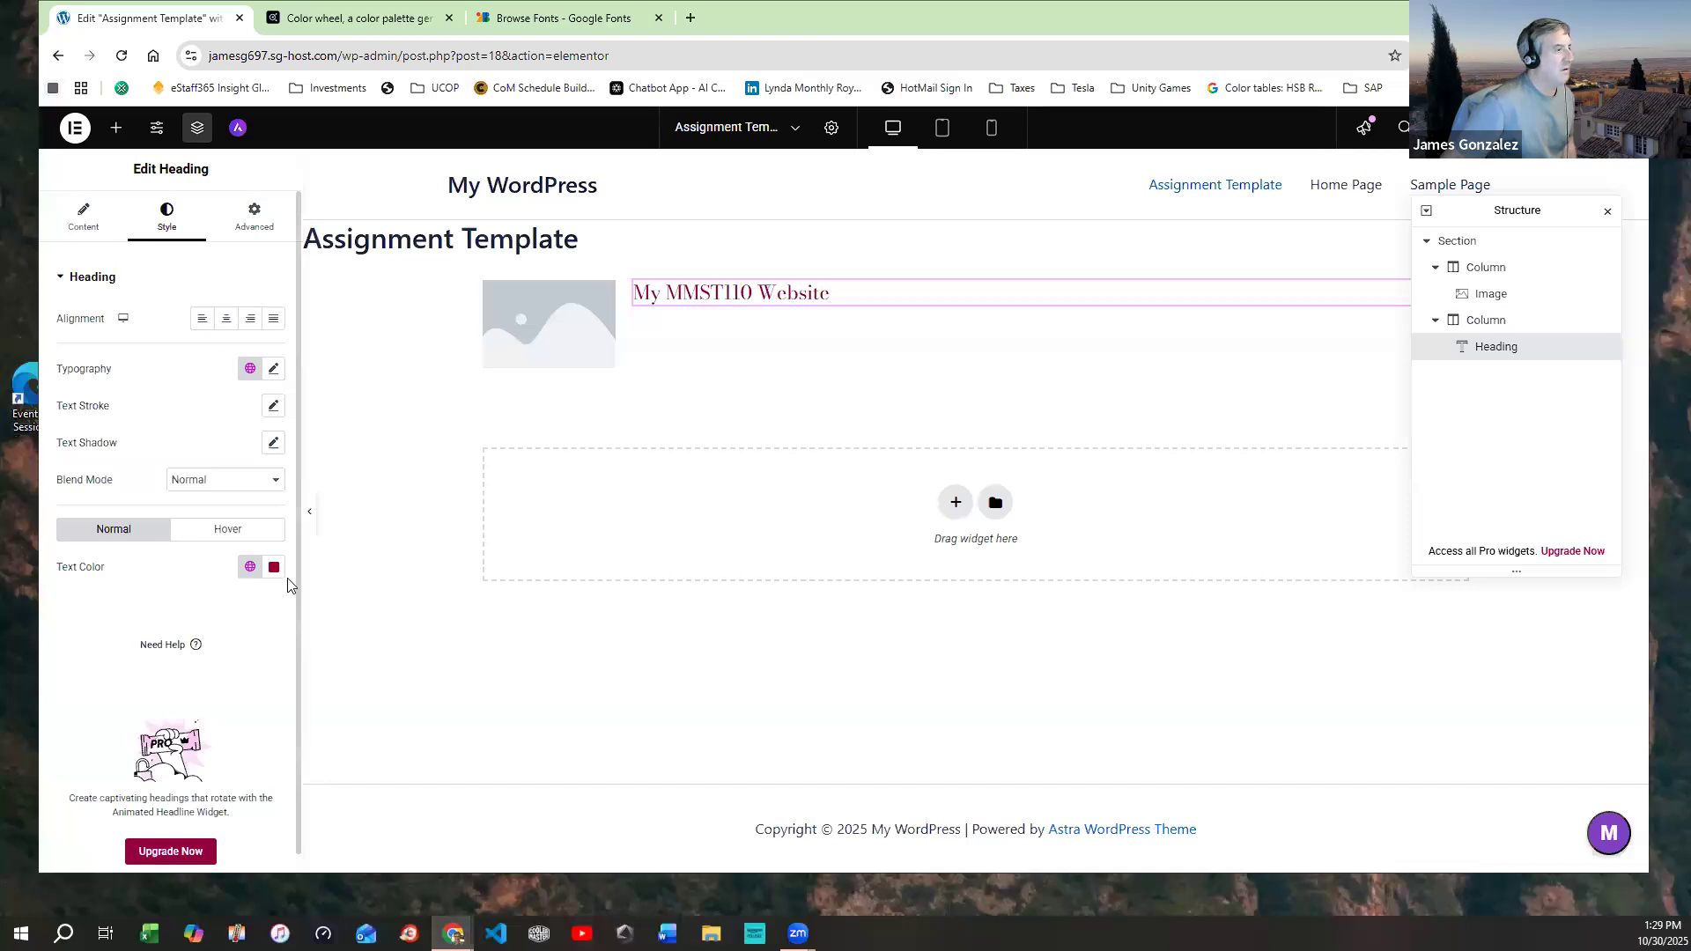
click(250, 567)
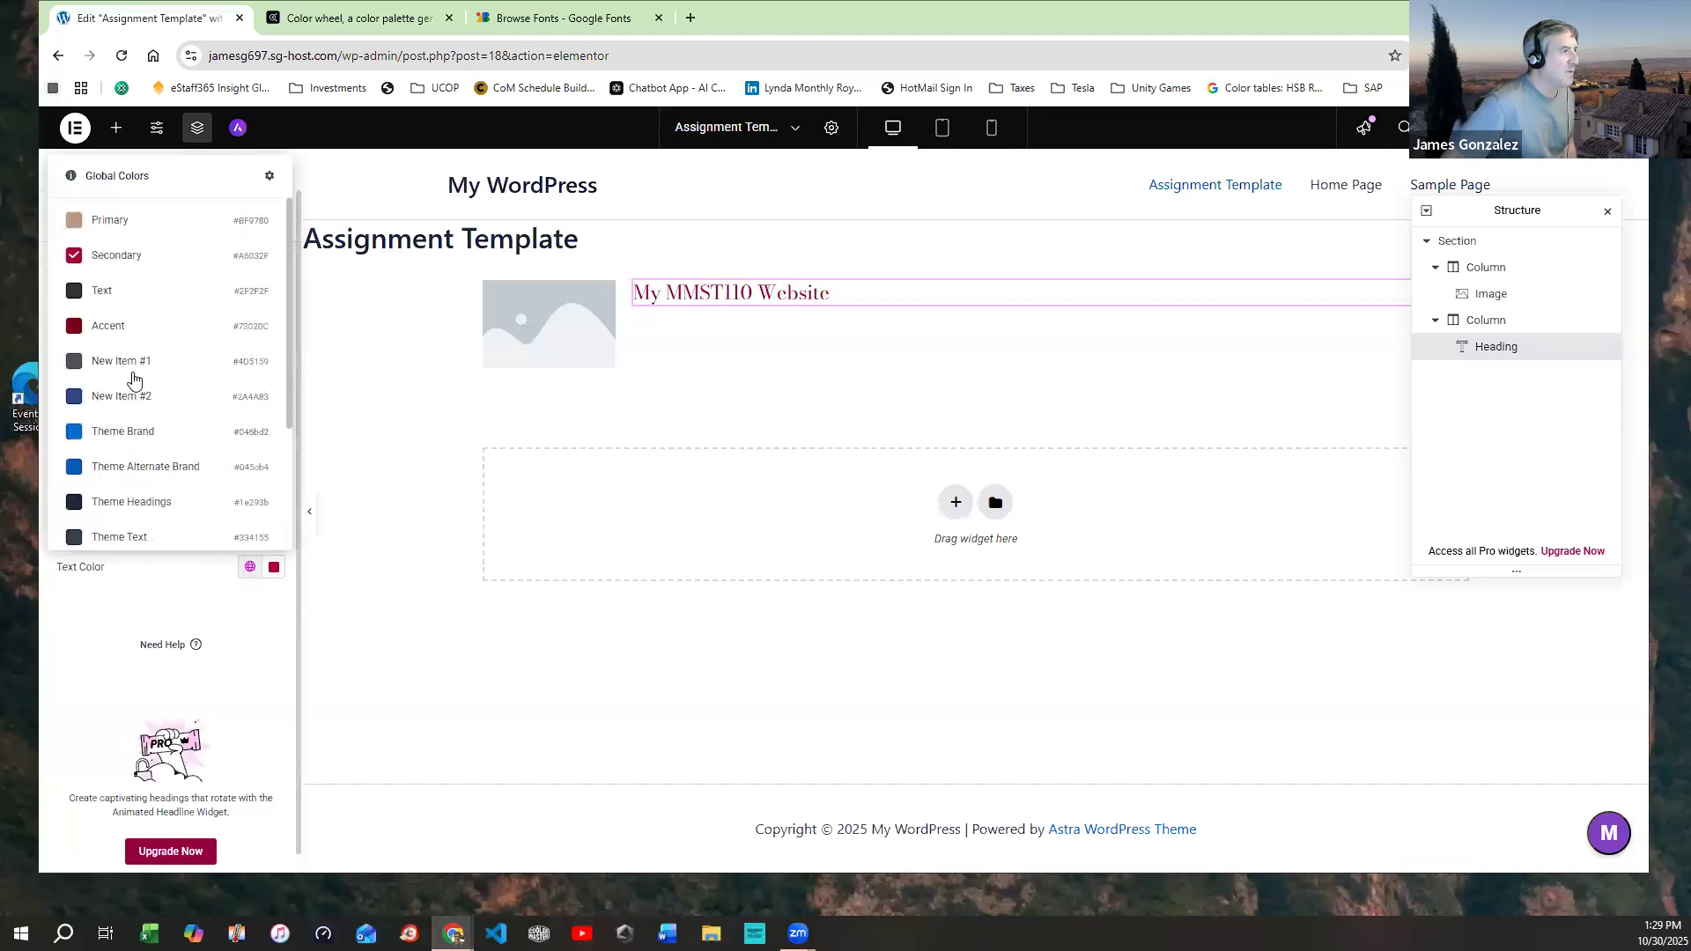
click(108, 222)
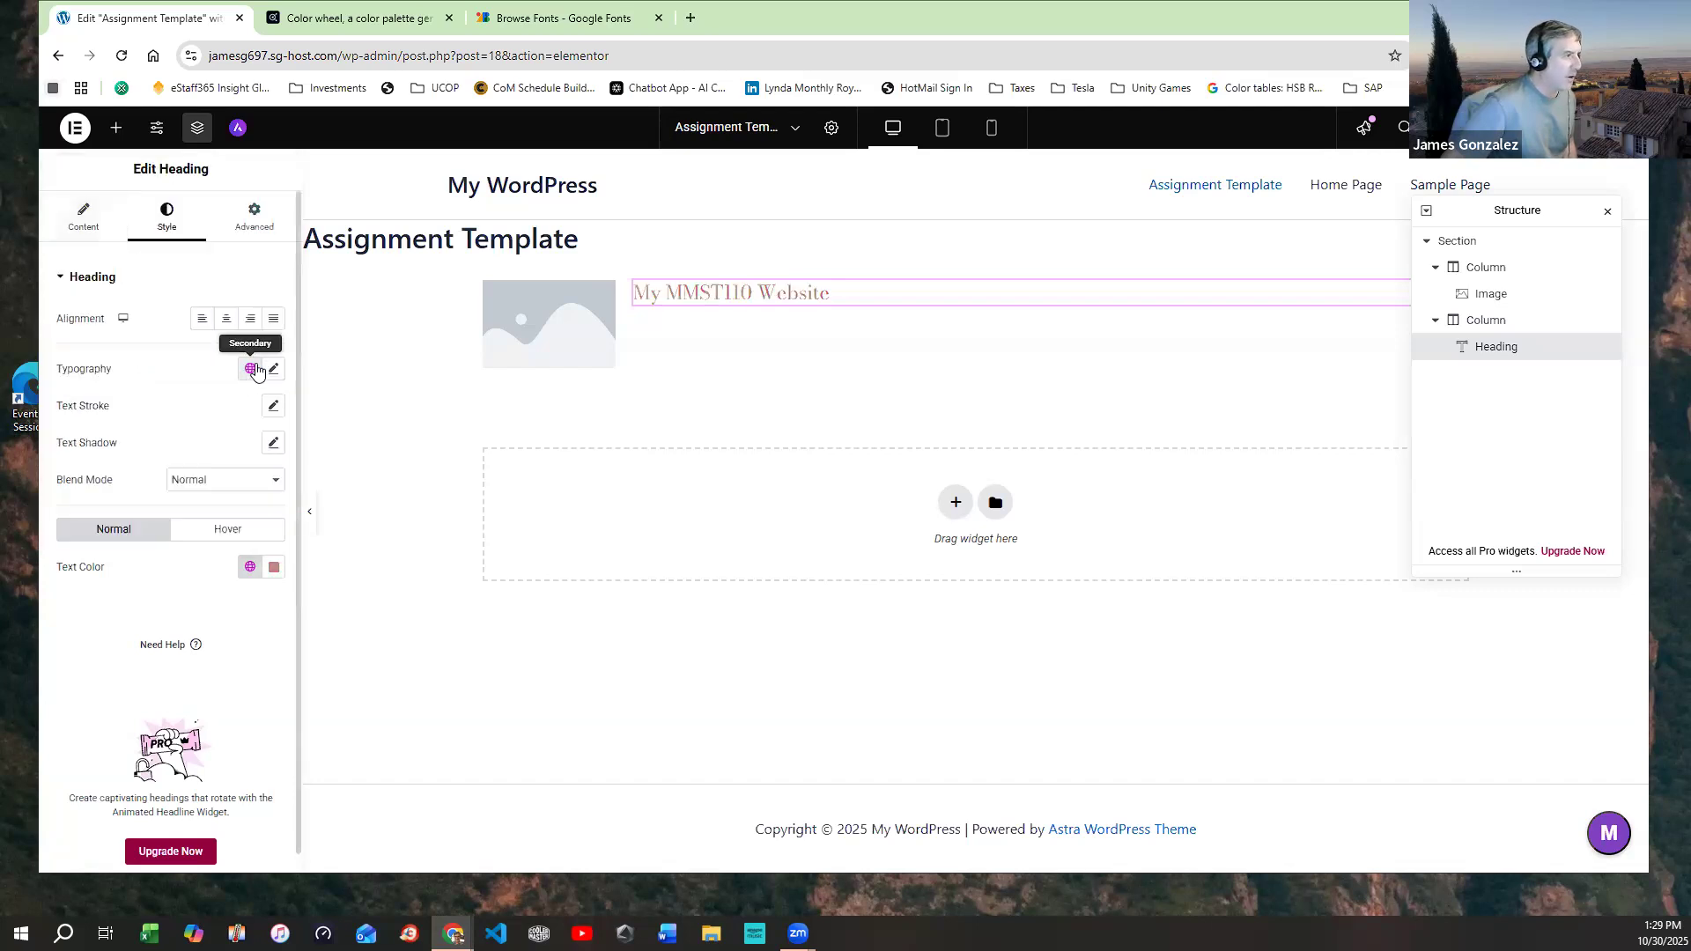
click(250, 566)
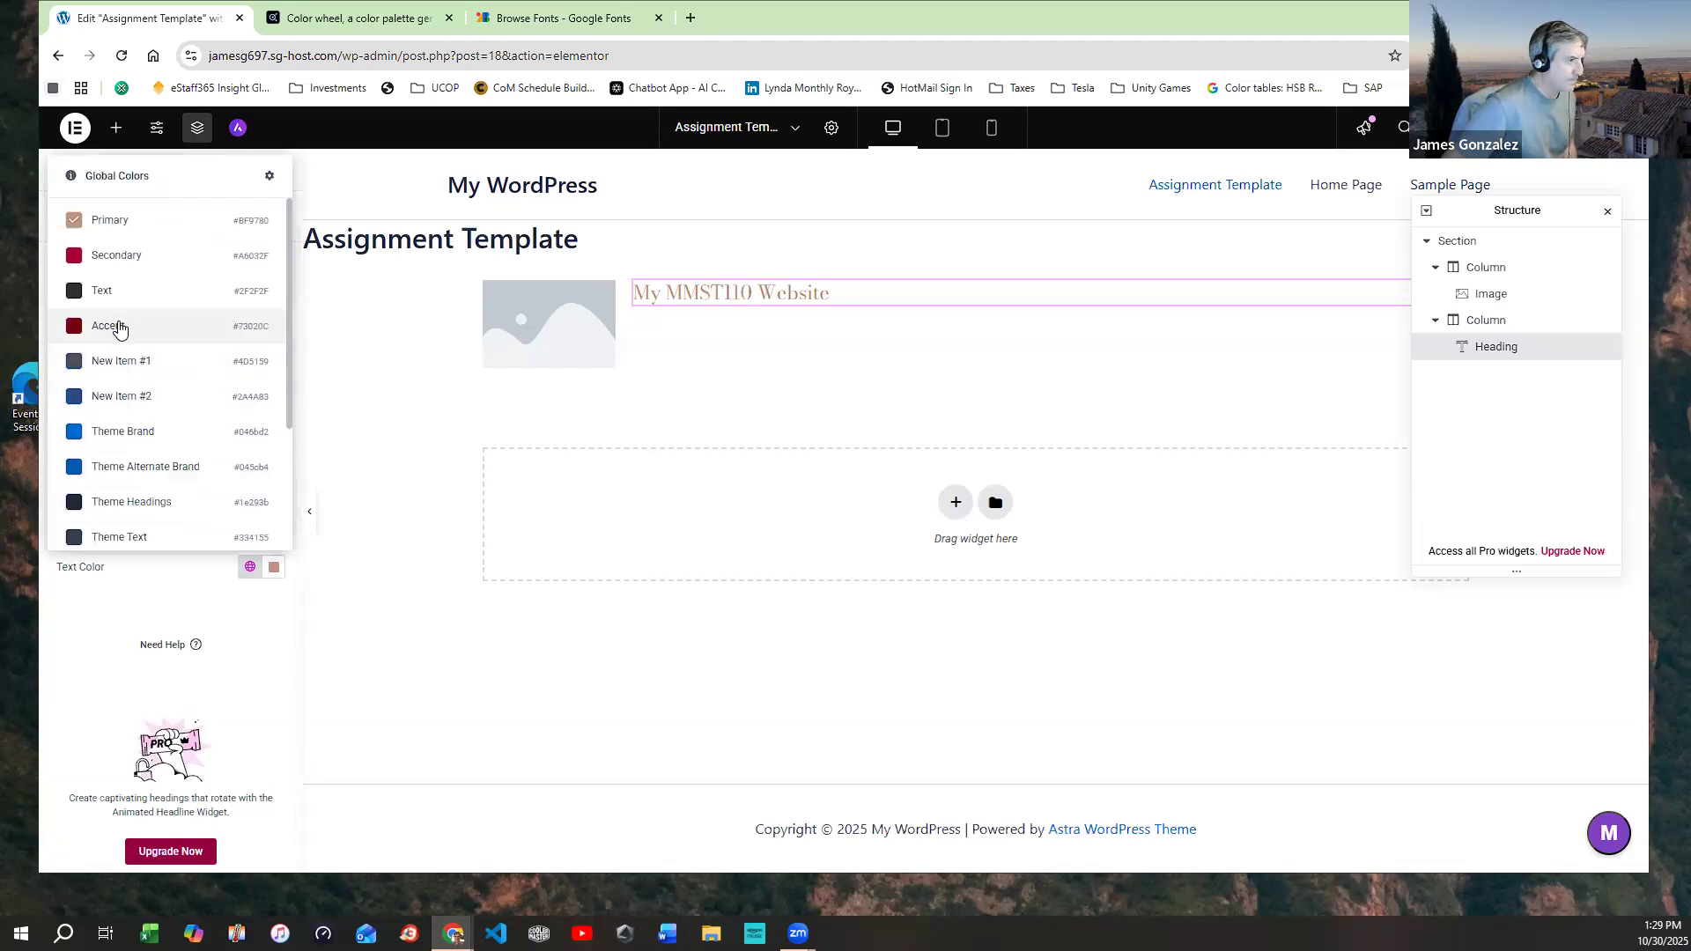
click(120, 328)
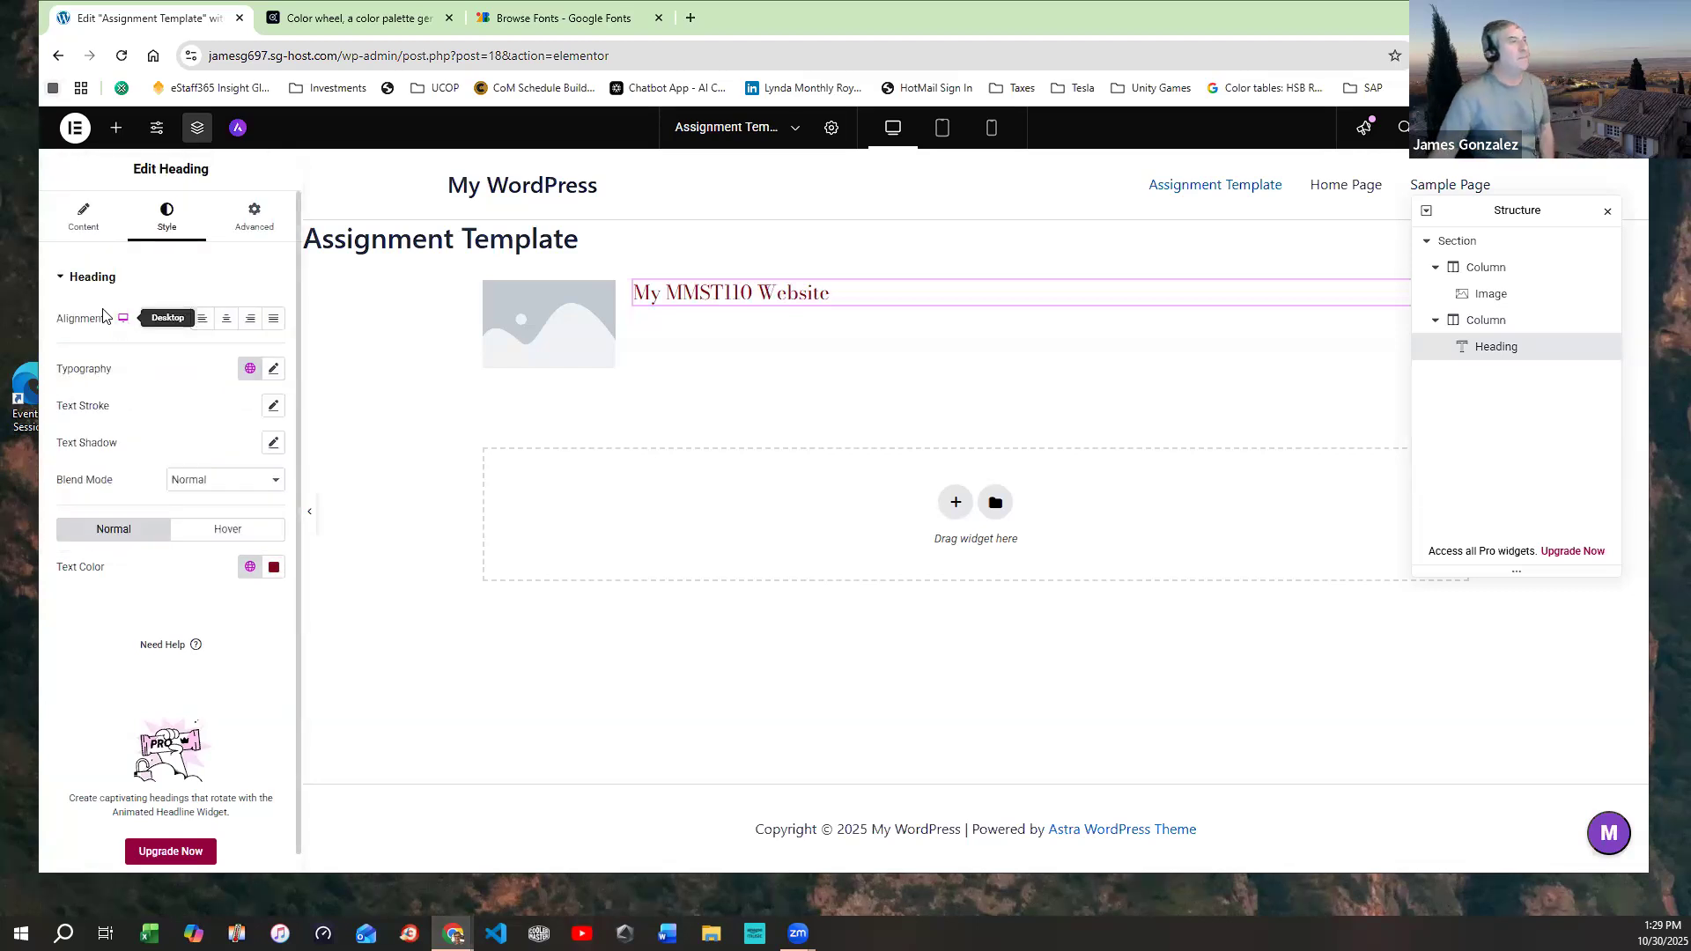
Set the "My MMST110 Website" heading's text color to the Theme Headings global color
click(249, 574)
click(99, 508)
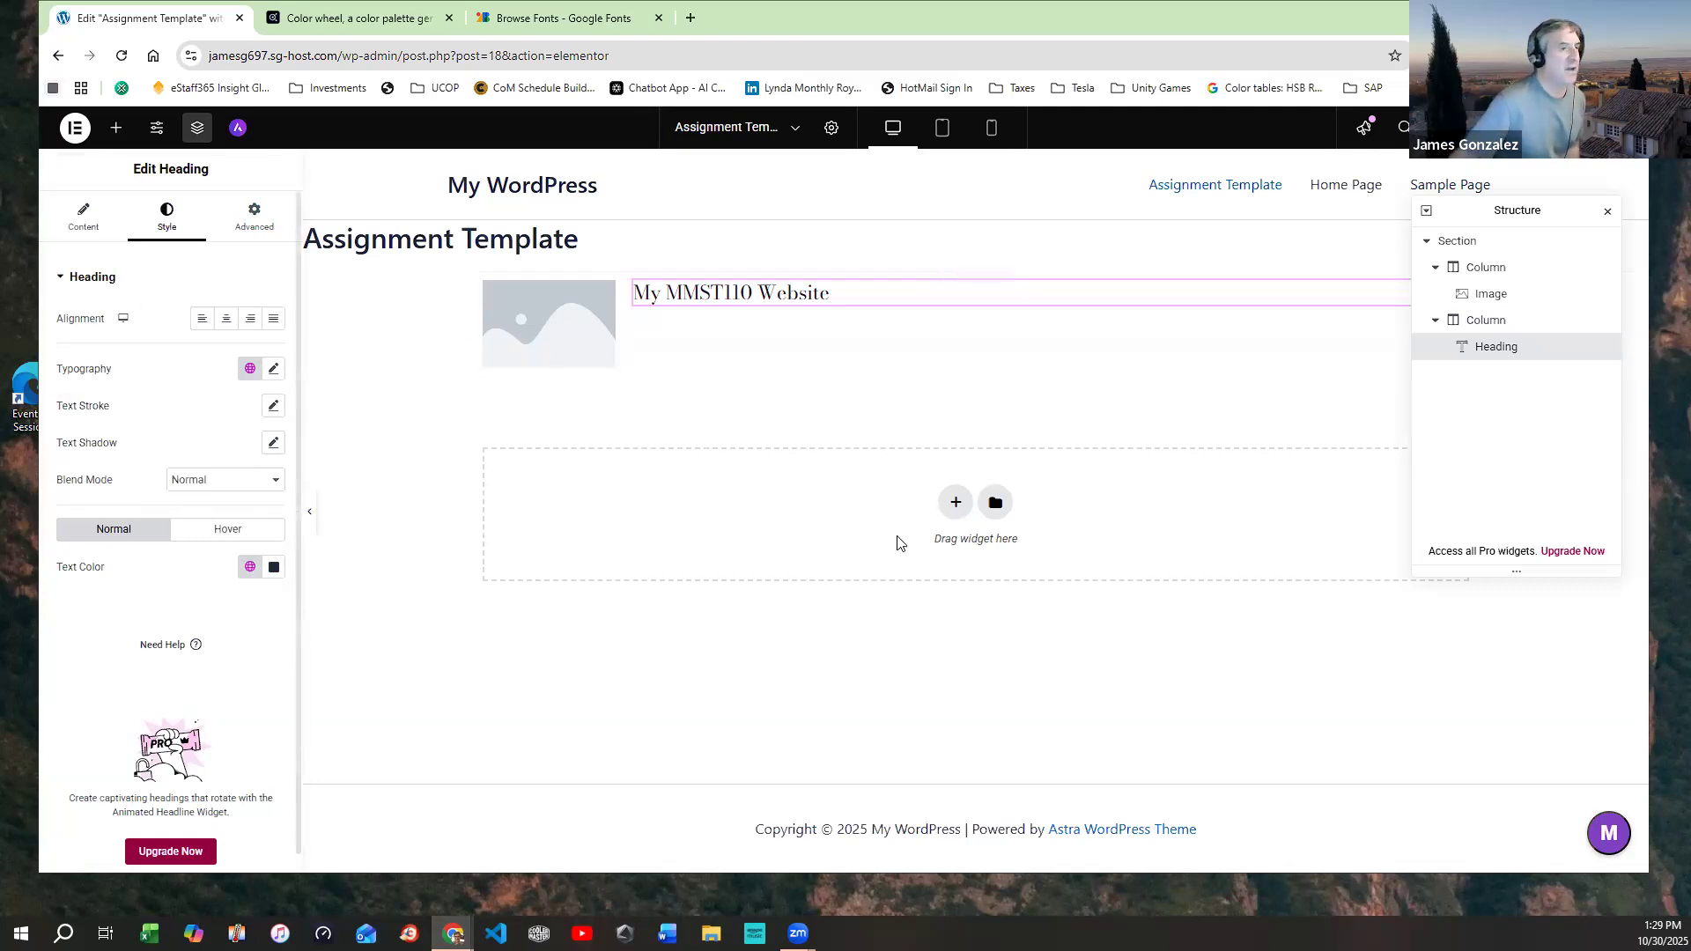
Add a single-column section below the first one and place a heading widget in it
click(955, 502)
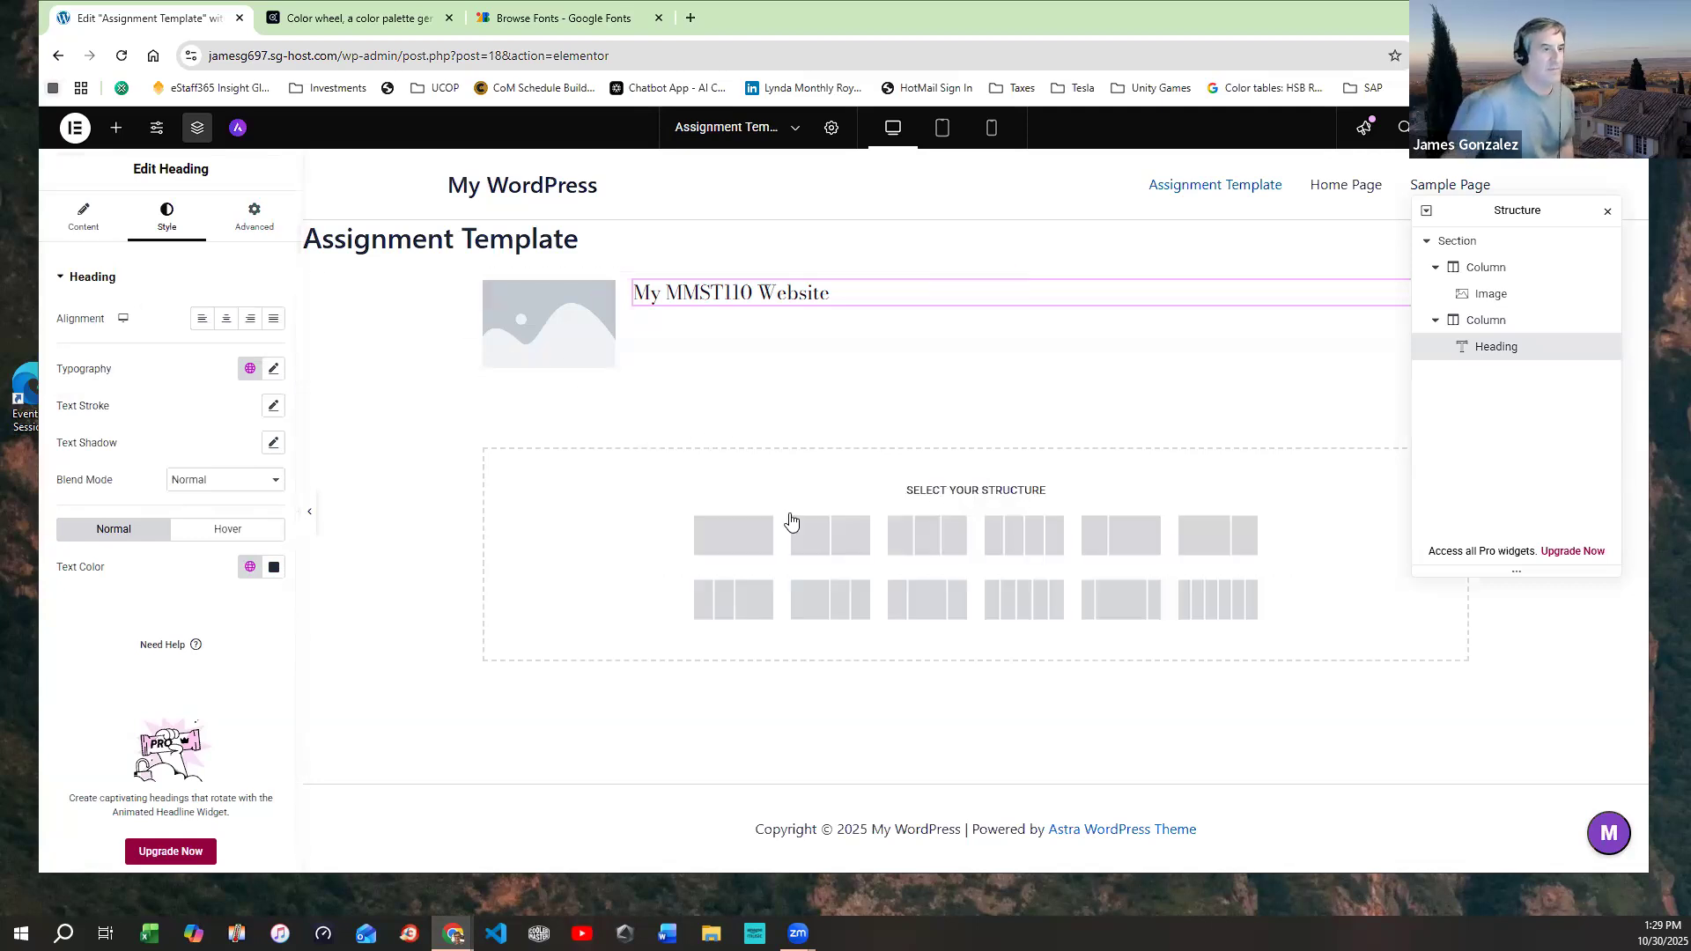
click(731, 530)
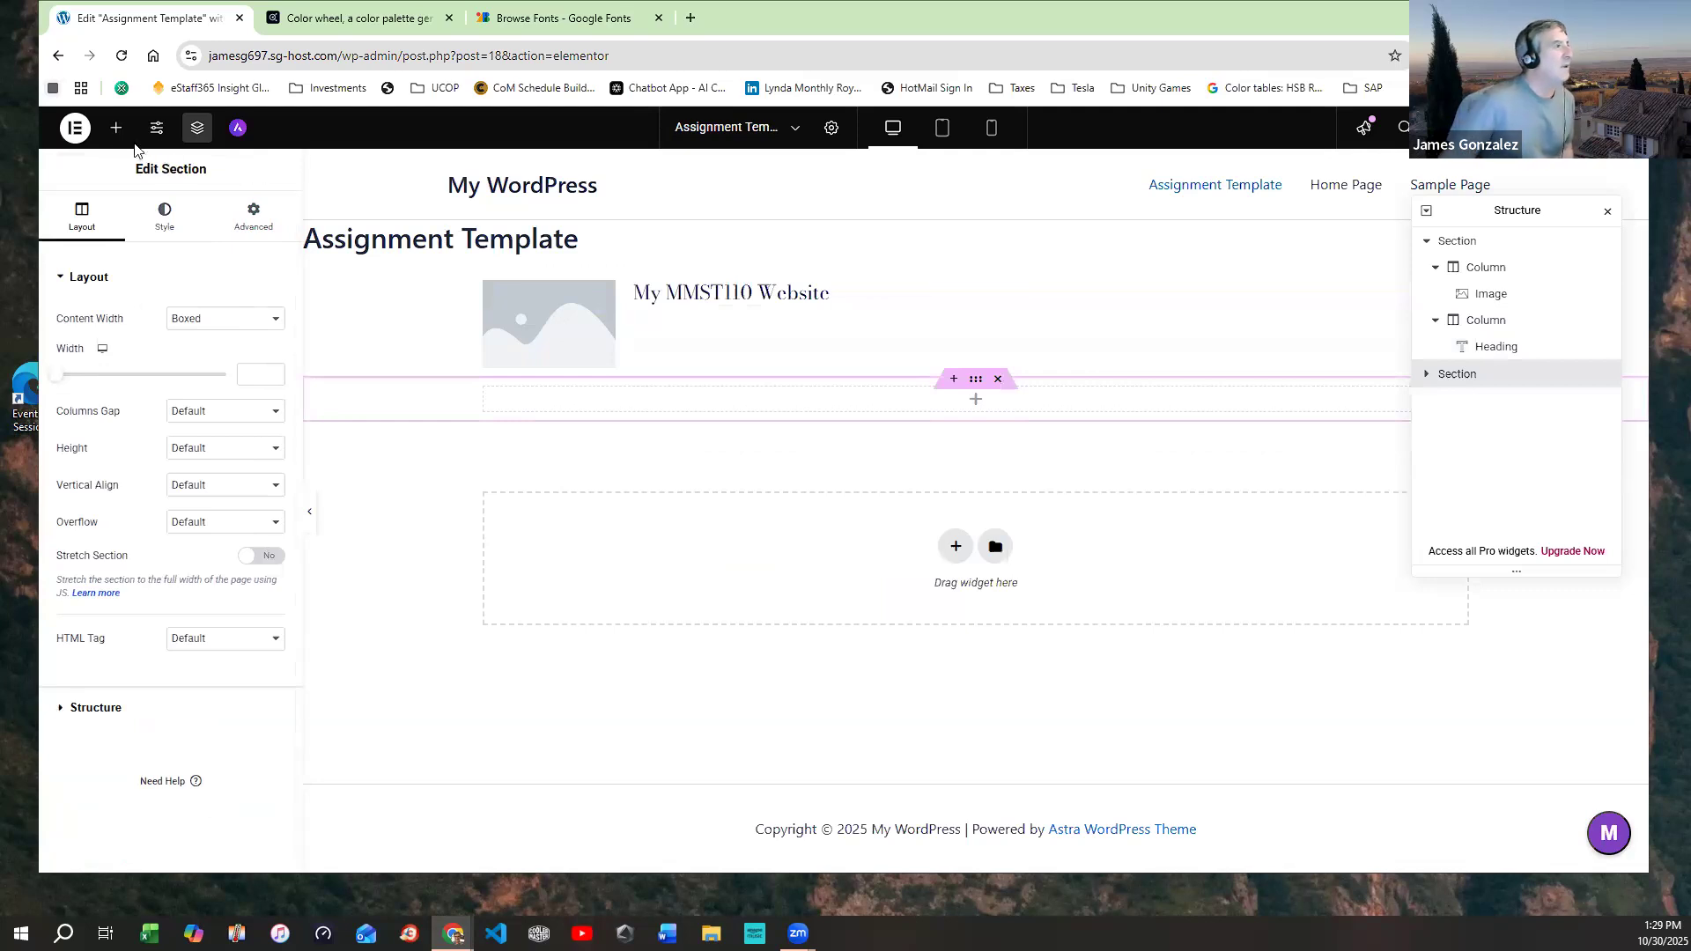
click(116, 127)
drag(232, 353, 797, 406)
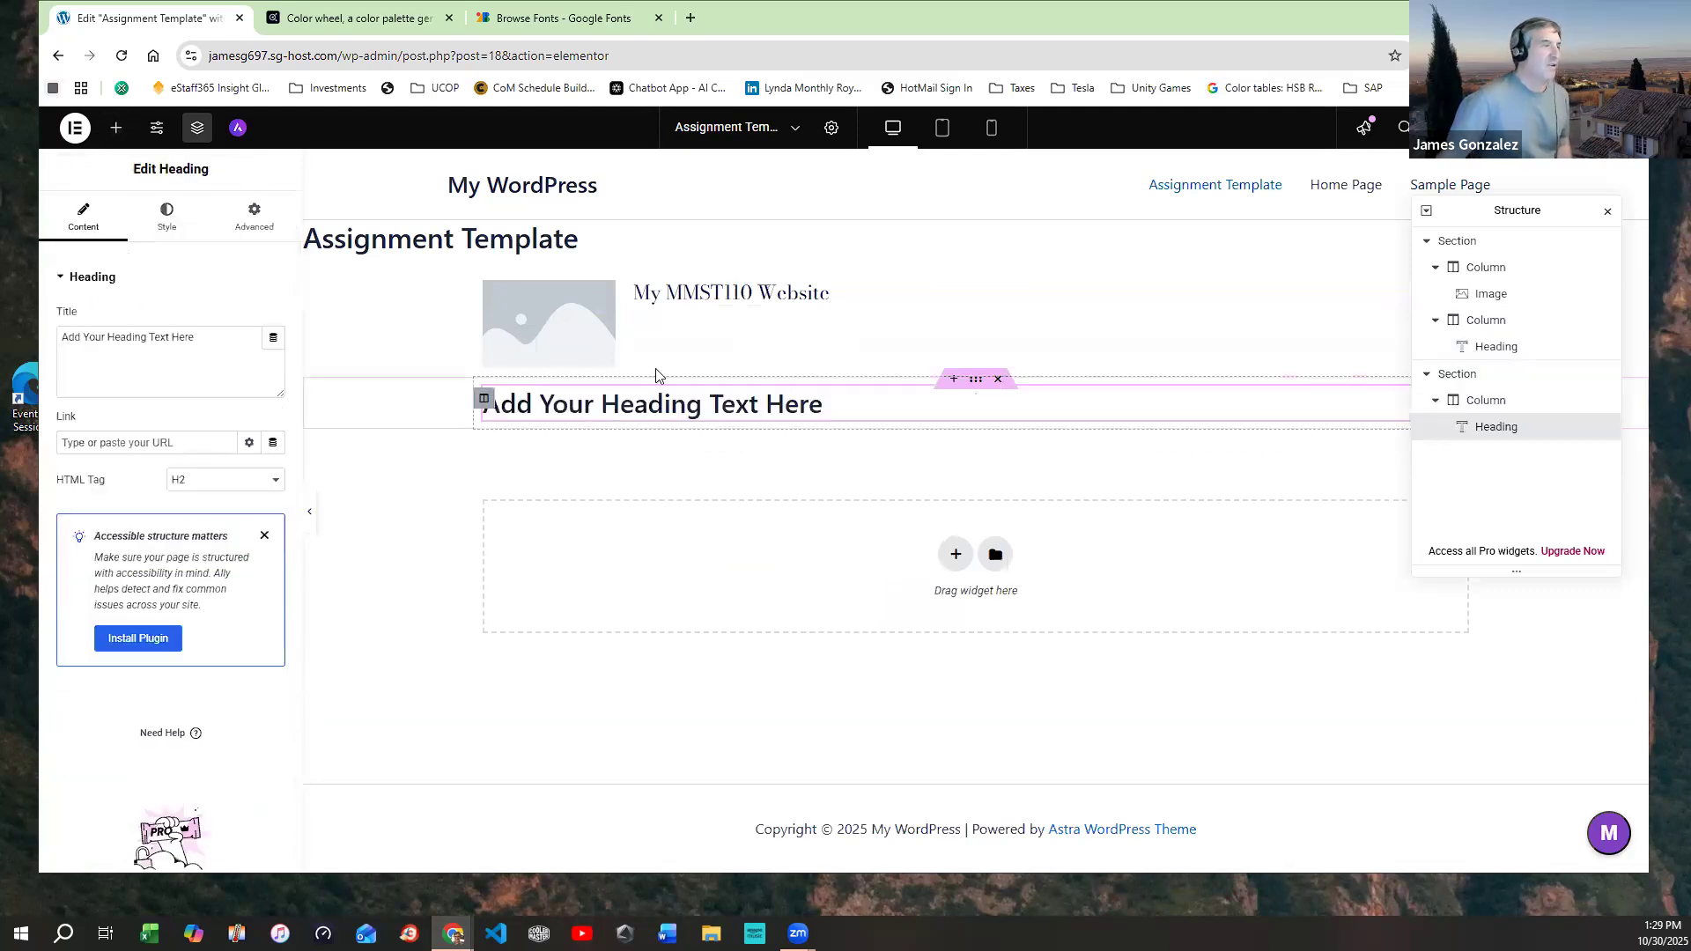
Apply the Primary global font to the new heading in the second section
click(163, 211)
click(249, 370)
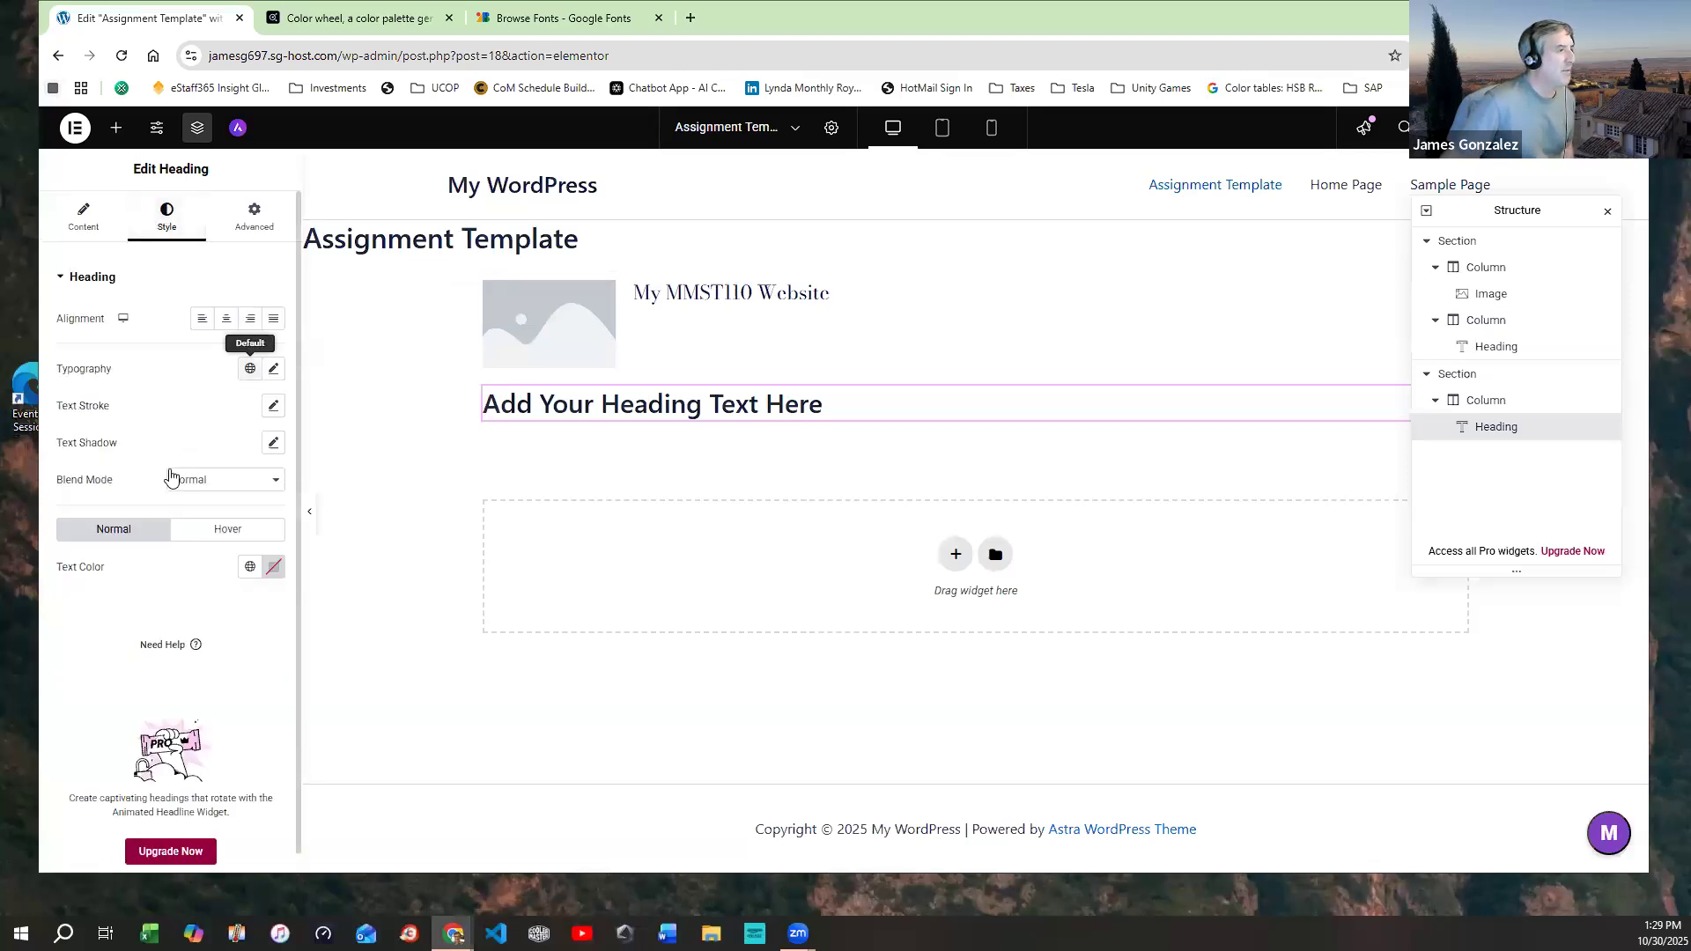
click(159, 469)
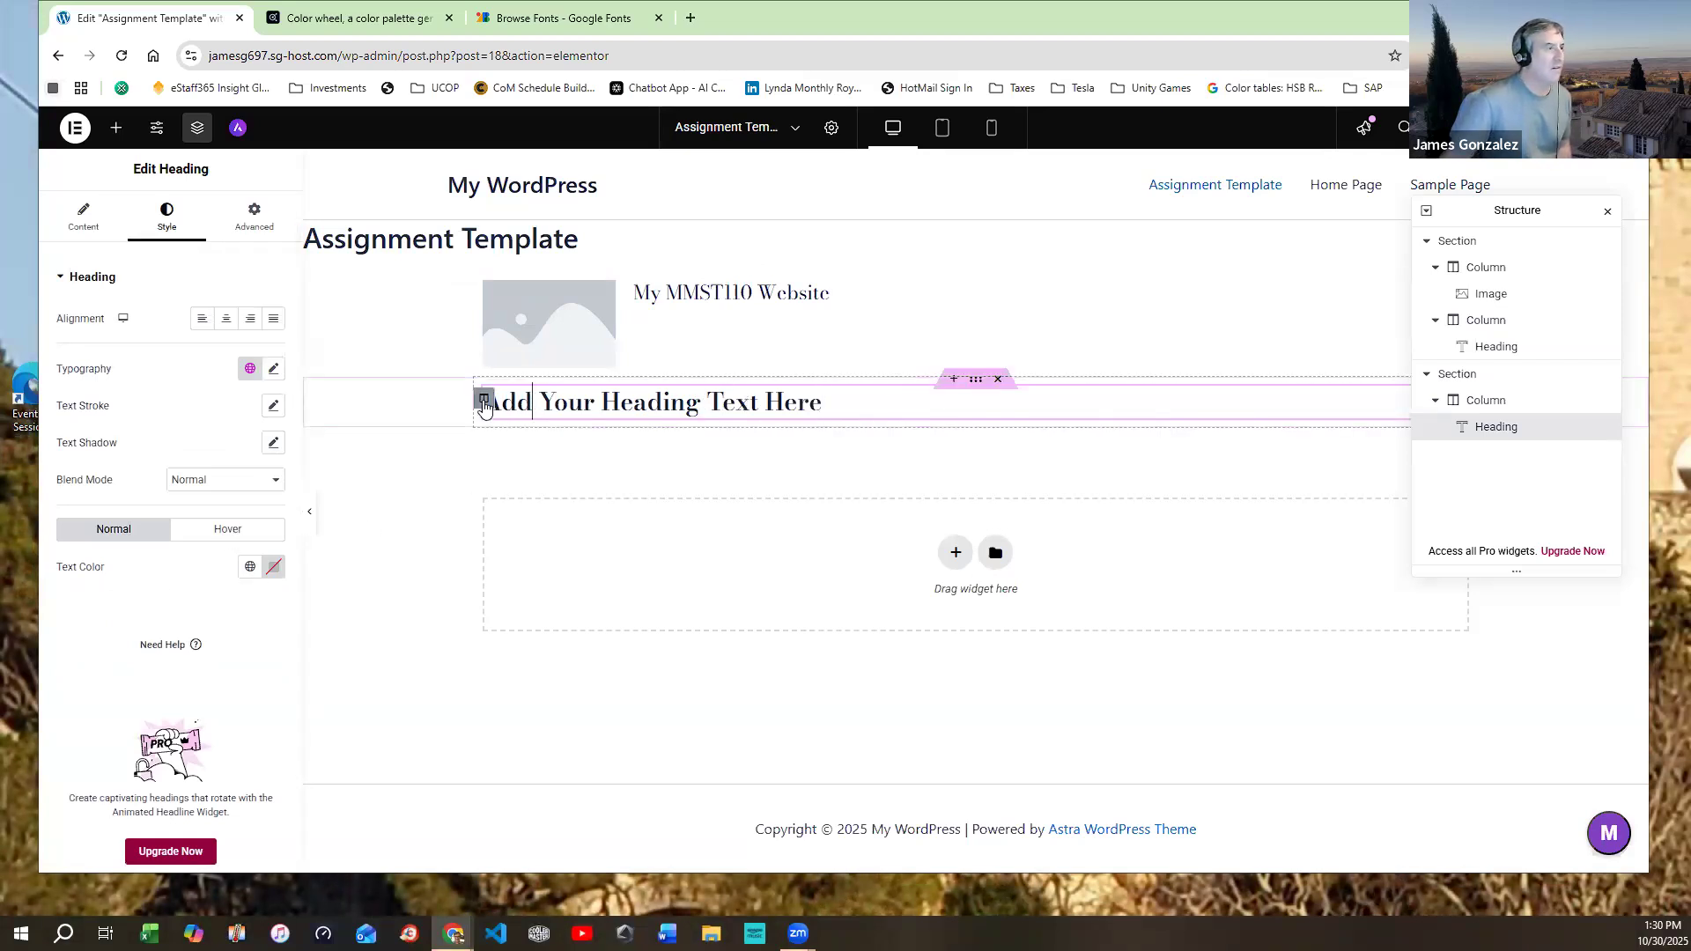
Replace the title text of the second section's heading with "Put assignment name here"
click(84, 213)
drag(196, 338, 30, 274)
text(P)
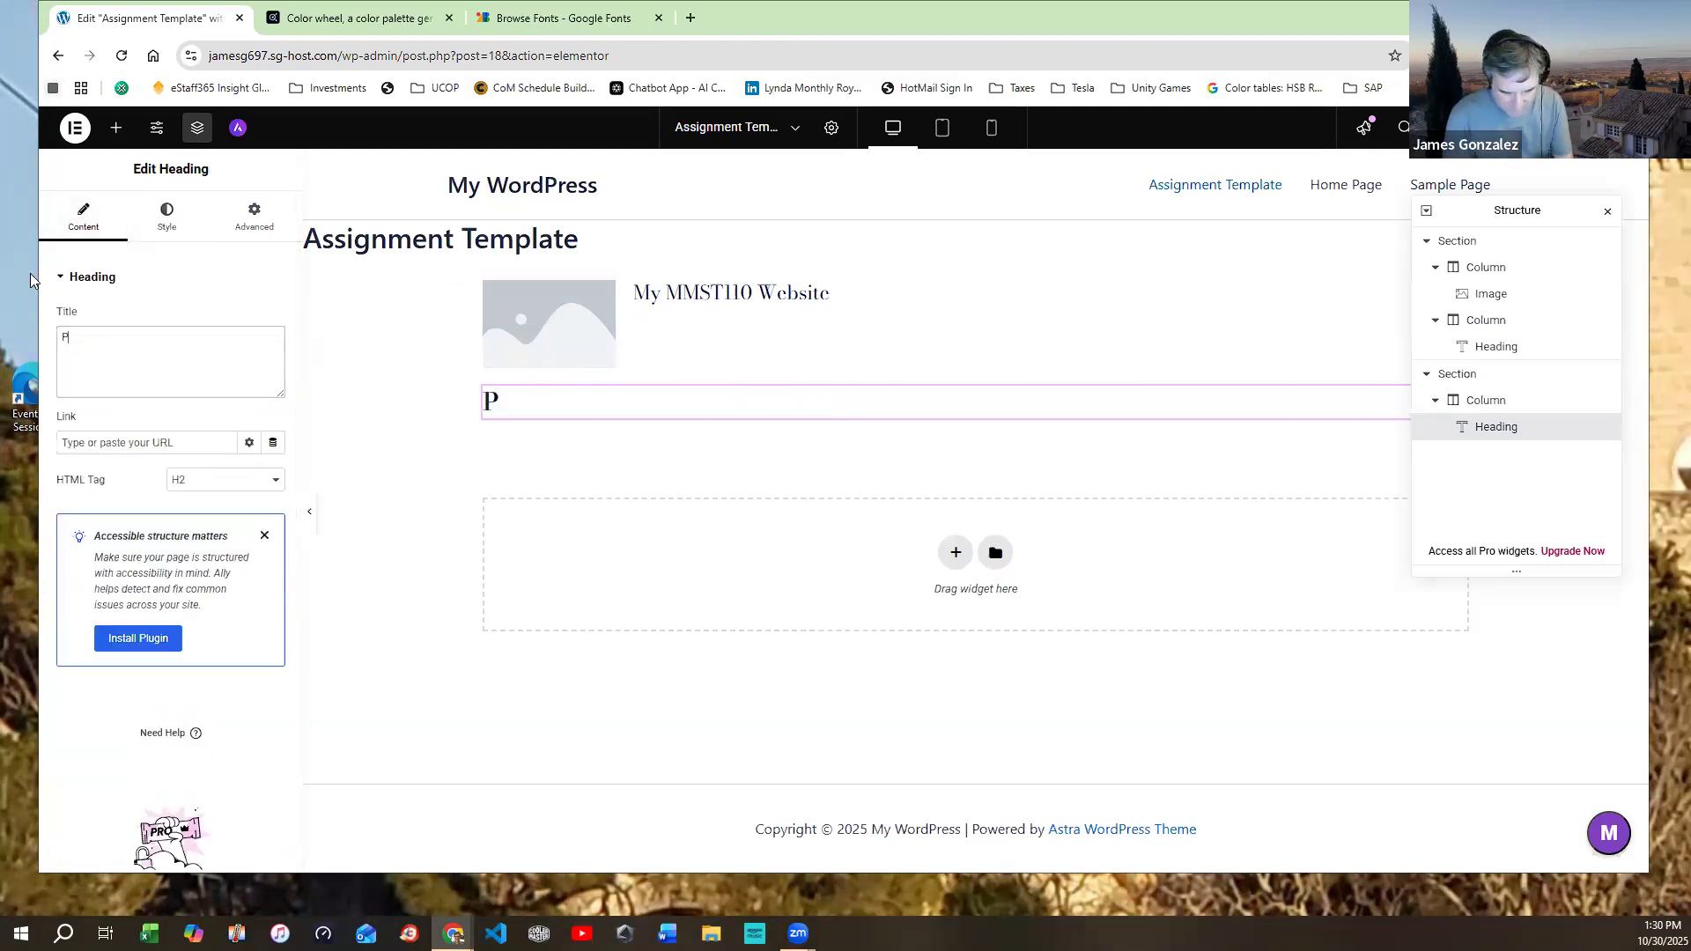
text(ut ass)
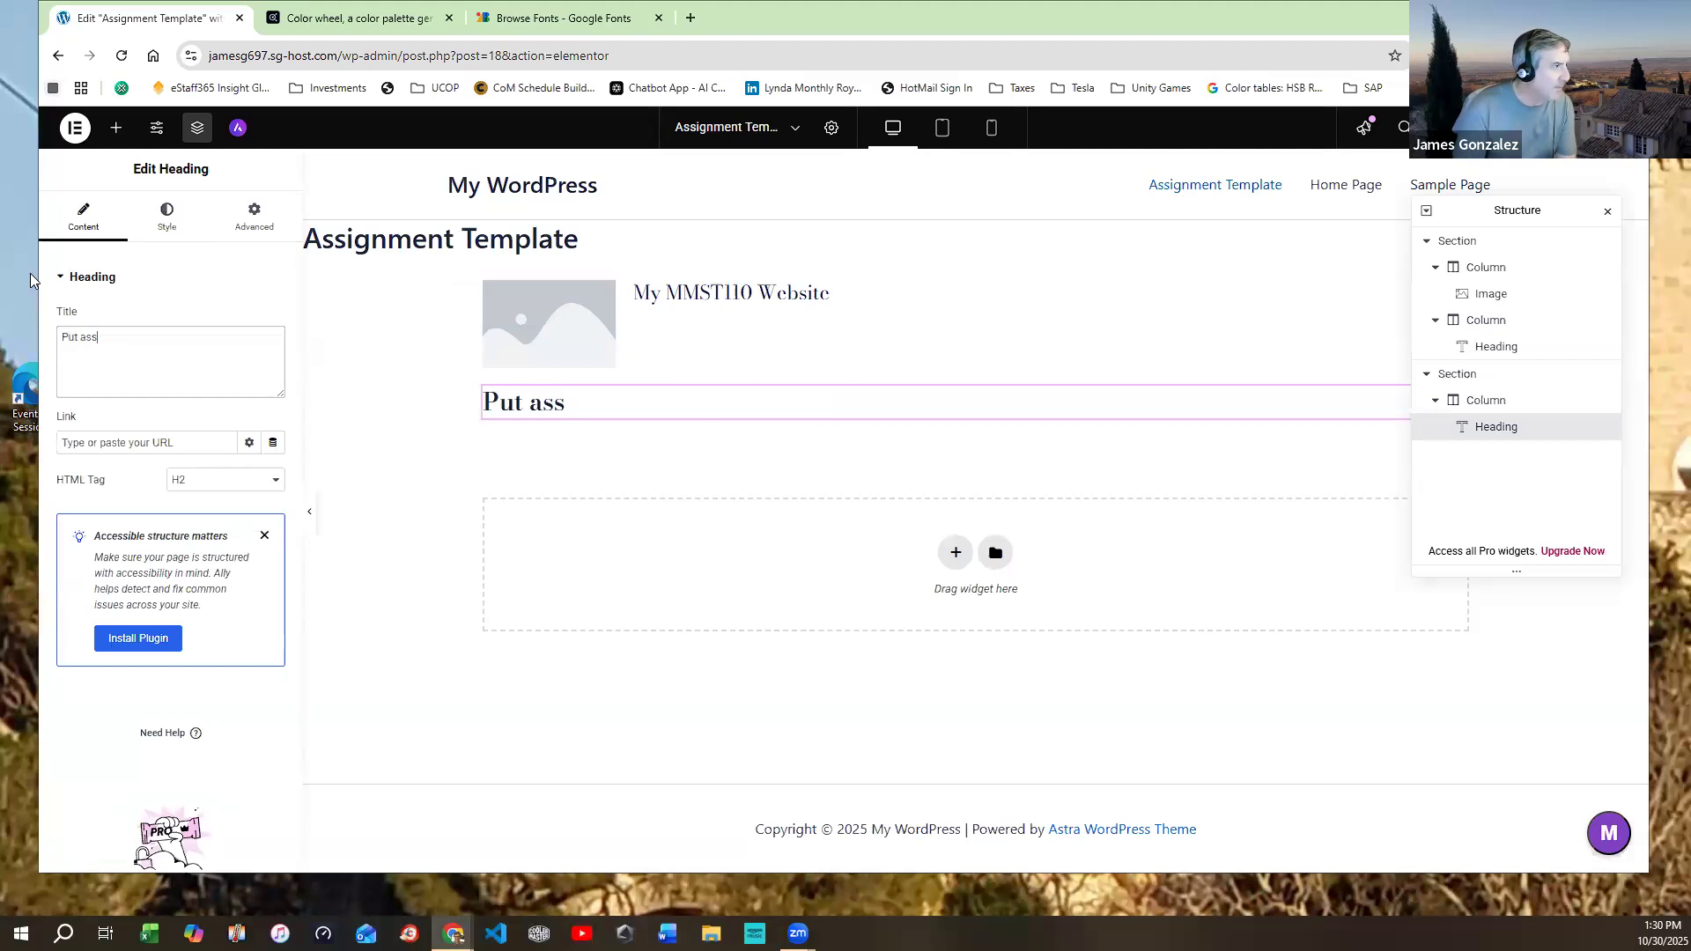
text(ingment ti)
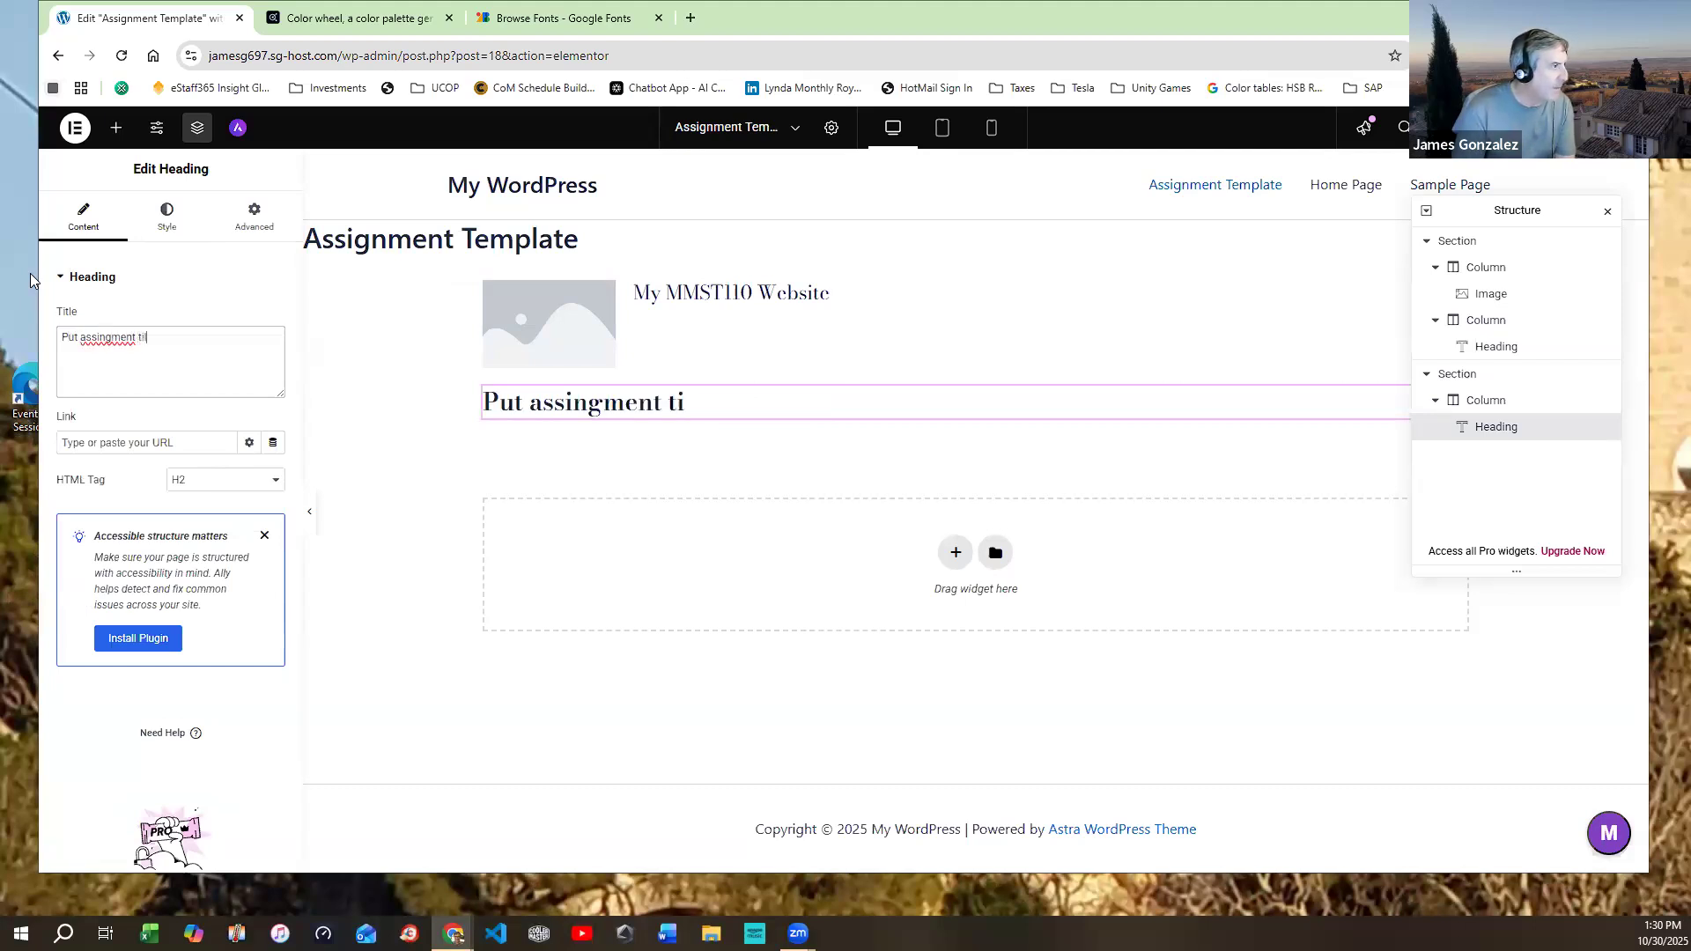
key(BackSpace)
key(BackSpace)
key(BackSpace)
key(BackSpace)
key(BackSpace)
key(BackSpace)
key(BackSpace)
key(BackSpace)
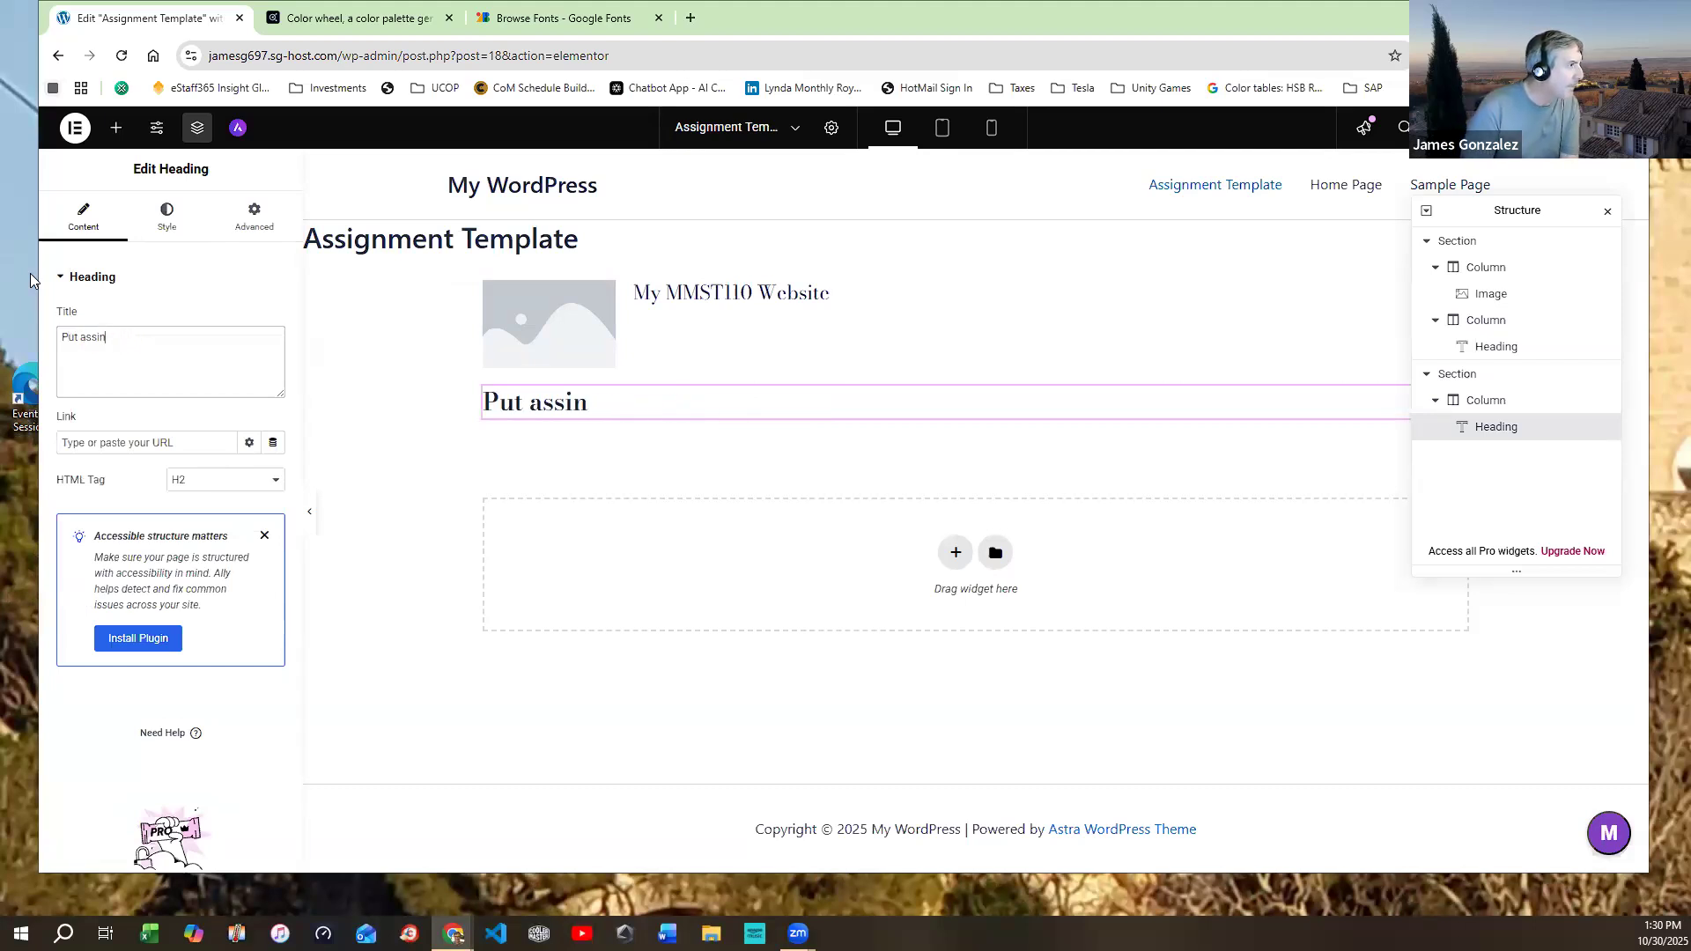
text(gnment)
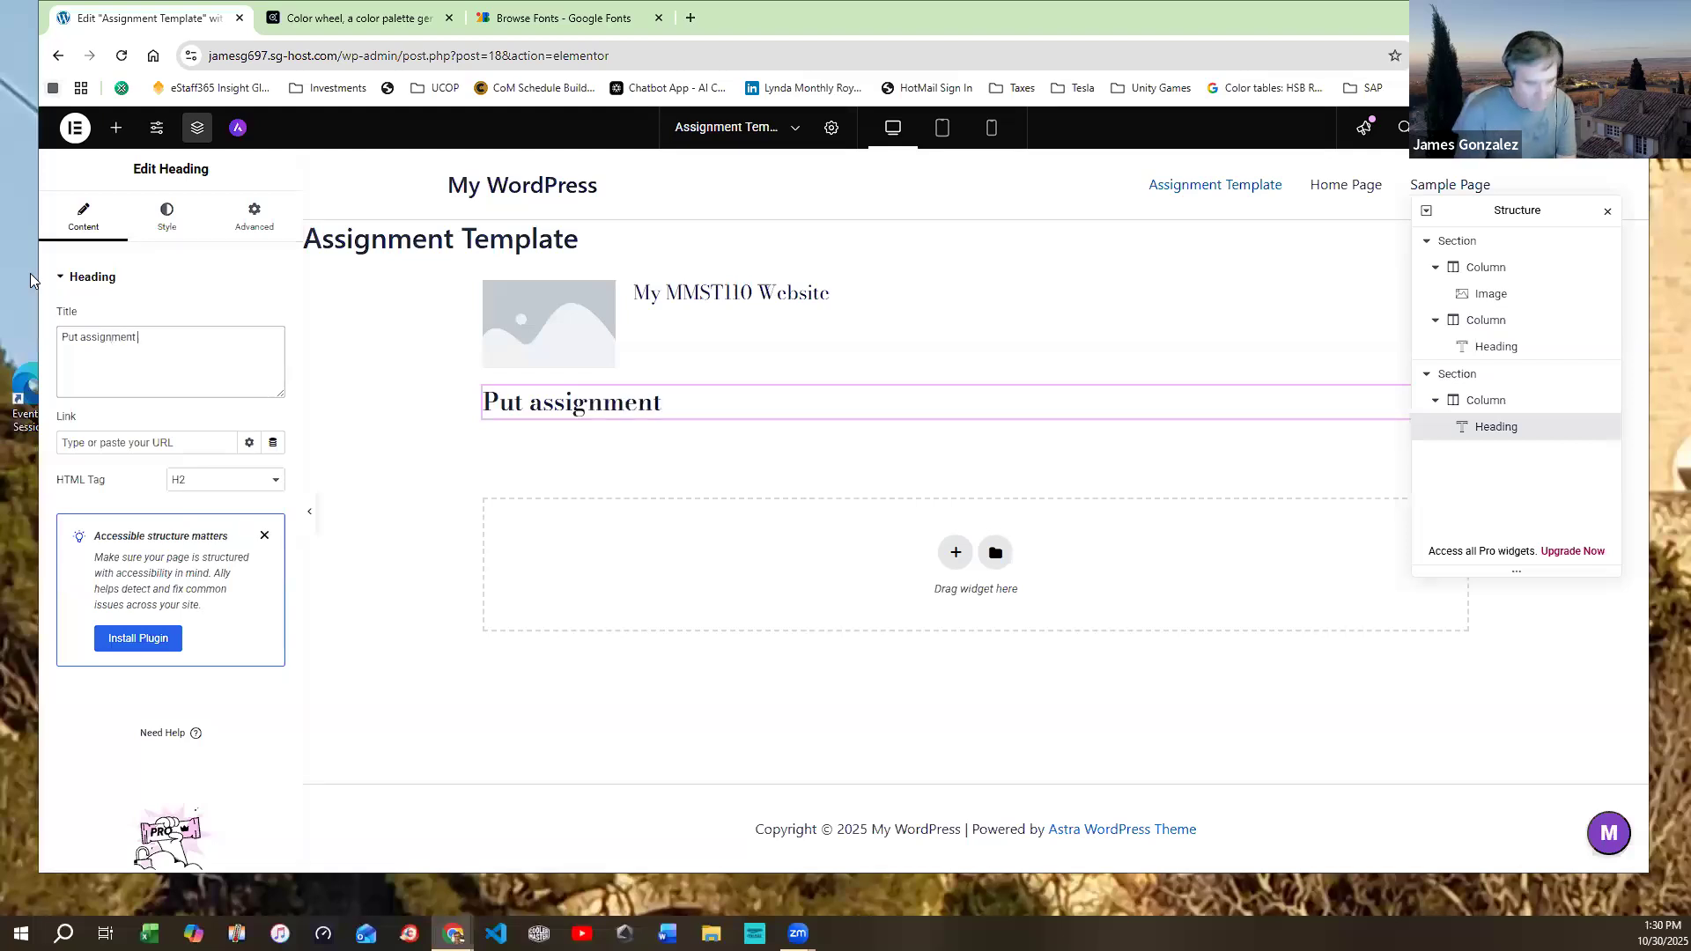
text( name here)
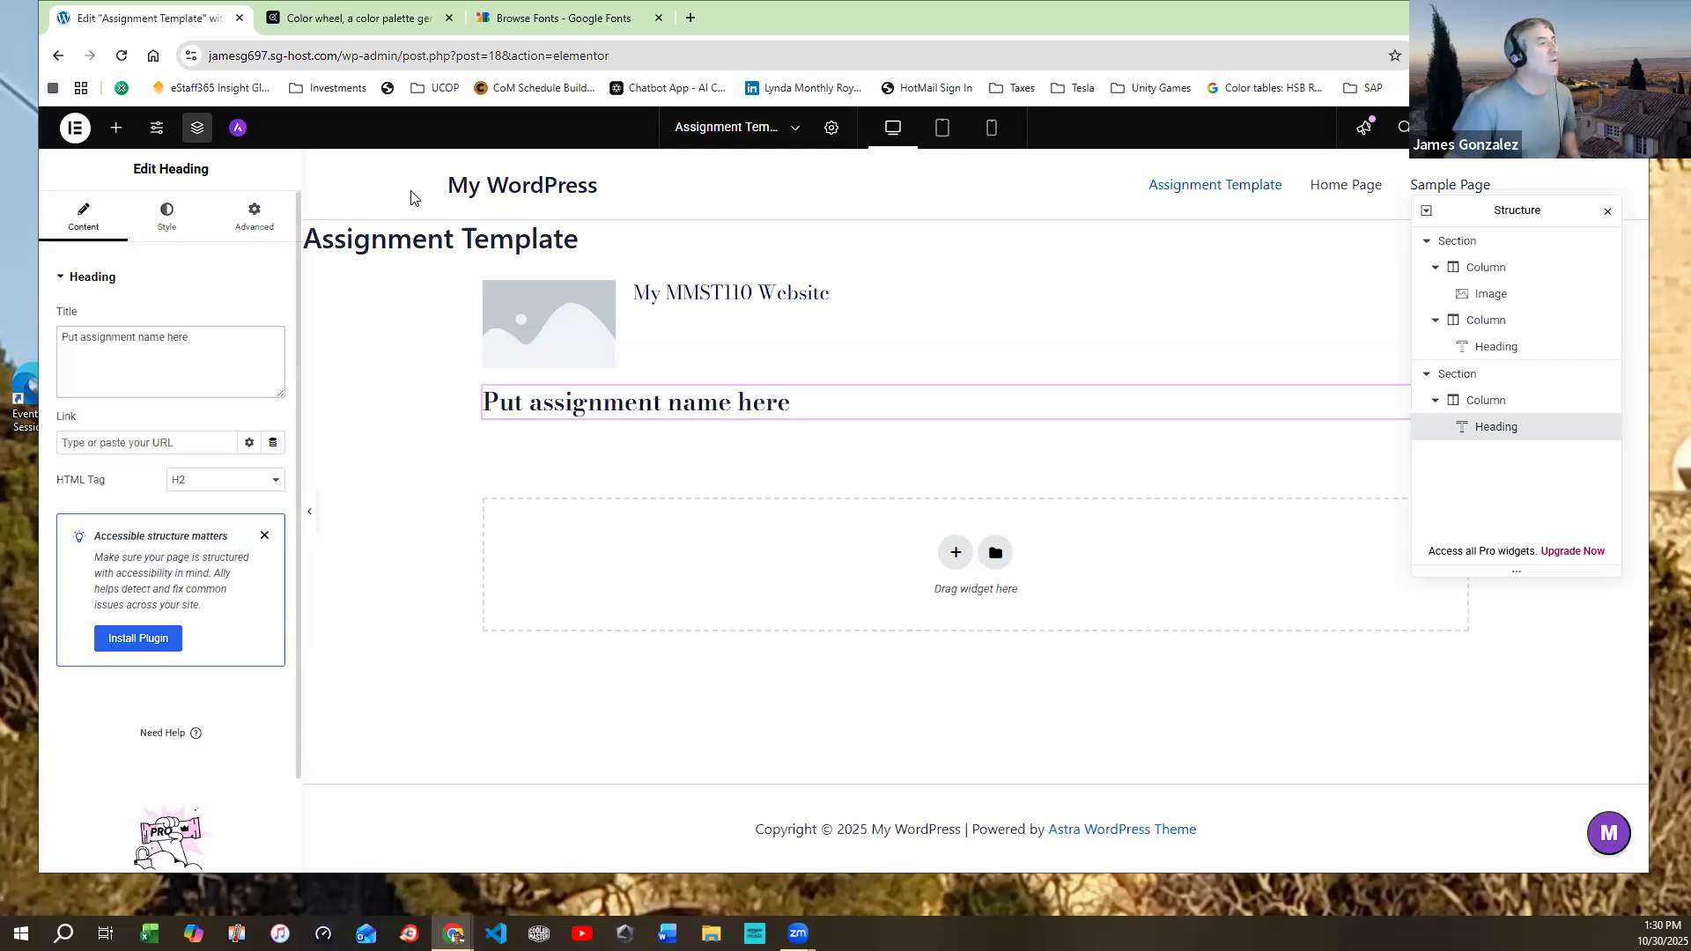
Set the font style of the "Put assignment name here" heading to Italic
drag(198, 339, 29, 190)
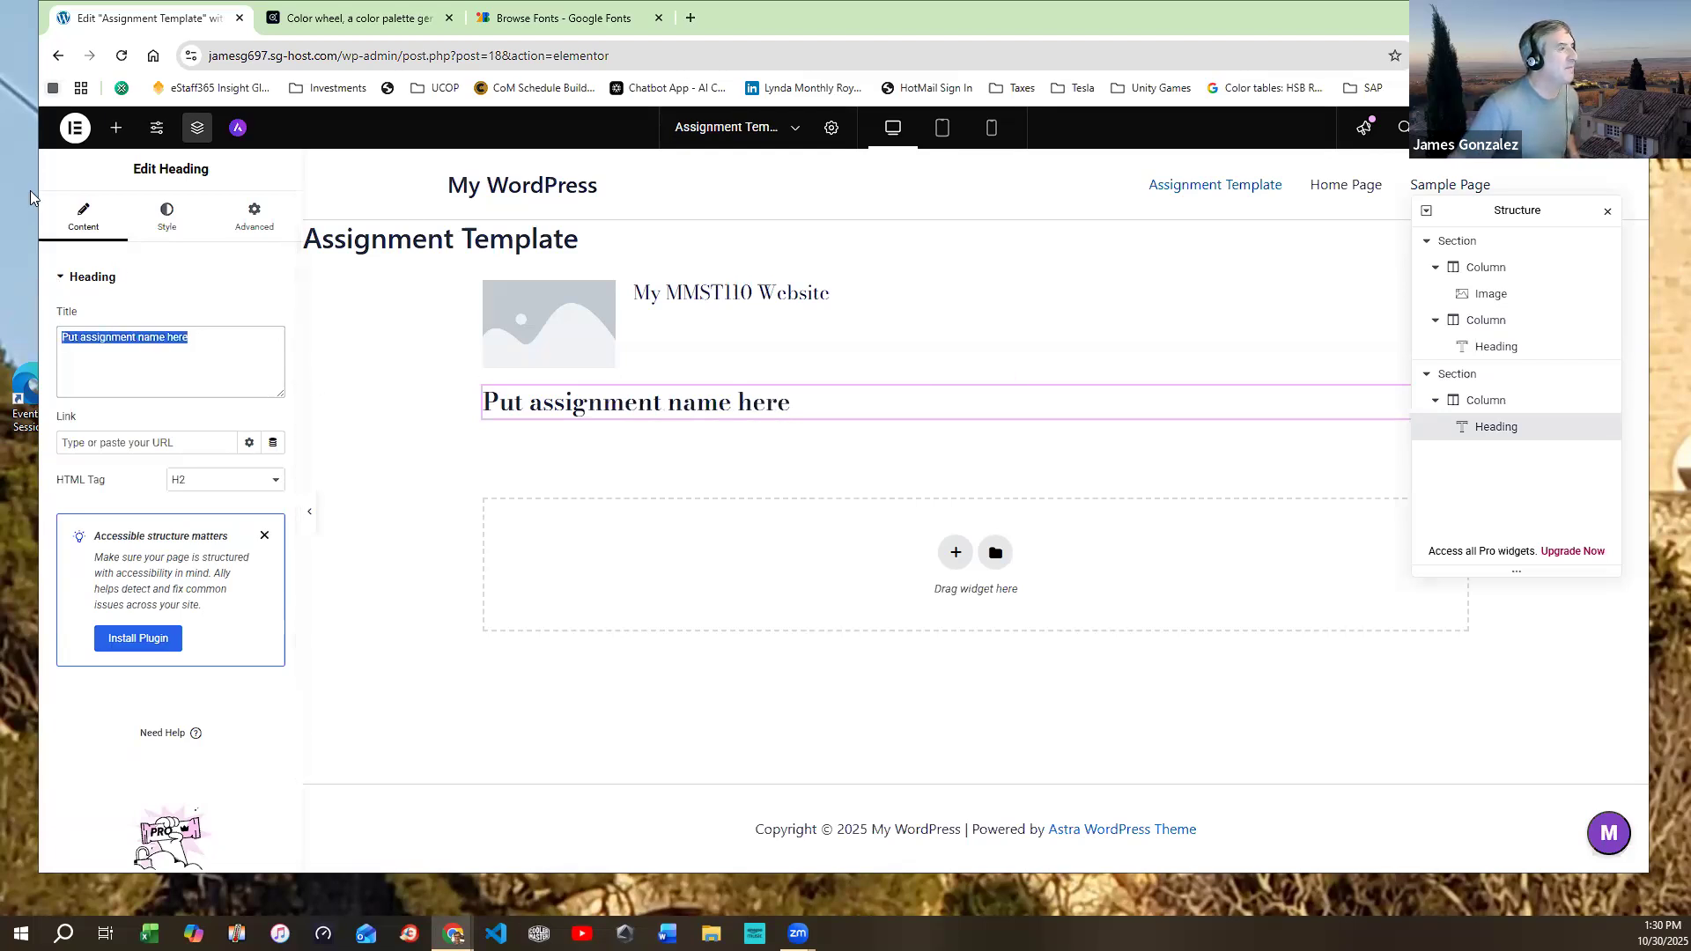
click(166, 216)
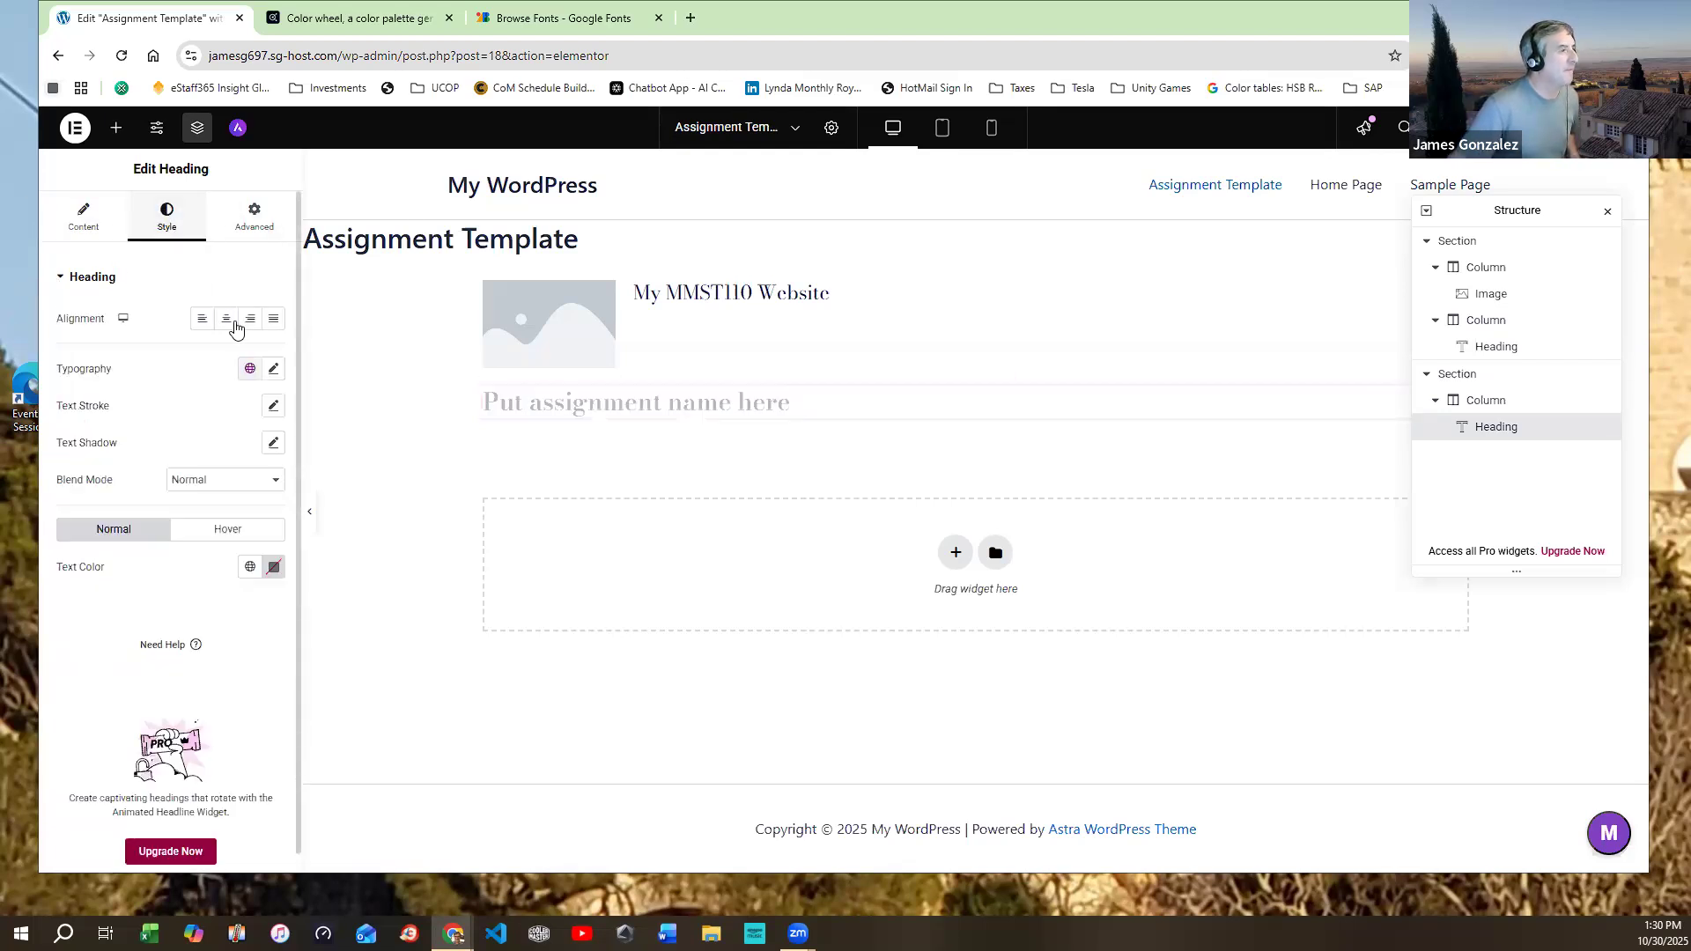
click(273, 370)
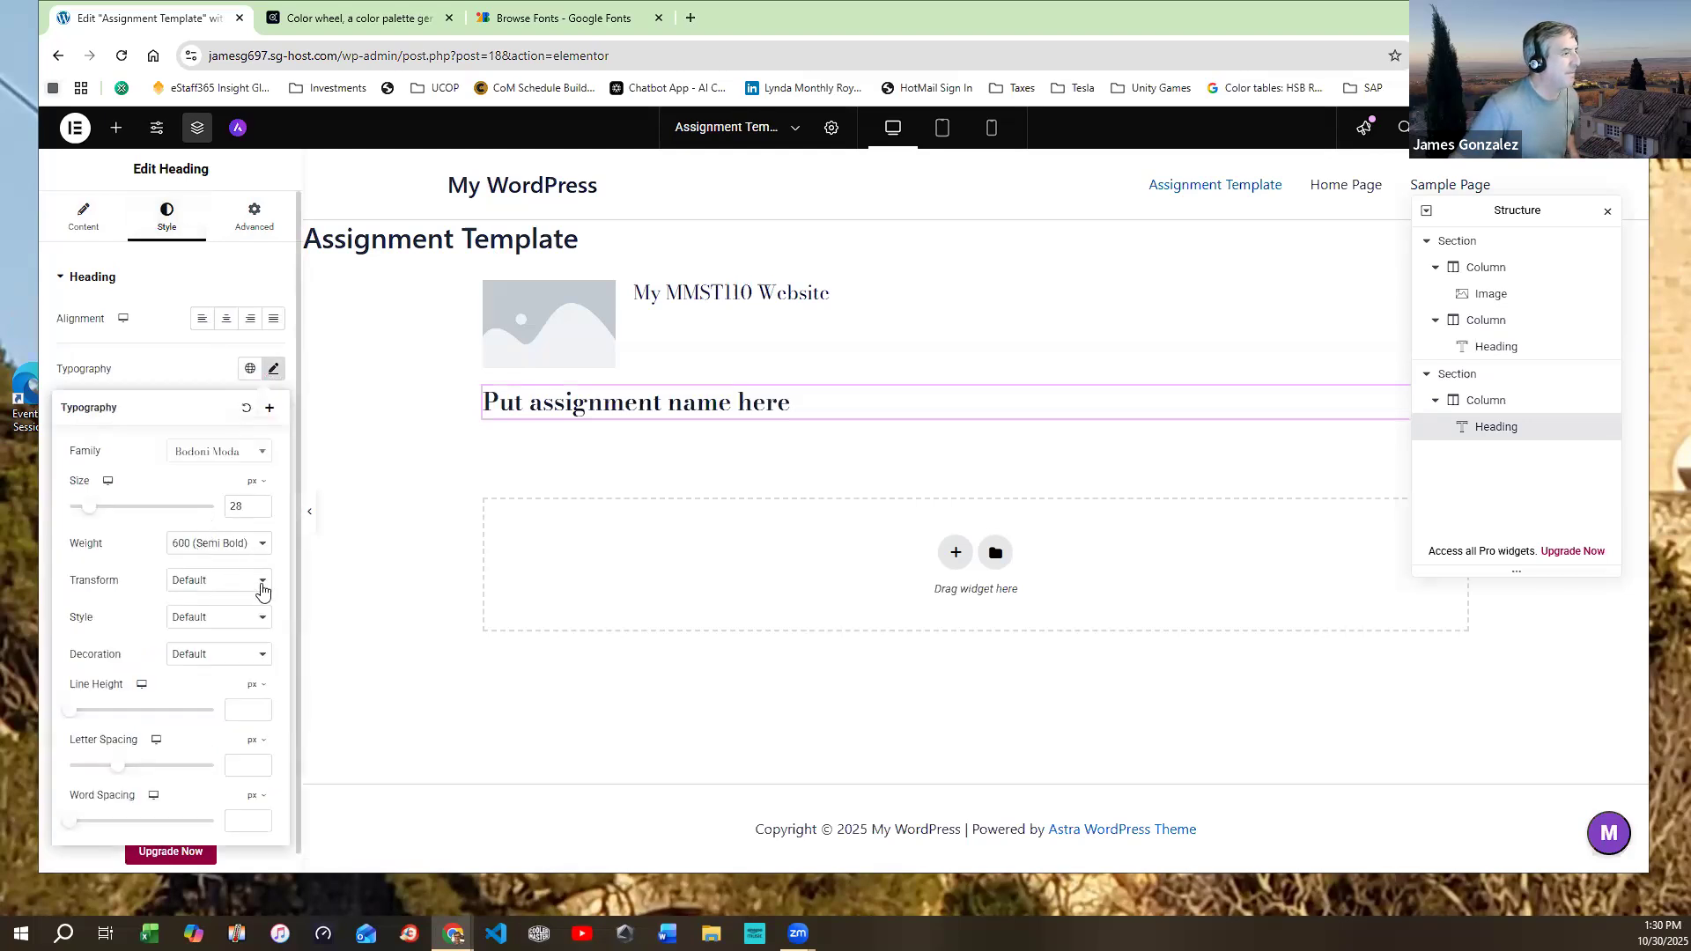
click(261, 620)
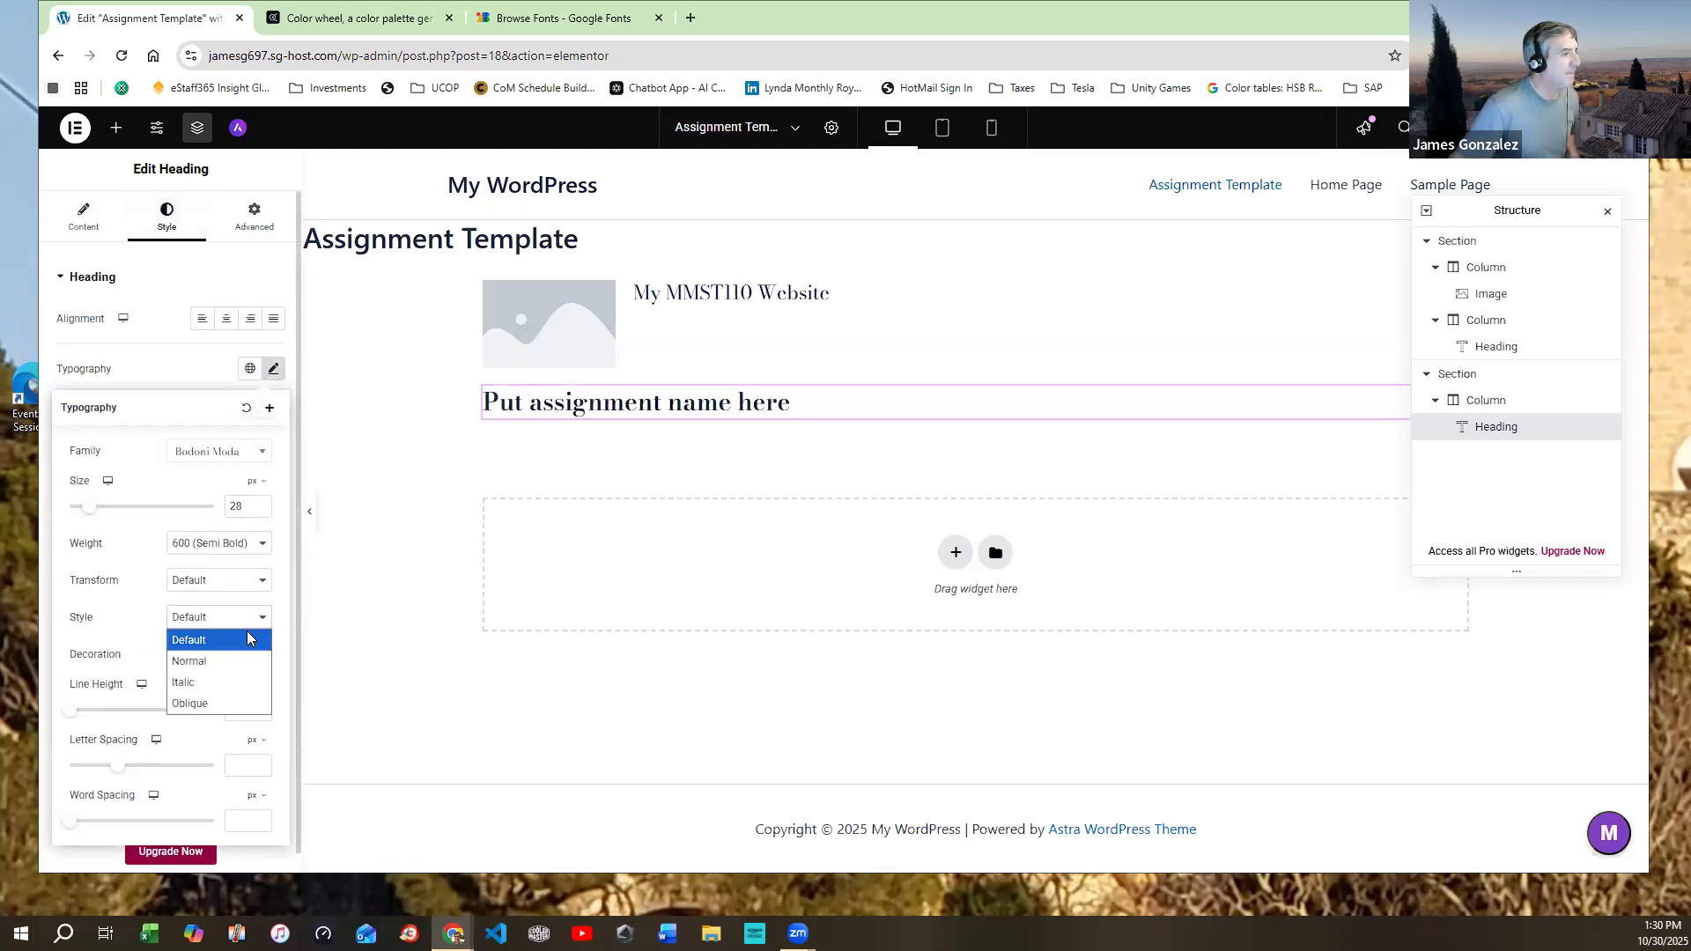
click(221, 684)
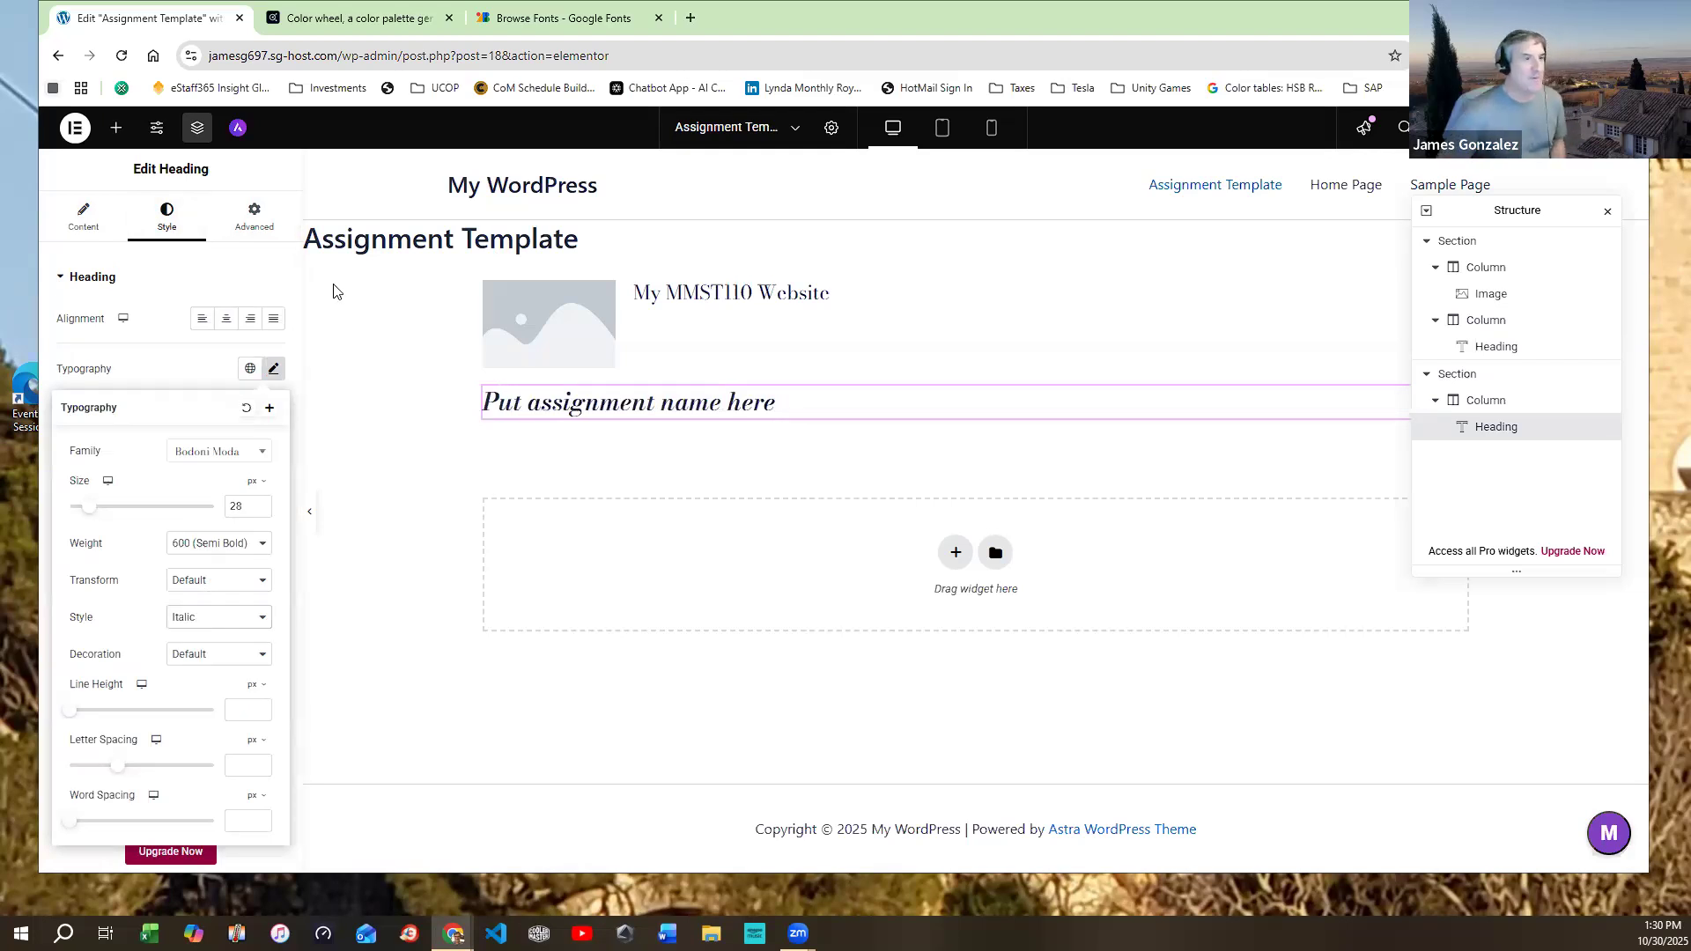
Add a two-column section below the assignment name, with an image widget in the first column and a text editor in the second
click(954, 557)
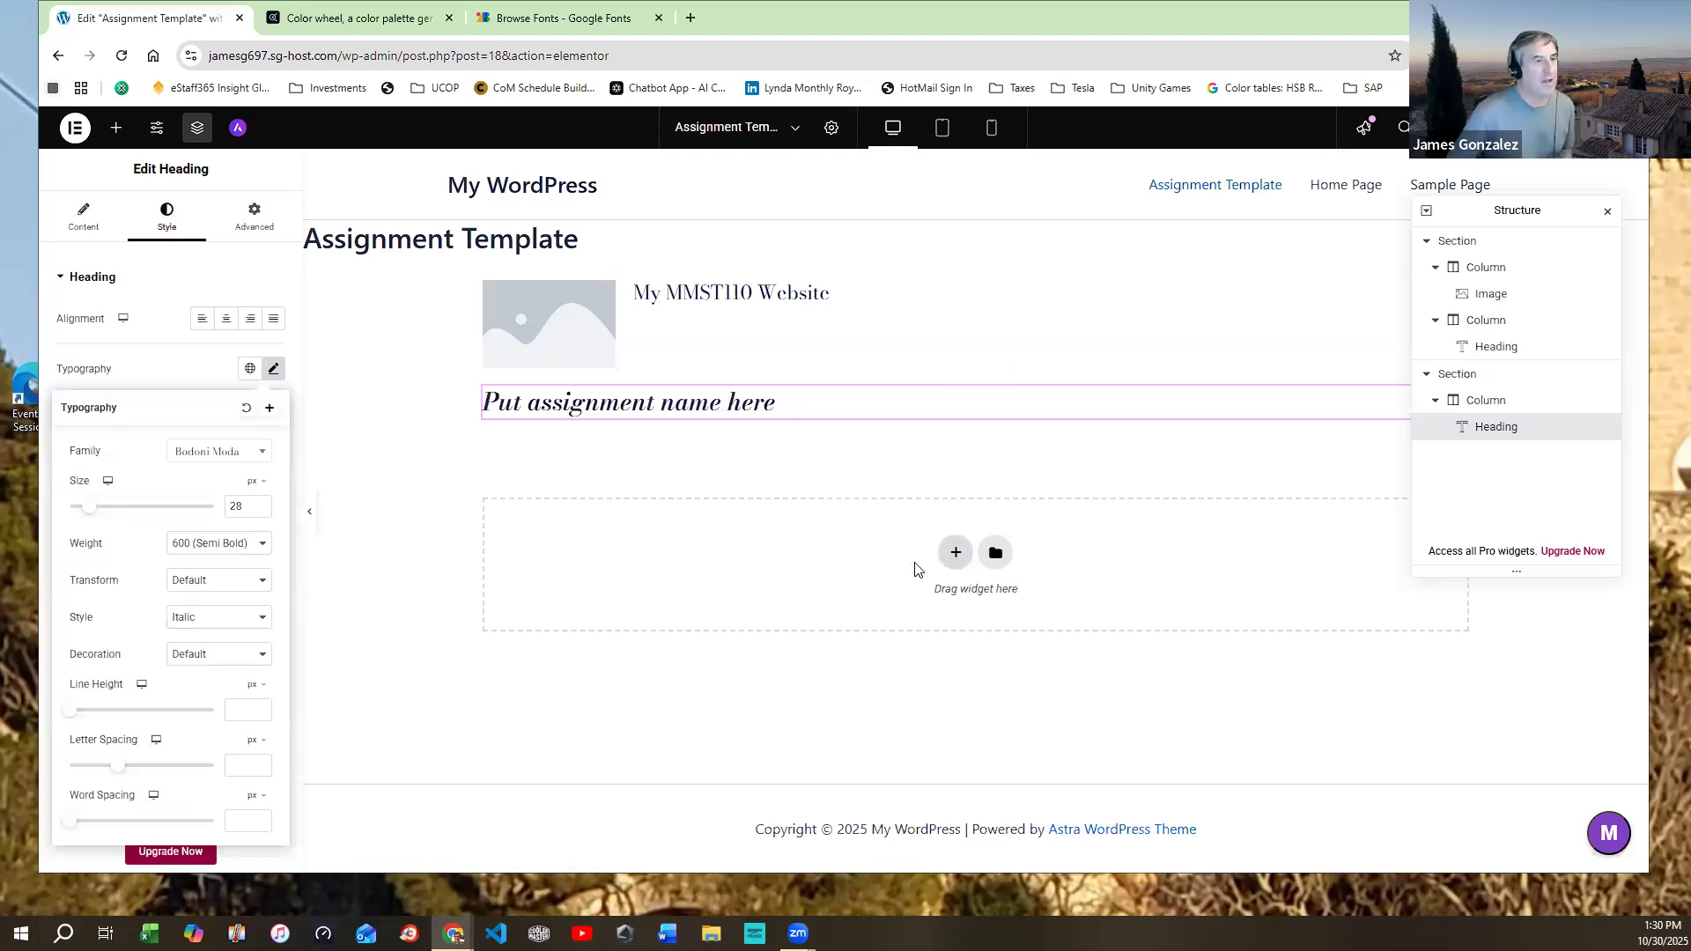
click(821, 586)
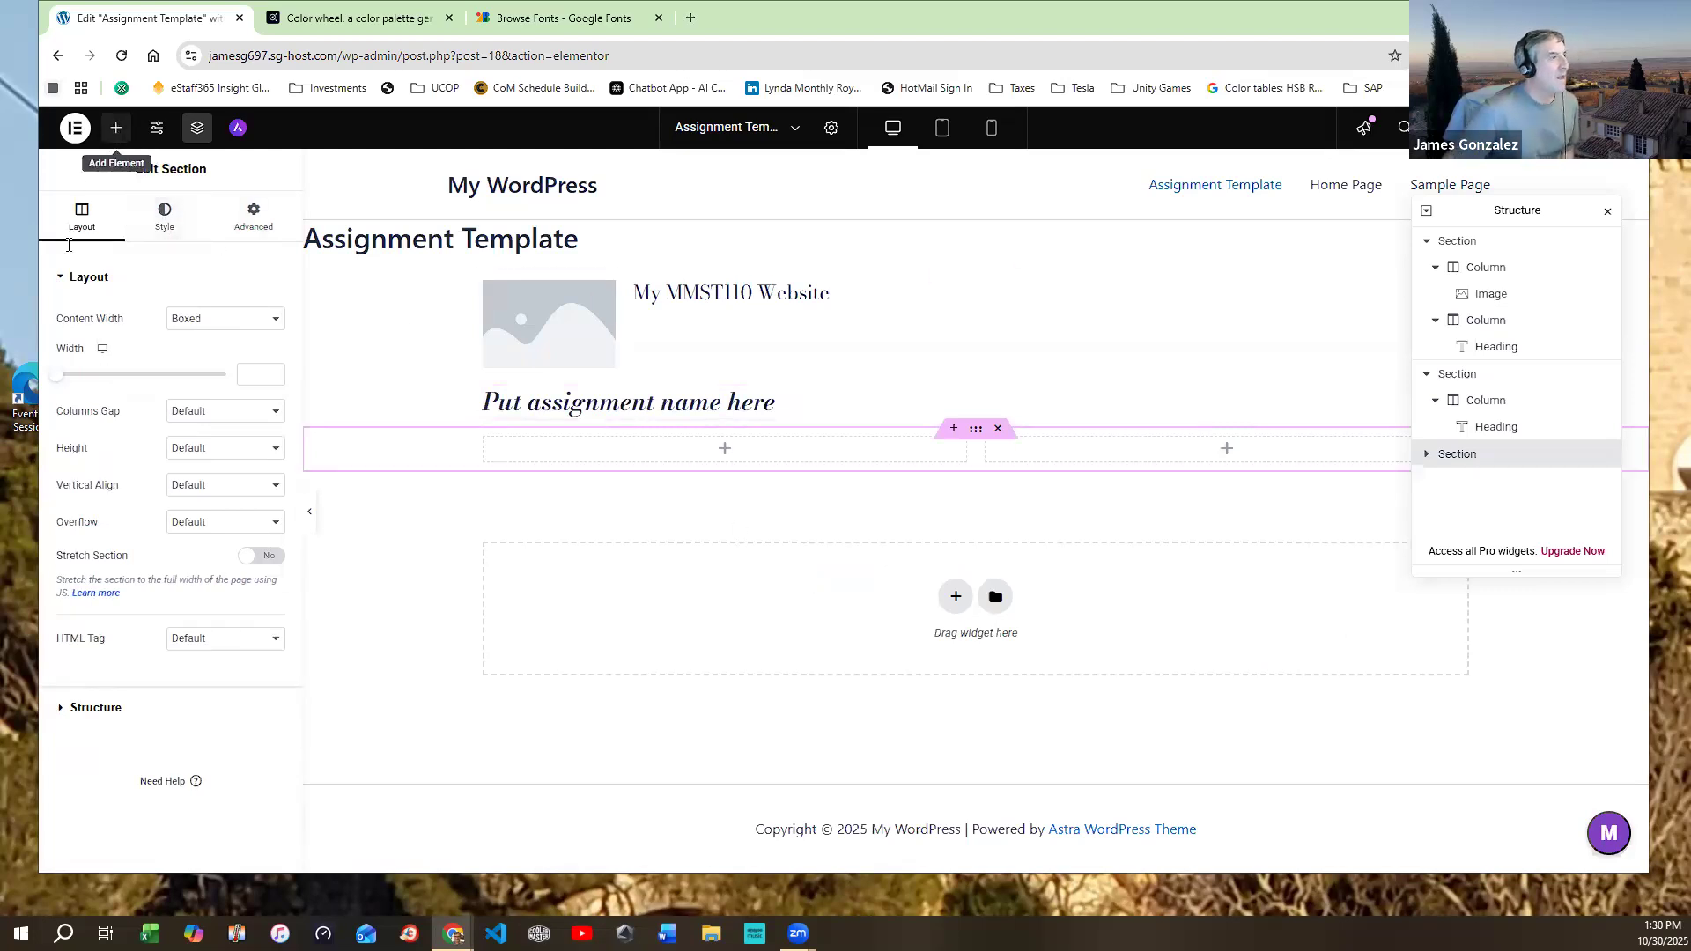
click(115, 128)
drag(97, 447, 886, 440)
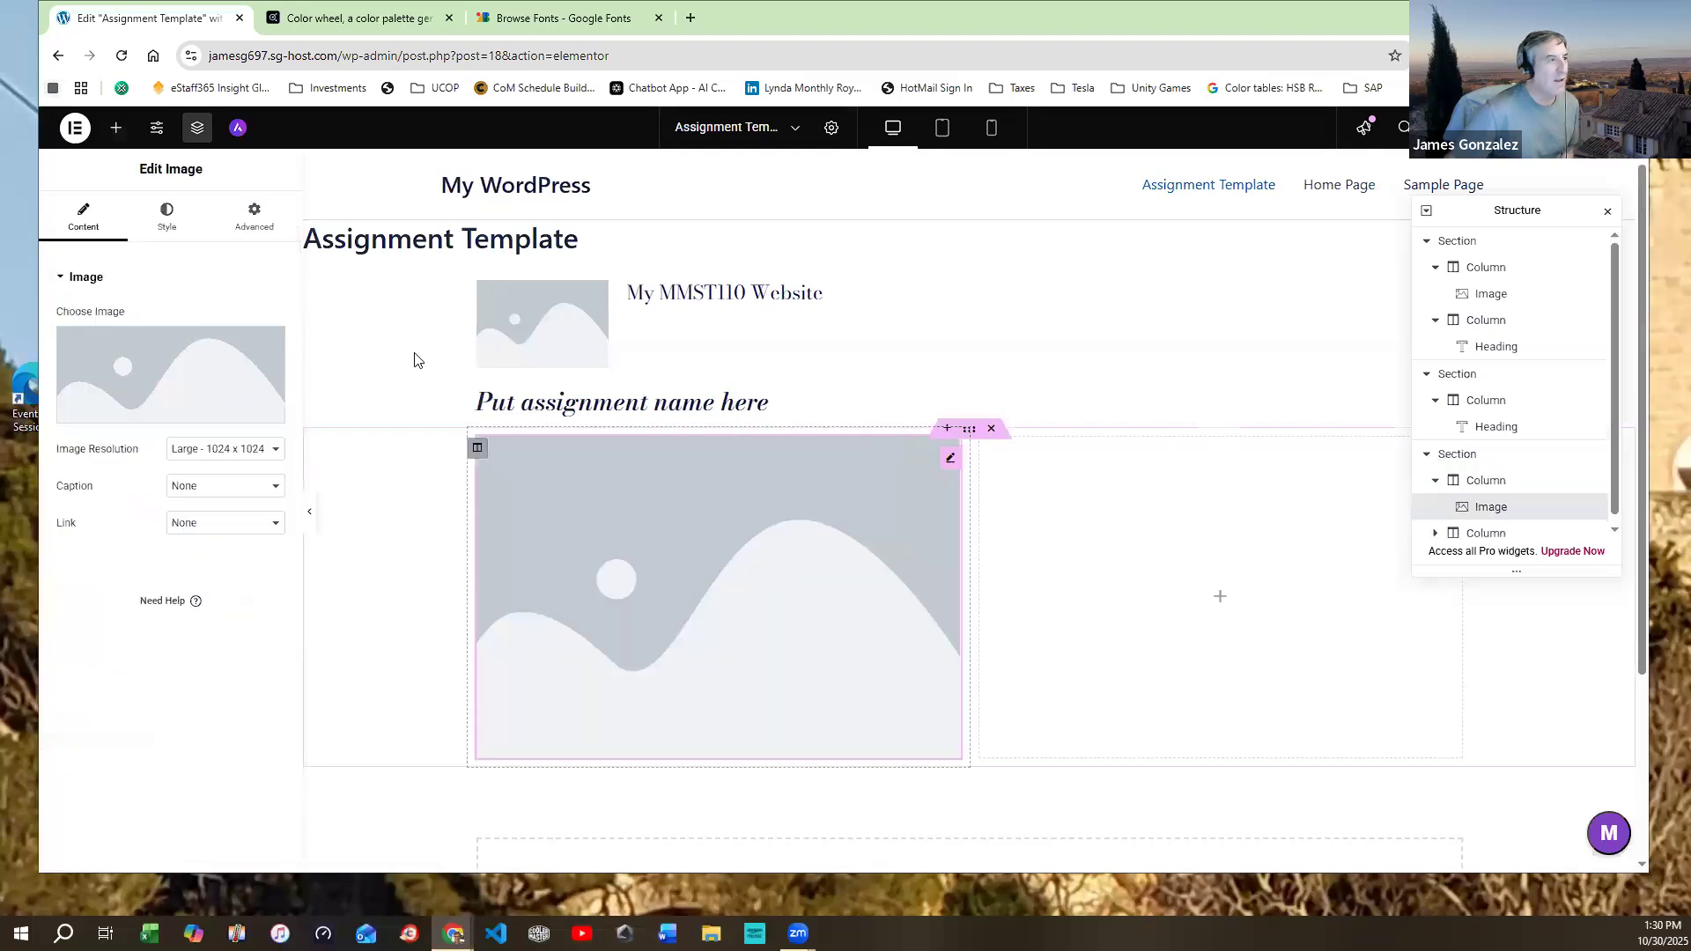
click(116, 128)
drag(233, 436, 1144, 543)
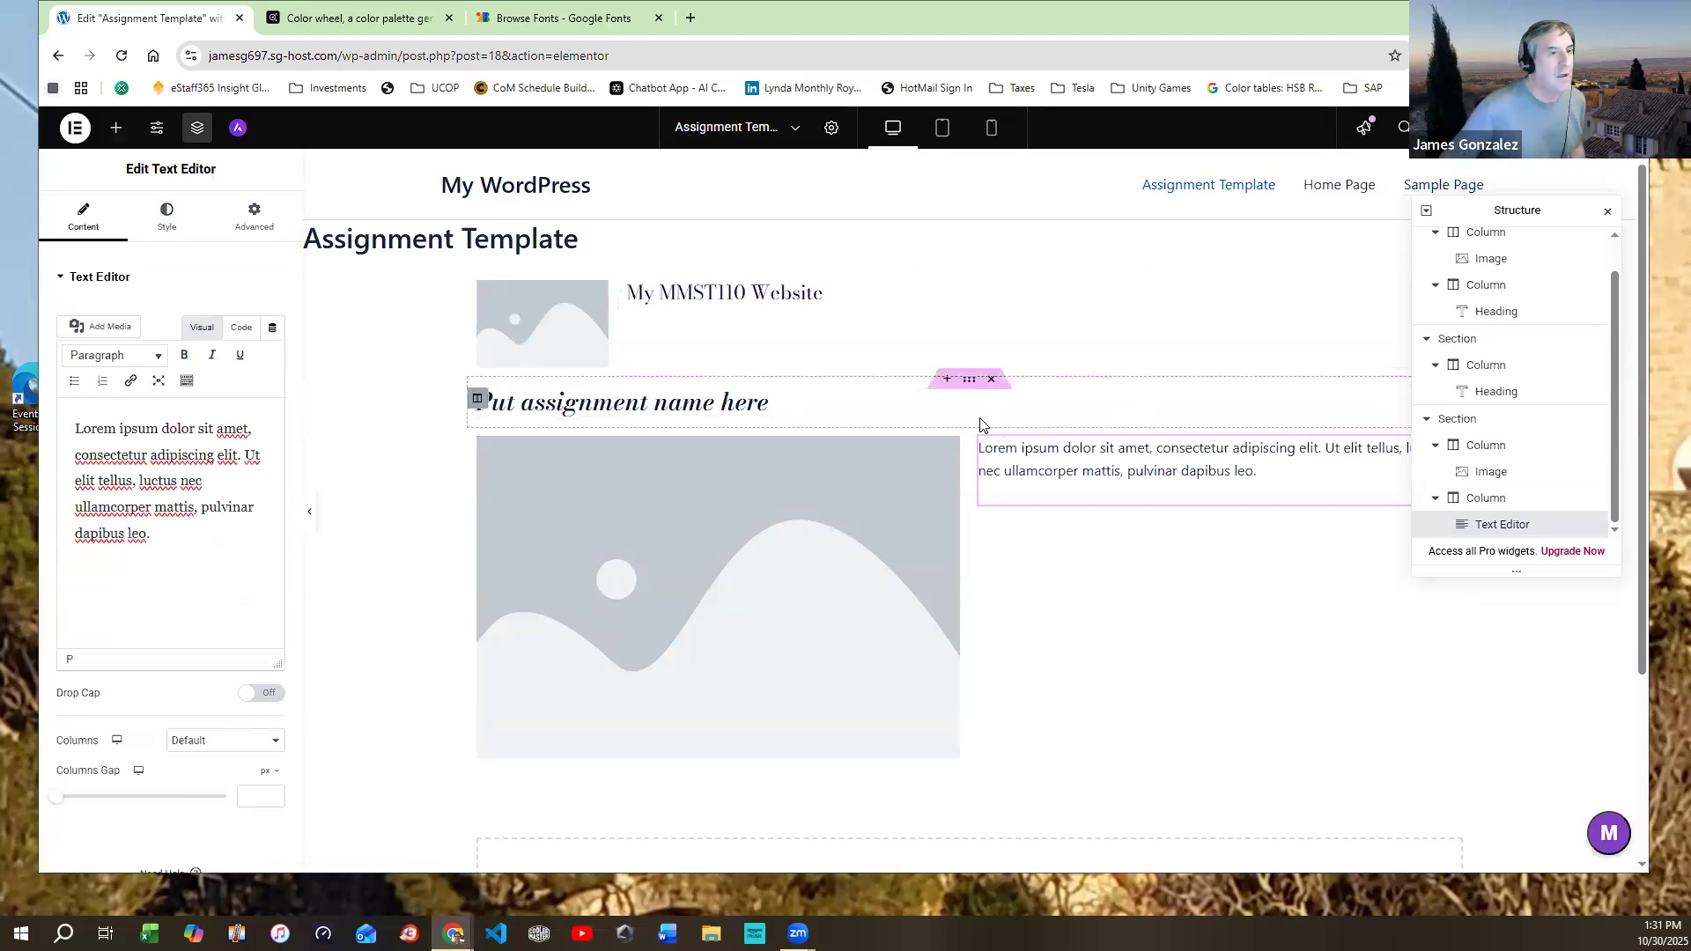
Insert a section with four equal columns above the assignment name heading and place a button widget in its first column
click(945, 380)
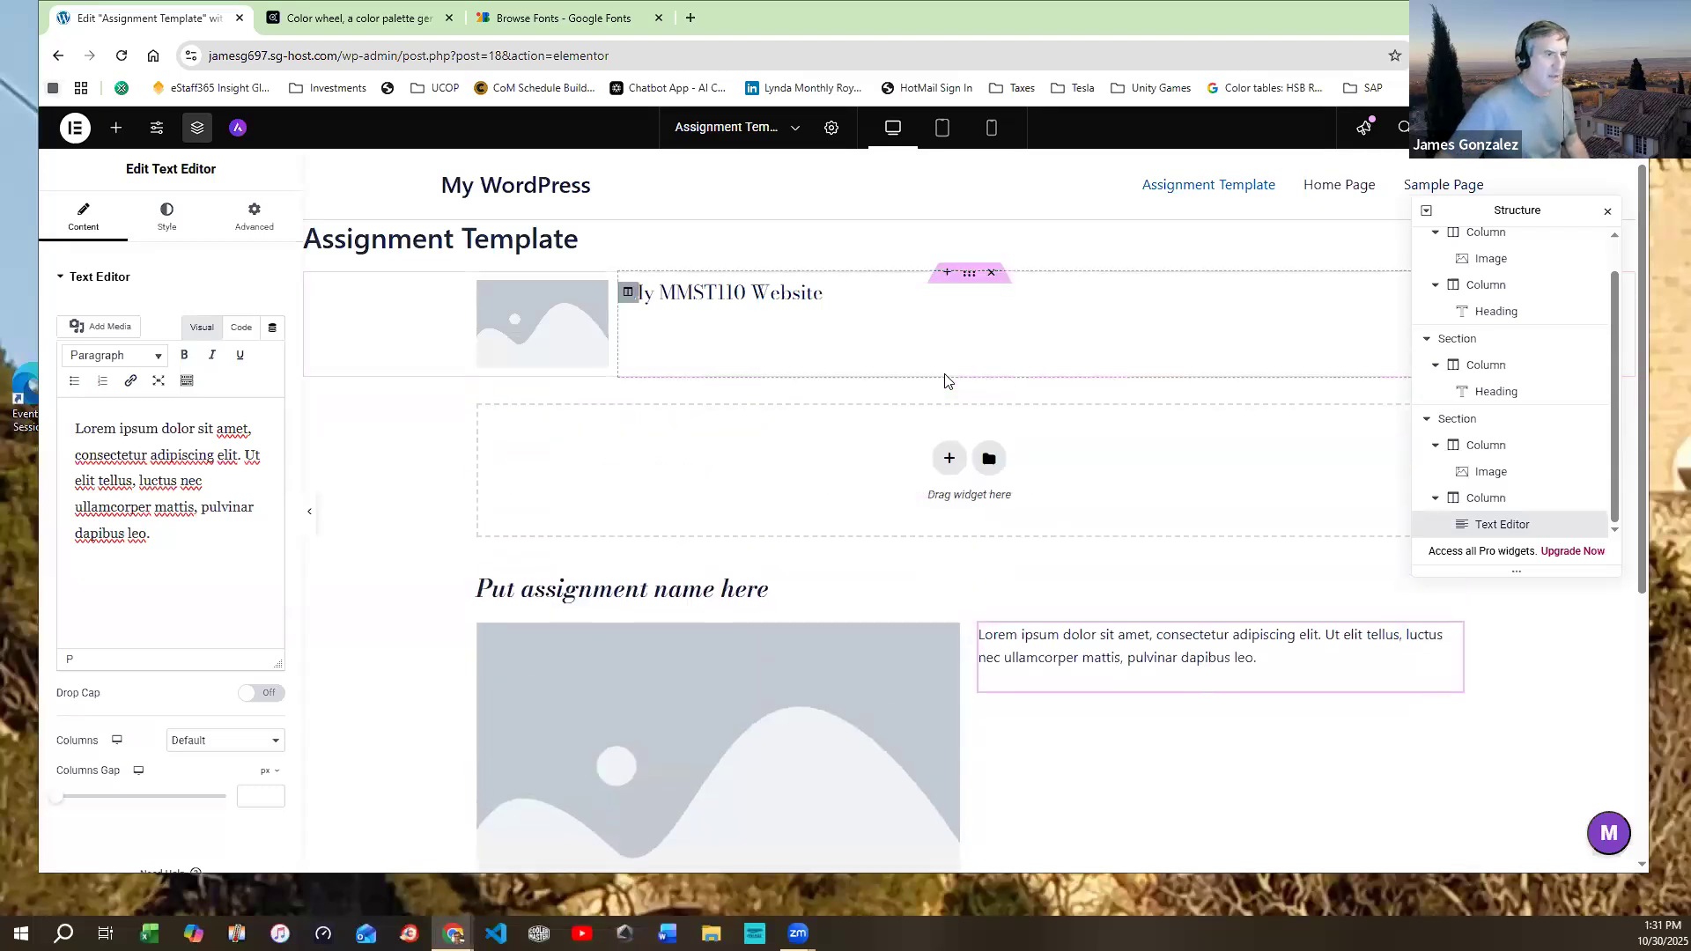
click(951, 456)
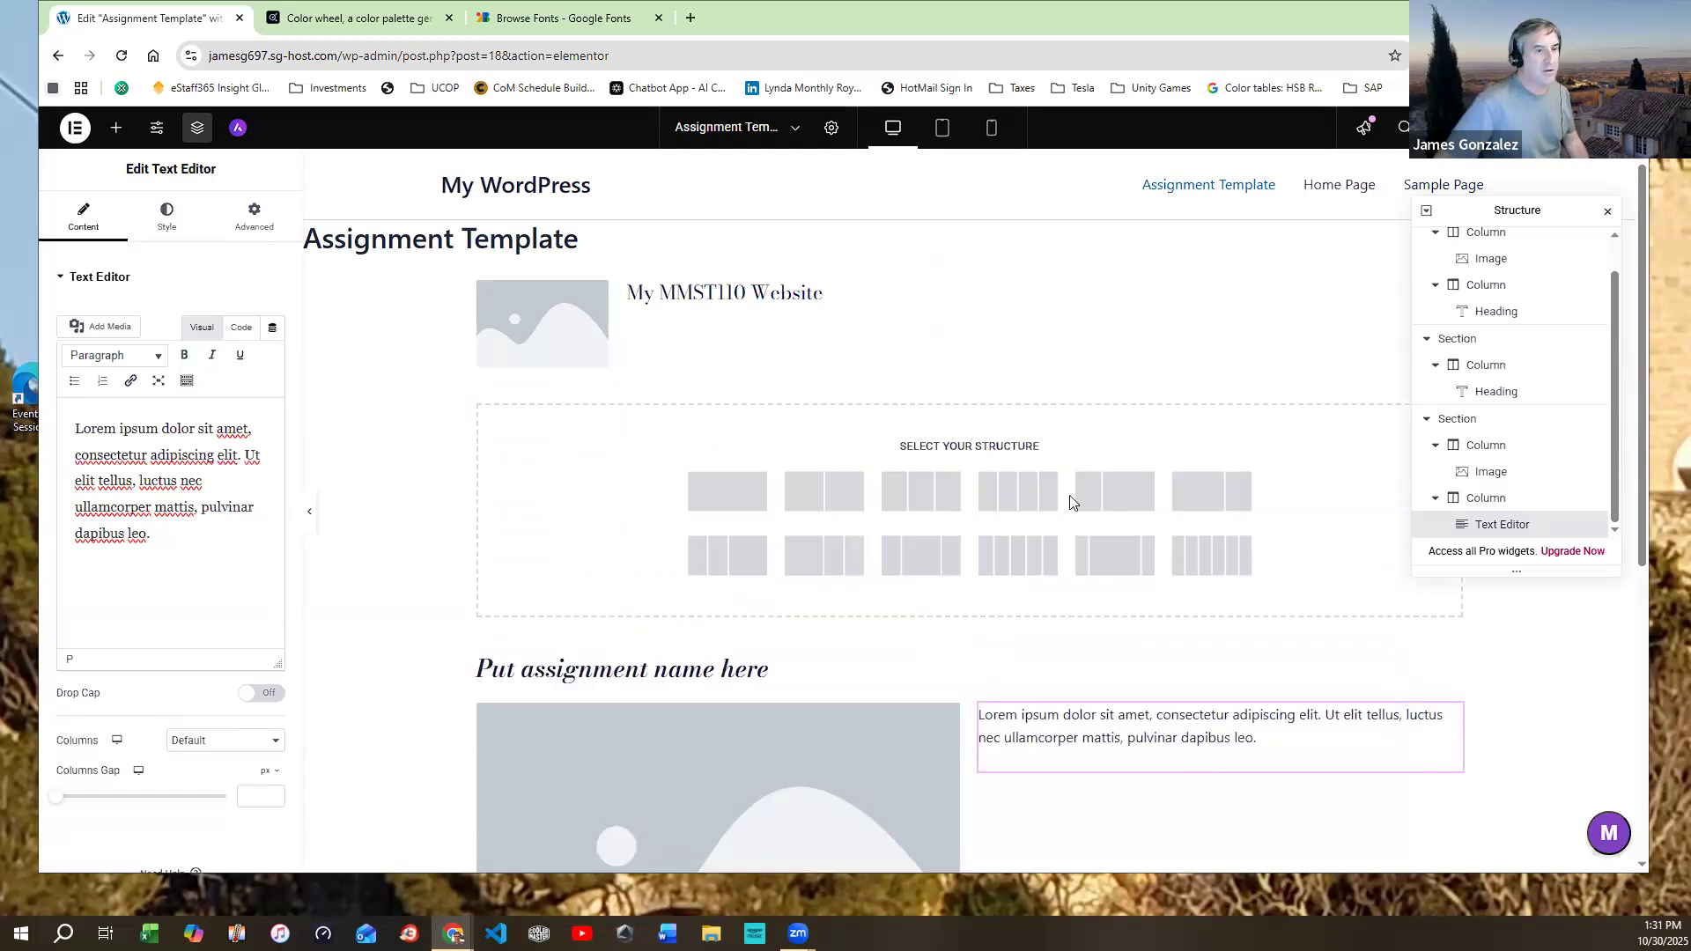
click(1021, 496)
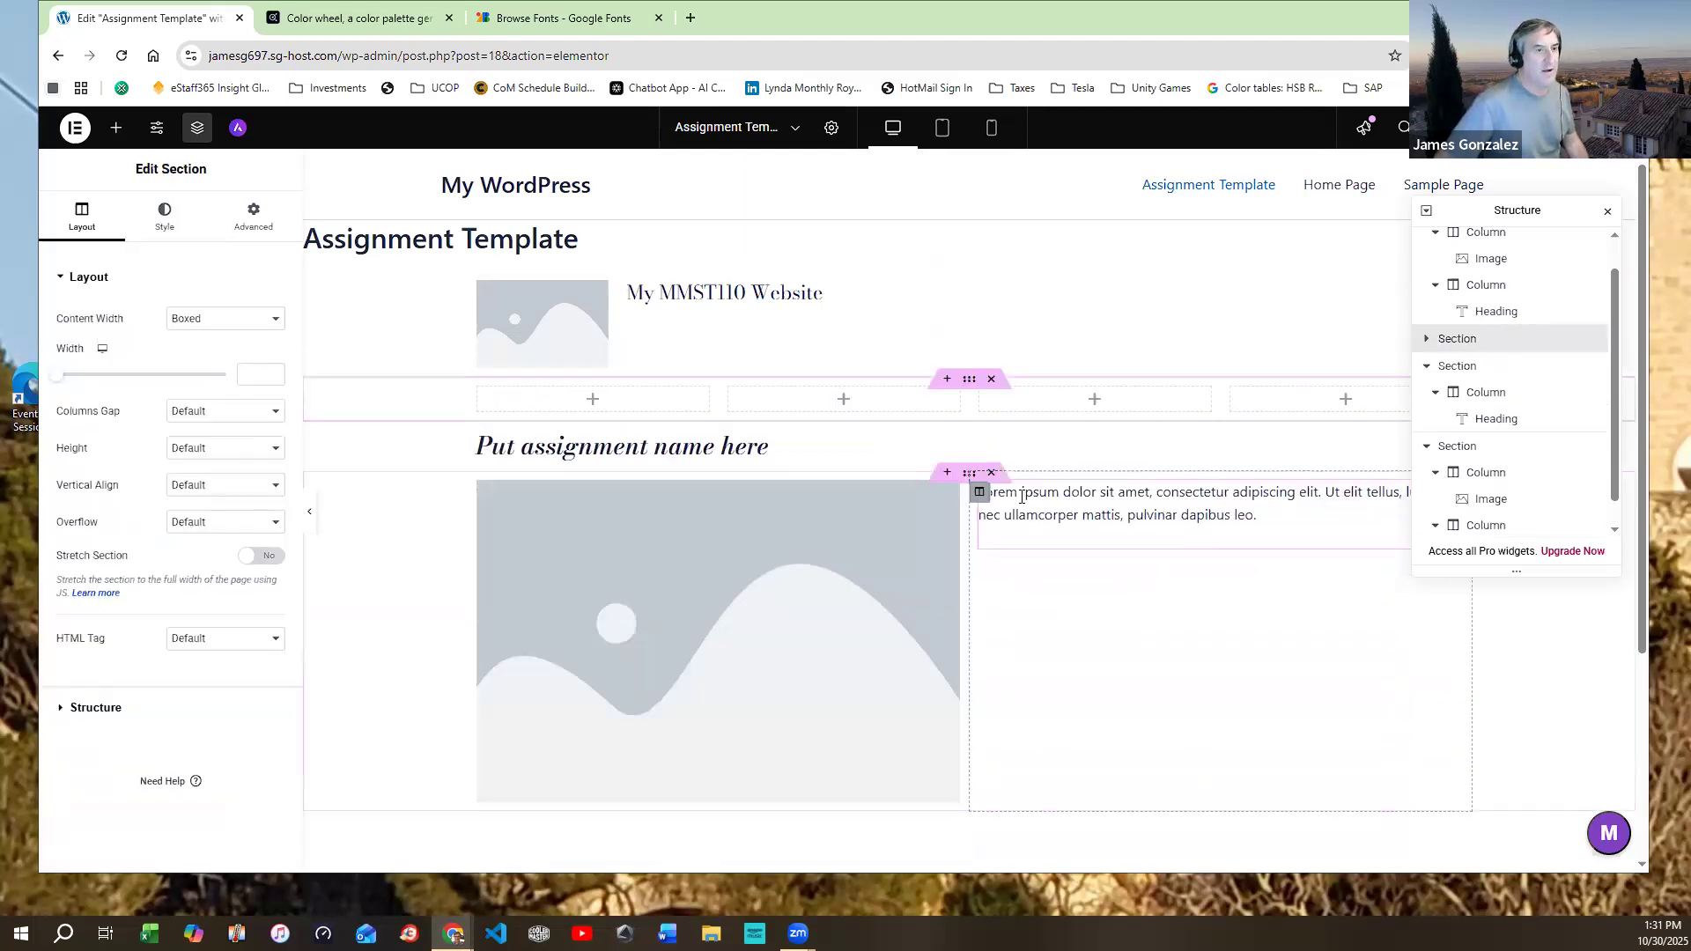
click(115, 129)
drag(220, 529, 511, 399)
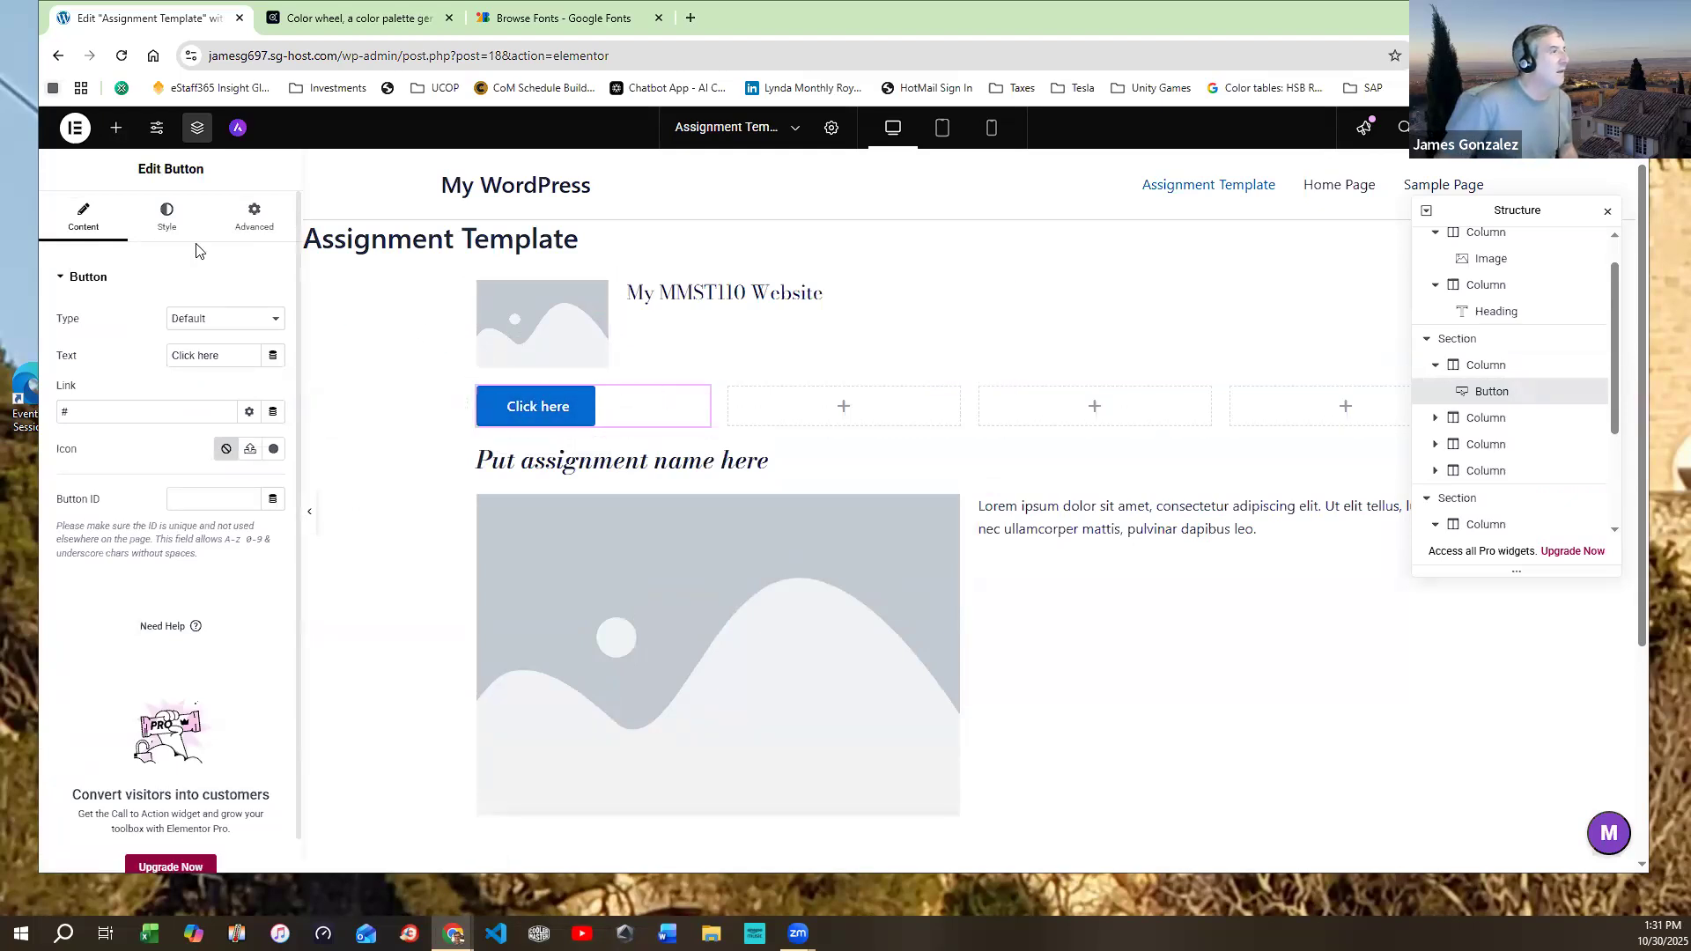
Set the "Click here" button's background color to the Accent global color
click(149, 198)
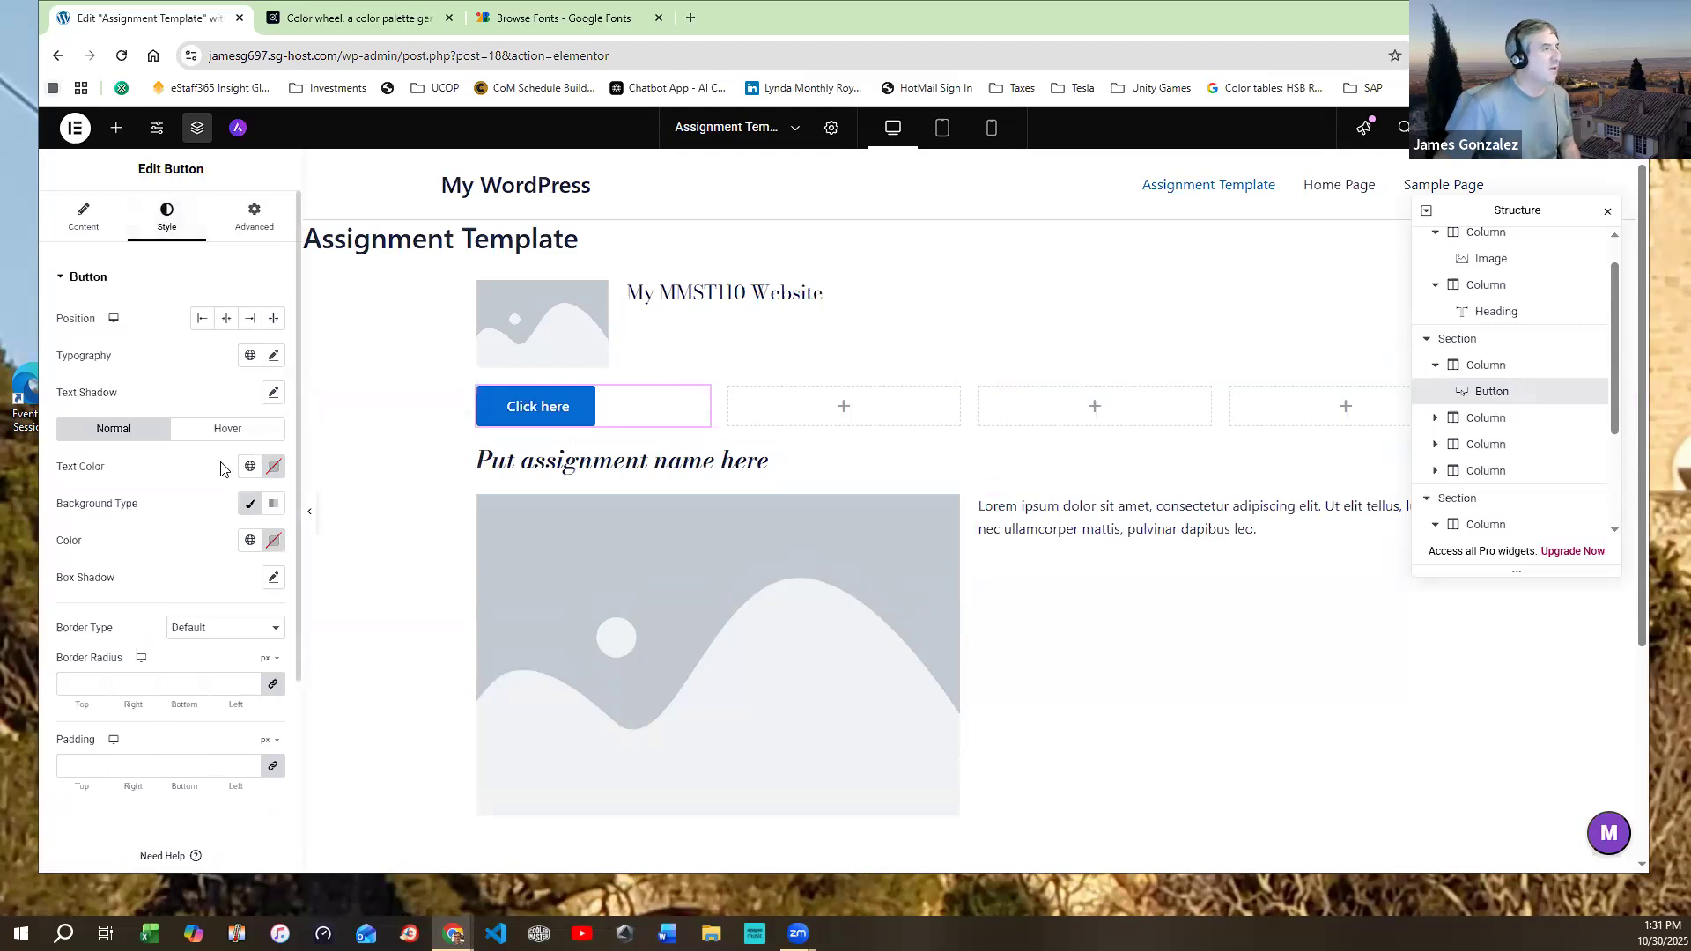
click(250, 542)
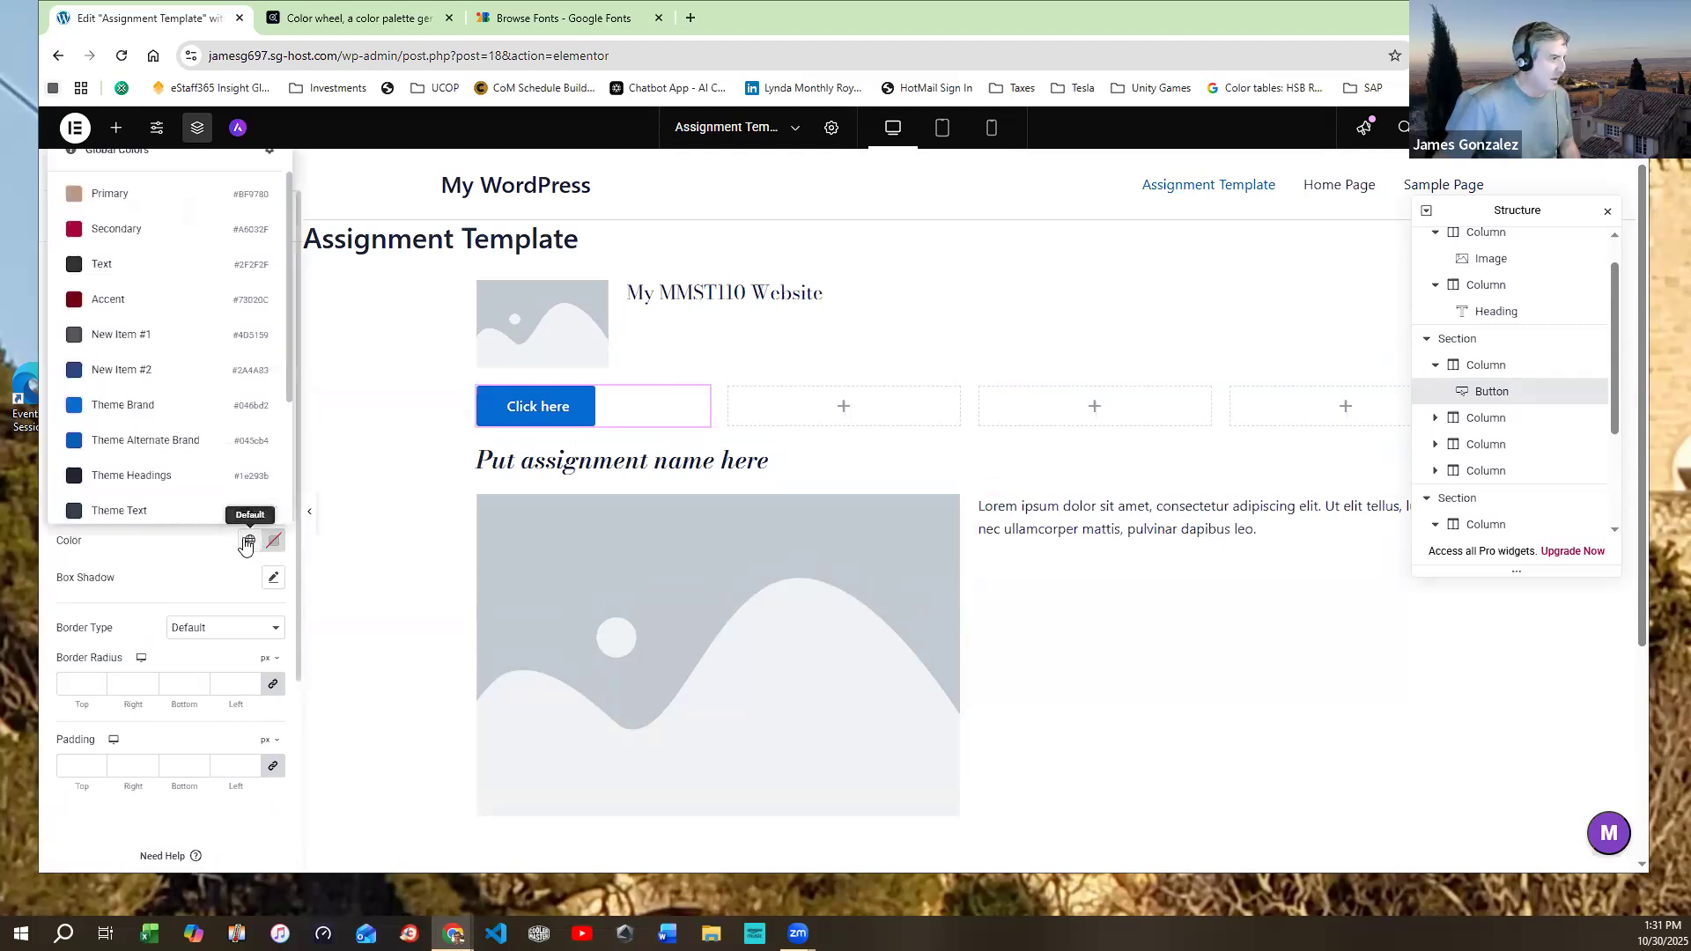
click(249, 541)
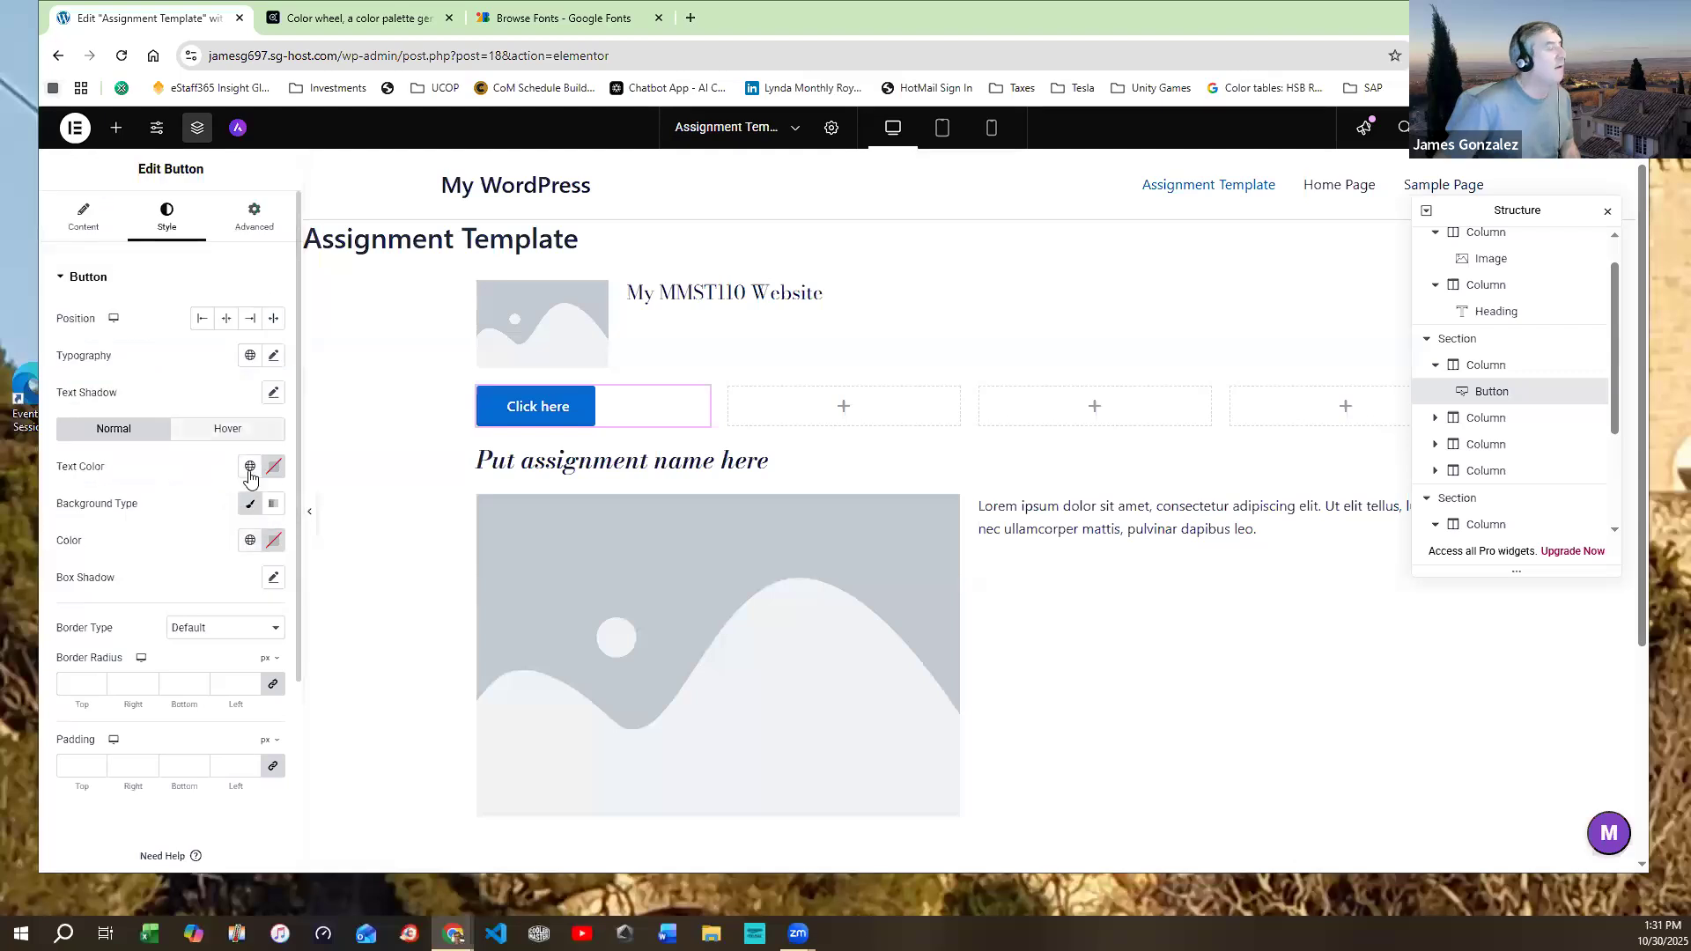
click(250, 541)
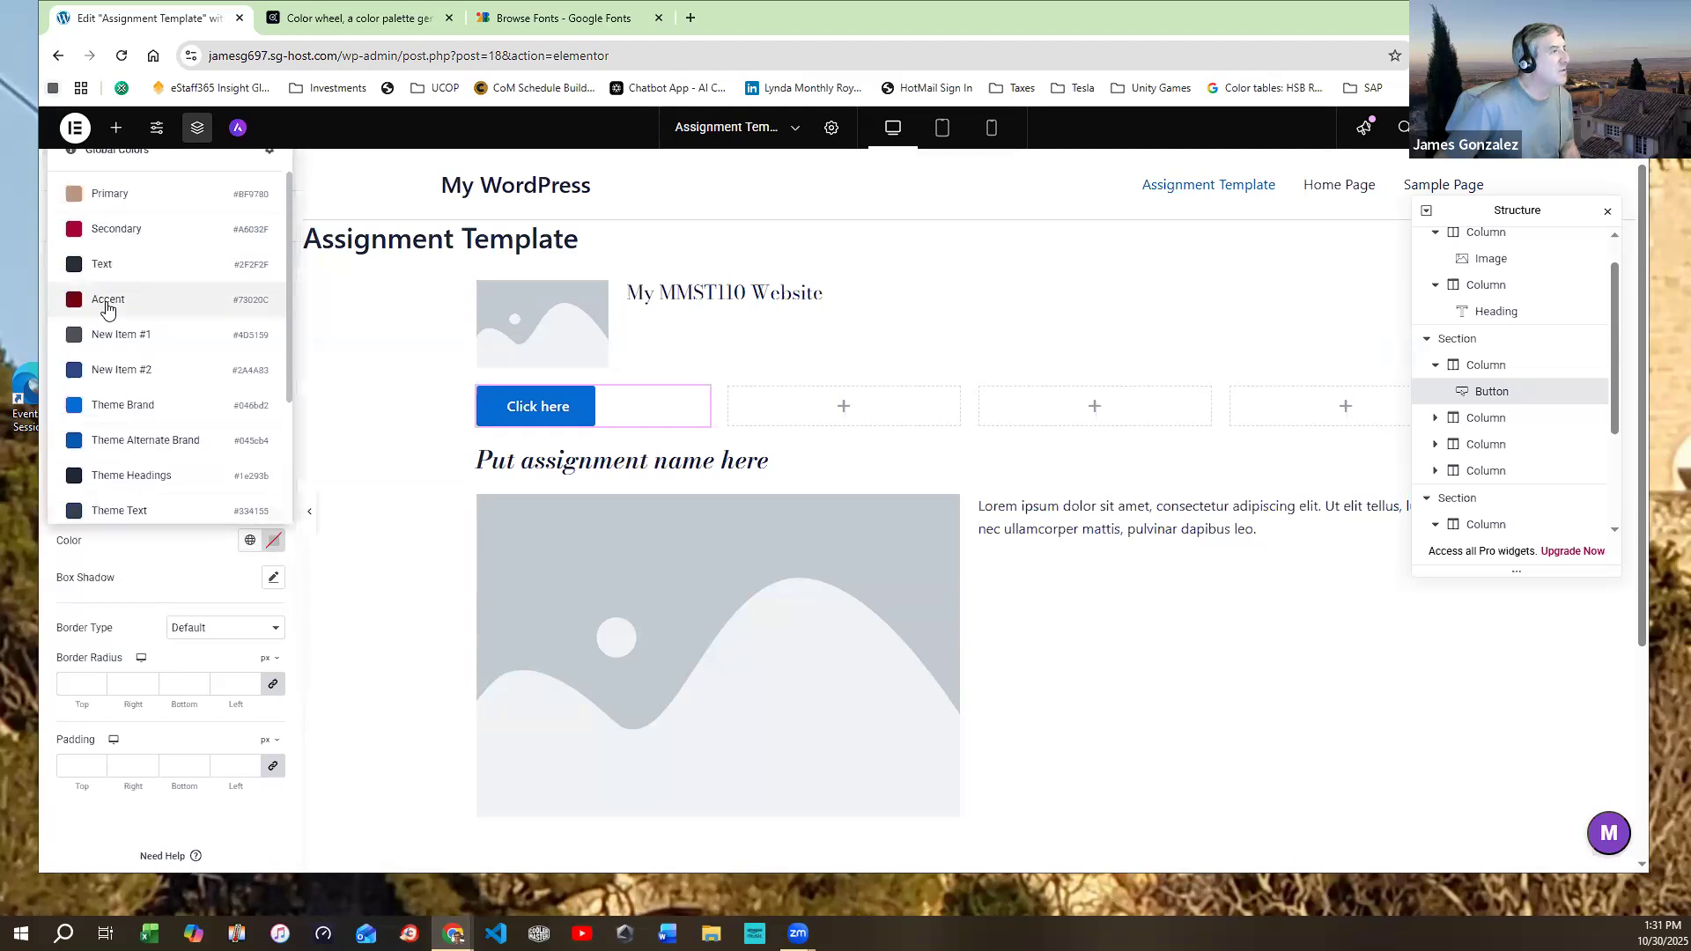
click(108, 300)
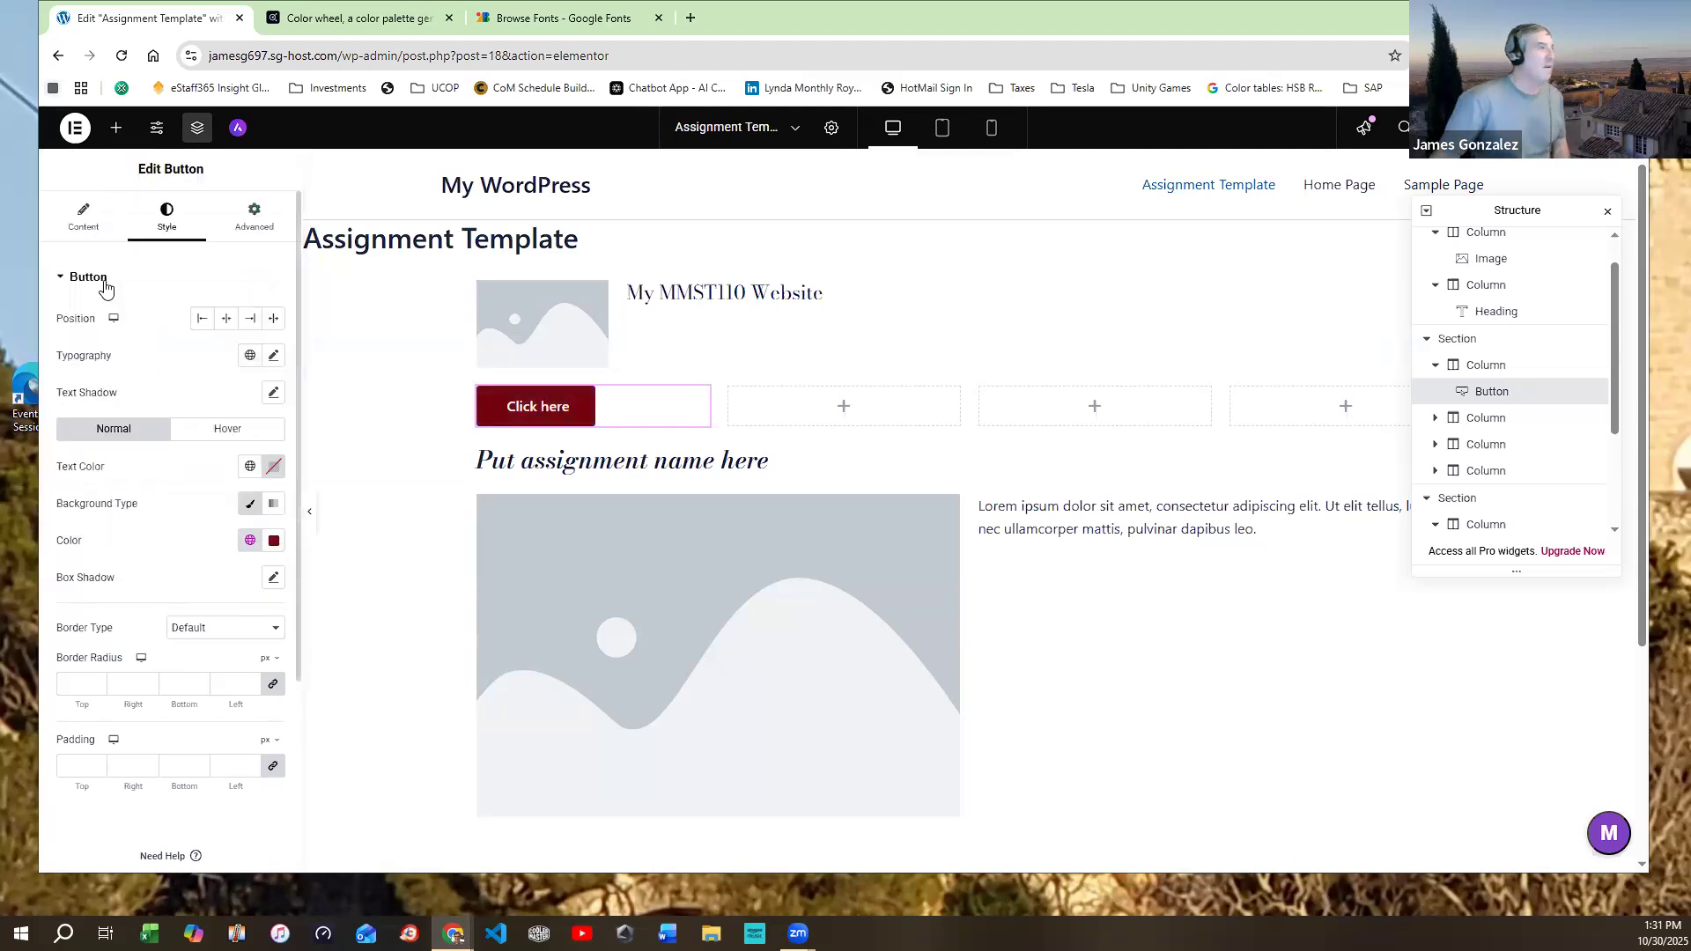
Try the Primary global color on the button's text, and settle on the white global color
click(250, 466)
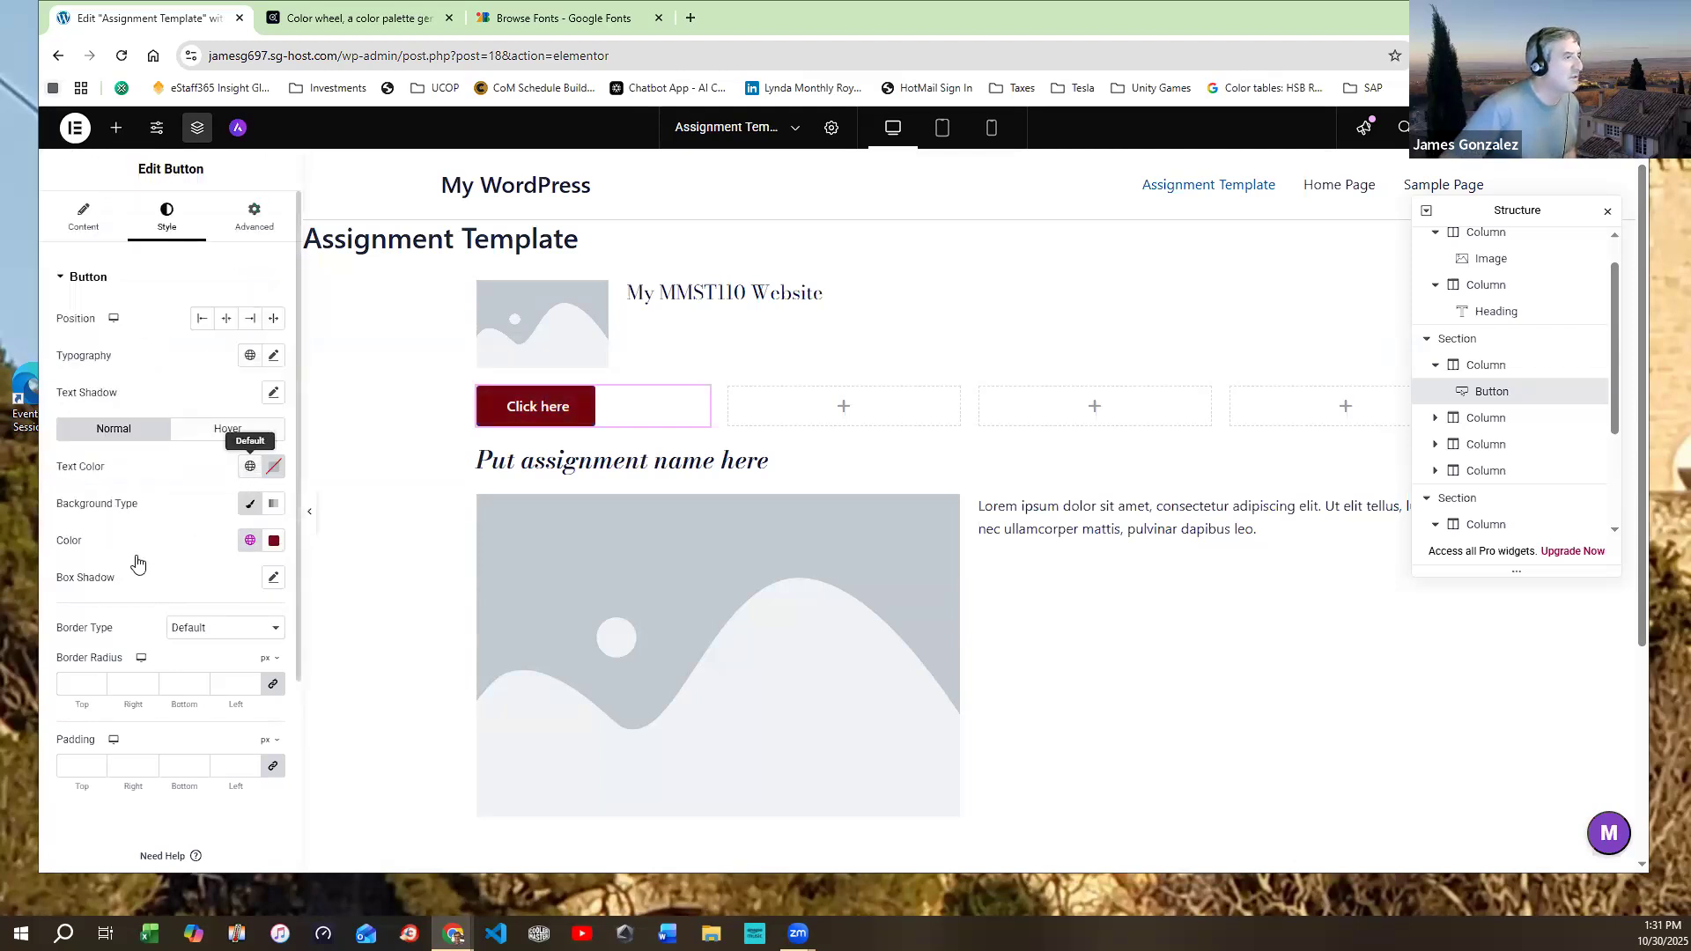
click(85, 554)
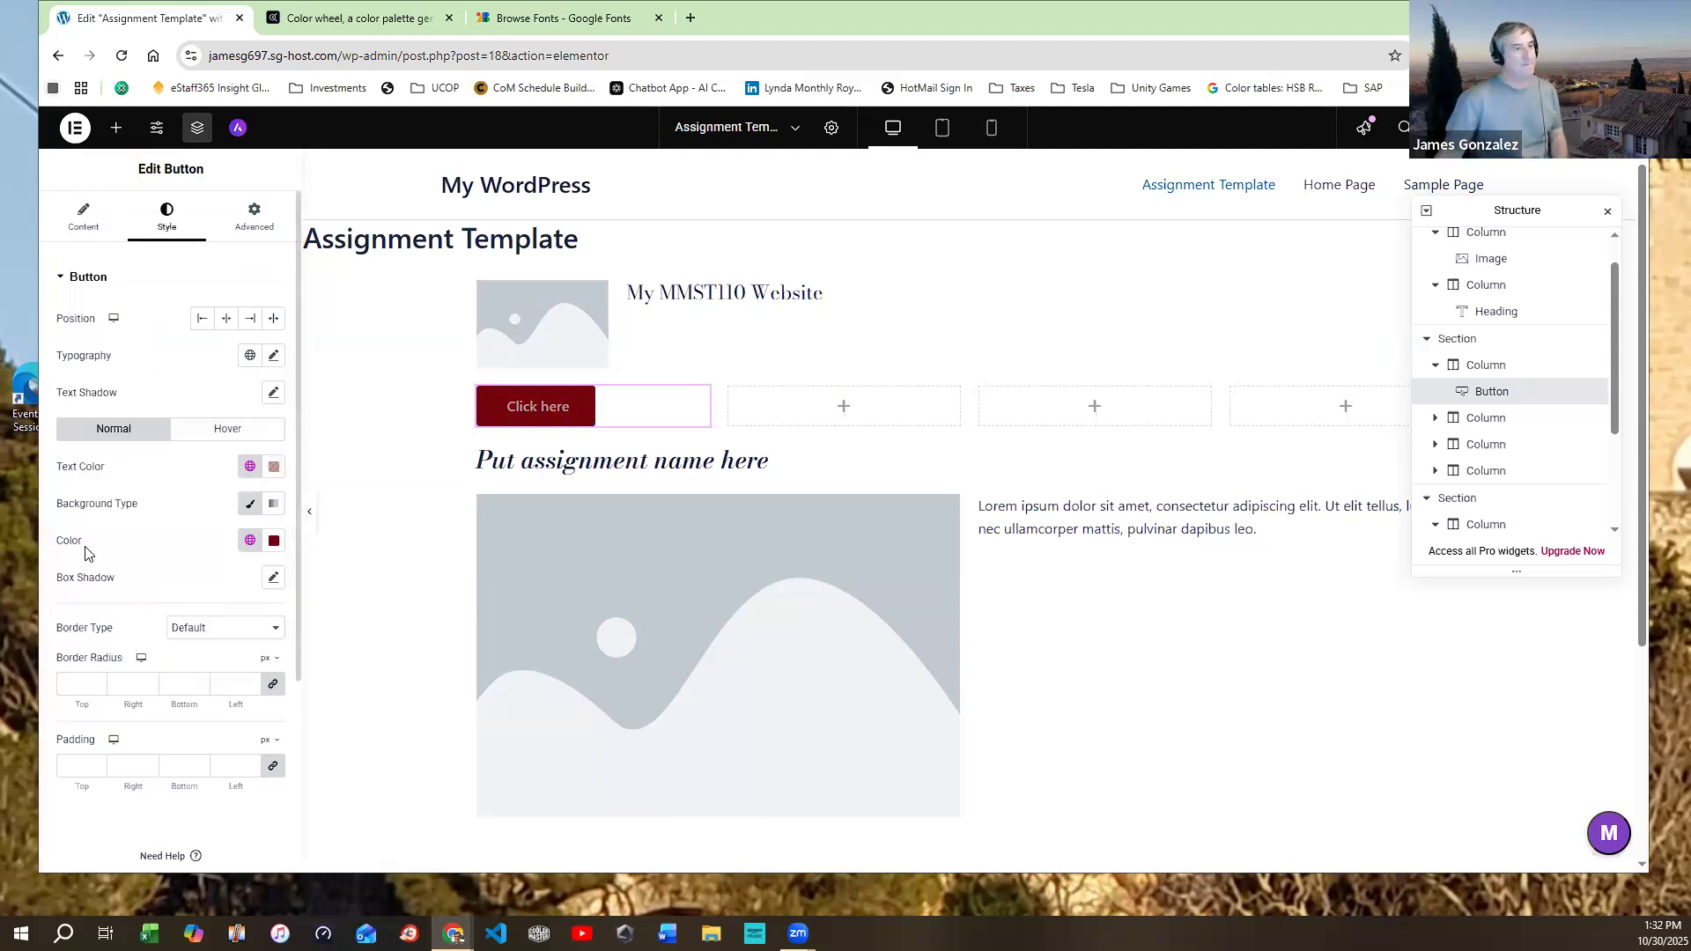
click(251, 466)
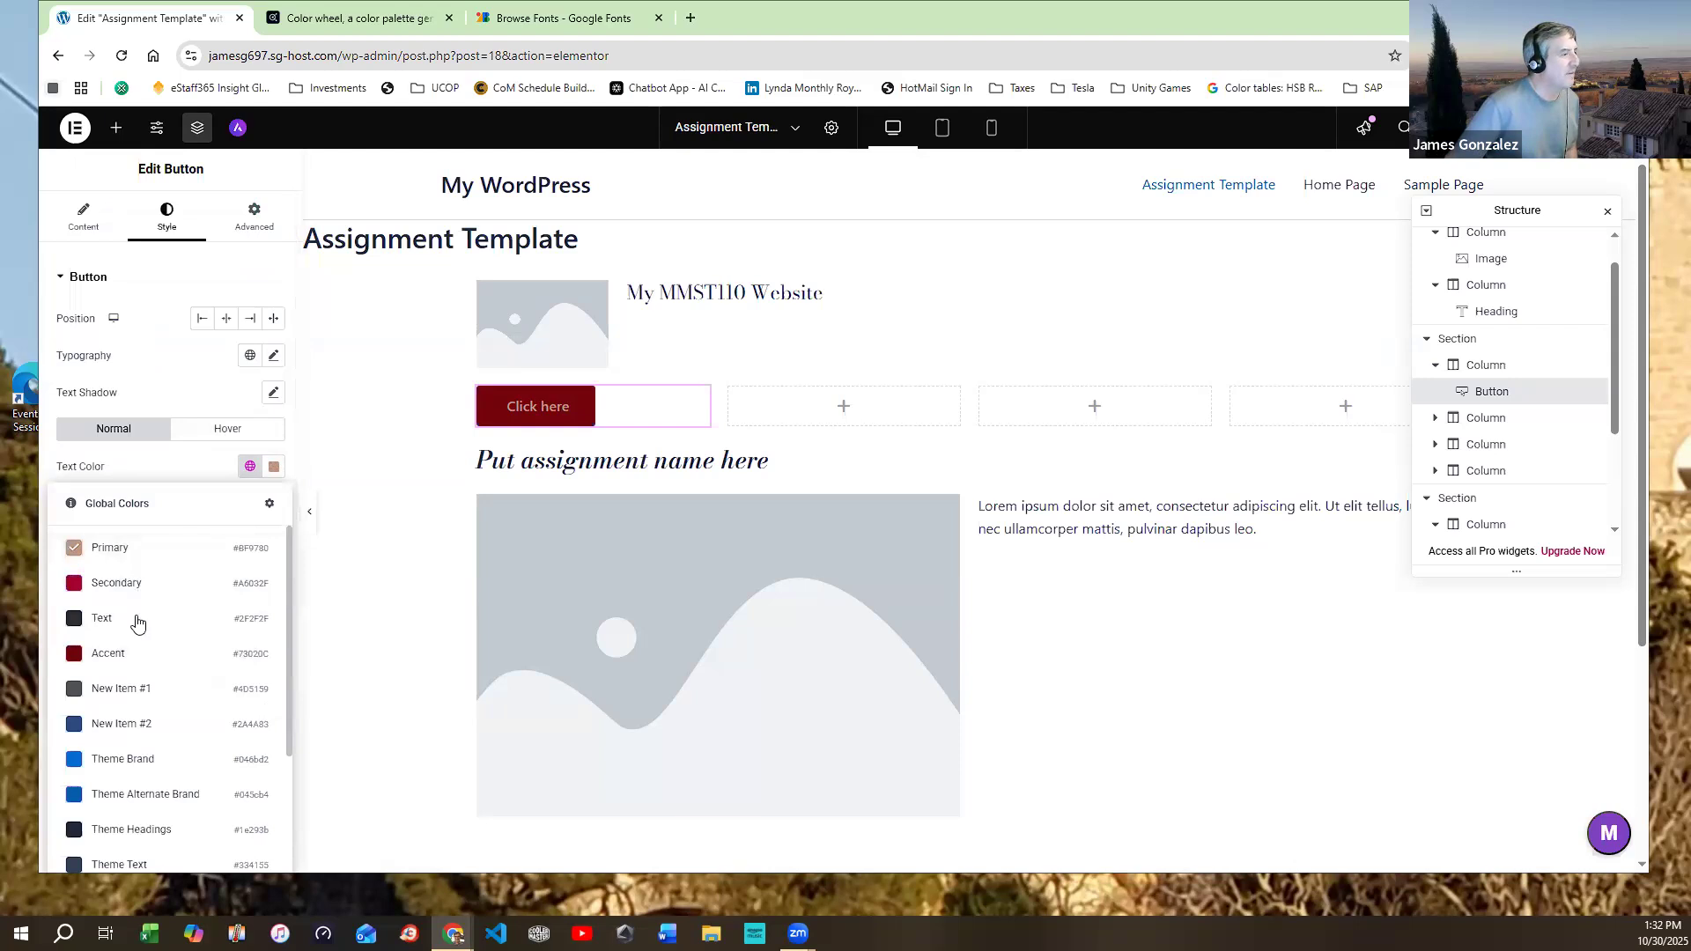
drag(284, 708, 290, 832)
scroll(291, 837, down, 1)
click(120, 715)
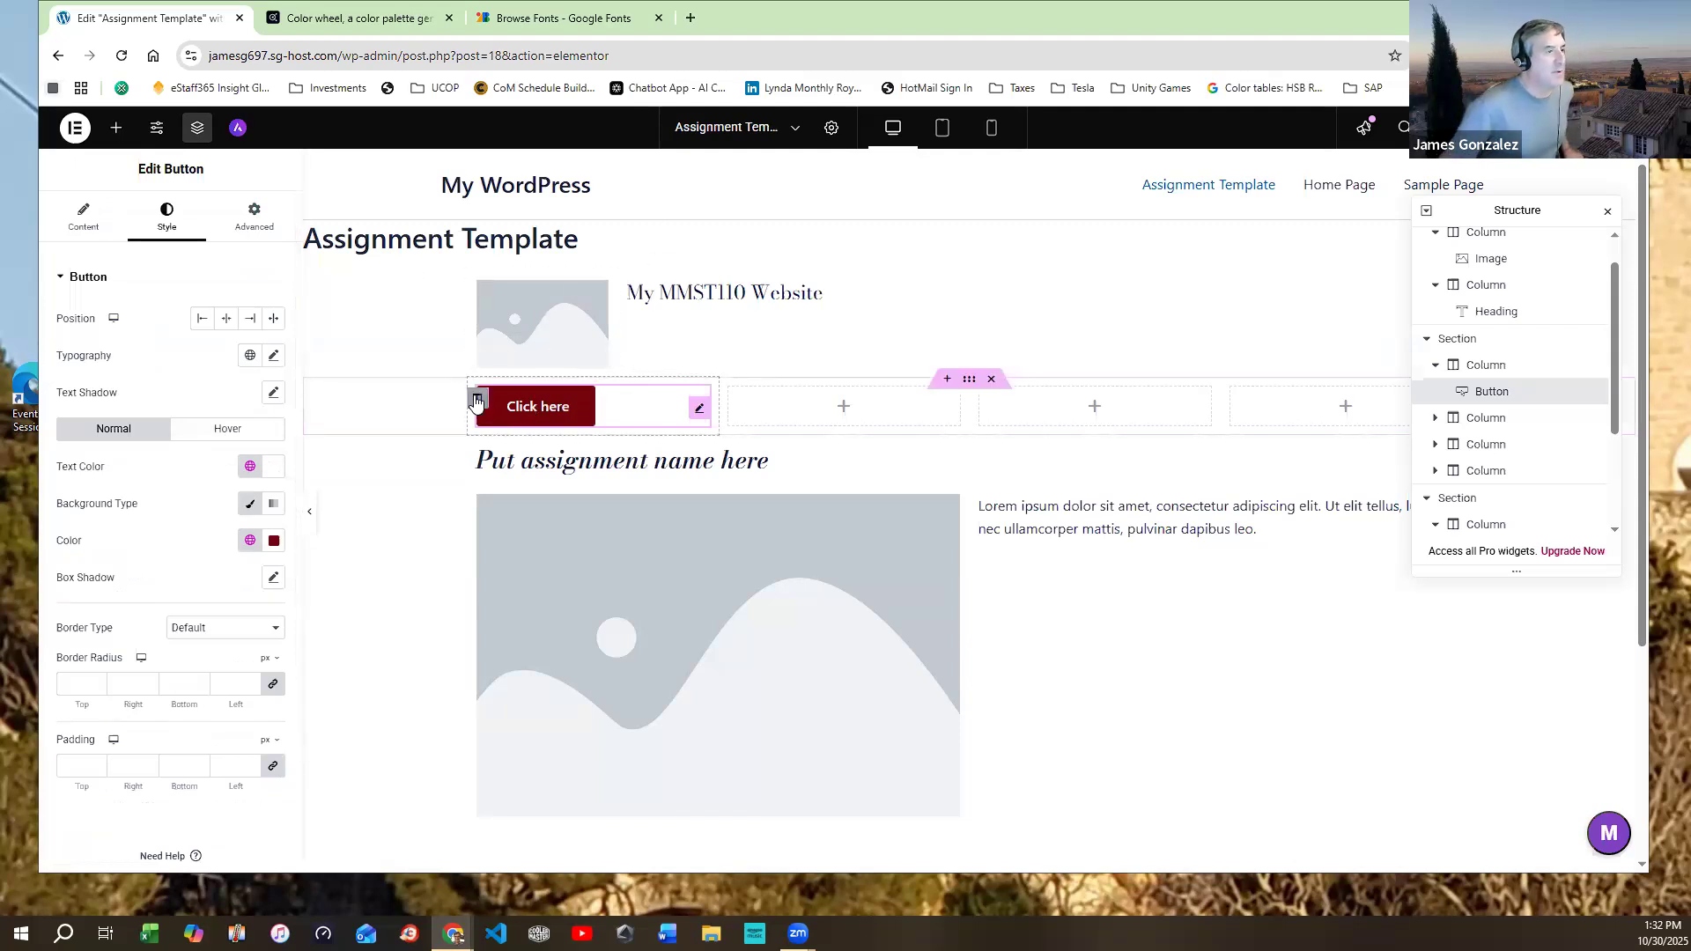
Duplicate the column containing the "Click here" button twice to make a row of three buttons
right_click(479, 403)
click(491, 448)
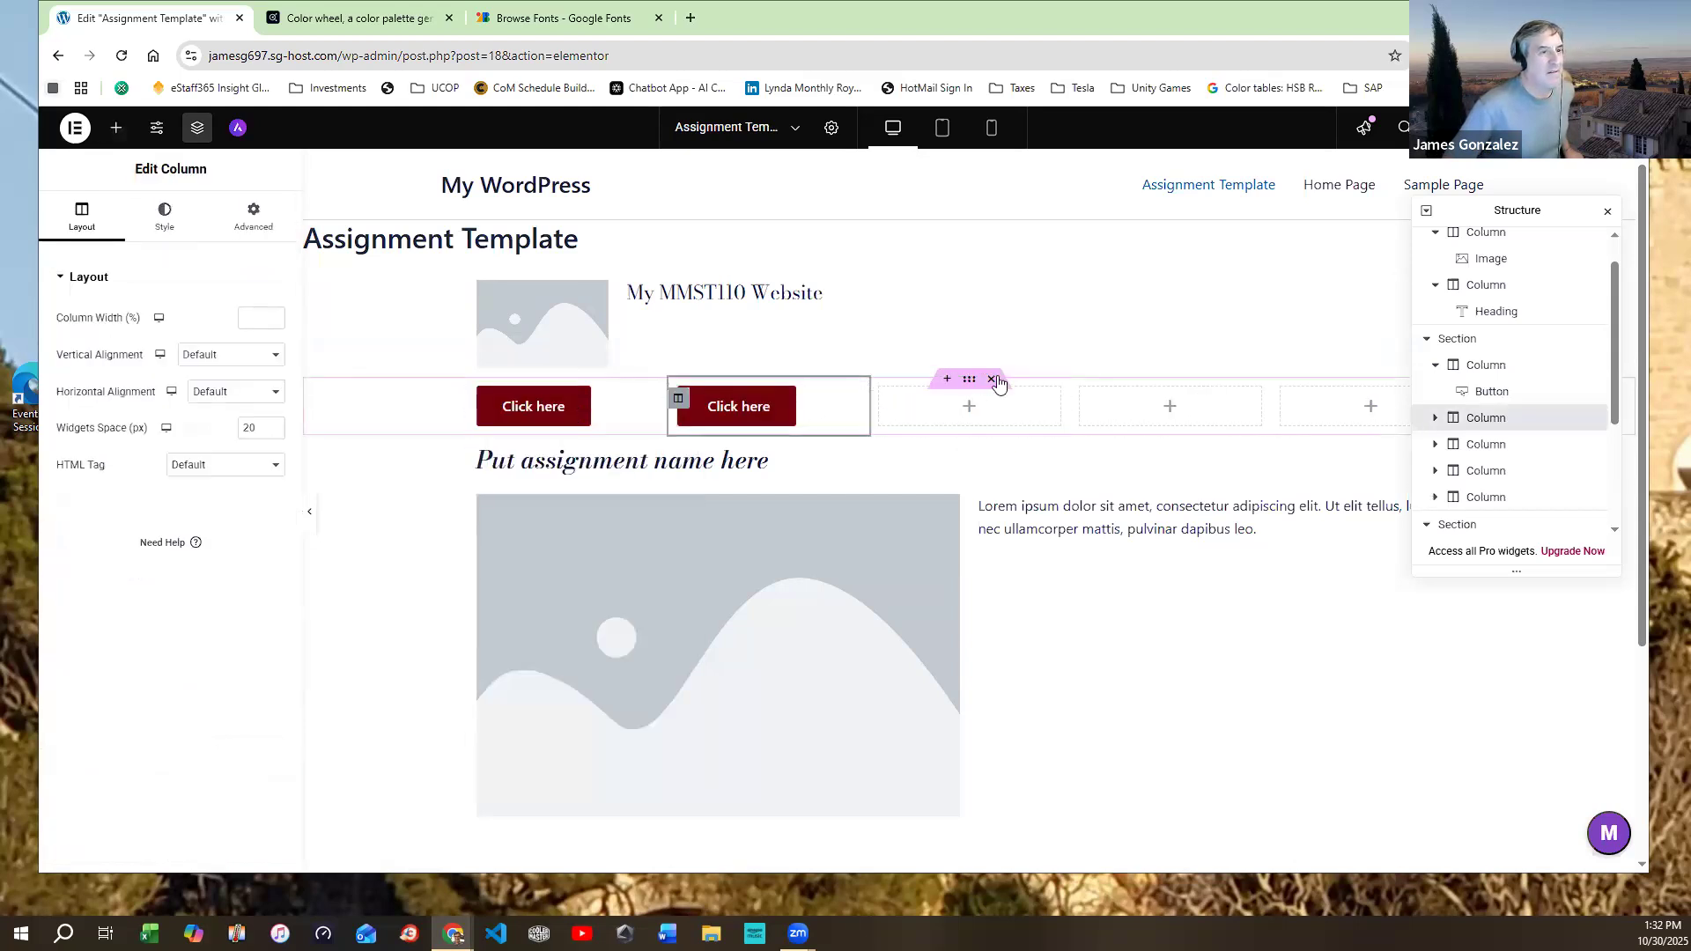
right_click(679, 399)
click(723, 448)
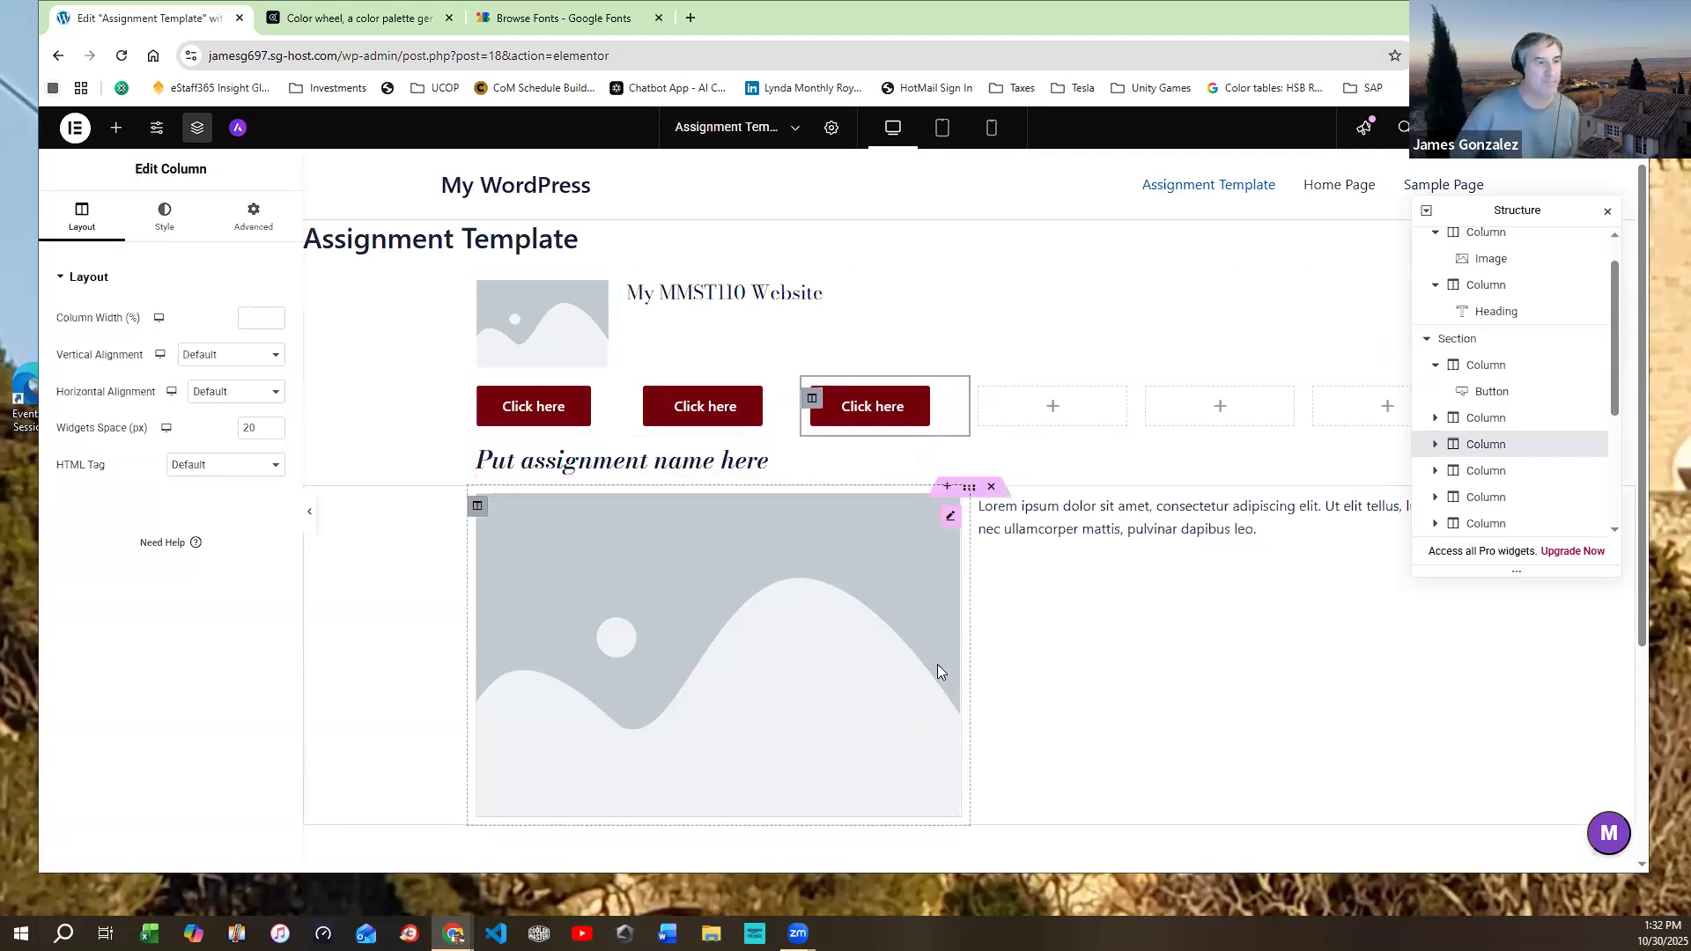
Duplicate the section holding the large image and text editor twice, stacking the copies beneath it
scroll(1022, 684, down, 3)
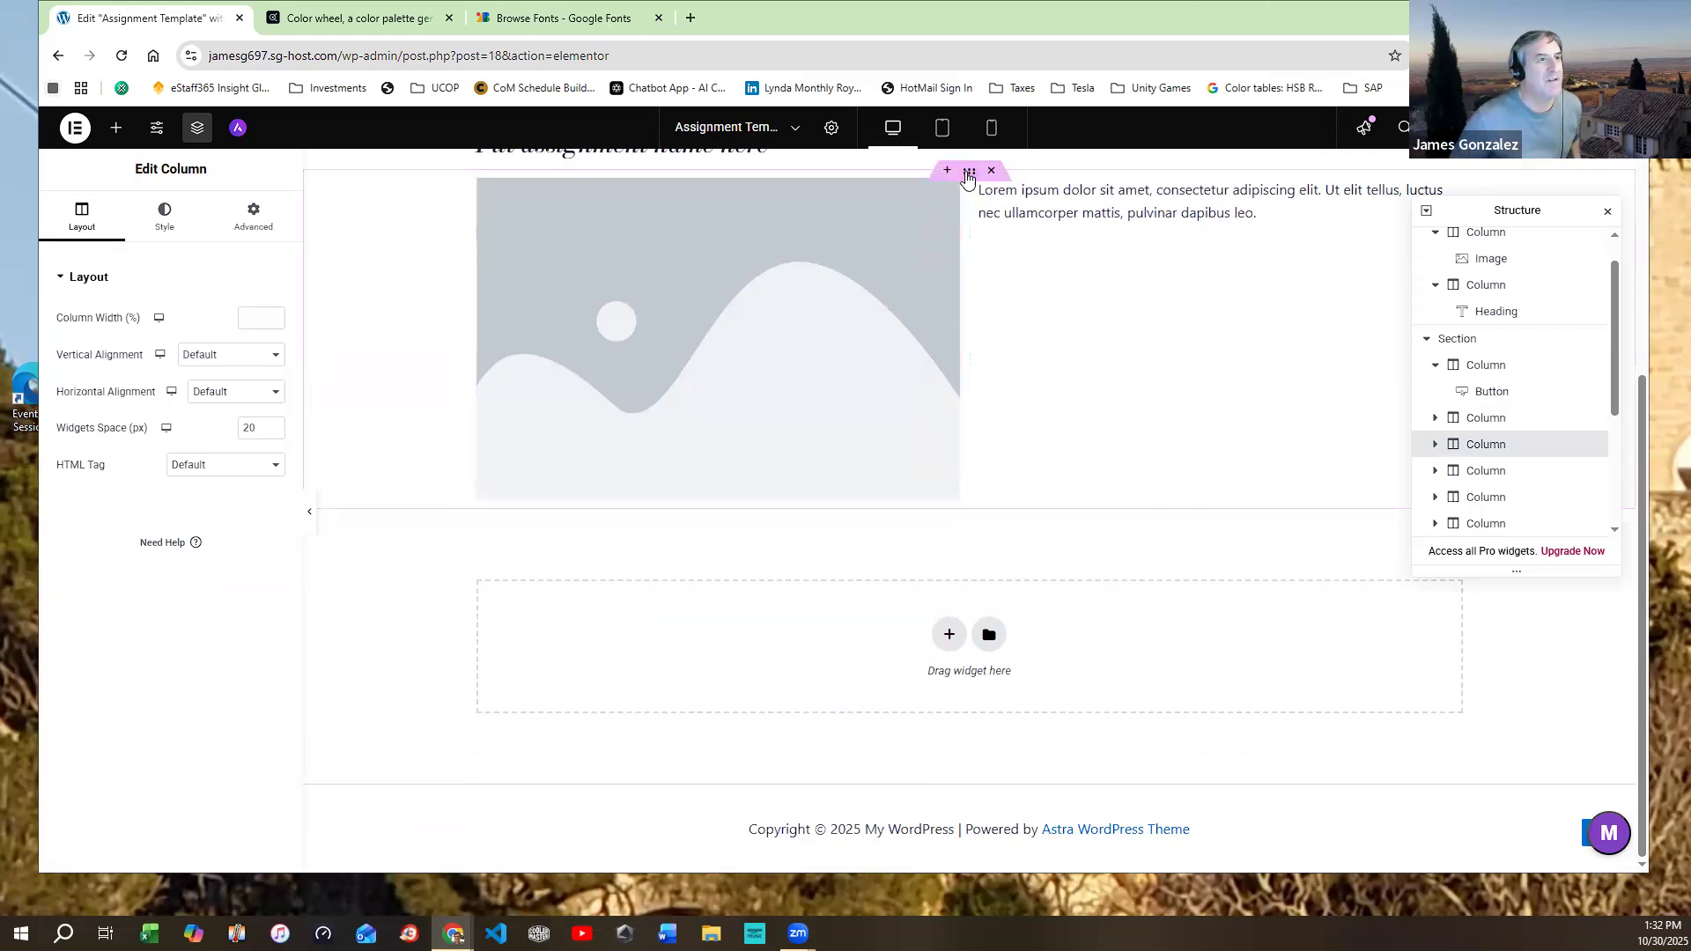
right_click(968, 175)
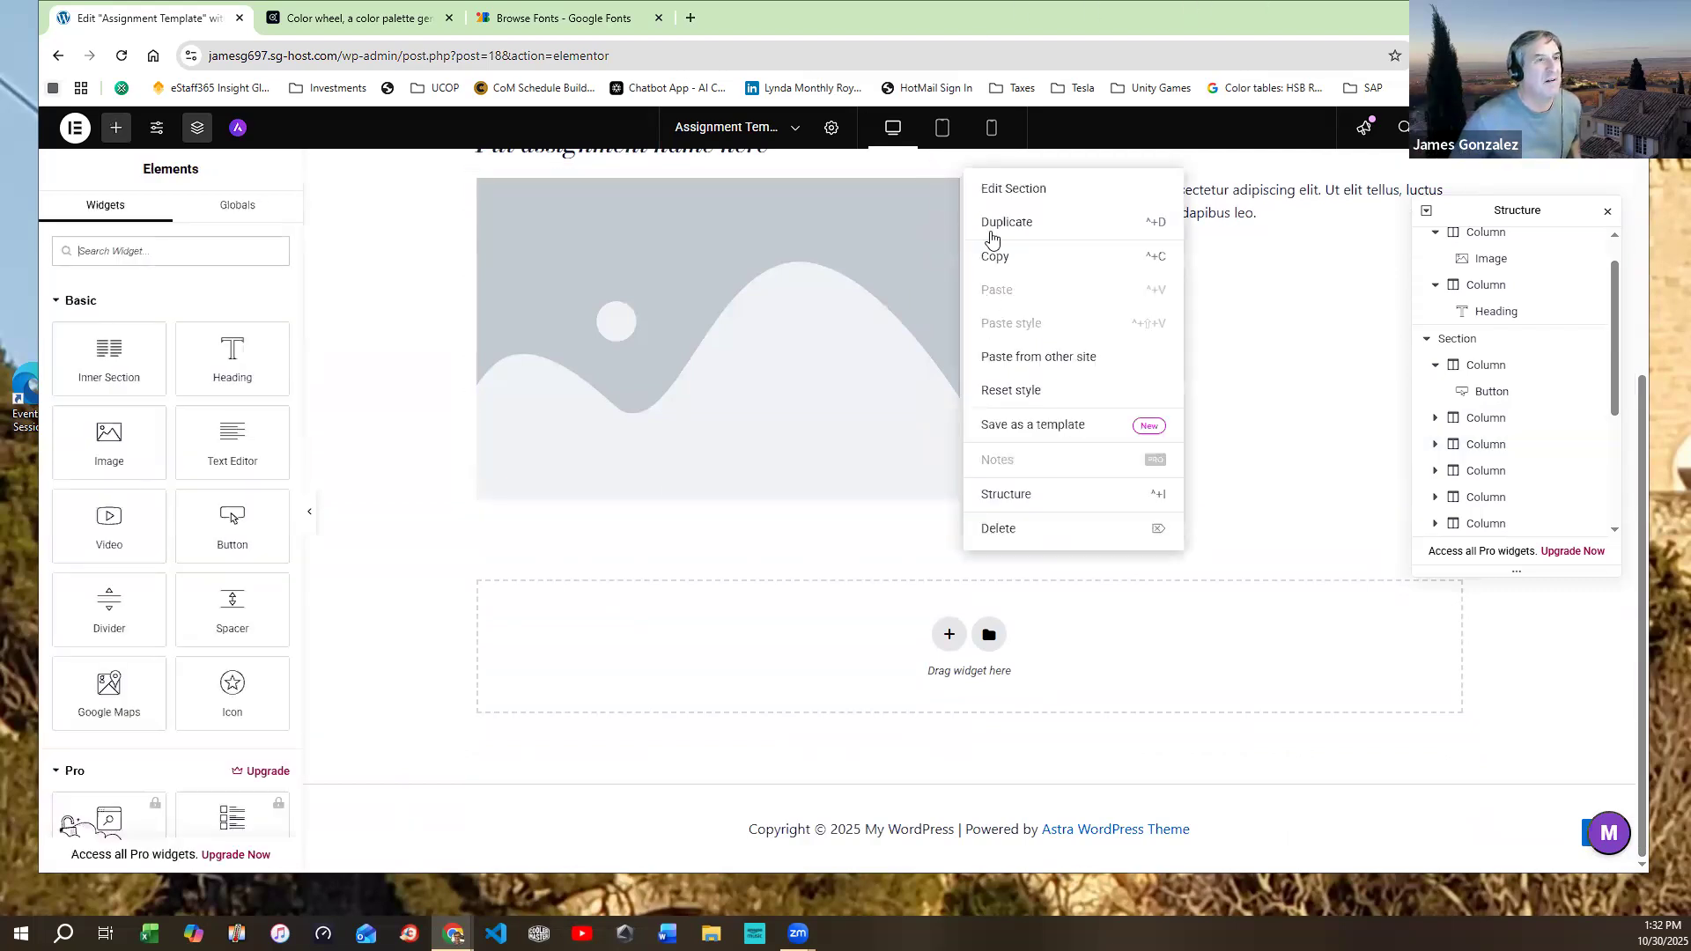
click(992, 231)
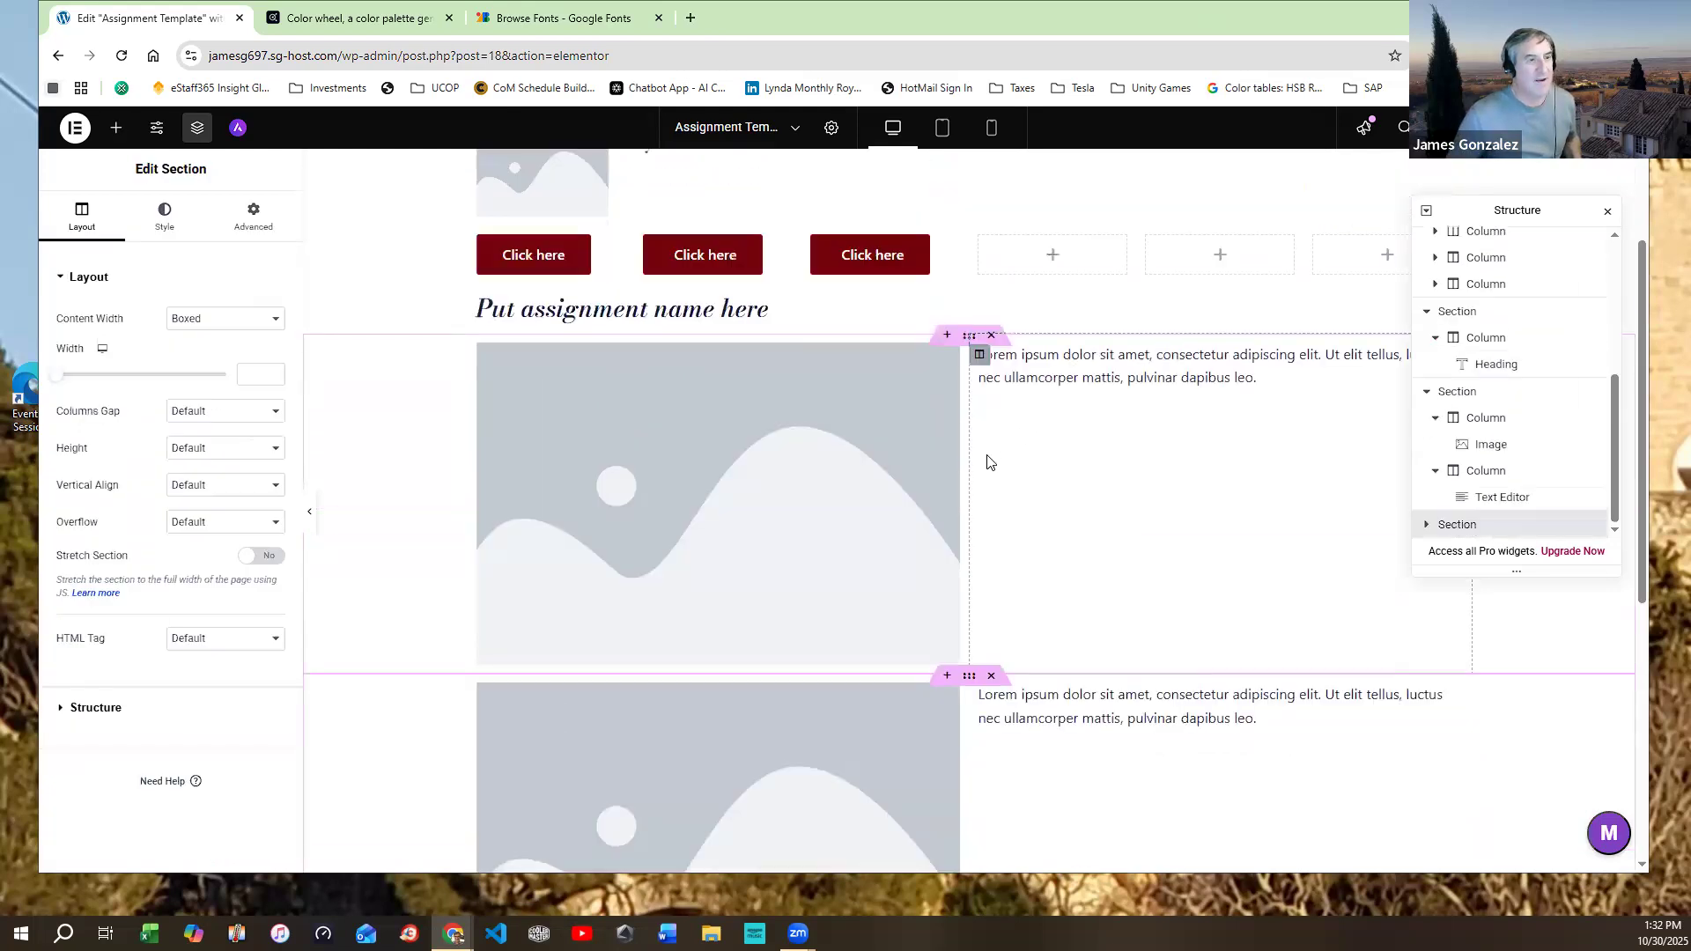
right_click(969, 483)
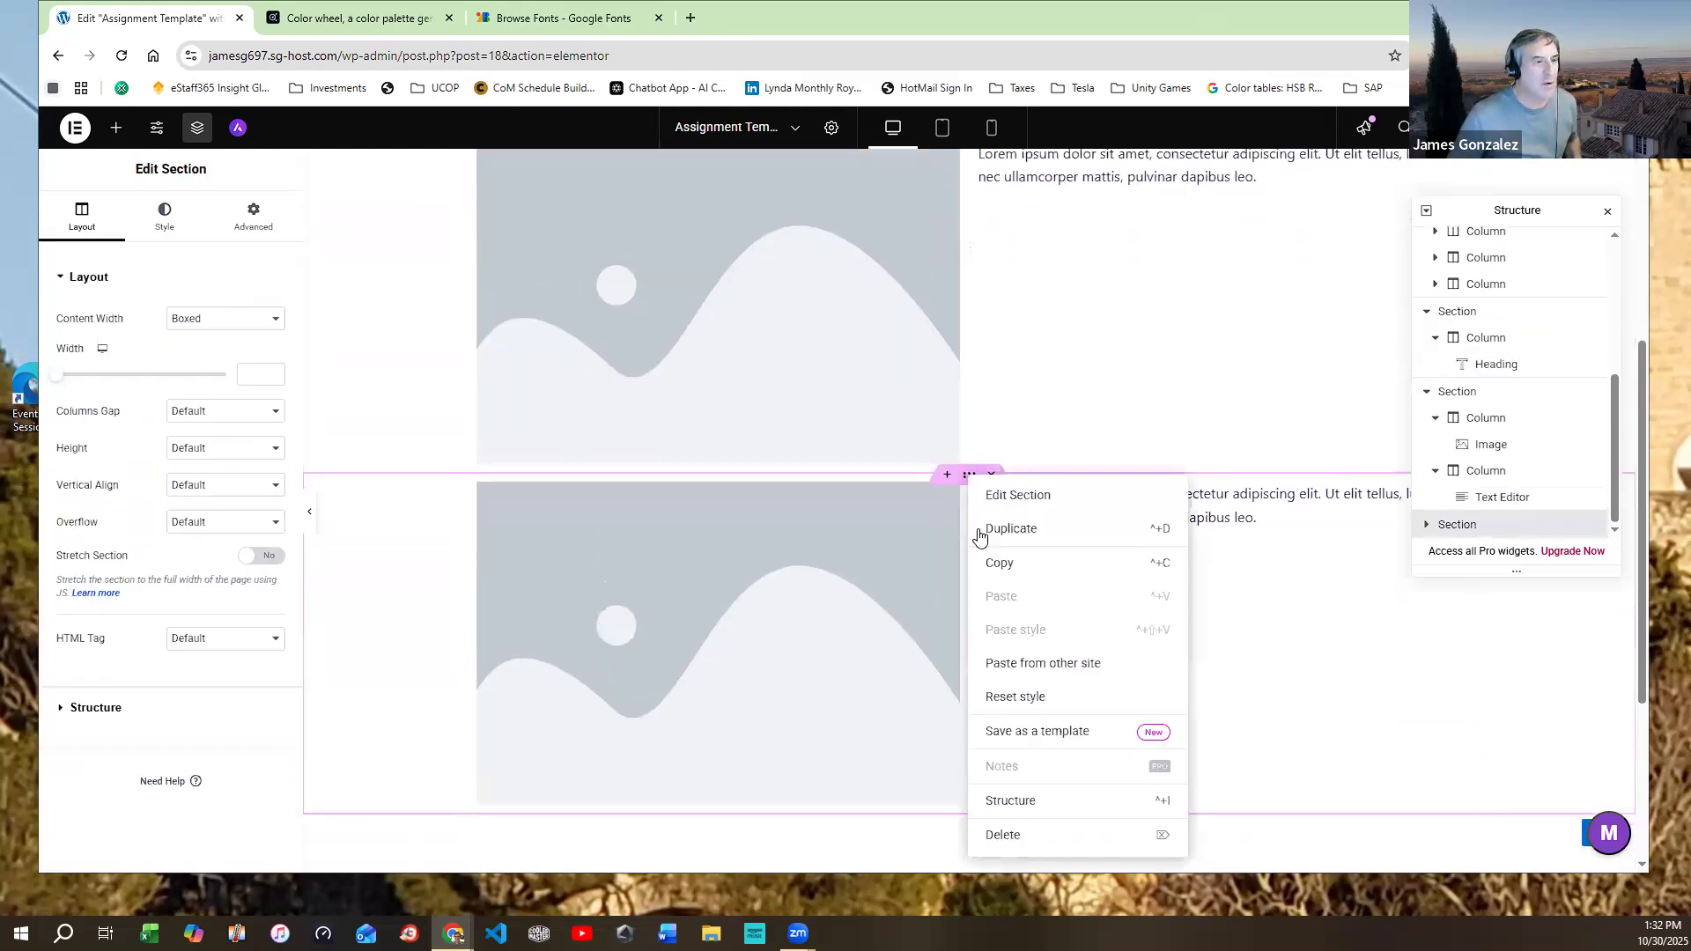
click(982, 529)
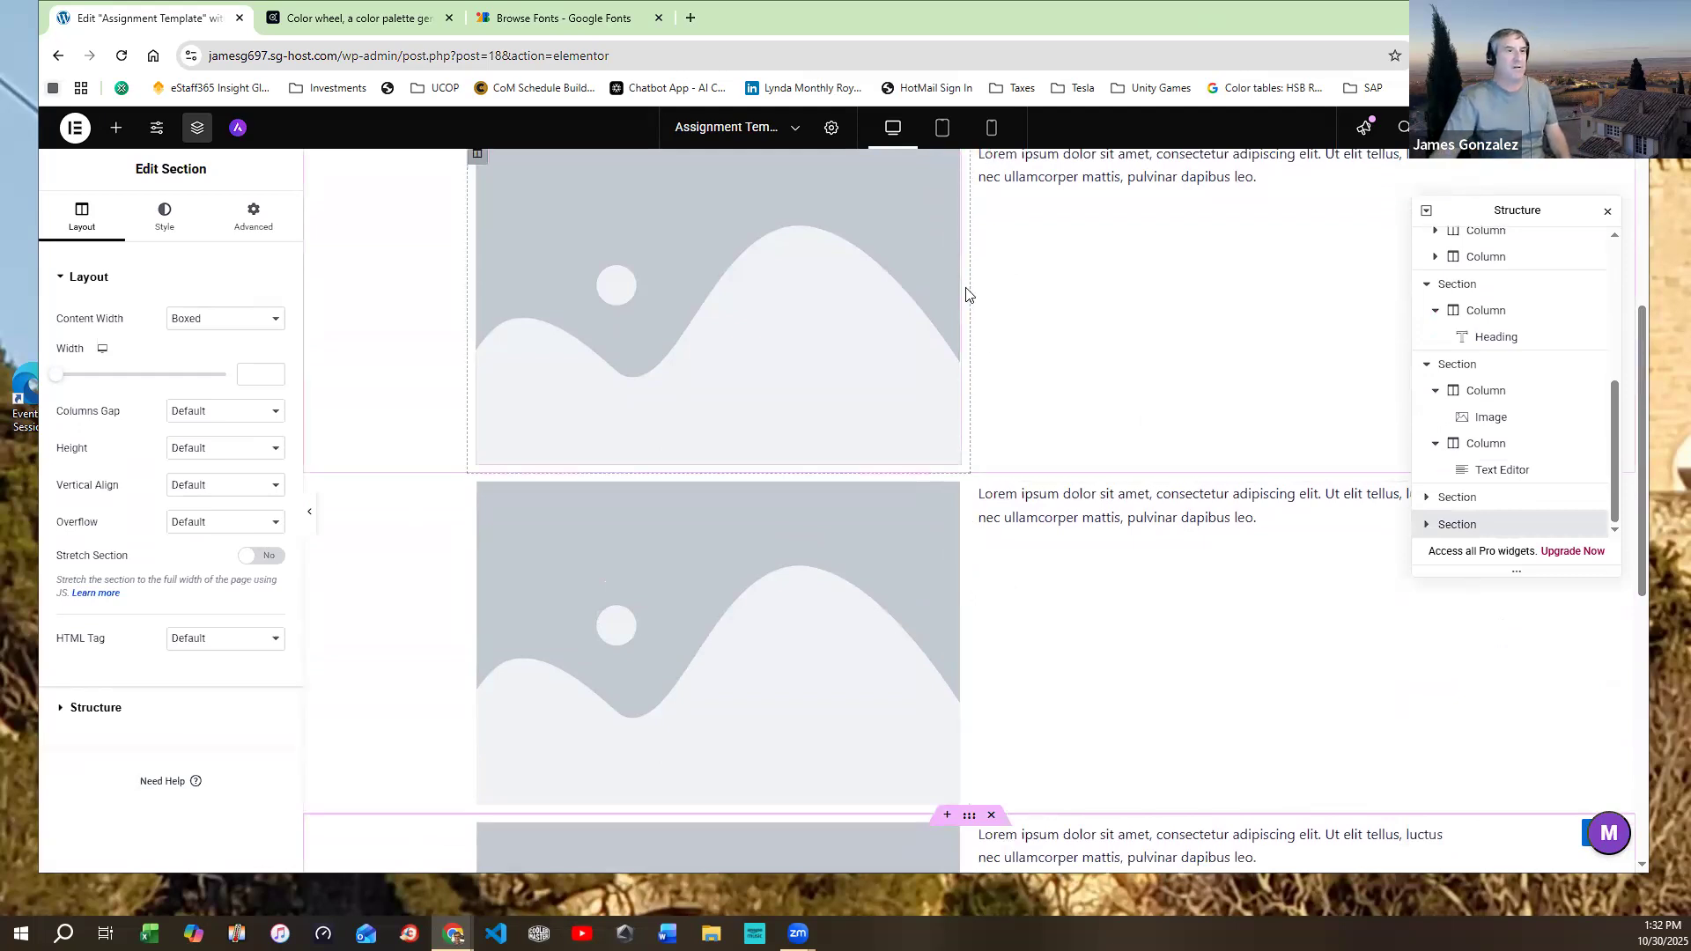
Delete the three empty columns beside the "Click here" buttons in the navigation row
scroll(967, 303, down, 5)
scroll(967, 308, up, 9)
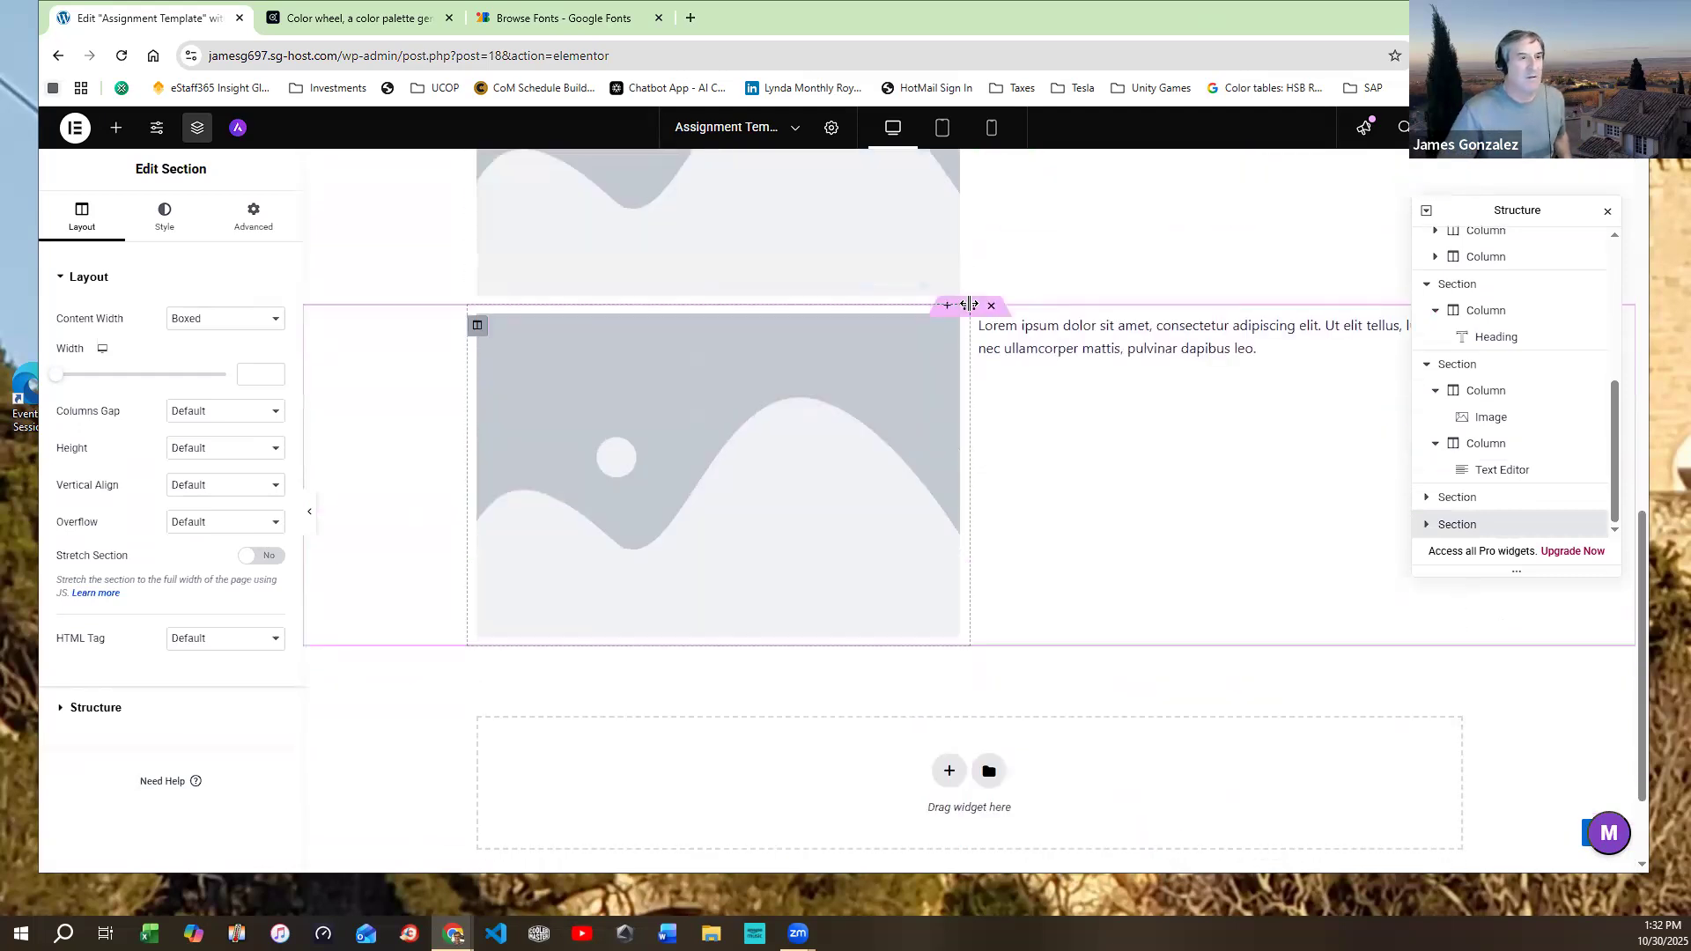
scroll(923, 475, down, 4)
scroll(923, 477, down, 1)
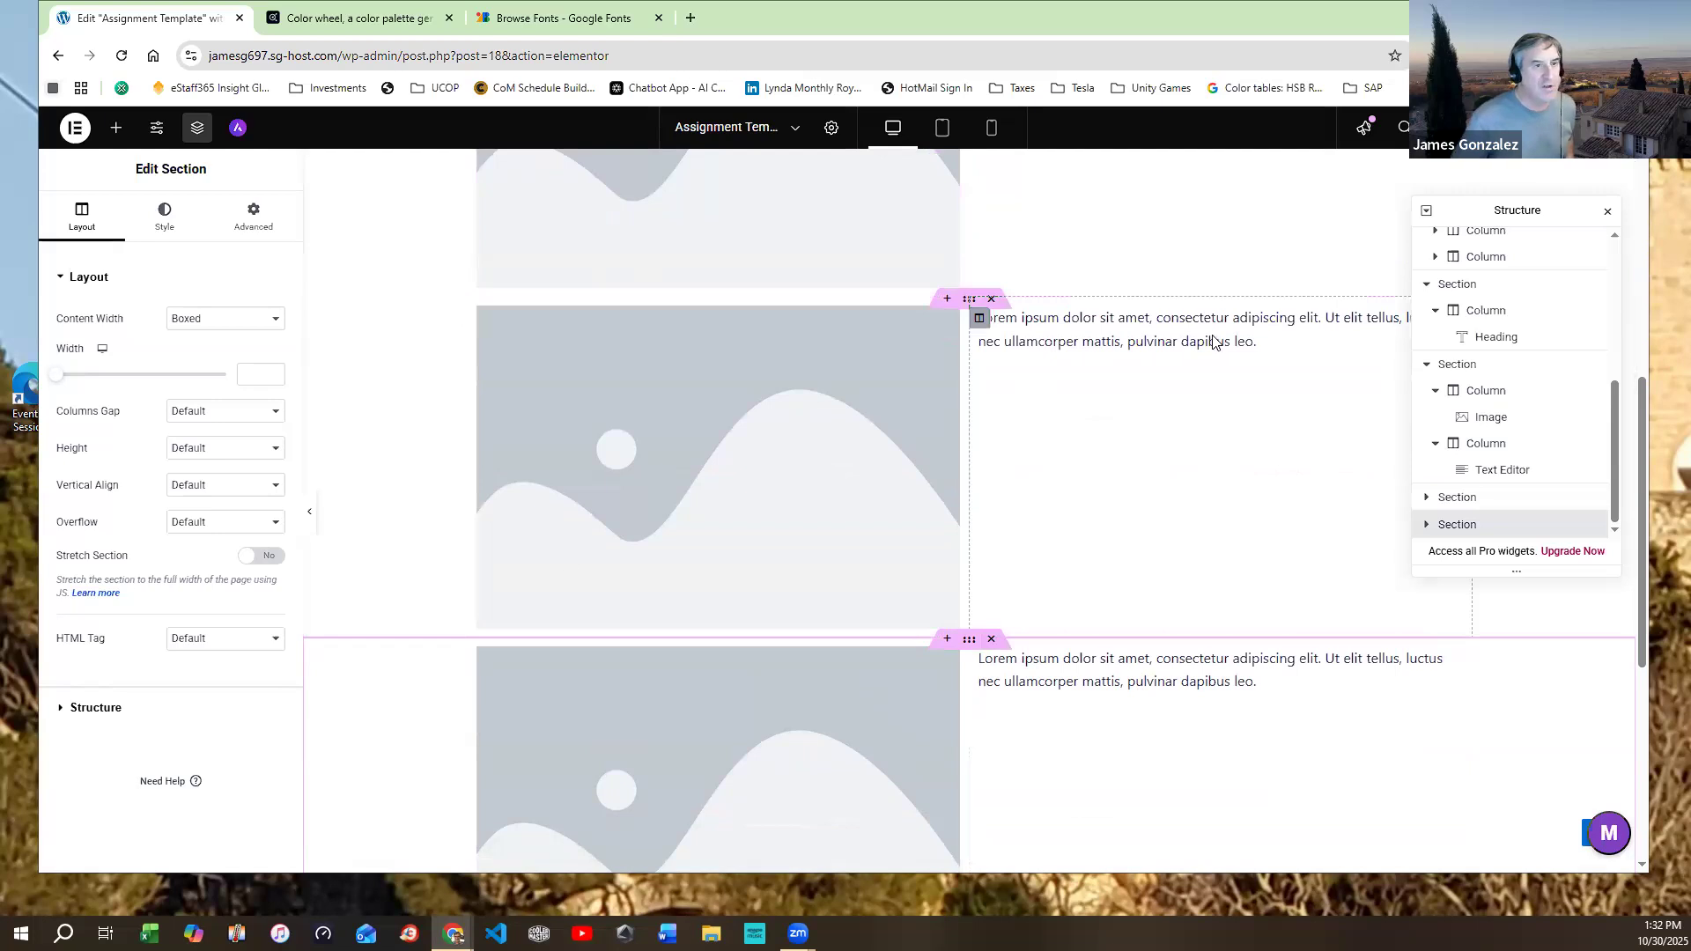
scroll(1018, 643, down, 4)
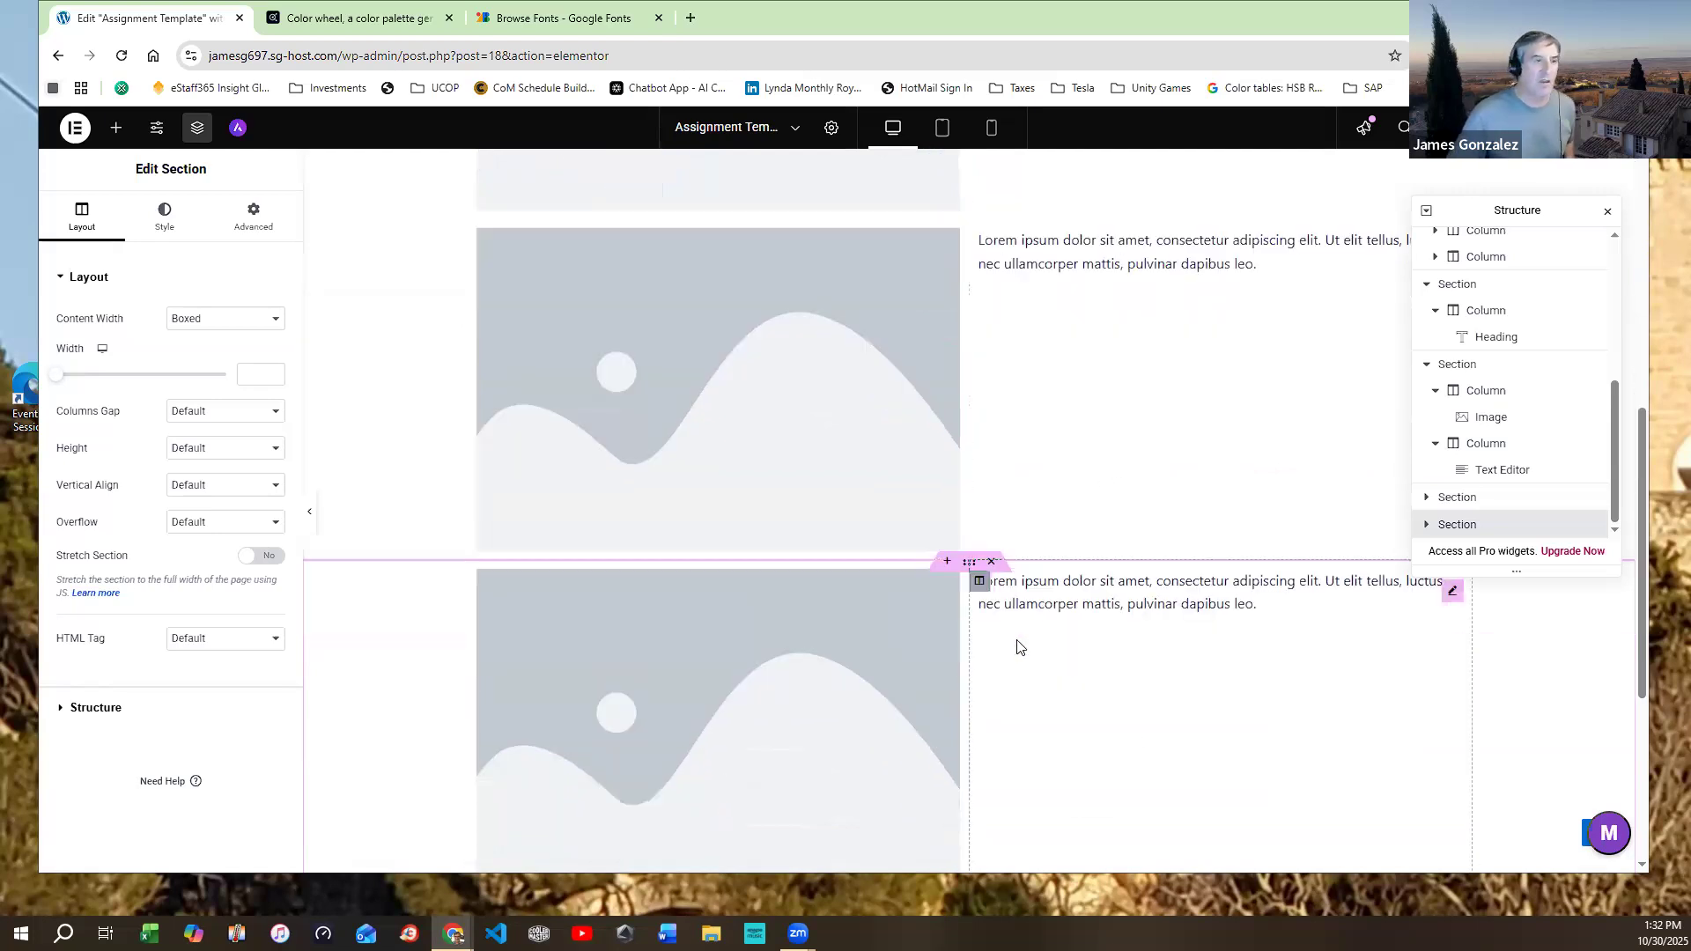
scroll(1018, 617, up, 5)
scroll(1007, 588, up, 1)
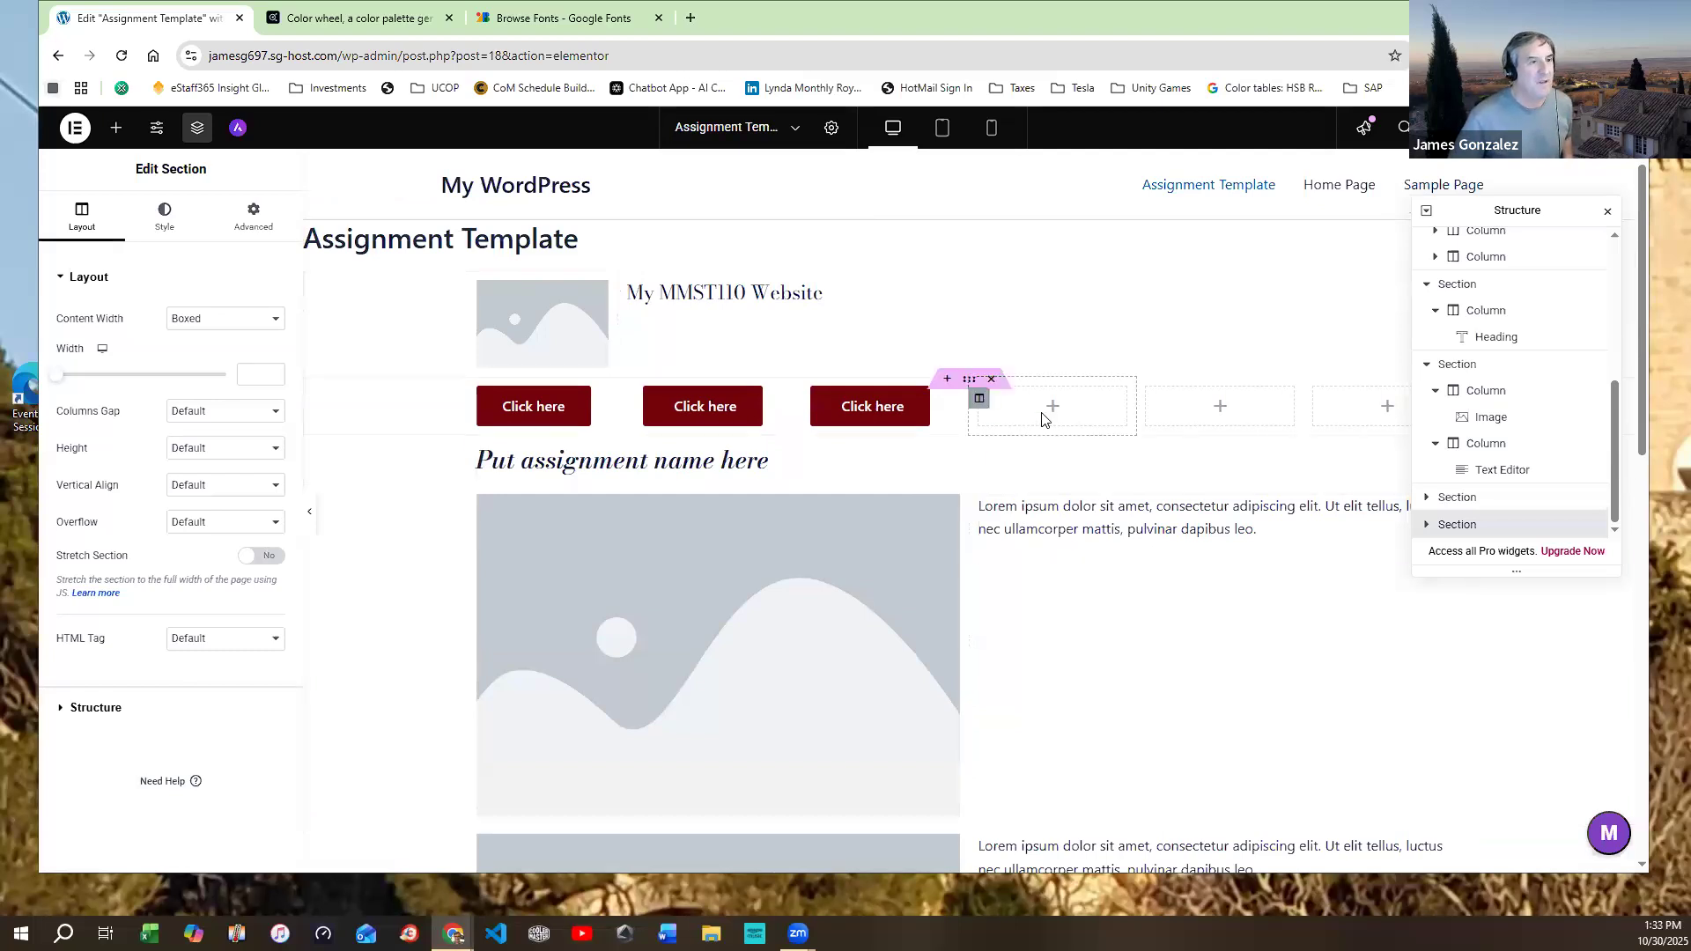
right_click(983, 406)
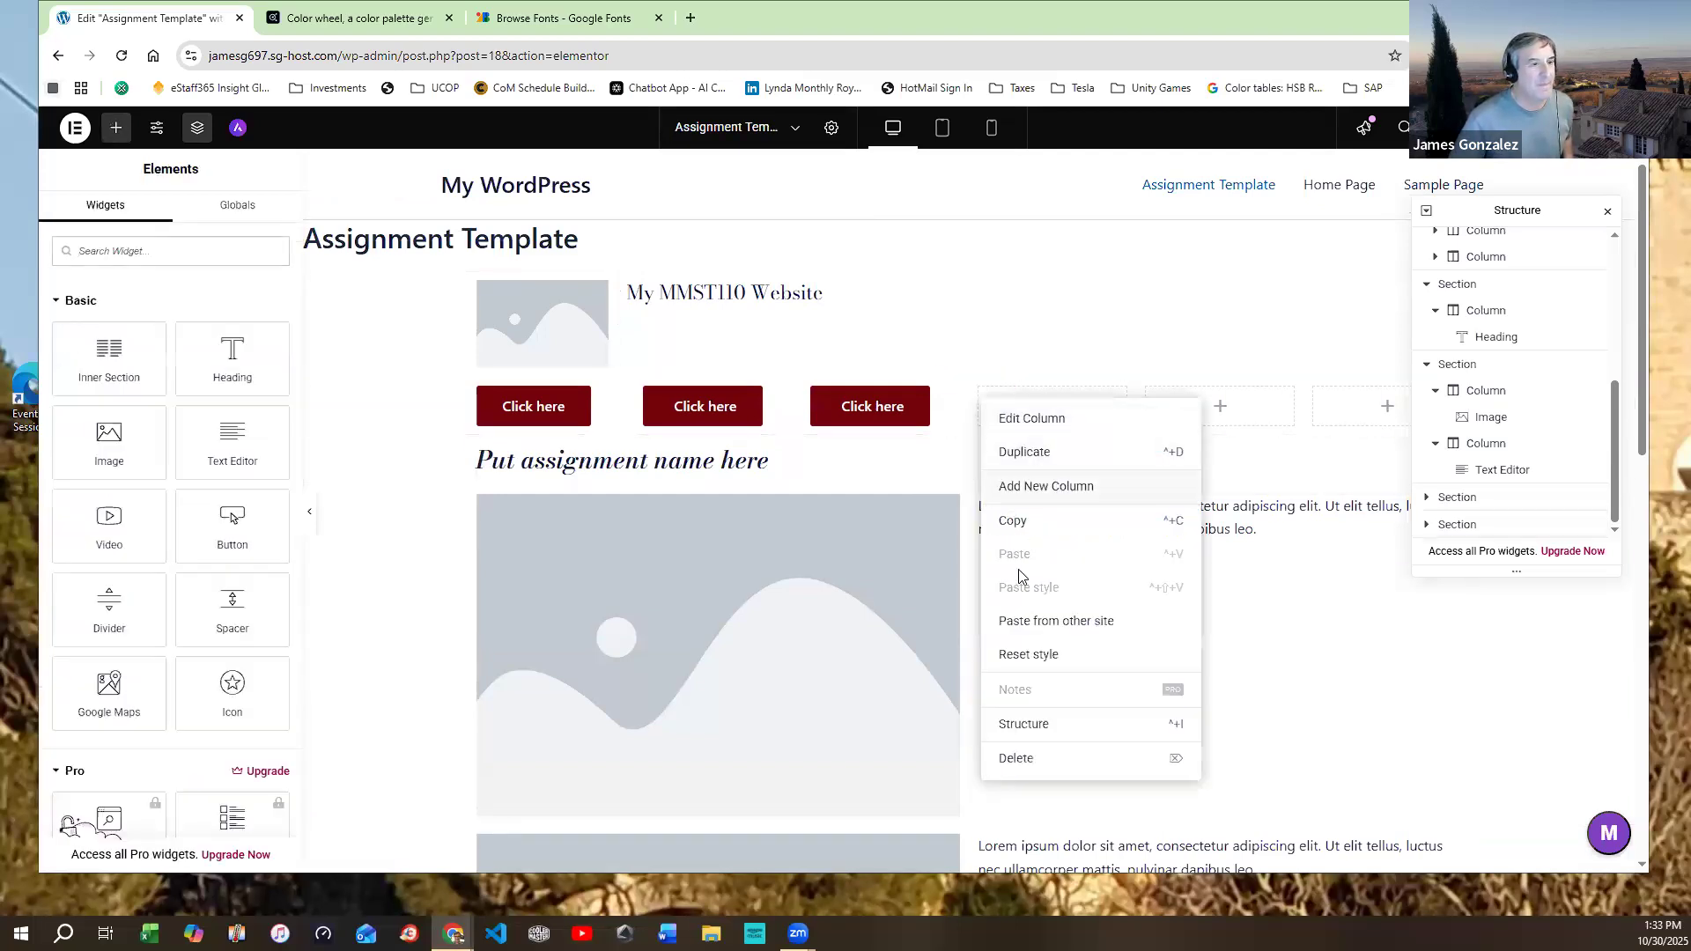
click(1015, 757)
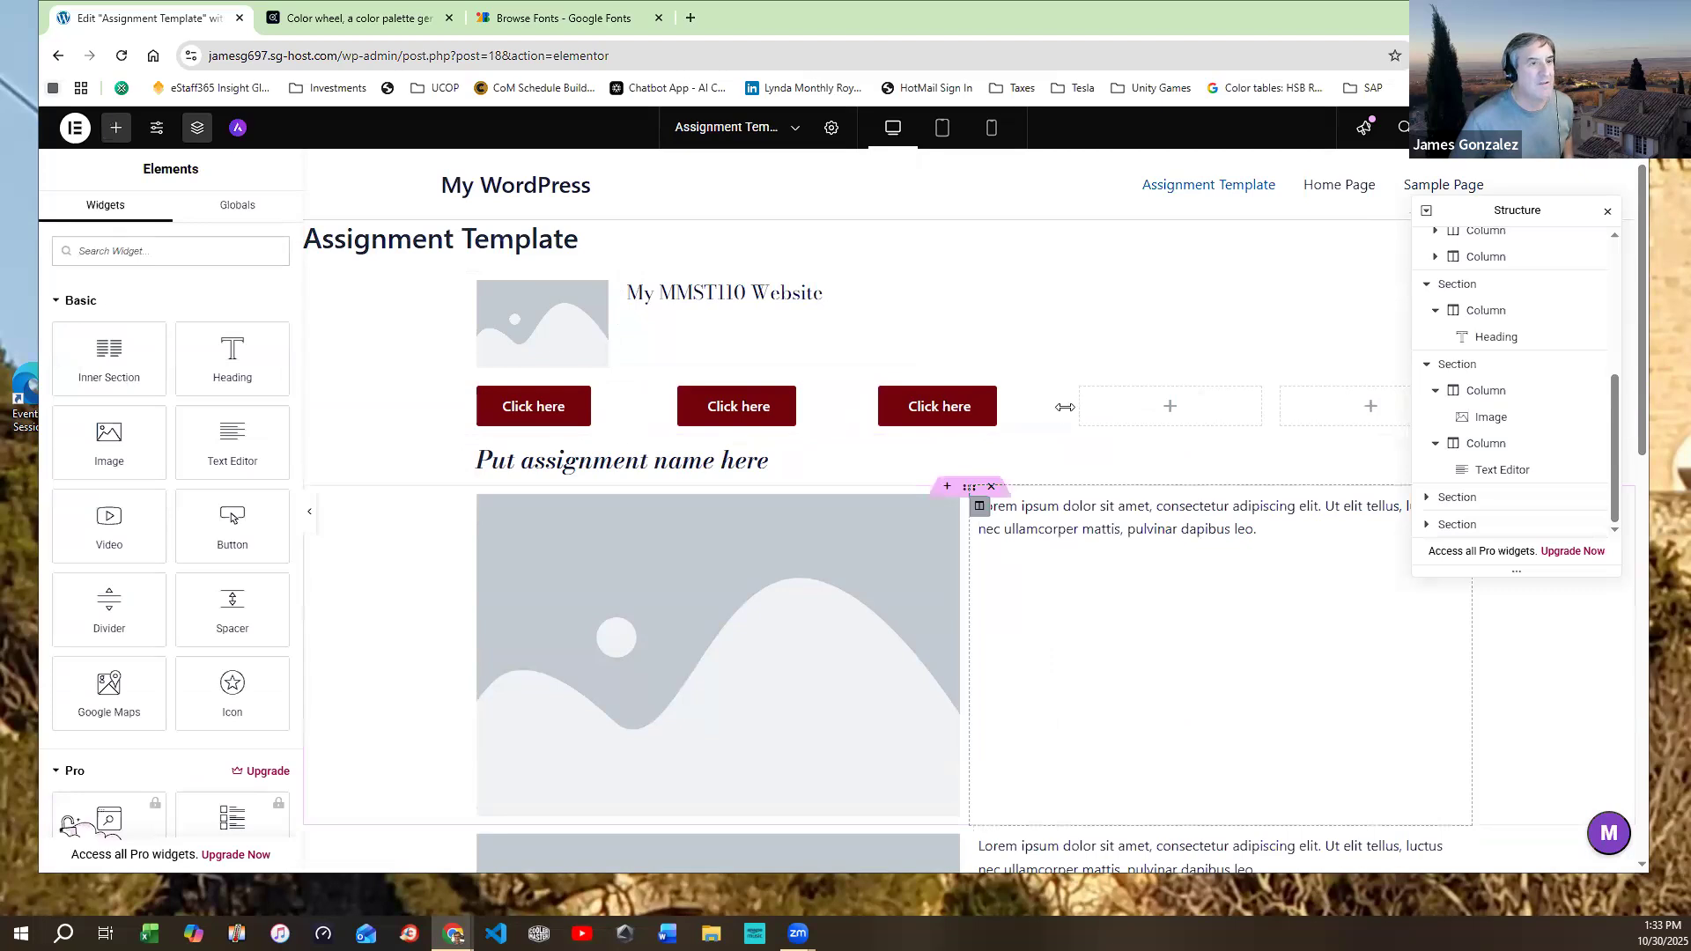
right_click(1083, 405)
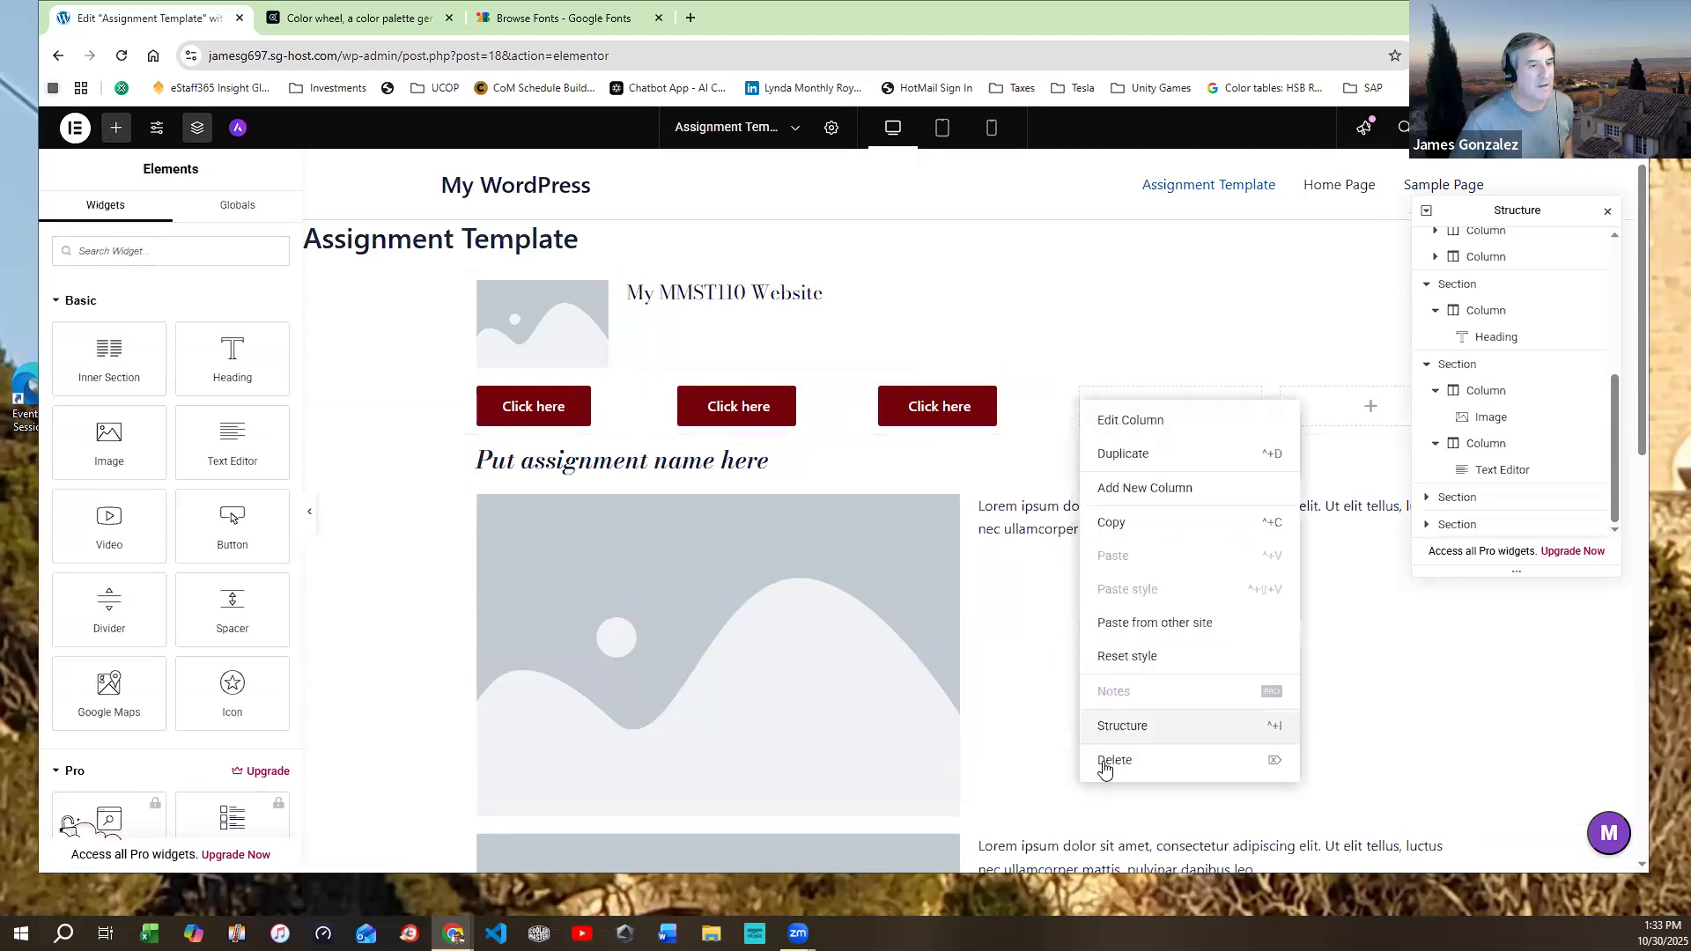
click(1103, 763)
right_click(1230, 398)
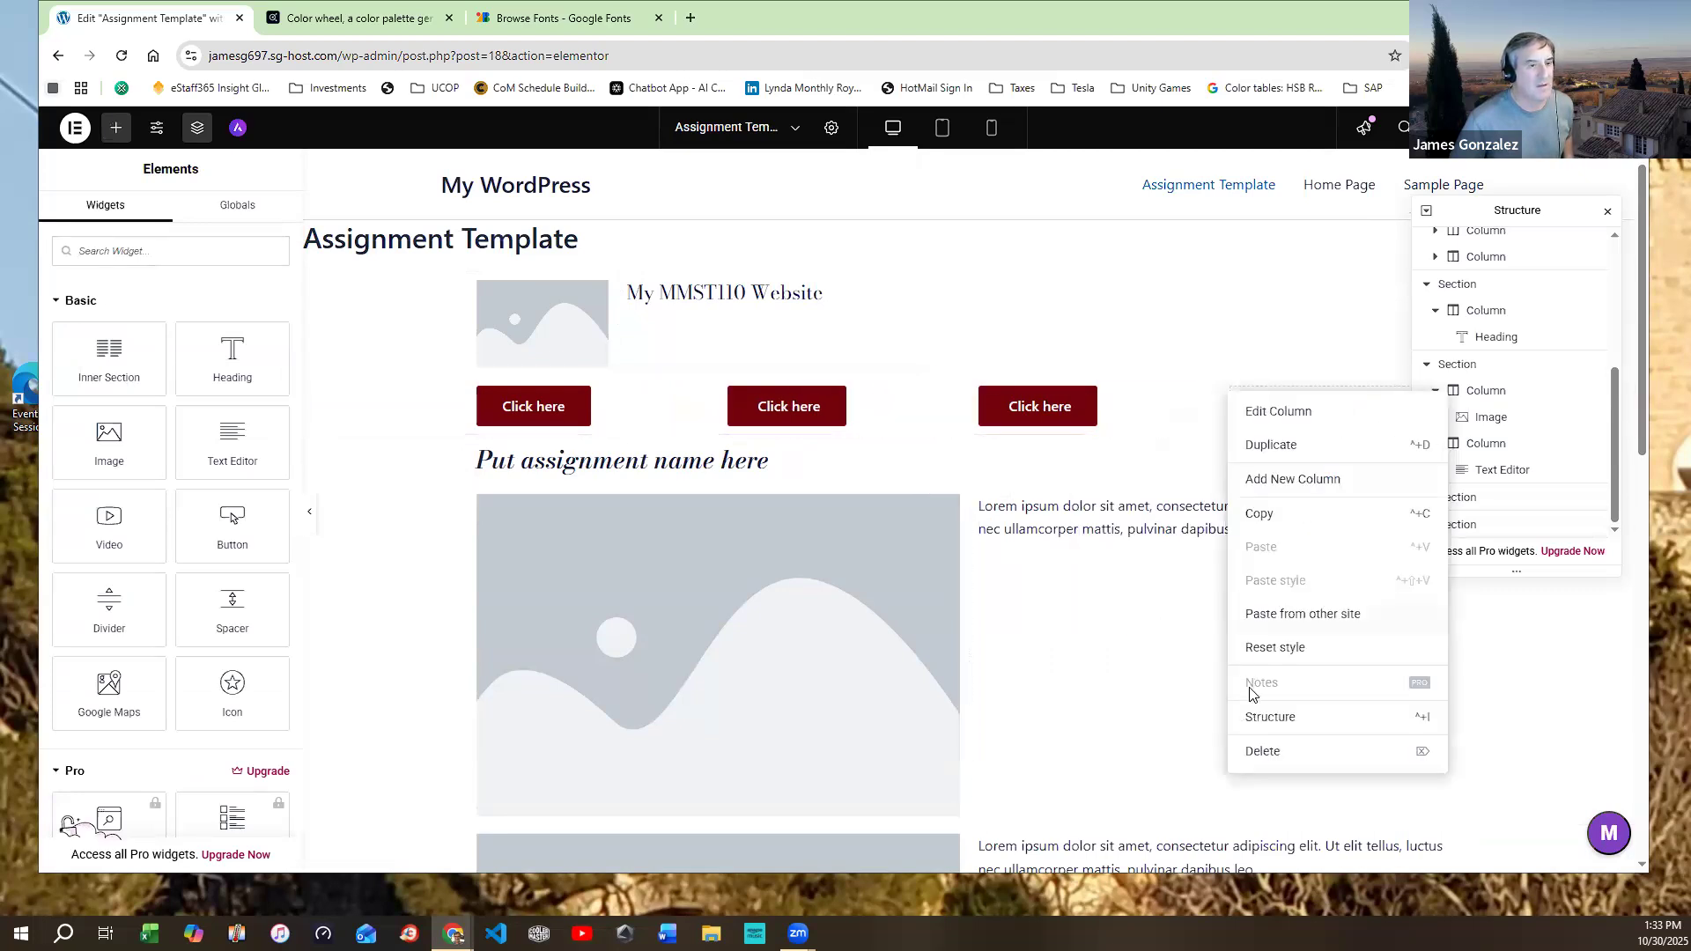
click(1249, 753)
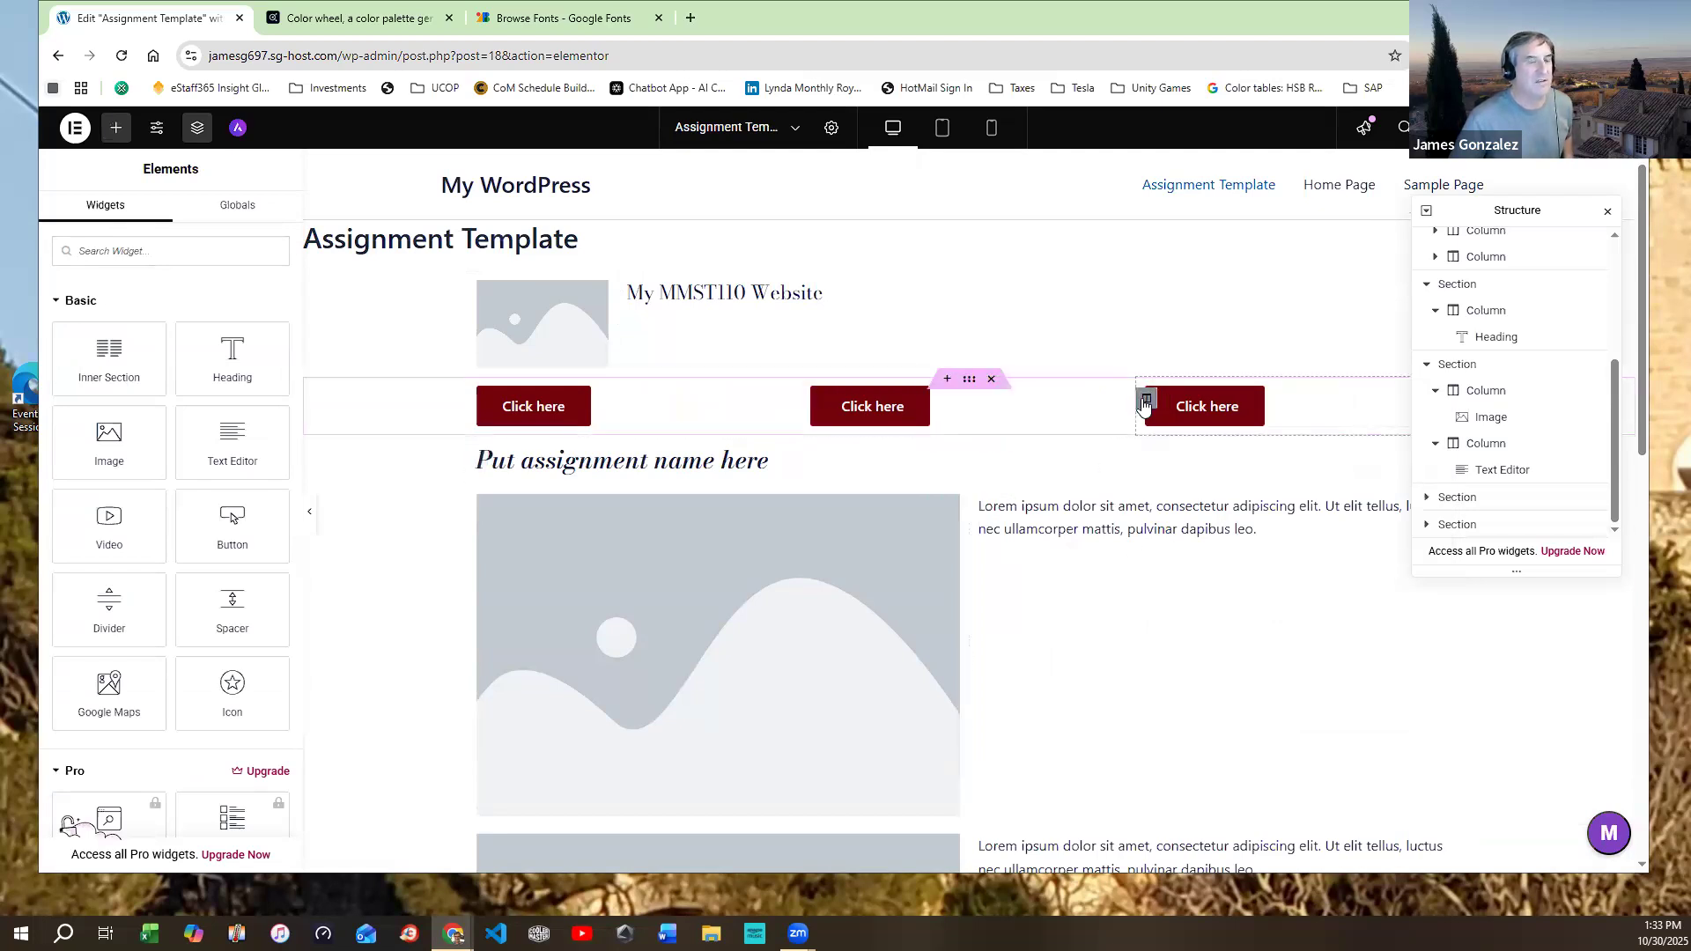
Duplicate the last "Click here" button column three times to fill the row with six buttons, and close the Structure panel
right_click(1150, 401)
click(1171, 449)
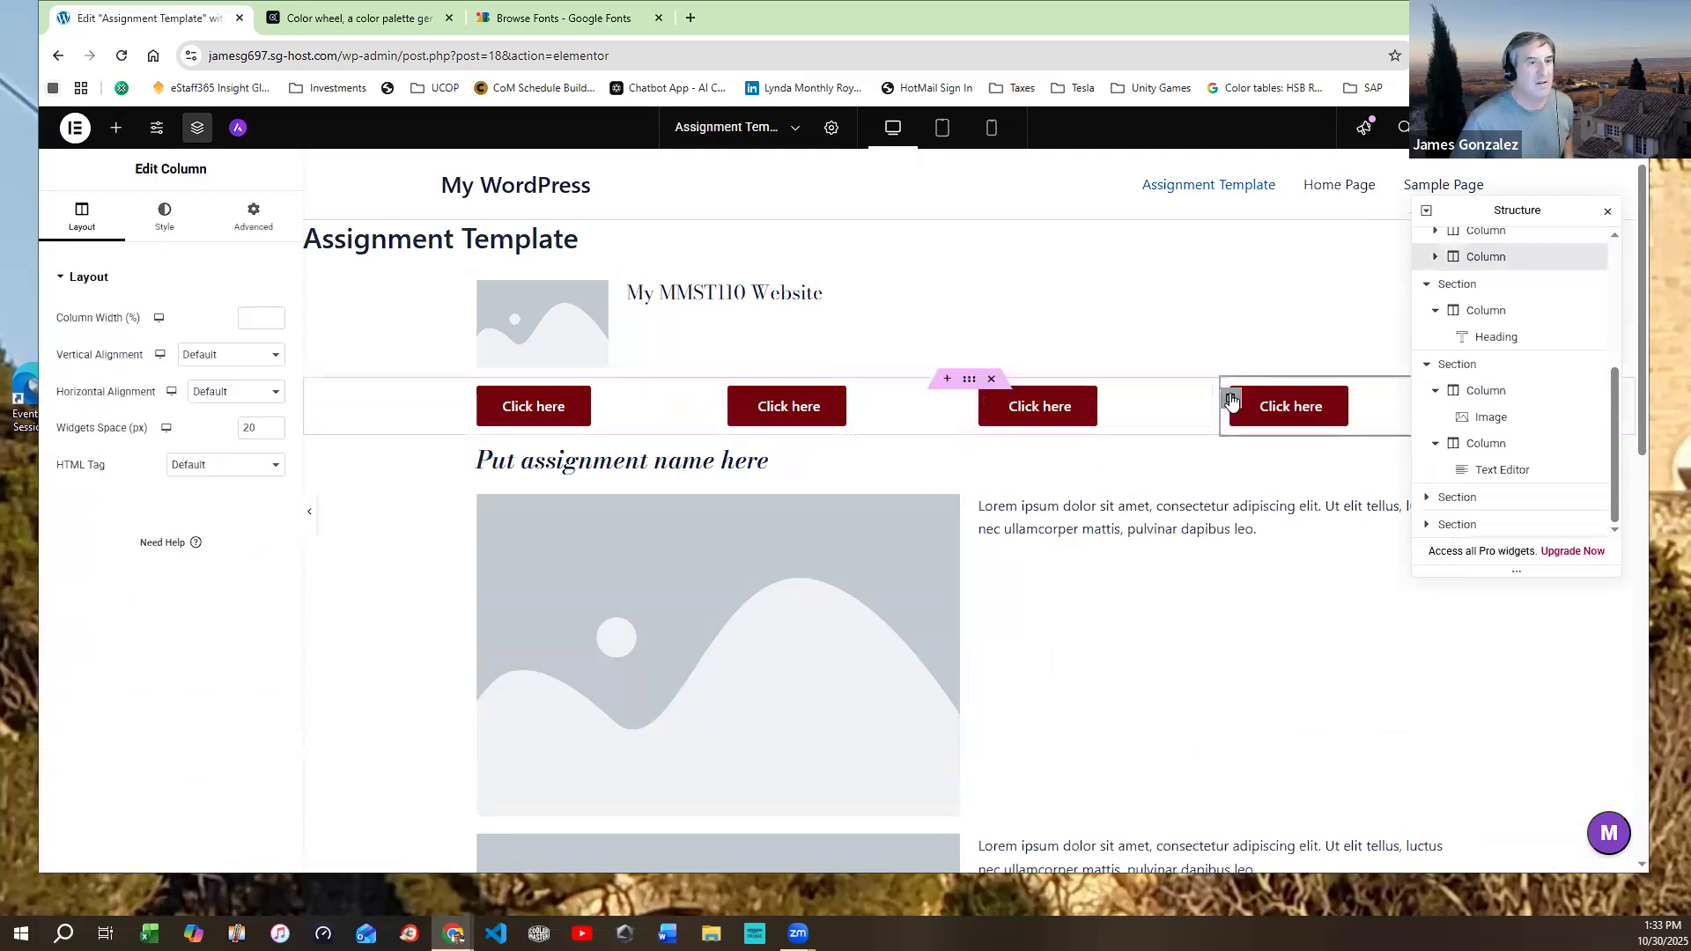
right_click(1231, 401)
click(1253, 449)
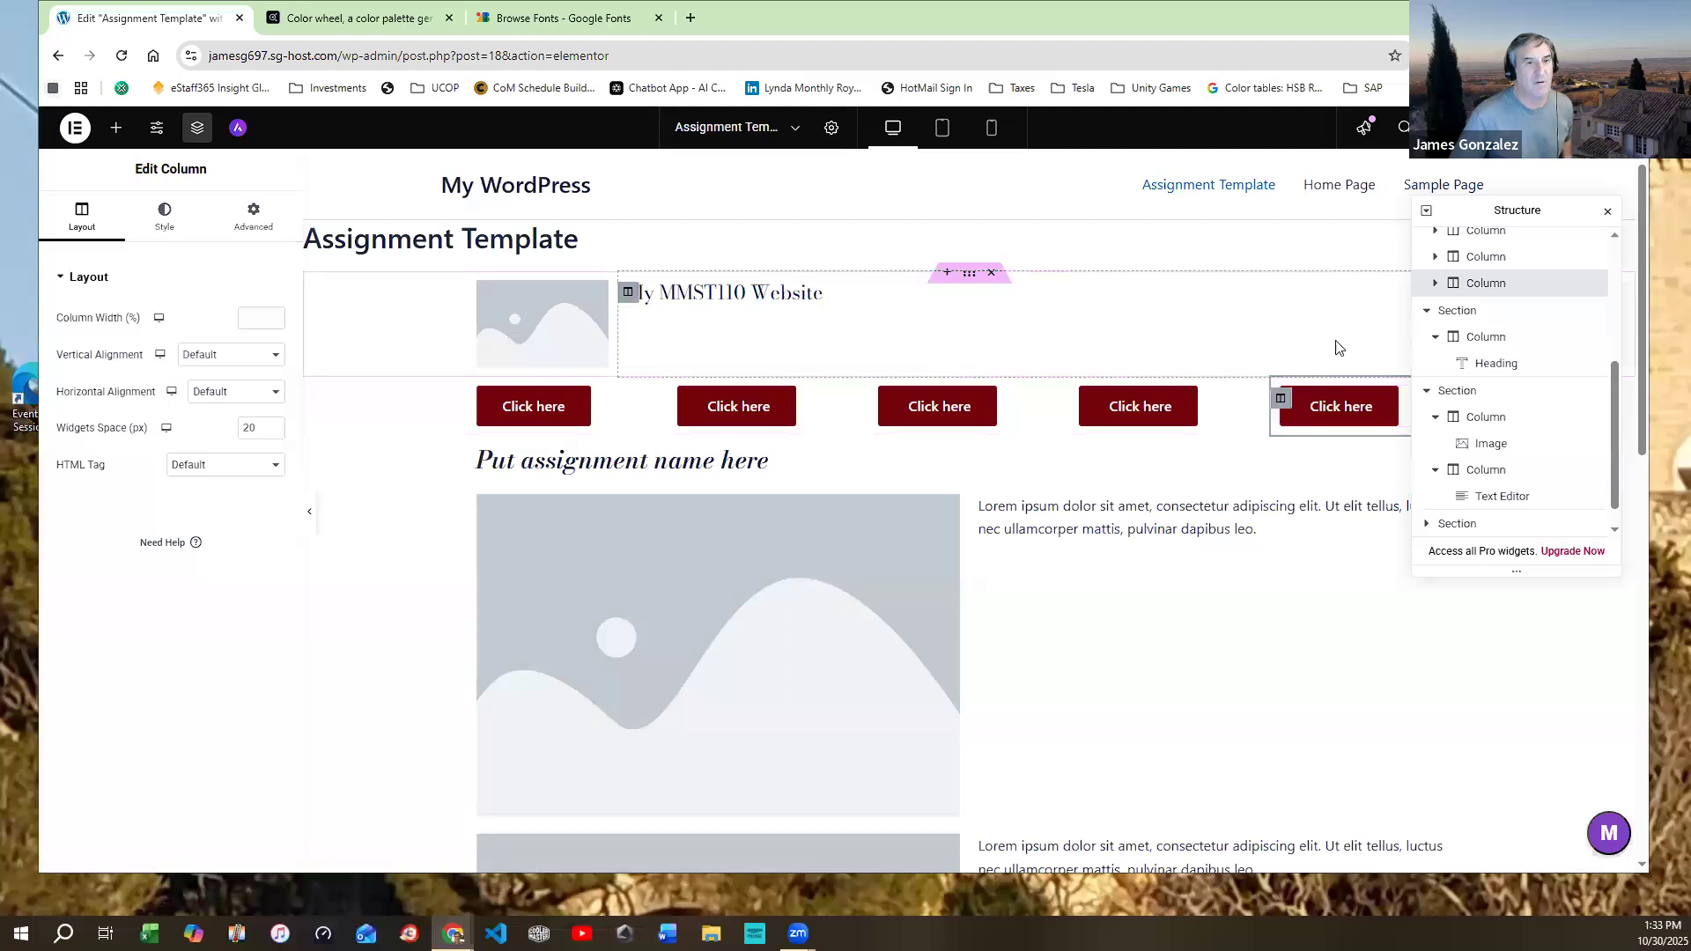
right_click(1279, 398)
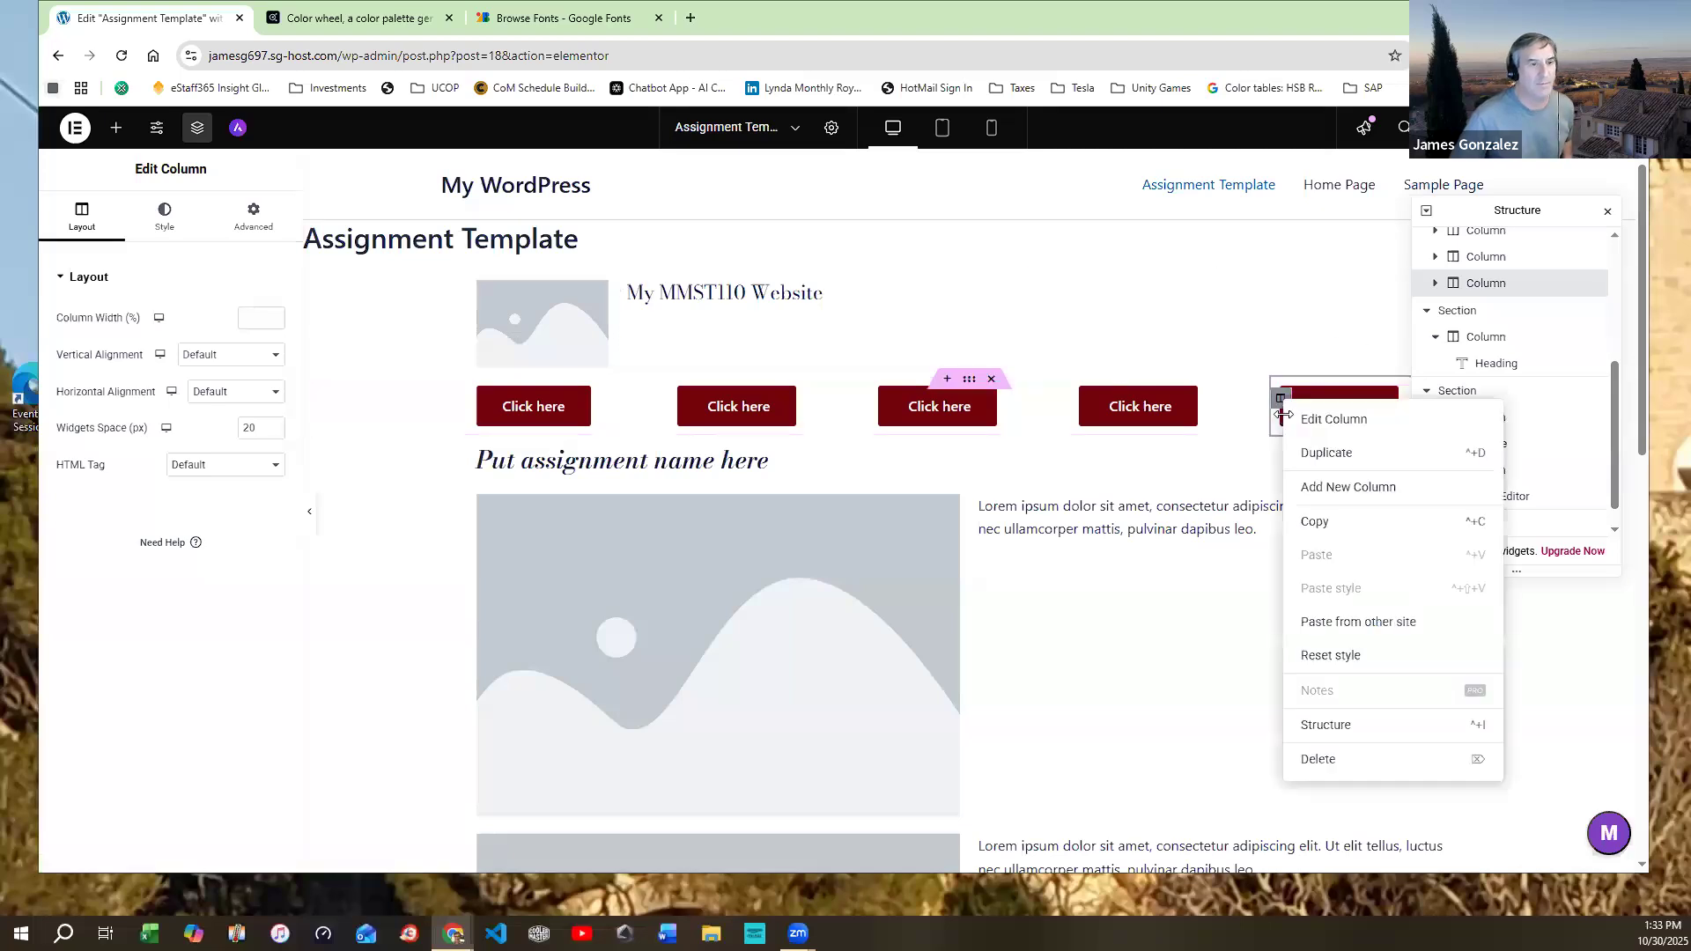
click(1307, 454)
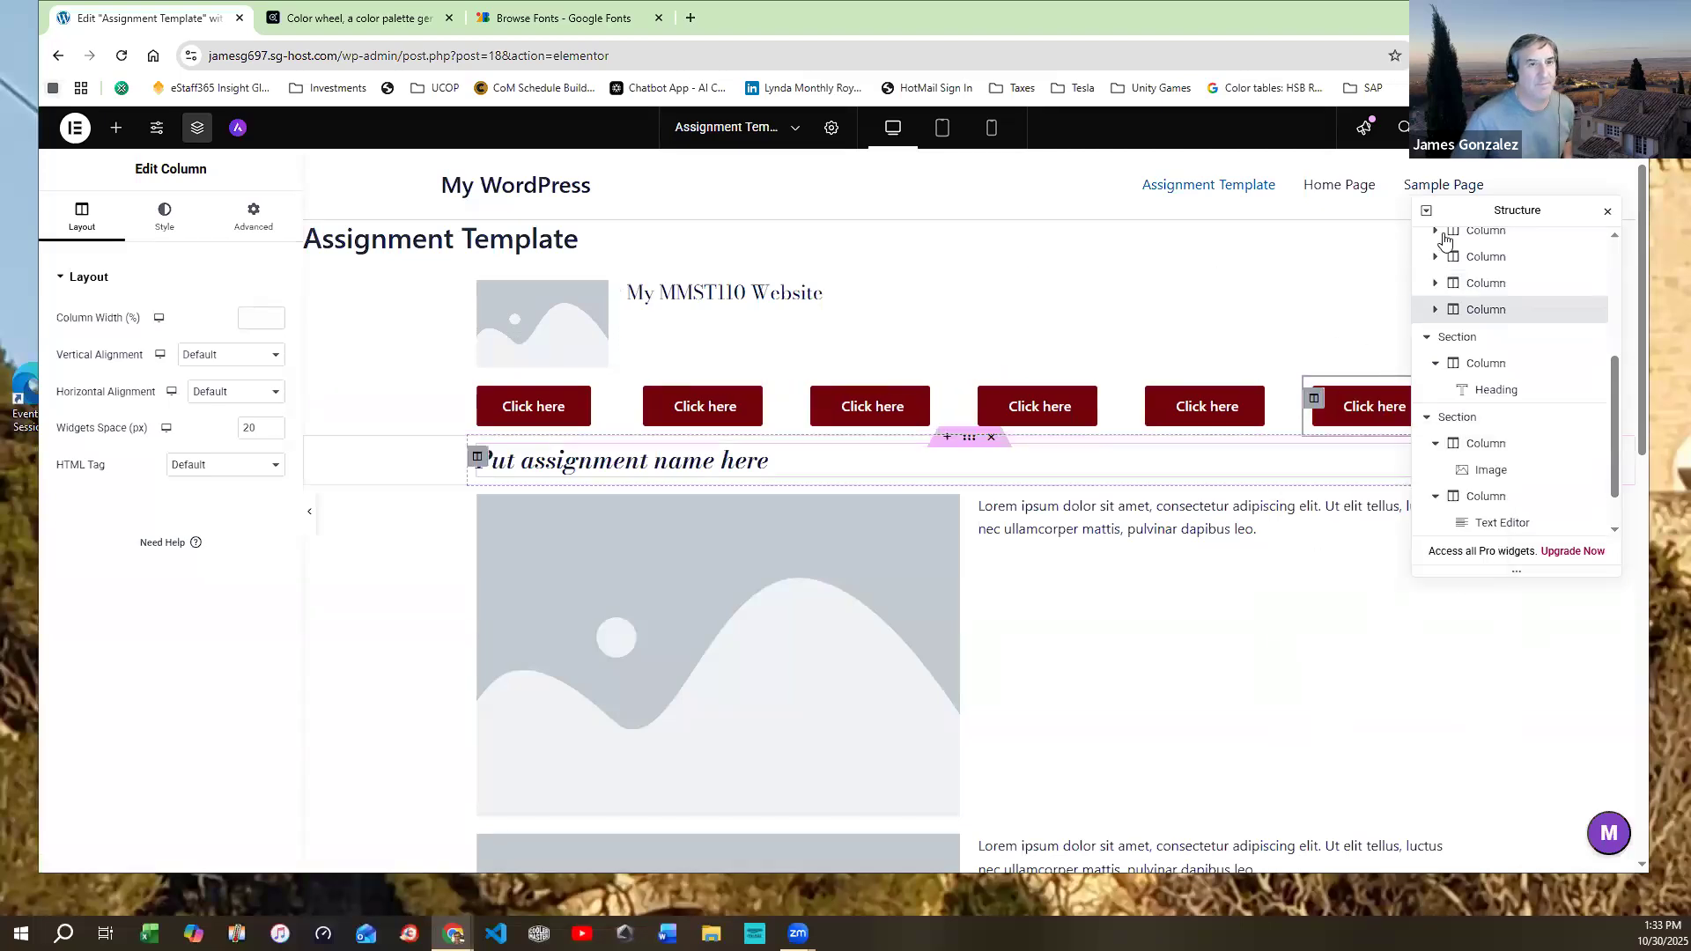
click(1609, 207)
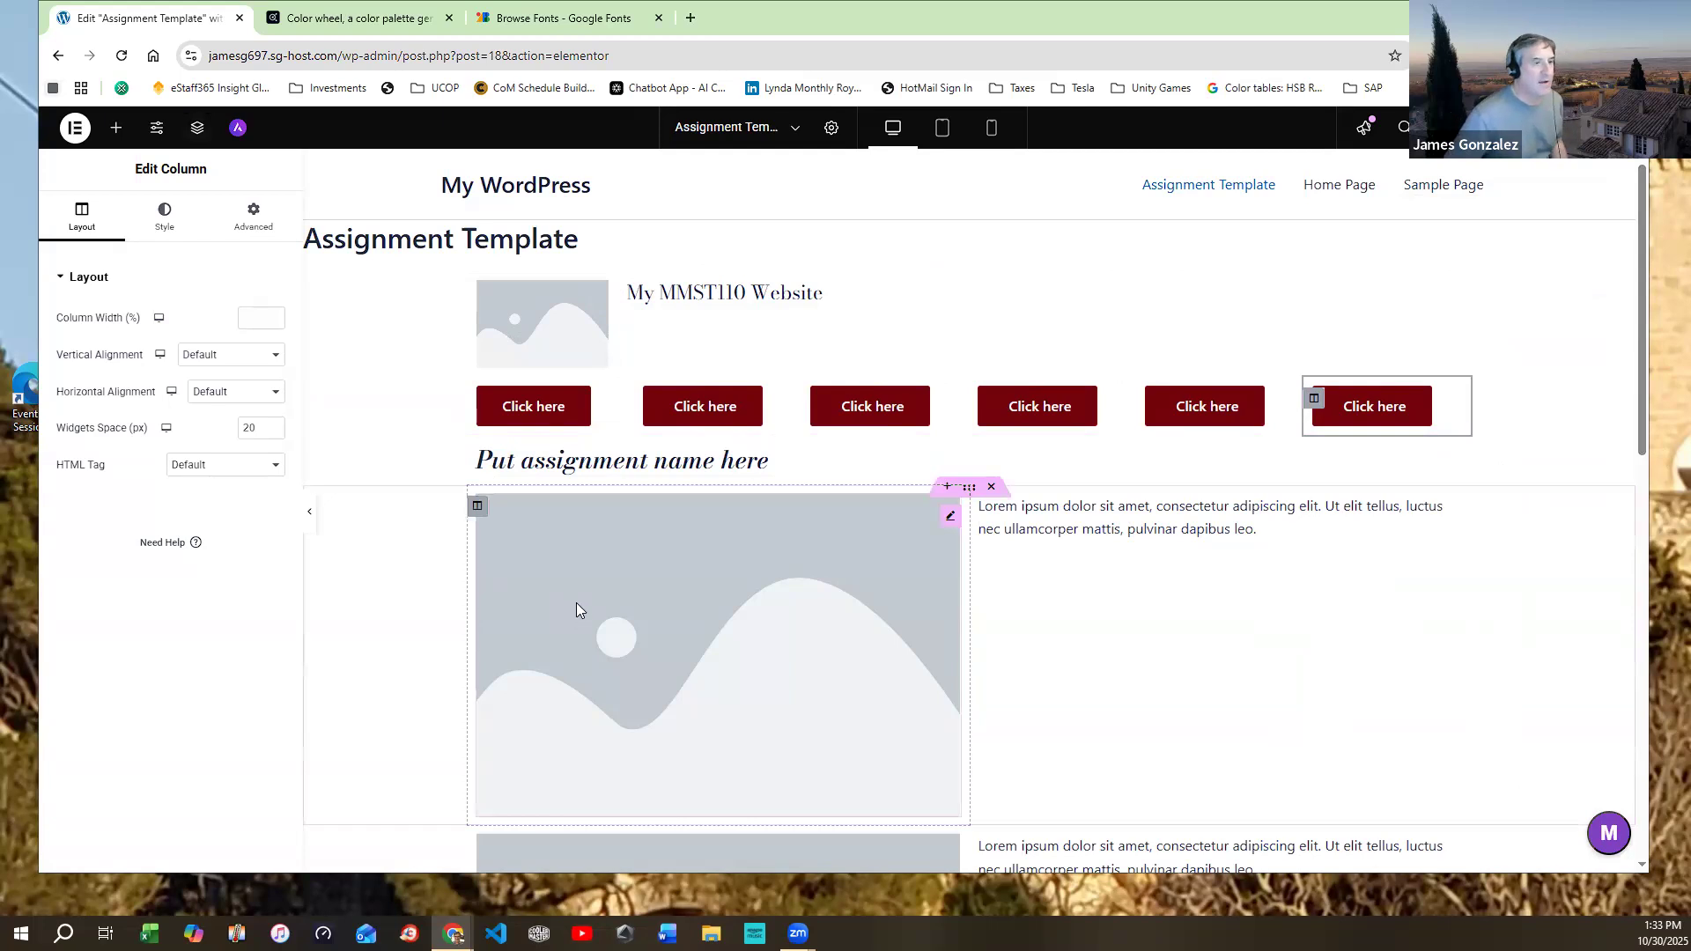
Add an empty section with two equal columns below the last image-text section
scroll(572, 594, down, 4)
scroll(564, 592, down, 3)
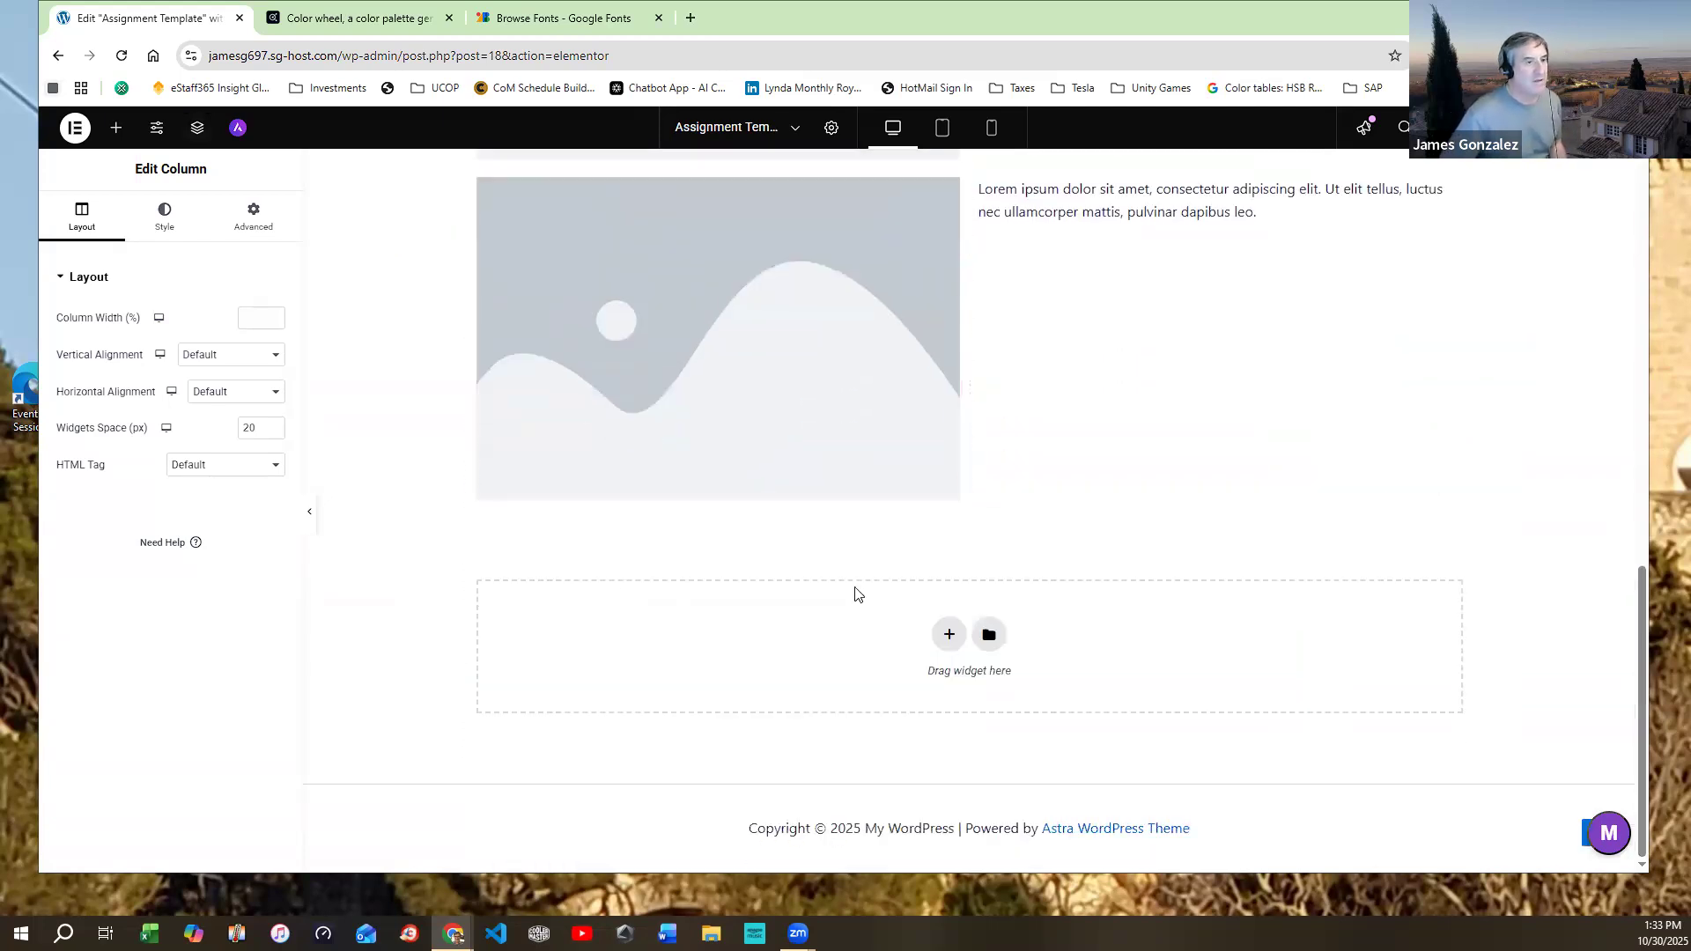
click(952, 636)
click(824, 670)
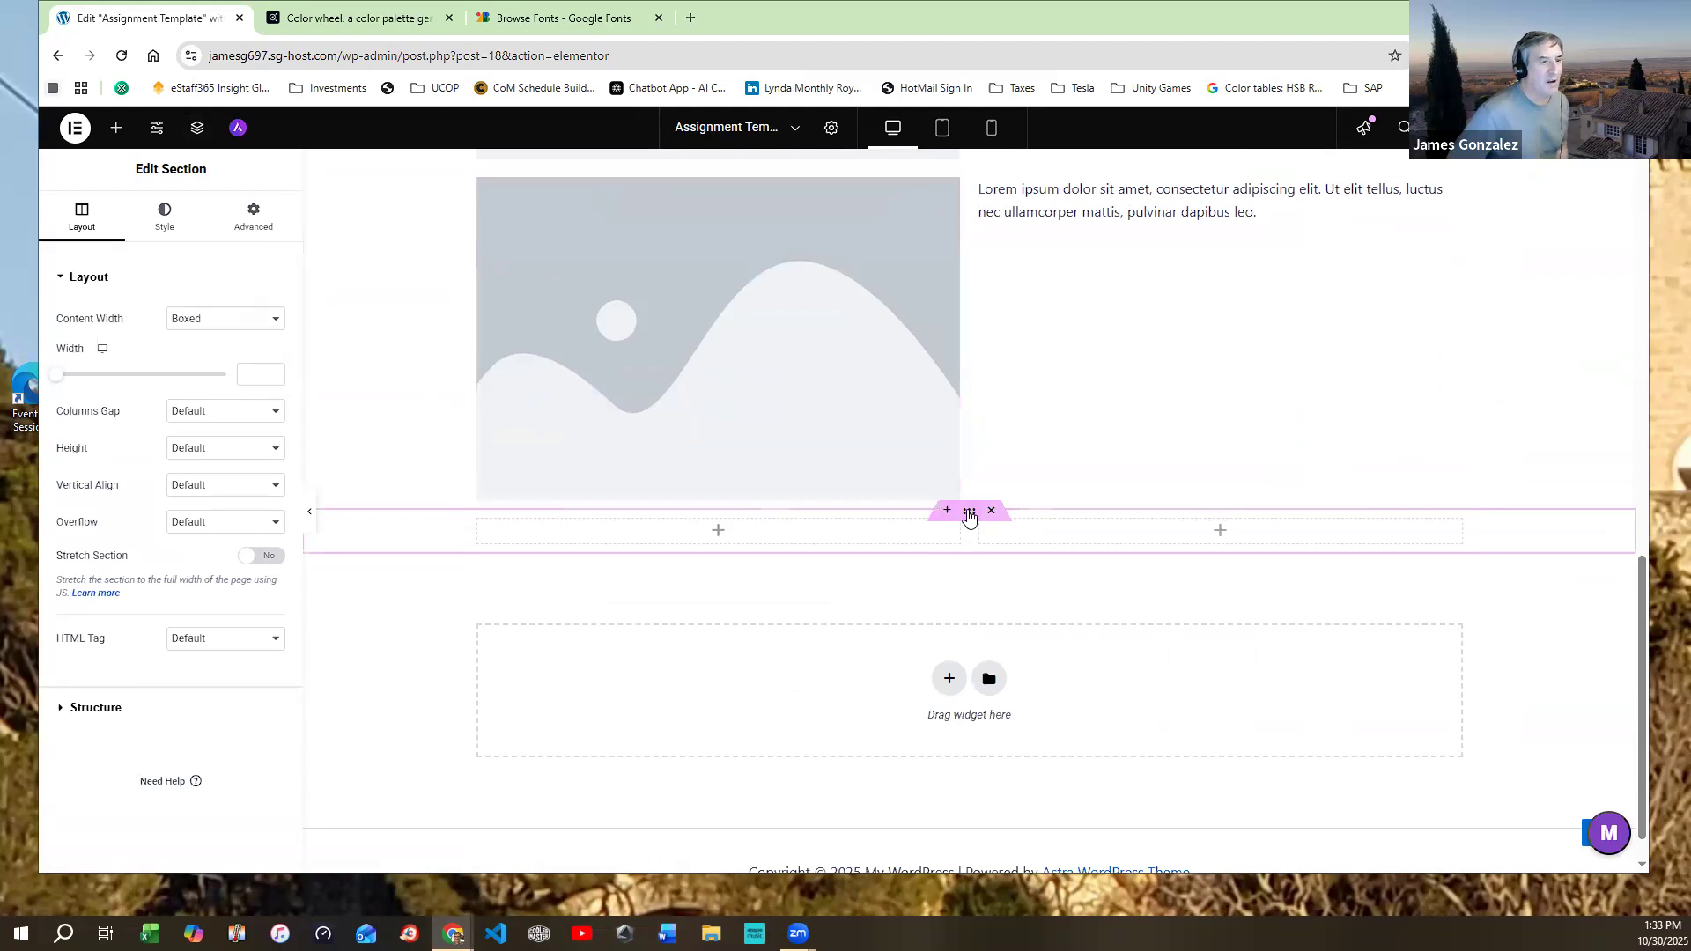
Give the new two-column section a classic background in the Accent global color
click(155, 196)
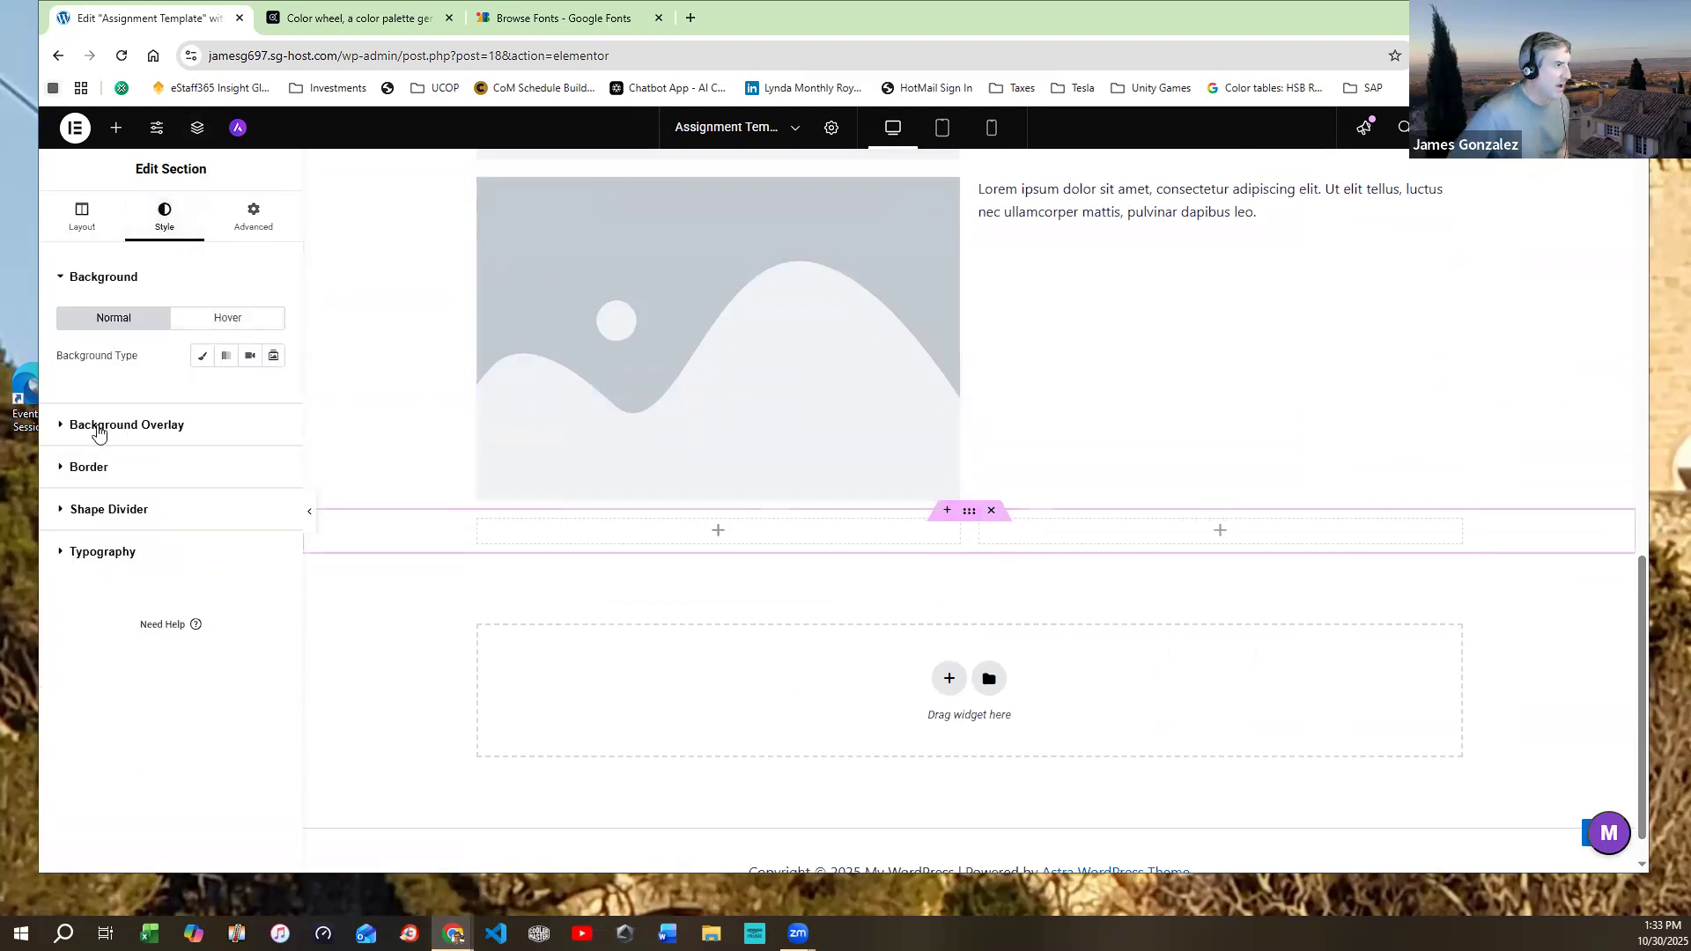
click(201, 361)
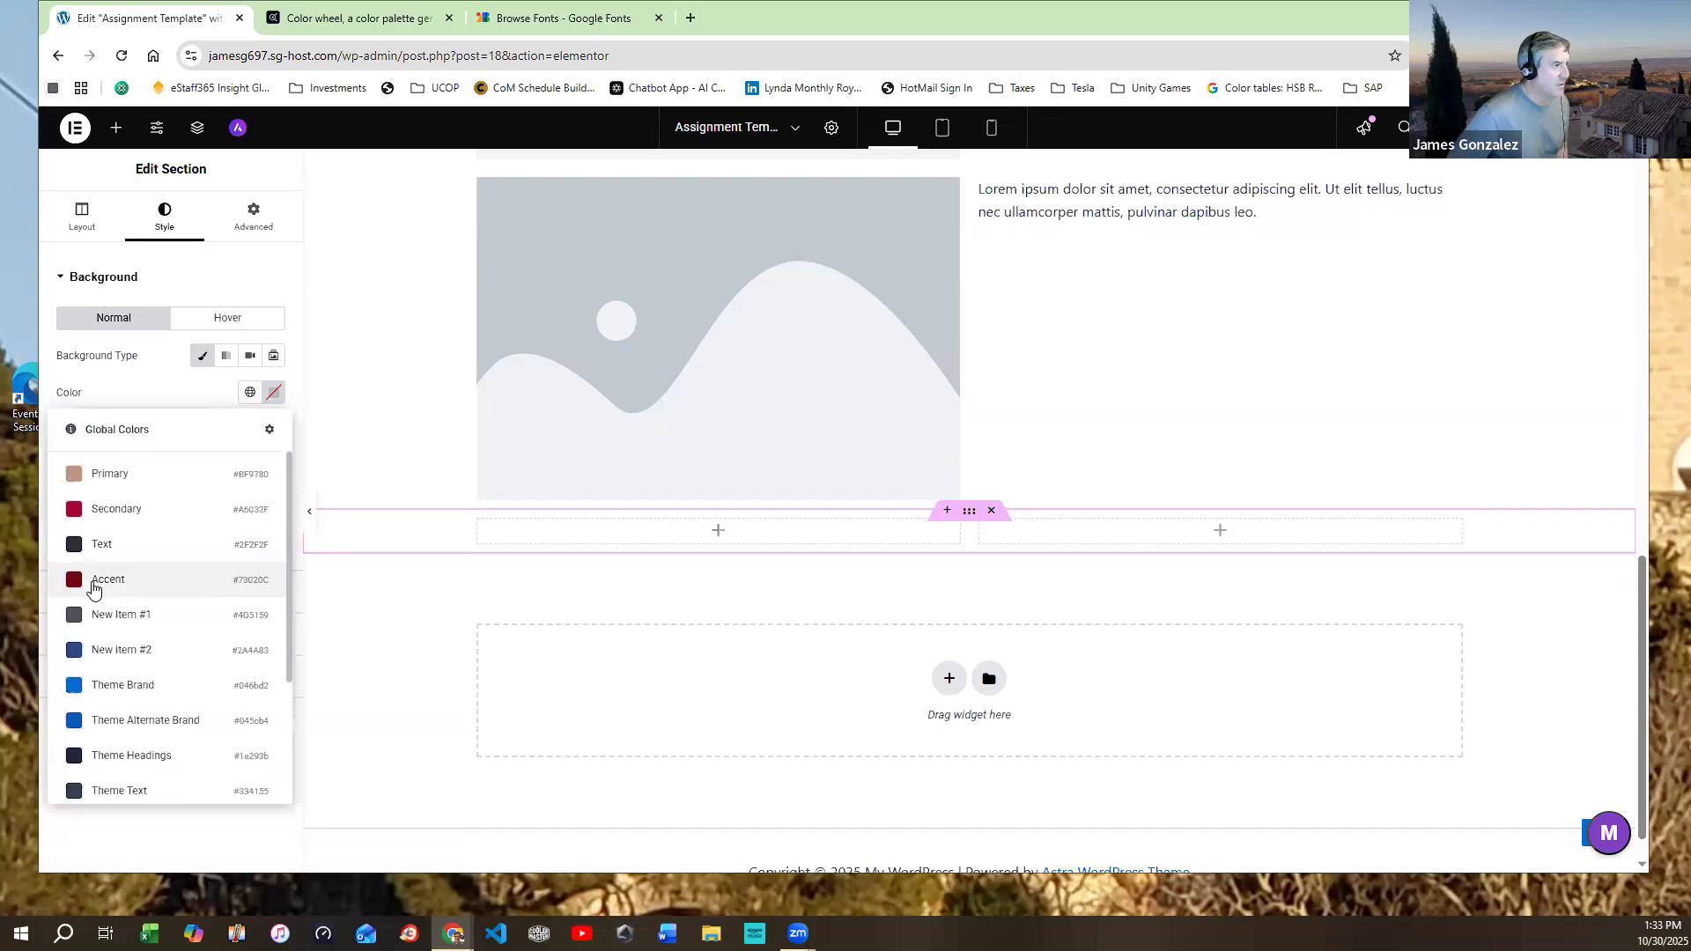
click(92, 581)
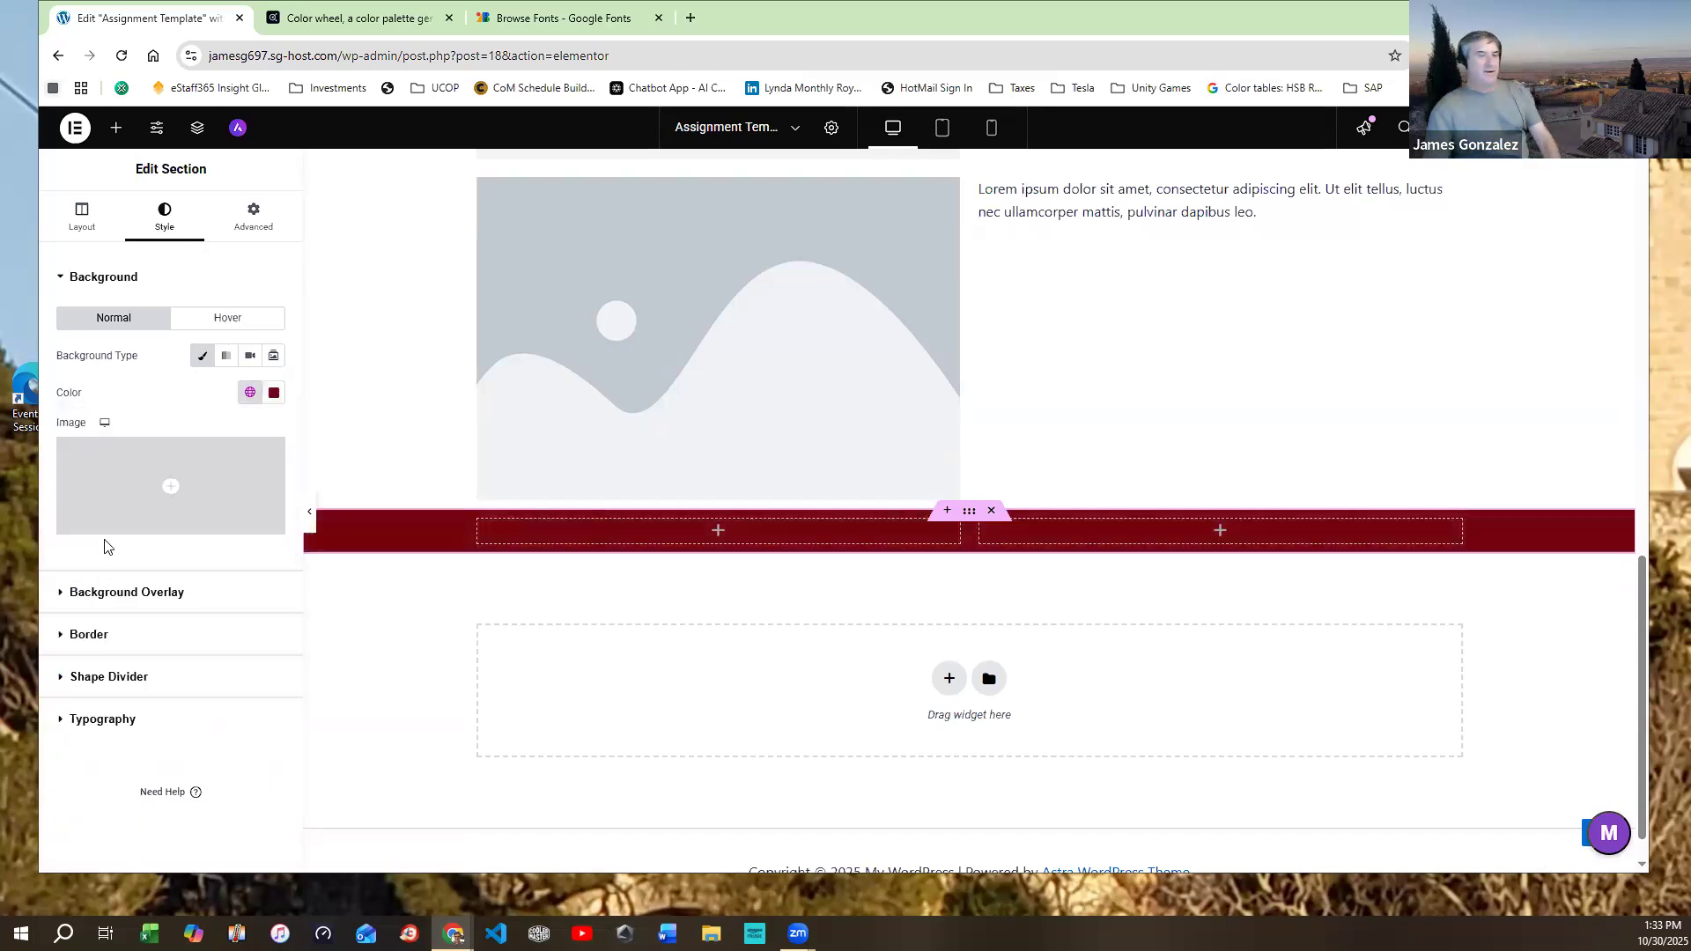
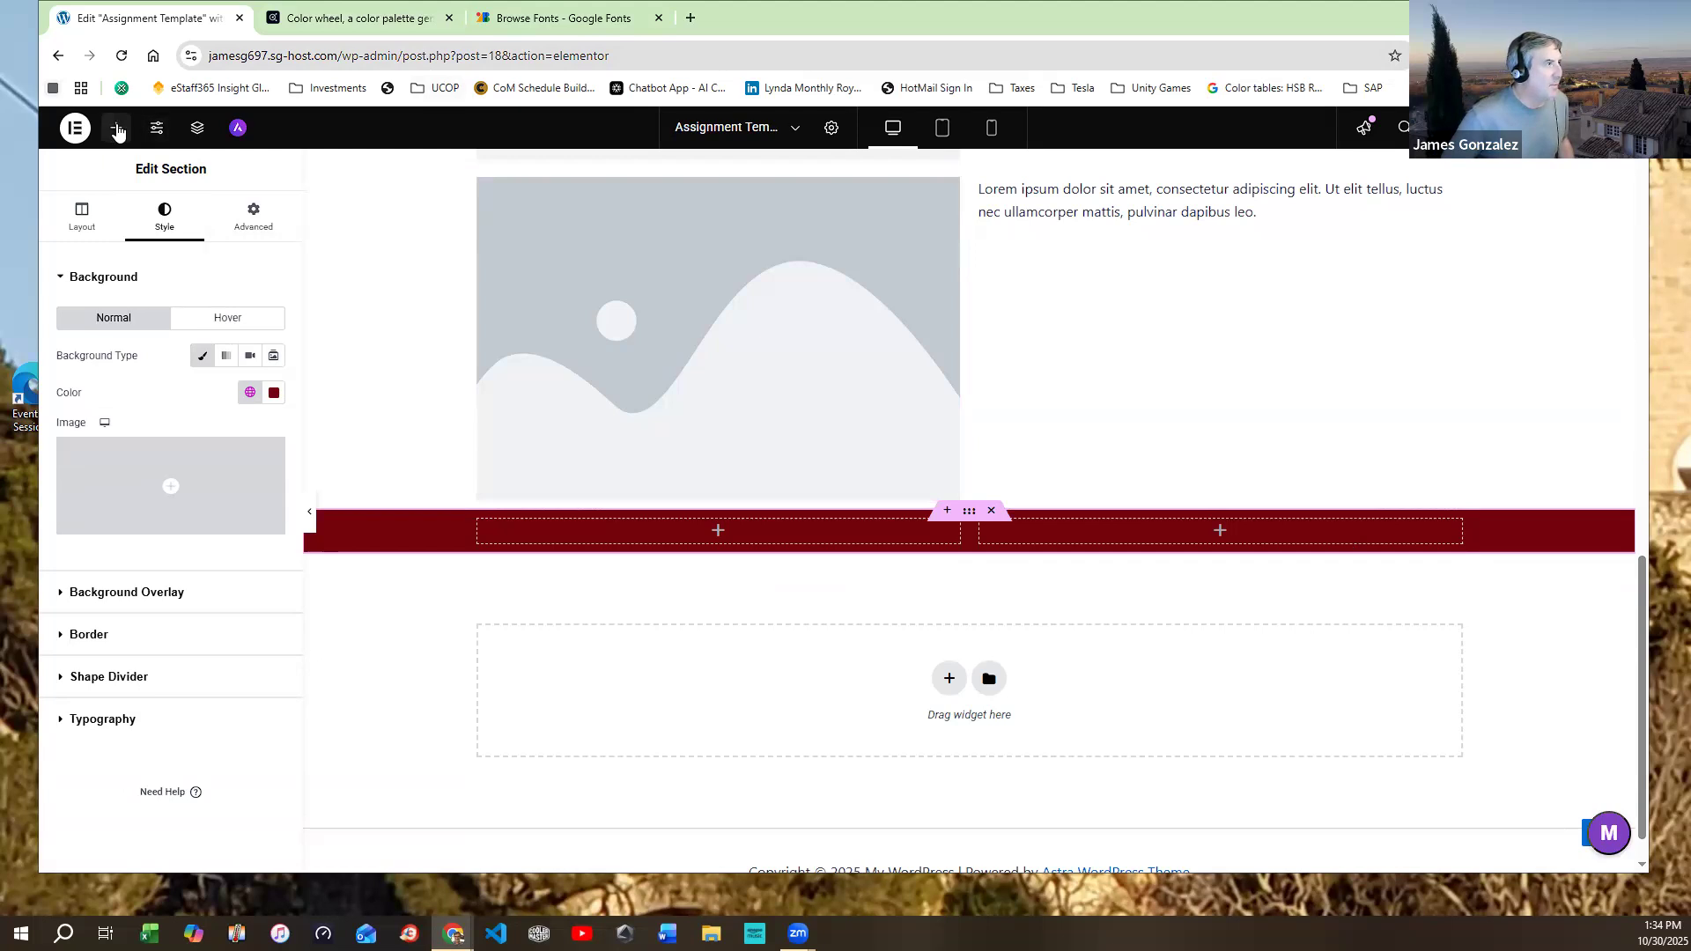
Add a Text Editor widget to the first column of the dark red section and apply the Text global font
click(115, 129)
drag(232, 440, 809, 527)
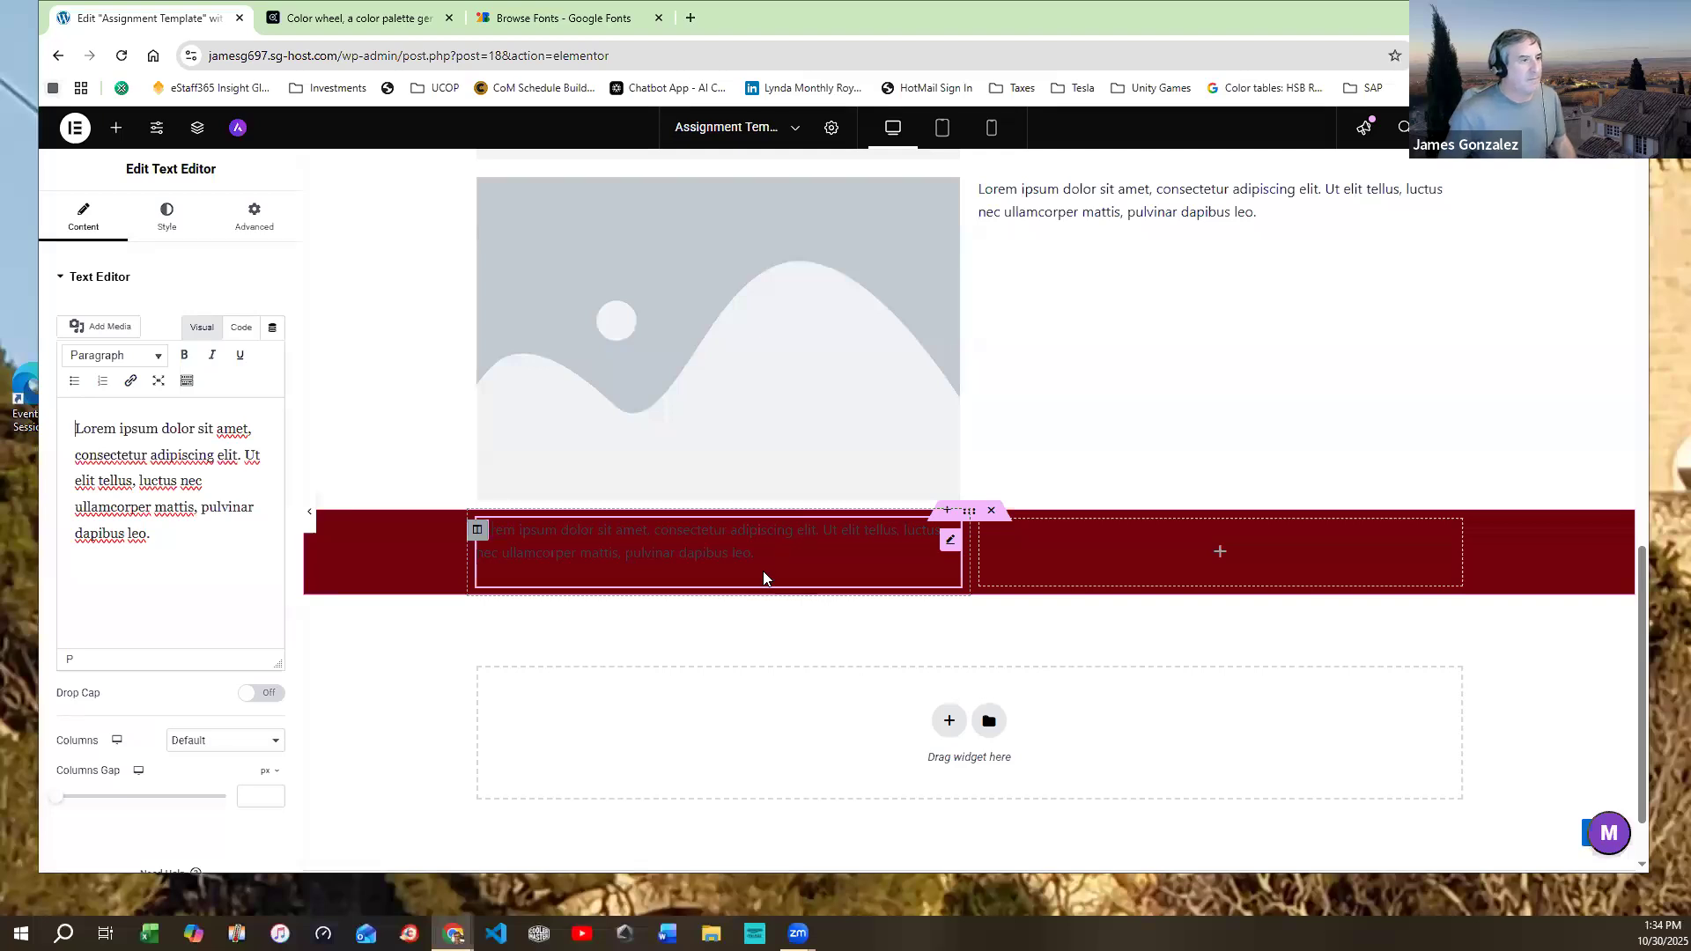
click(167, 215)
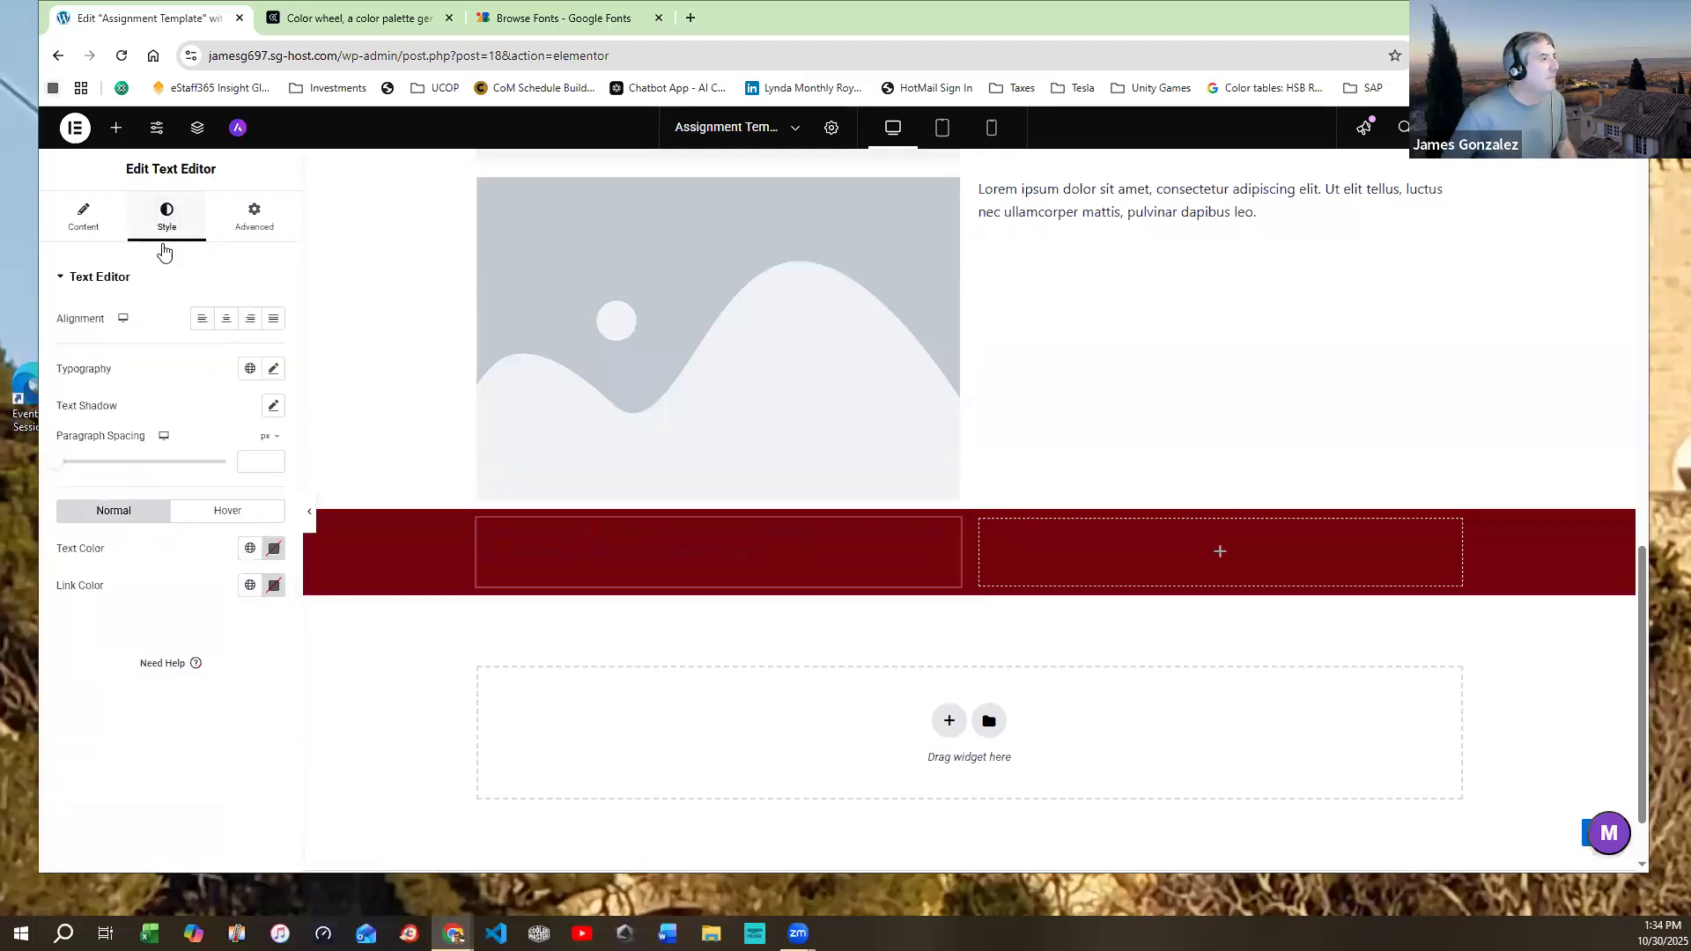
click(250, 369)
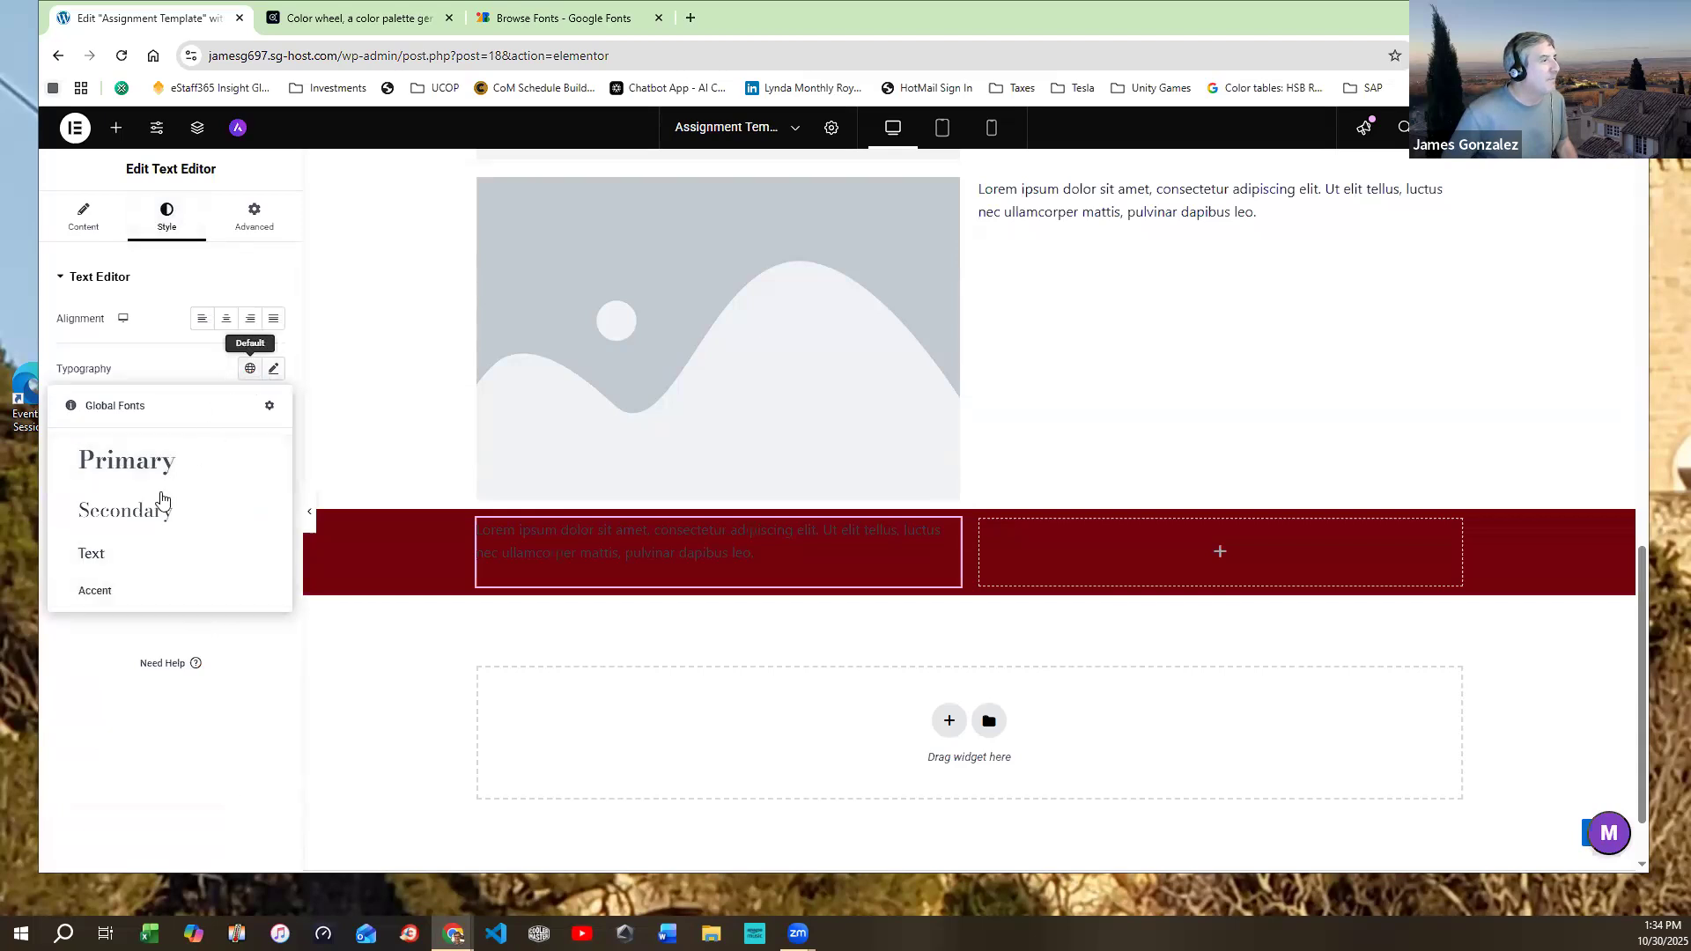
click(103, 549)
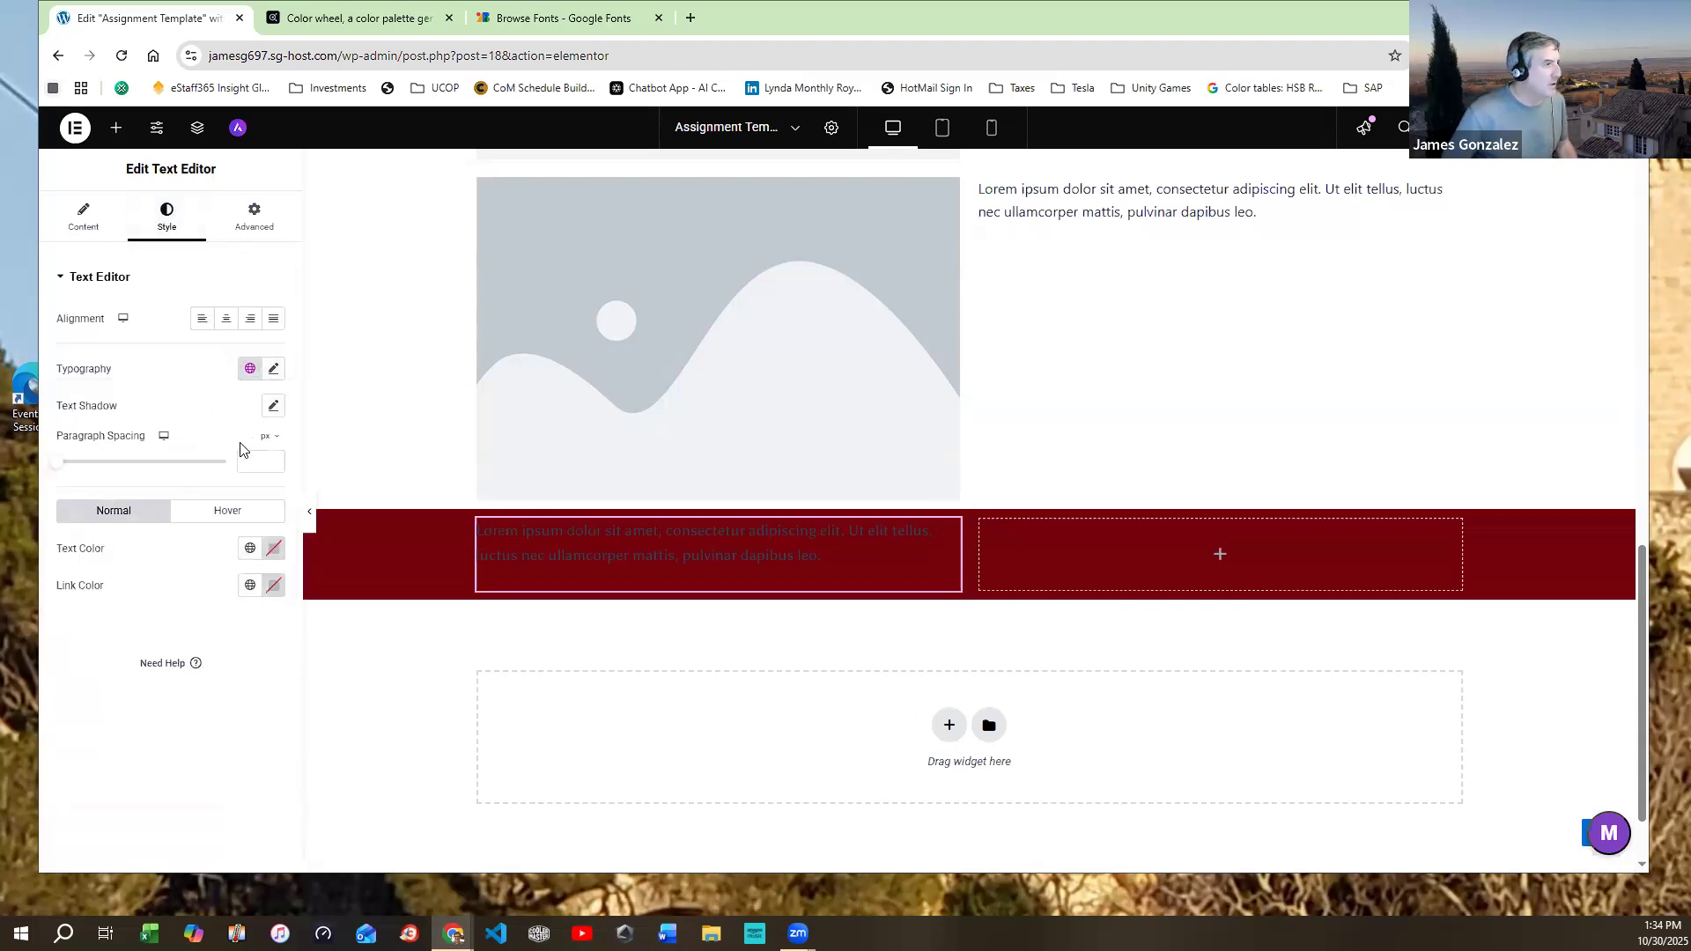
Set the text color of the dark red section's text editor to the Theme Secondary Background global color
click(250, 549)
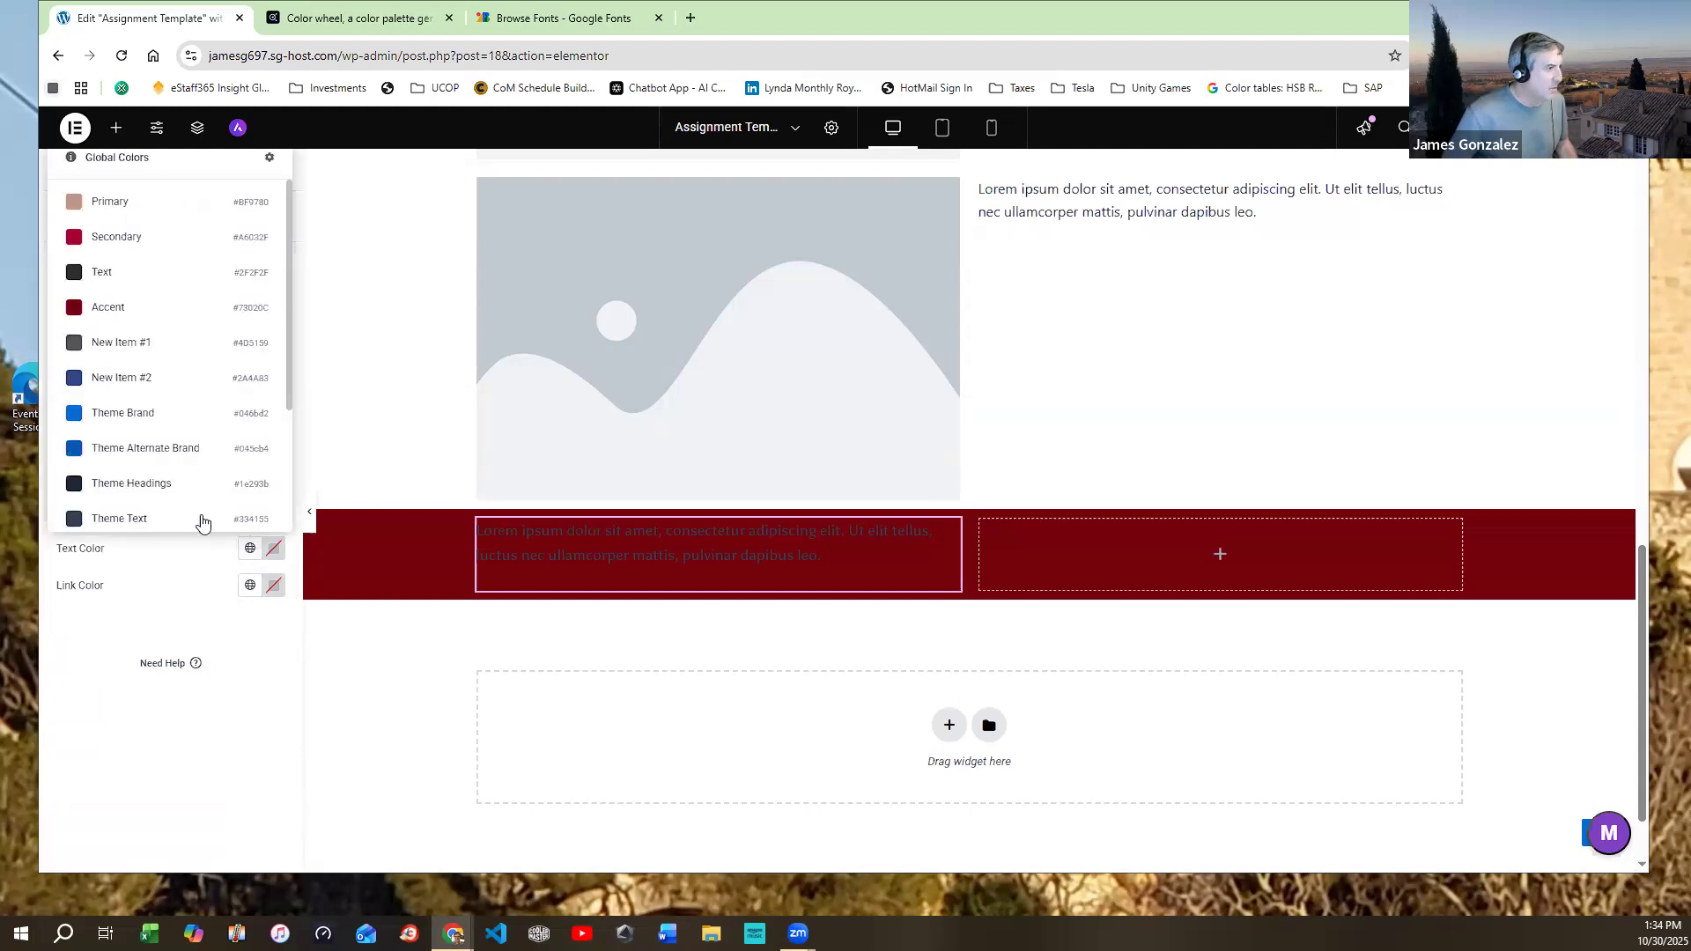
scroll(220, 414, down, 2)
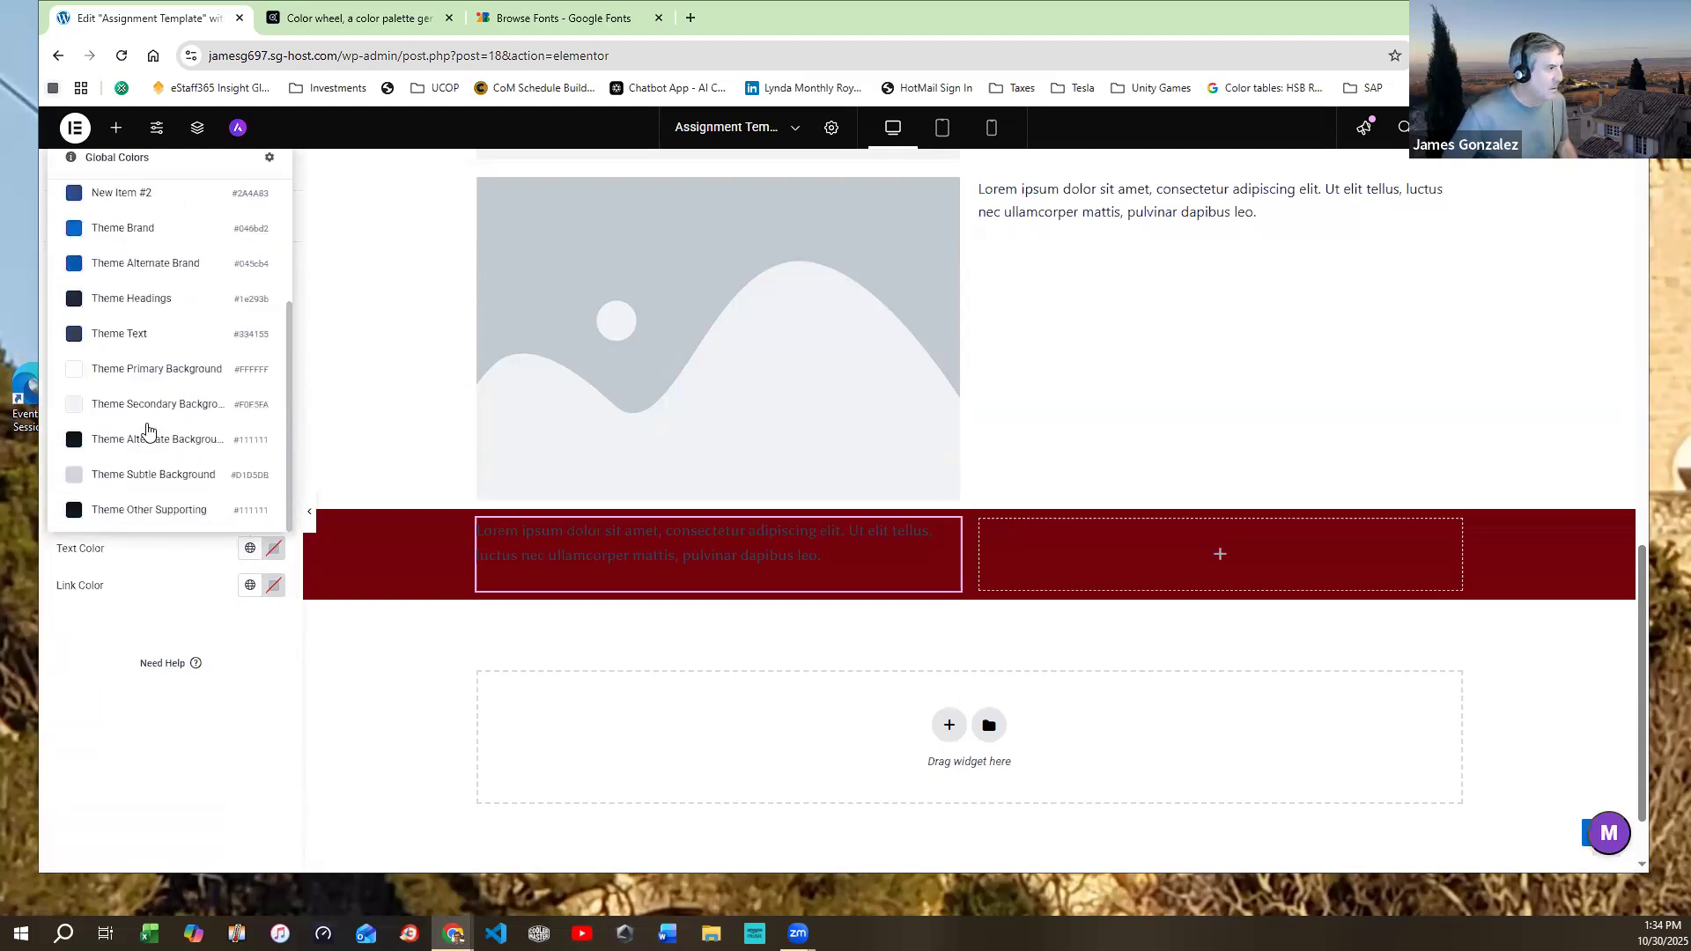
click(141, 406)
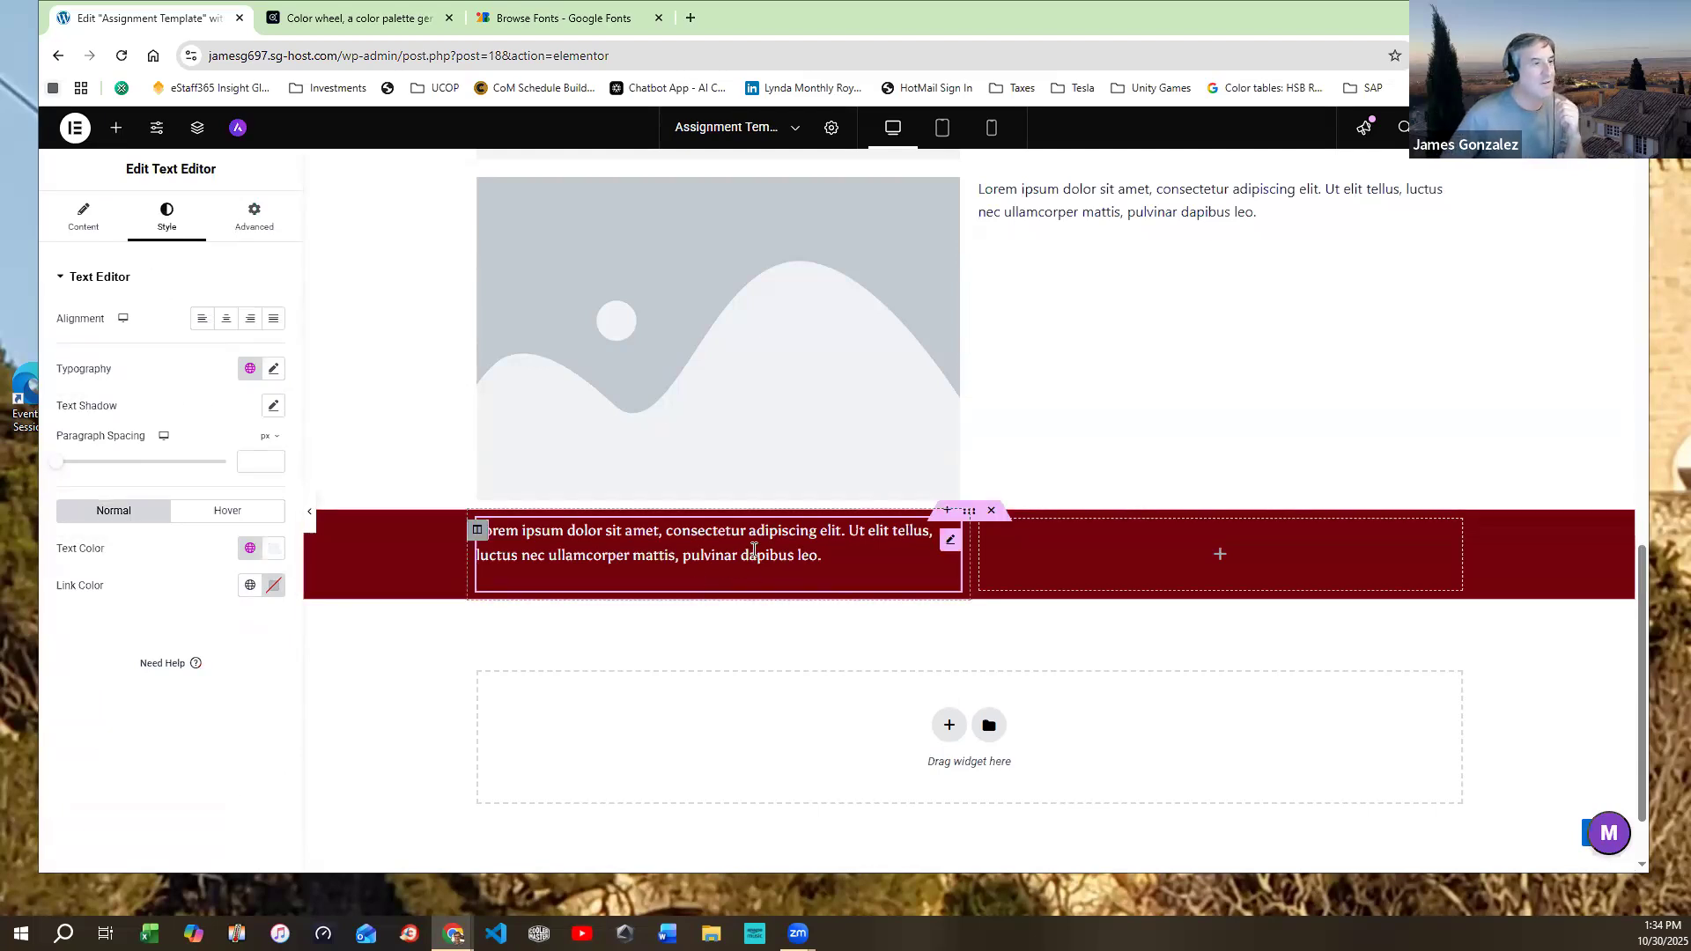
Review the page layout from the dark red footer section up to the site heading and back down
drag(814, 557, 477, 531)
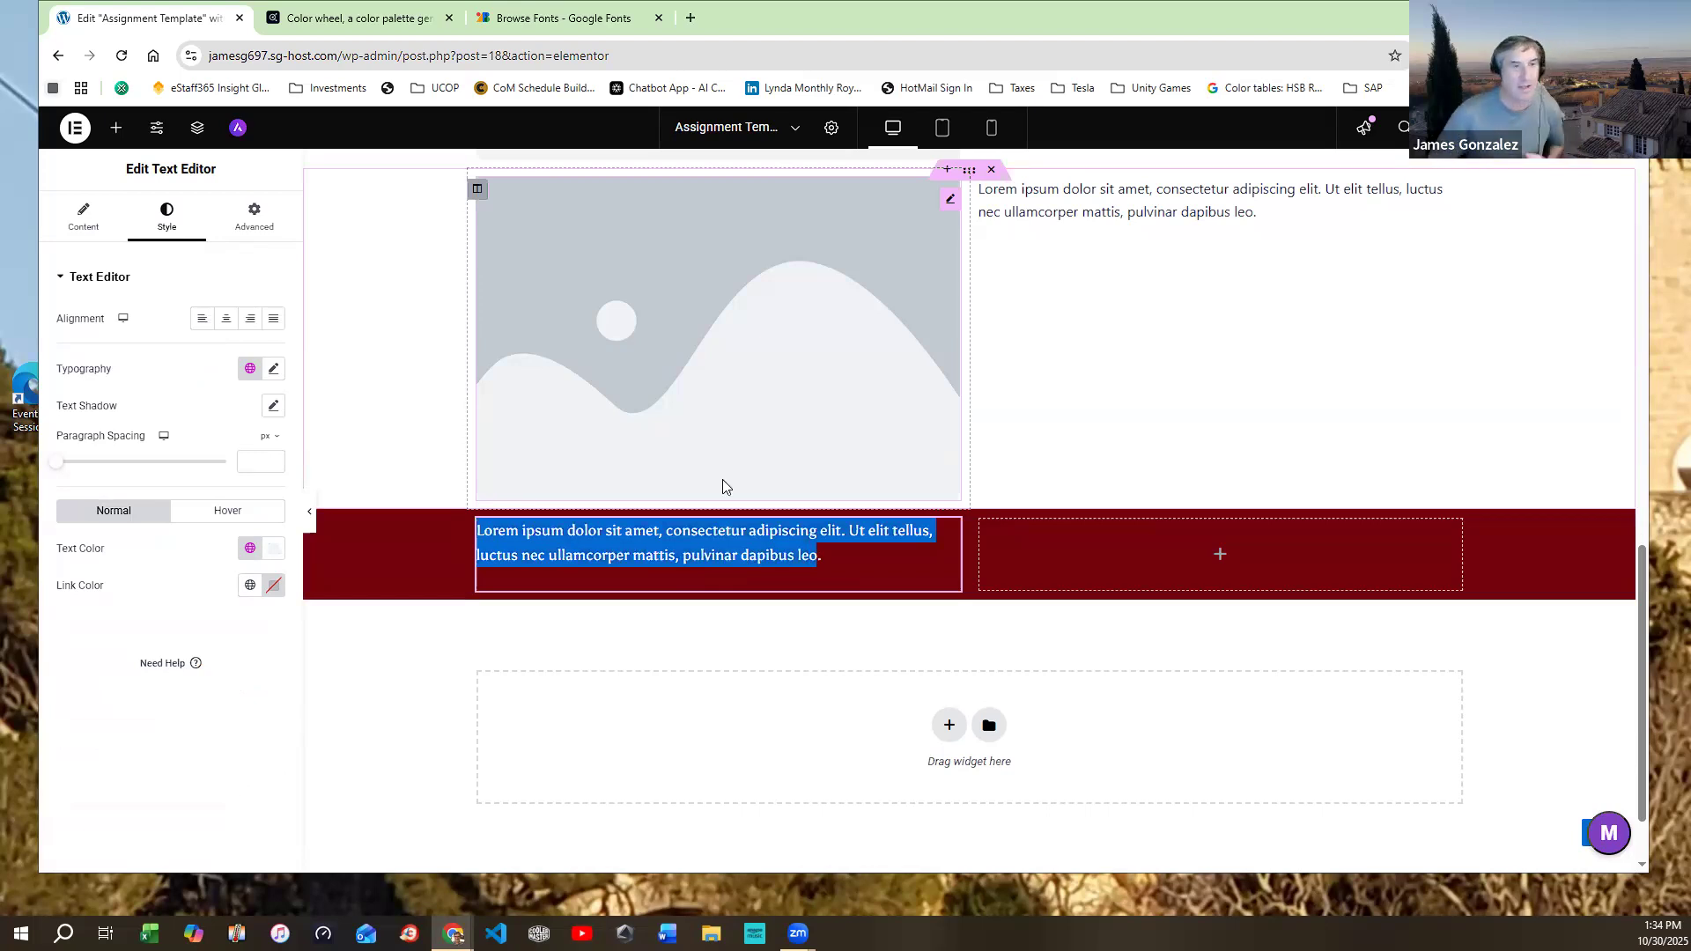
scroll(1114, 557, down, 1)
scroll(1084, 528, up, 4)
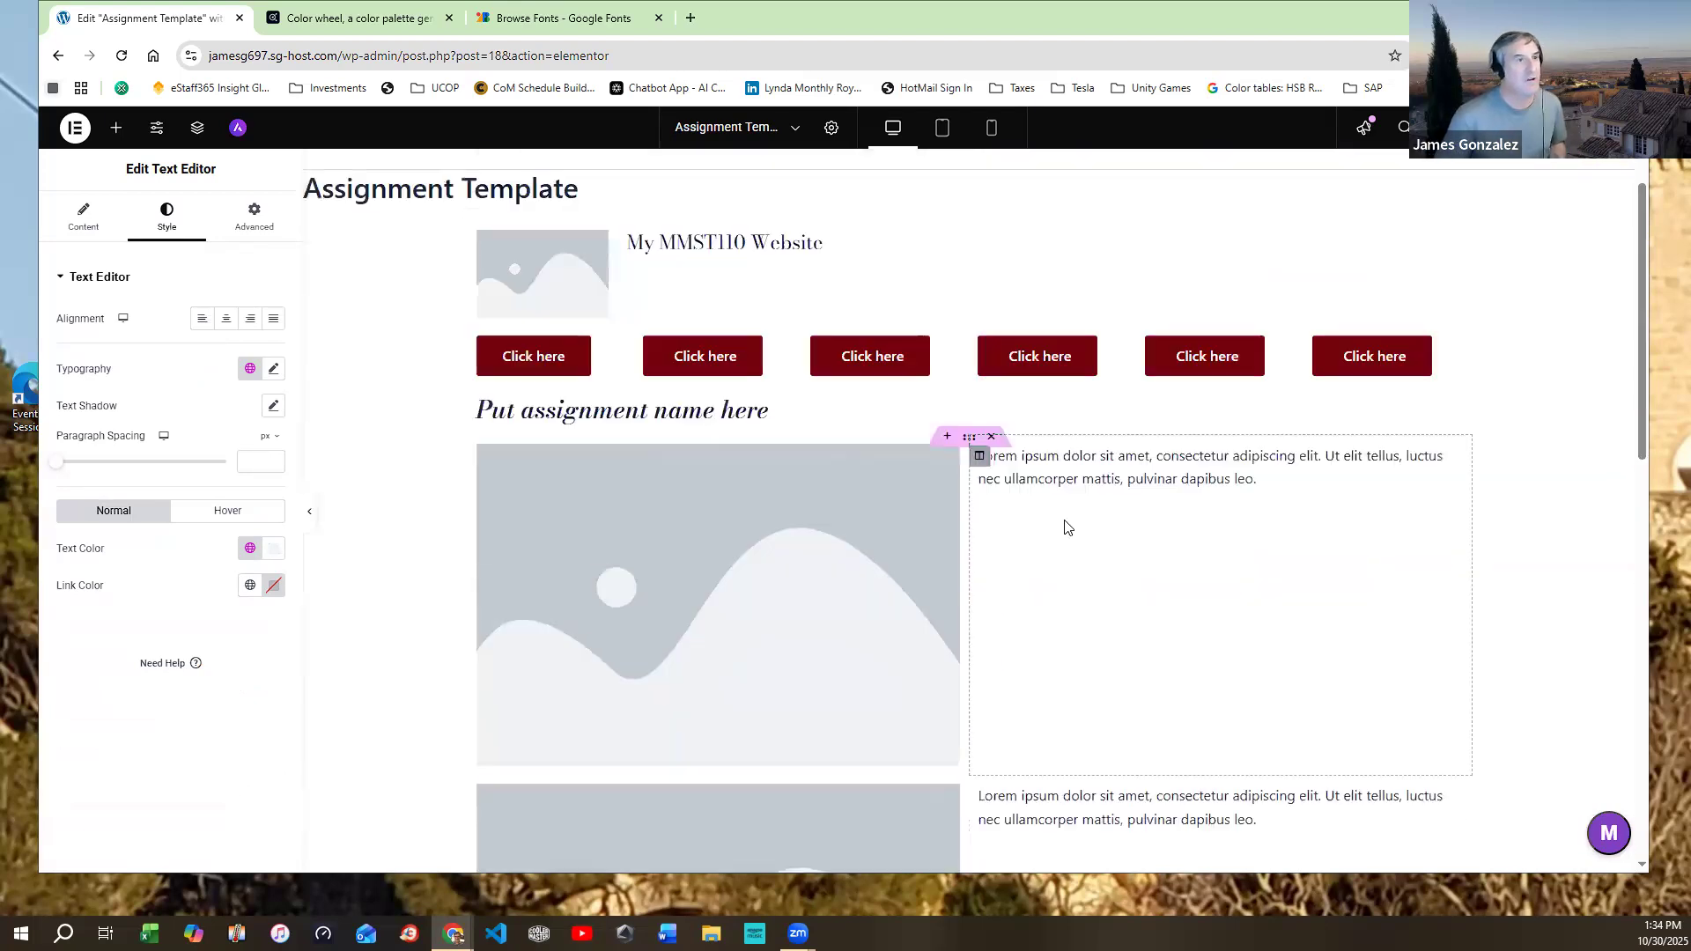
scroll(1068, 527, up, 1)
click(797, 300)
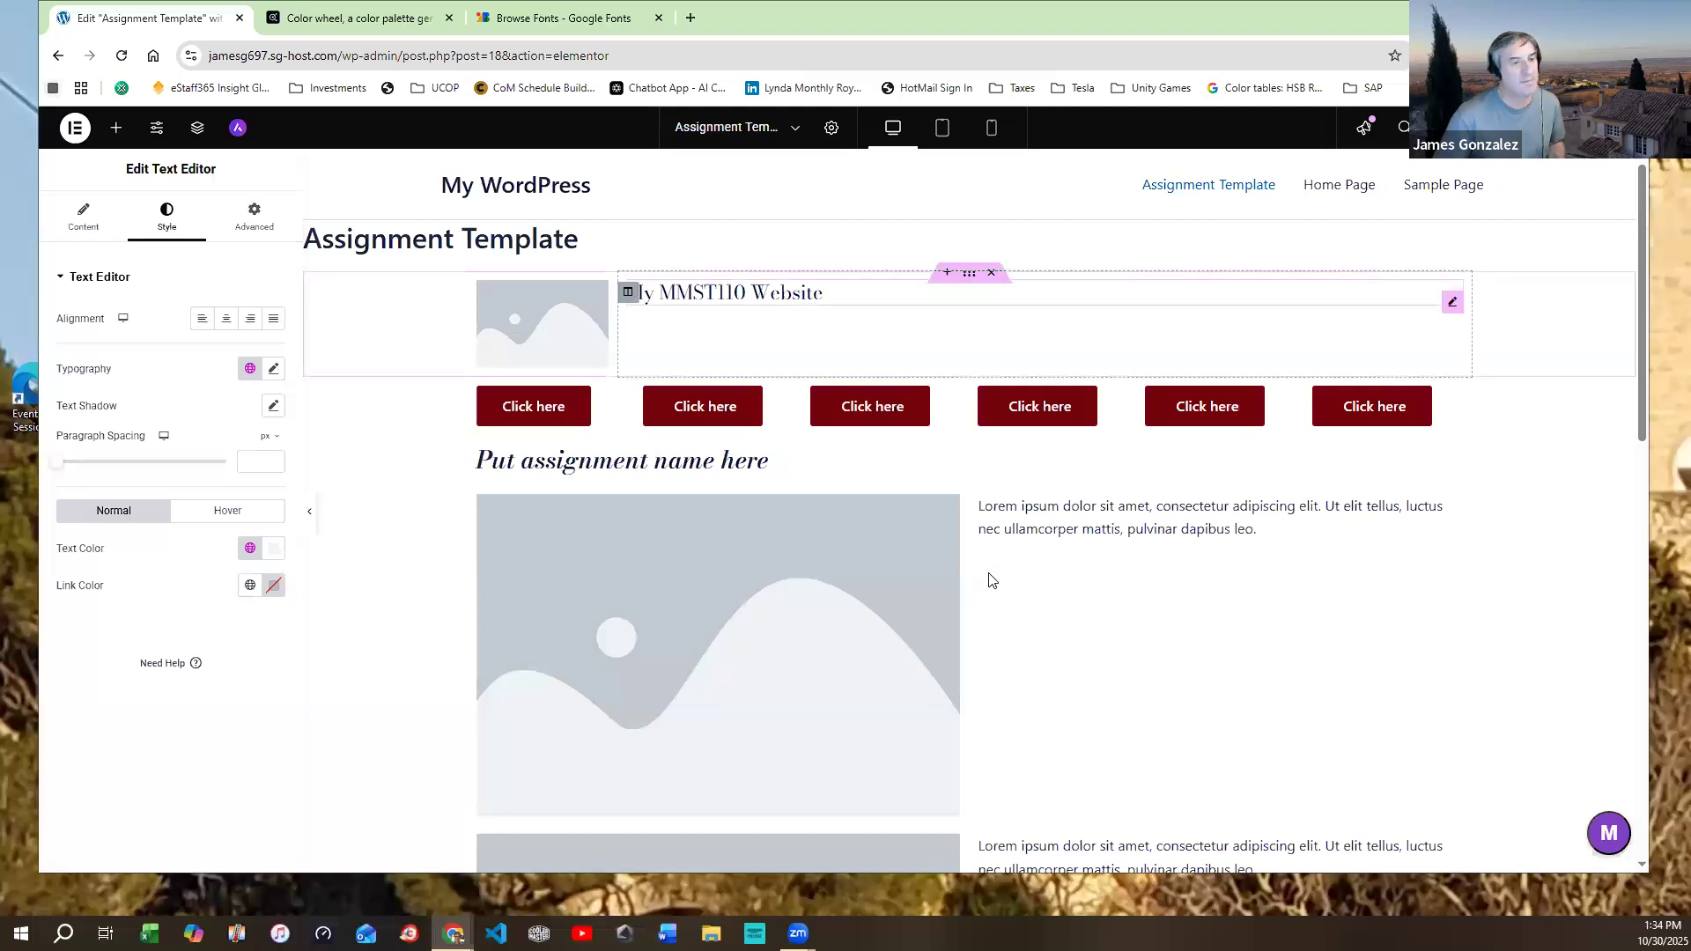
scroll(991, 580, down, 10)
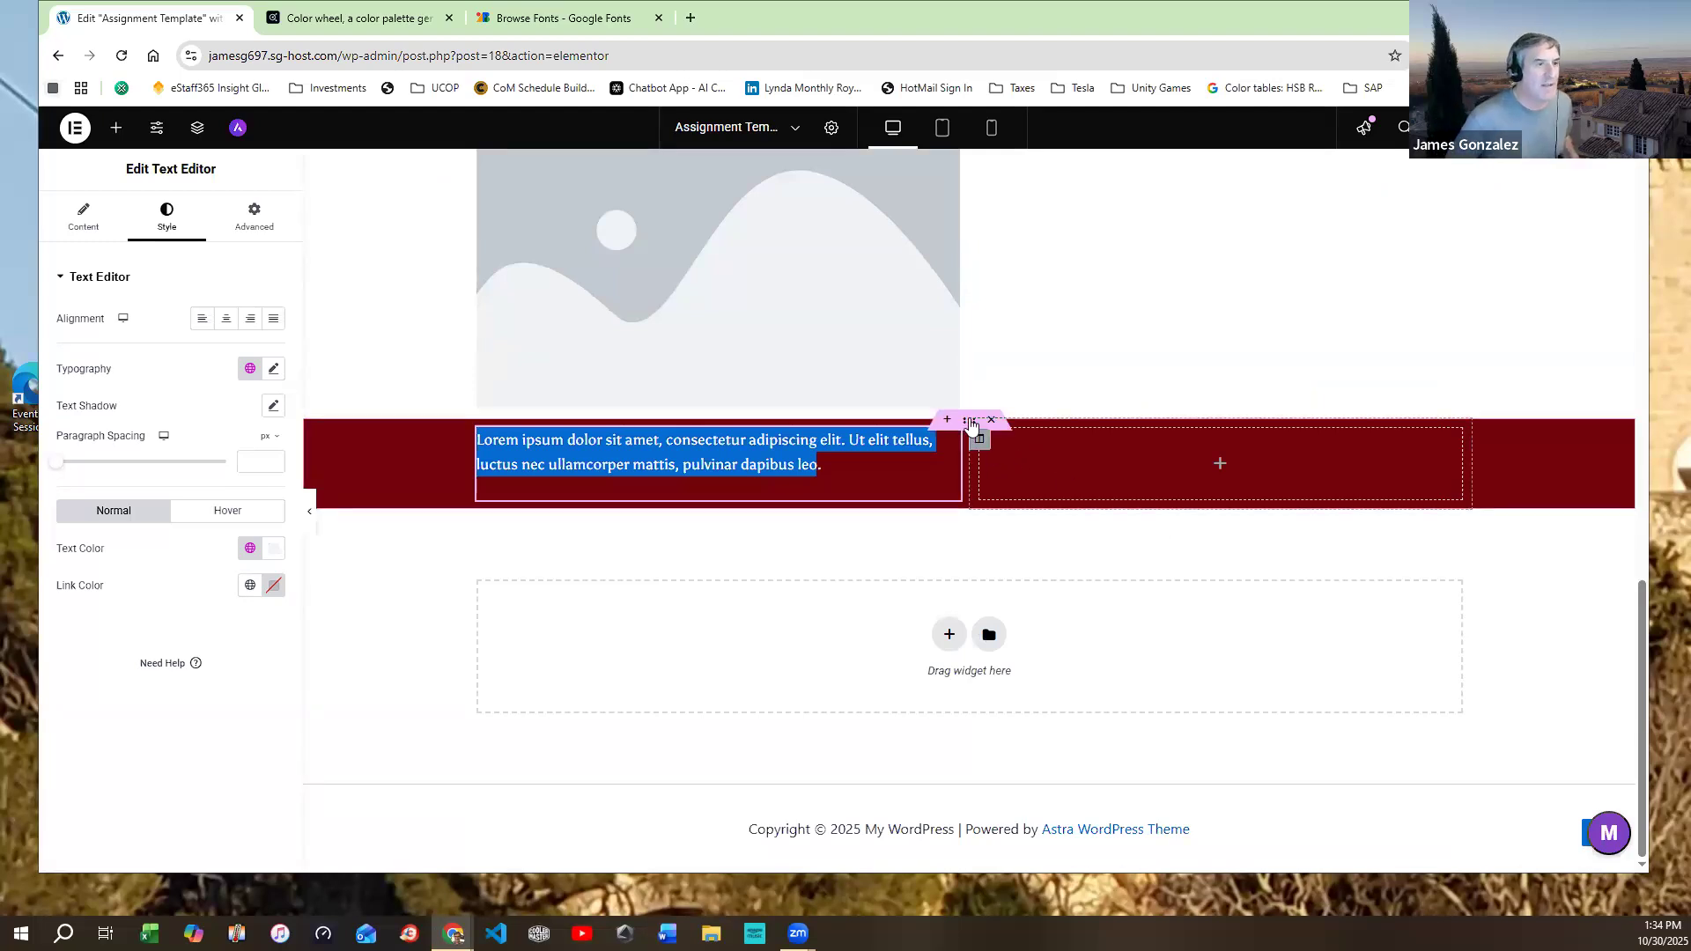
Apply the Text global font to the text editor in one of the lower image-text sections
scroll(965, 410, up, 8)
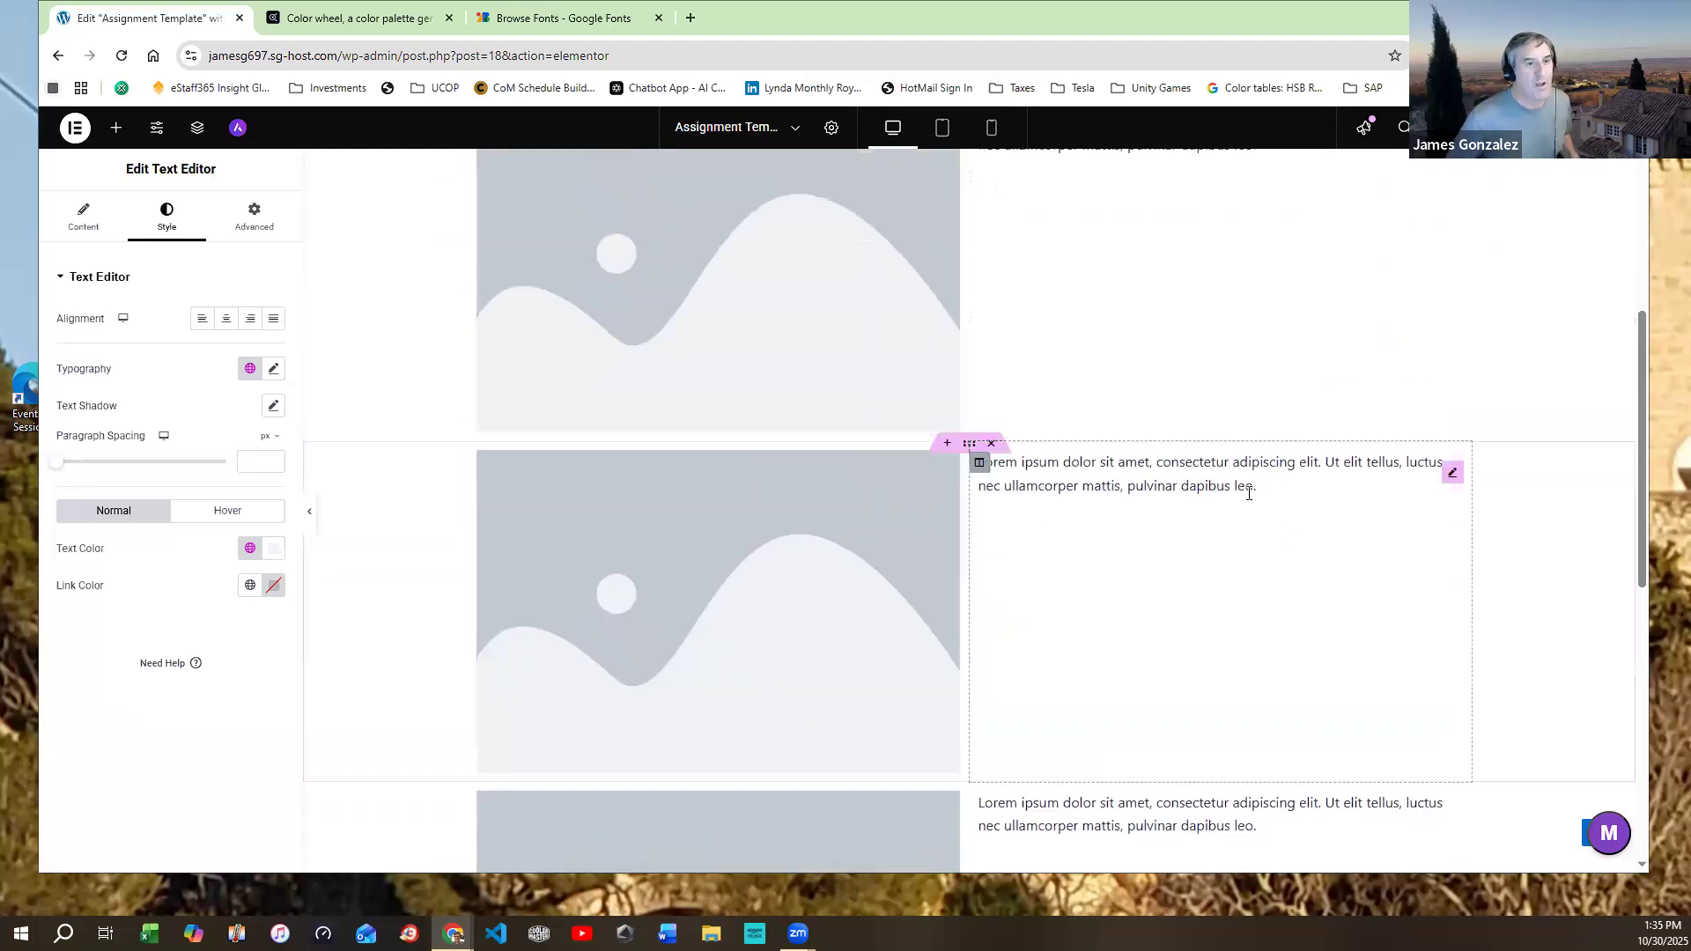
click(1249, 492)
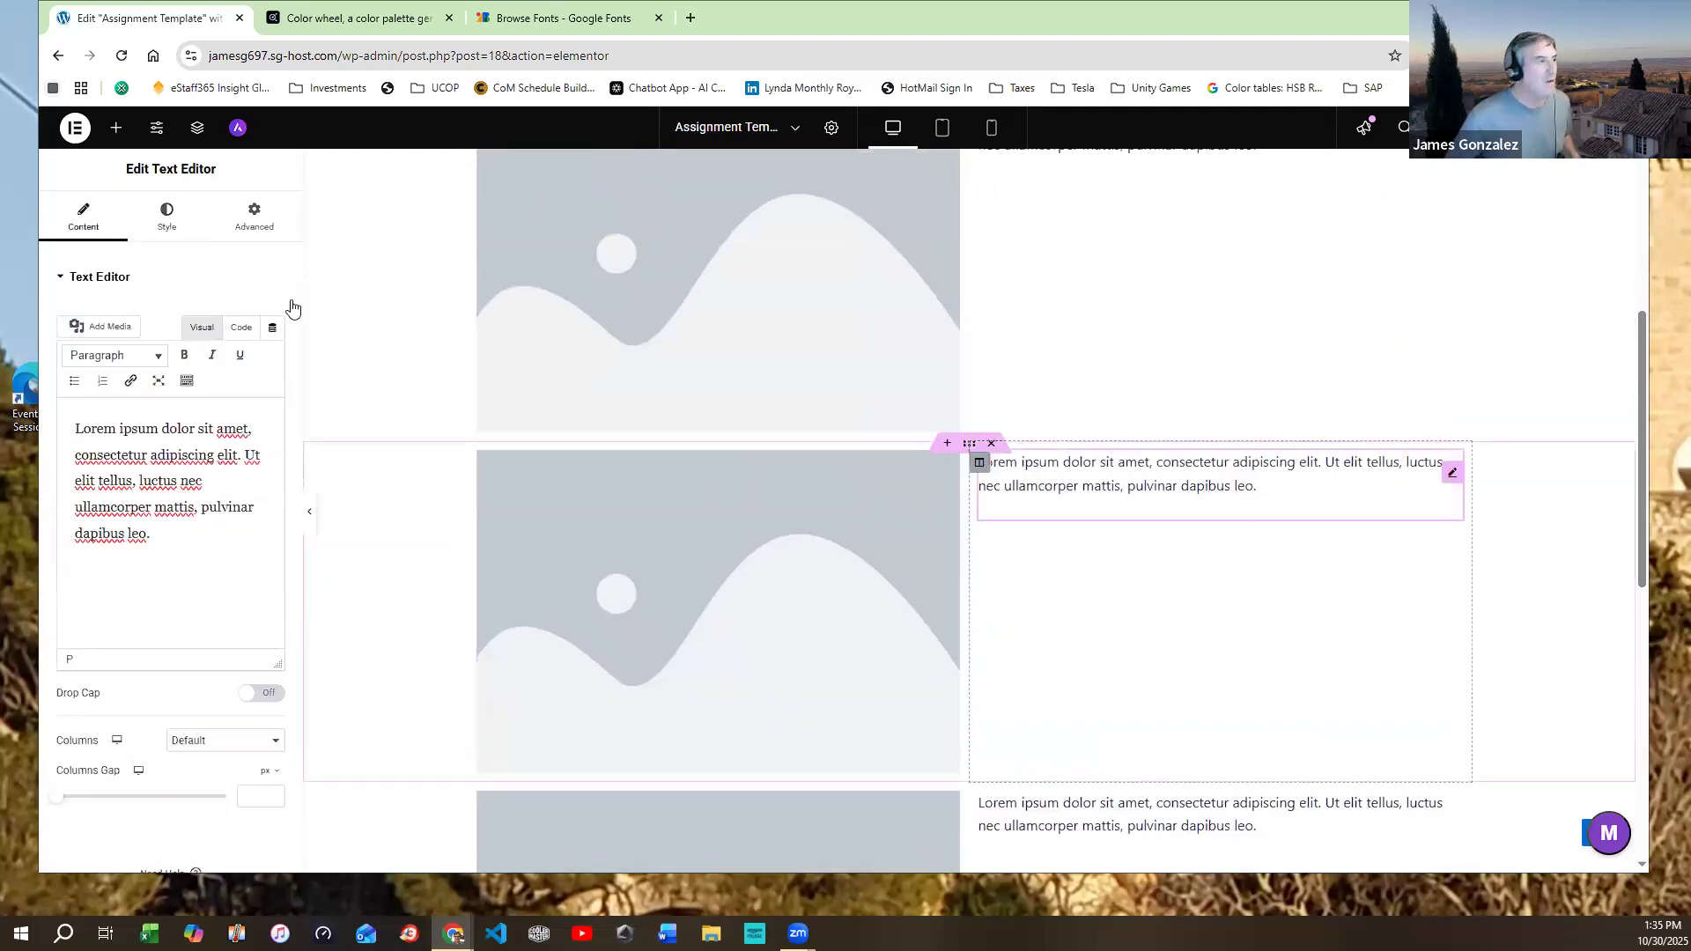
click(166, 218)
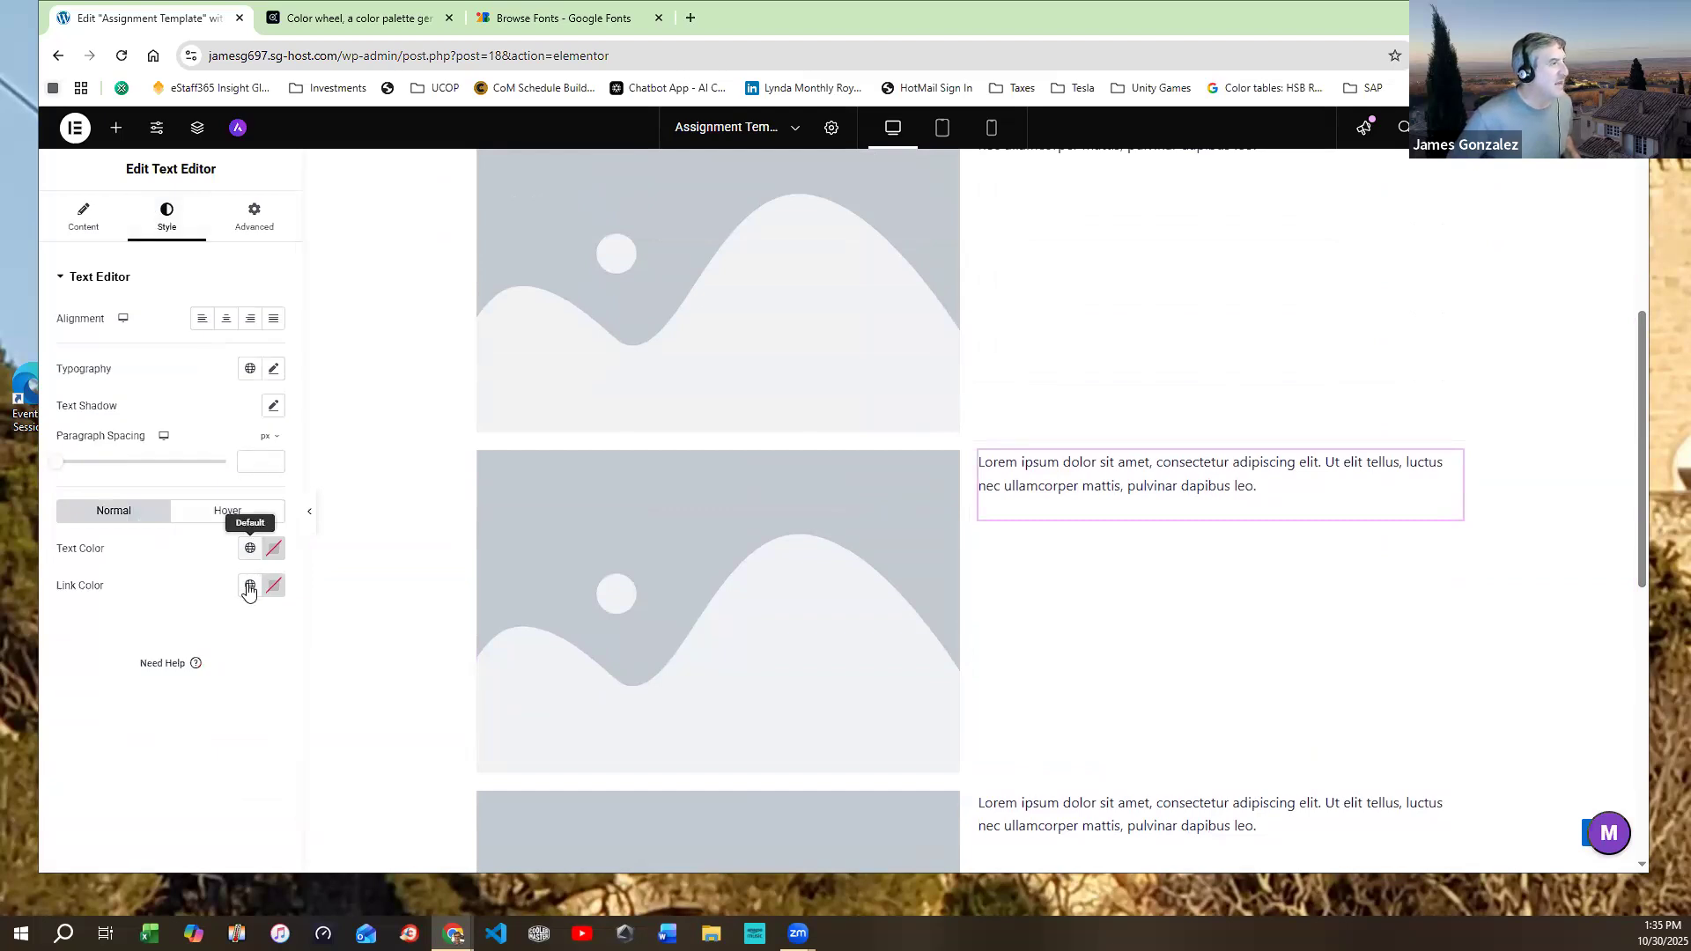
click(251, 377)
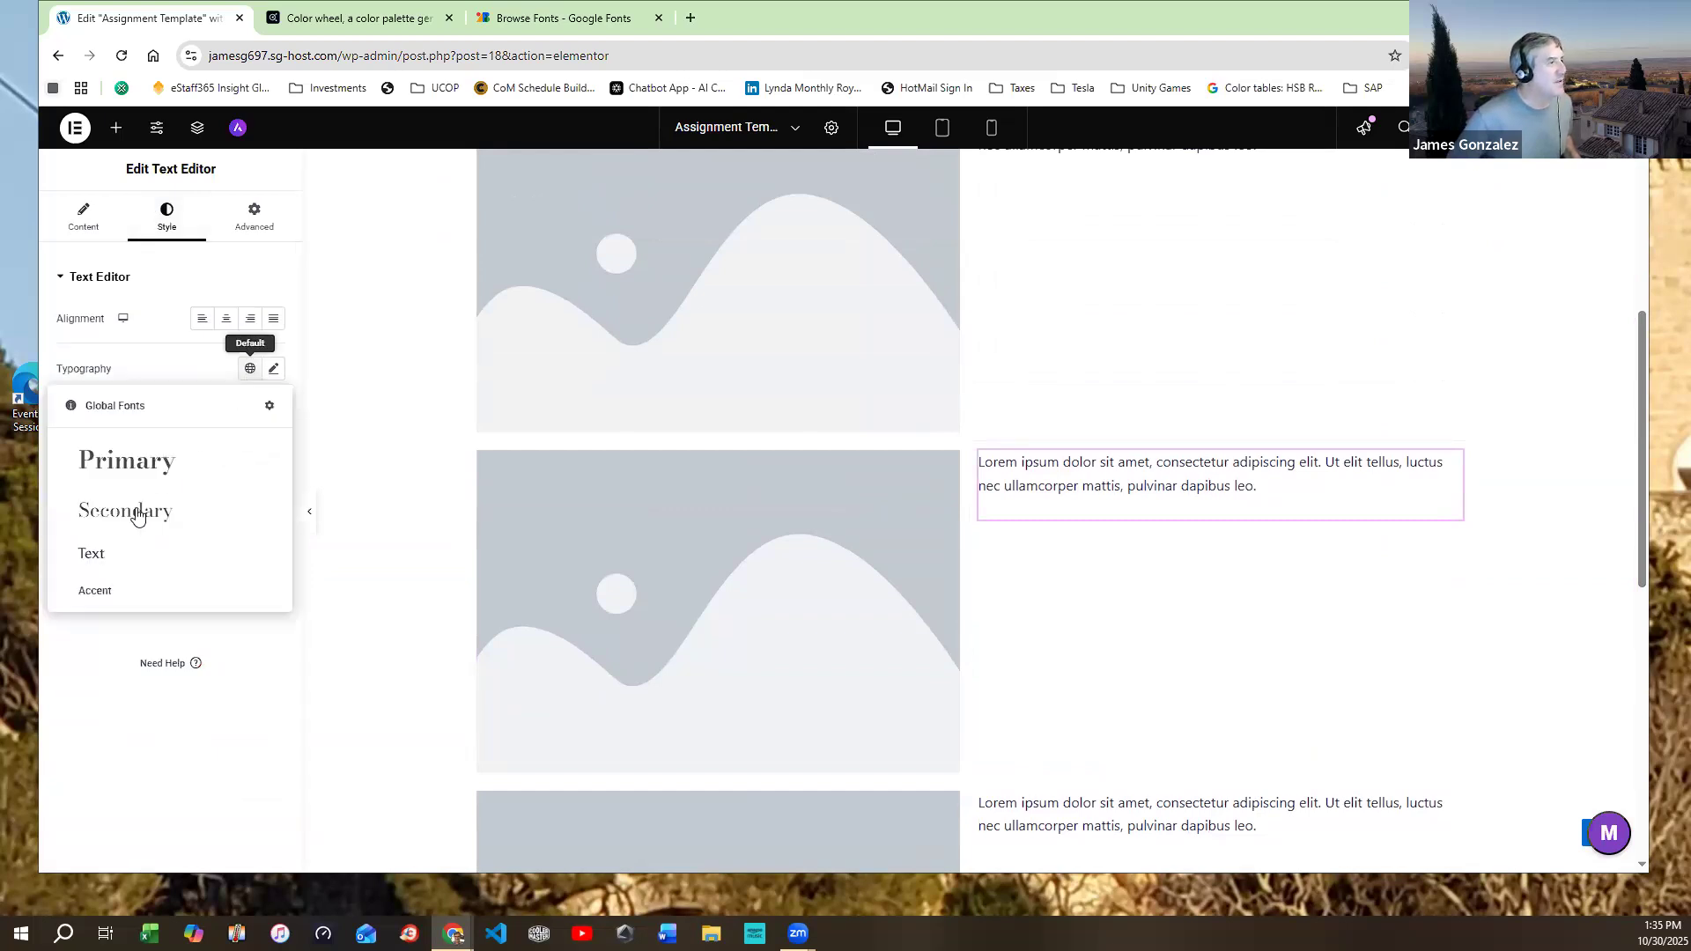
click(91, 551)
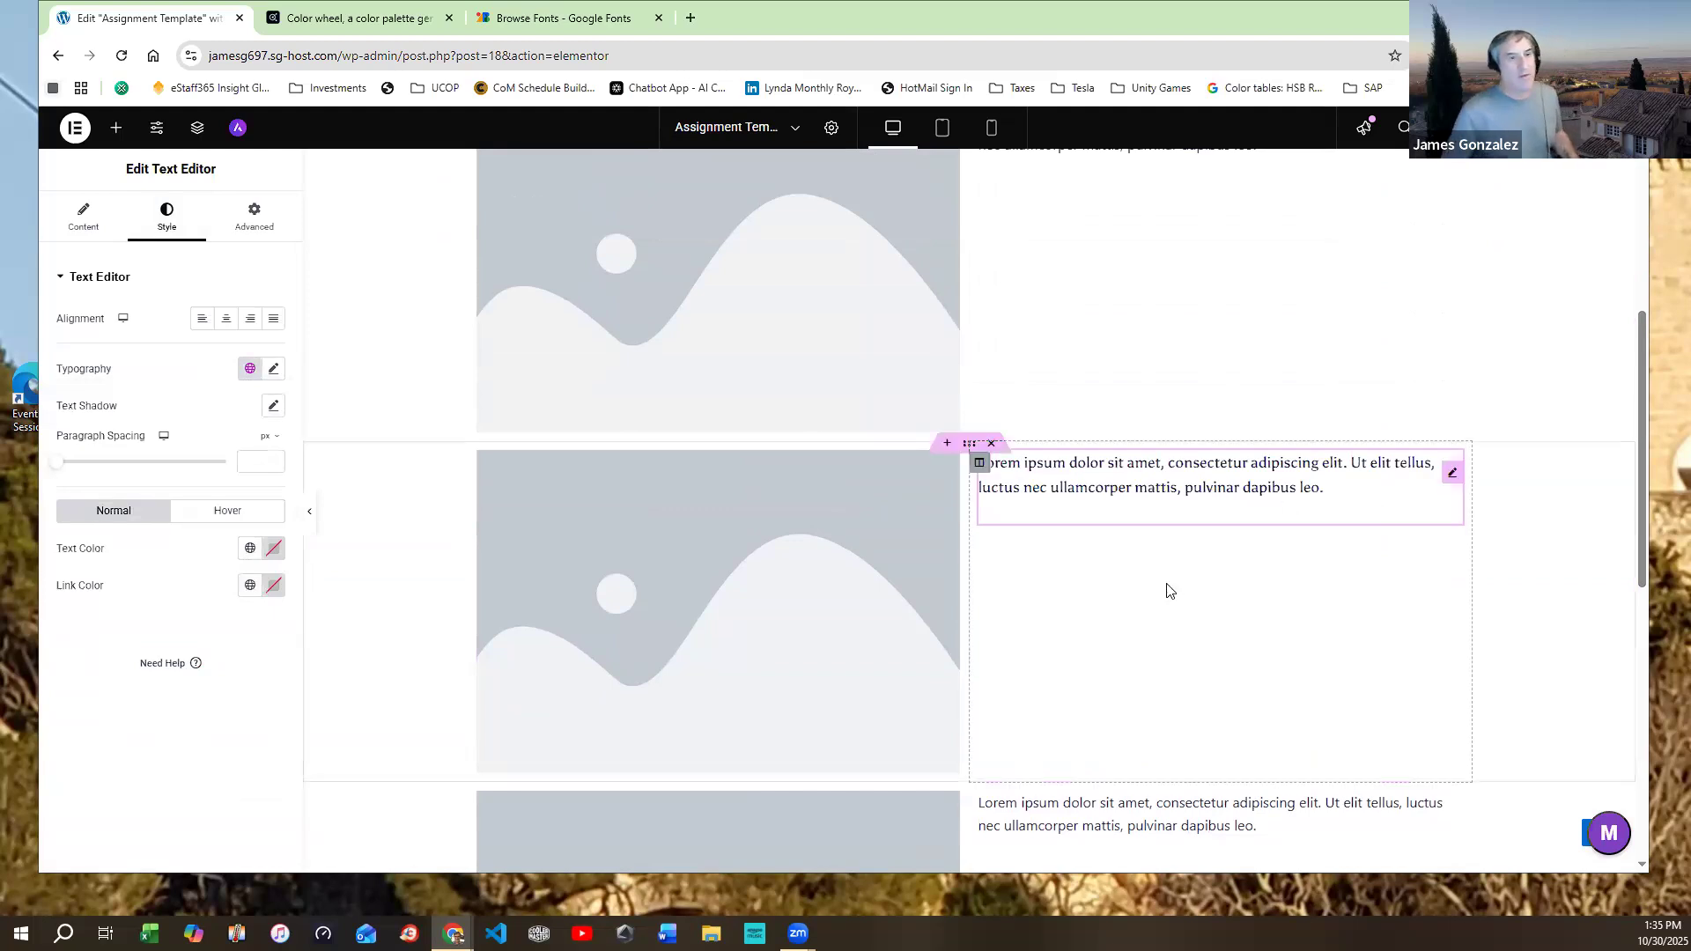
Delete every image-text section except the first one, directly below the assignment name heading
scroll(1122, 684, down, 3)
click(1455, 581)
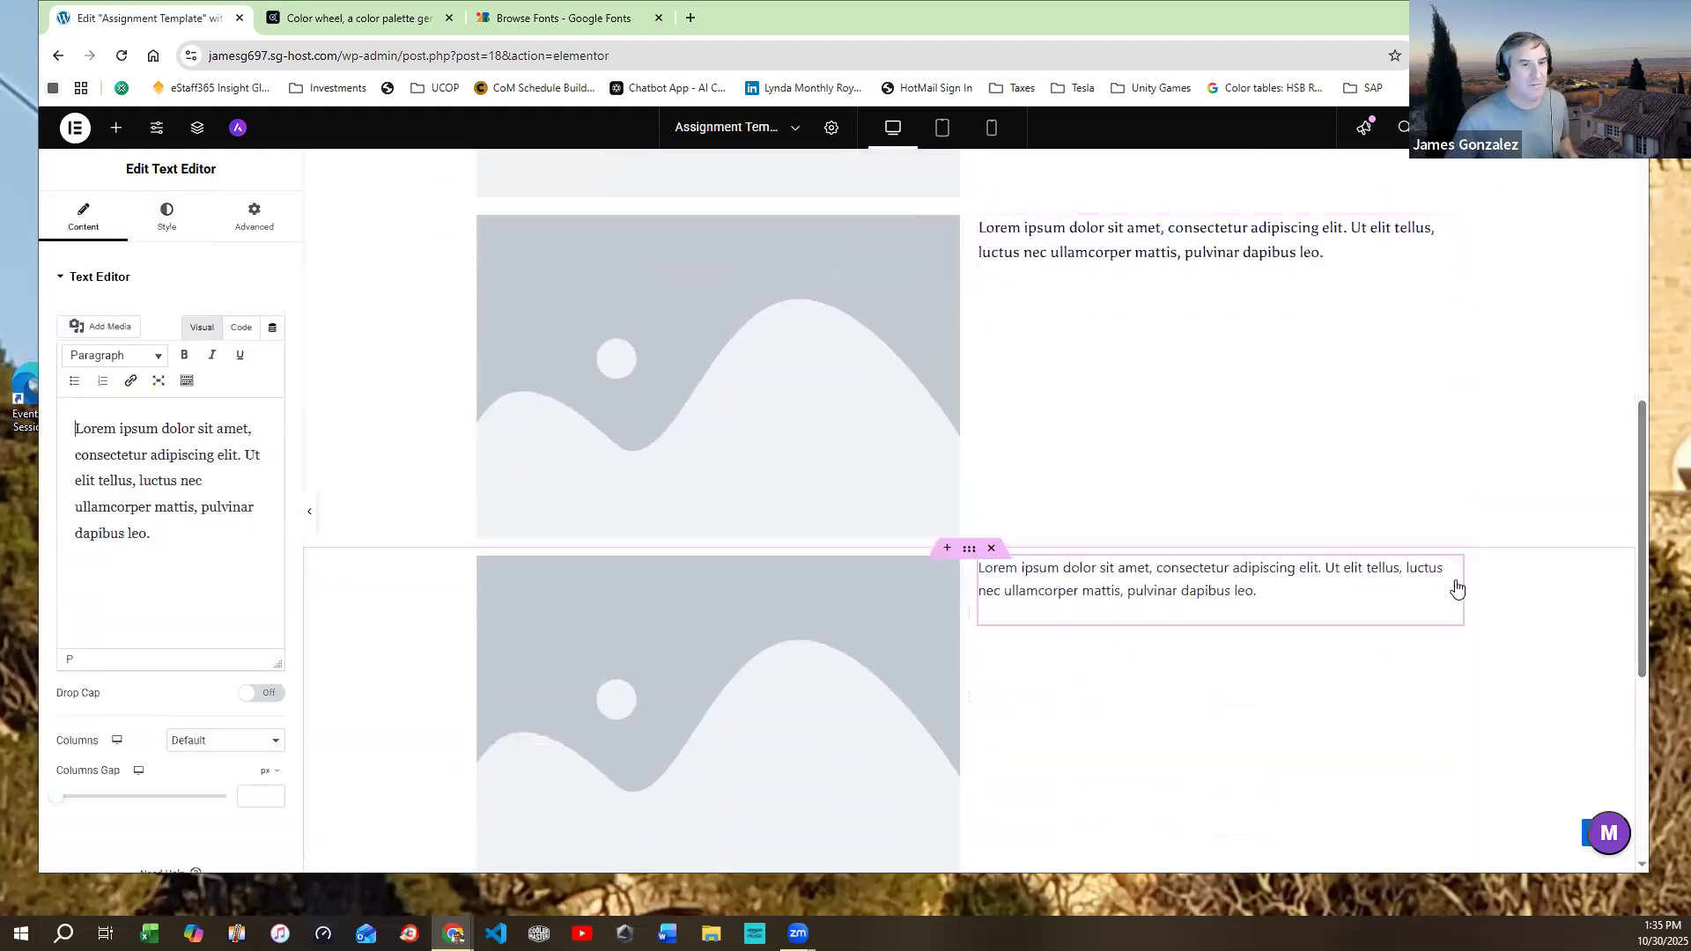
scroll(1198, 387, down, 5)
scroll(1183, 418, up, 5)
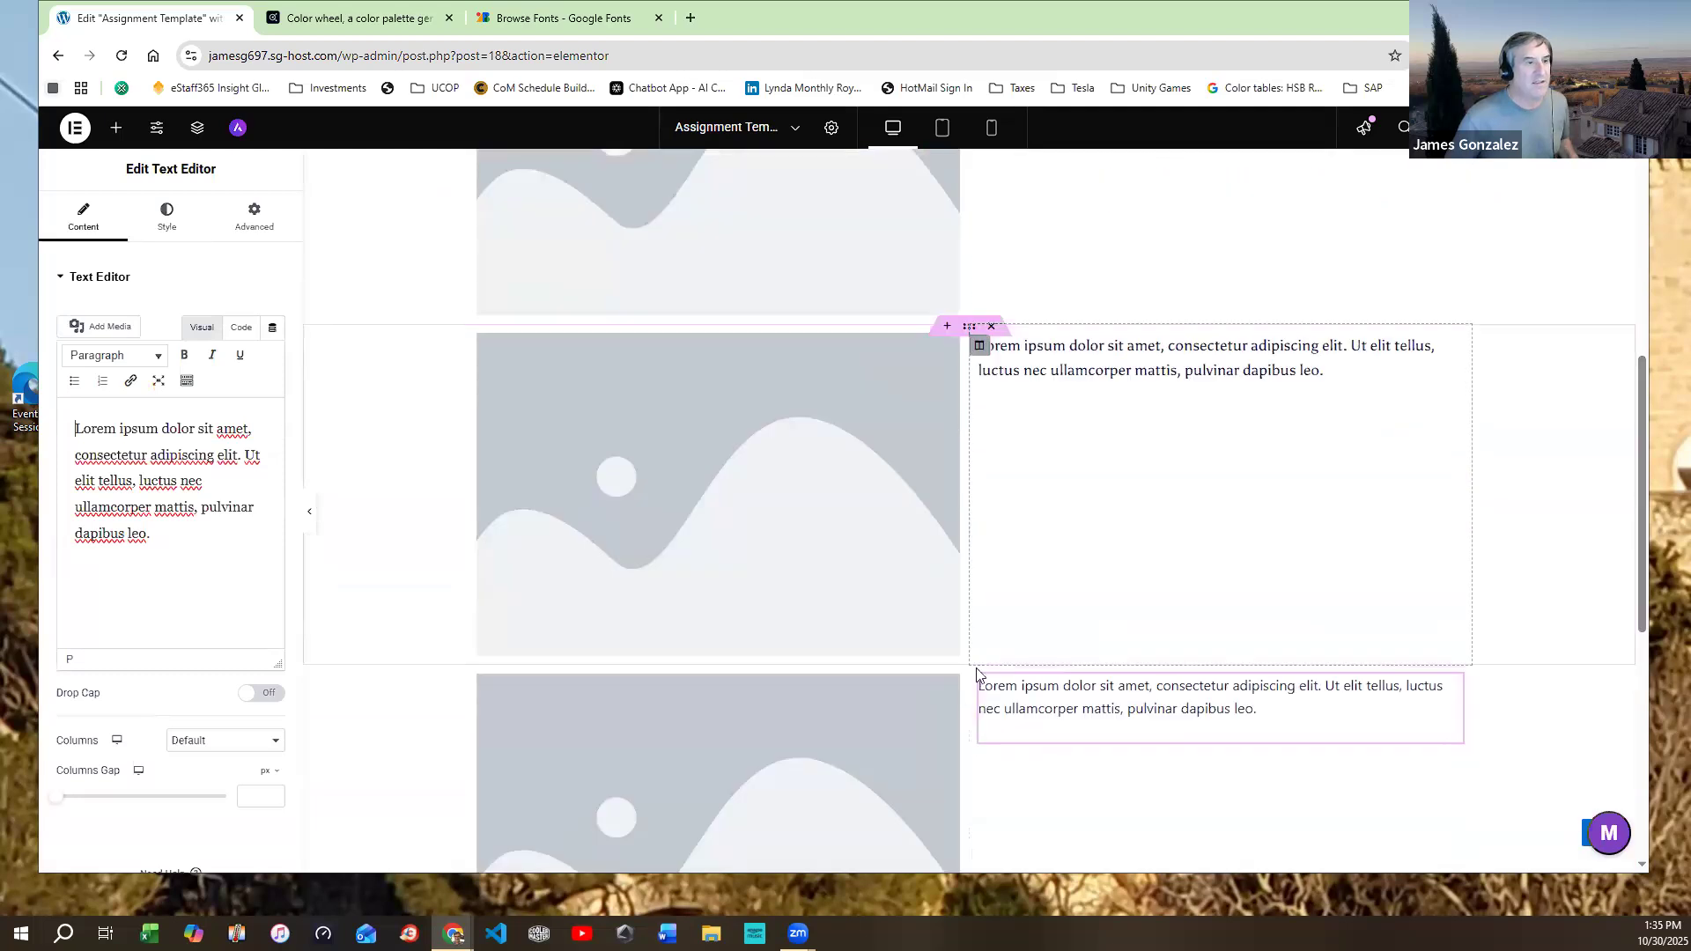
scroll(929, 581, up, 8)
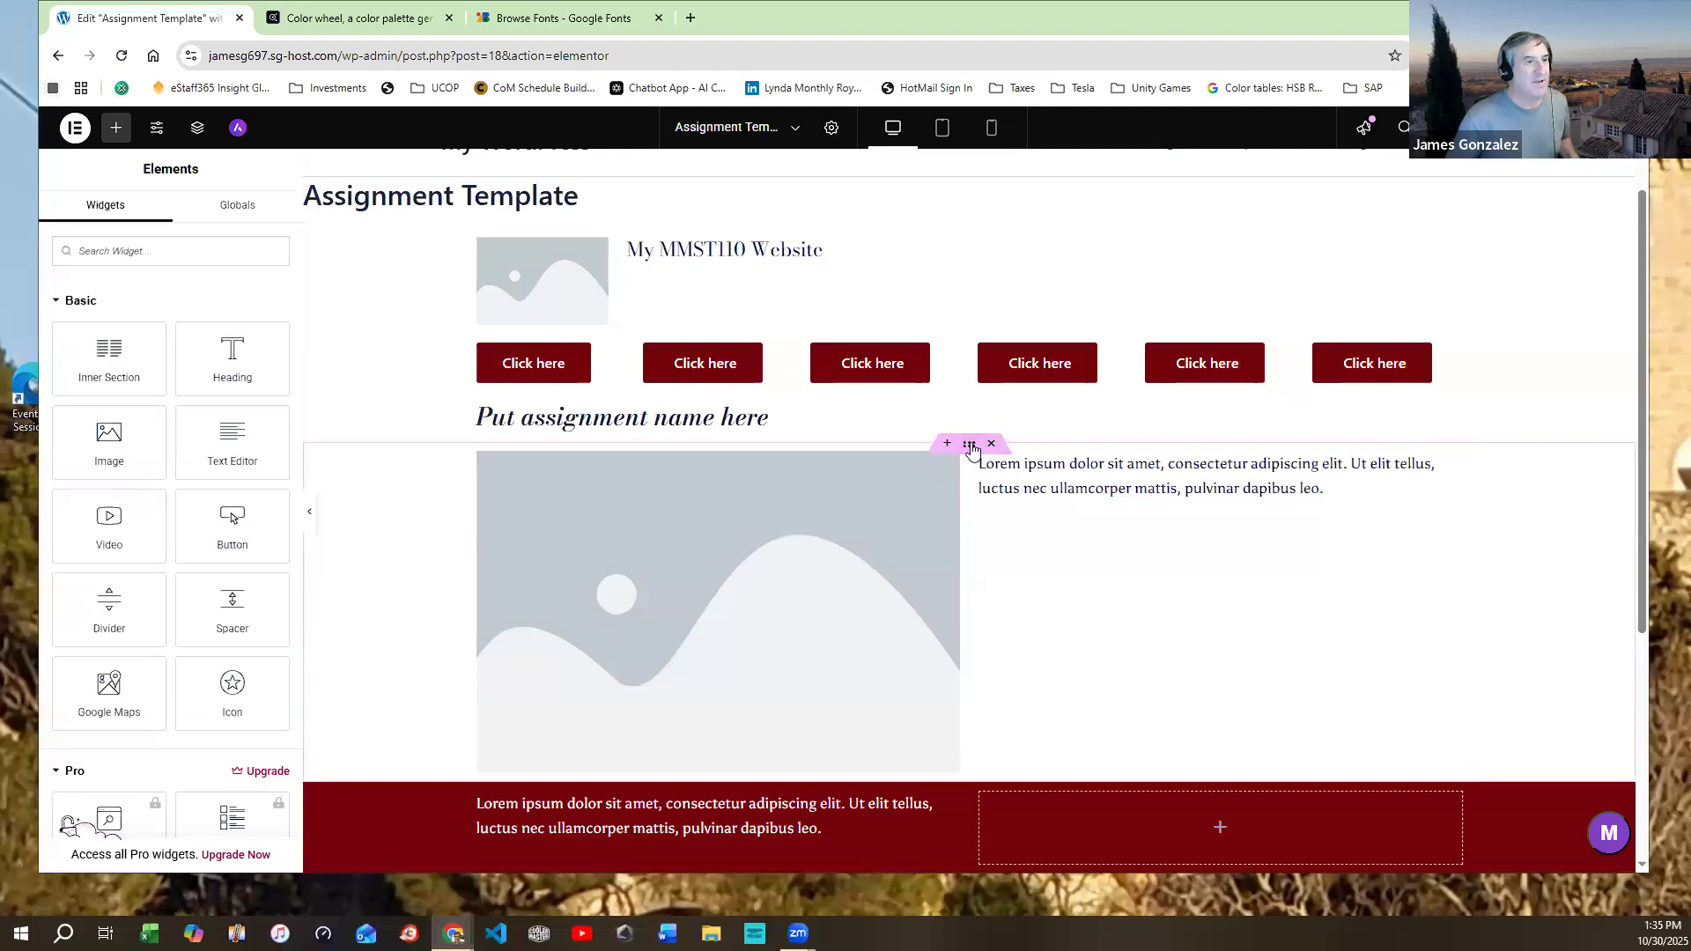
Duplicate the first image-text section twice
right_click(976, 449)
click(990, 495)
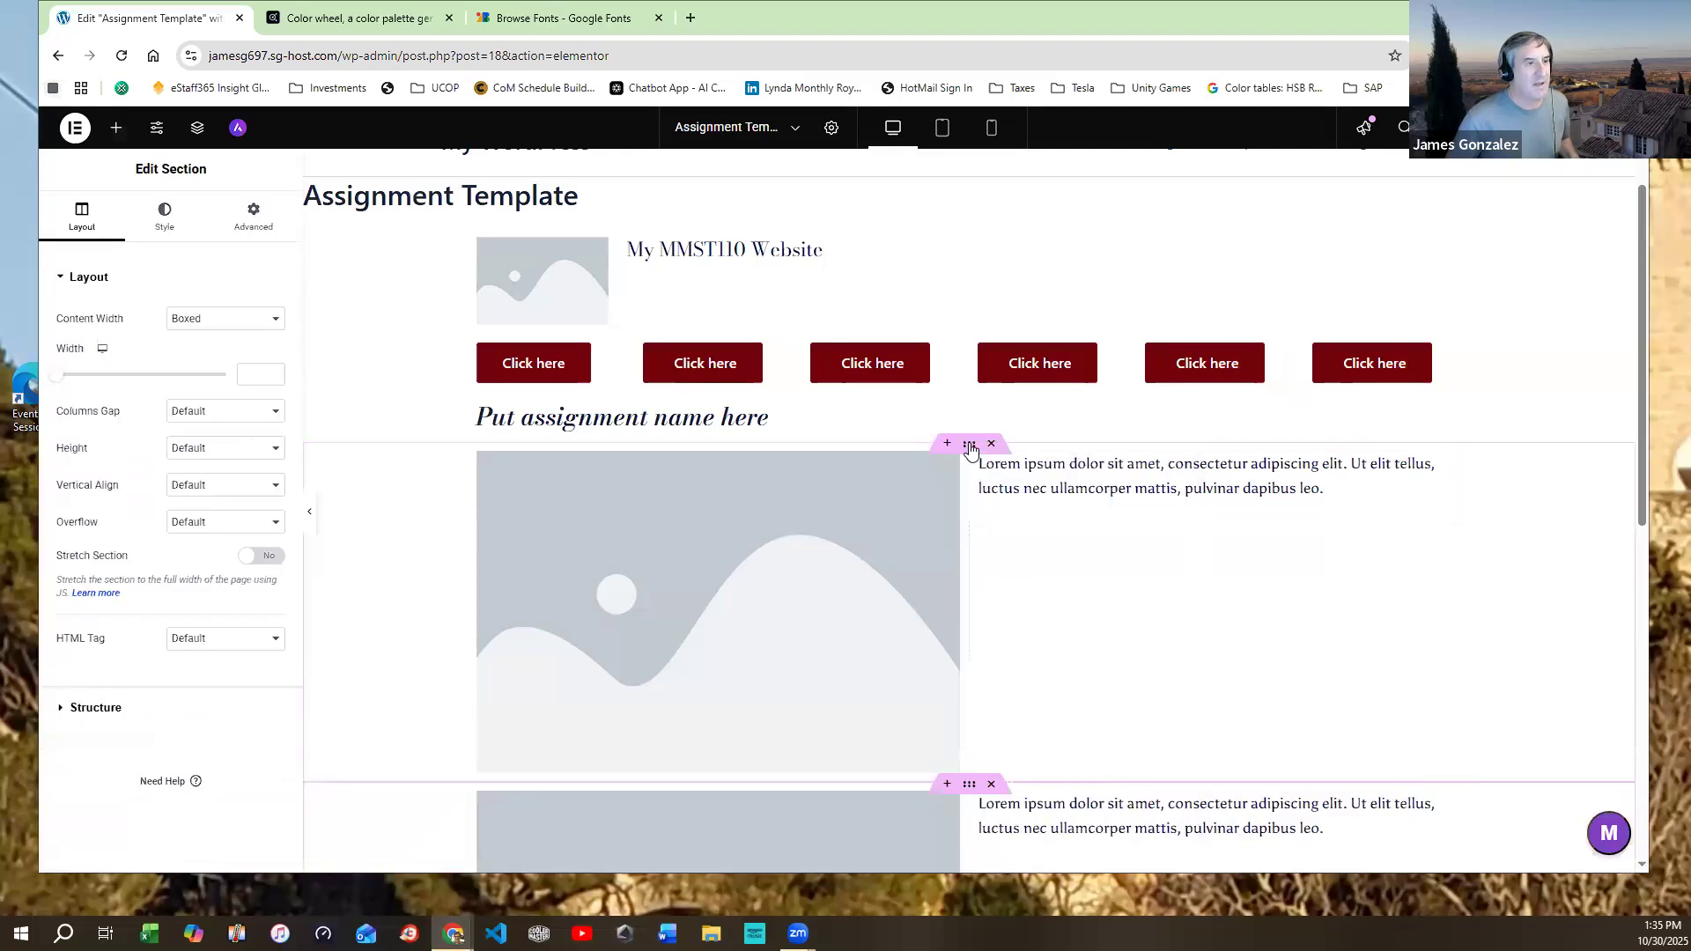
right_click(969, 452)
click(993, 496)
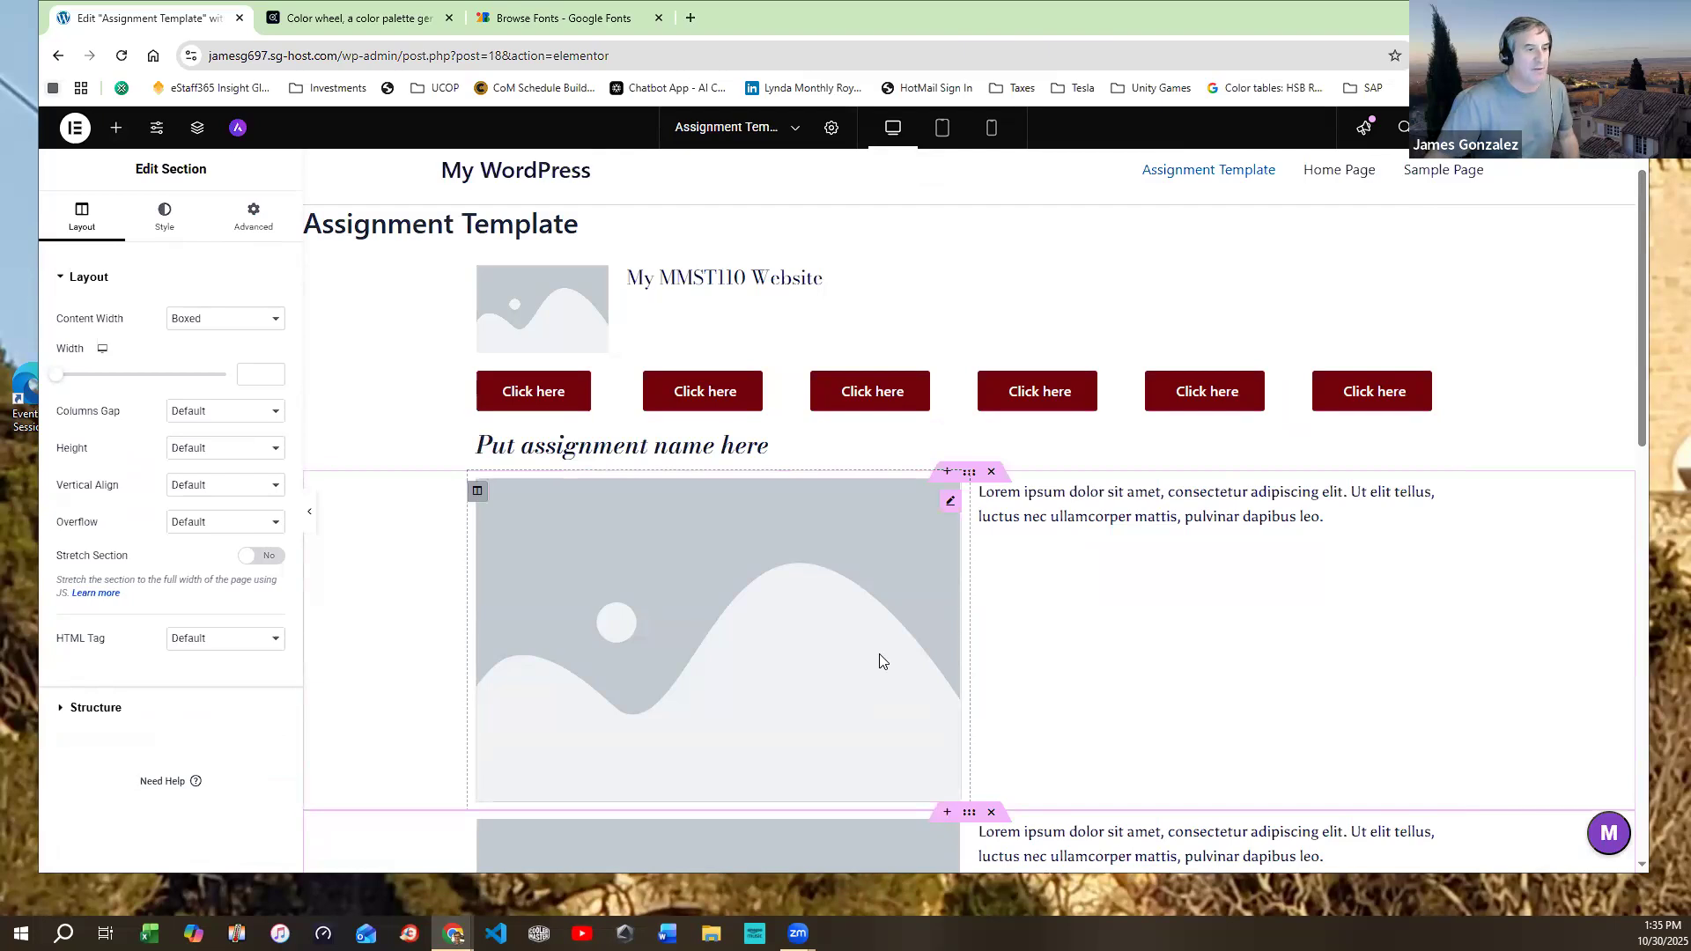
Review the page from the image-text sections down to the dark red footer section and look through the available widgets
scroll(874, 652, down, 3)
key(ctrl+z)
key(ctrl+z)
key(ctrl+z)
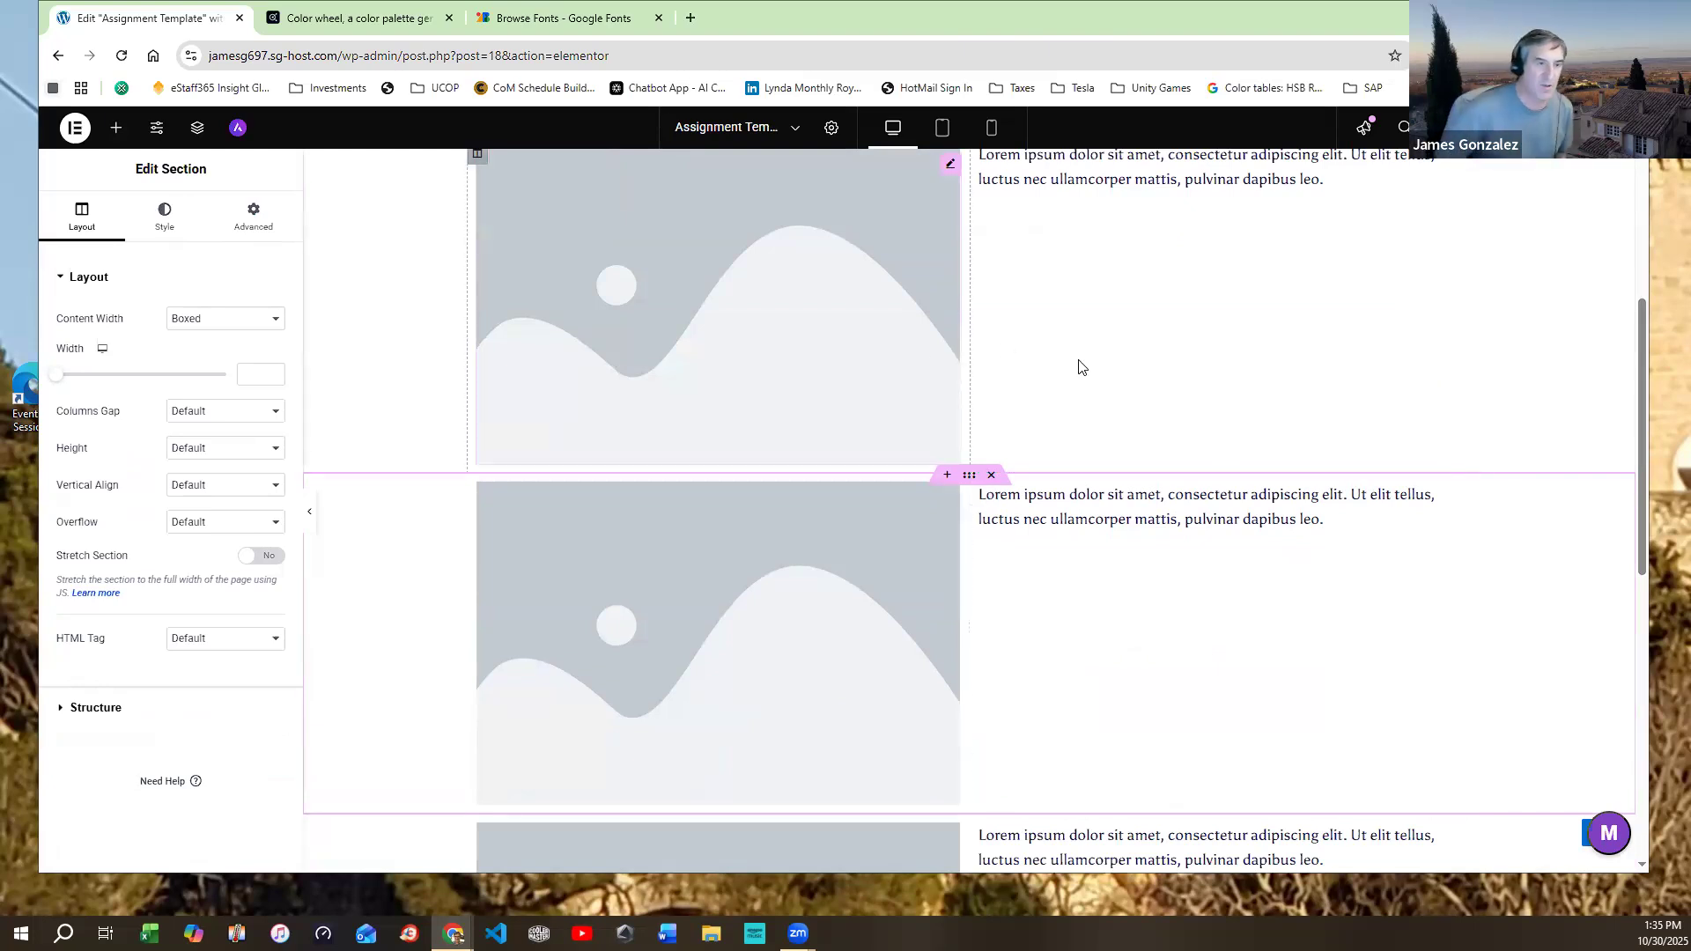
scroll(996, 379, down, 2)
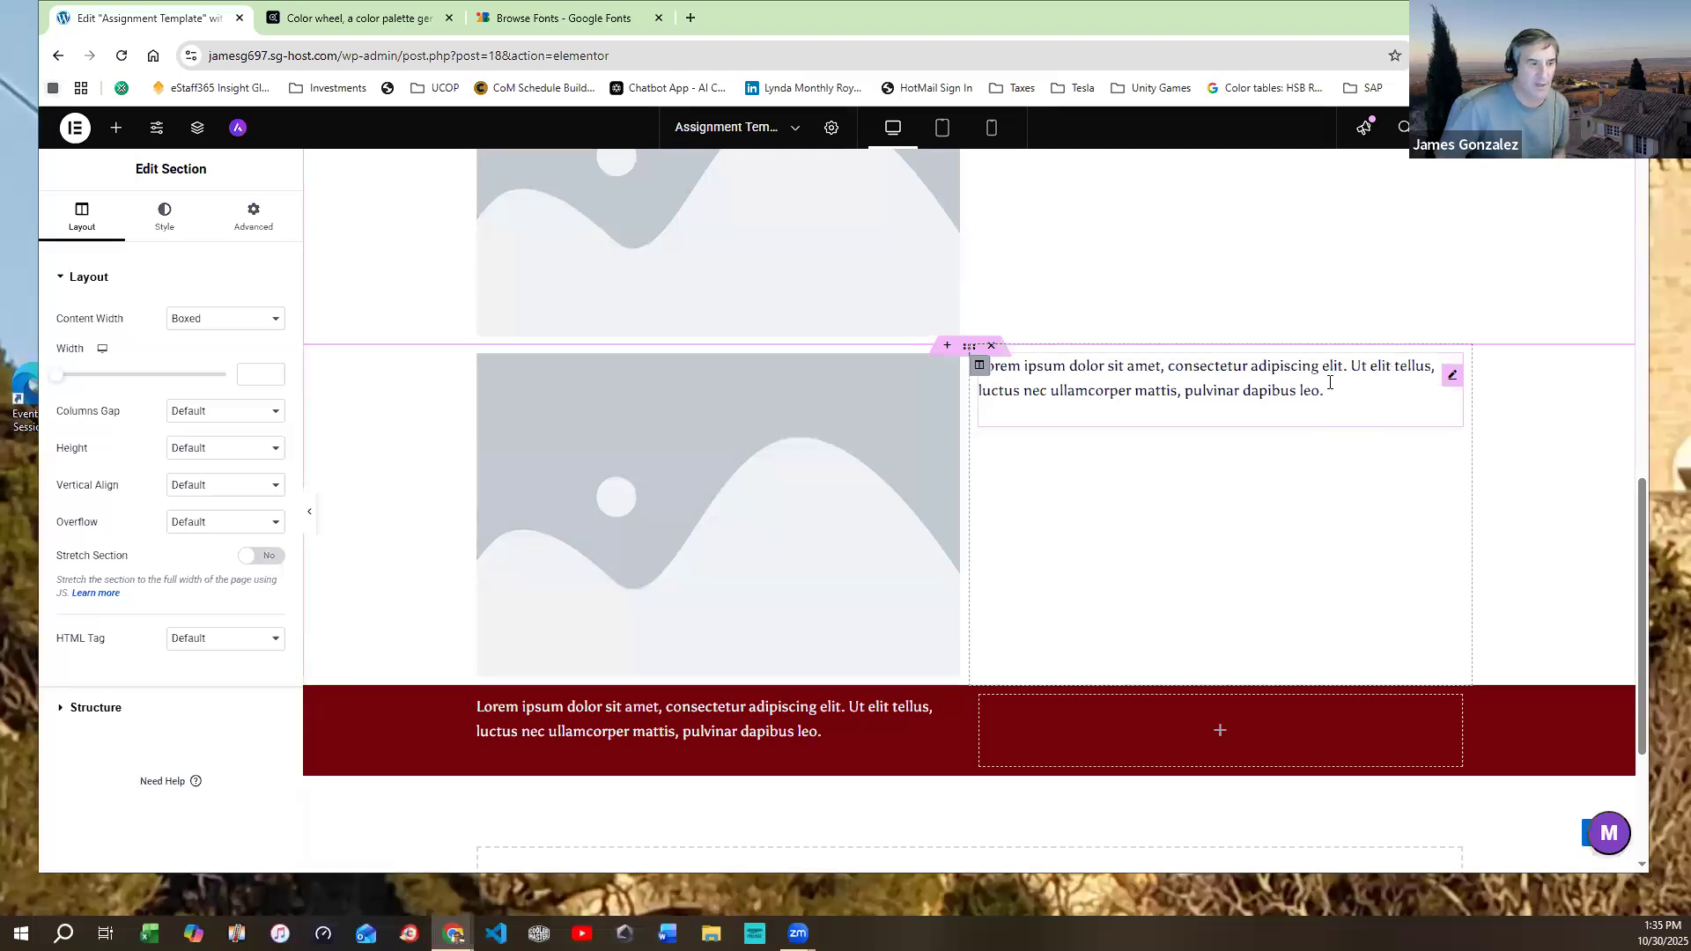
scroll(1325, 382, up, 2)
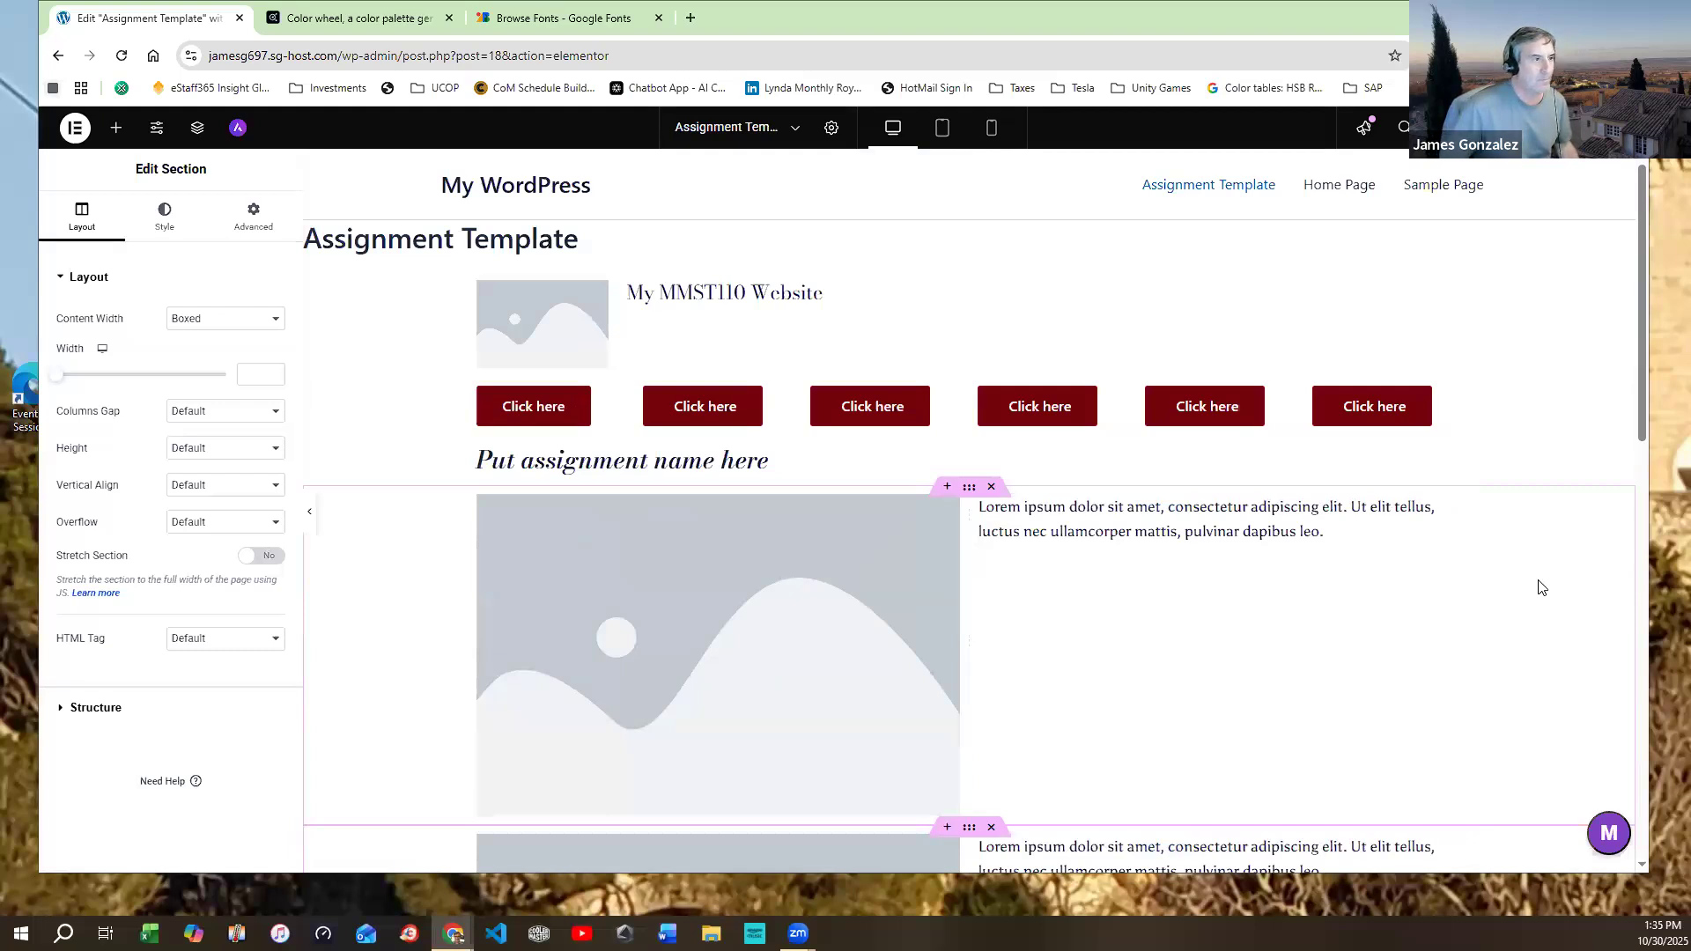
scroll(1298, 705, down, 8)
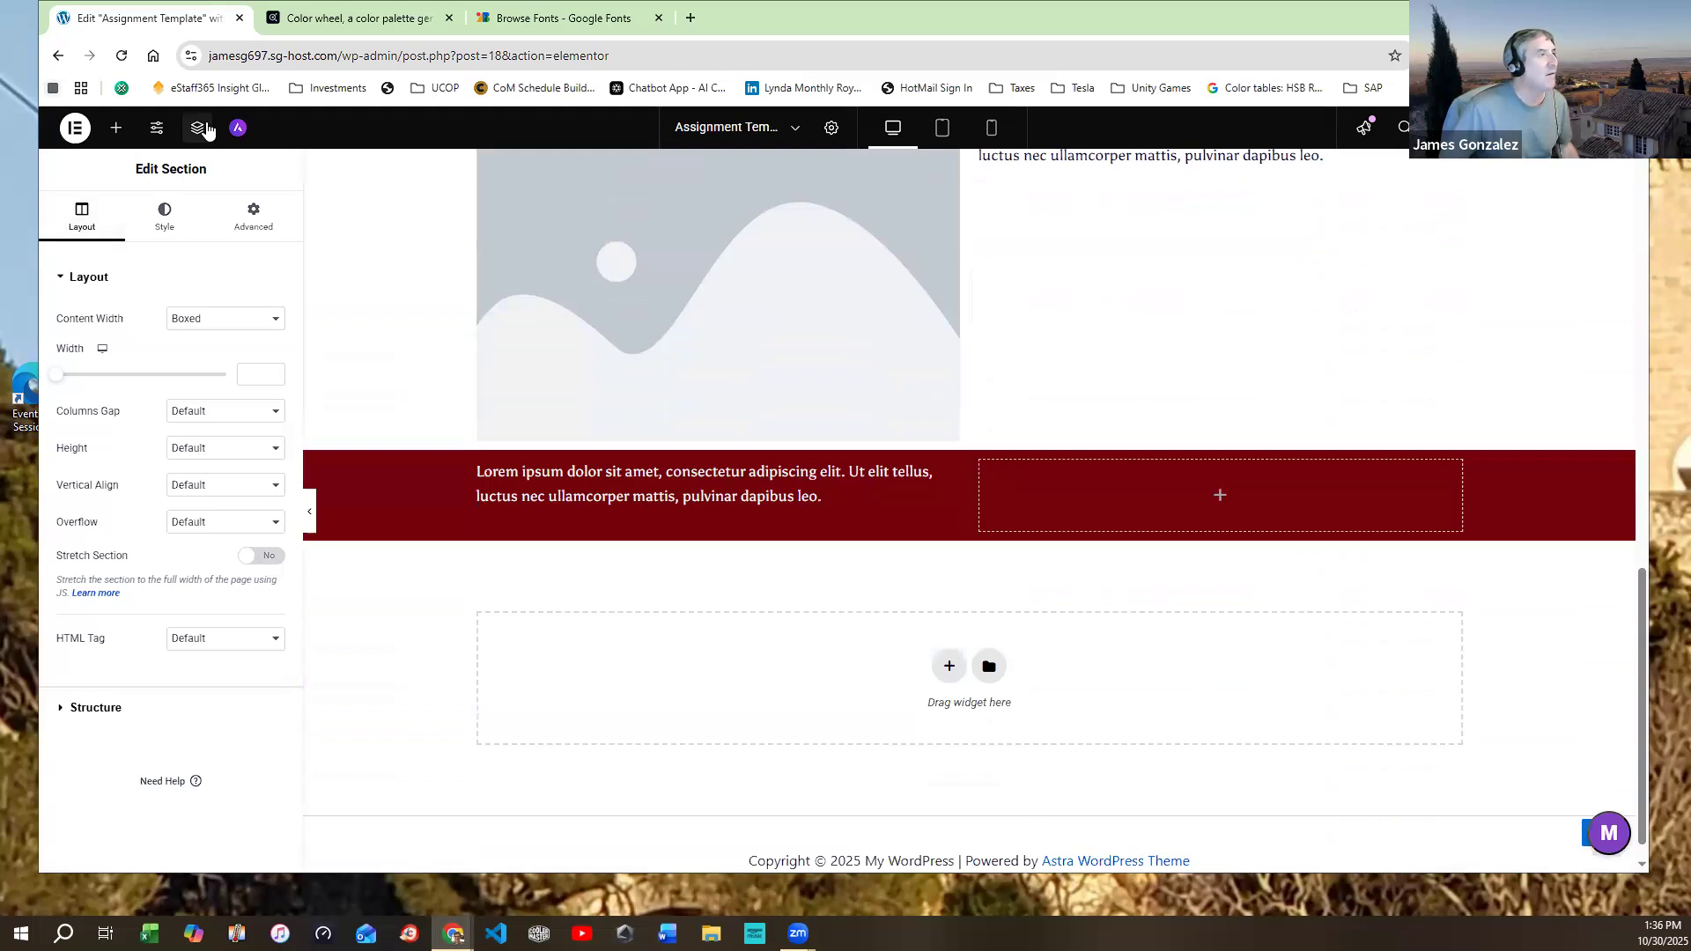
scroll(782, 491, up, 5)
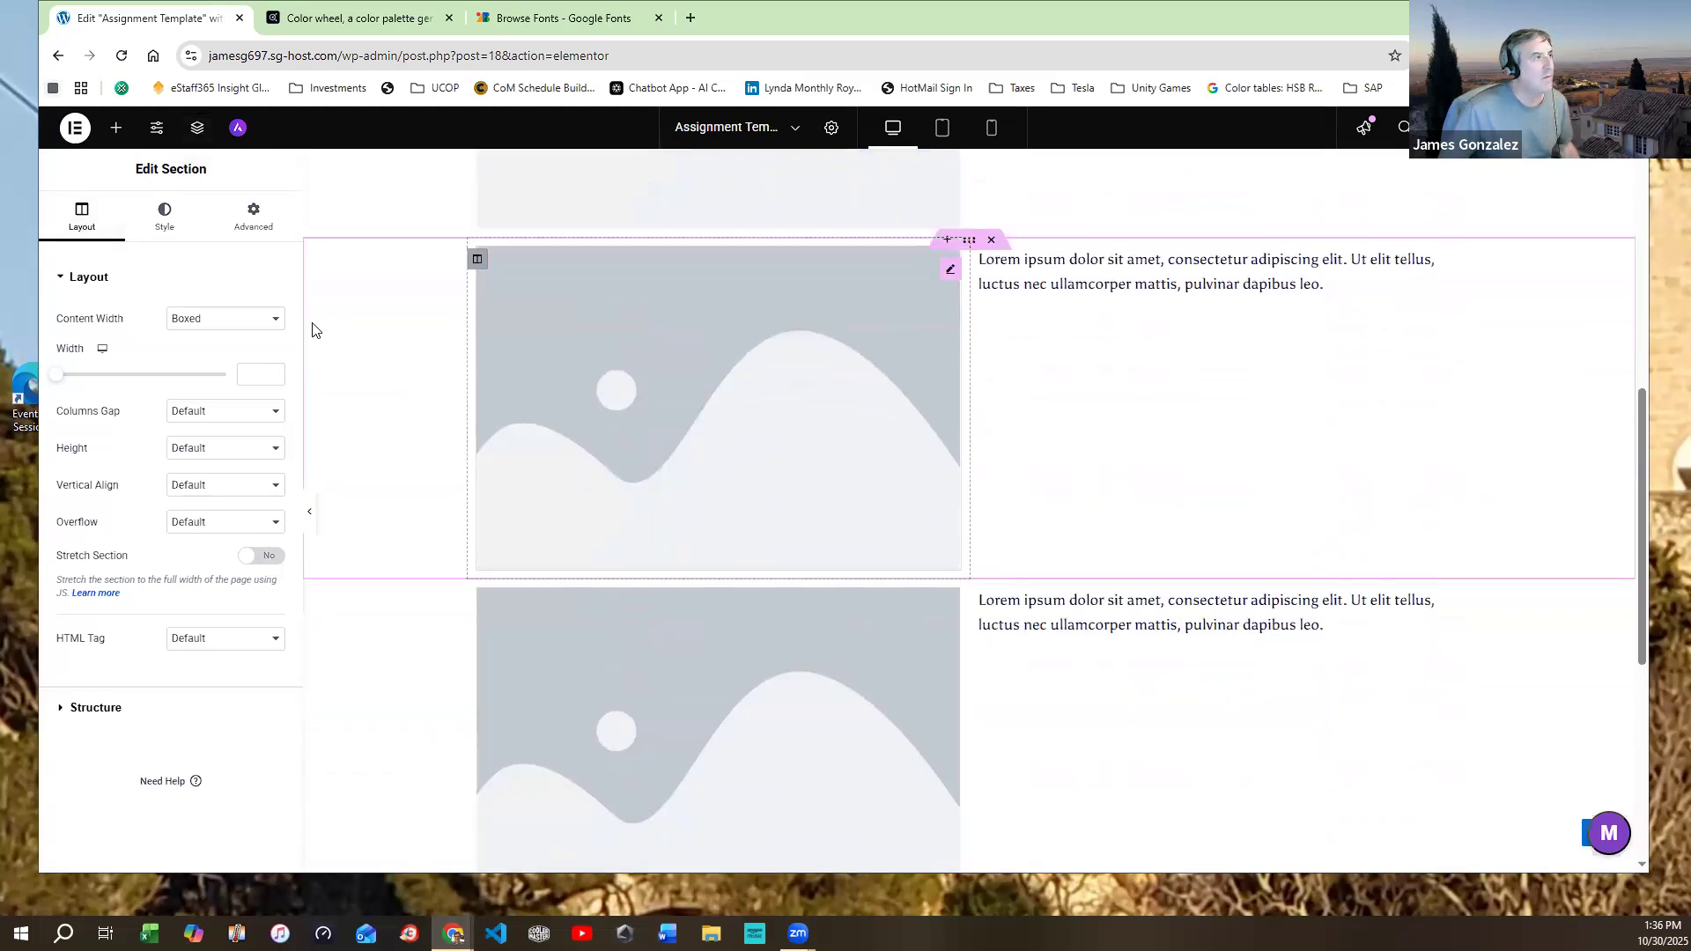
click(114, 131)
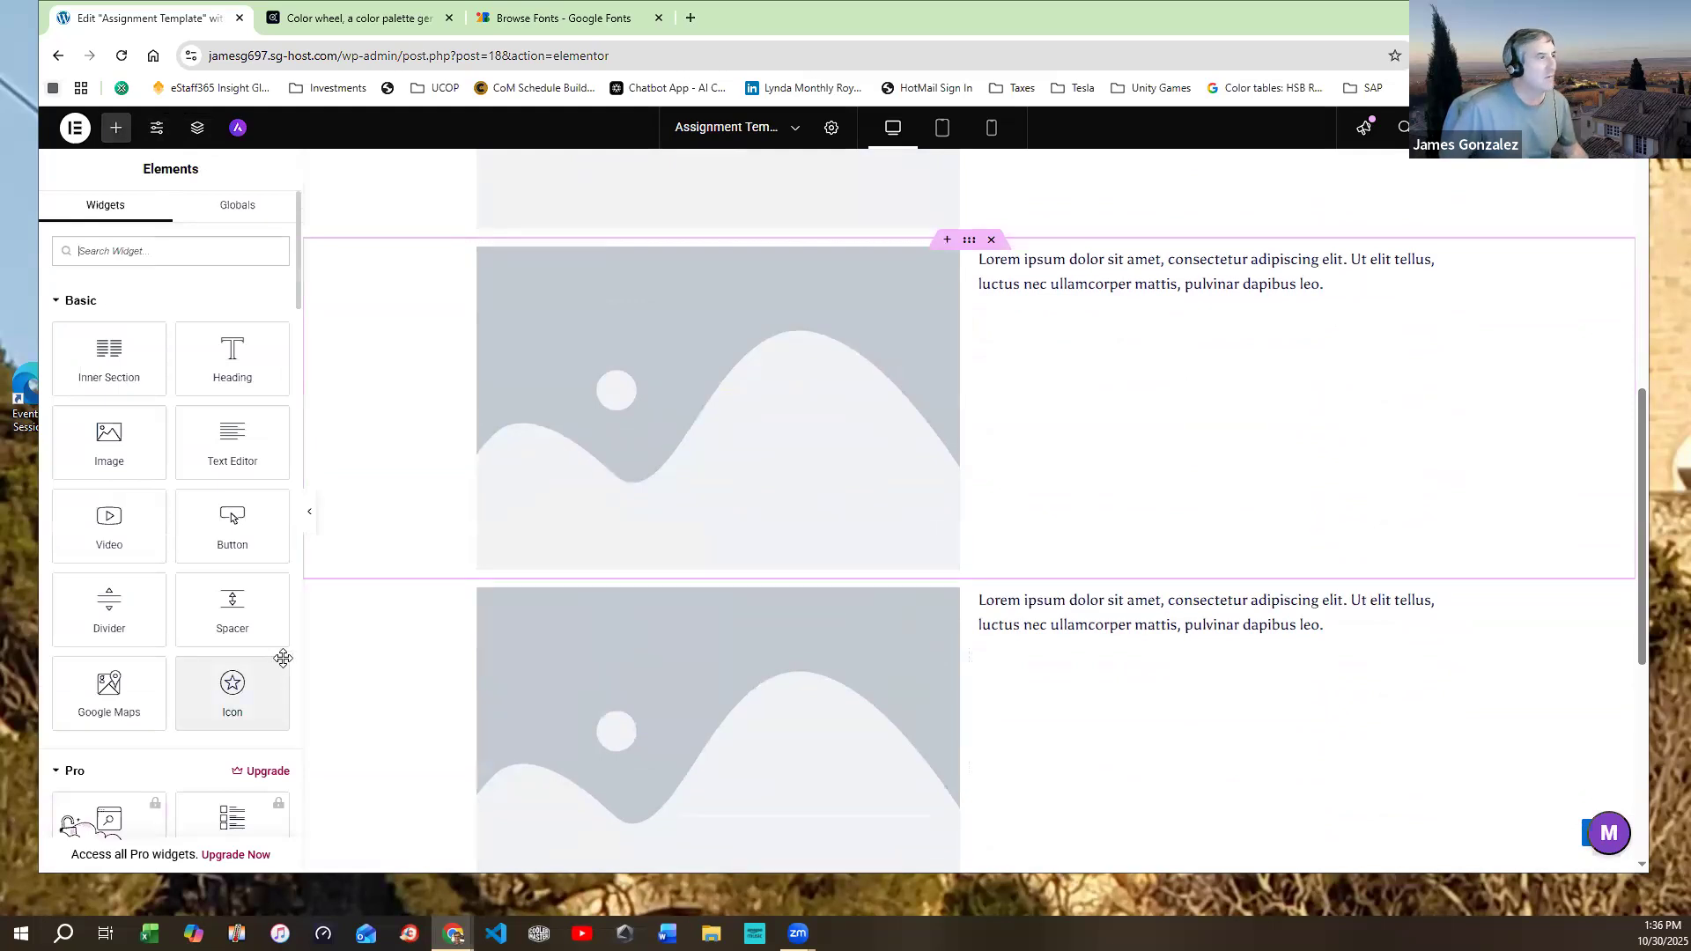
scroll(291, 661, down, 5)
scroll(1172, 588, up, 1)
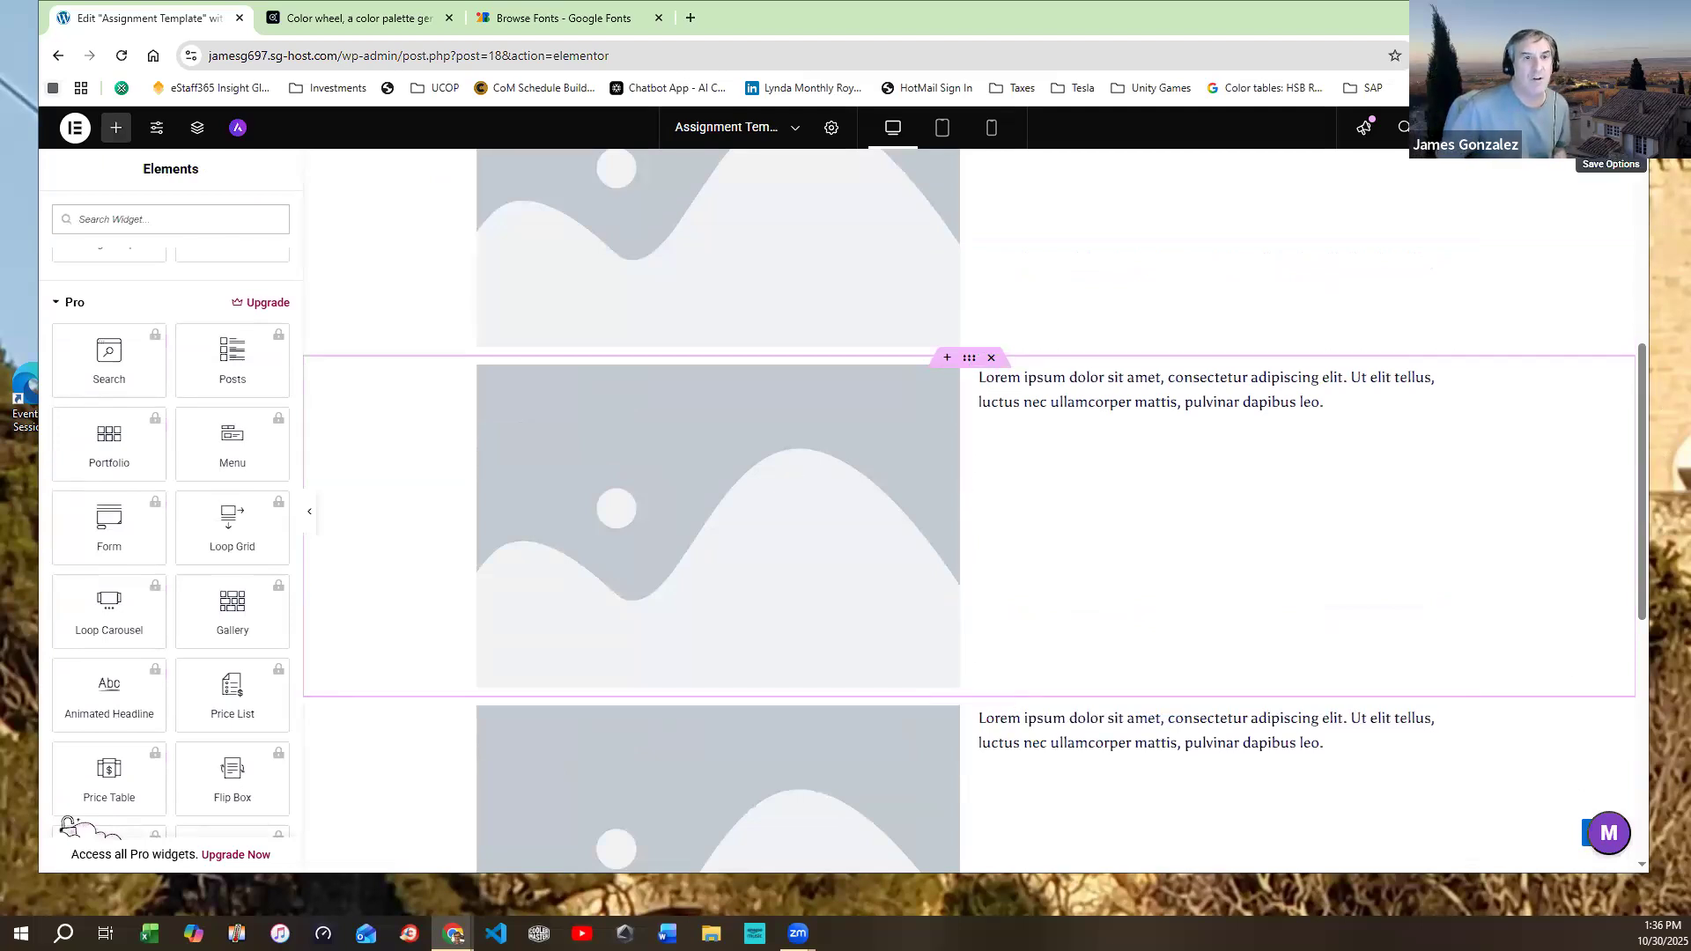
Save the page as a site template named Assignment Page Template and close the library
click(1619, 127)
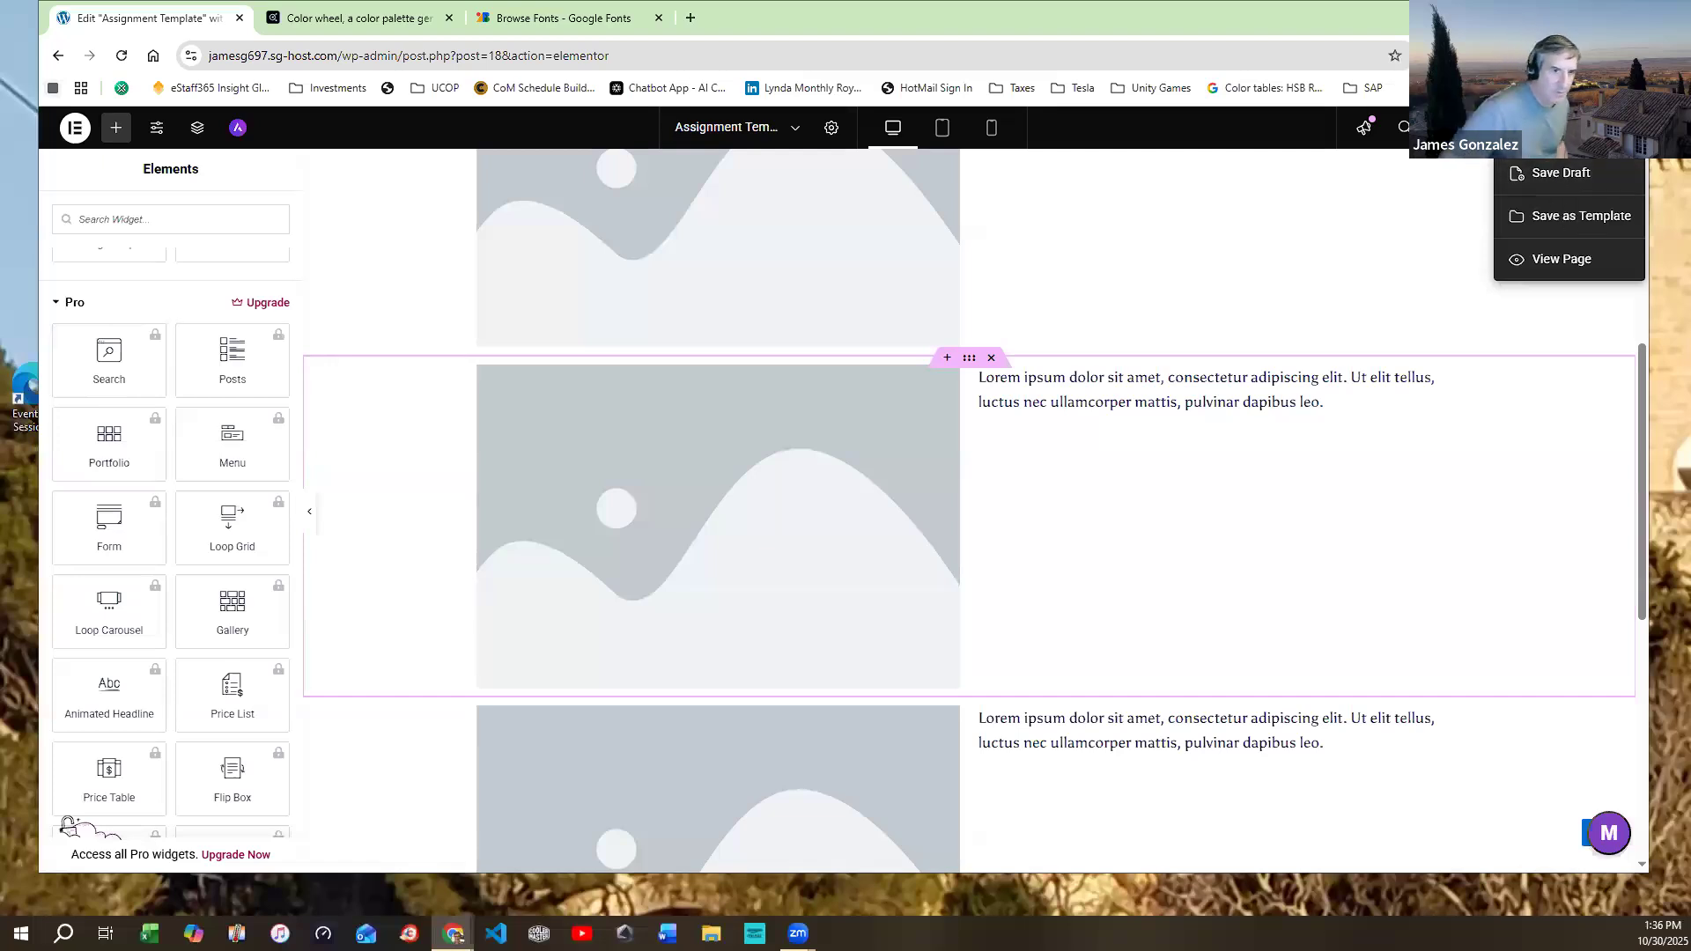
click(1550, 215)
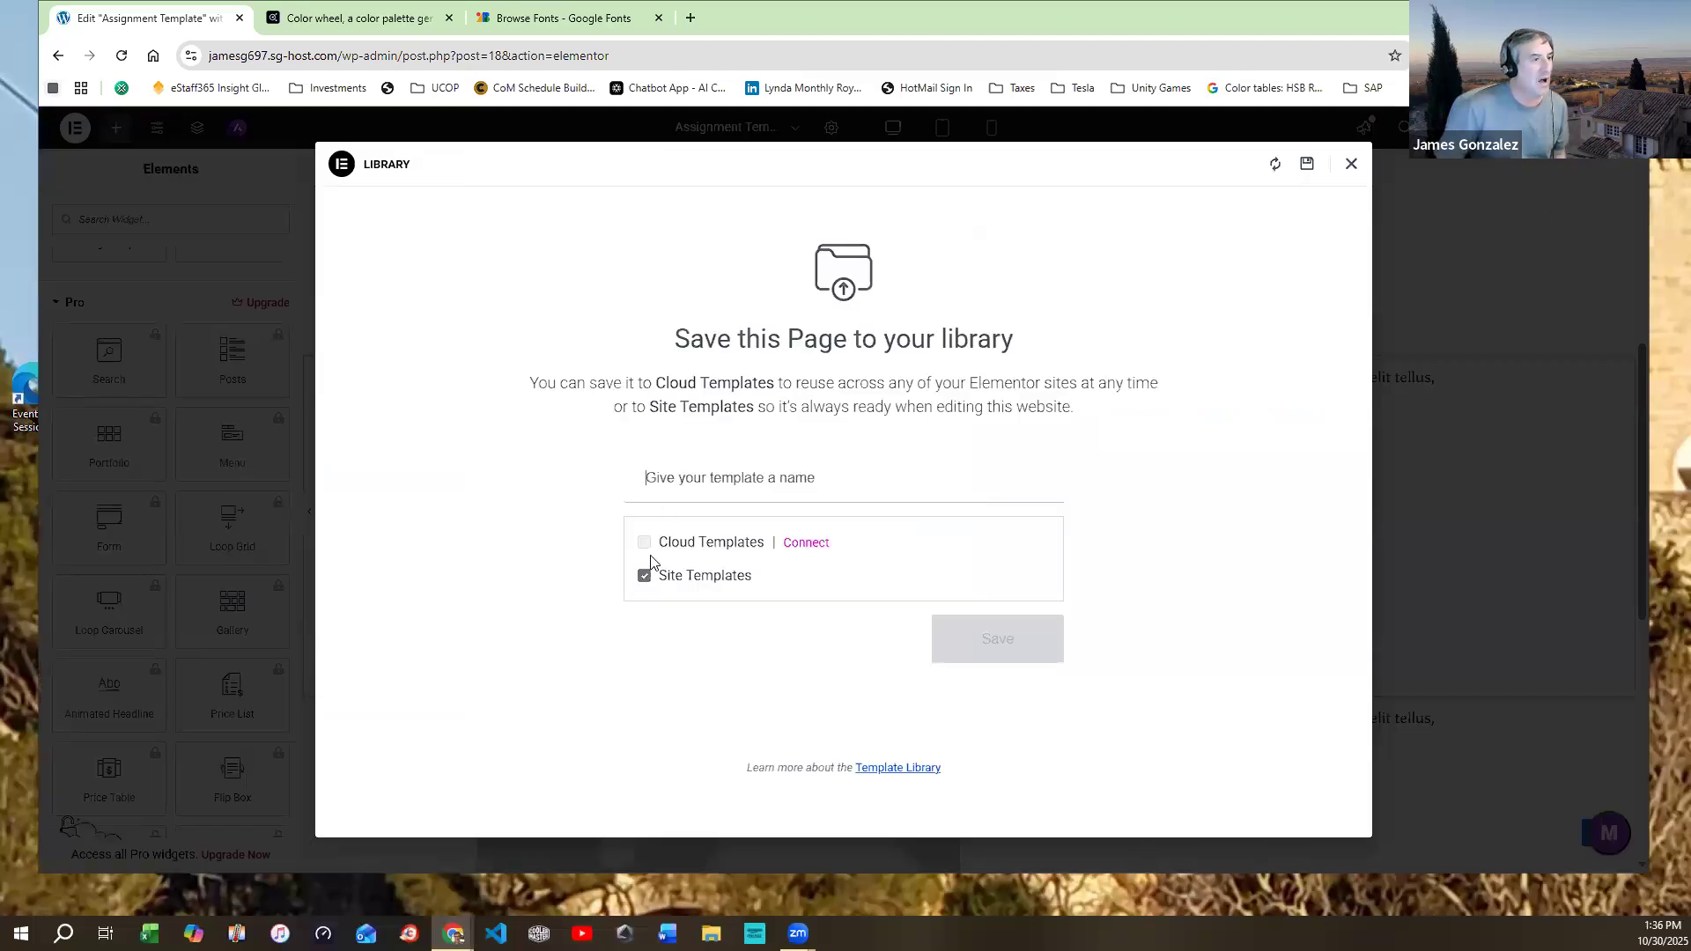
click(779, 488)
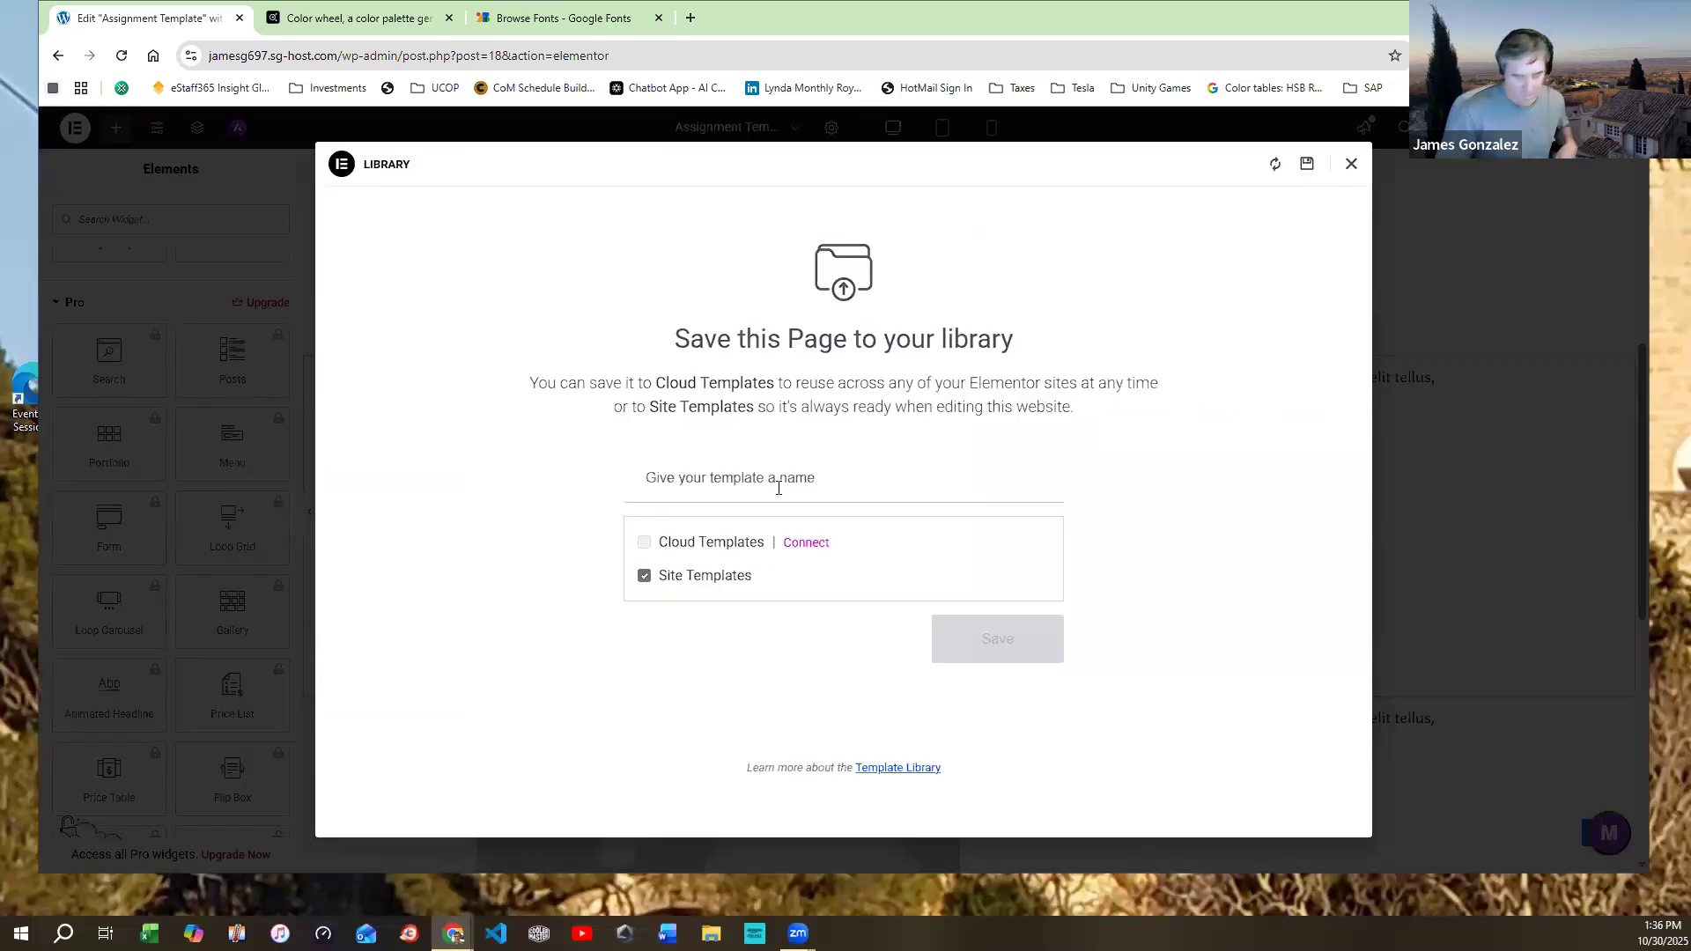
text(Assignment Pa)
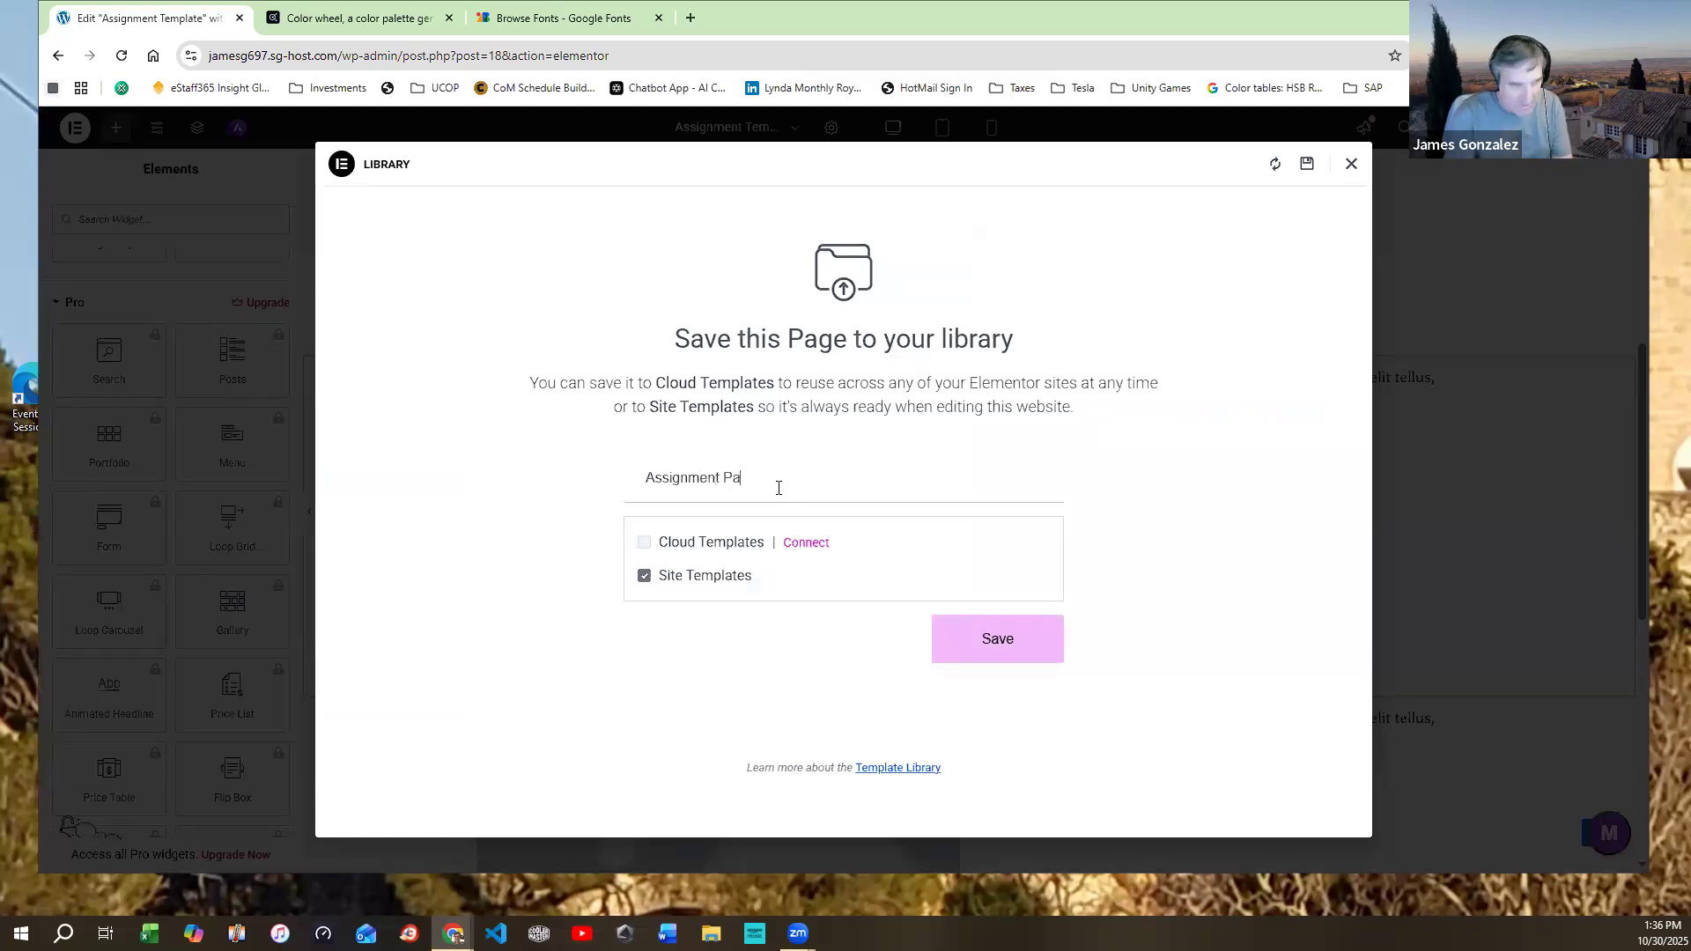
text(ge Template)
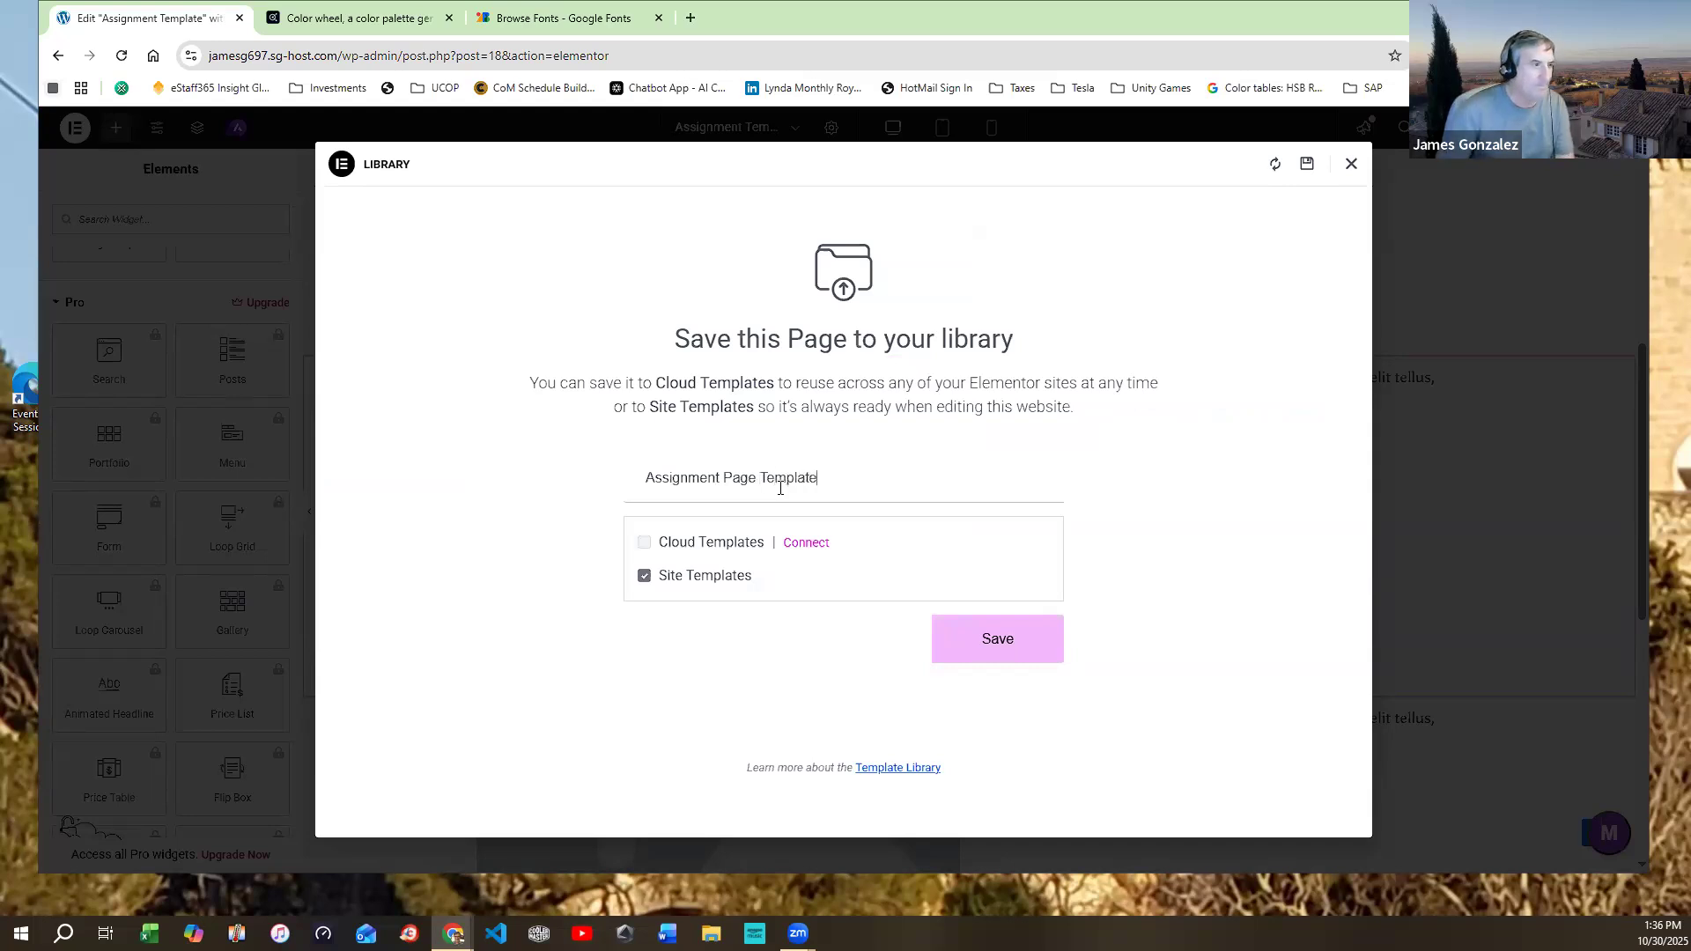
click(1004, 647)
click(995, 648)
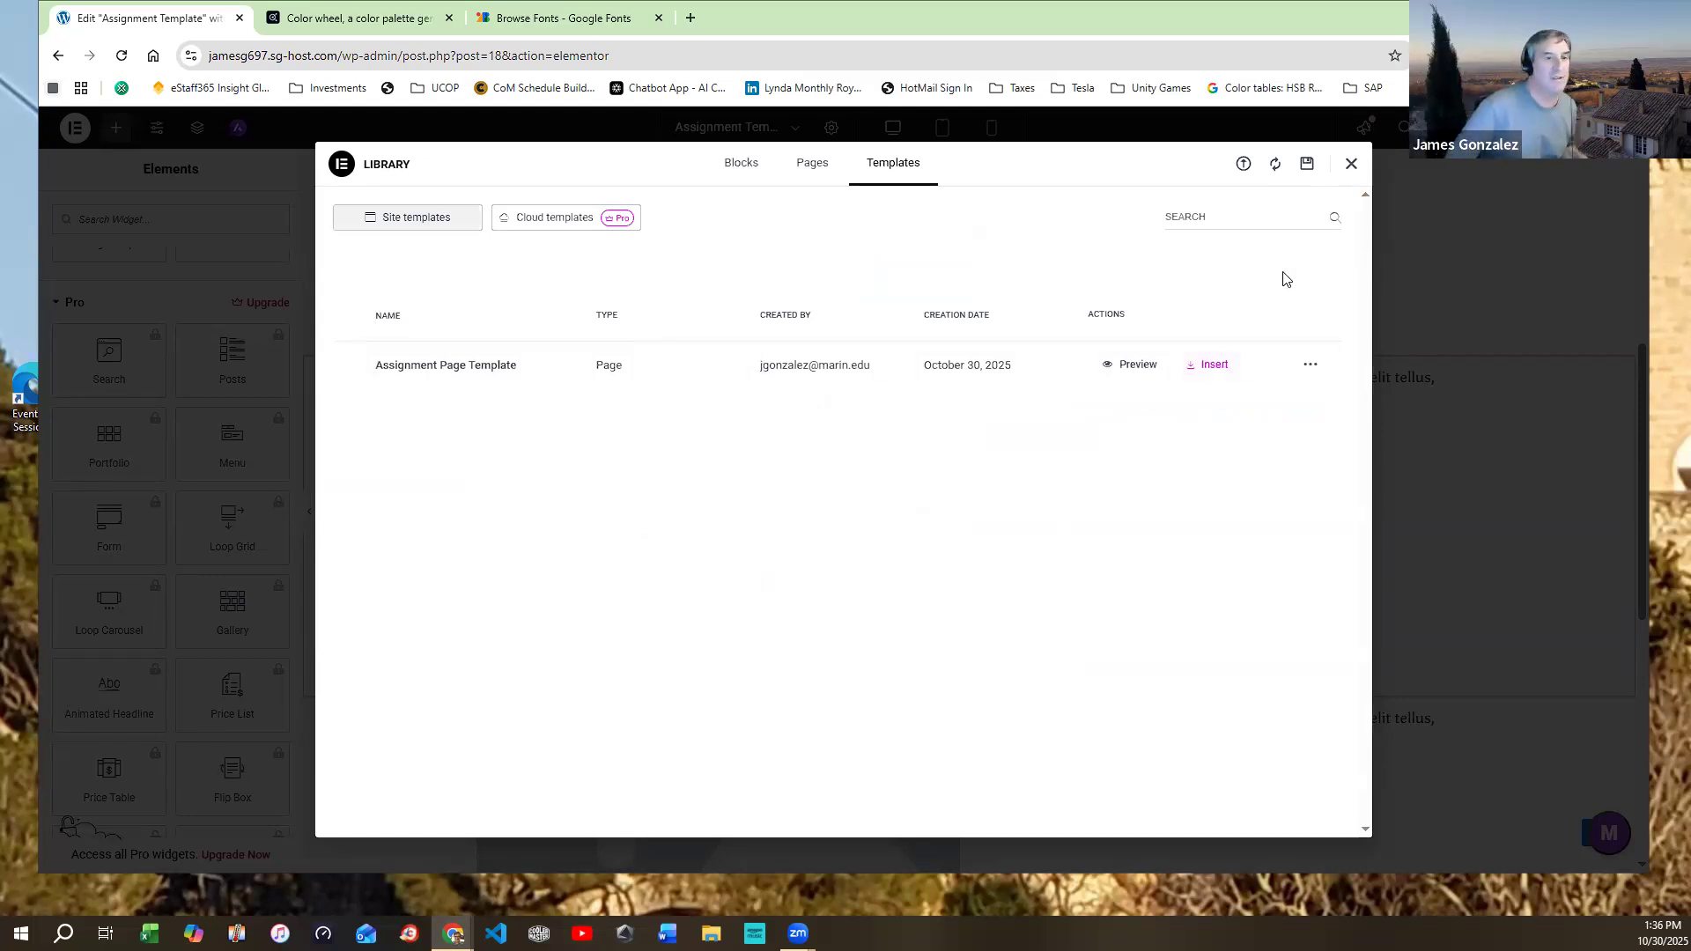
click(1351, 164)
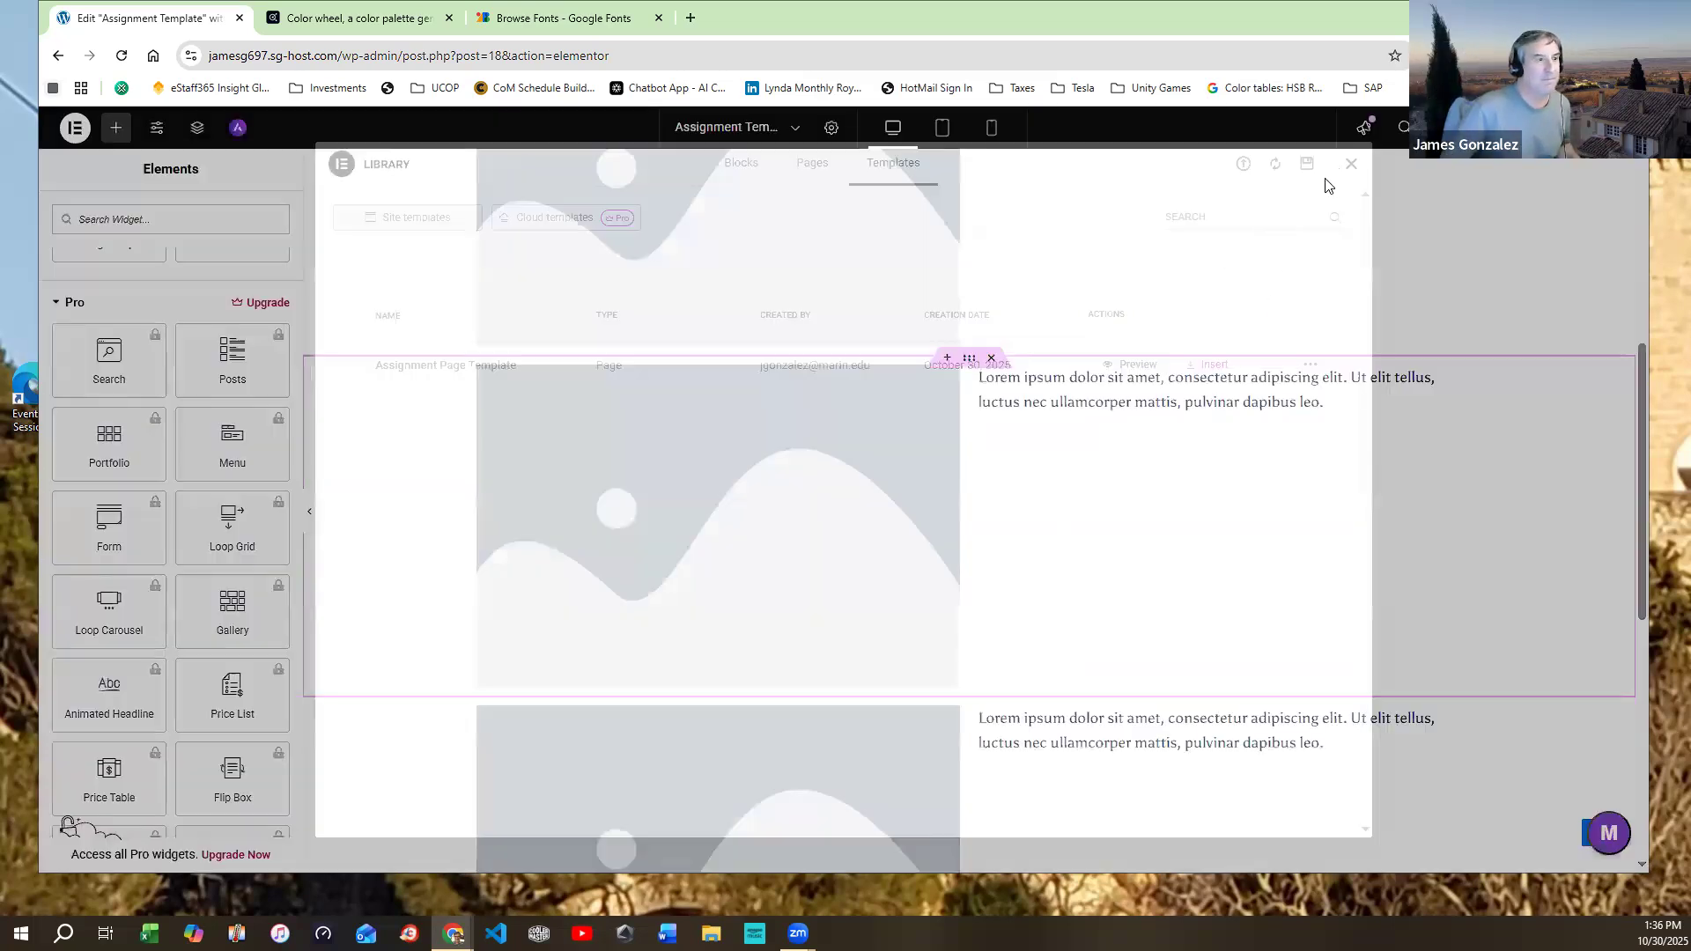
click(75, 128)
click(151, 331)
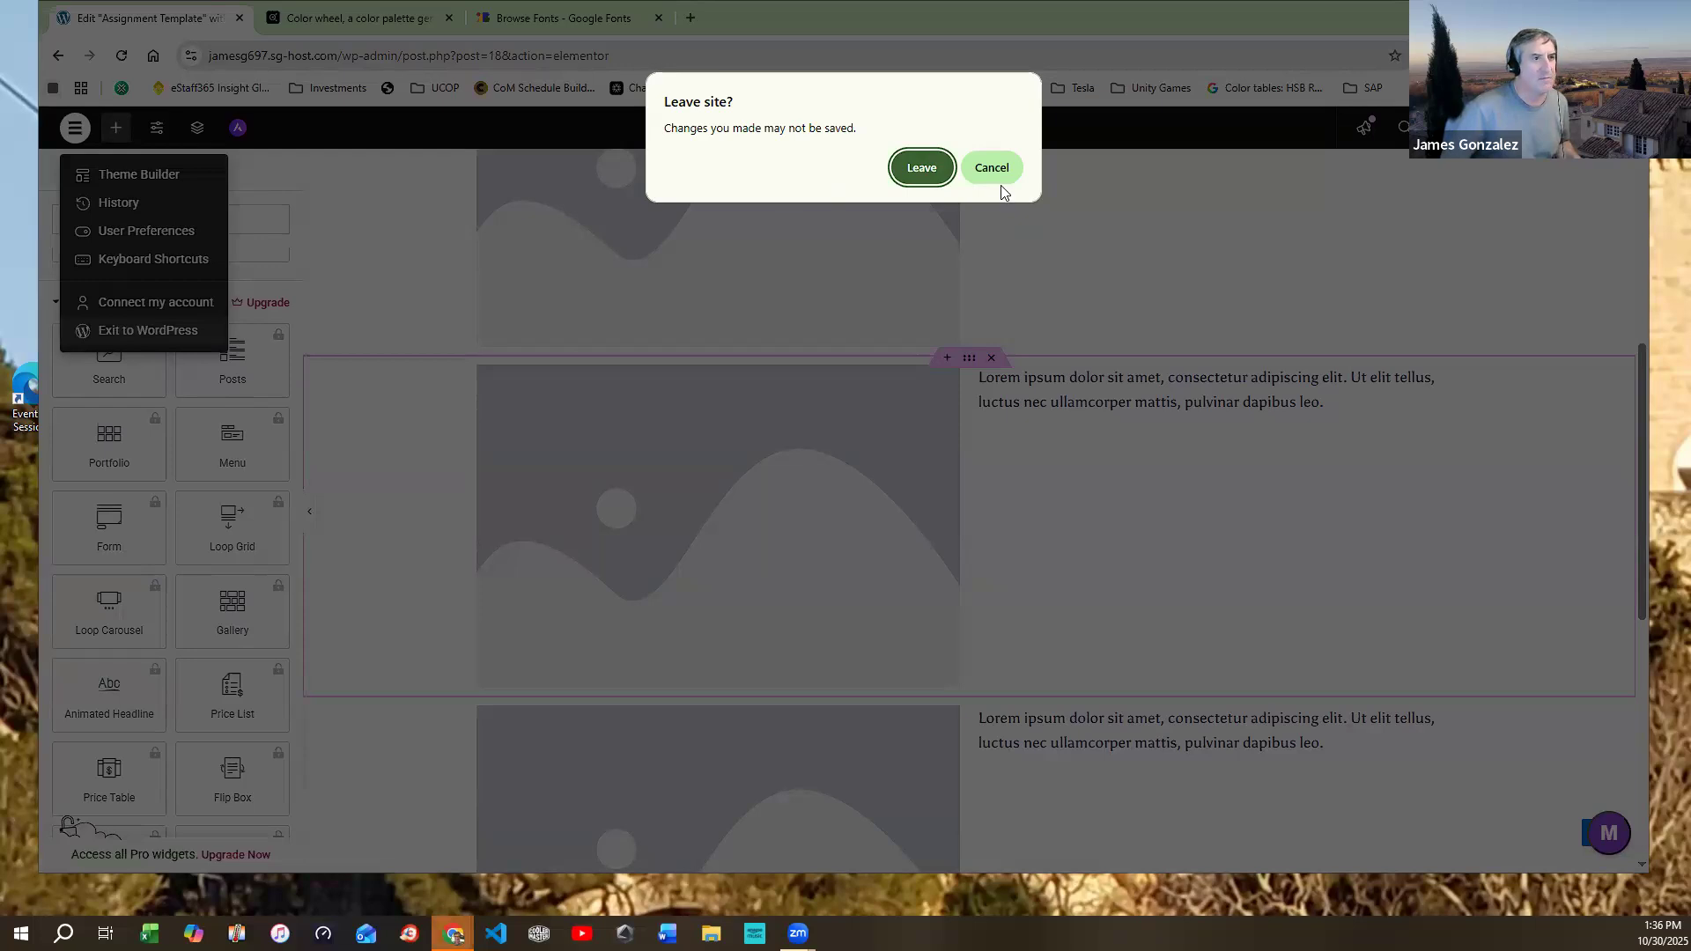
key(Escape)
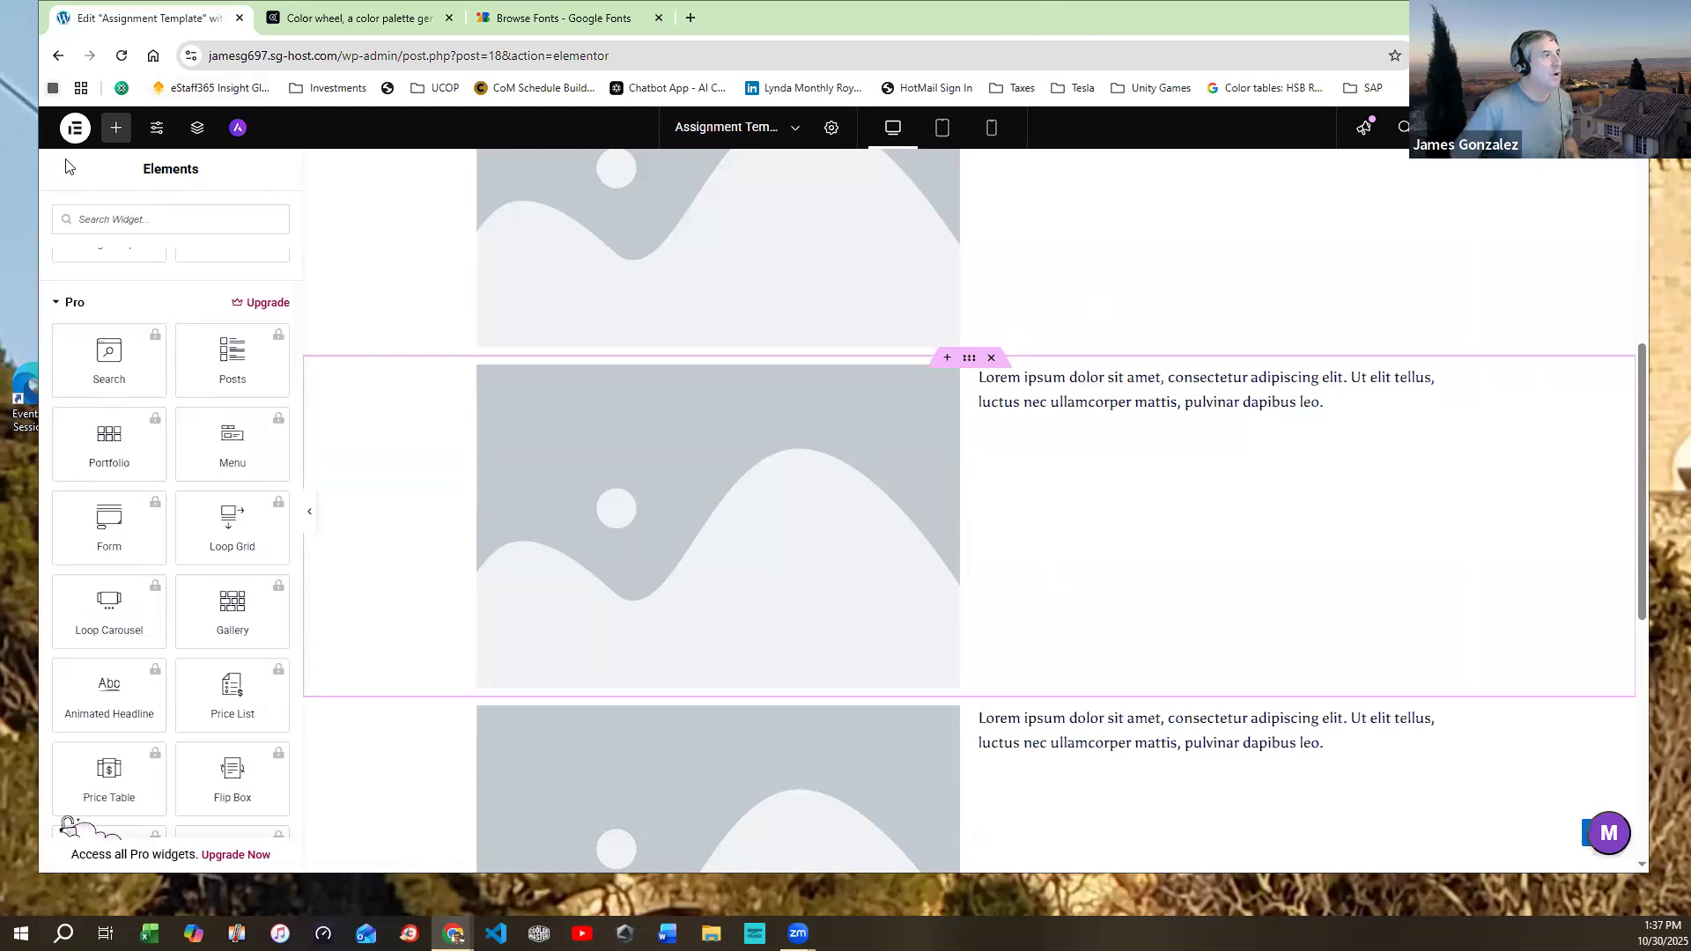
Exit the Elementor editor to WordPress and return to the list of all pages
click(74, 128)
click(139, 333)
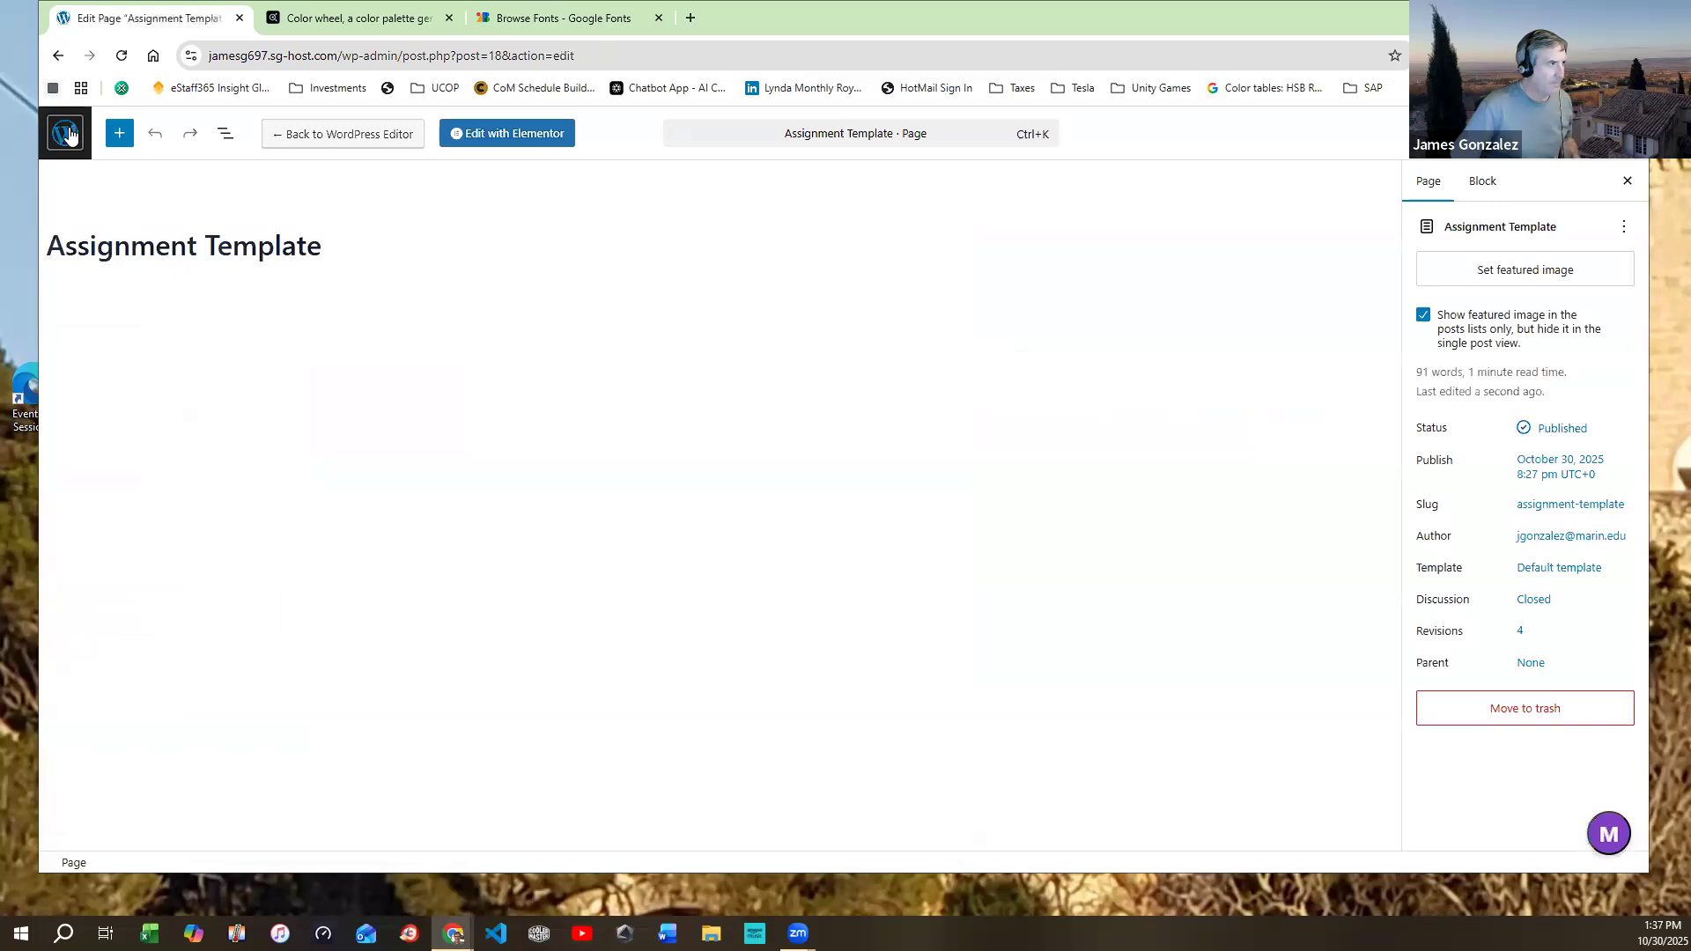
click(69, 133)
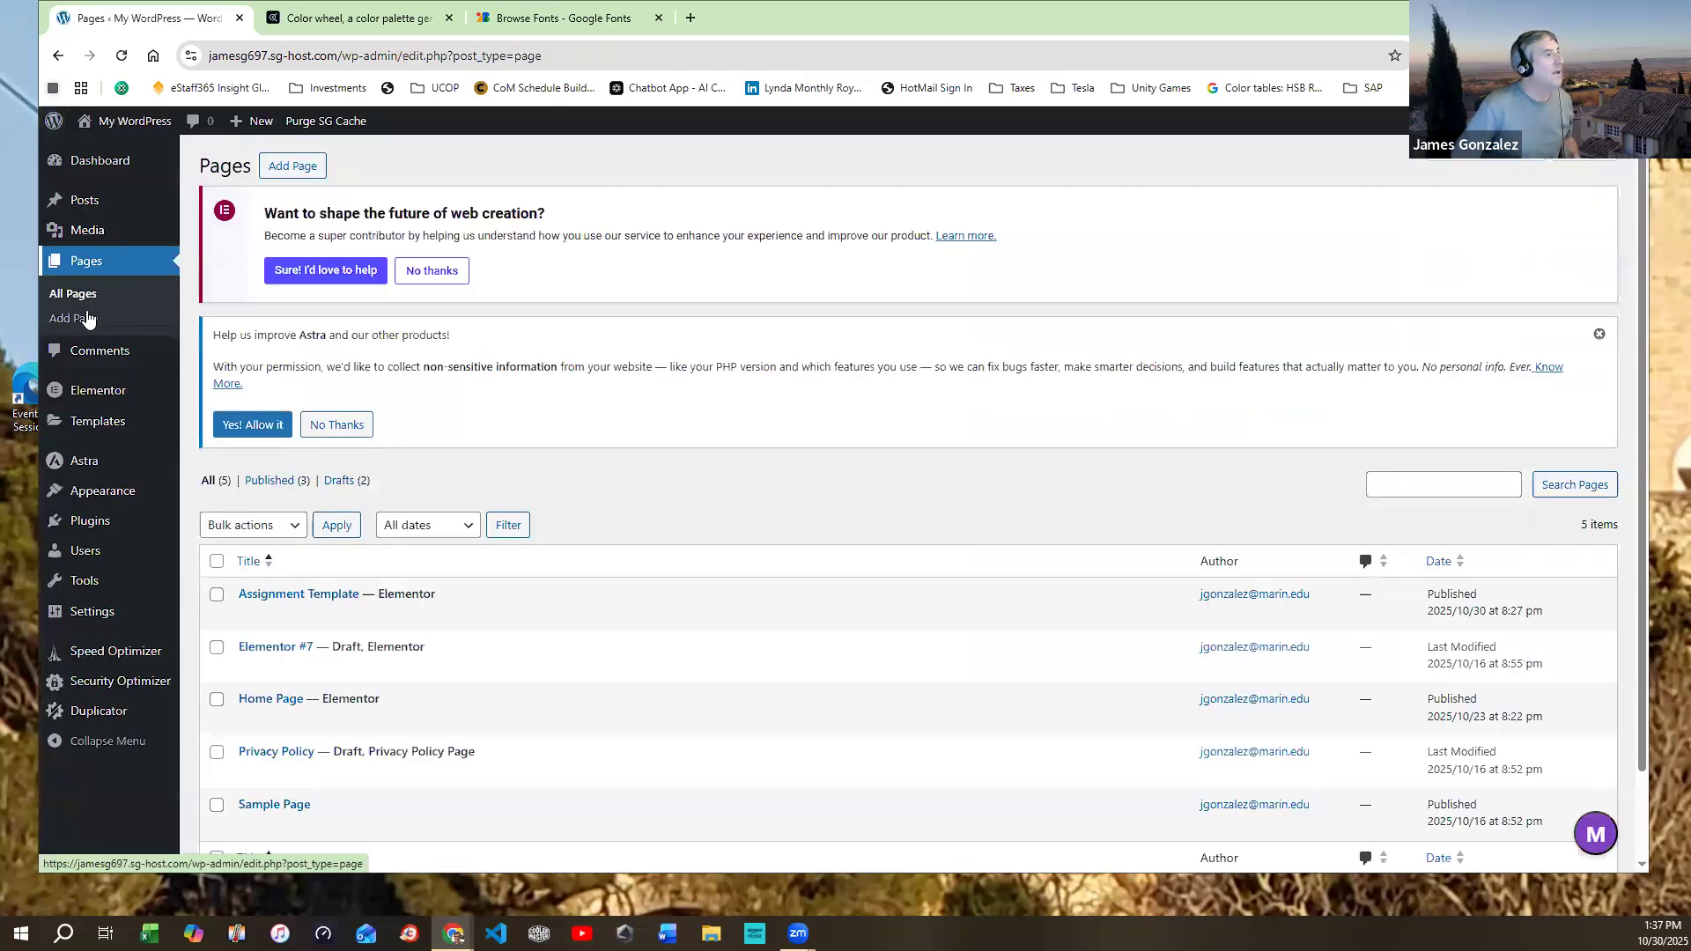
Add a new page titled Security Assignment and publish it
click(84, 319)
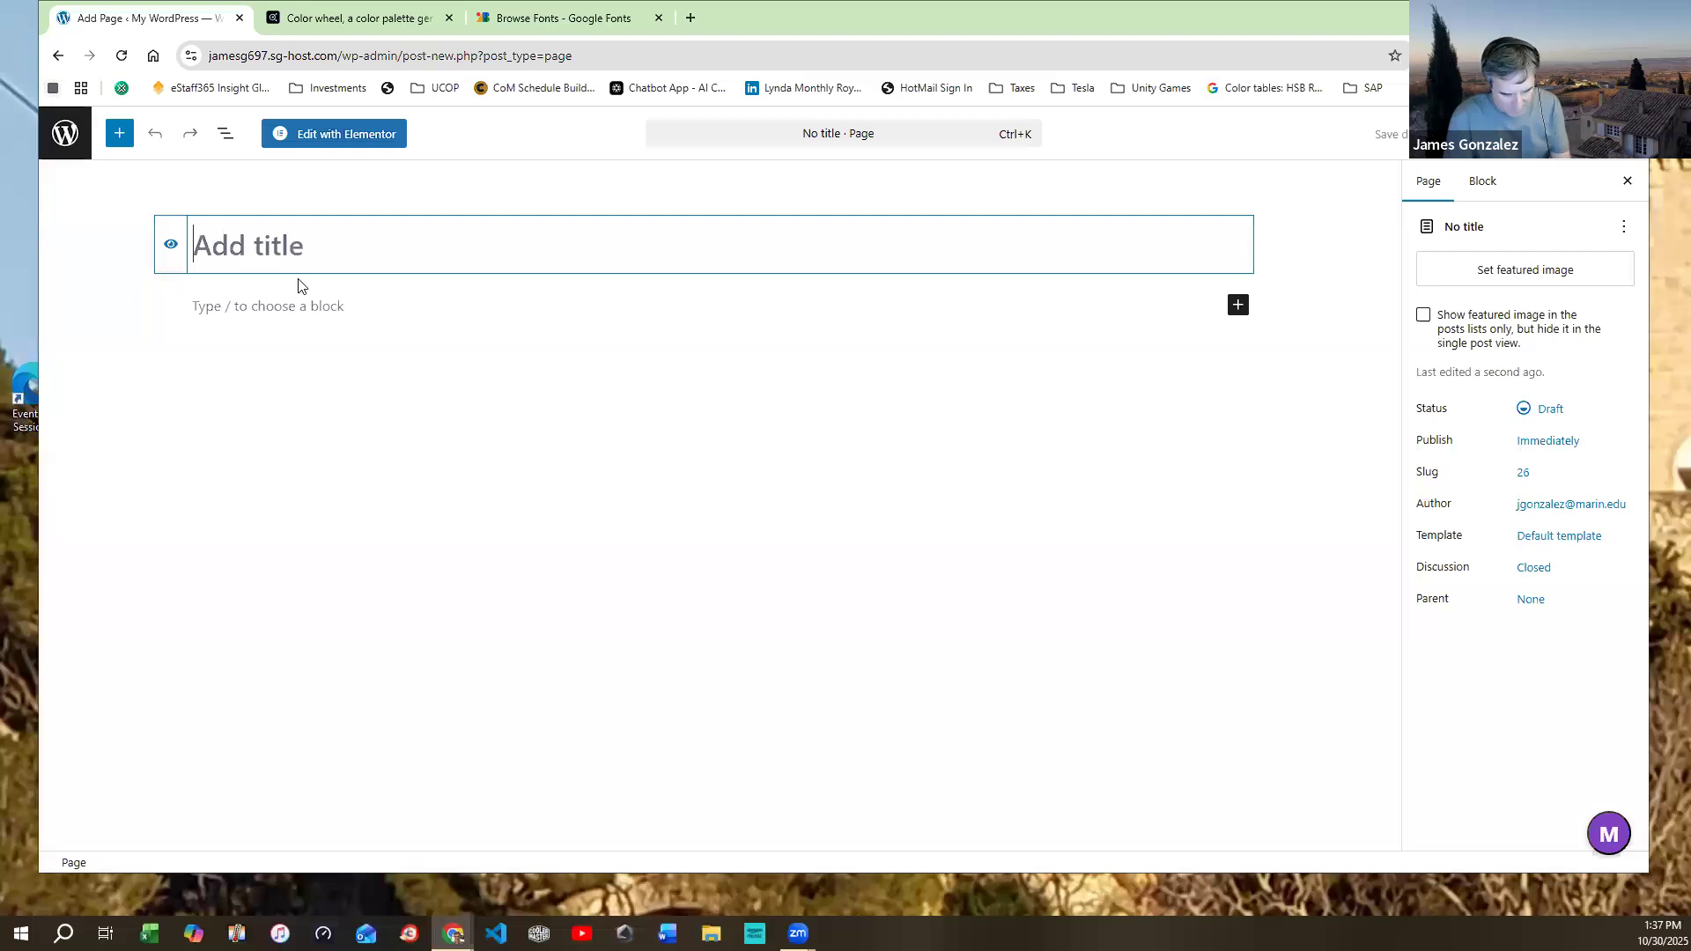
text(Secu)
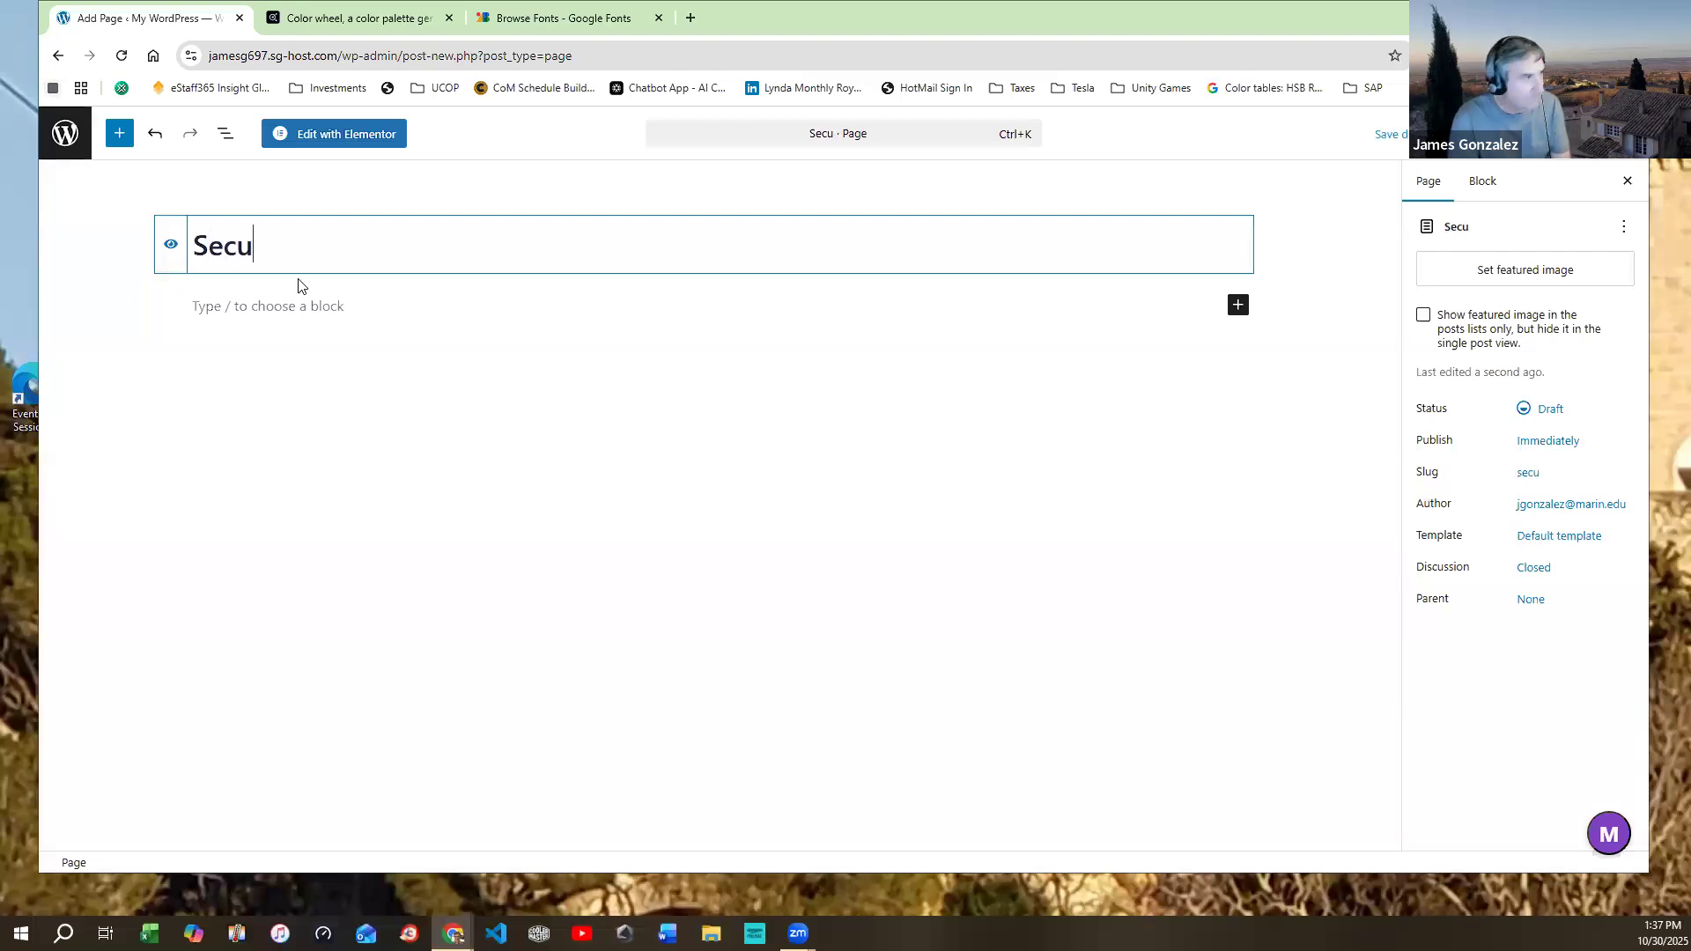
text(rity)
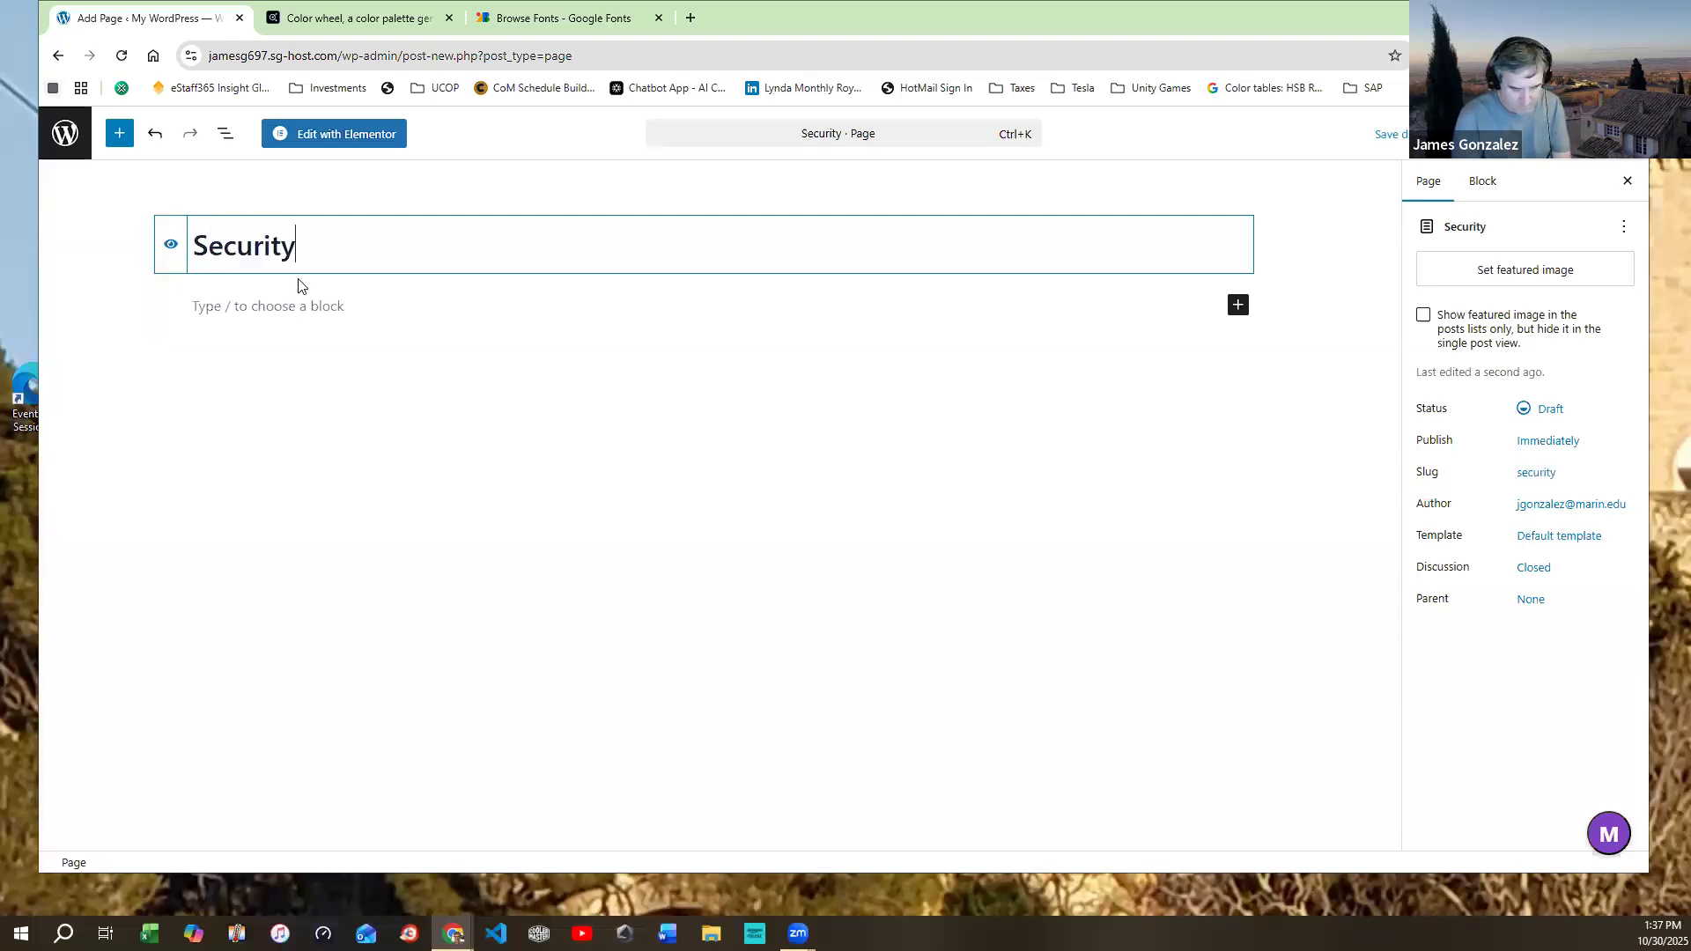
text( Assignment)
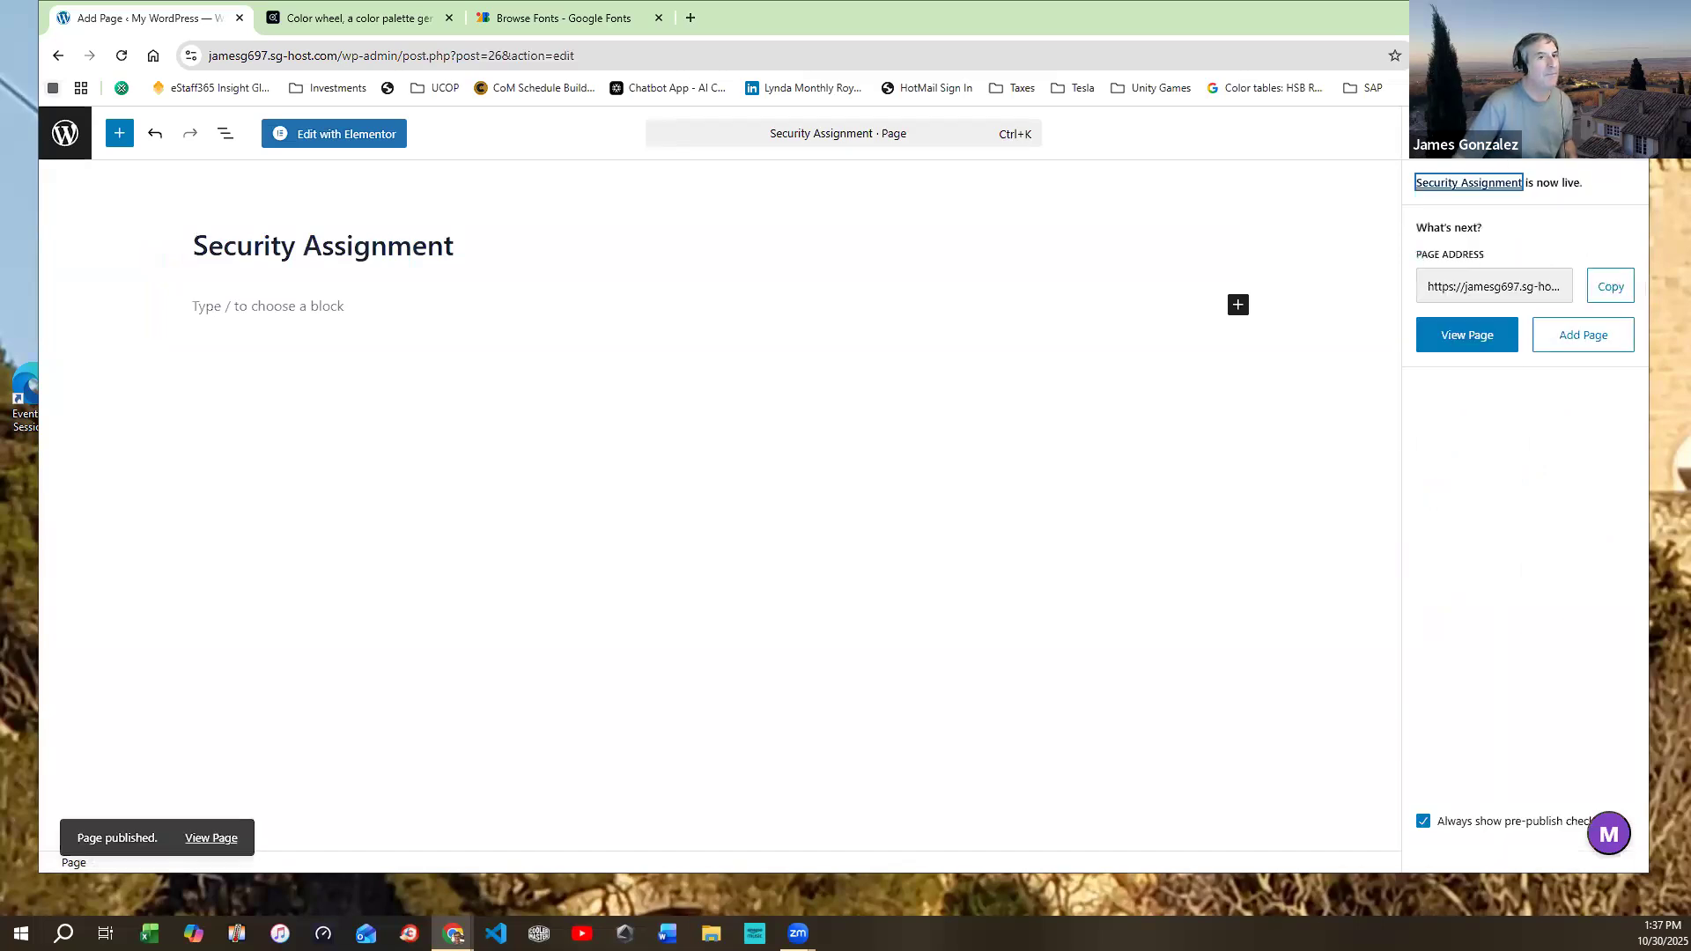
Open the Security Assignment page in the Elementor editor and insert the saved Assignment Page Template from the library's site templates
click(343, 137)
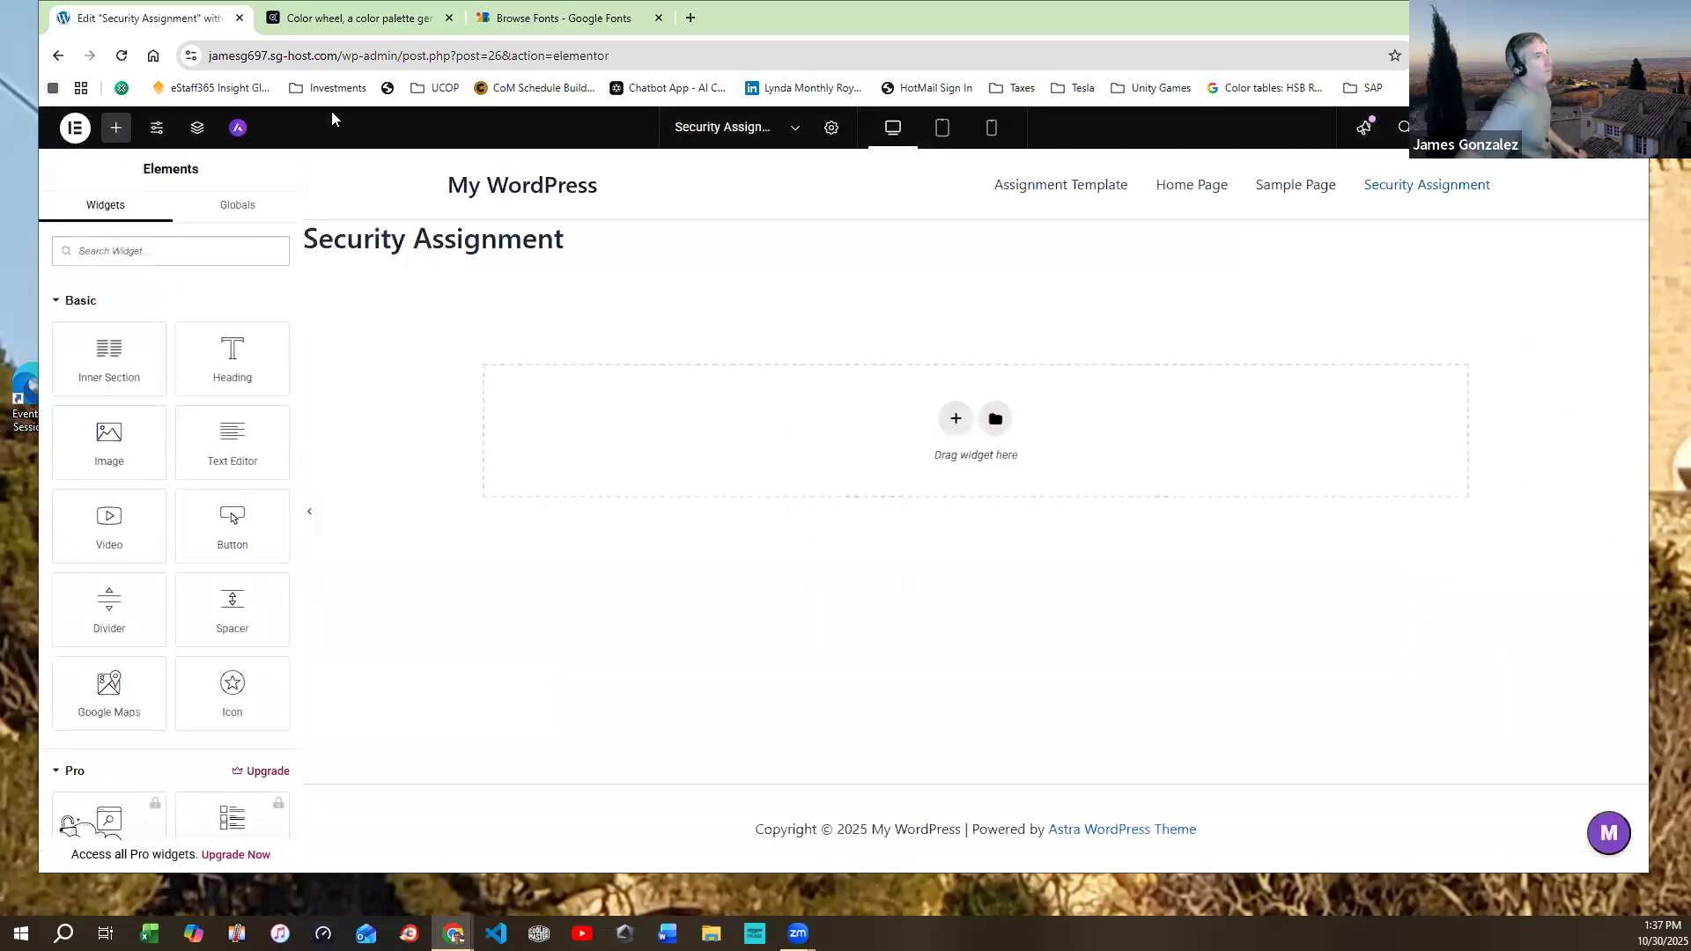
click(996, 421)
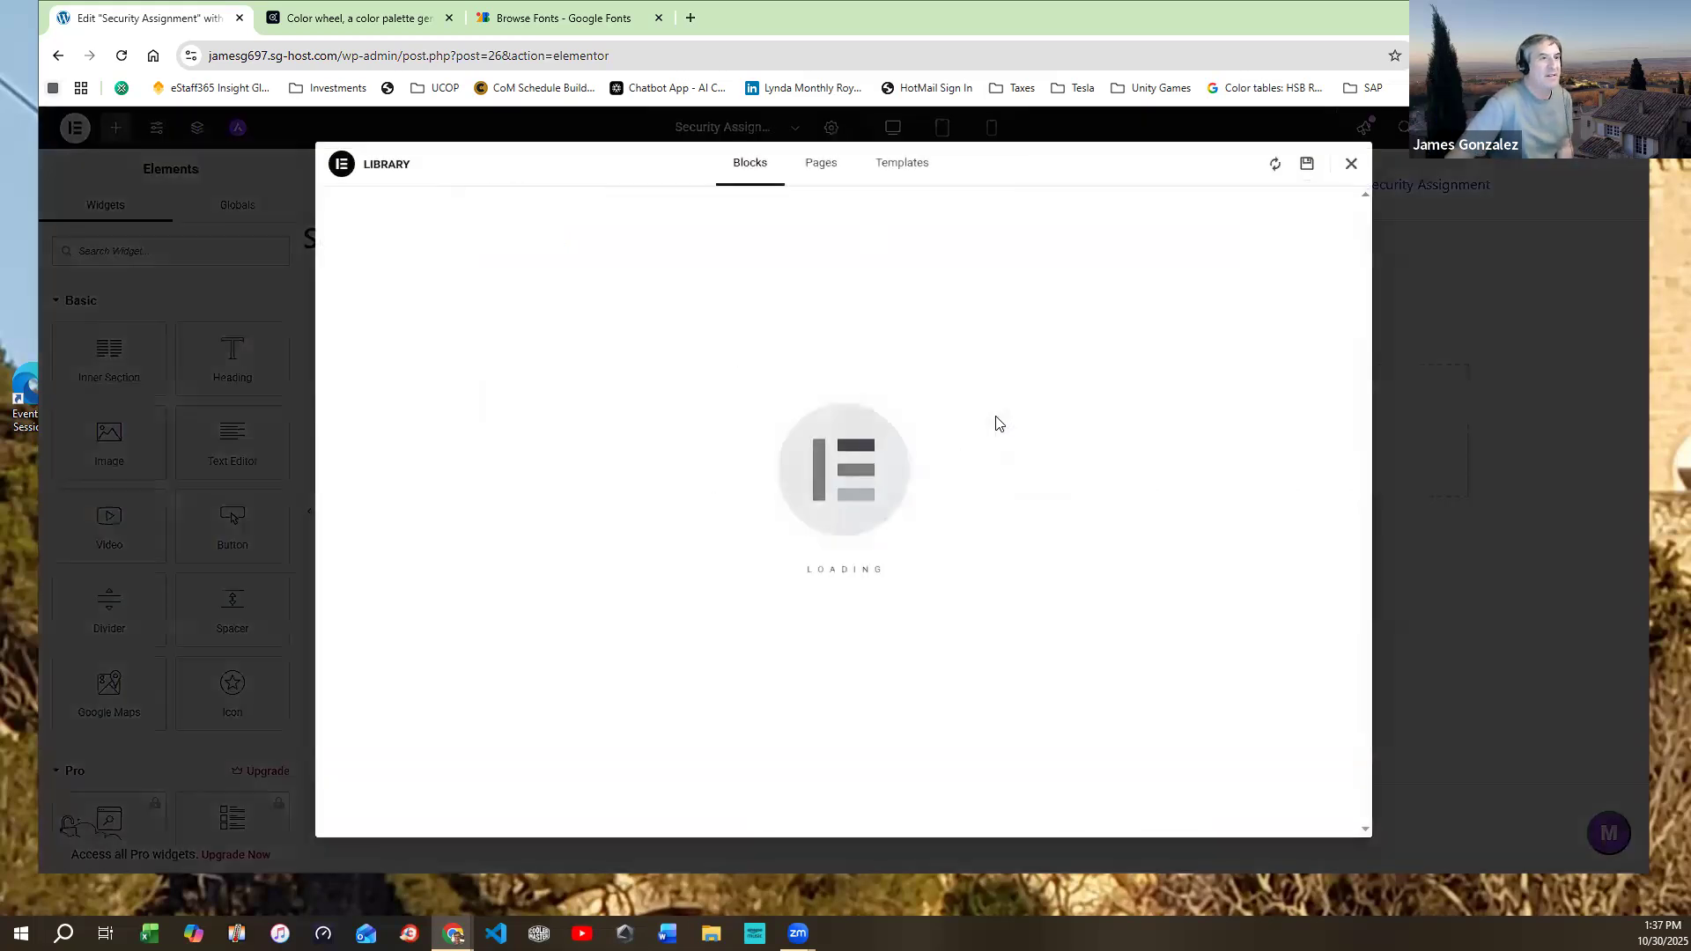
click(805, 176)
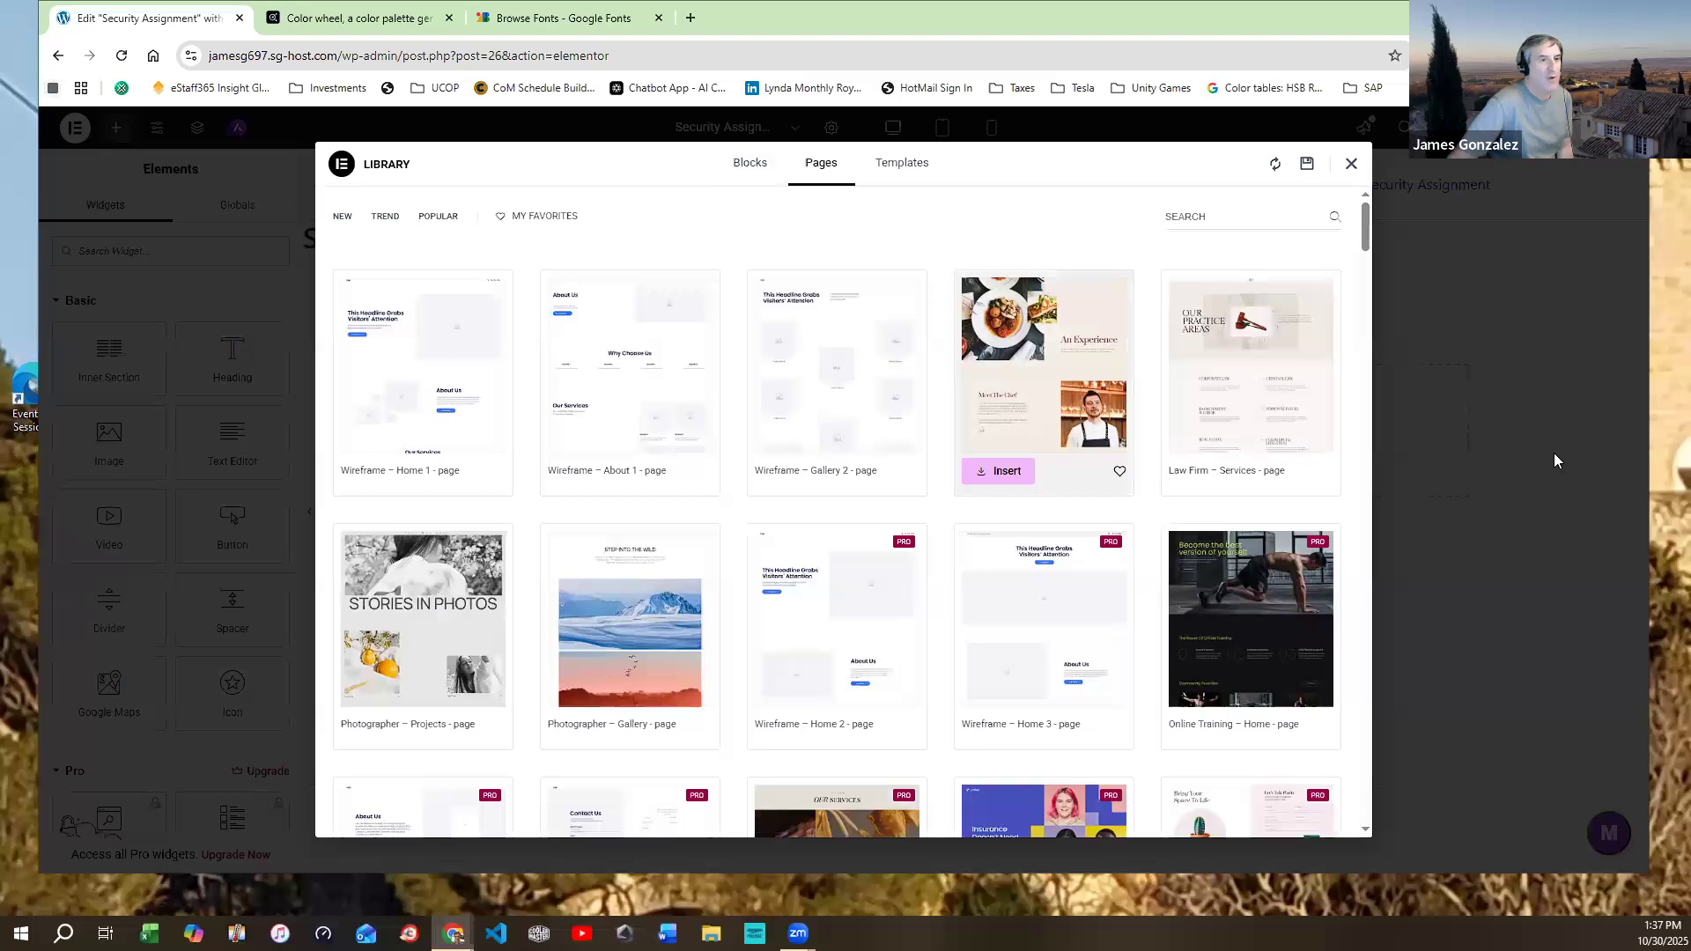
drag(1364, 238, 1361, 368)
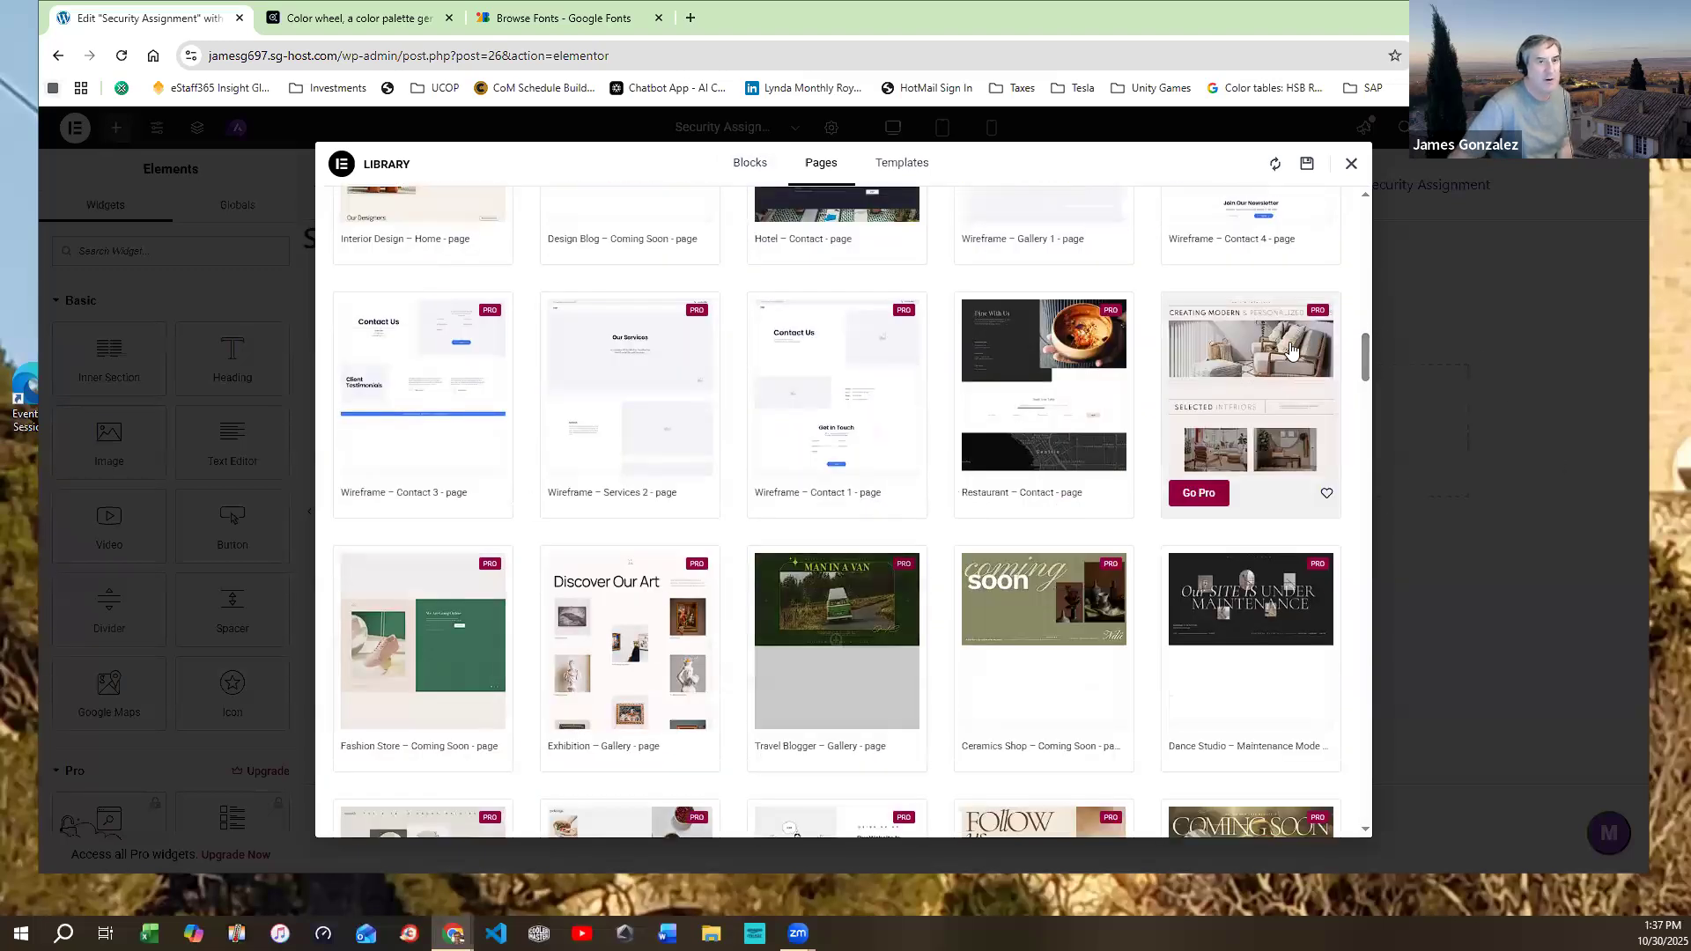
scroll(1337, 251, up, 10)
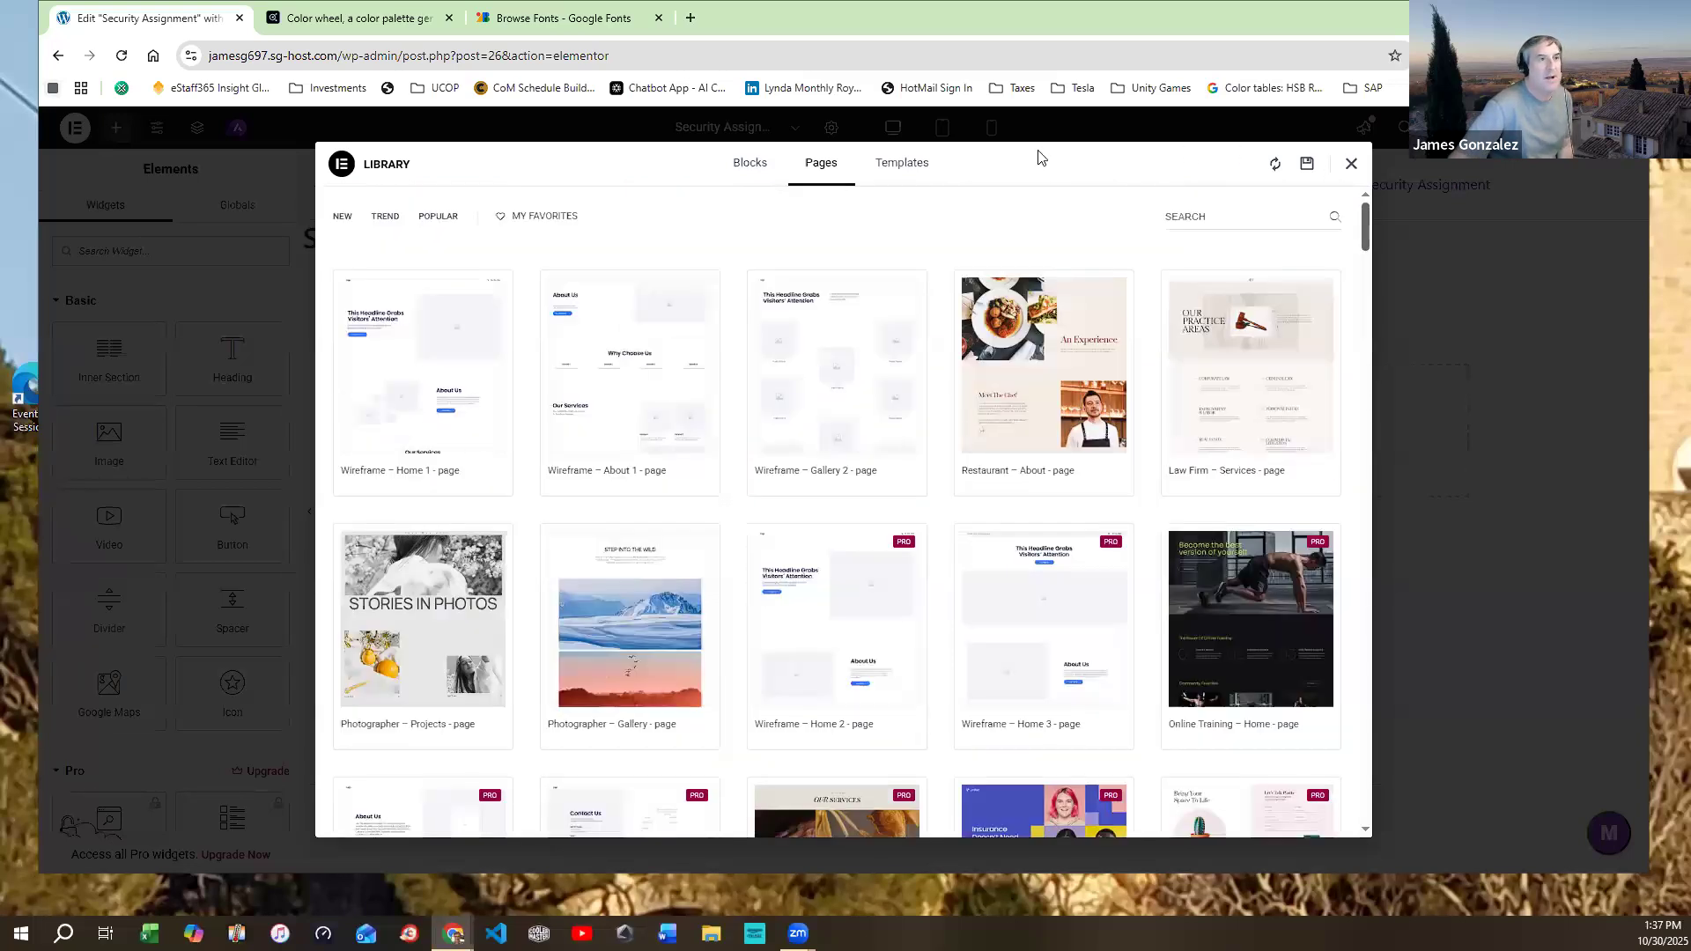
click(888, 139)
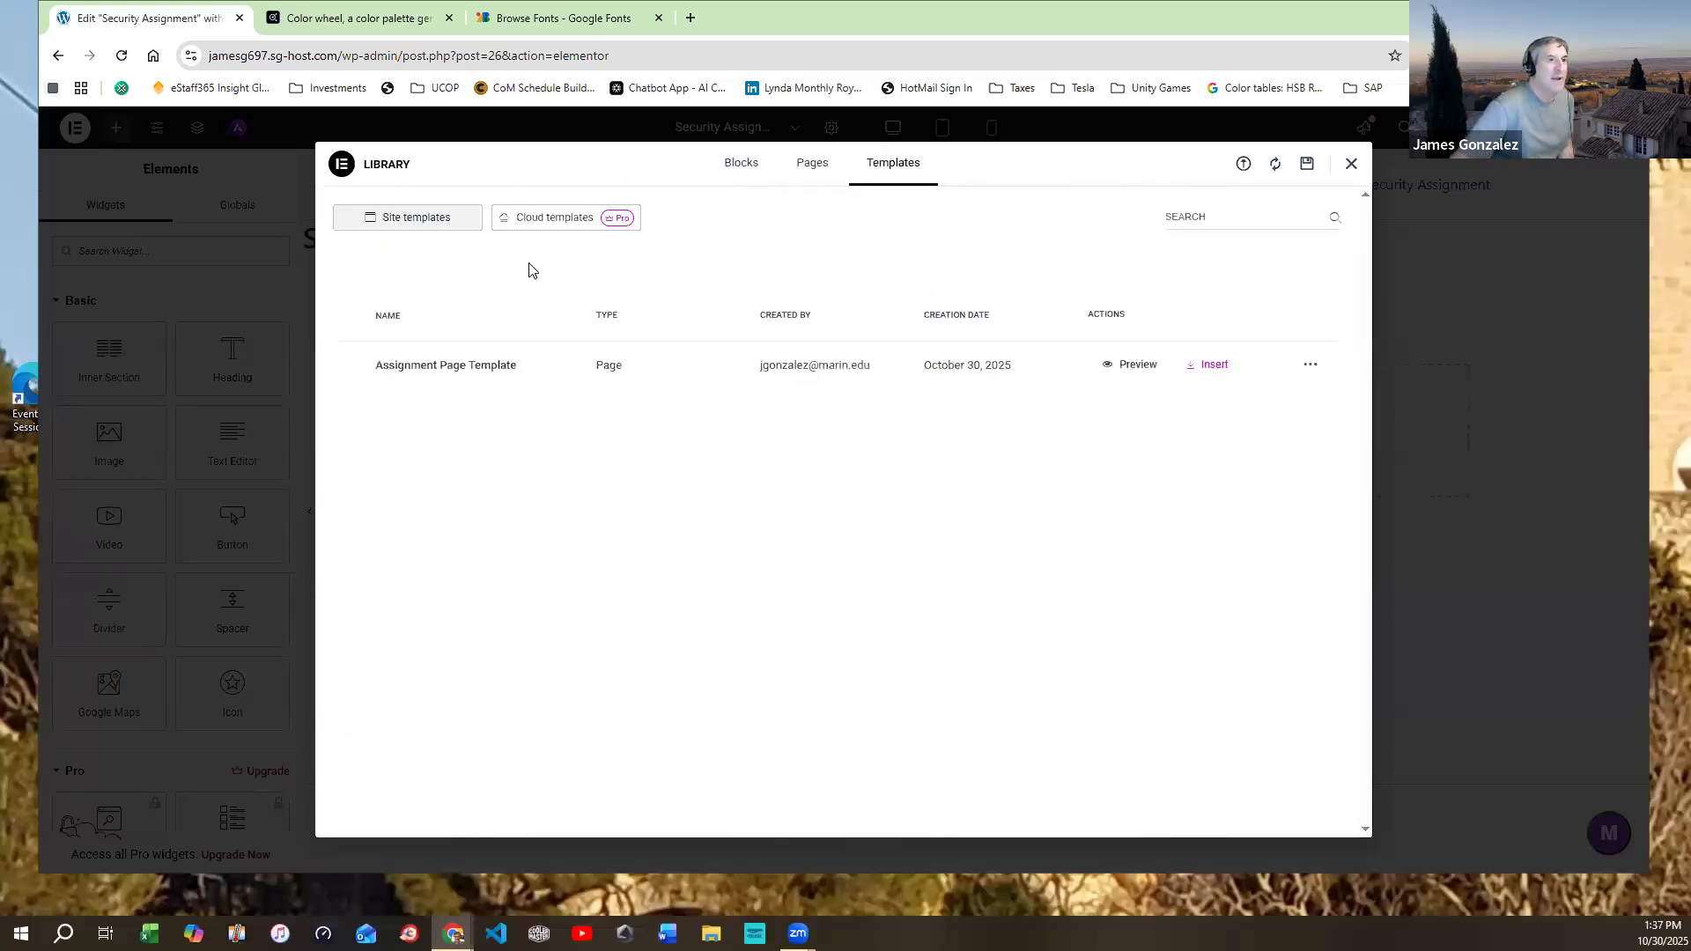
click(1212, 366)
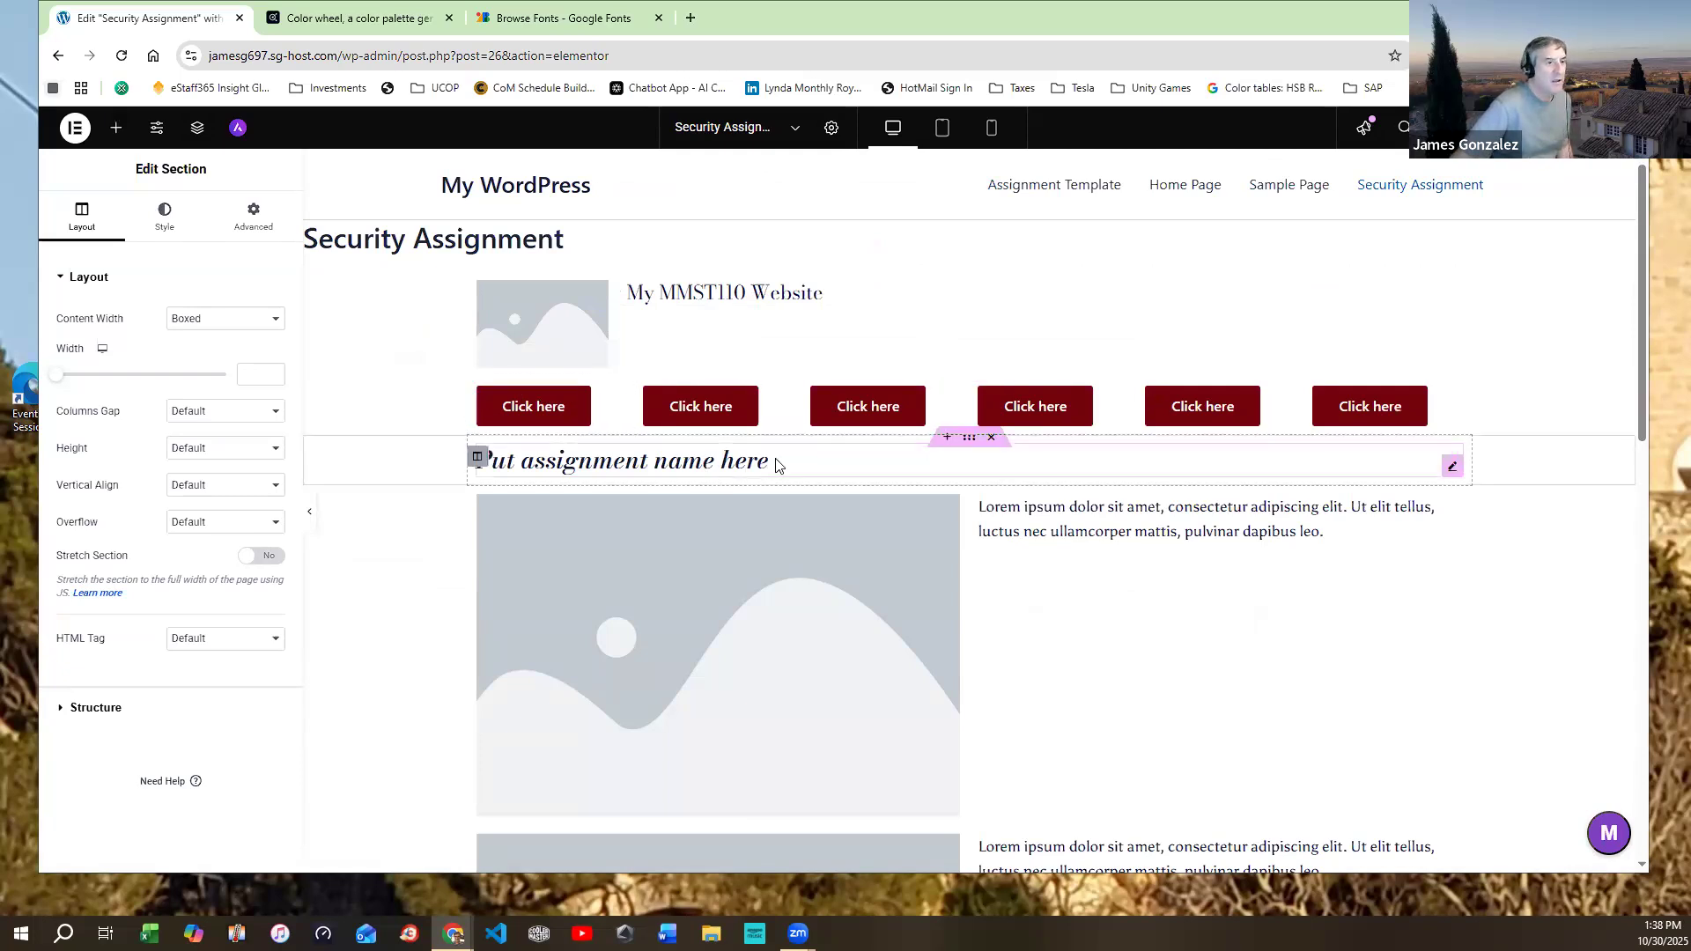
Replace the title of the "Put assignment name here" heading with Security Assignment
drag(775, 460, 367, 423)
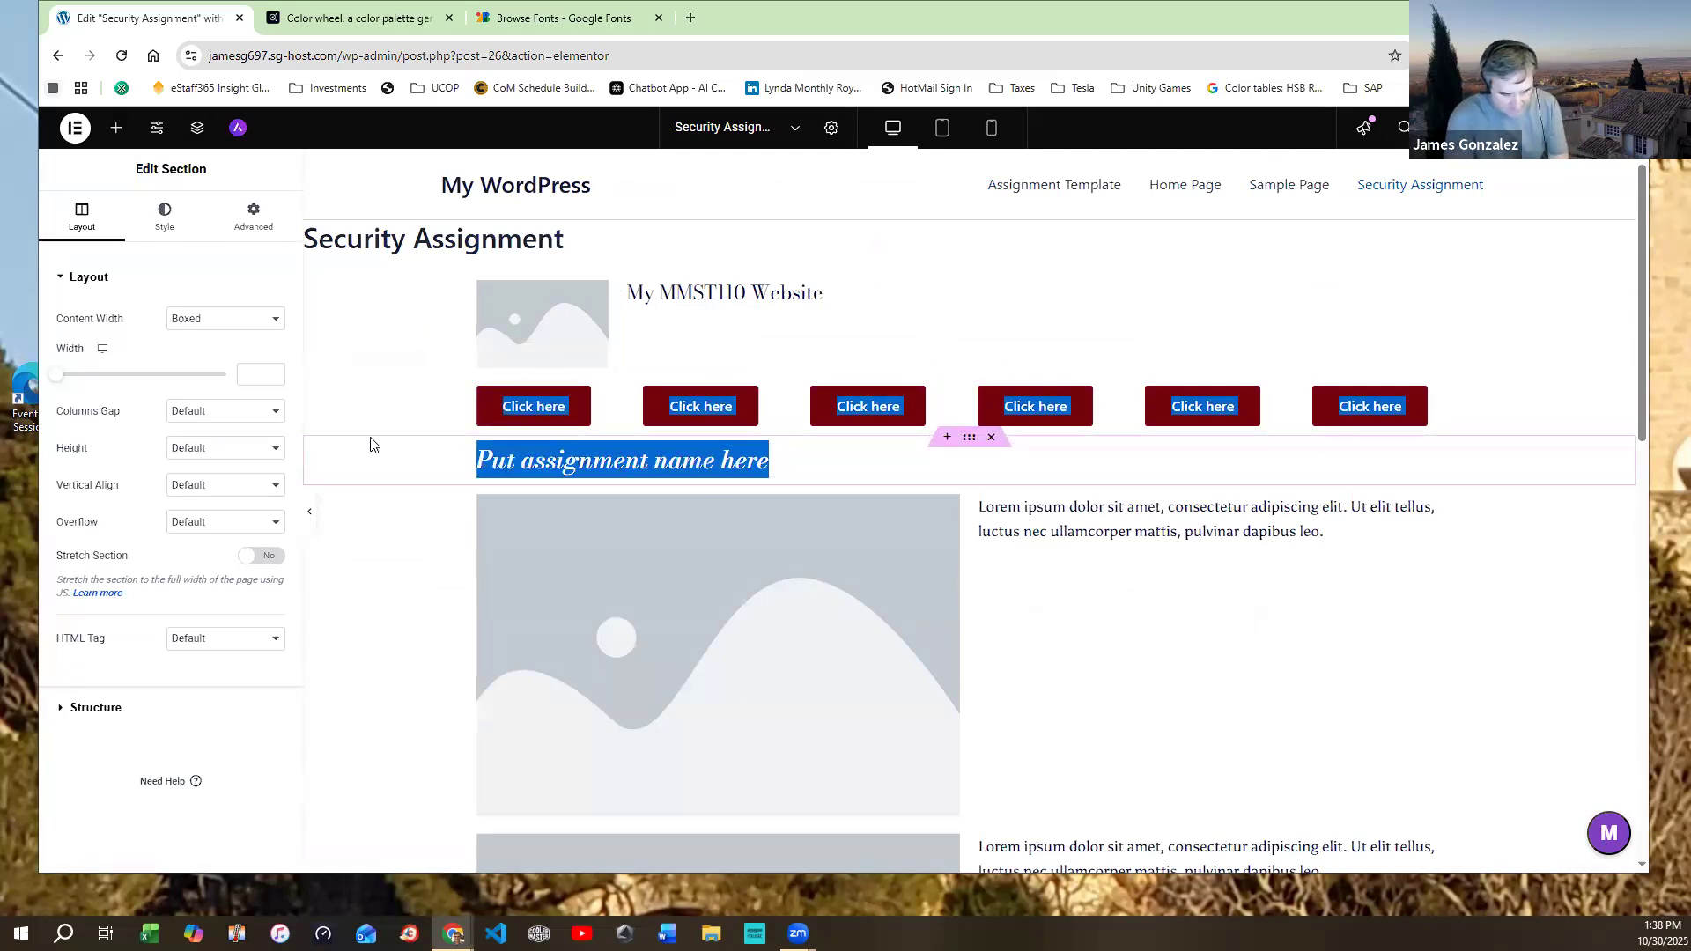
scroll(370, 443, down, 3)
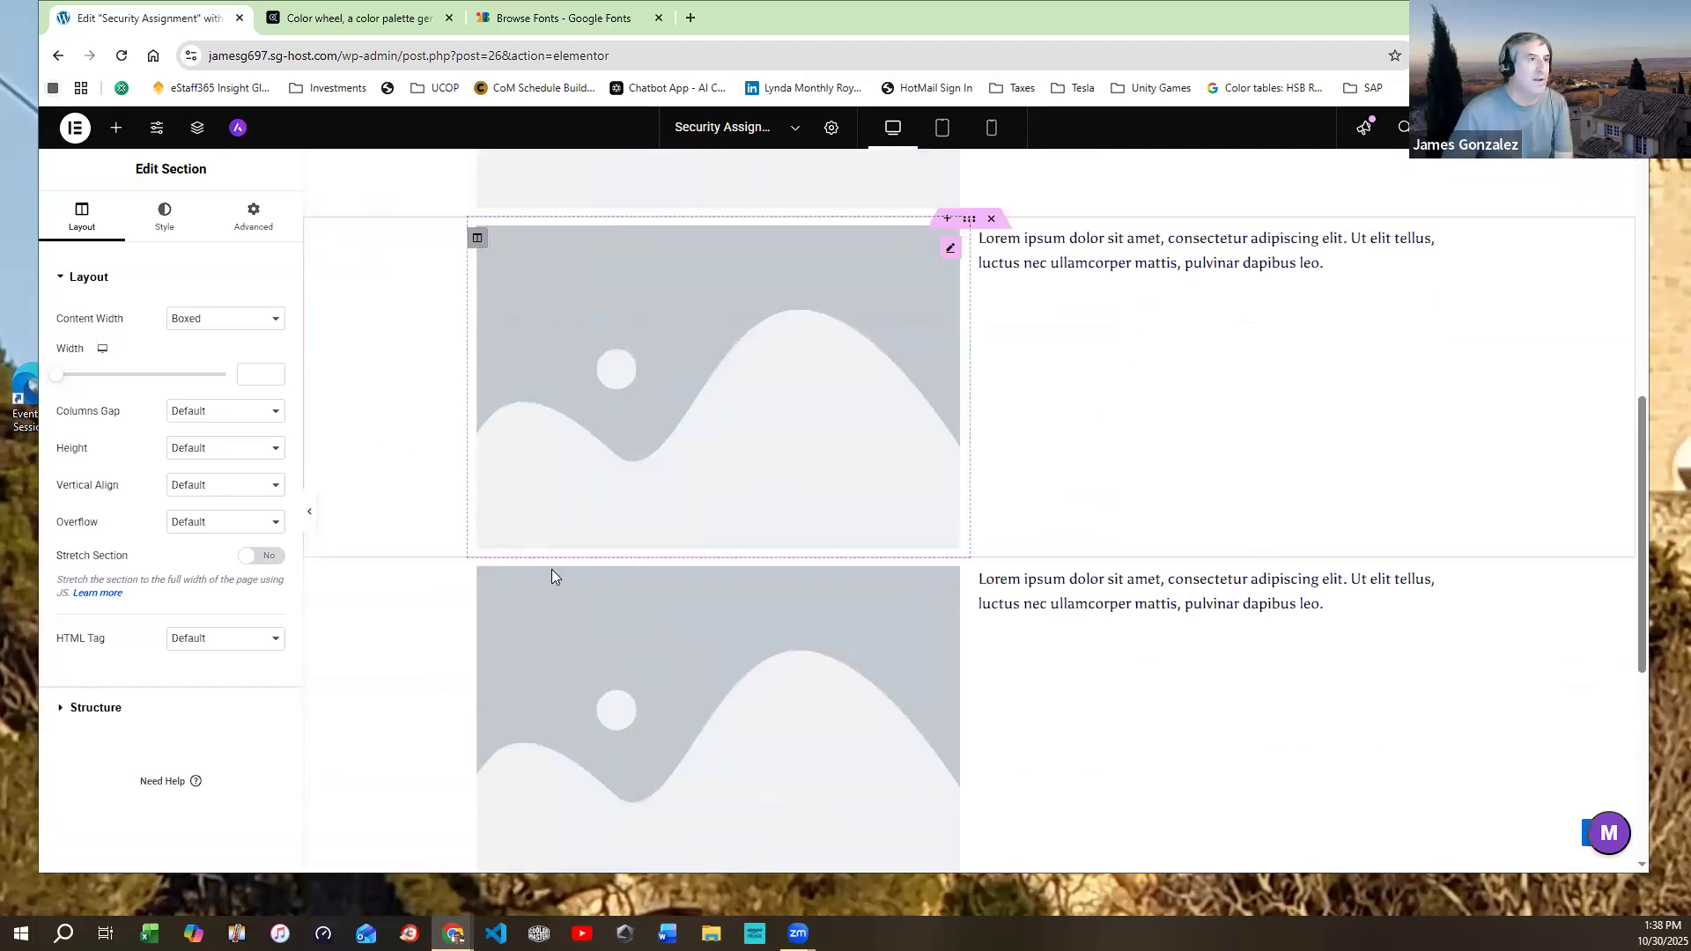
scroll(552, 537, up, 3)
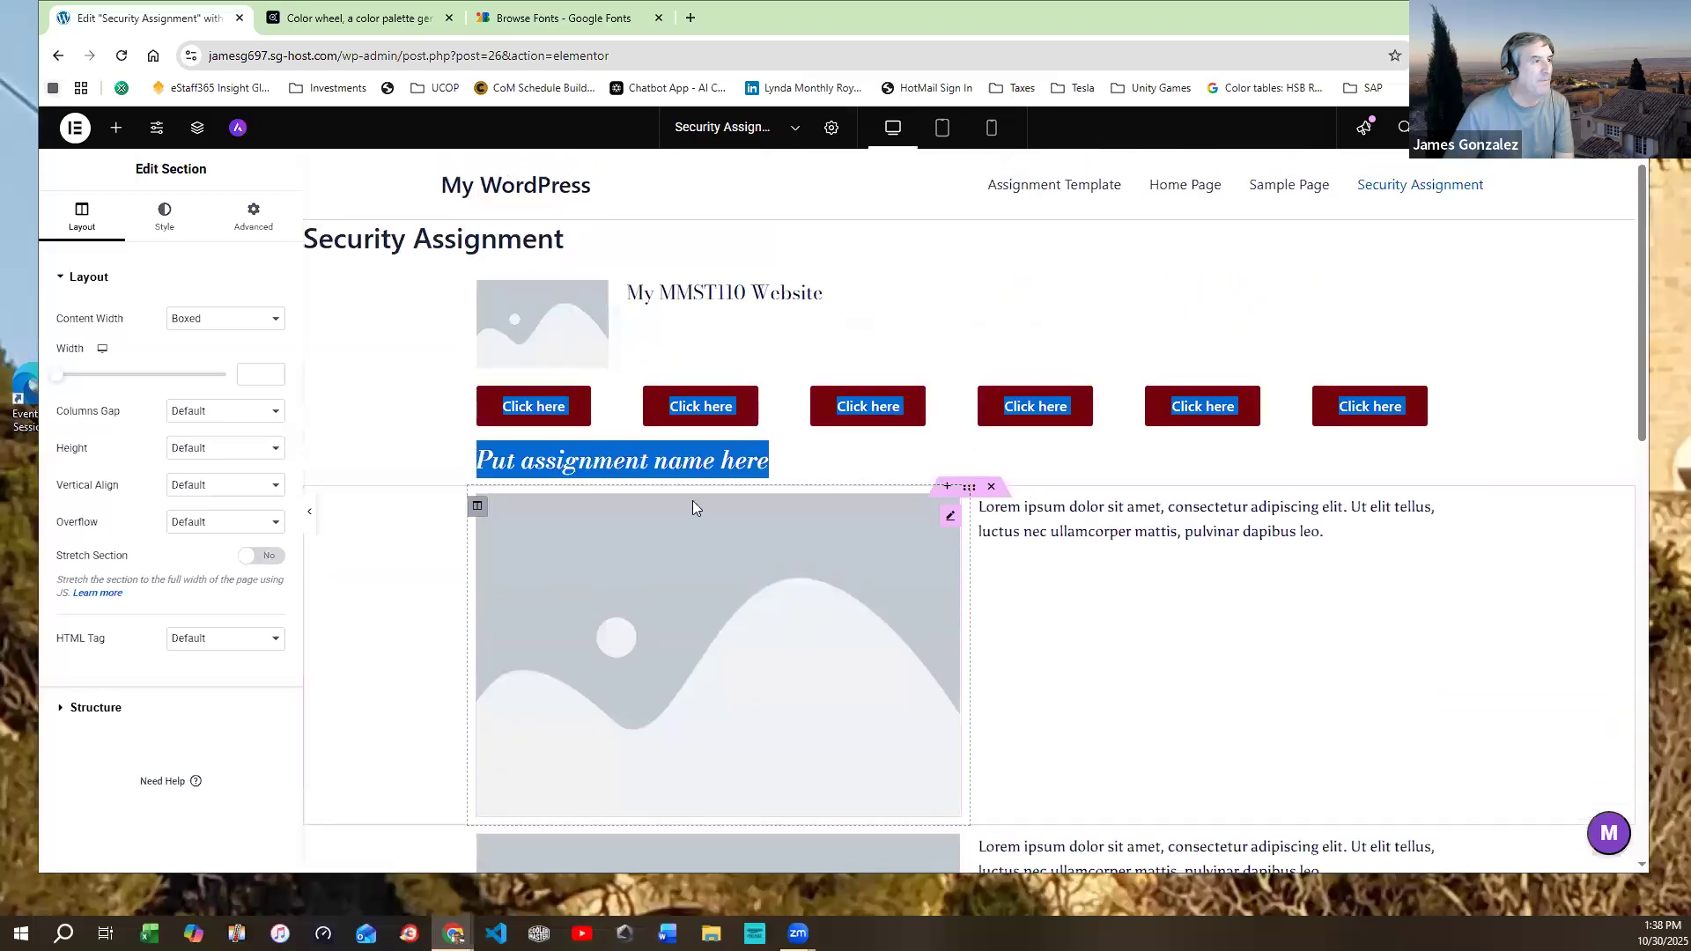
click(729, 461)
drag(771, 461, 477, 462)
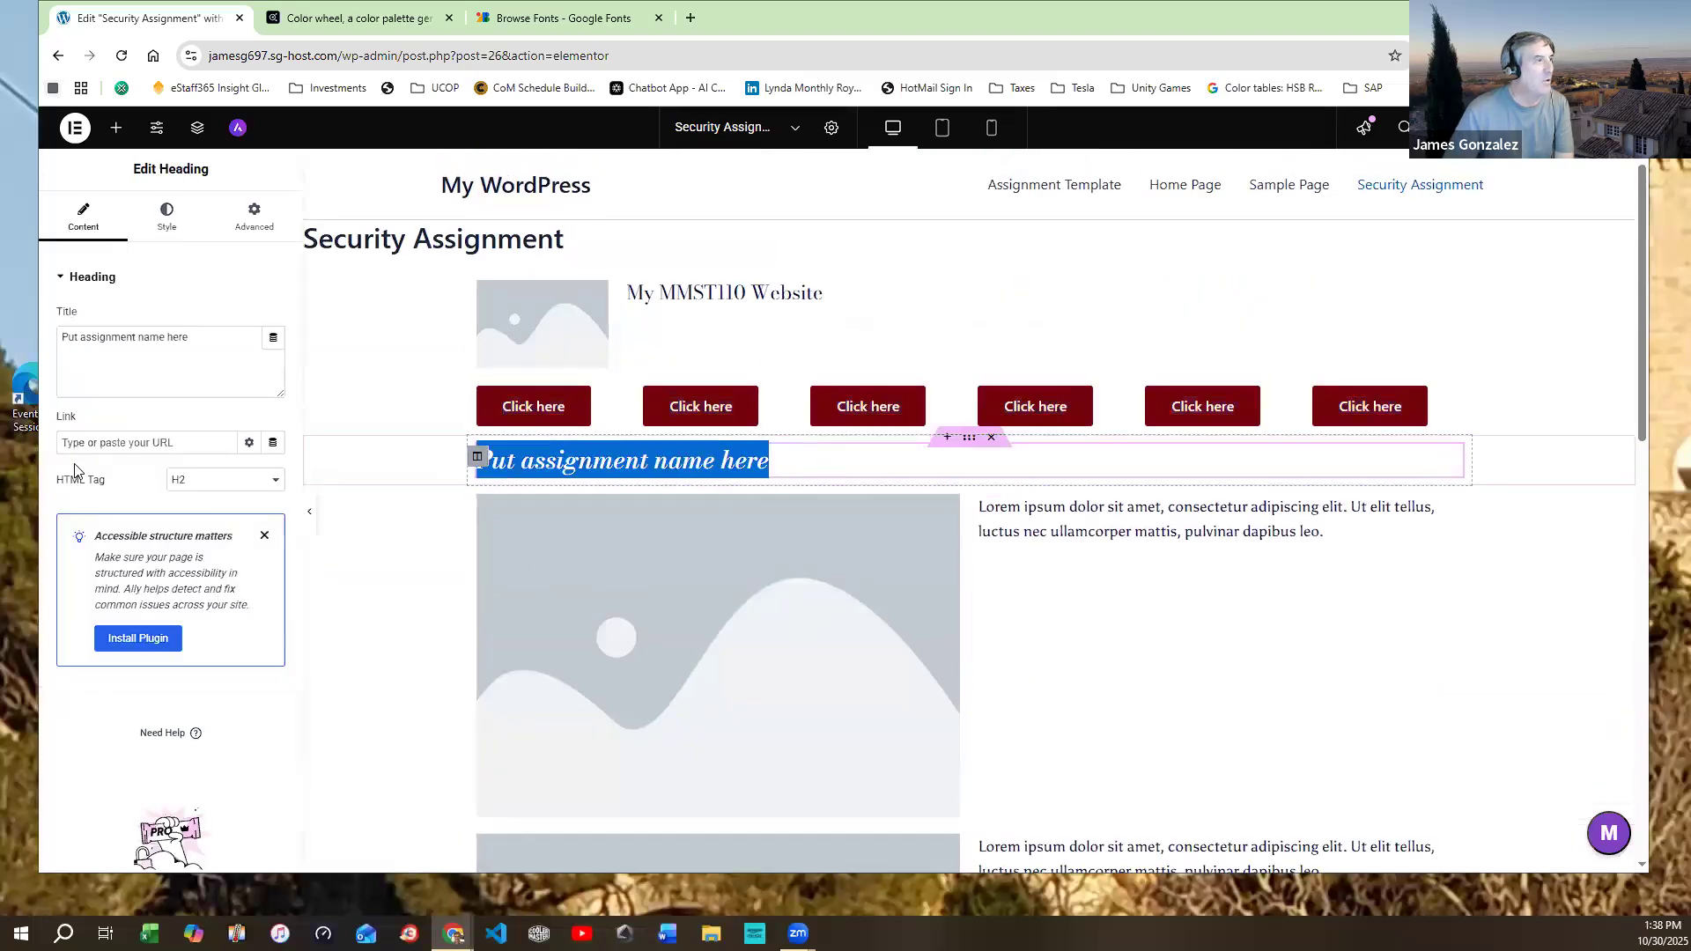
drag(170, 358, 48, 336)
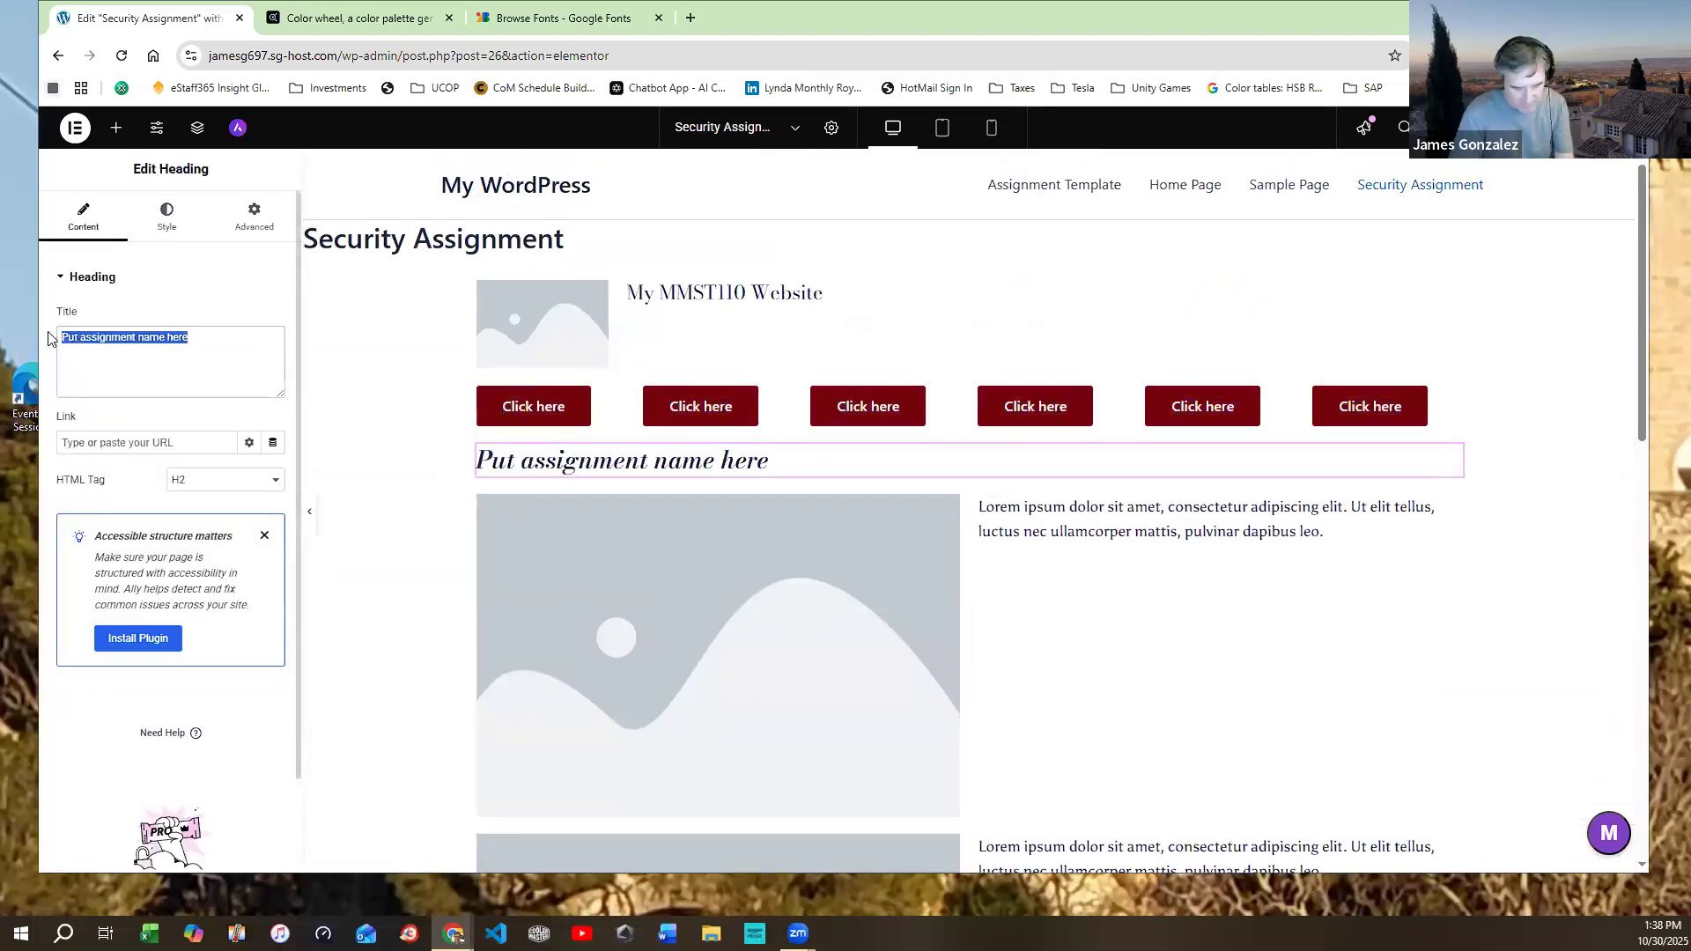
text(Security)
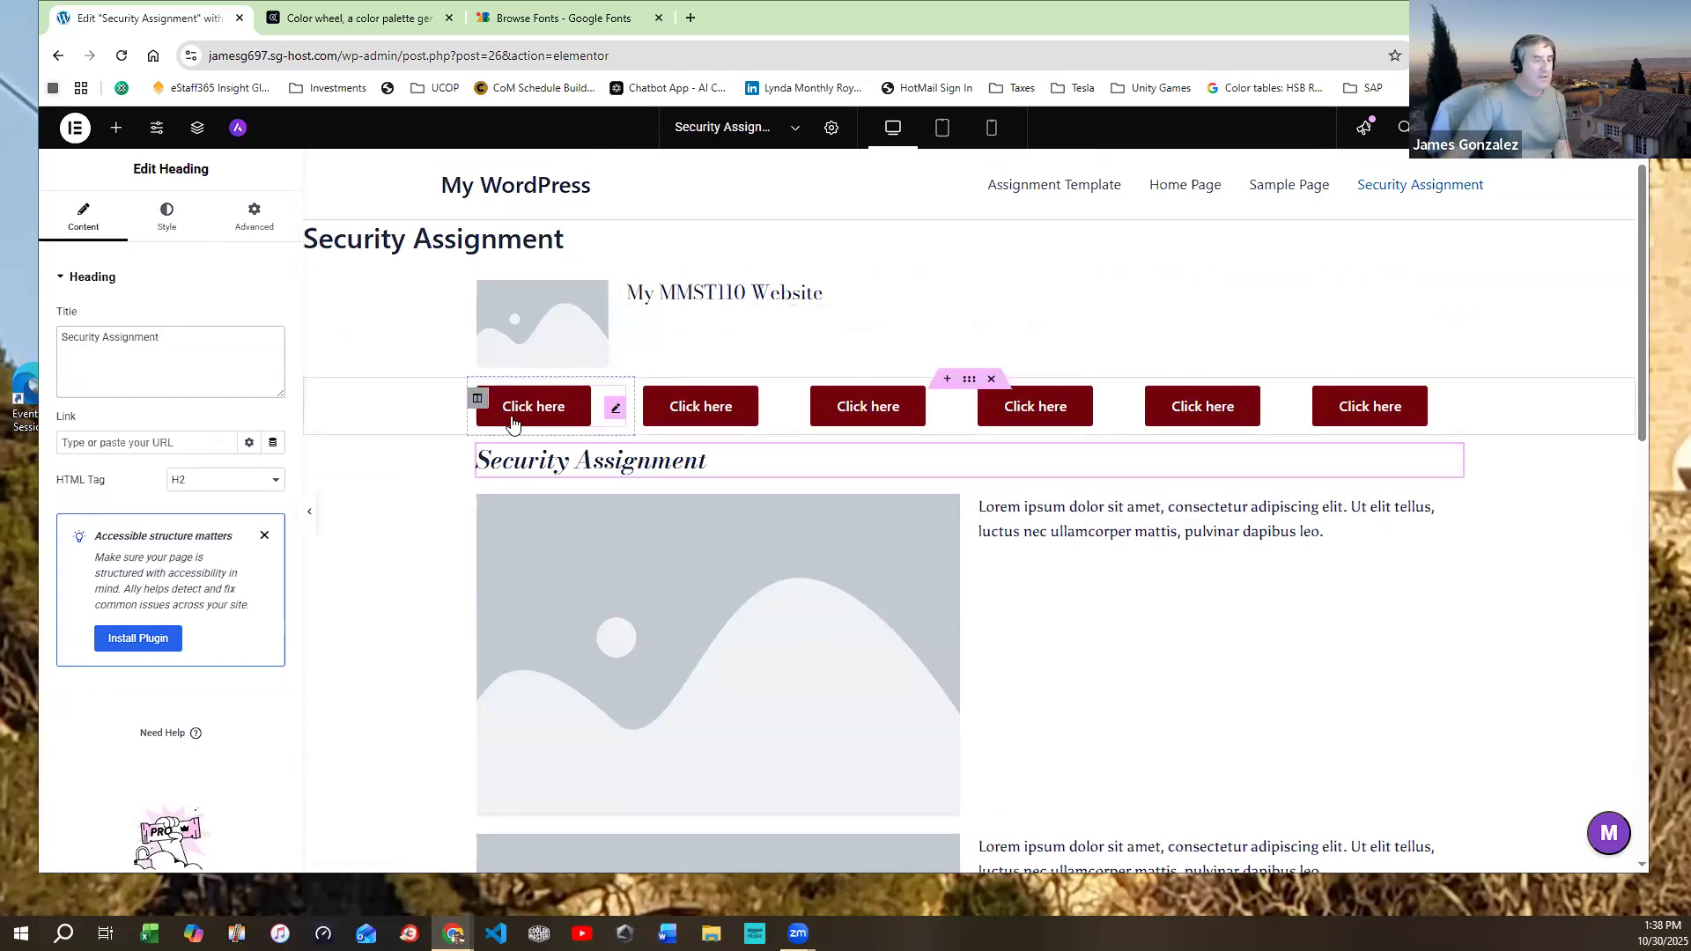
Apply the Primary global font to the typography of the Security Assignment heading
click(166, 216)
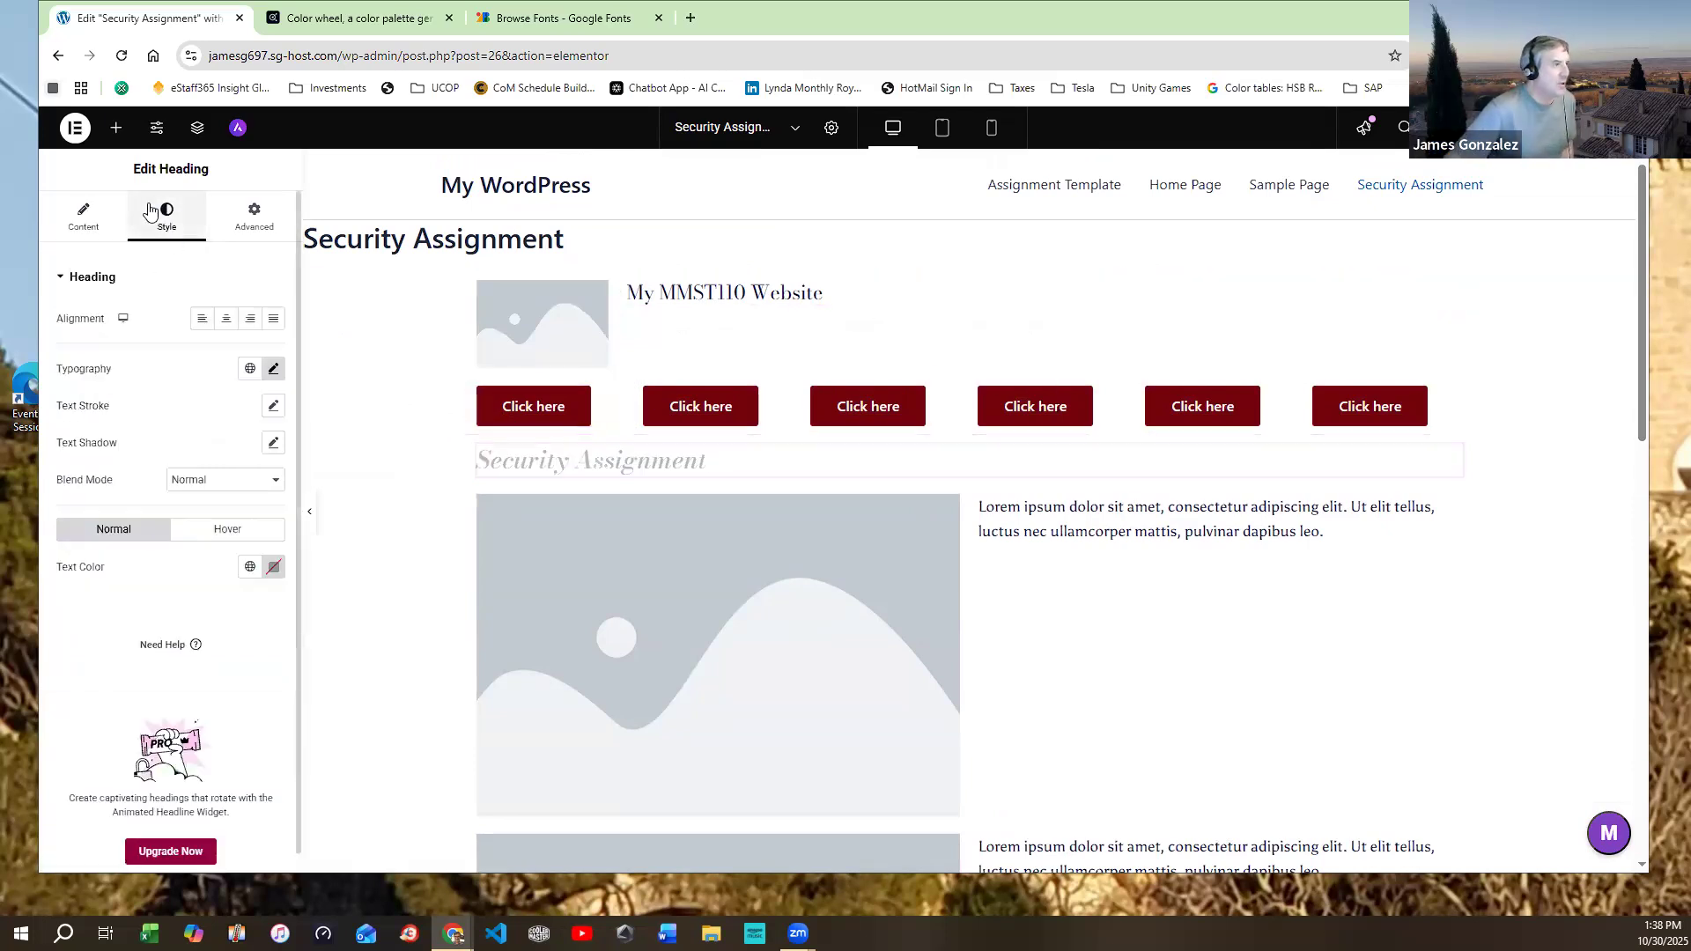
click(252, 370)
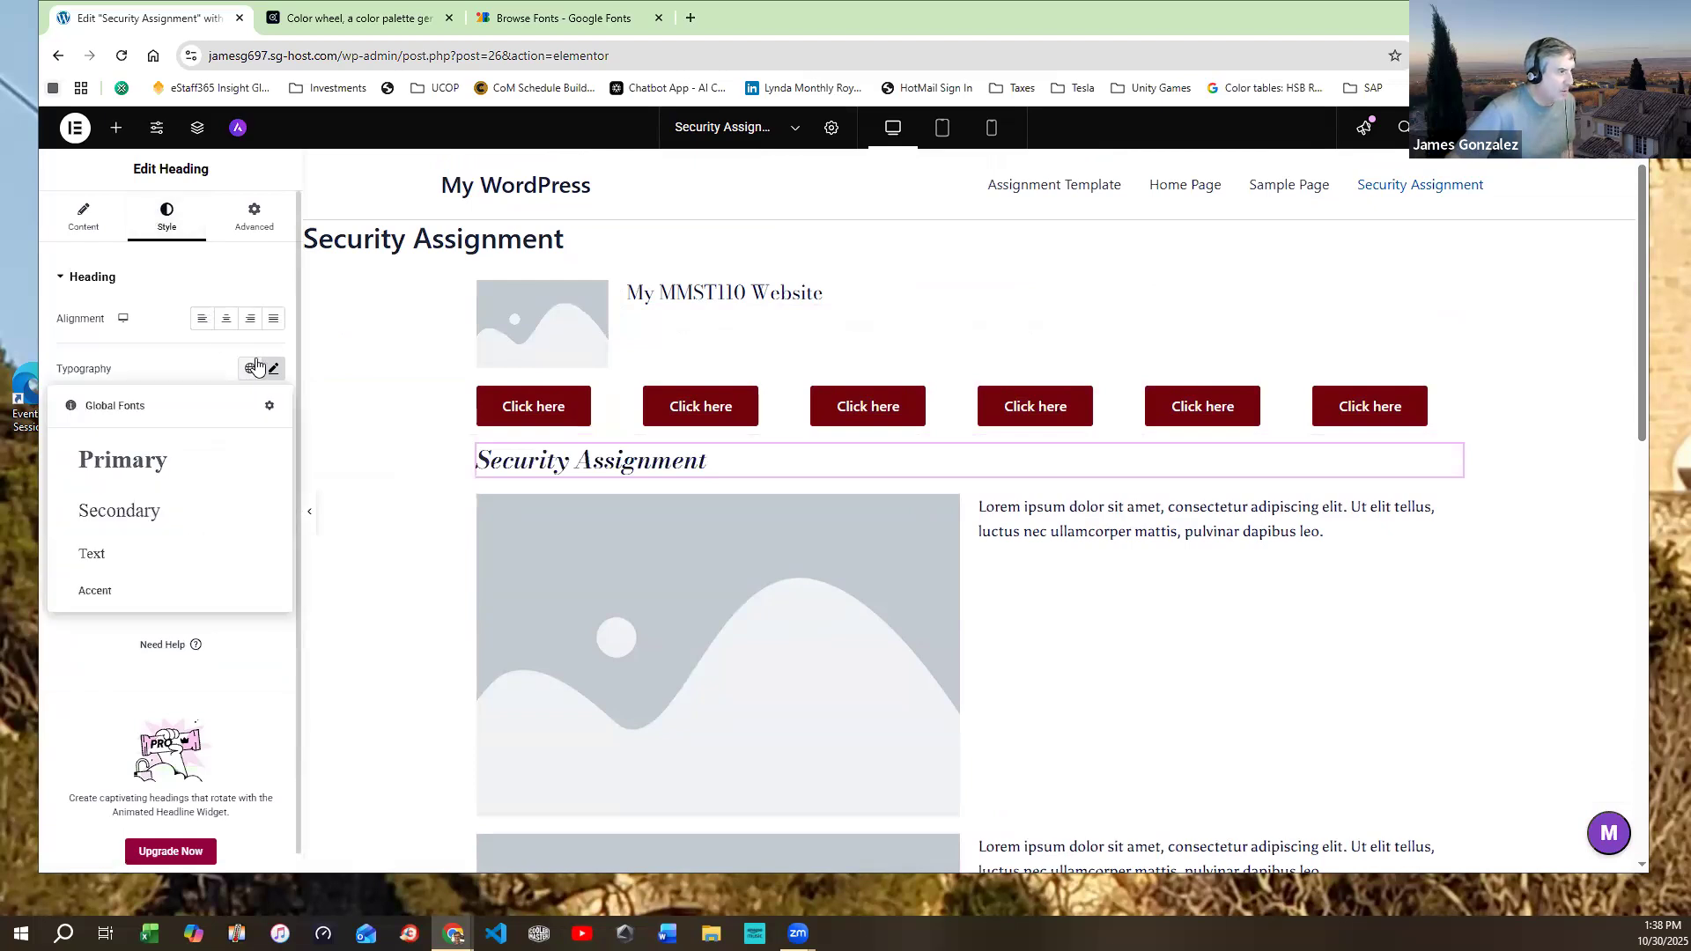
click(151, 469)
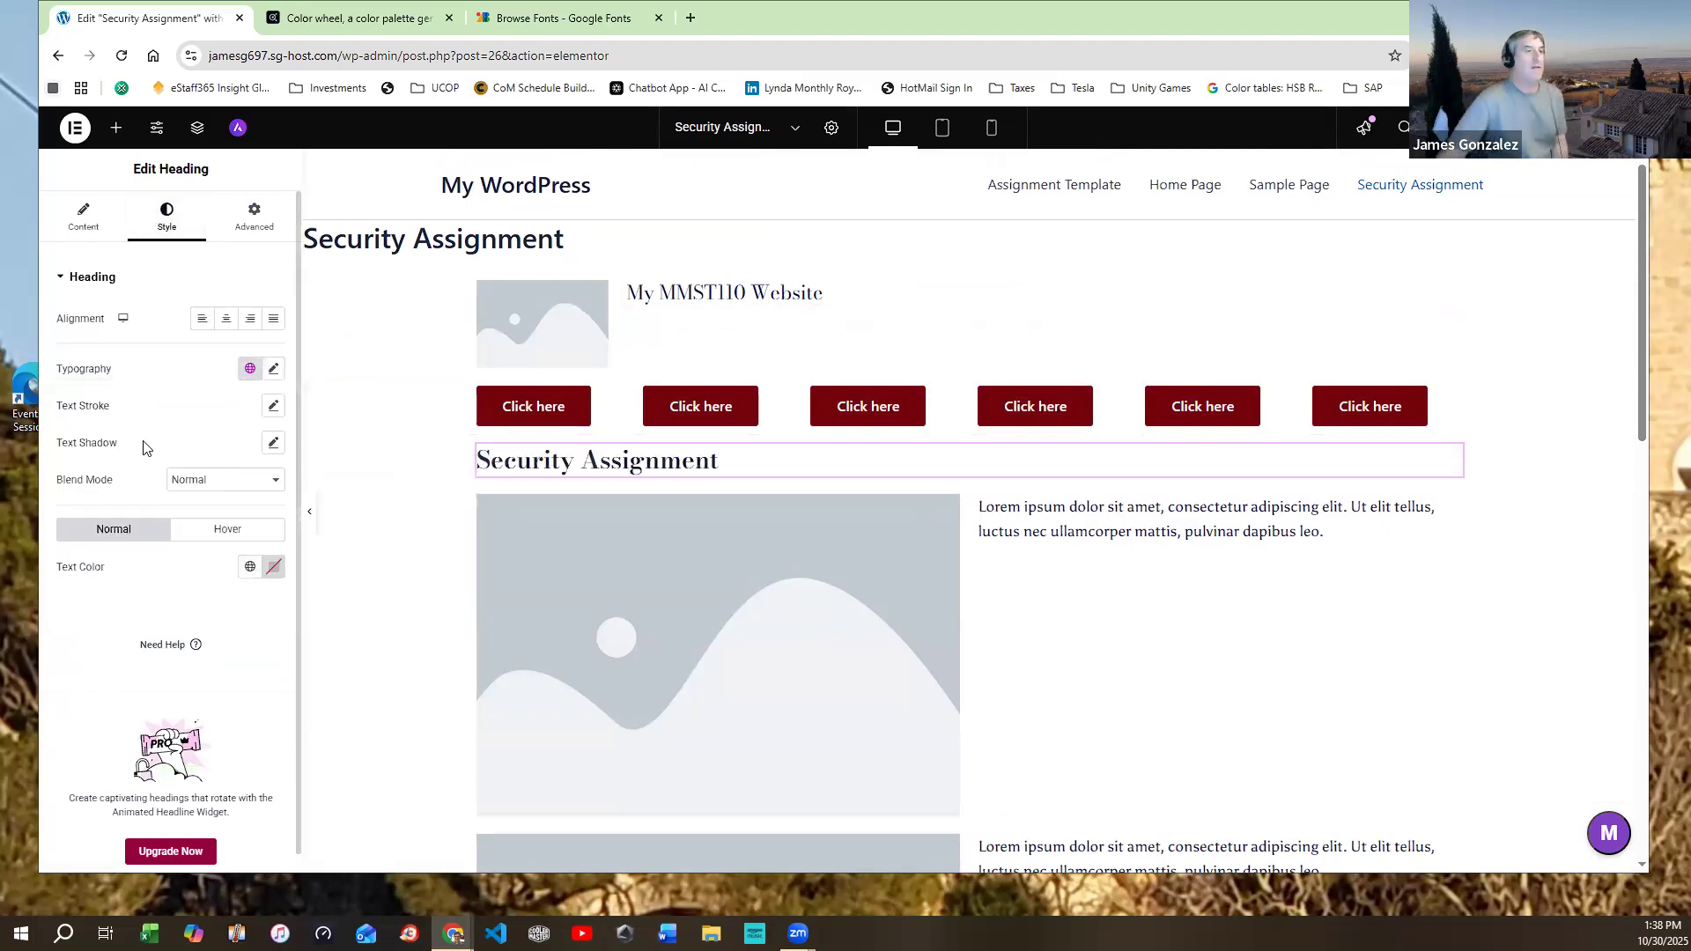
Replace the placeholder in the first image-text section with couch2.jpg, uploaded from the Downloads folder
drag(980, 504, 1212, 497)
drag(1069, 546, 1070, 546)
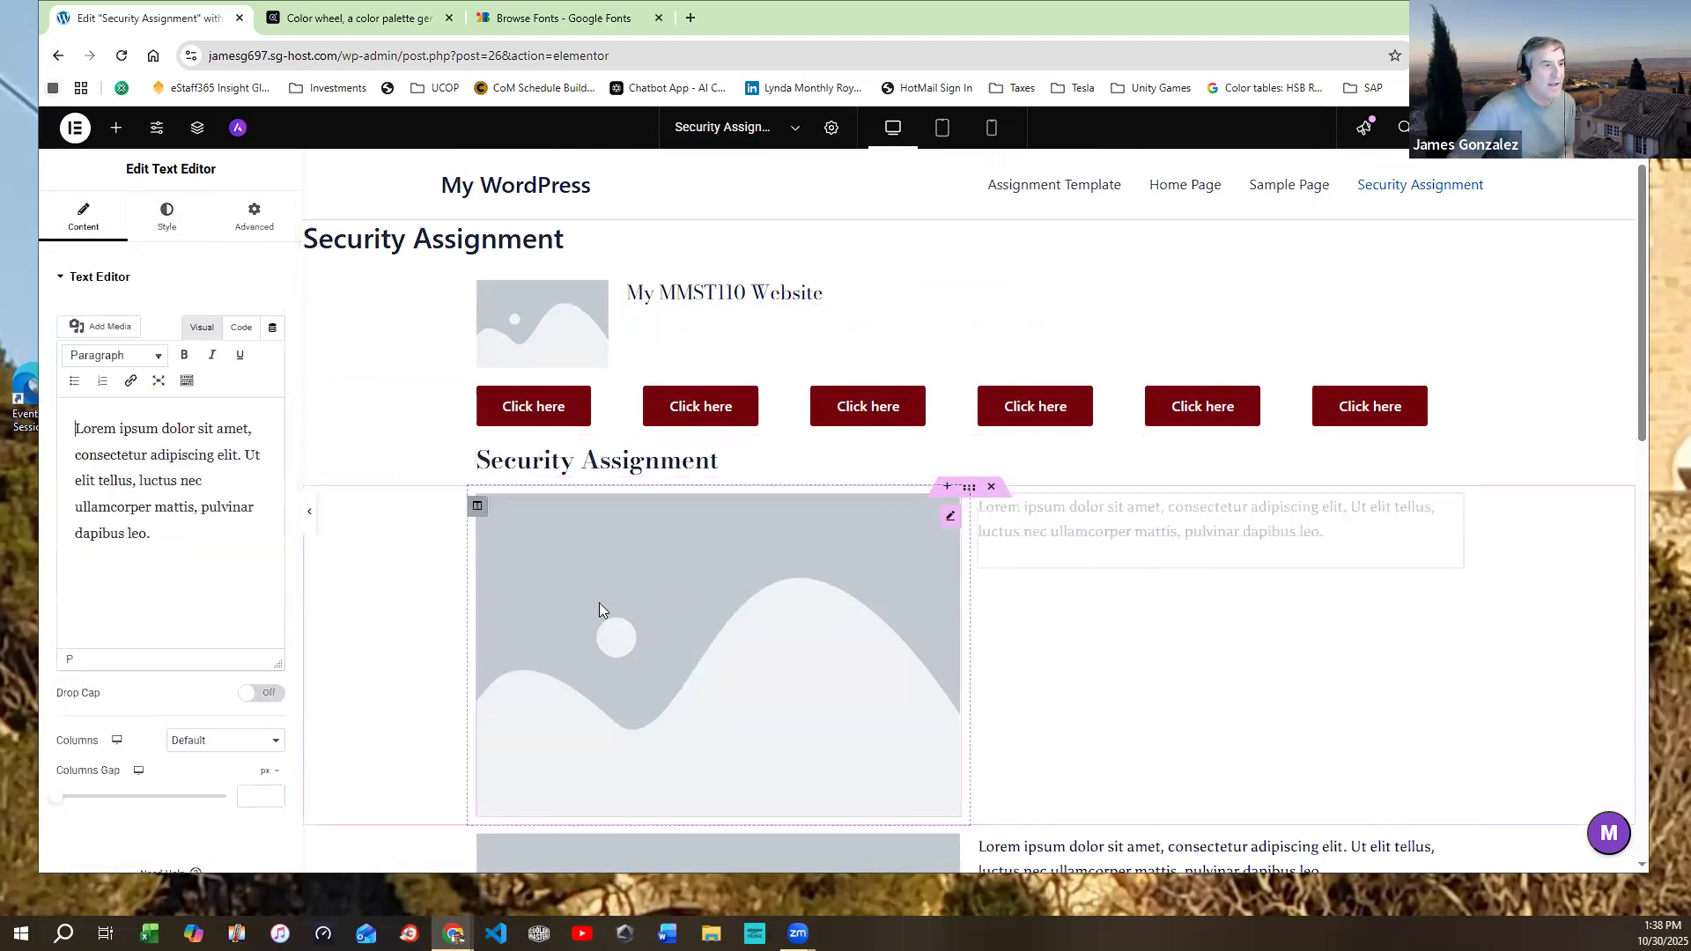
click(632, 606)
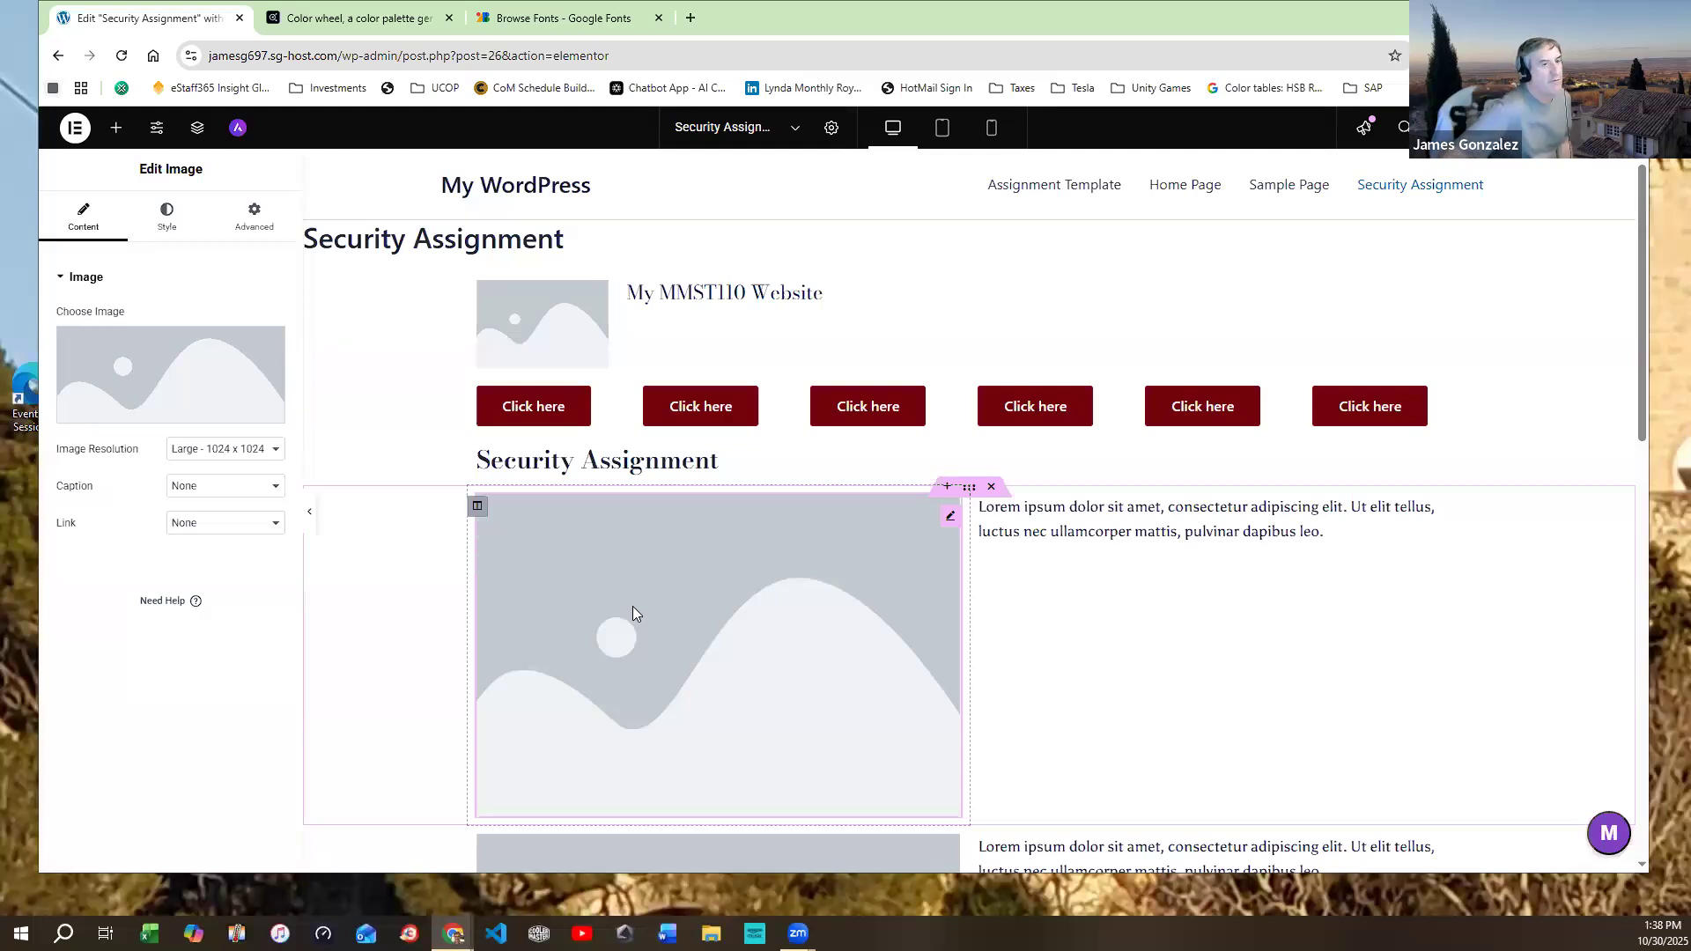
mouse_move(190, 392)
click(145, 414)
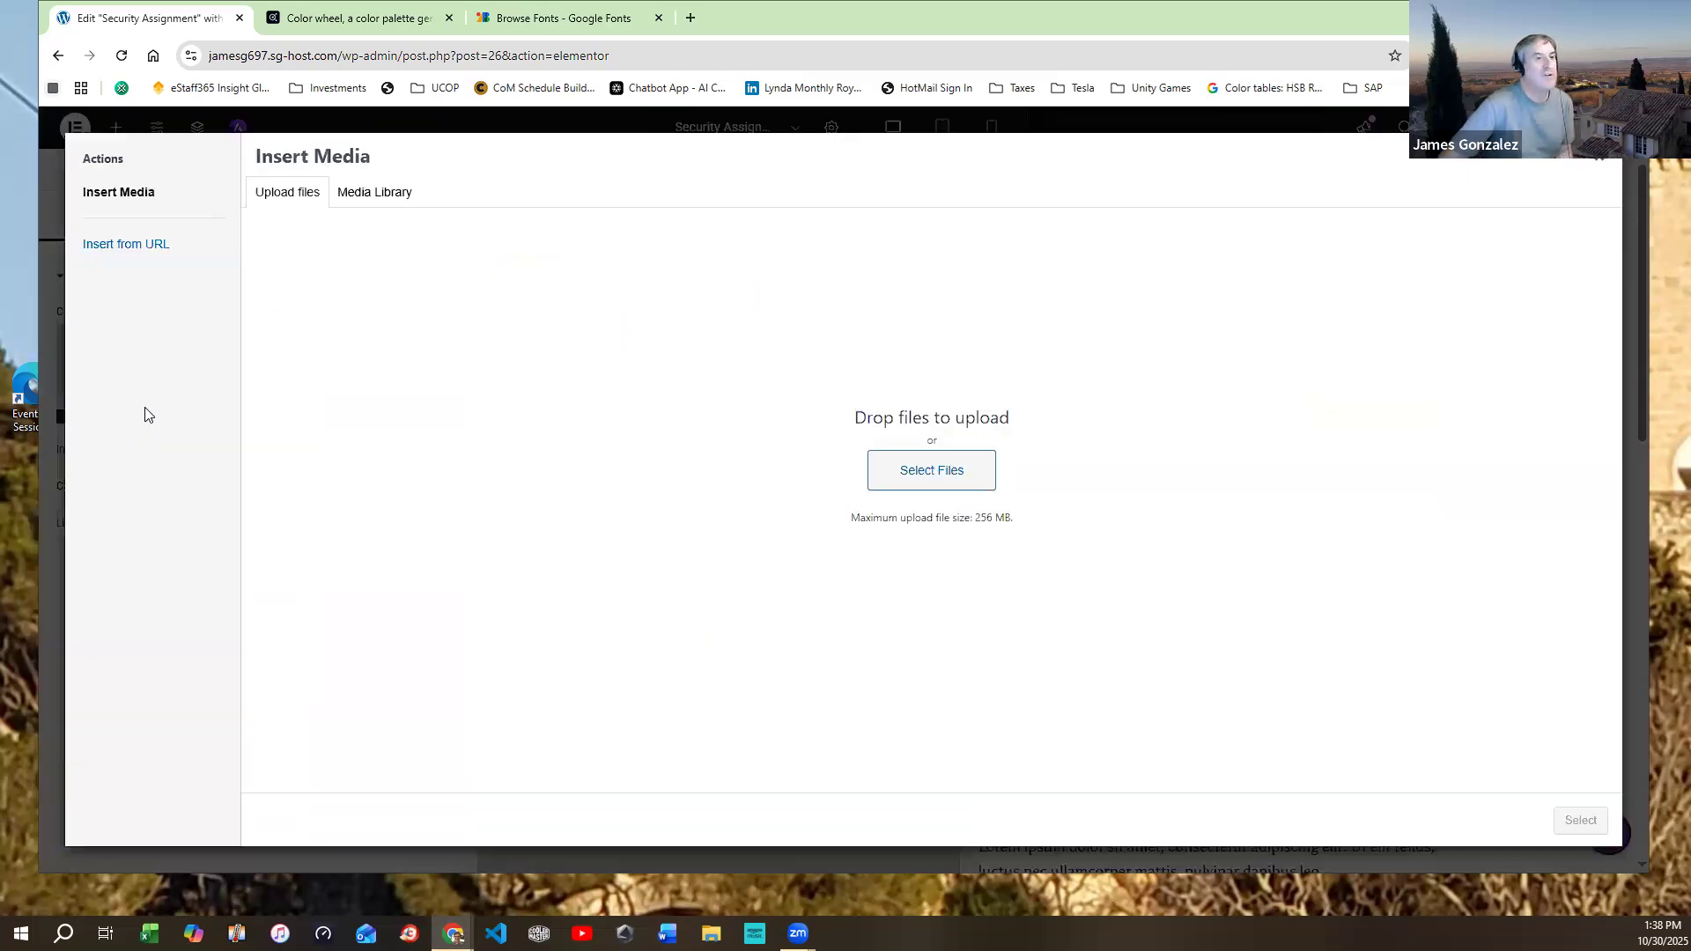
click(936, 469)
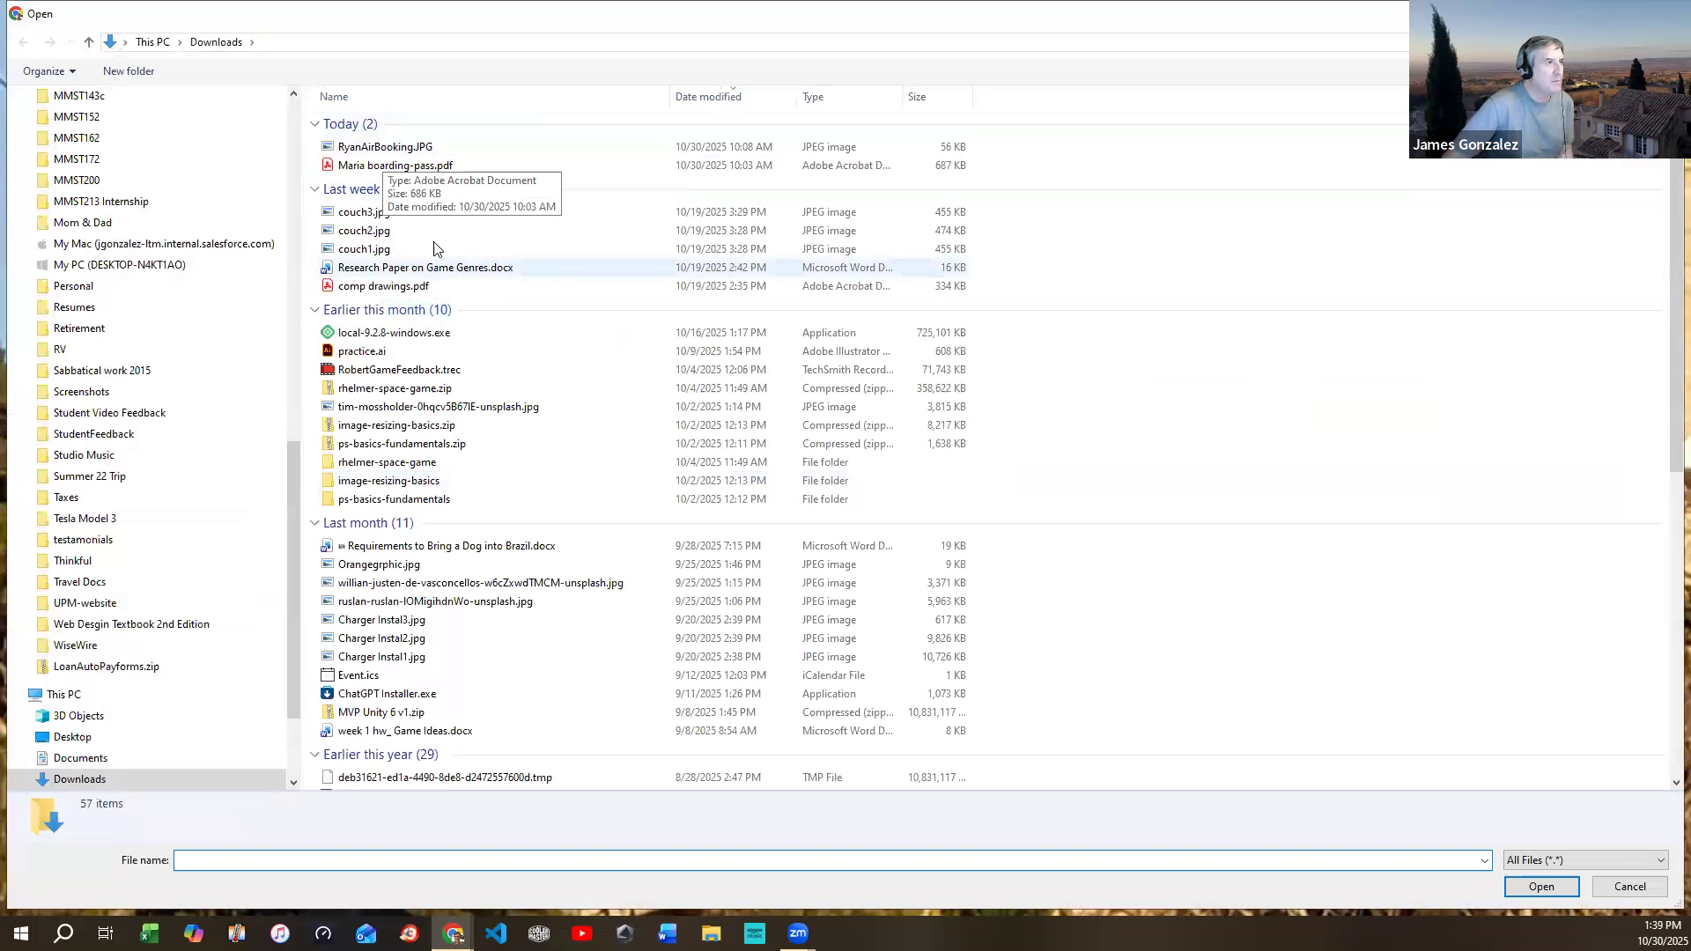
click(424, 238)
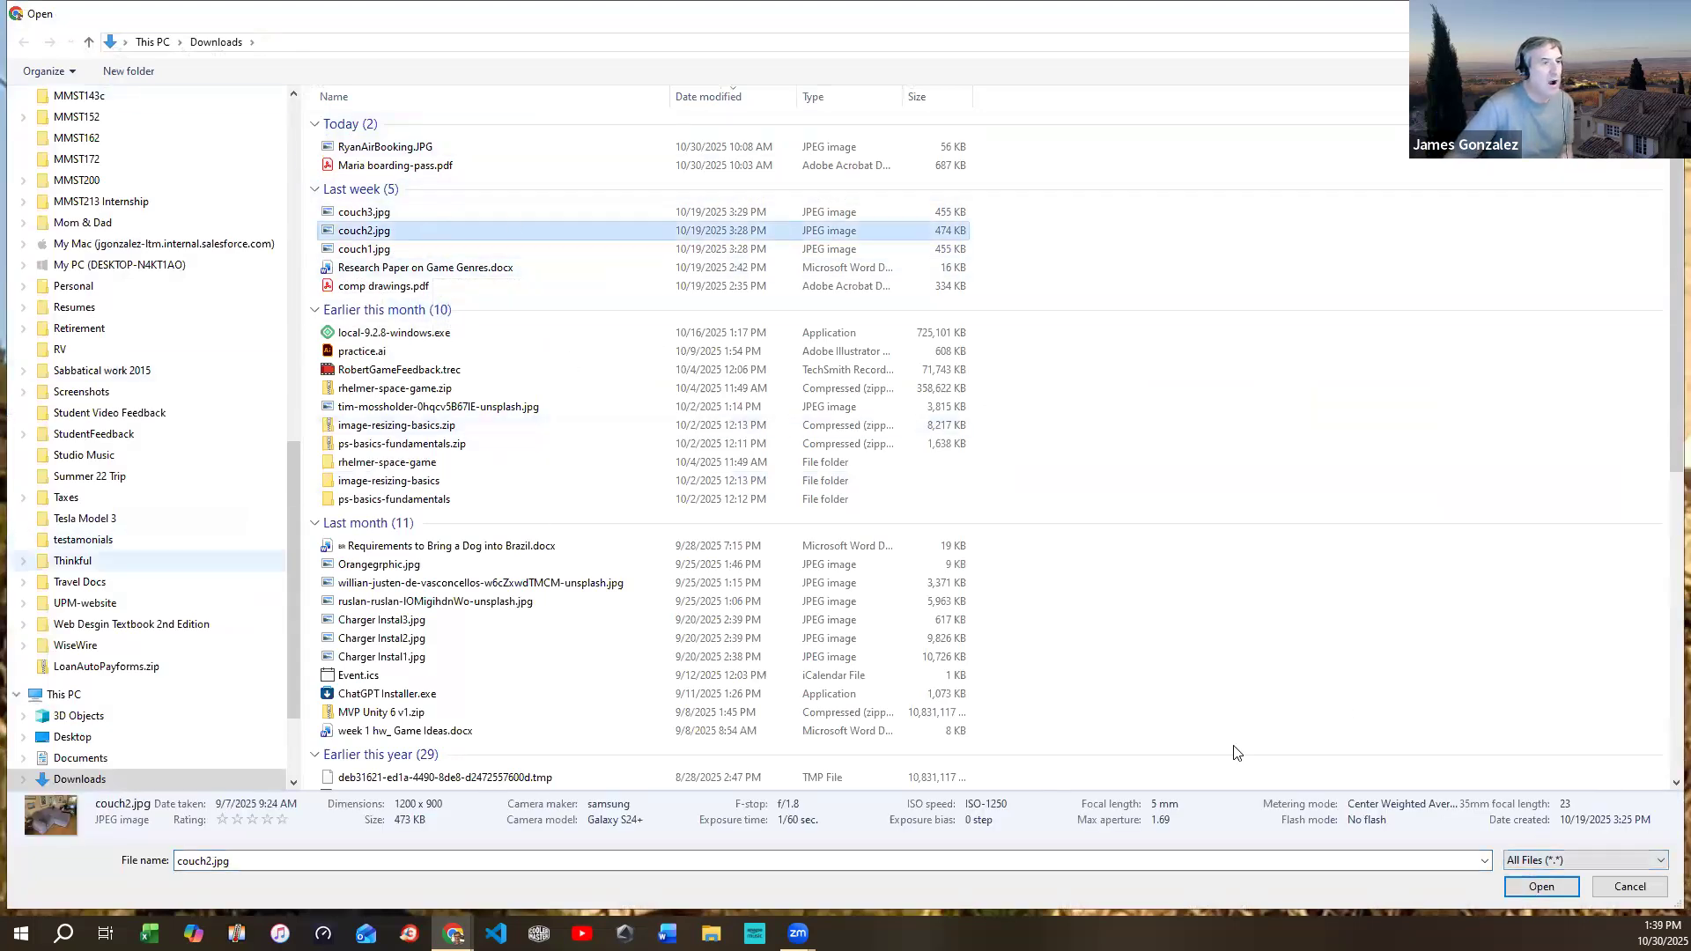
click(1542, 886)
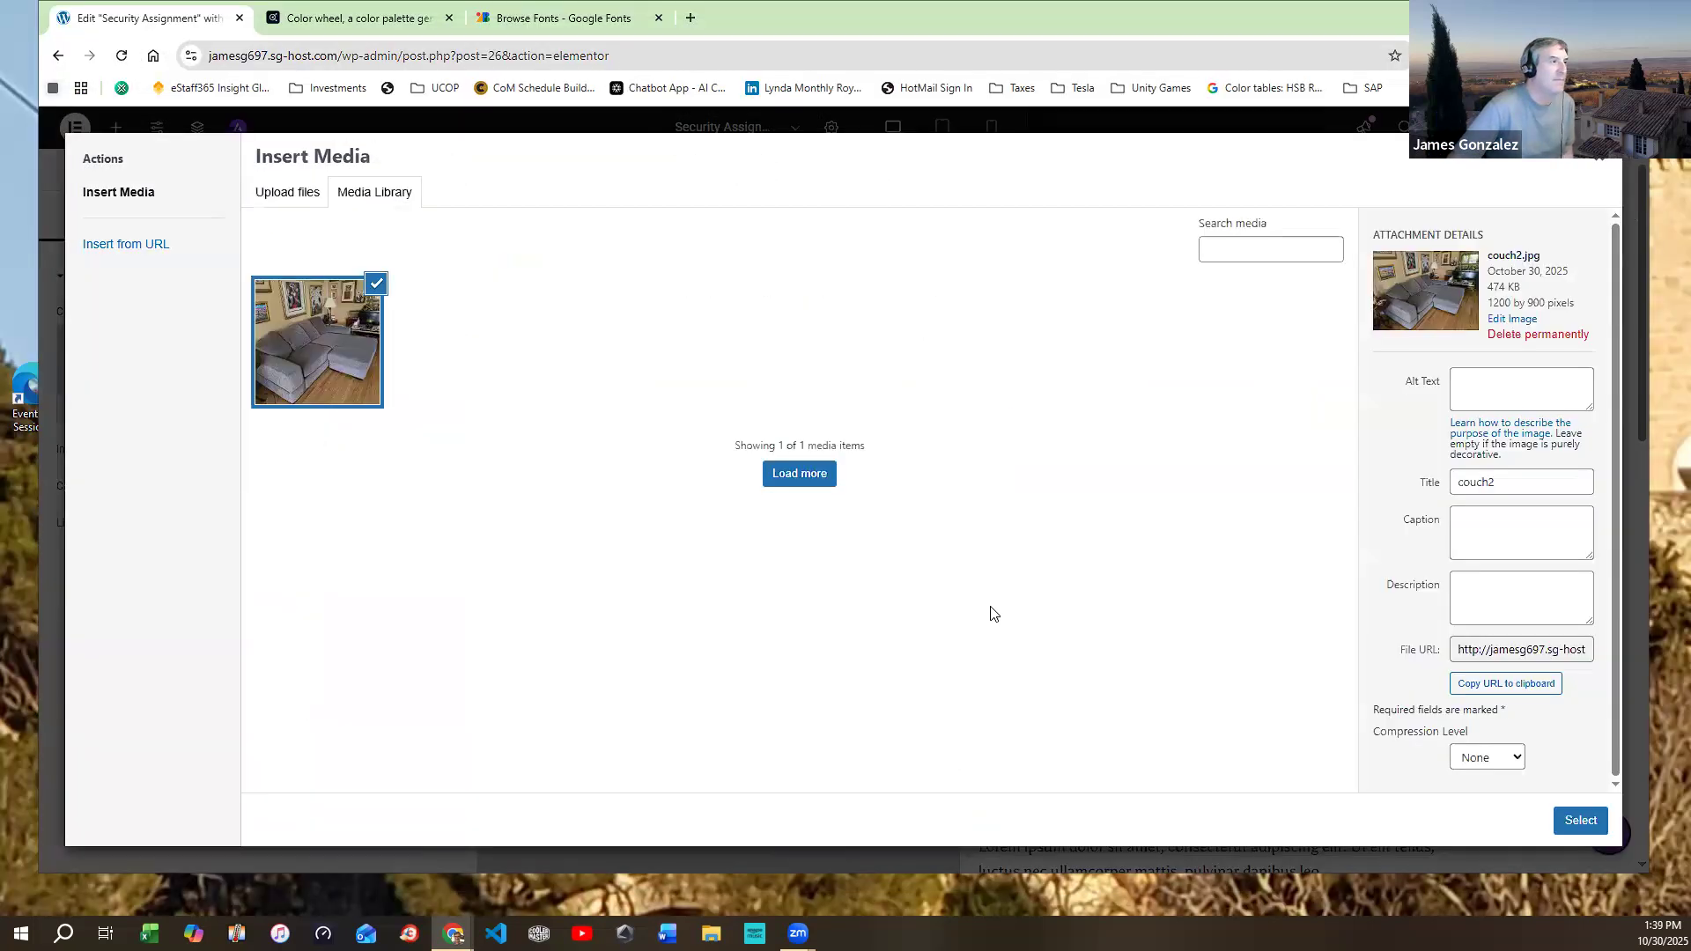
click(1581, 822)
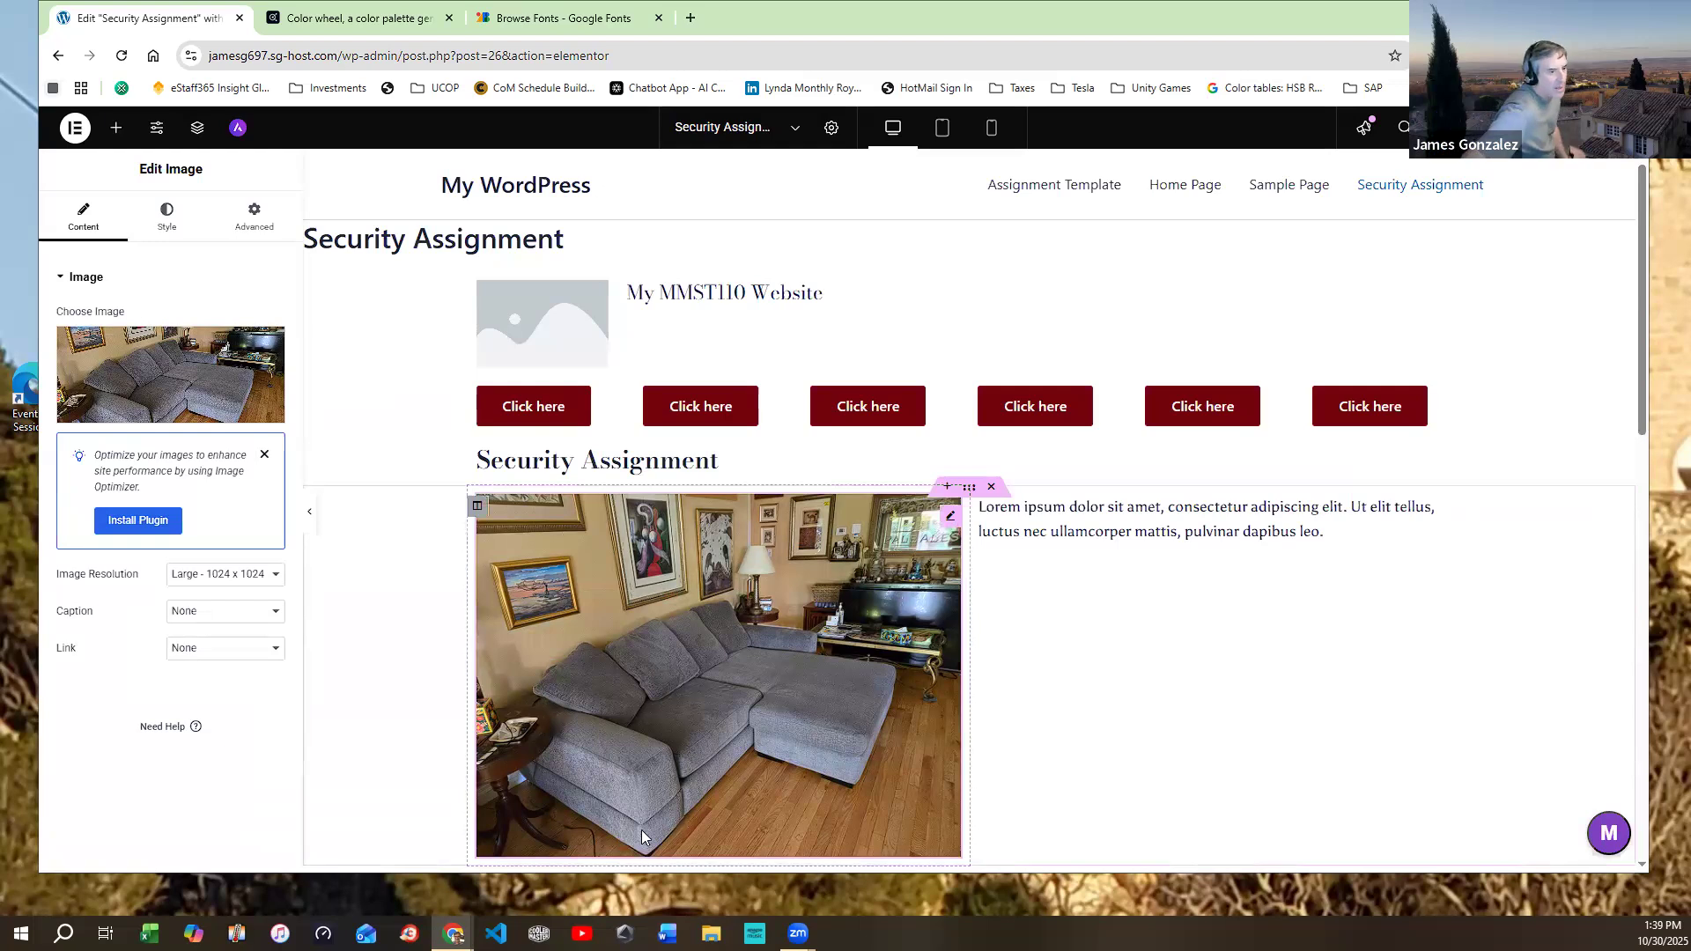
Review the Security Assignment page from the header and image-text sections down to the dark red footer section and back up
scroll(695, 803, down, 12)
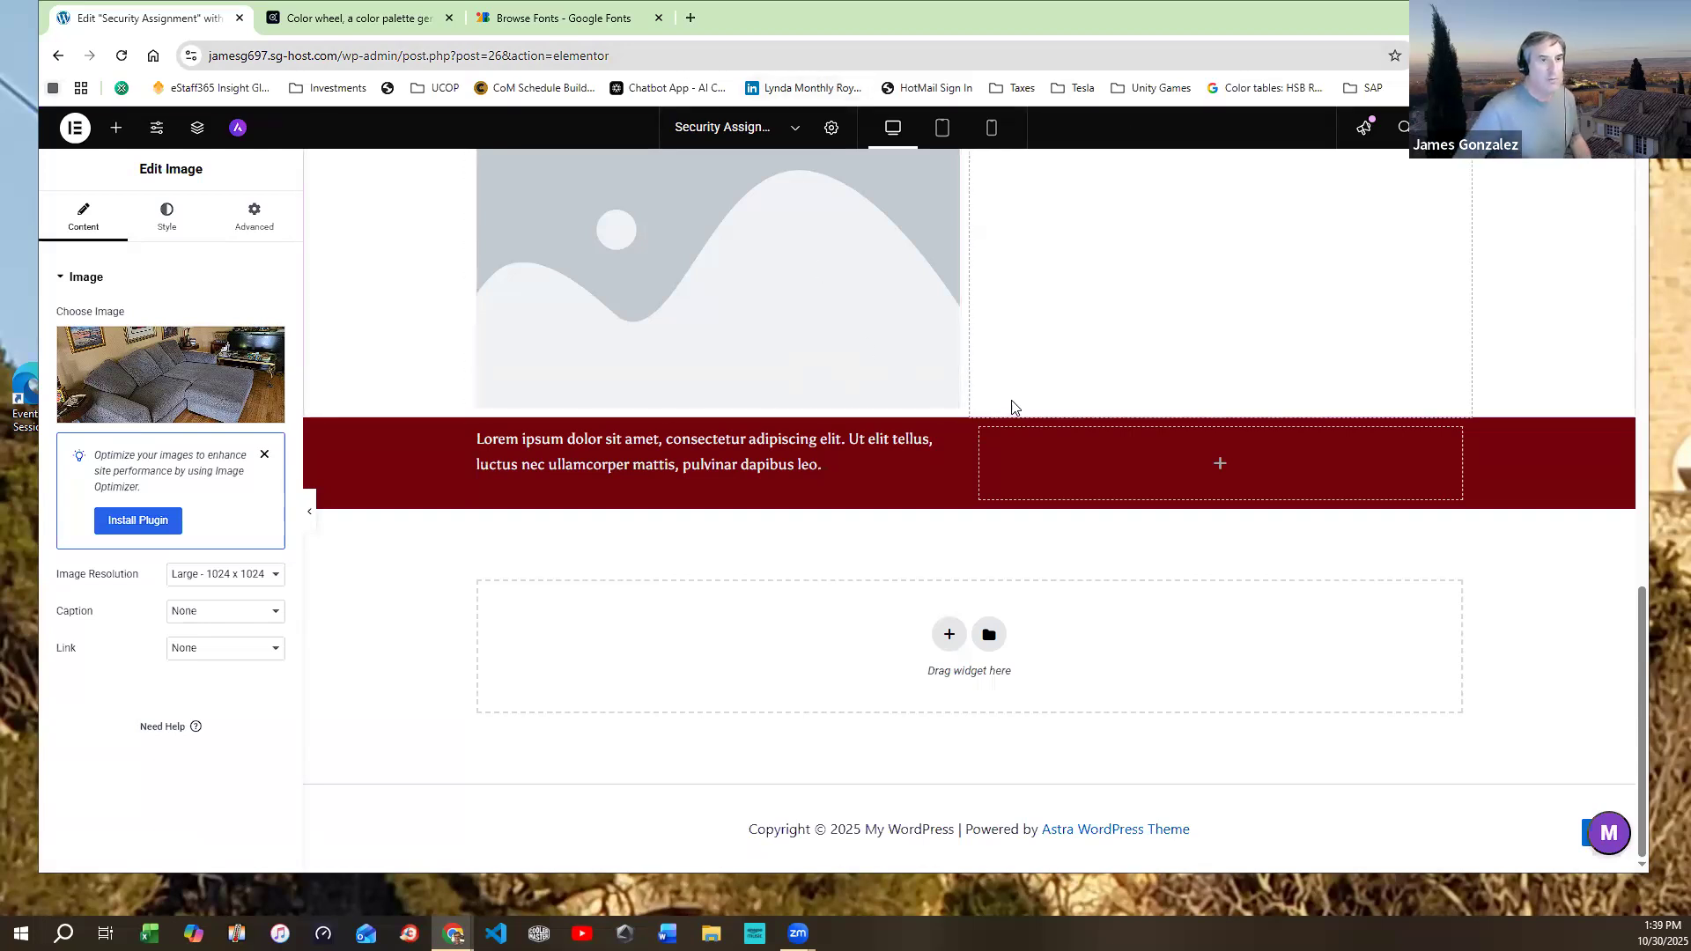
scroll(1322, 479, up, 10)
scroll(1330, 471, up, 3)
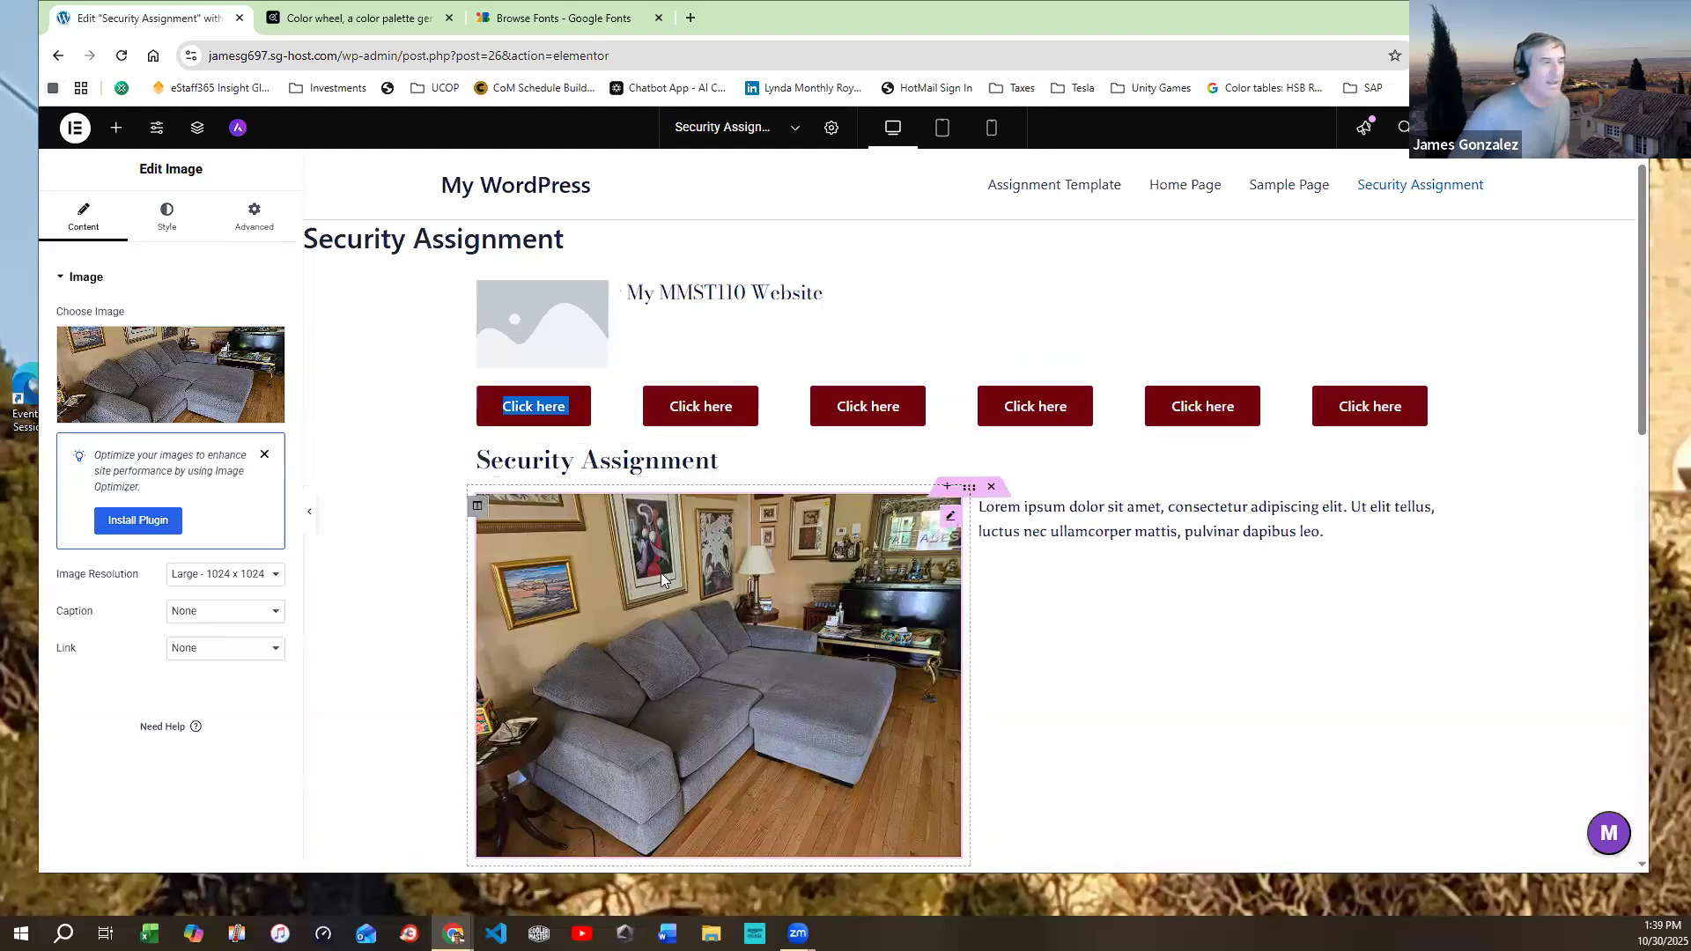
mouse_move(254, 411)
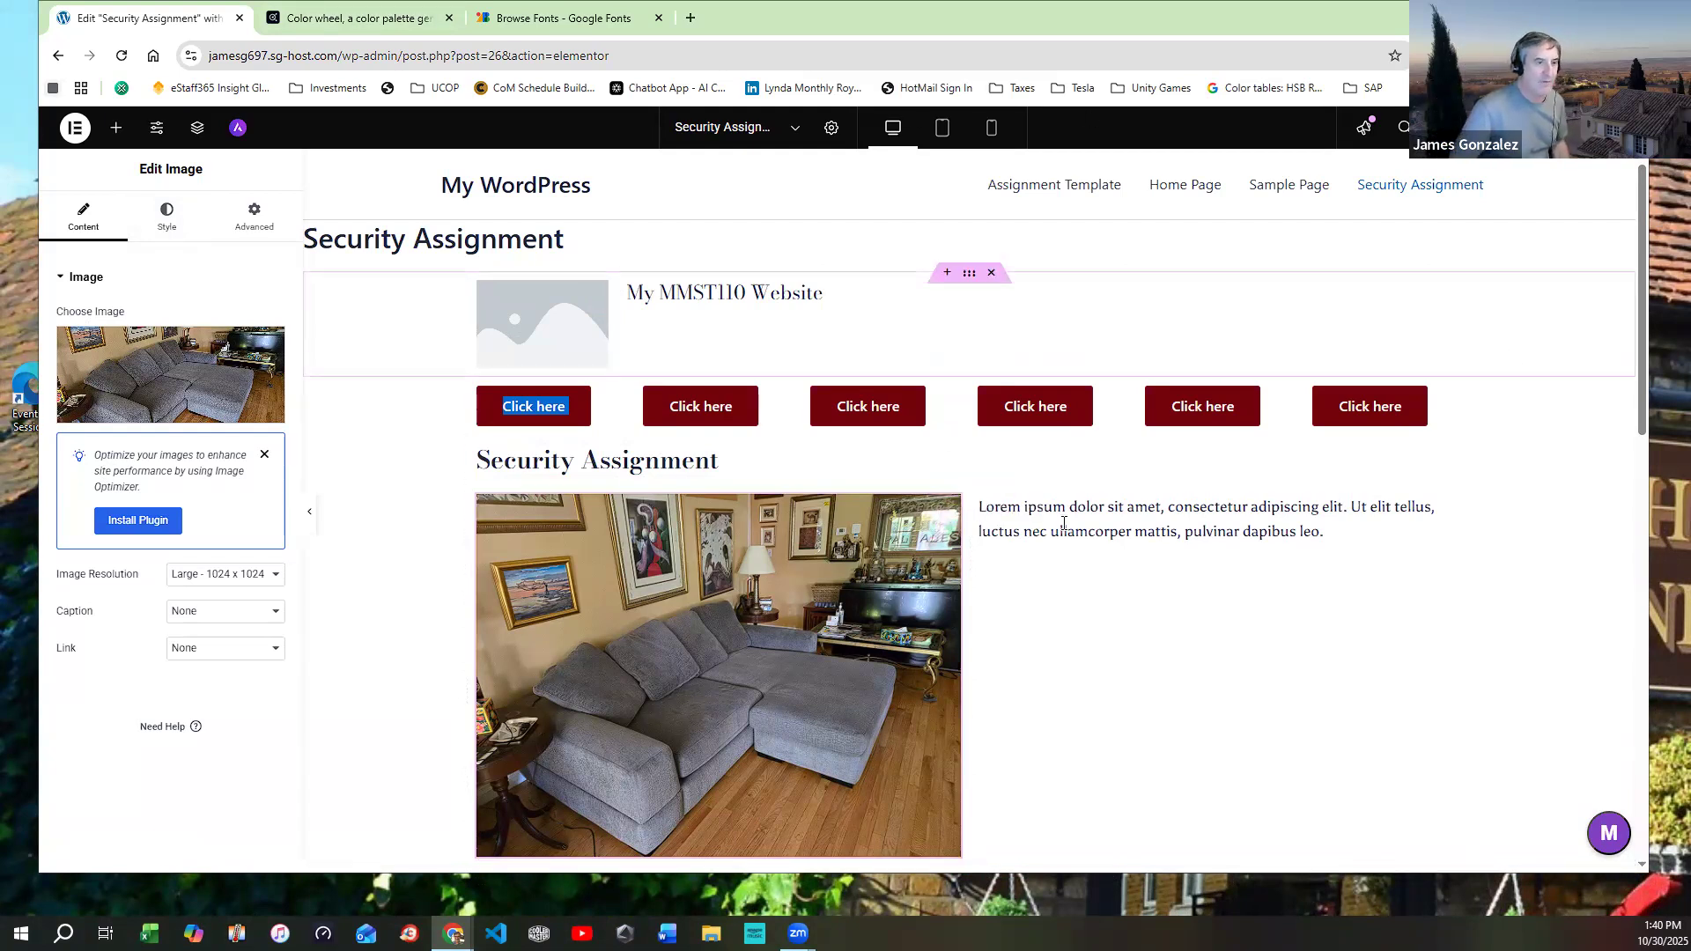
scroll(1030, 668, down, 3)
scroll(1031, 652, up, 3)
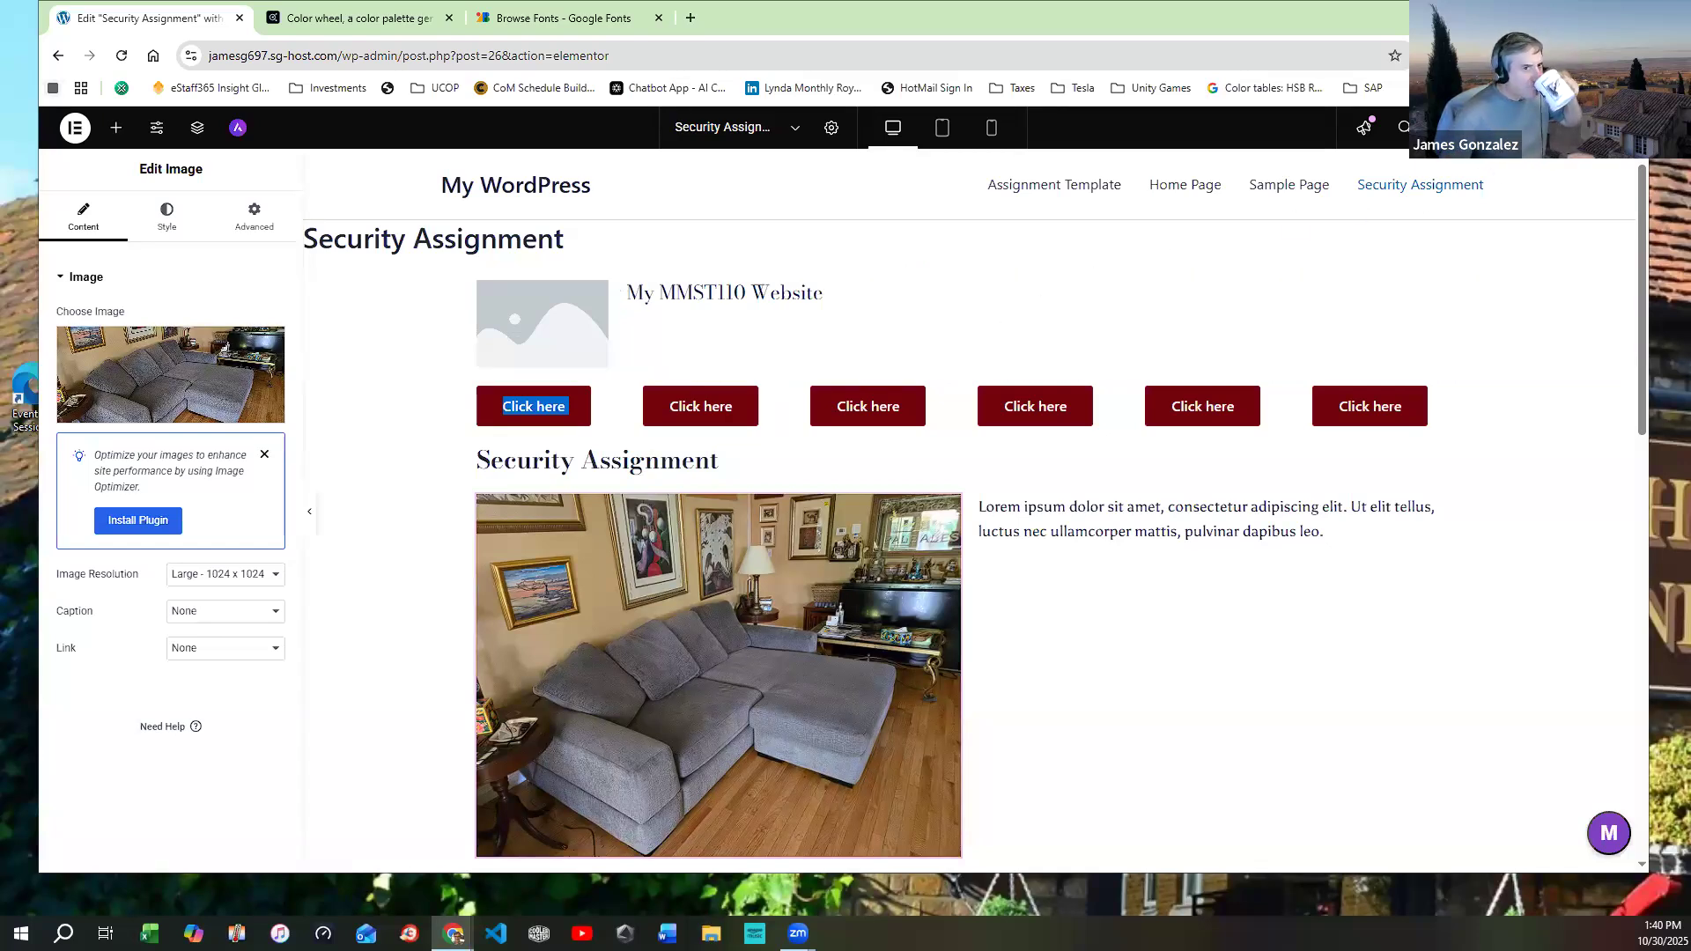
Exit the Elementor editor to WordPress and open the list of saved templates
click(75, 127)
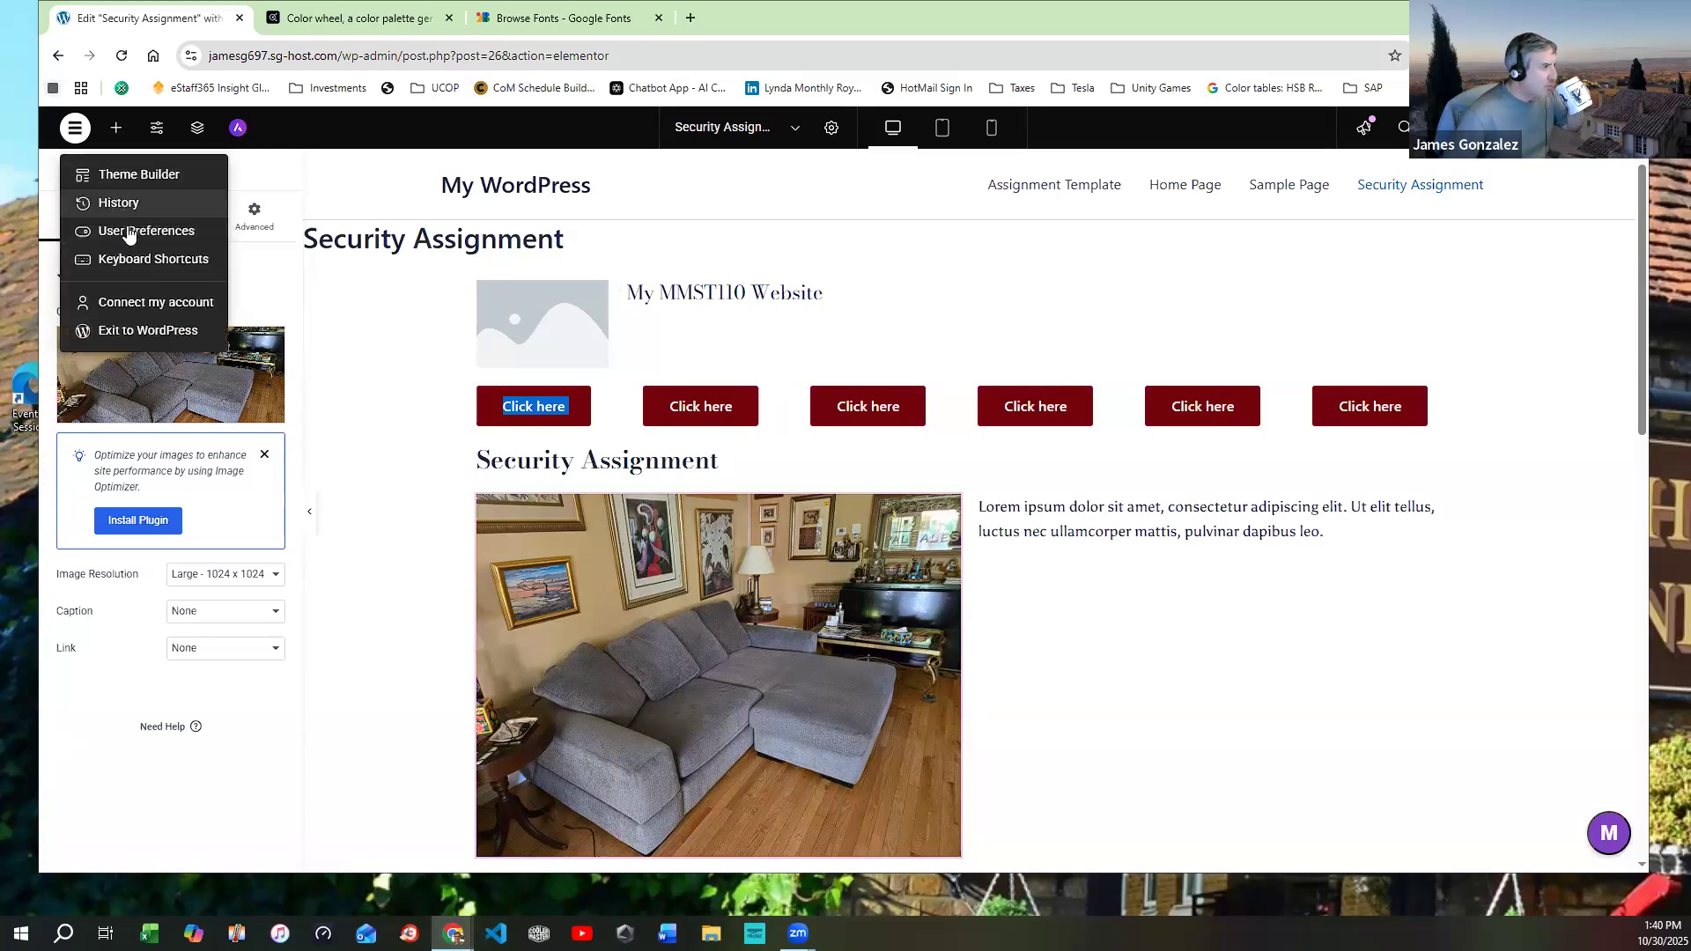
click(146, 340)
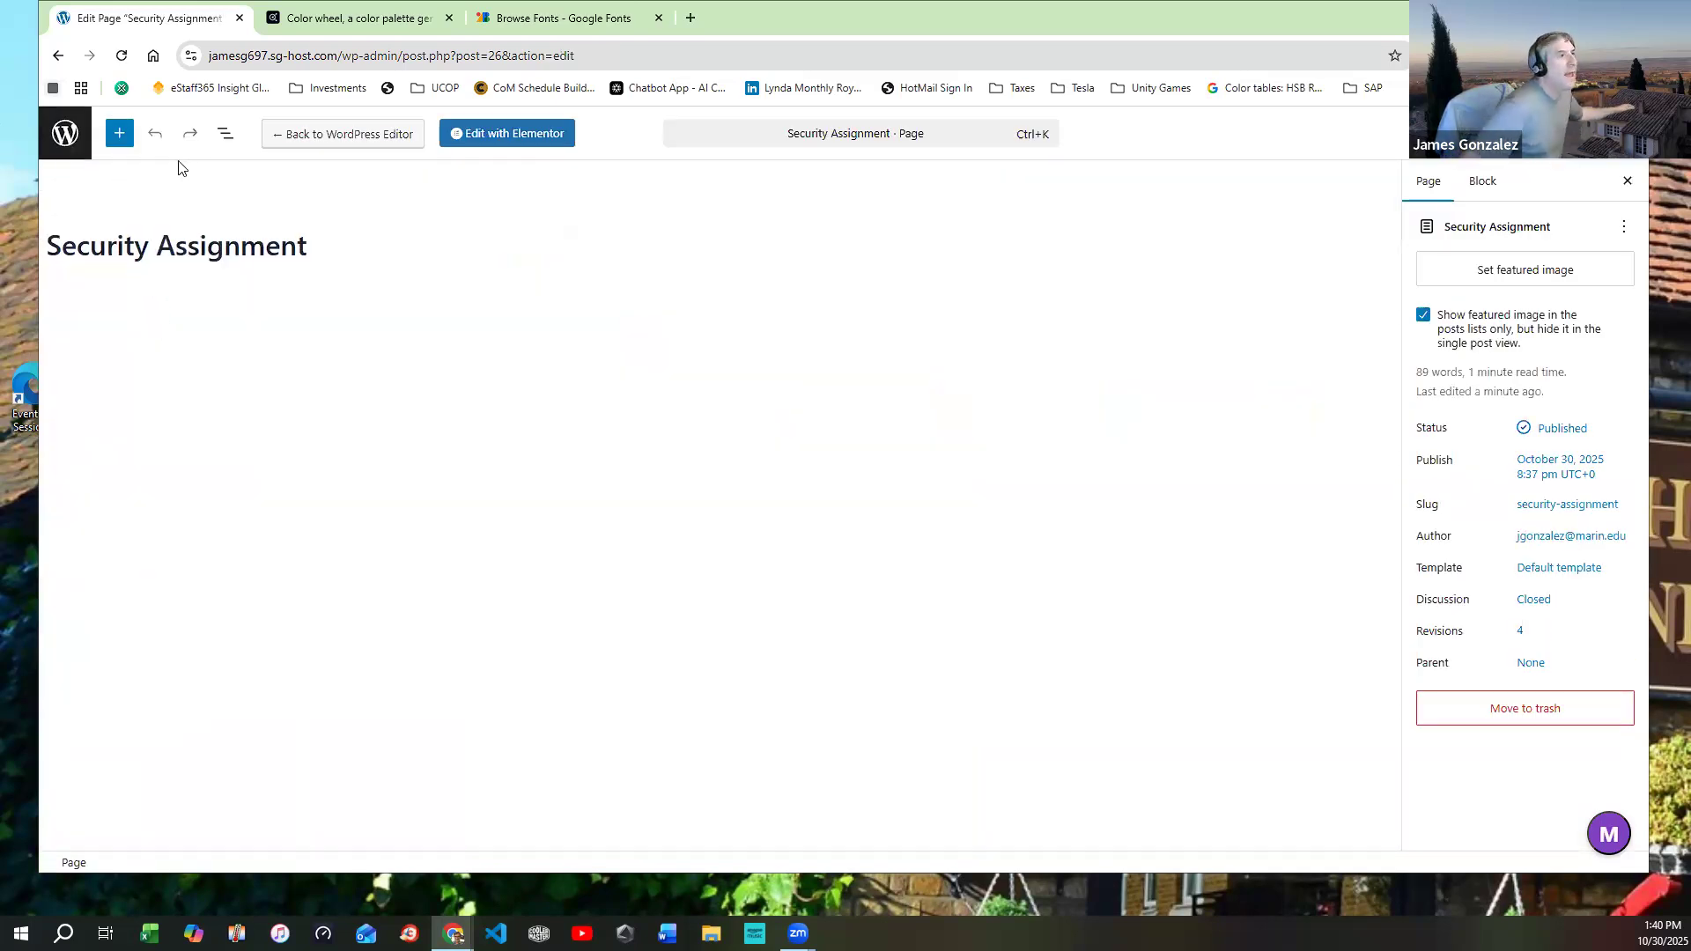
click(58, 148)
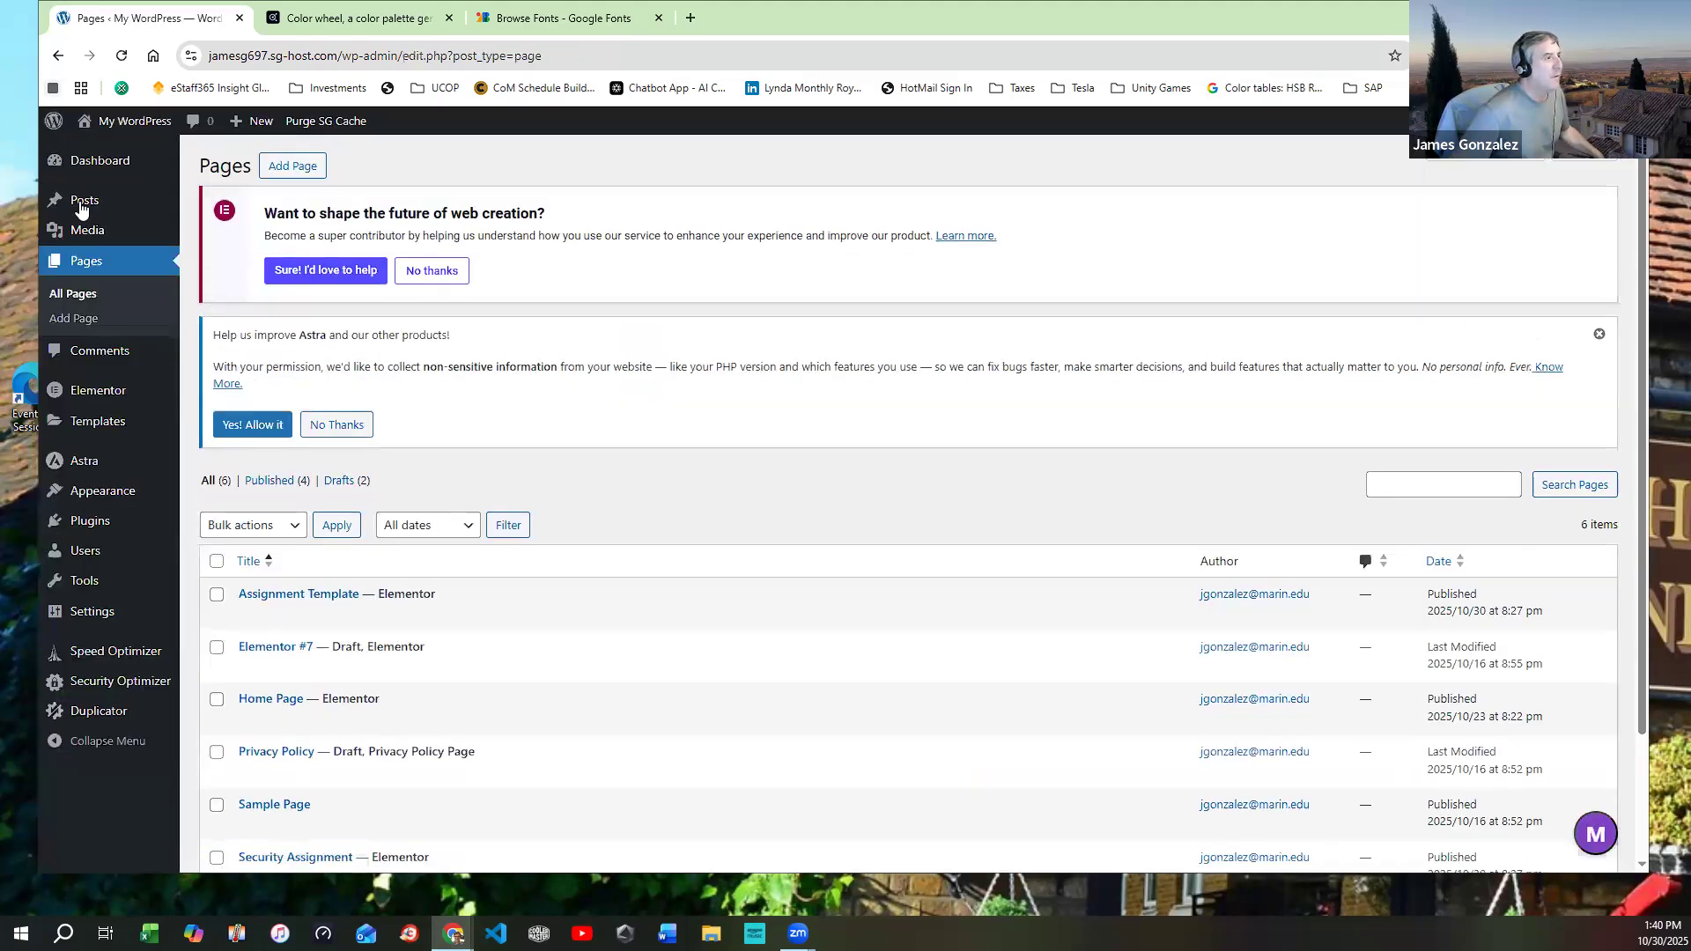
mouse_move(107, 429)
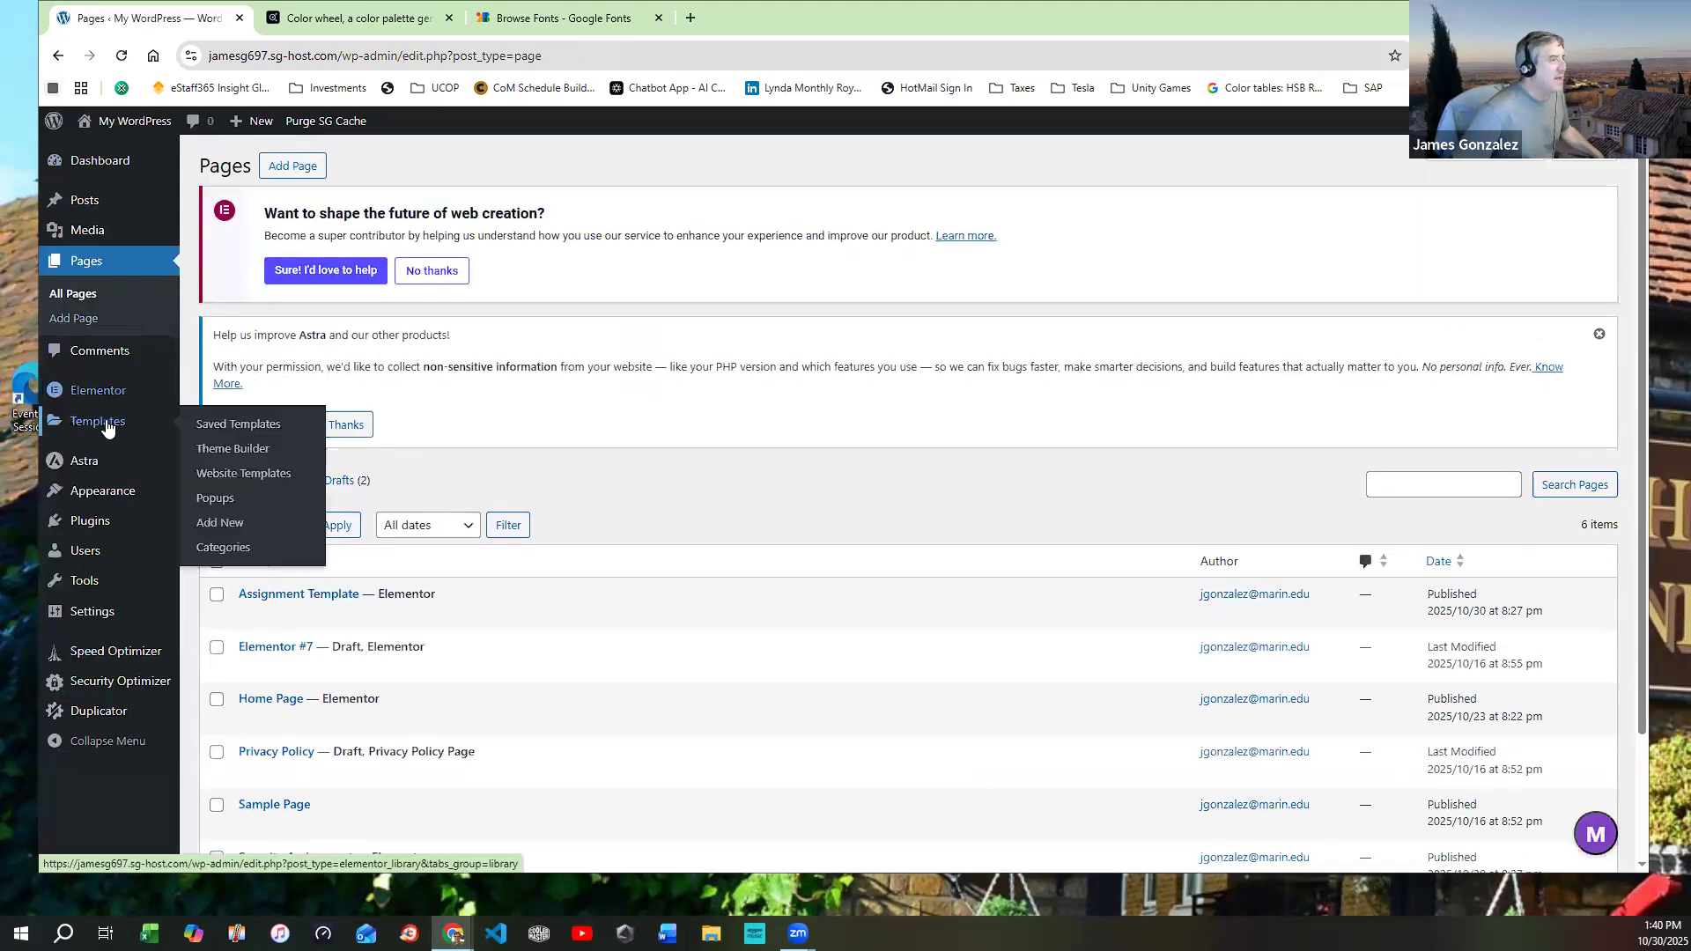
click(248, 432)
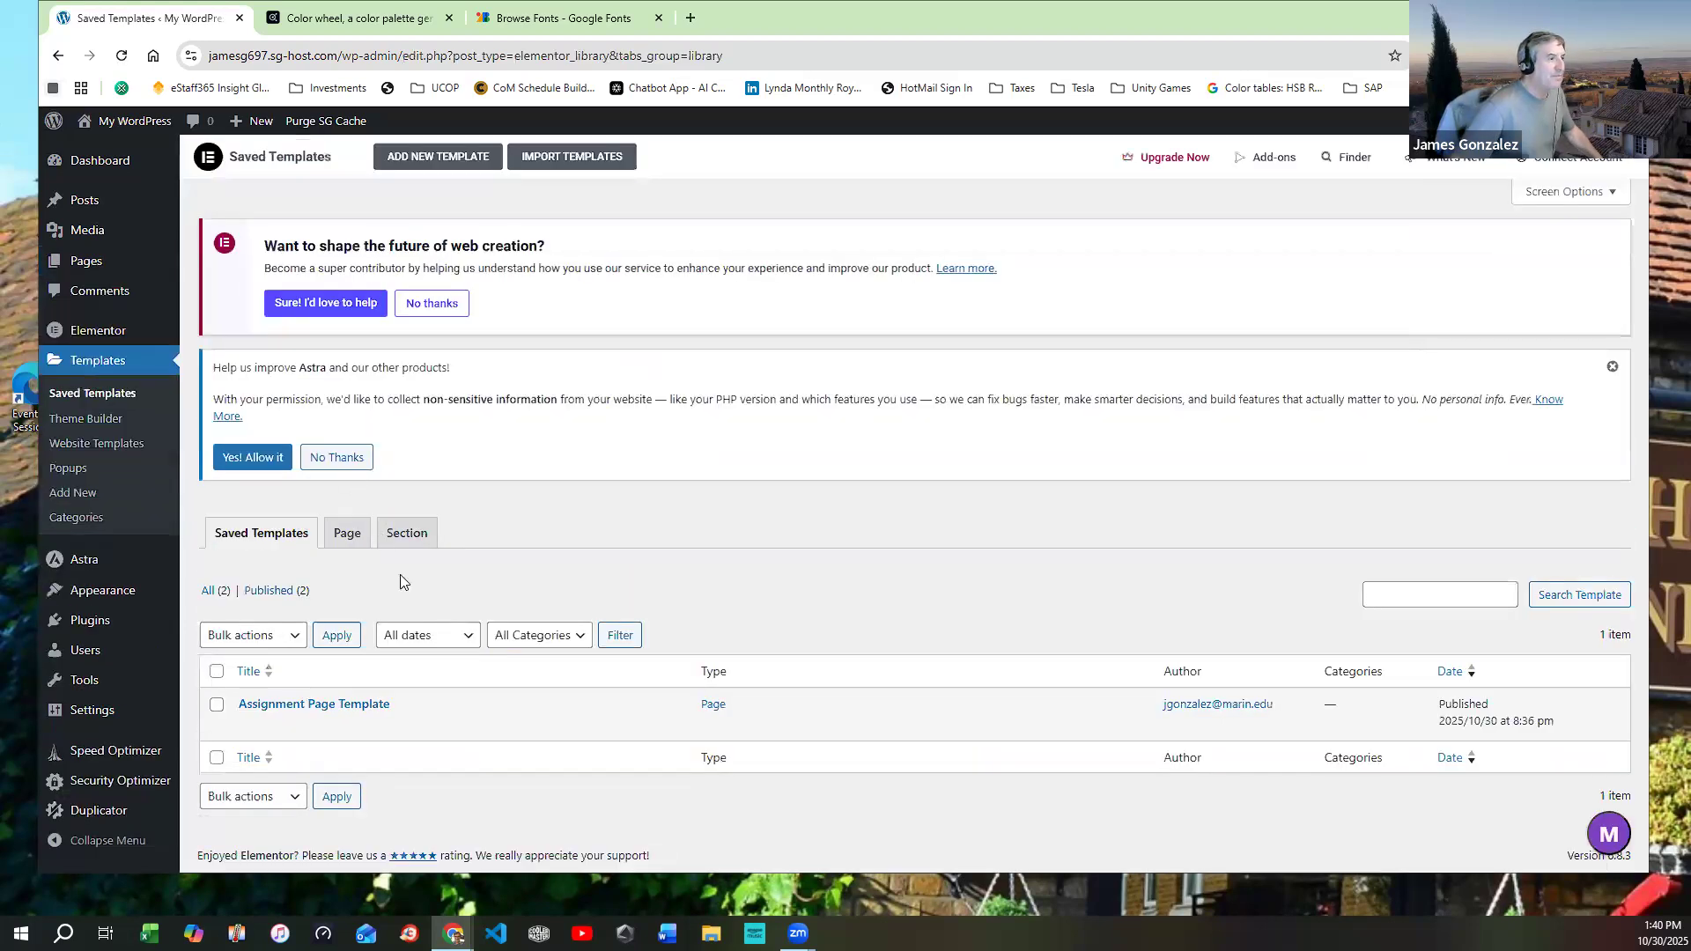
Open the Assignment Page Template in Elementor and set its first navigation button's link to Secur and its text to Security
mouse_move(344, 710)
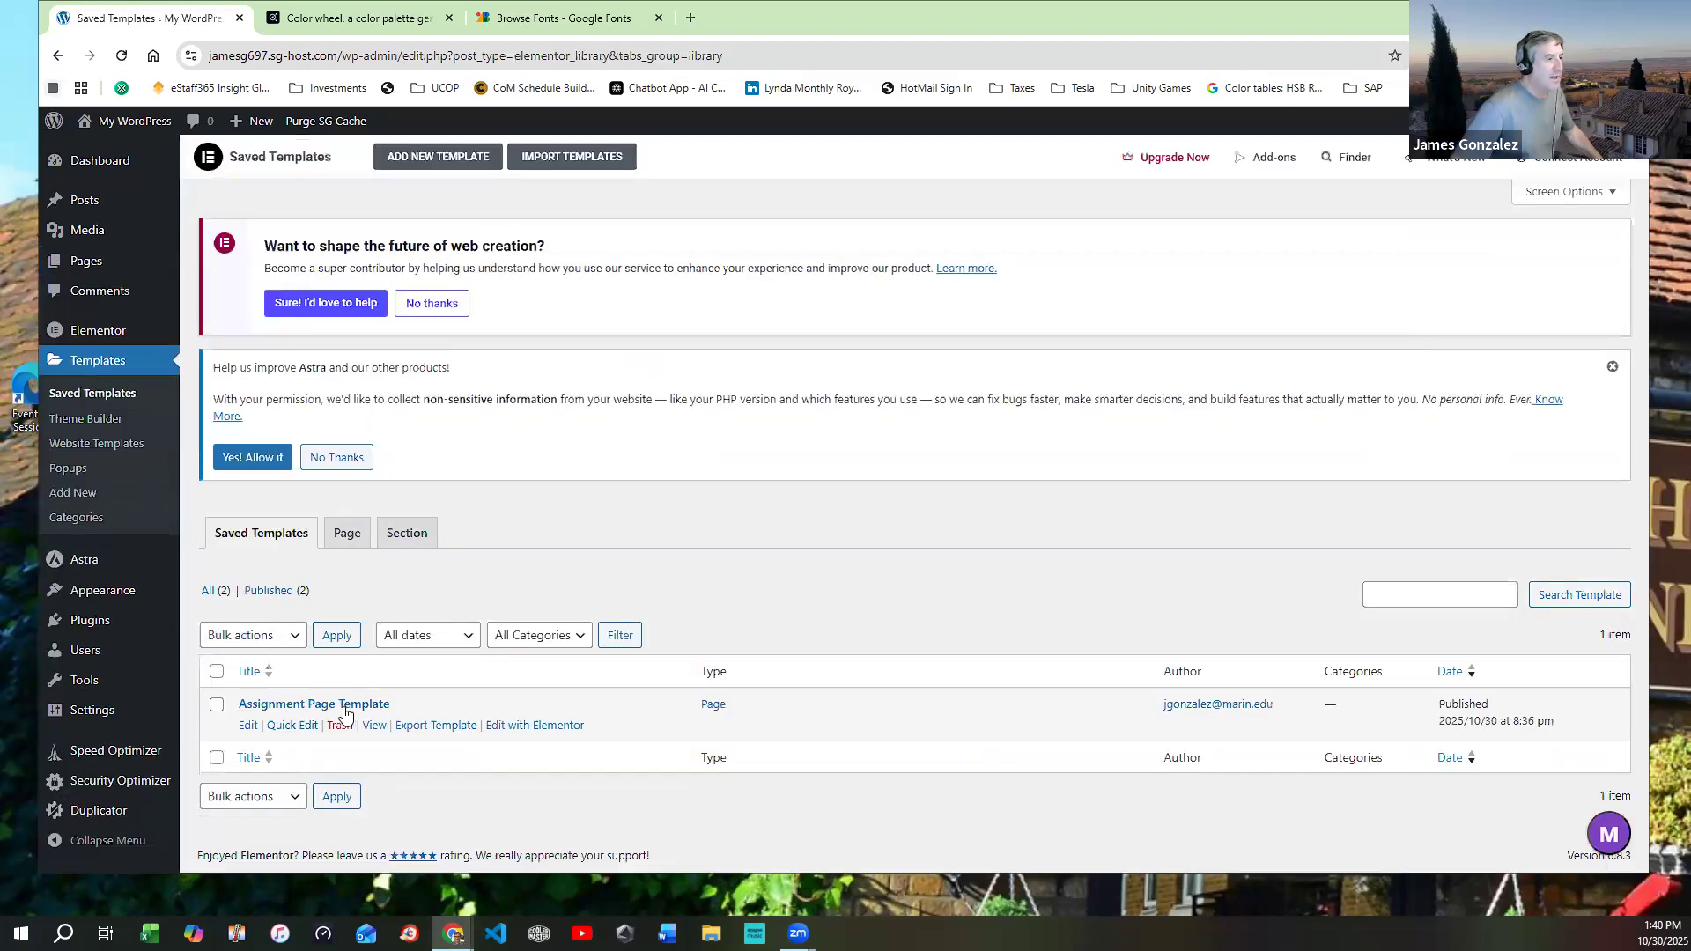
click(517, 729)
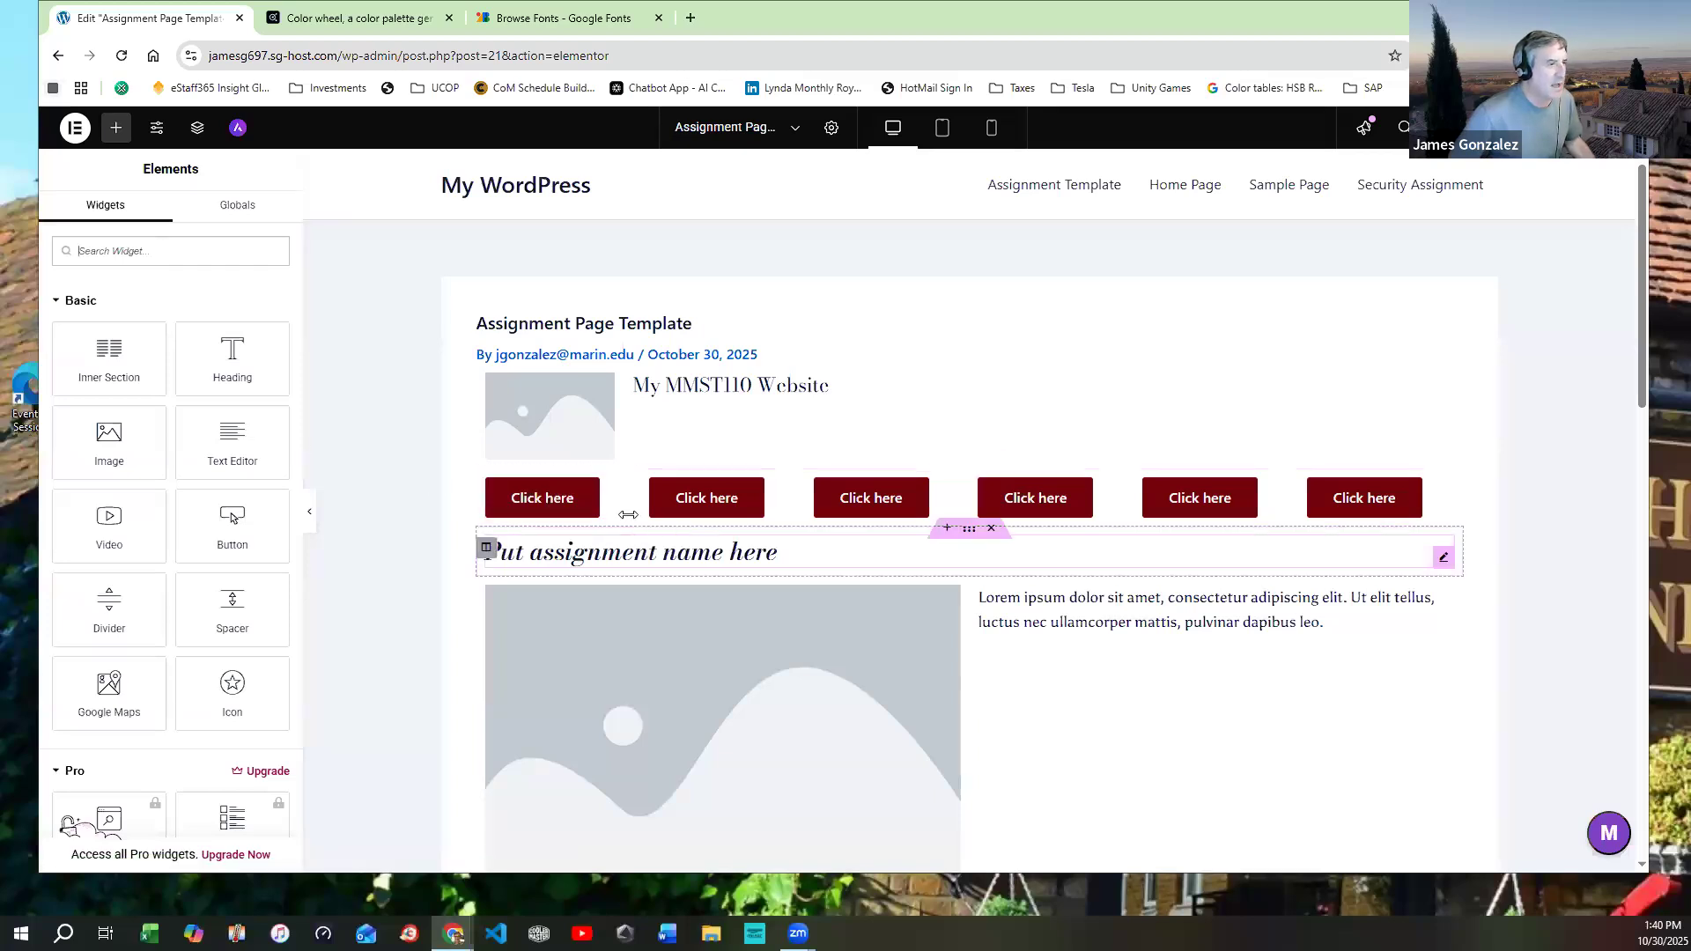
click(581, 508)
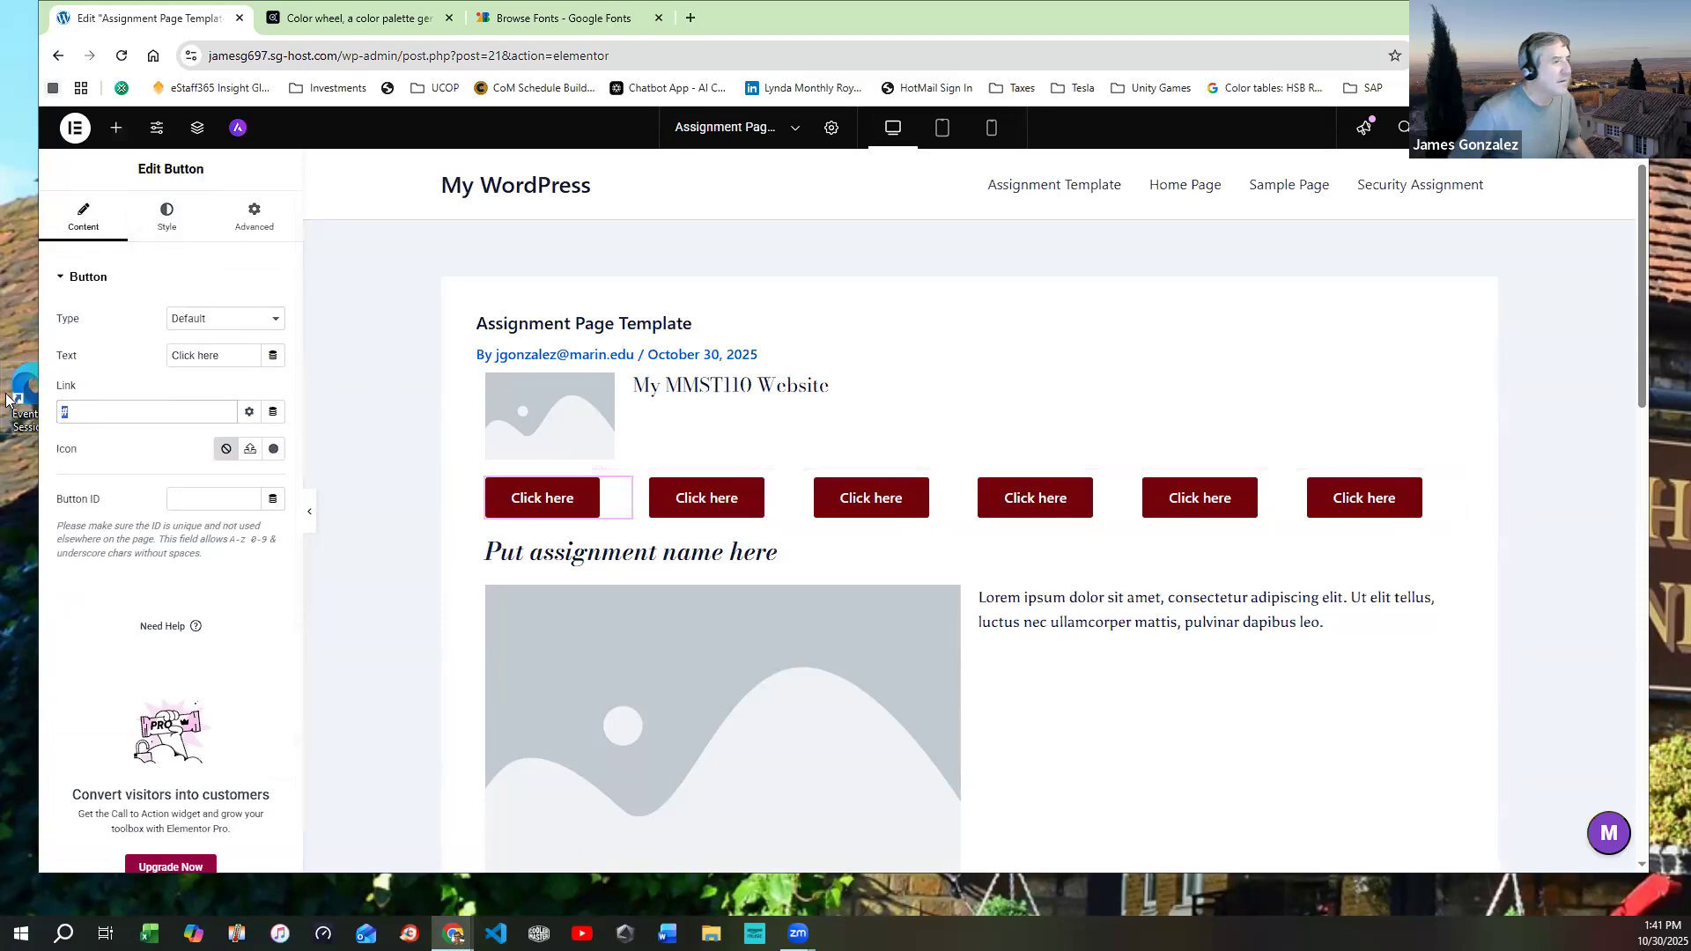
text(Secur)
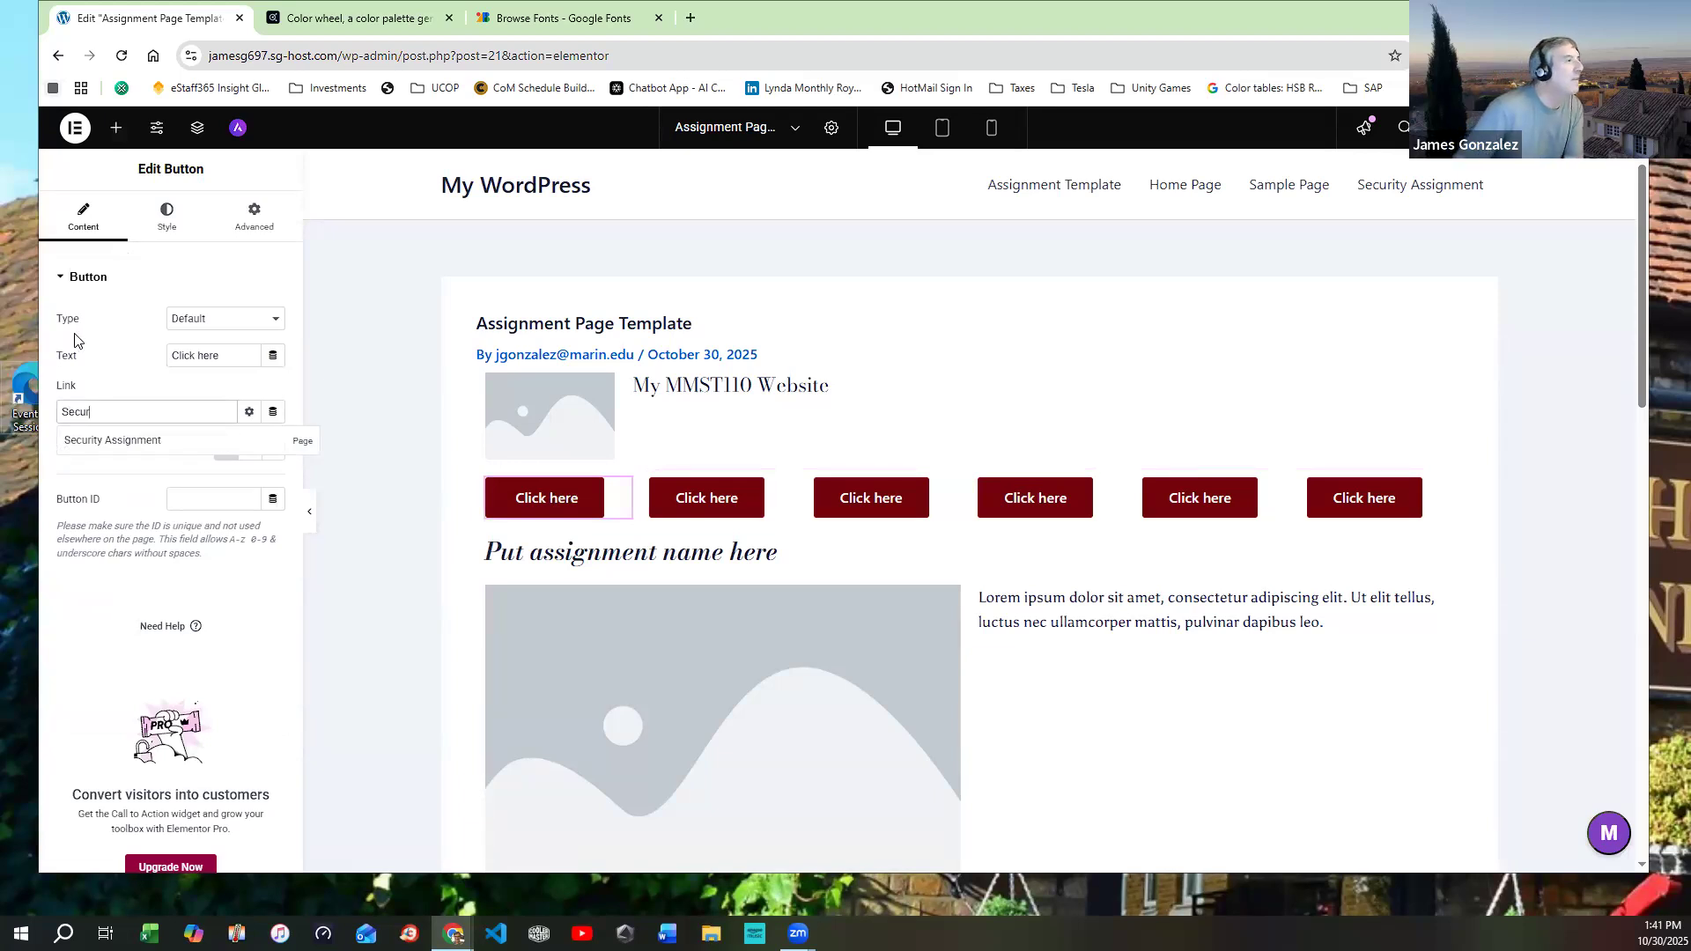
drag(211, 360, 117, 353)
text(Security)
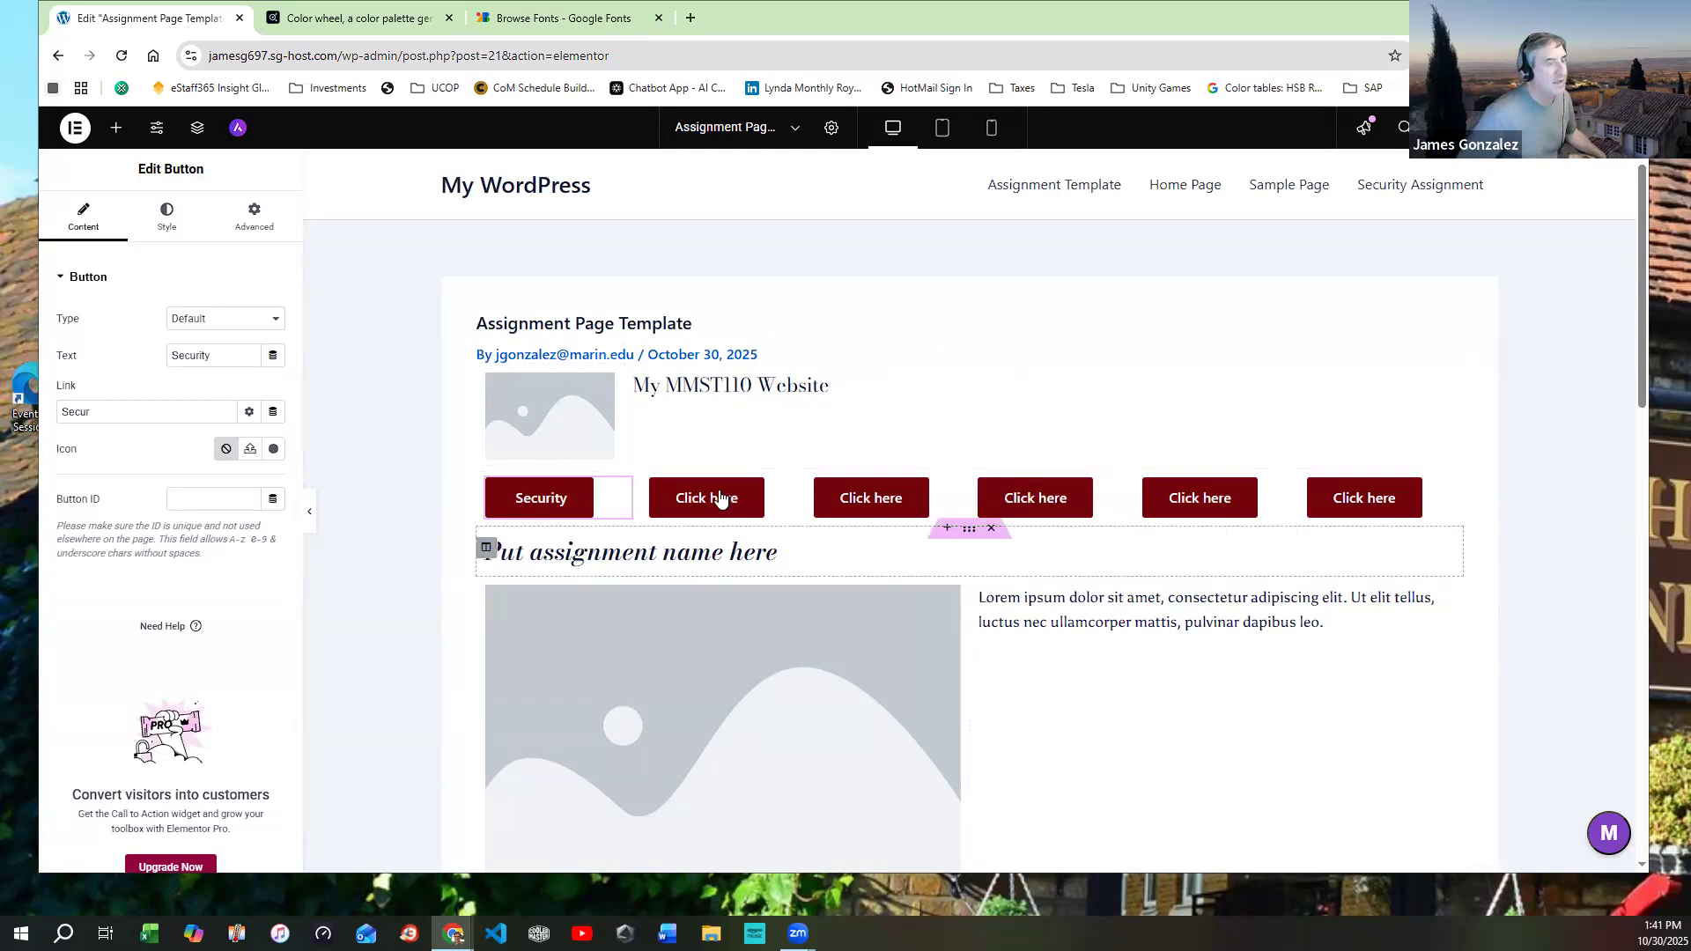
Change the text of the second navigation button in the template to Photoshop
click(781, 500)
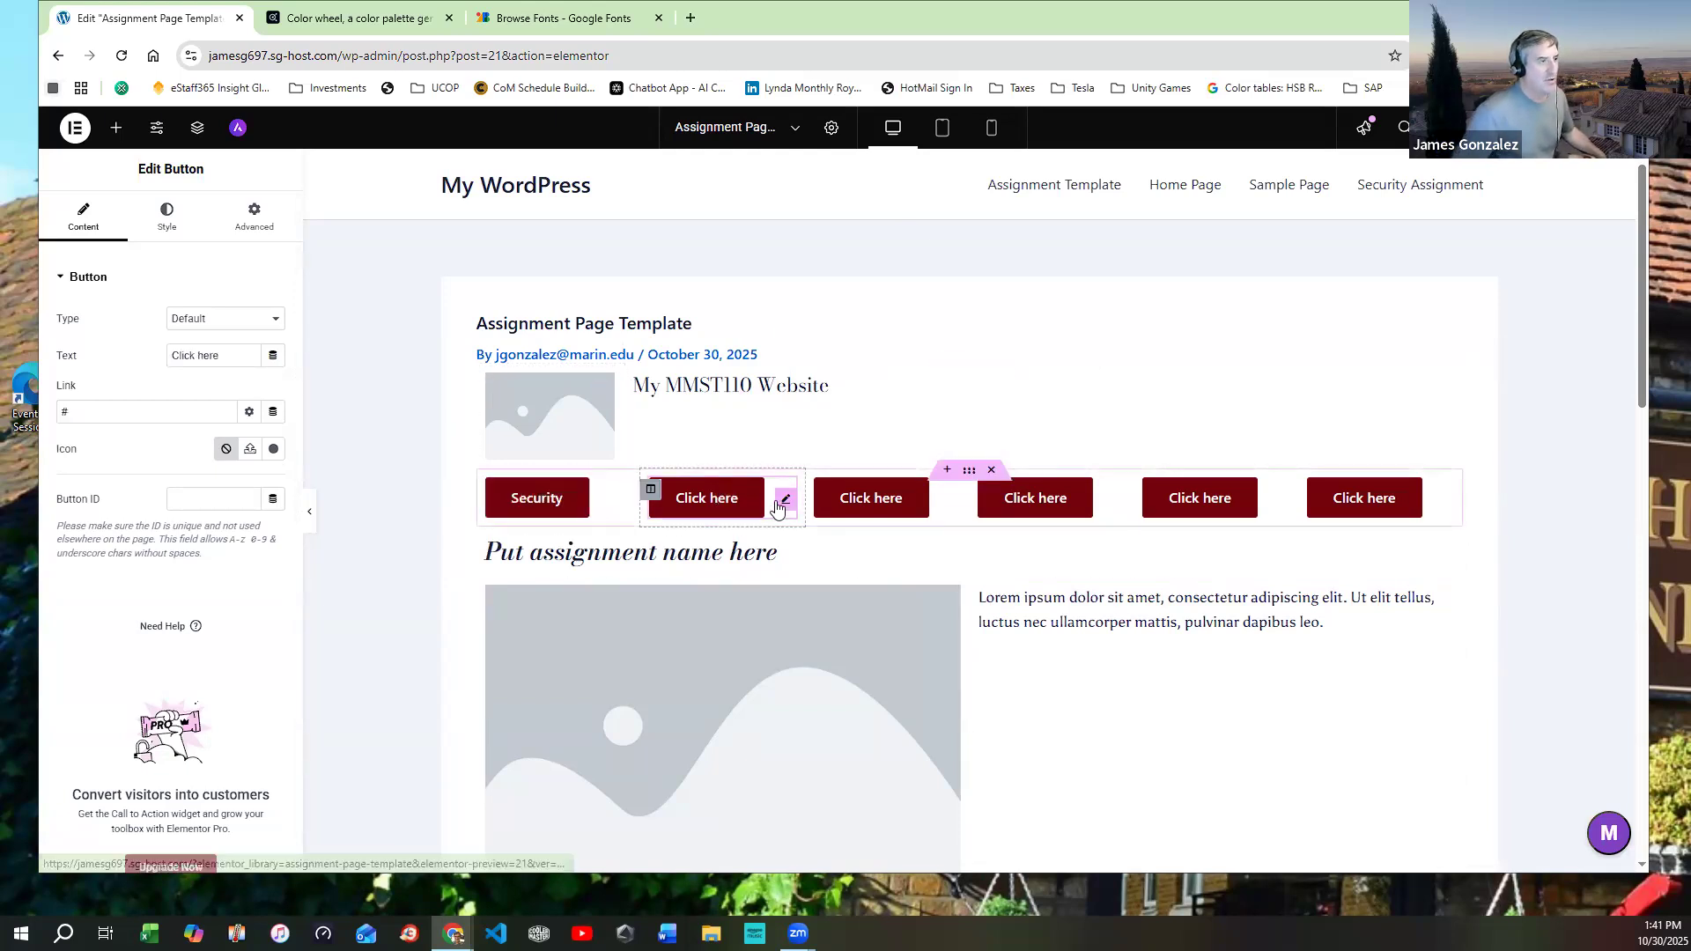
drag(222, 355, 122, 335)
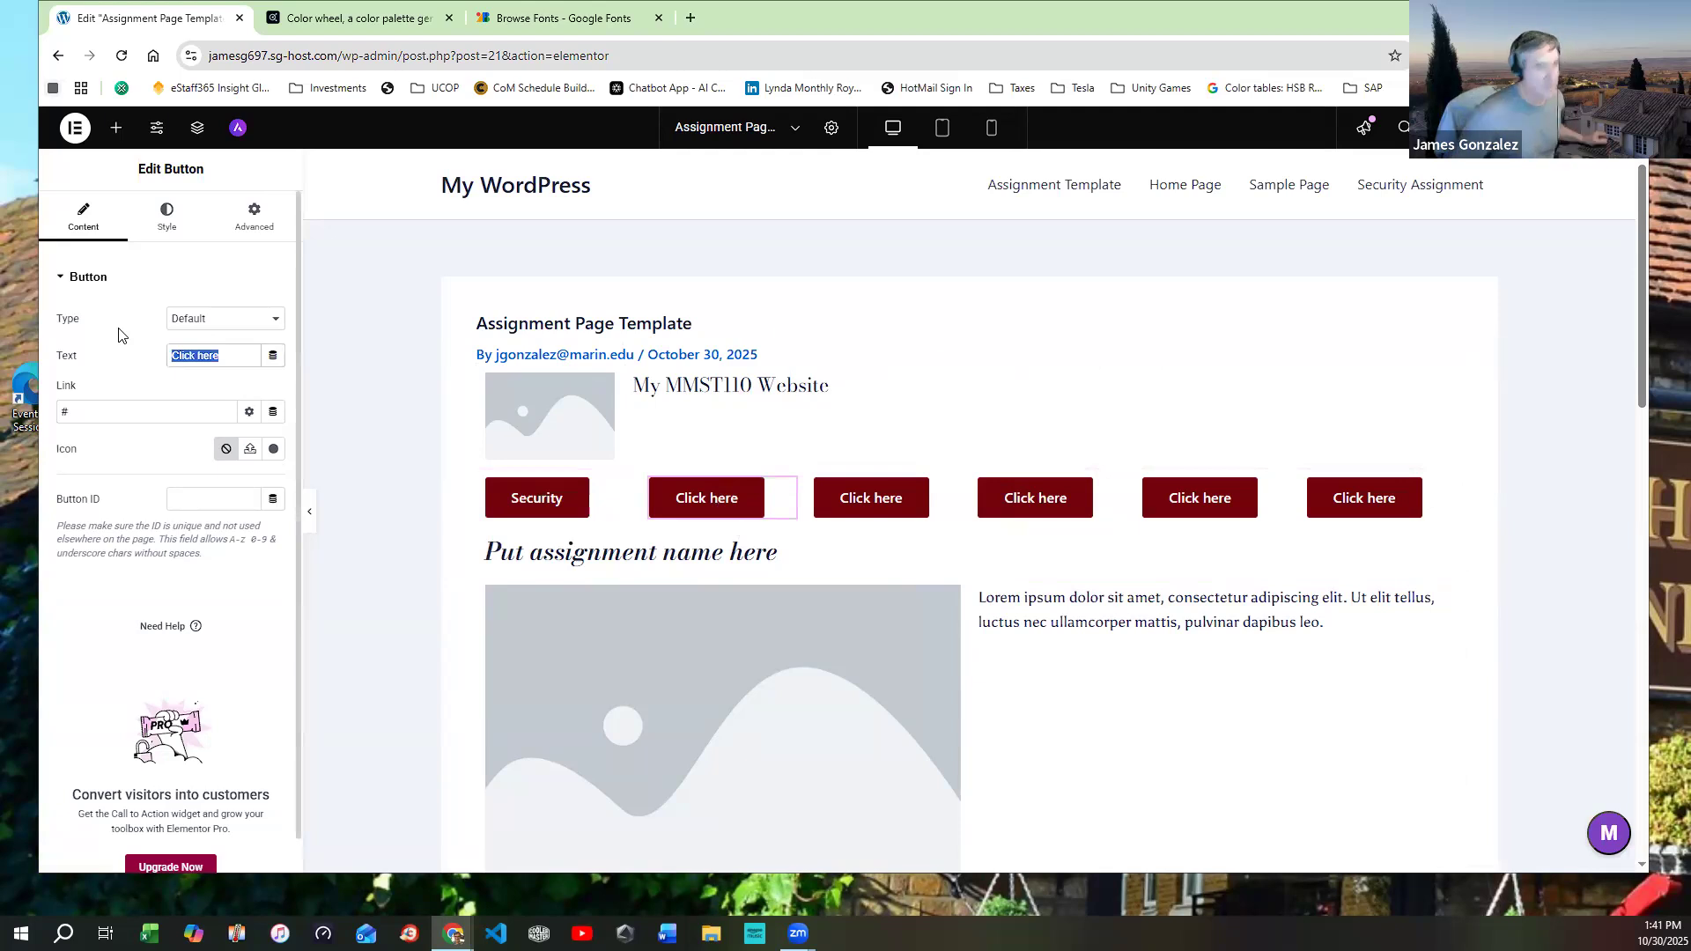
text(Phot)
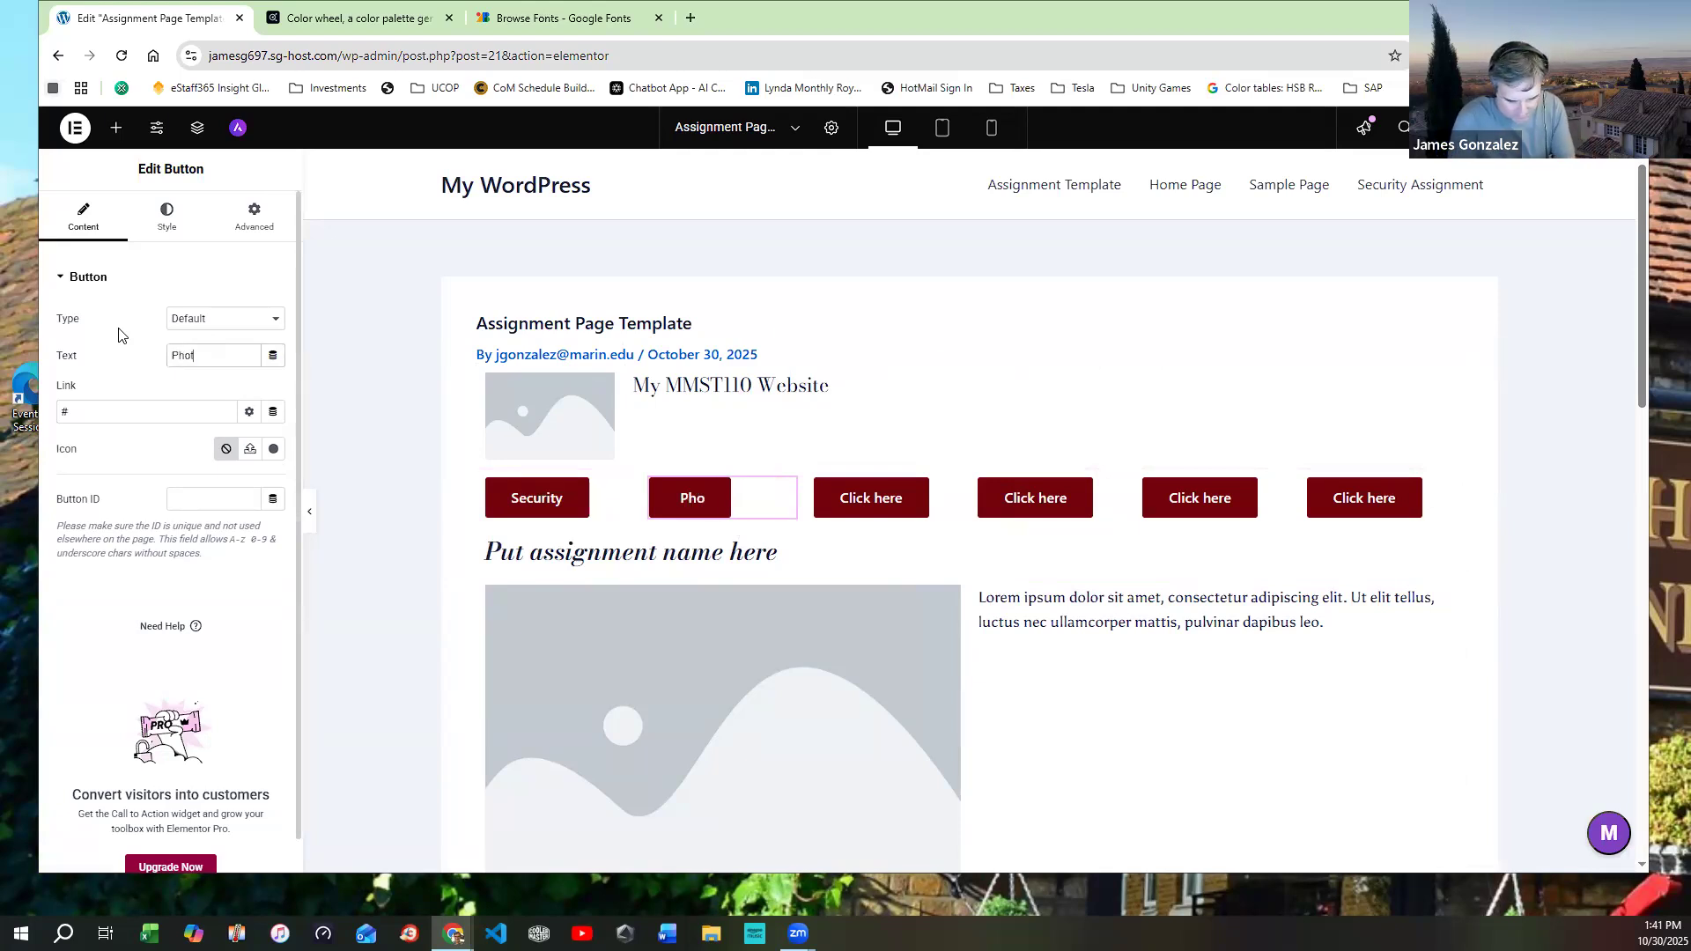
text(oshop)
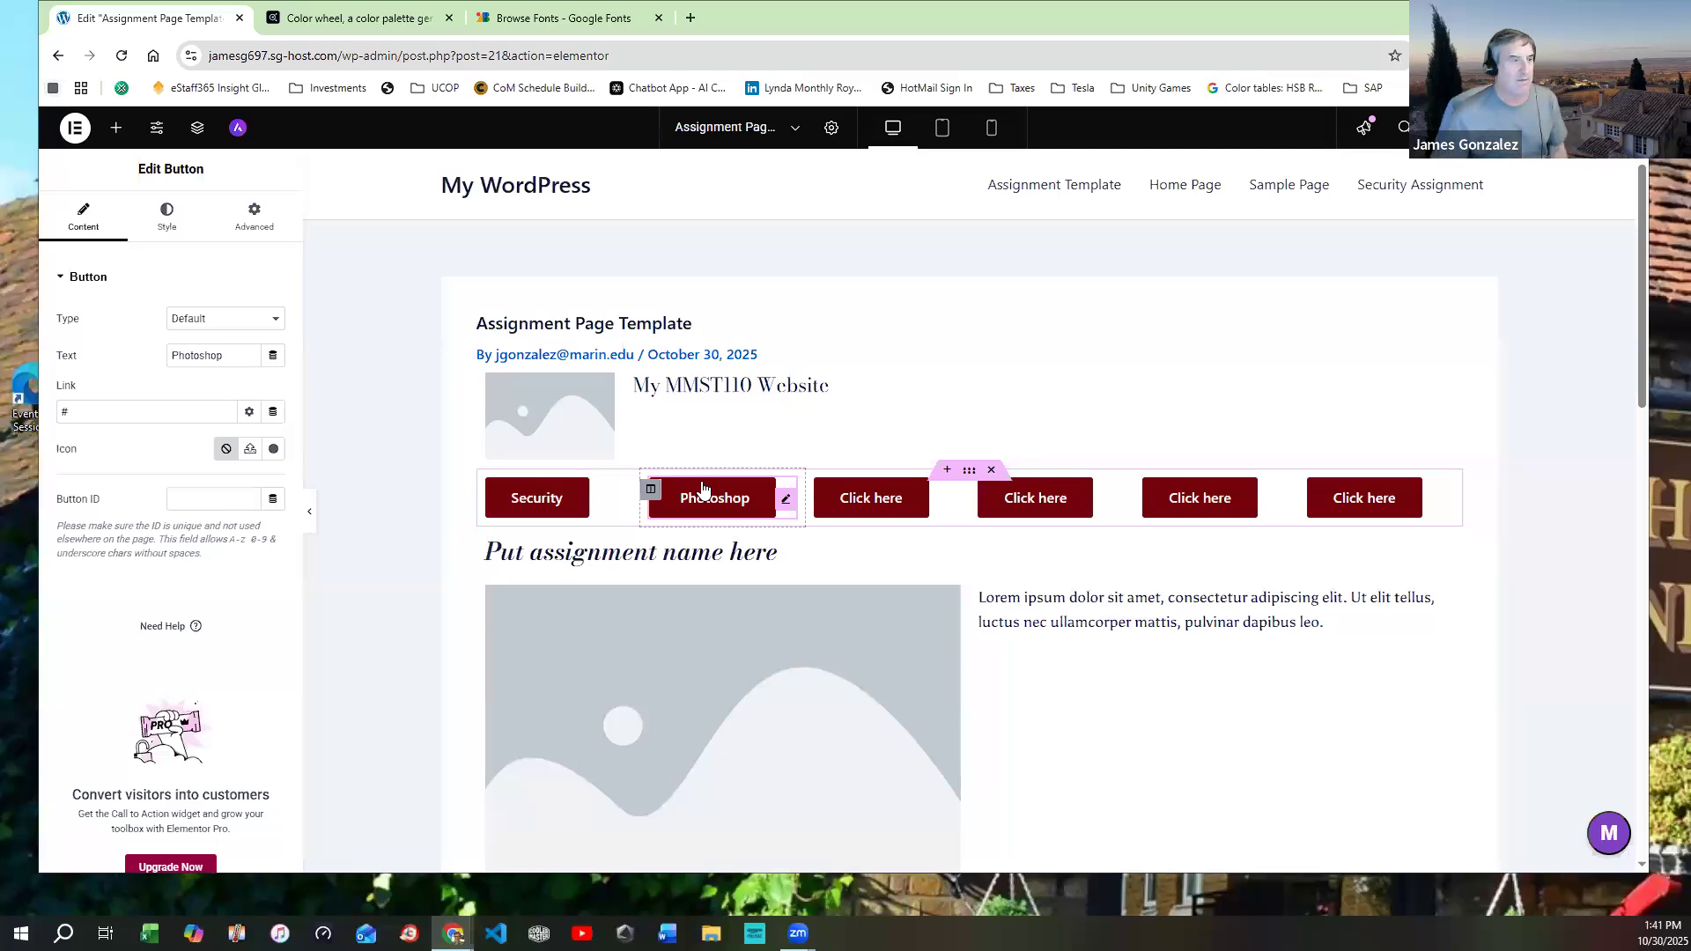
Exit the template to WordPress and reopen the Security Assignment page in Elementor to check its navigation buttons
click(71, 126)
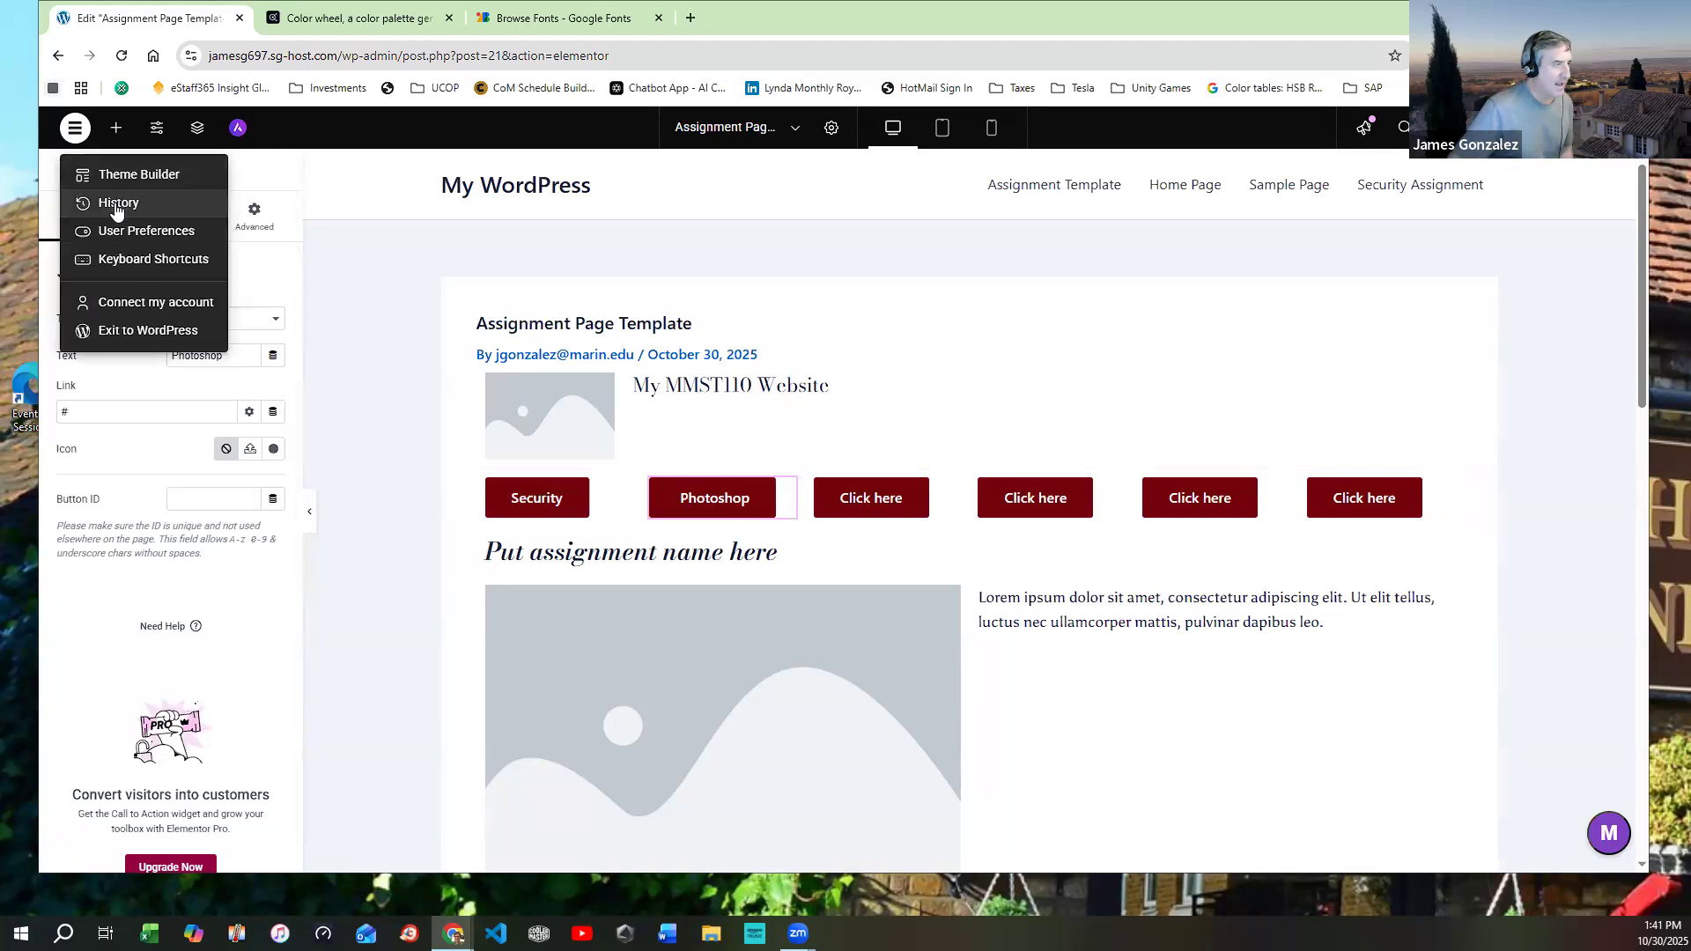
click(118, 333)
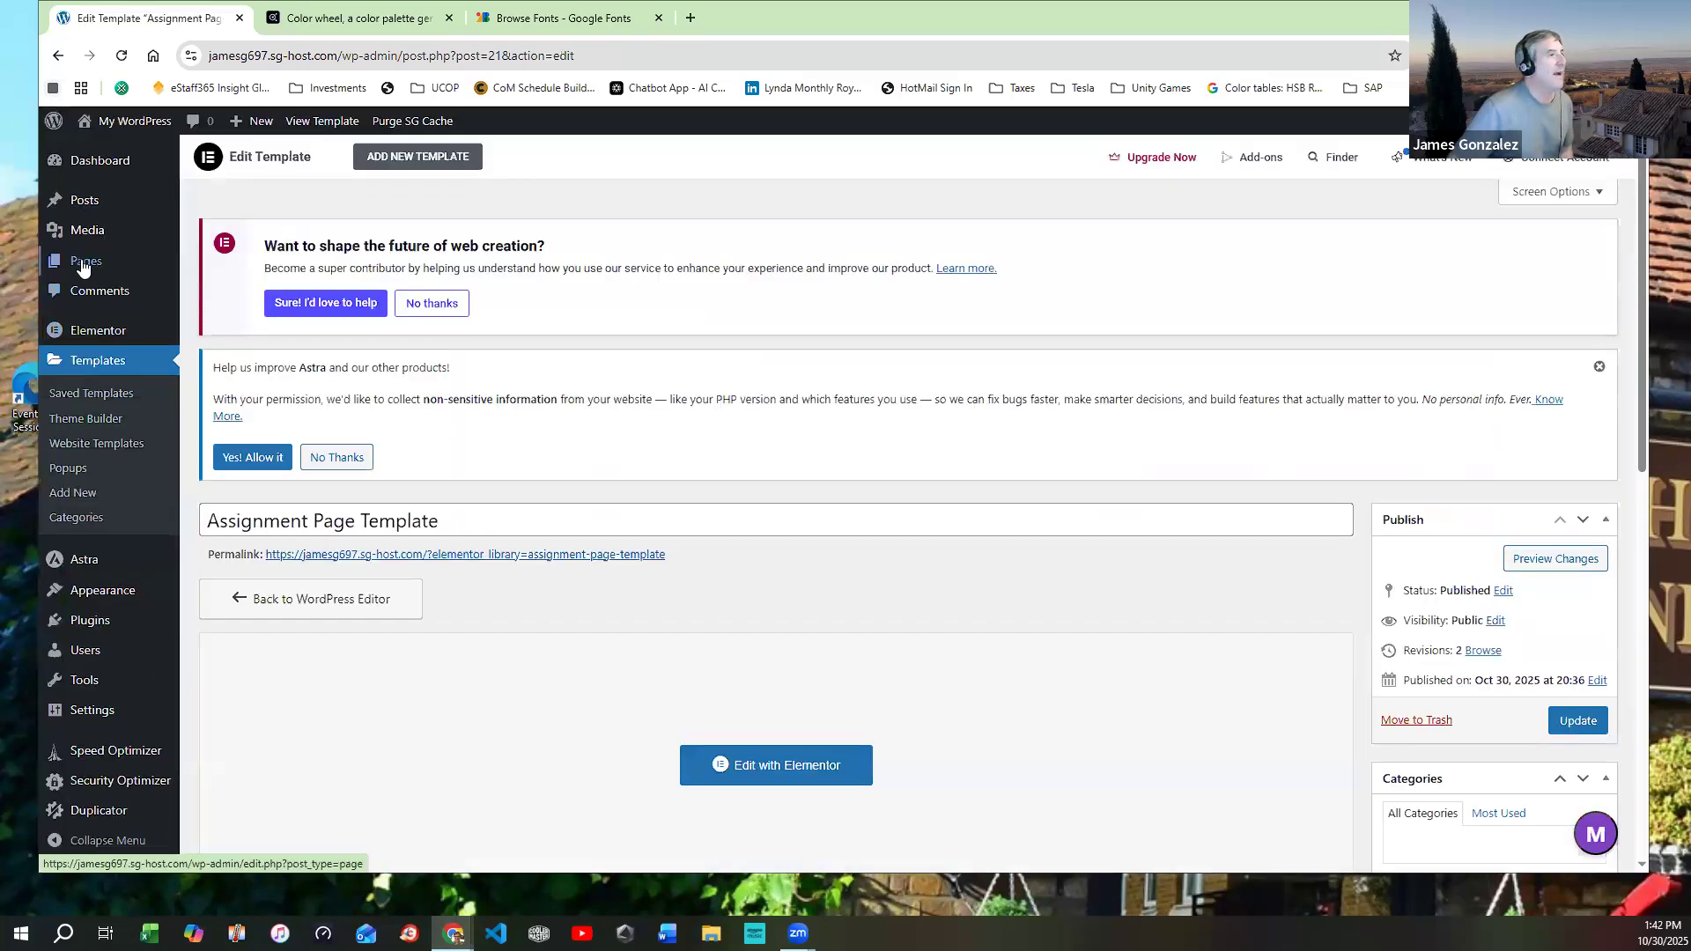
click(83, 266)
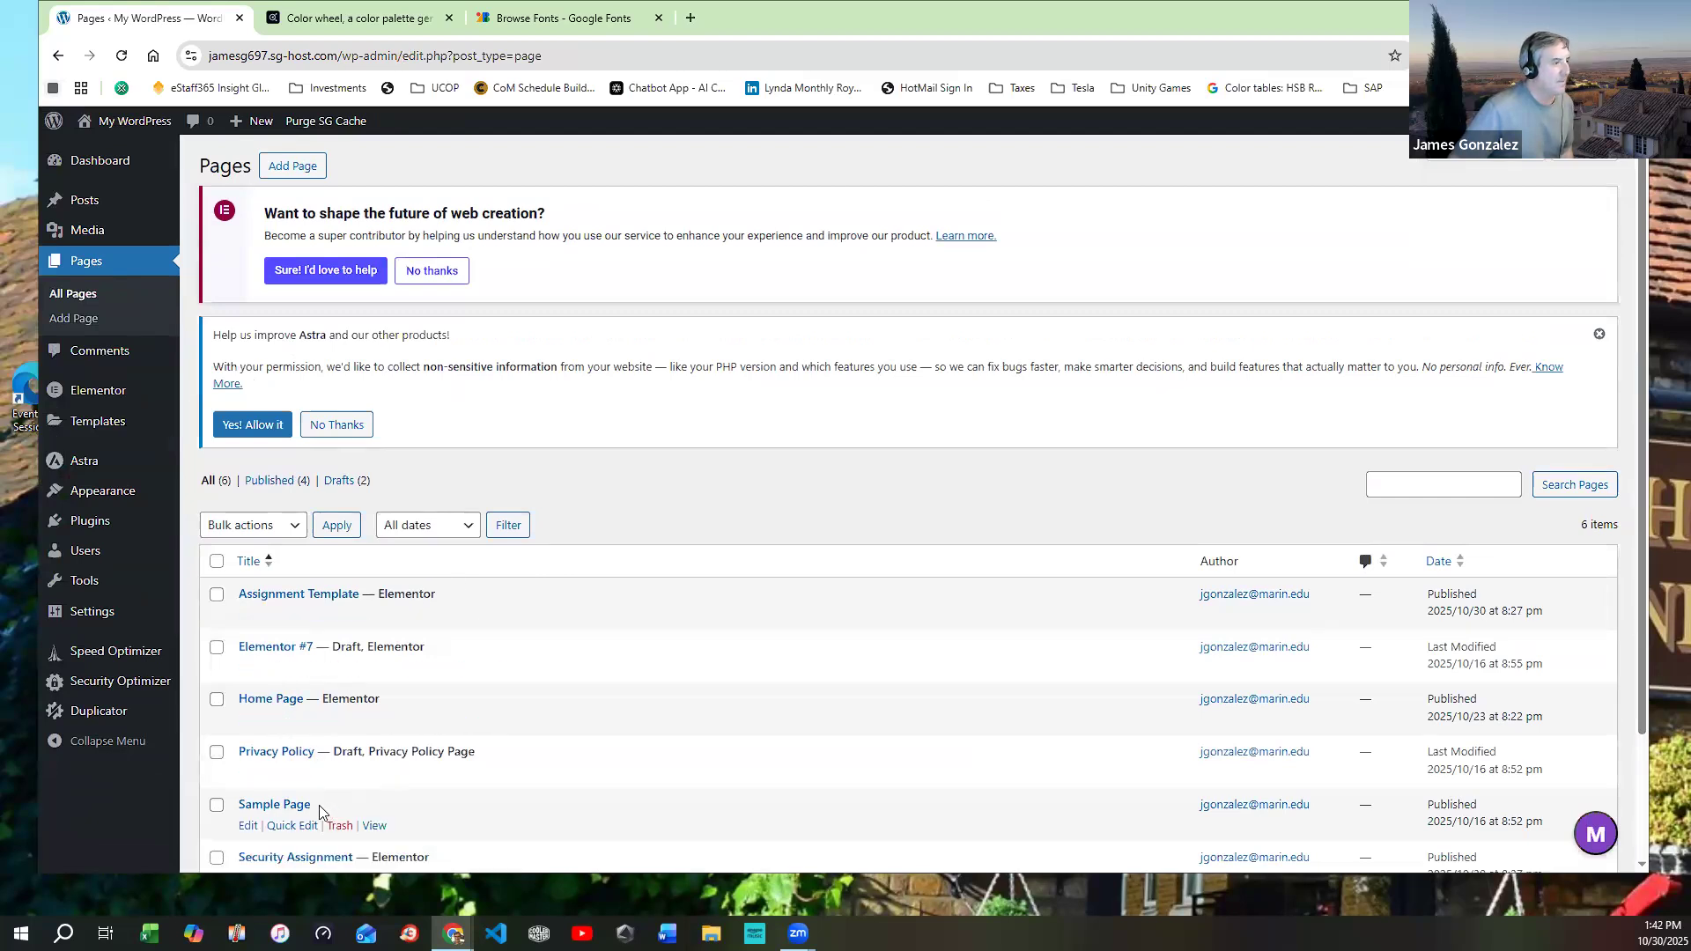
scroll(320, 811, down, 2)
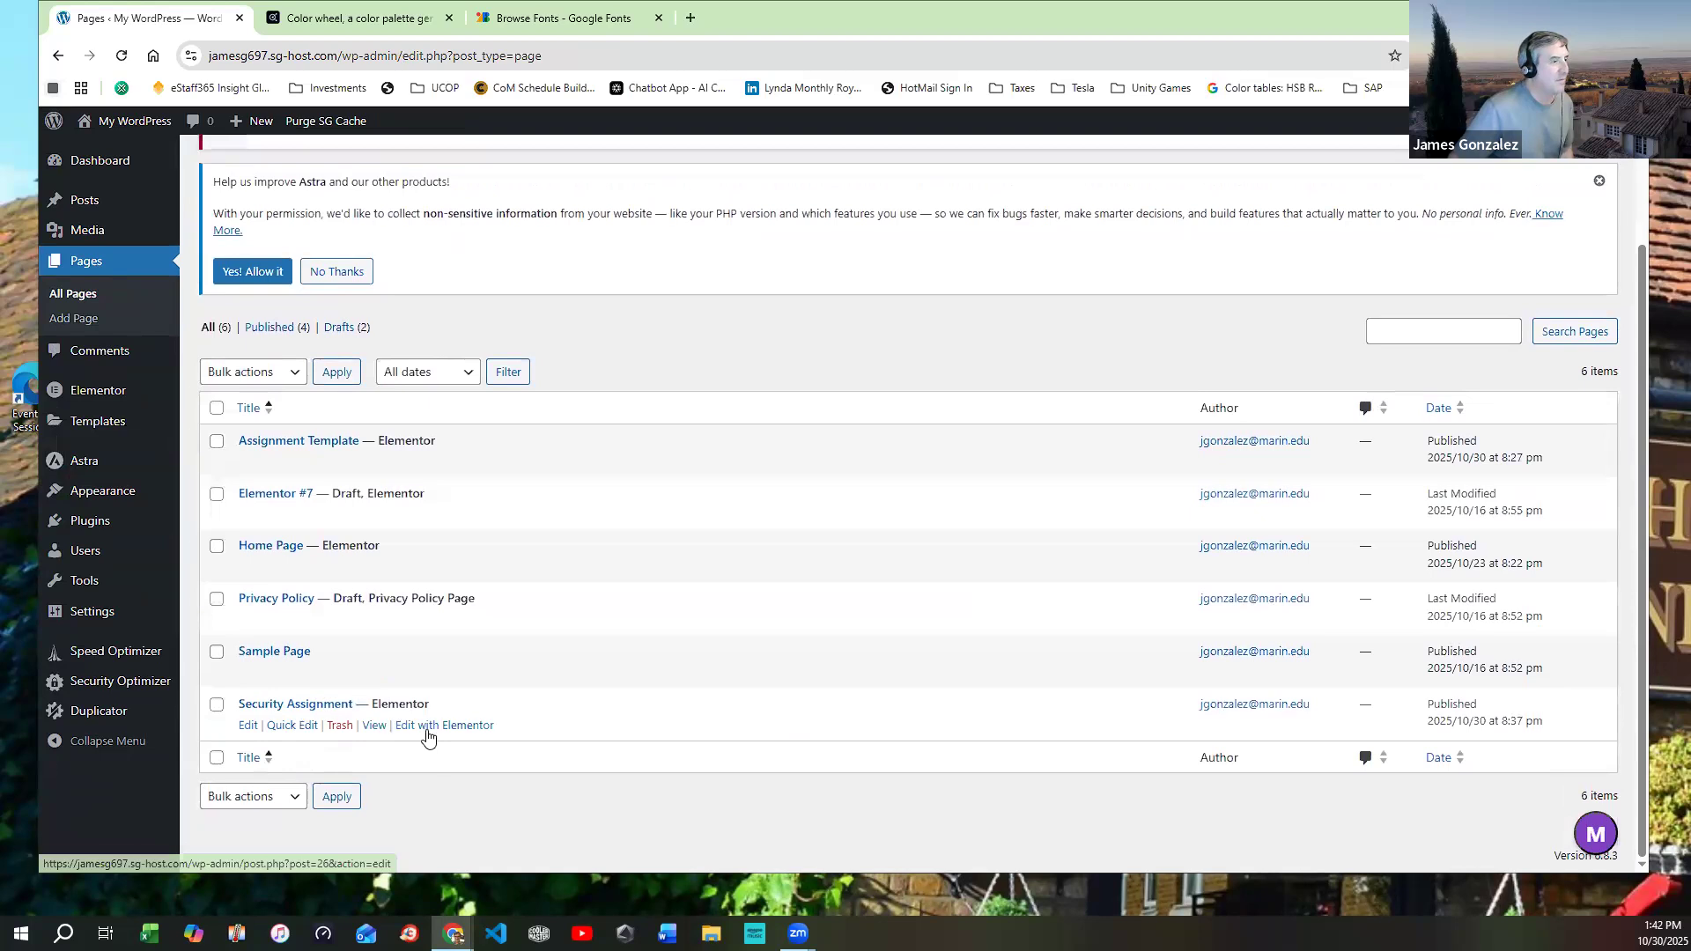
click(429, 733)
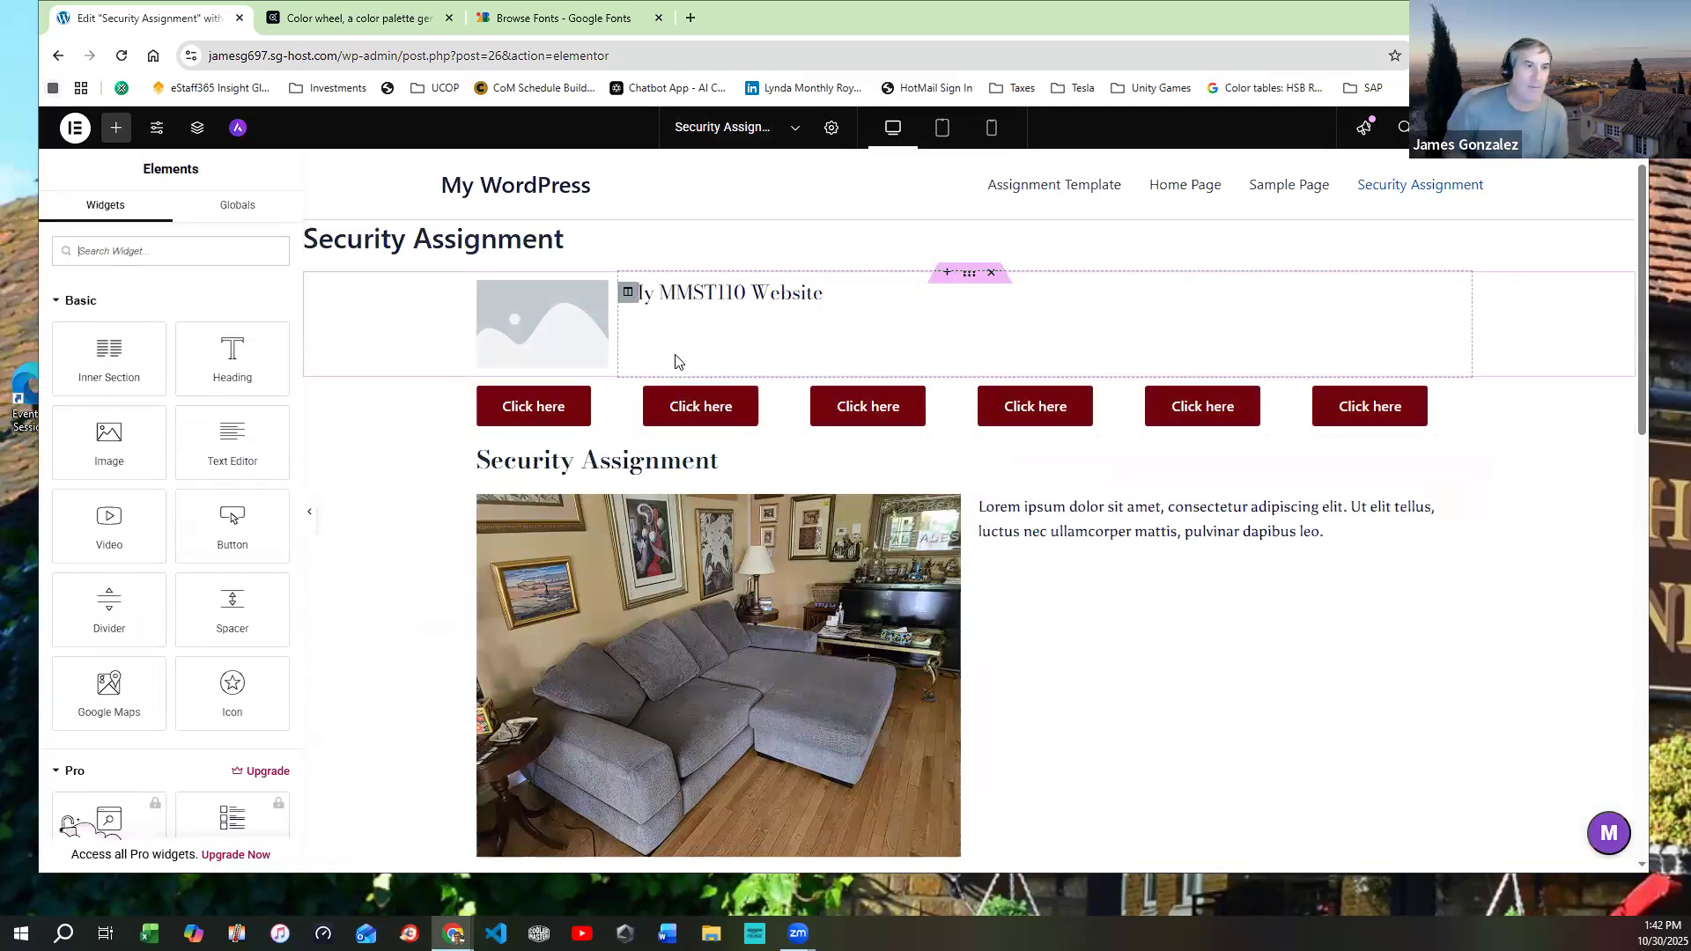
click(105, 251)
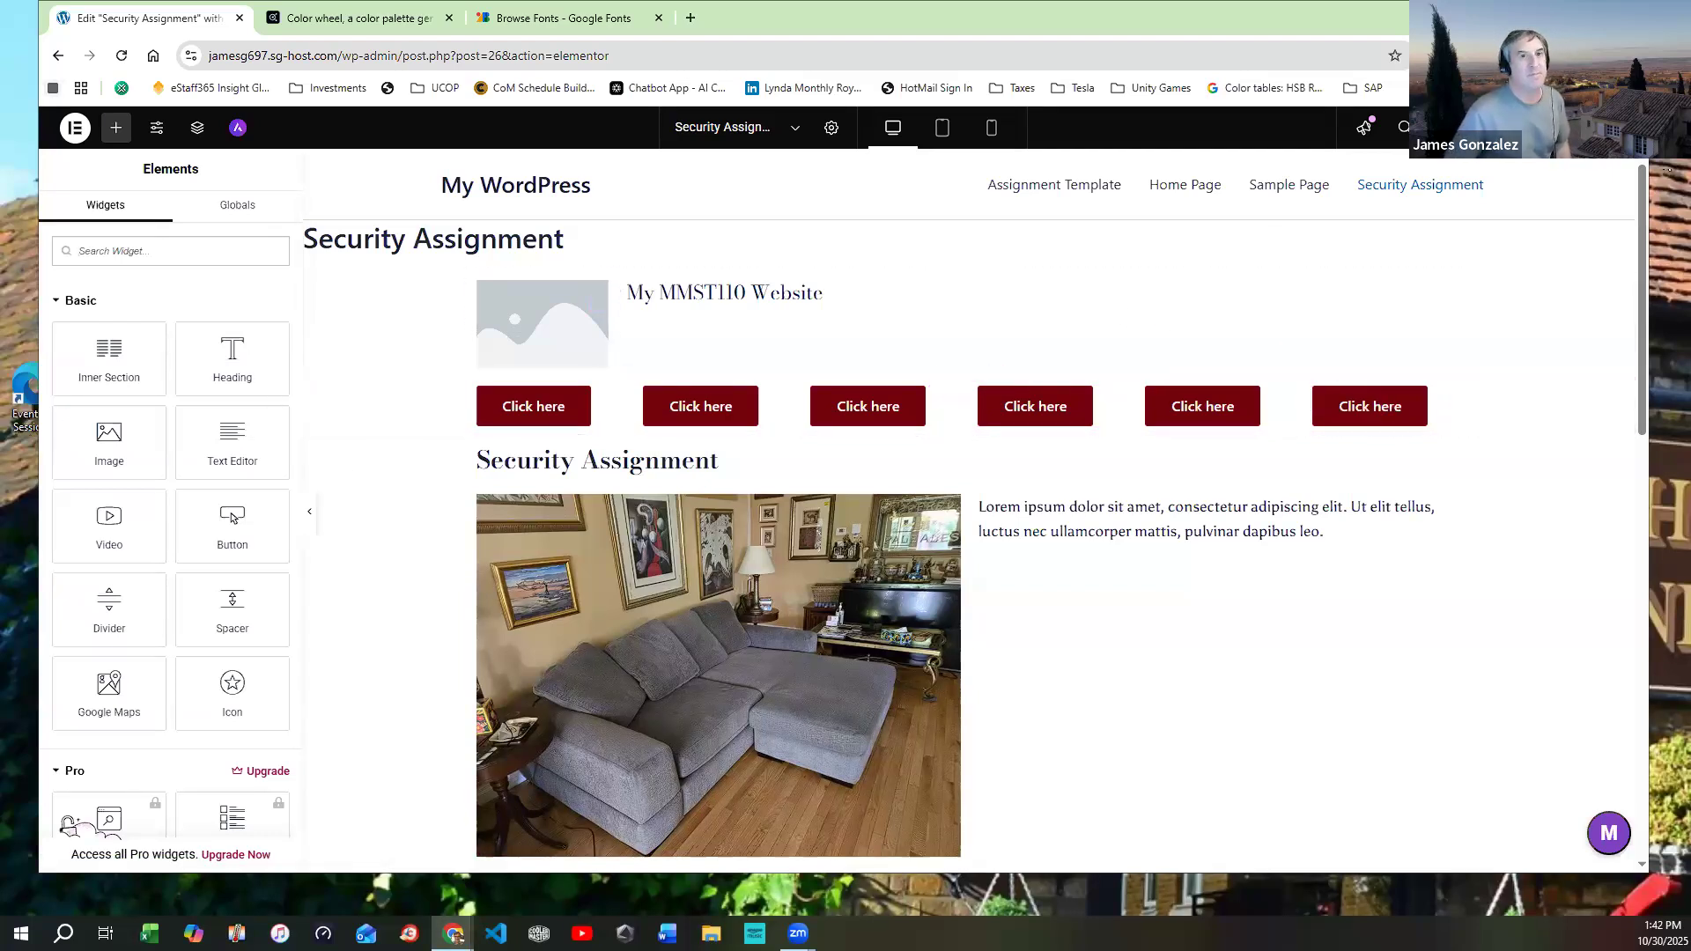
Exit the Elementor editor and move the Security Assignment page to the trash from the list of pages
click(75, 128)
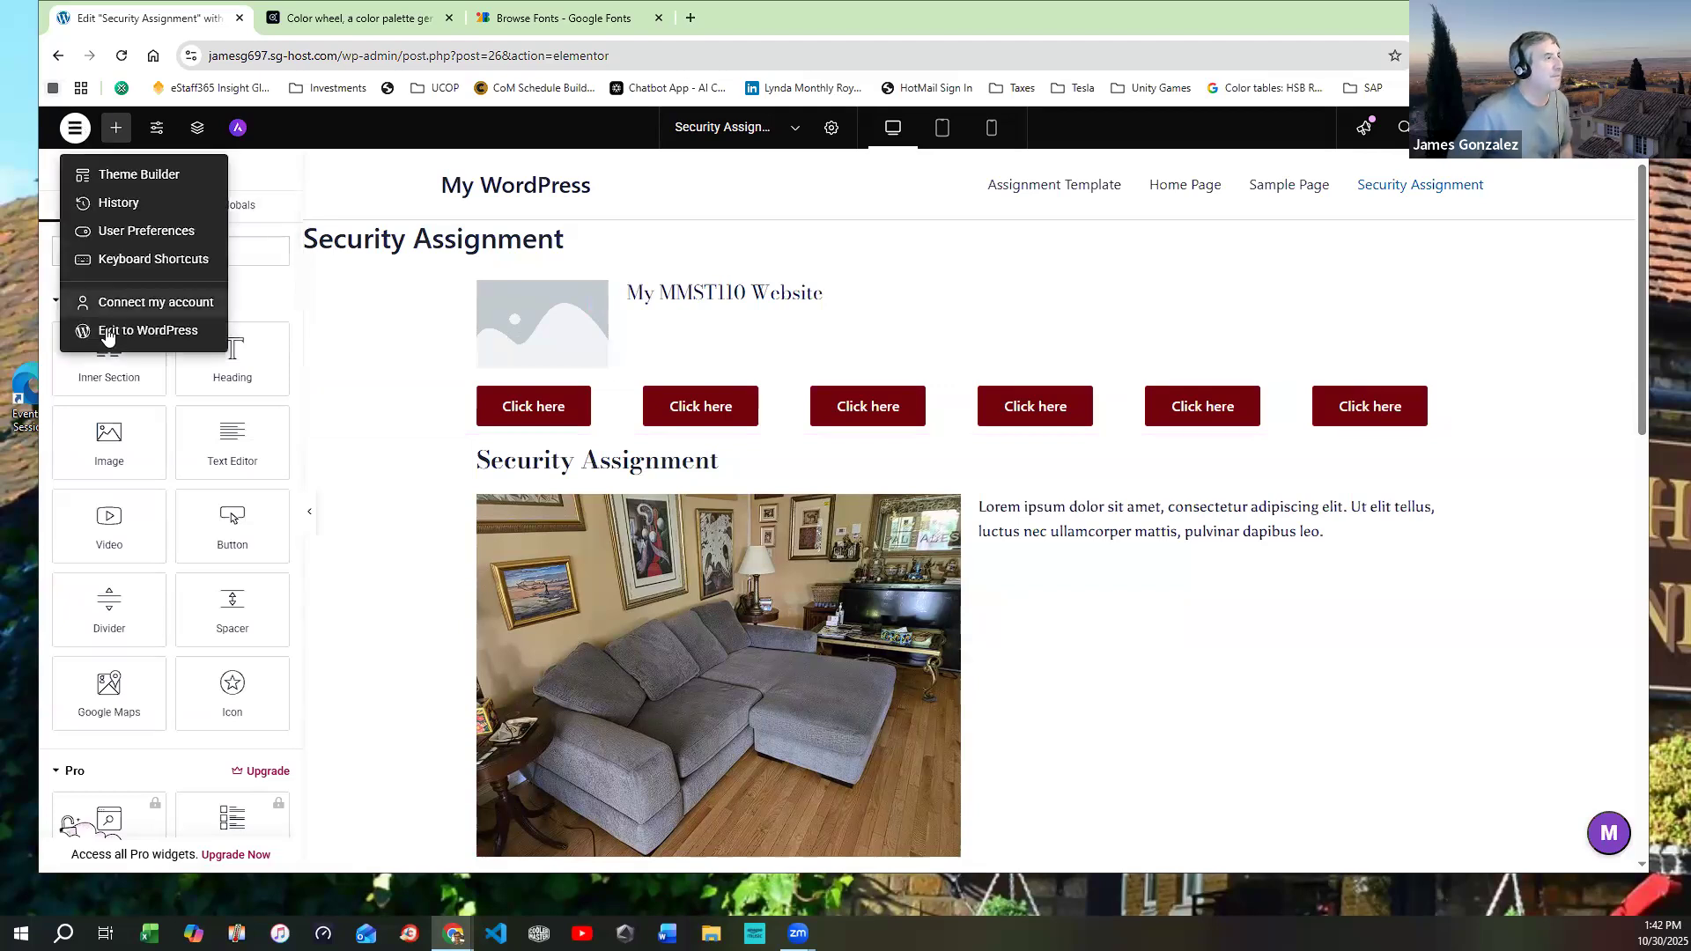
click(106, 326)
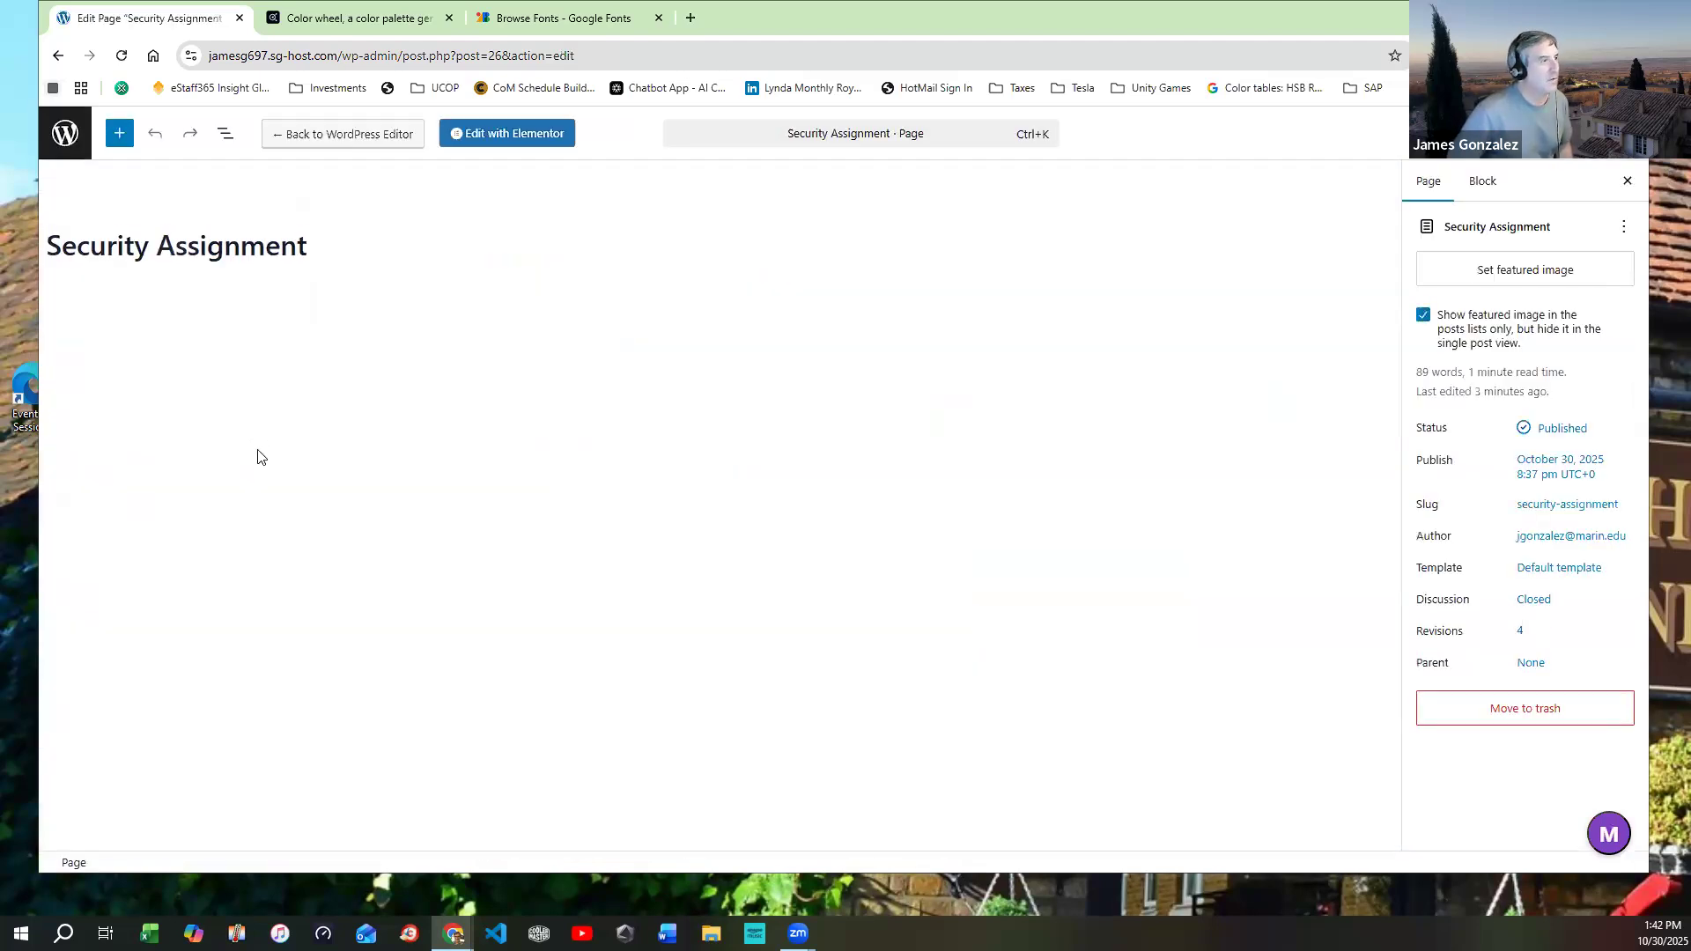
click(77, 139)
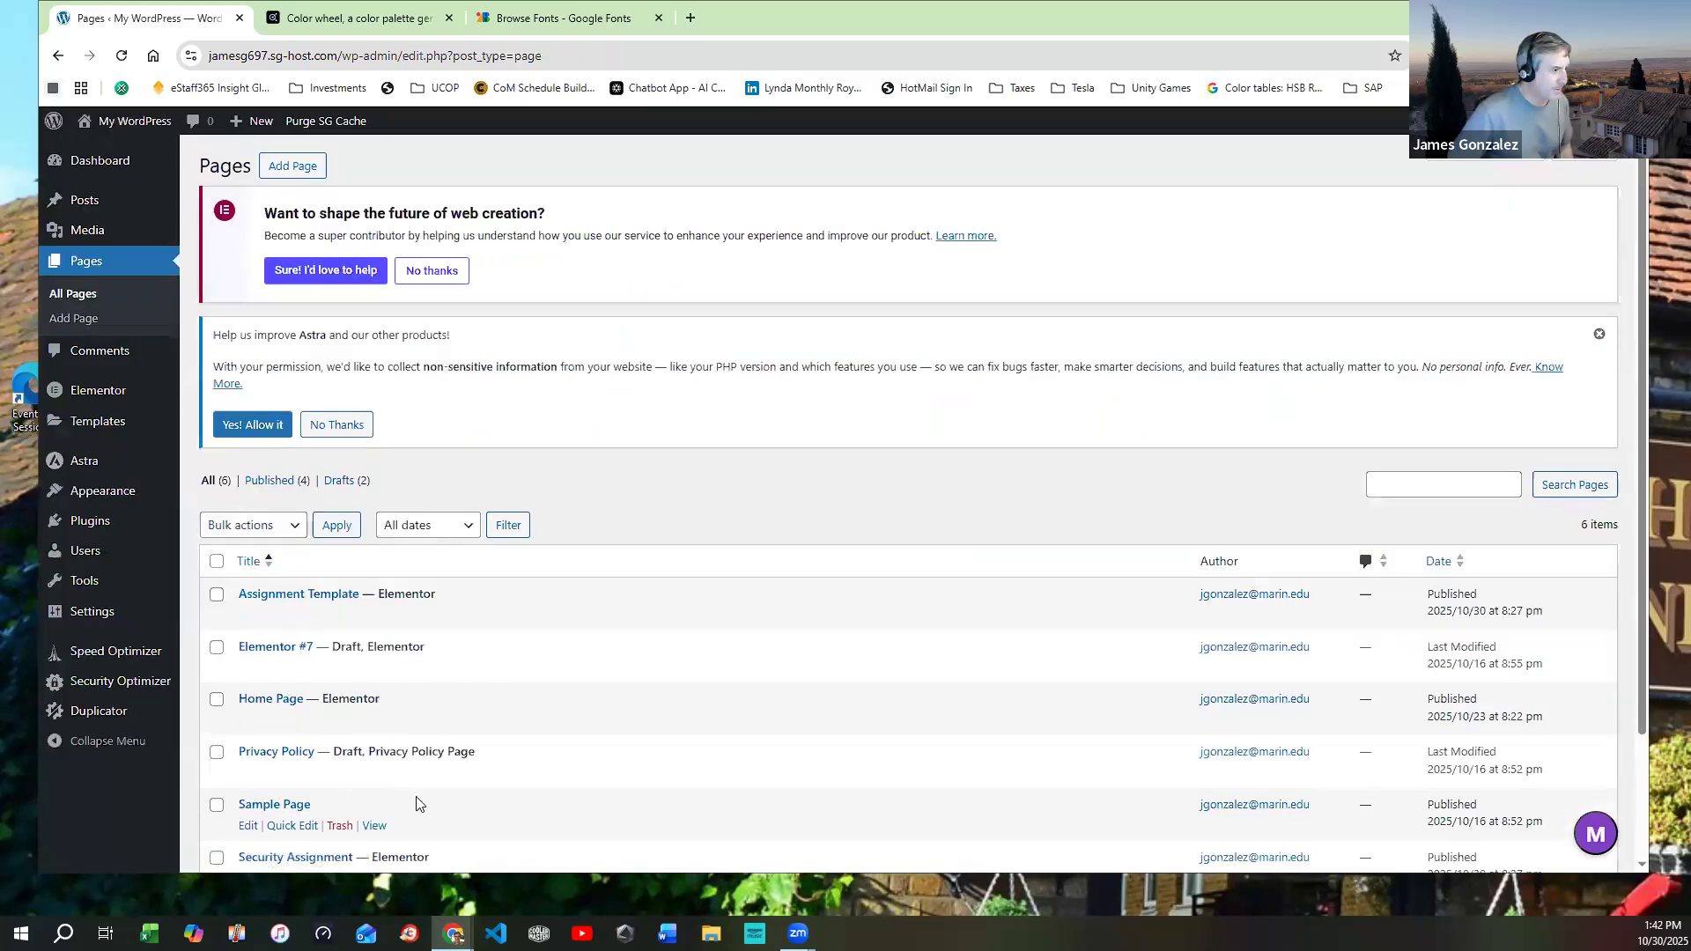
scroll(417, 804, down, 2)
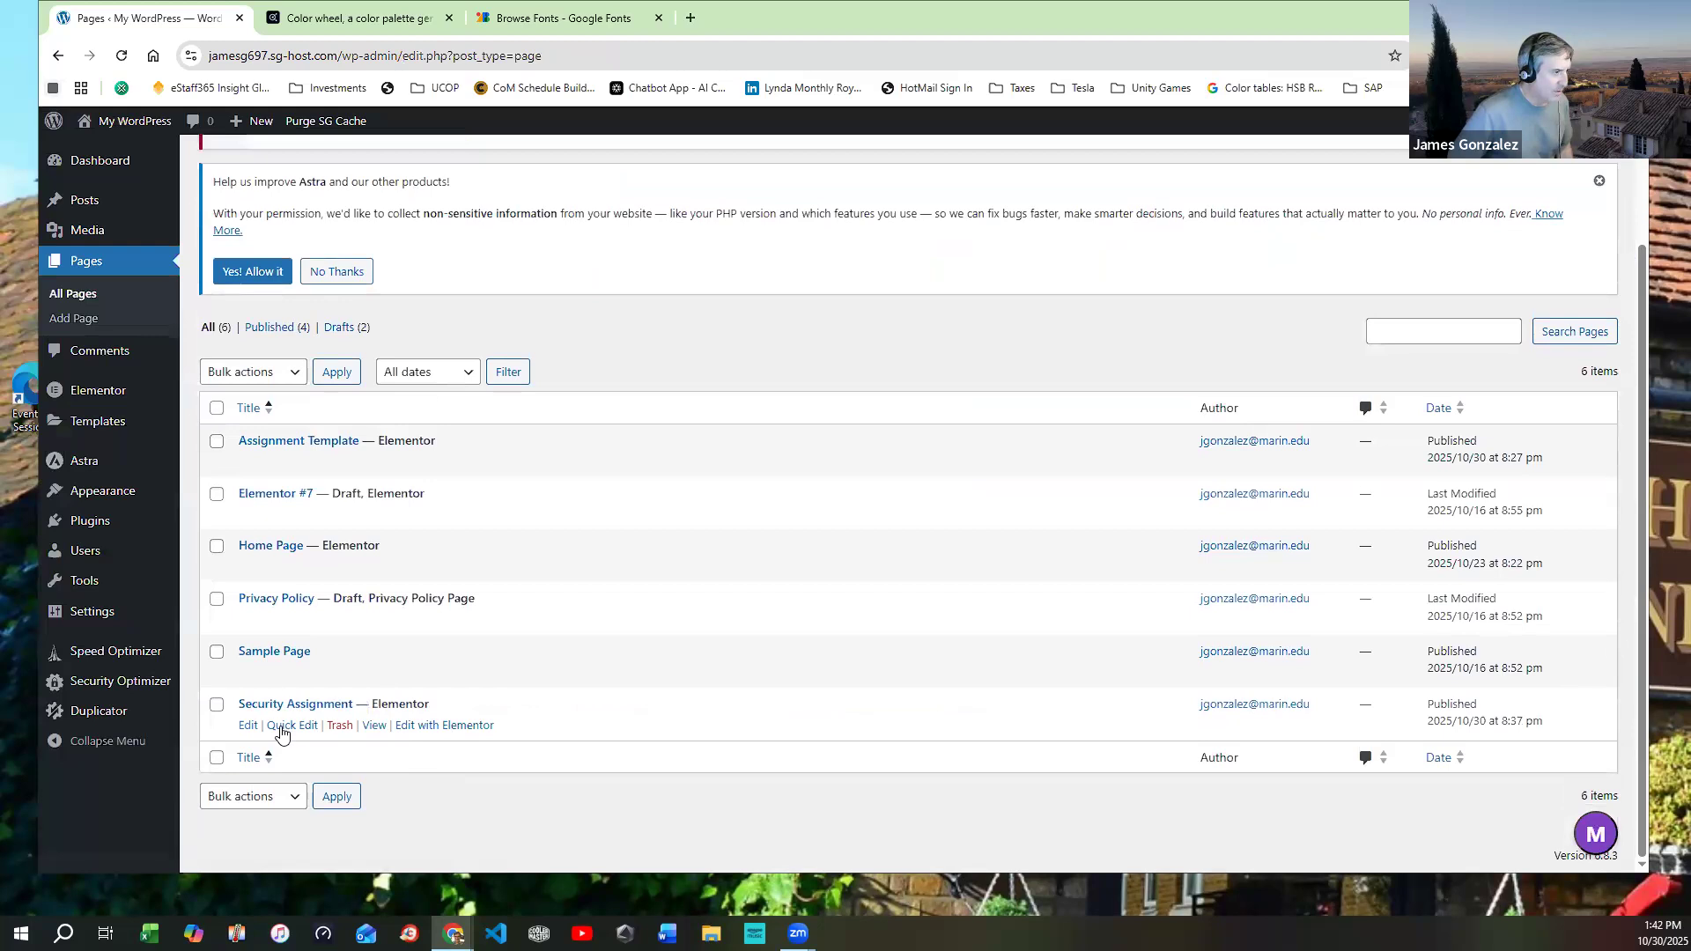
click(339, 727)
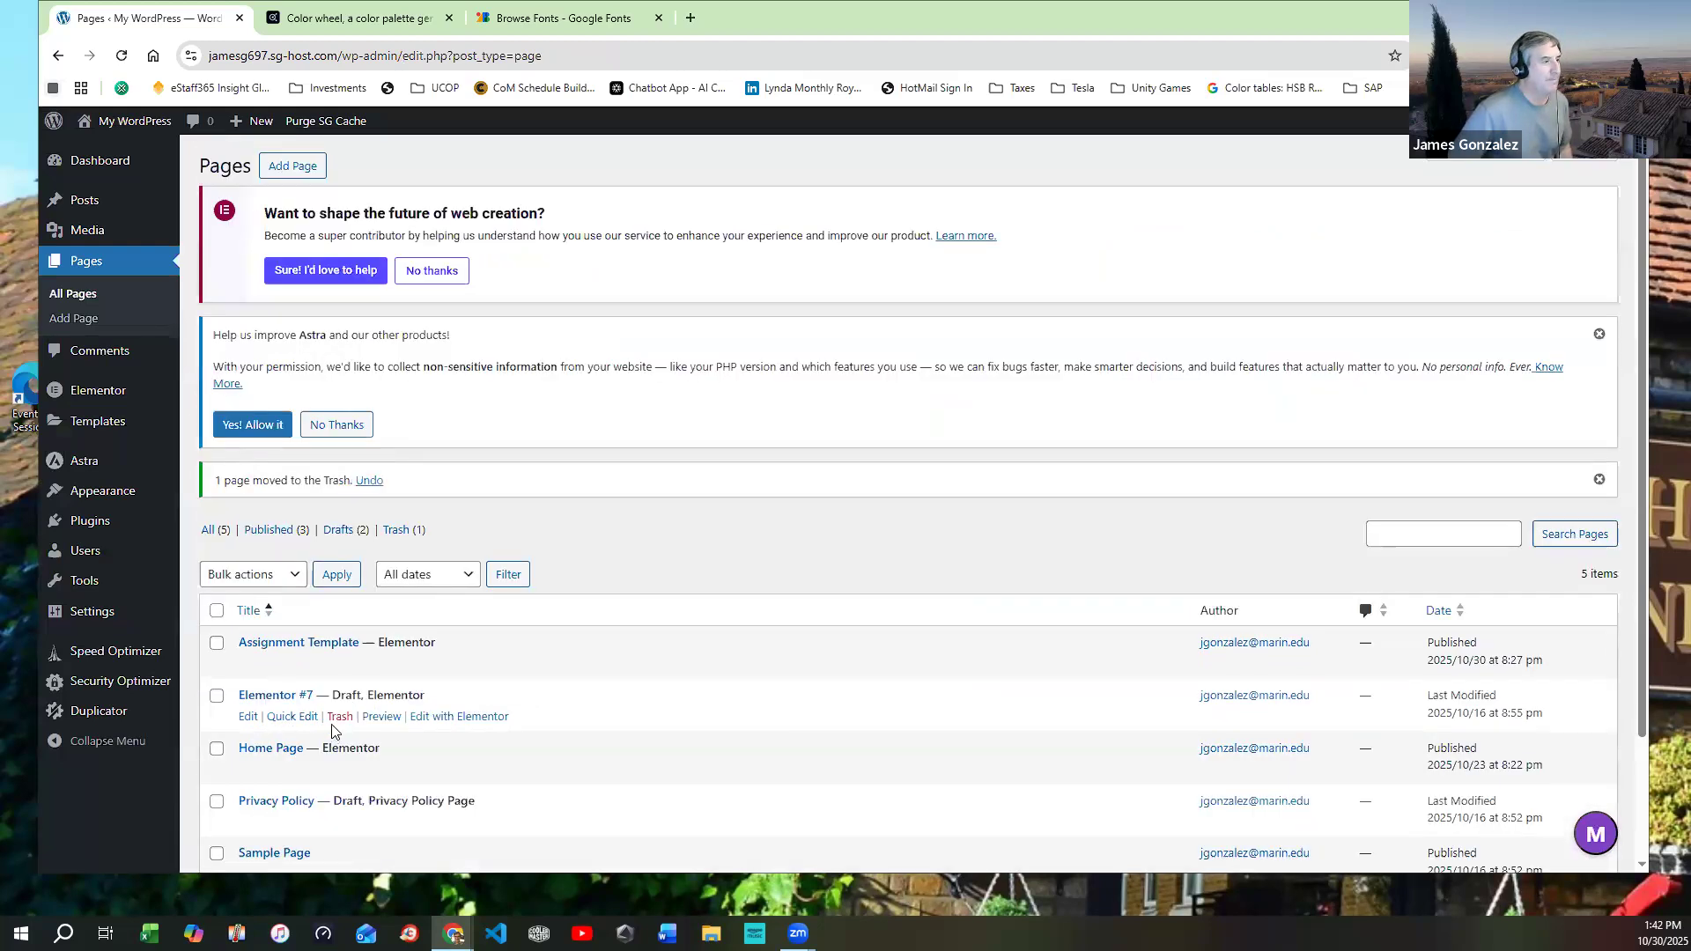
Create a new page titled Security Page and open it in Elementor
click(292, 169)
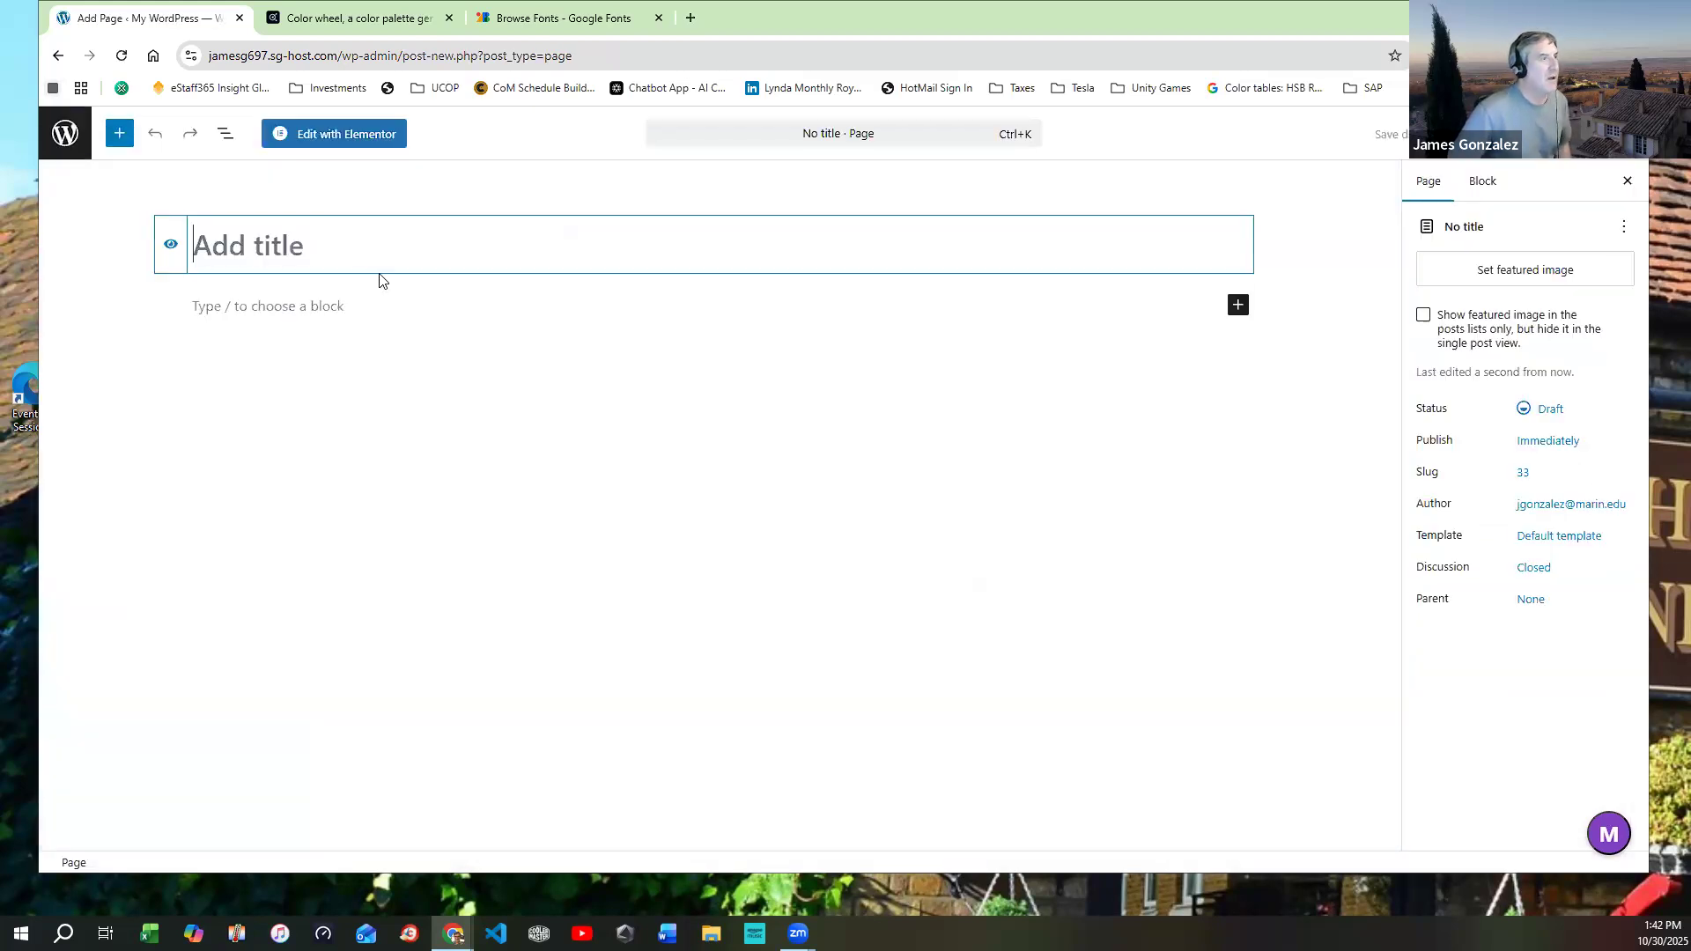
text(Security Page)
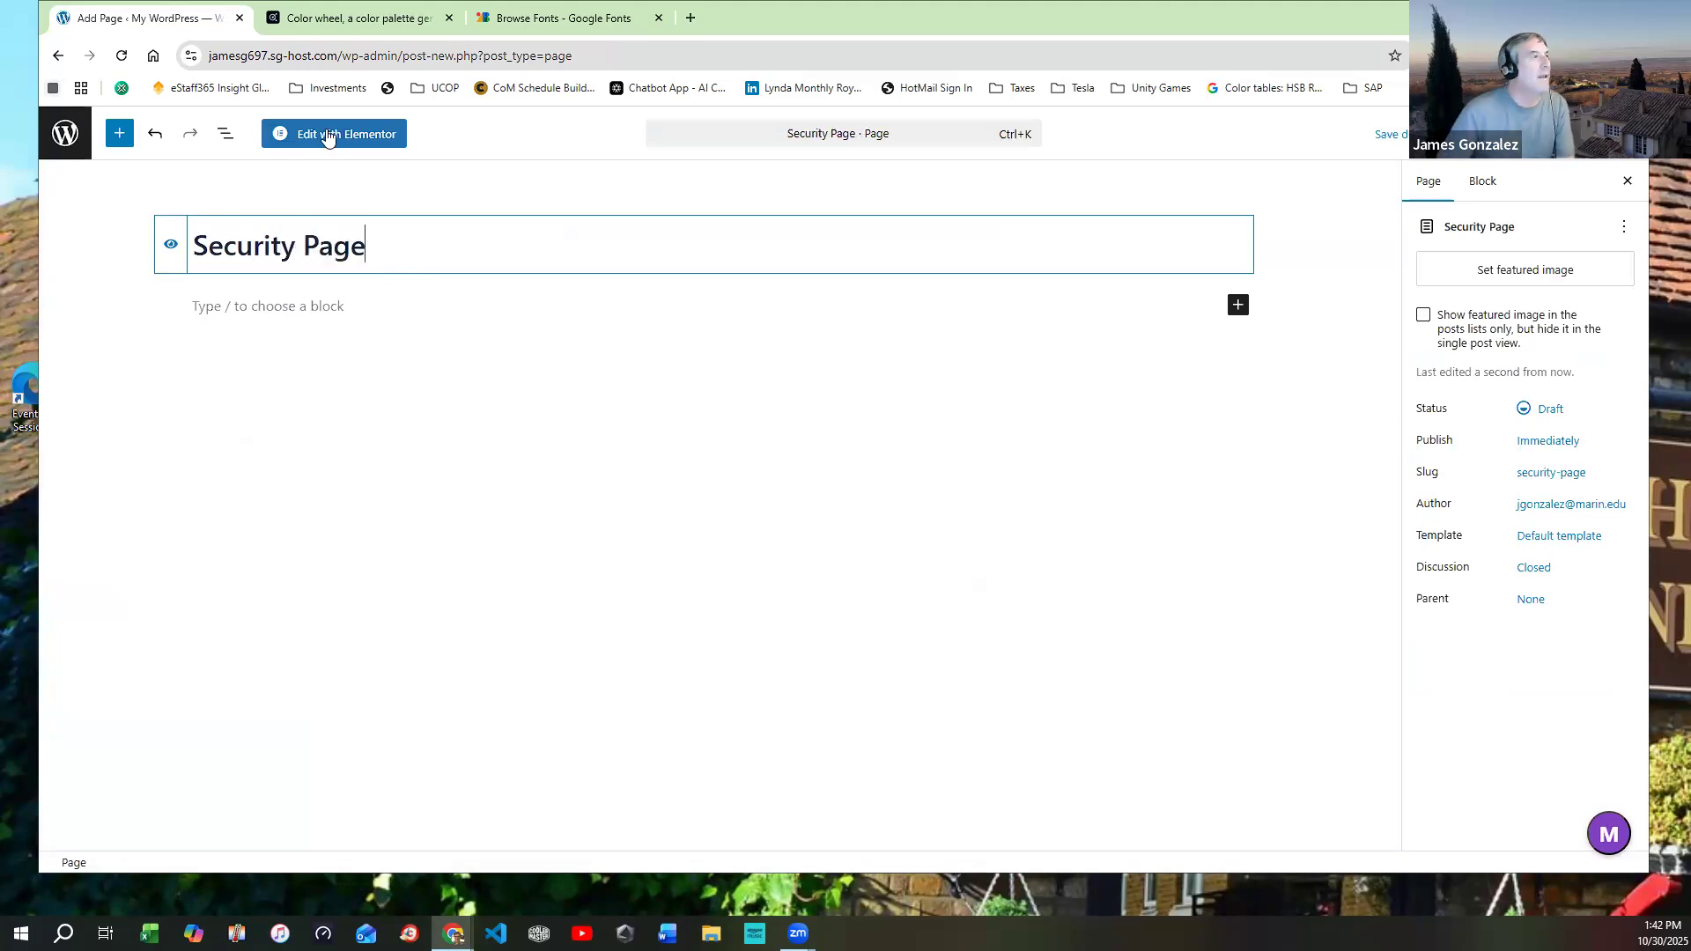
click(327, 134)
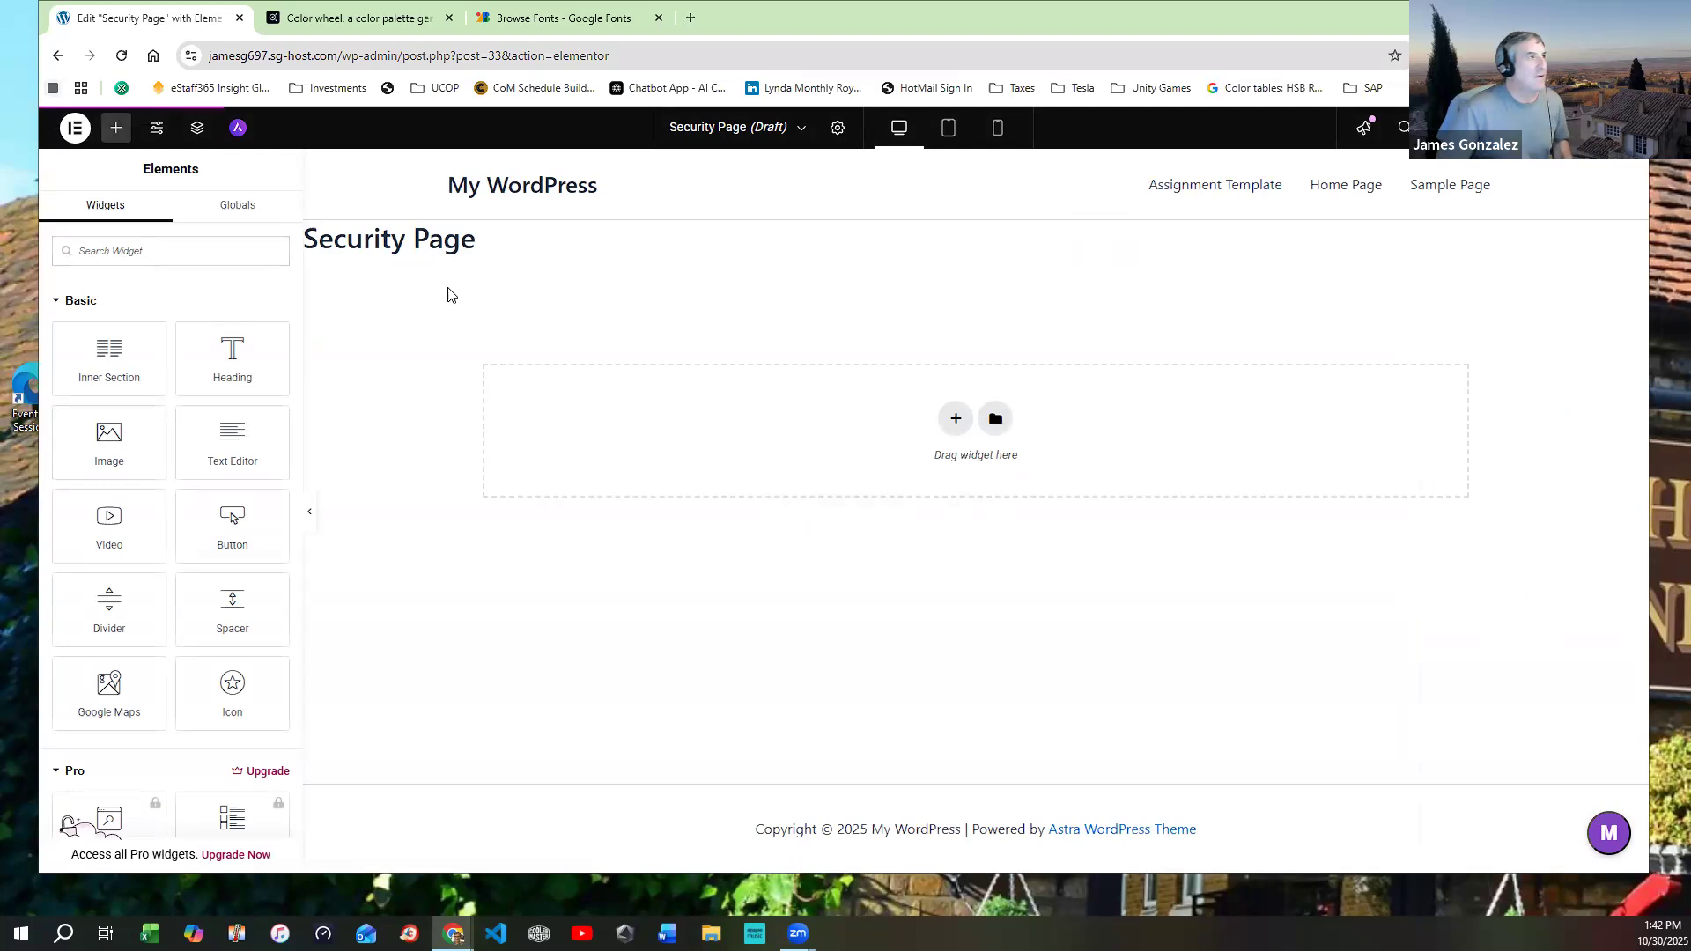
Publish the Security Page and insert the saved Assignment Page Template from the site templates library
click(996, 420)
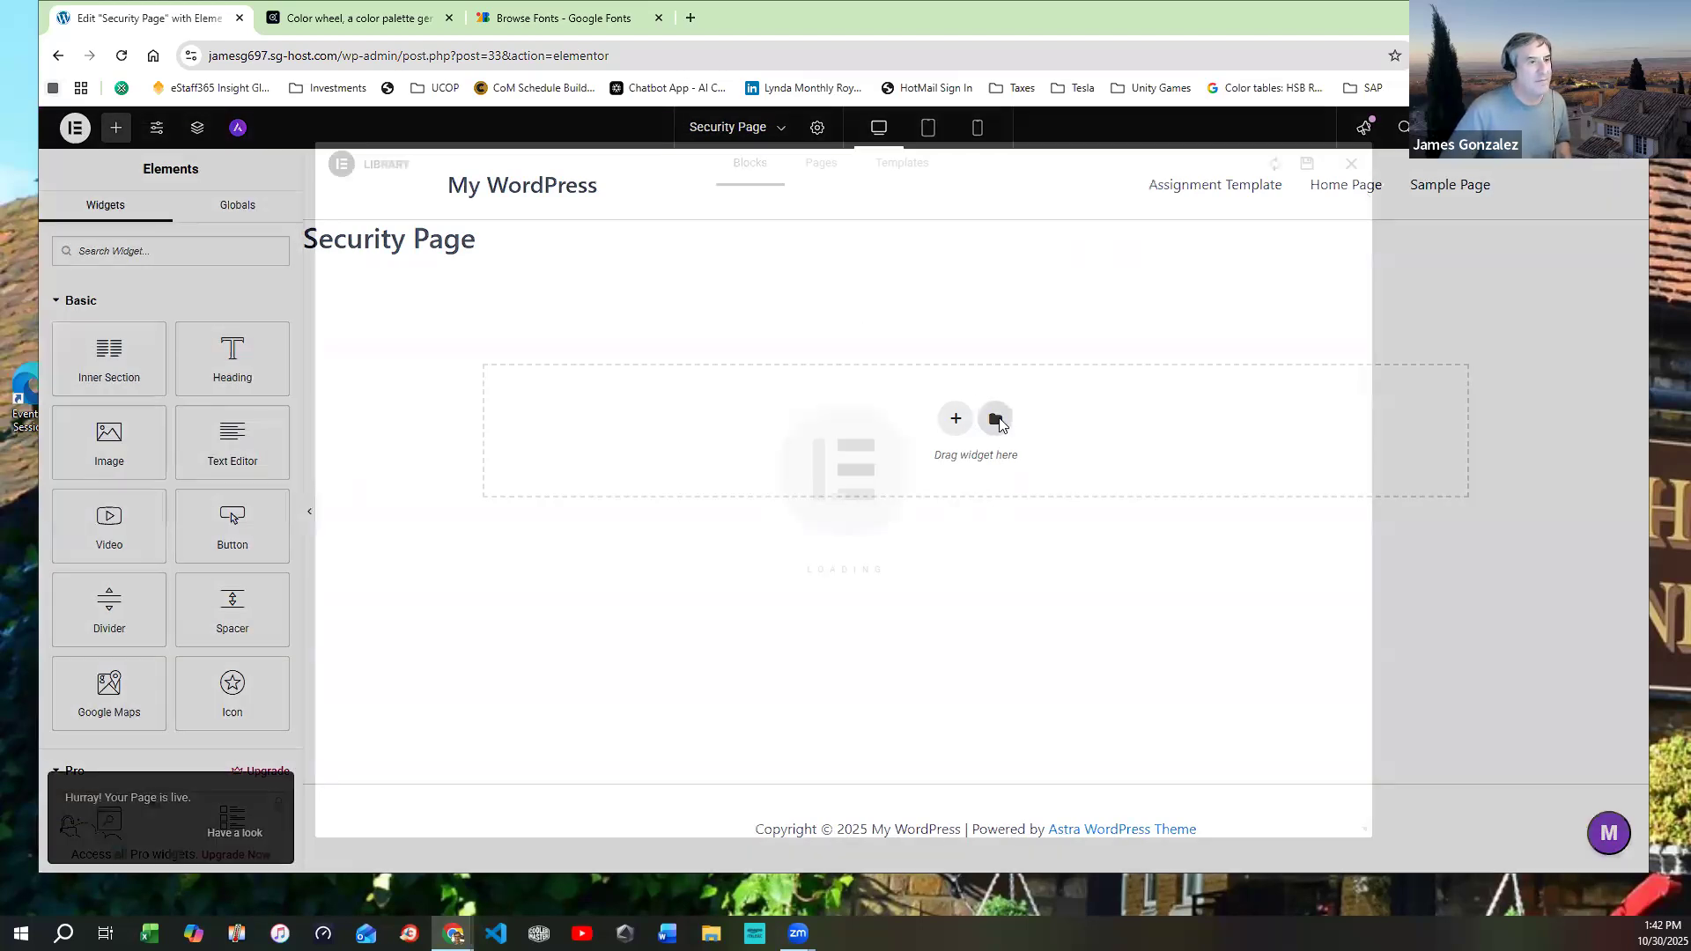
click(907, 162)
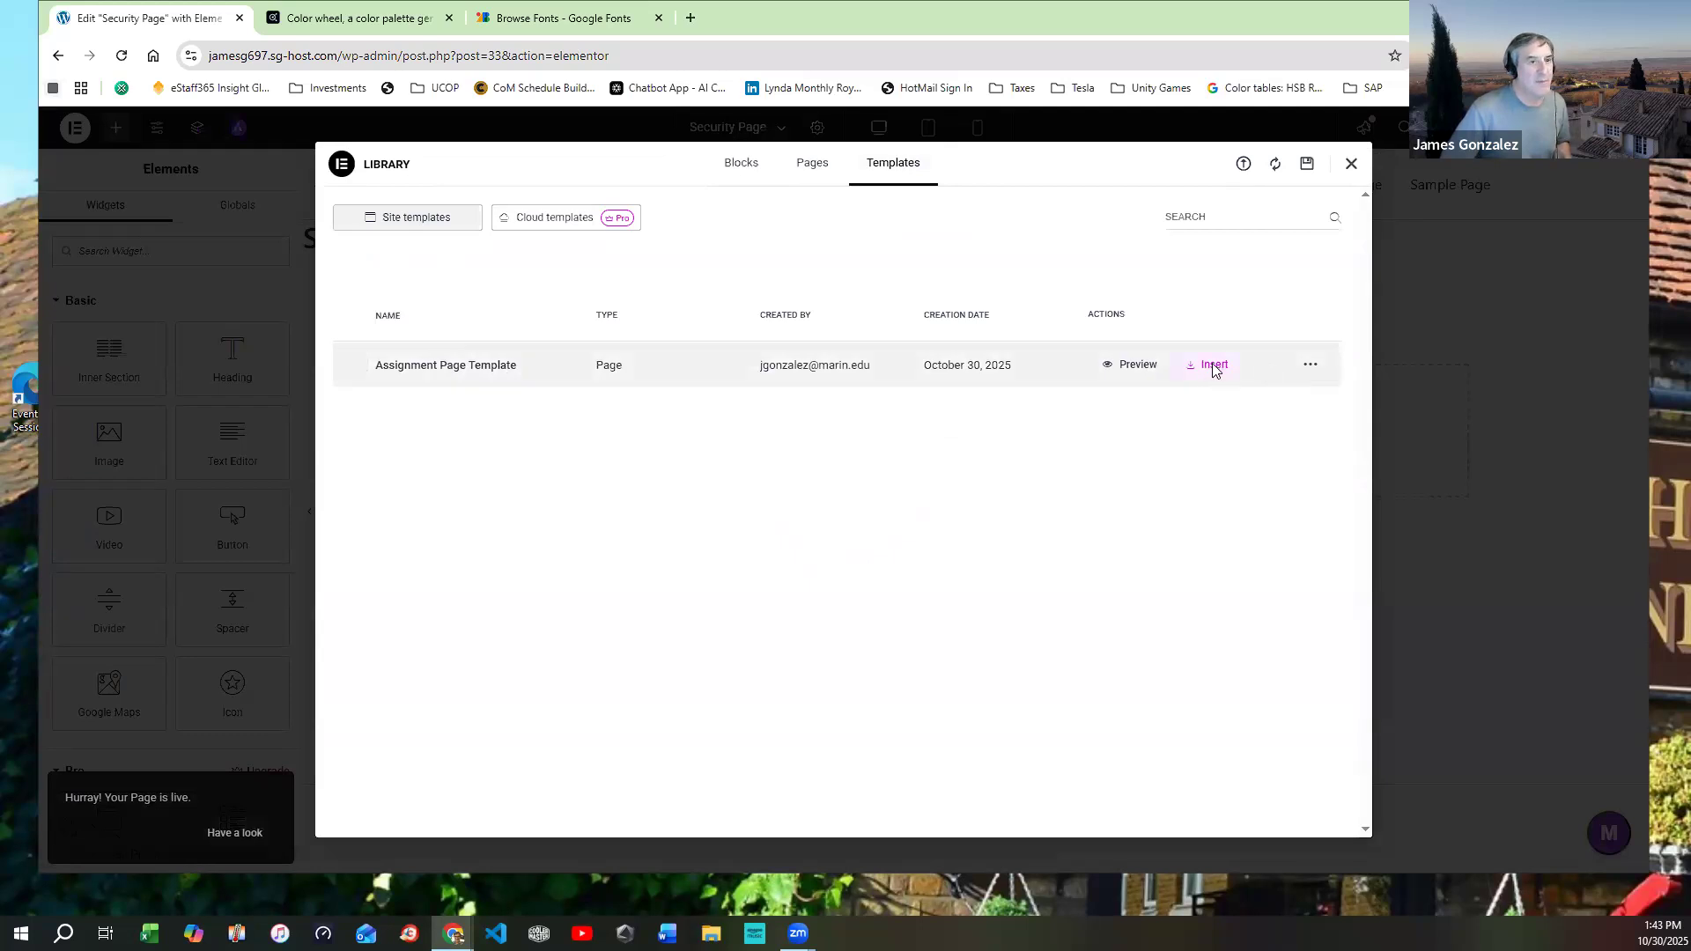
click(1214, 365)
click(967, 535)
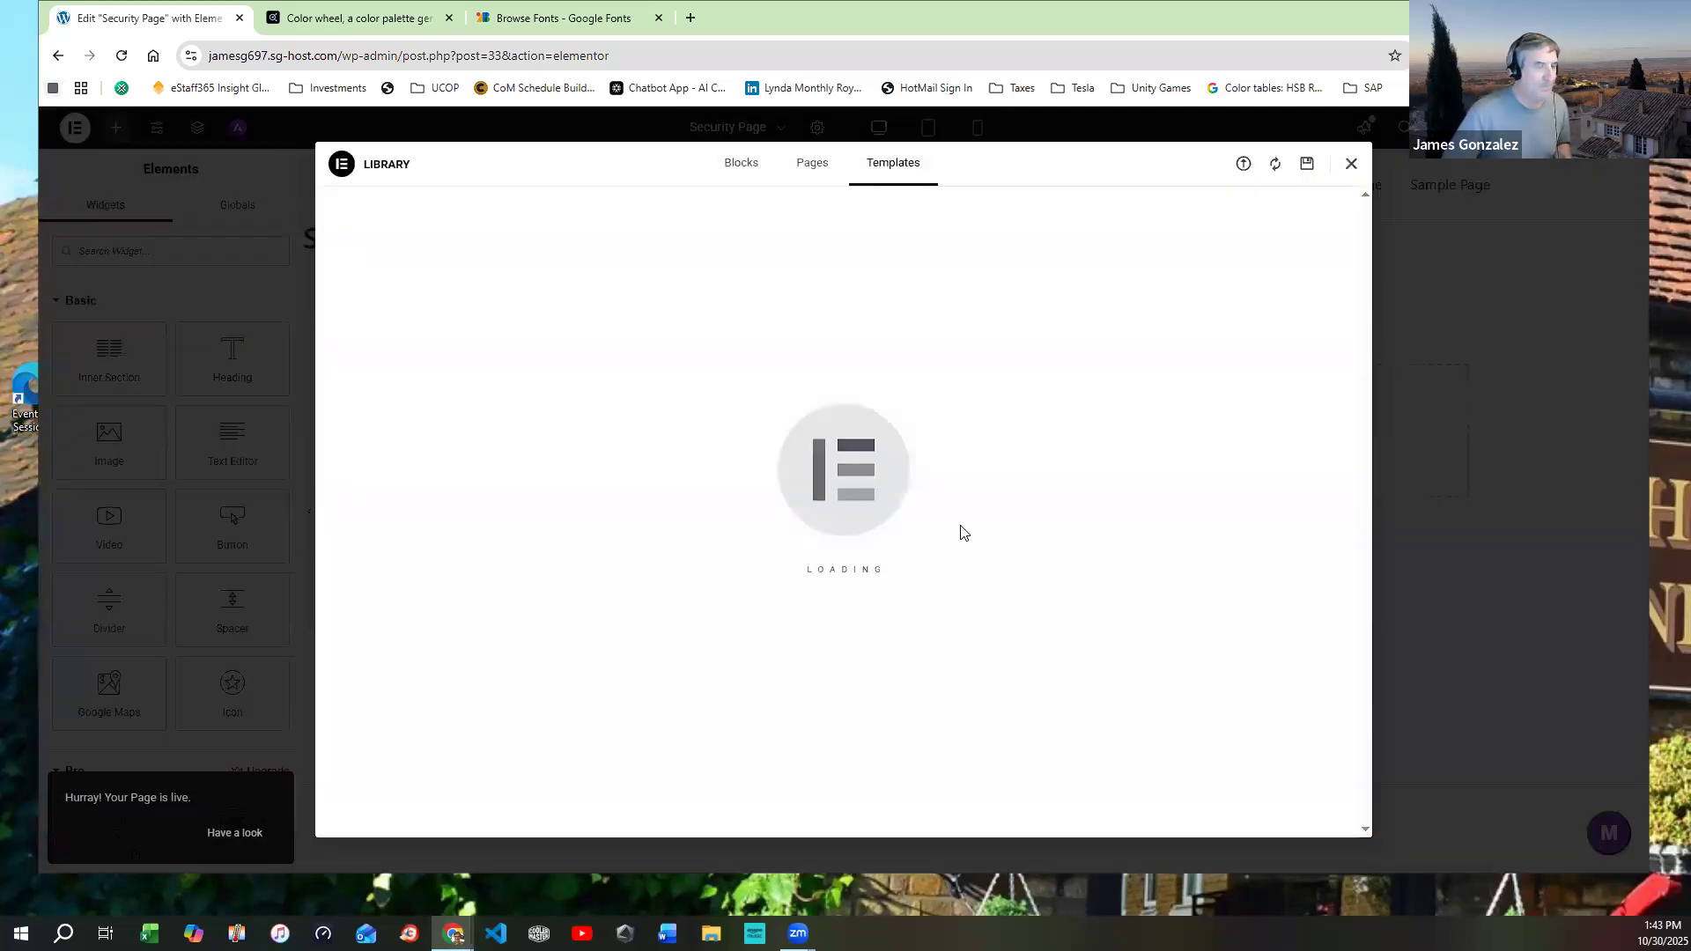